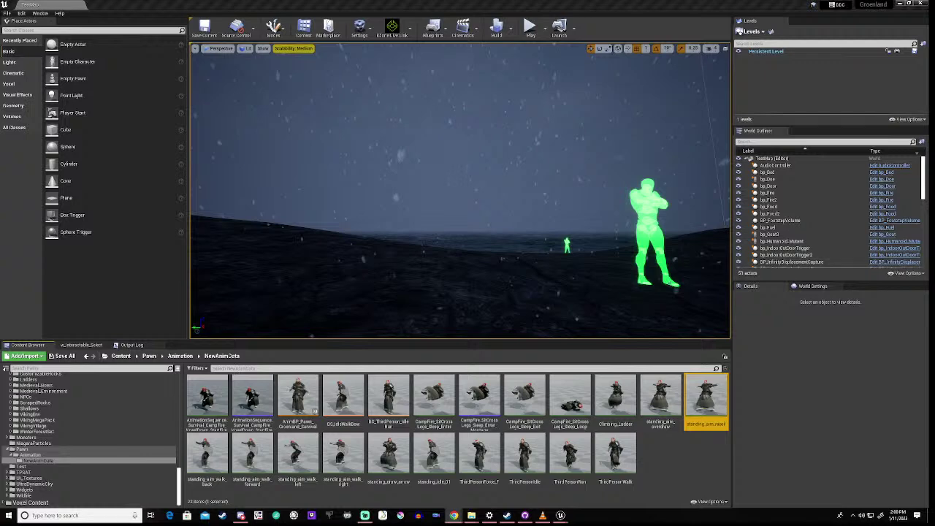
- Select the Landscape actor and examine the level around the house, the grass and snow areas, and the Combat Zone
click(770, 215)
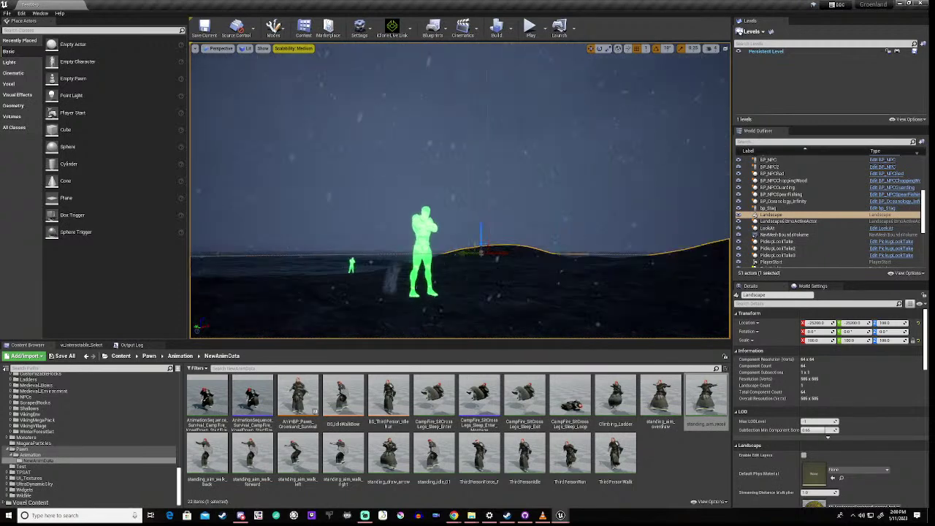
right_drag(633, 259, 355, 257)
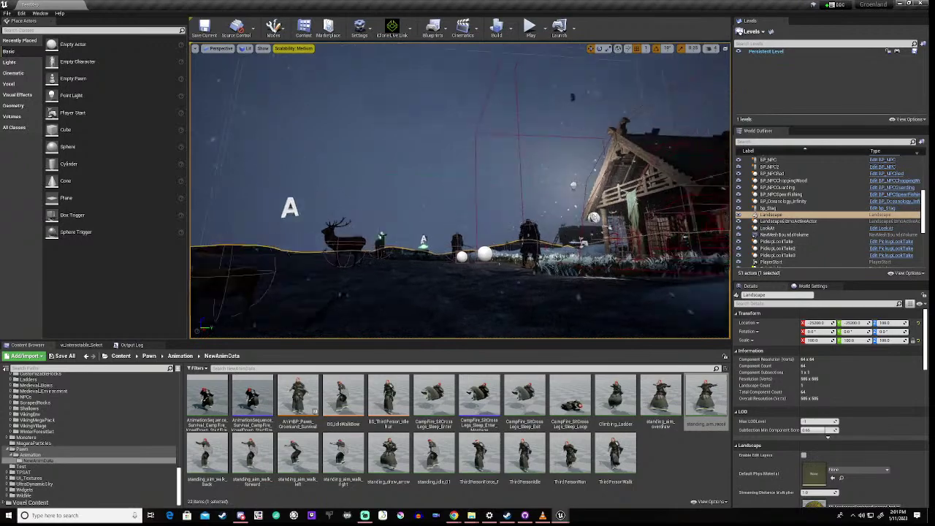
key(w)
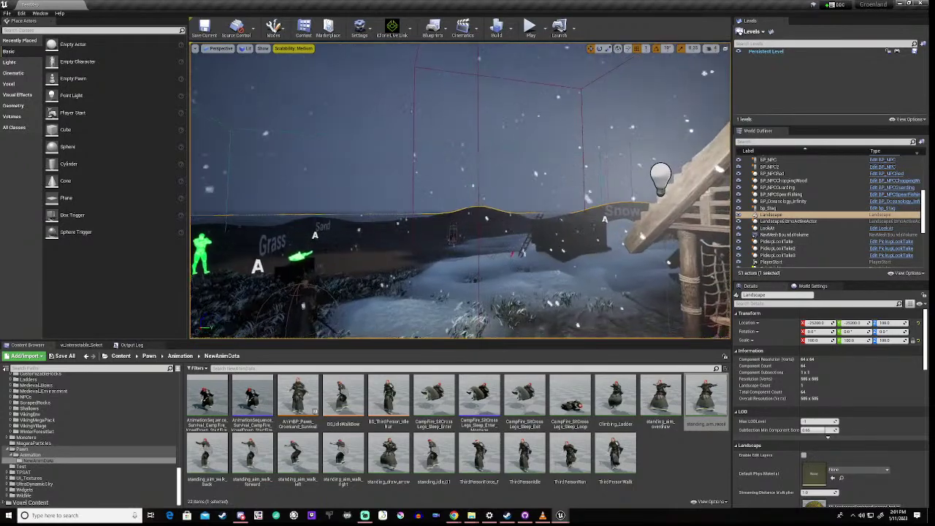
key(s)
key(w)
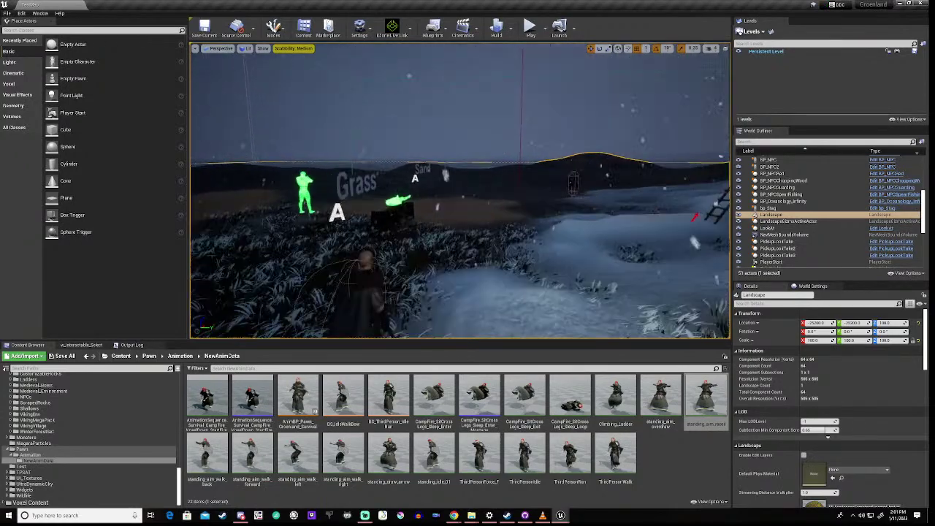
key(w)
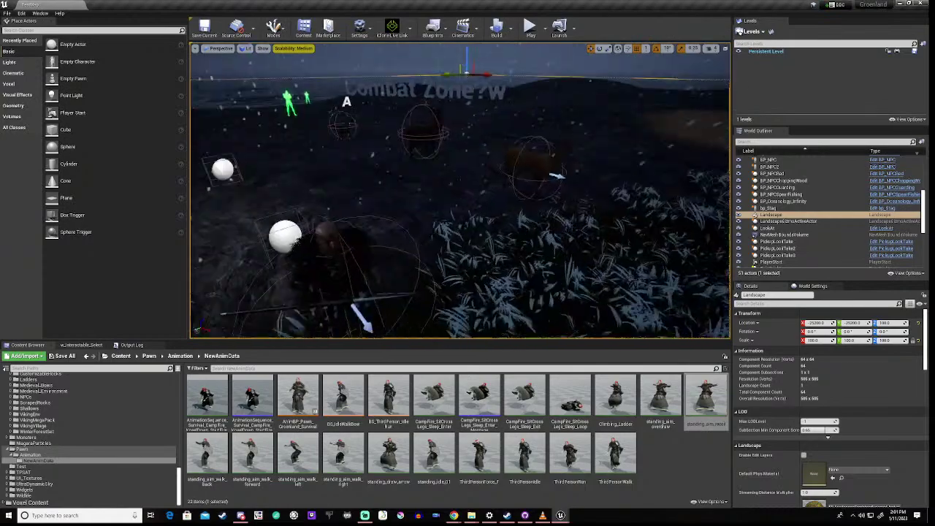
right_drag(460, 190, 387, 190)
right_drag(460, 190, 504, 183)
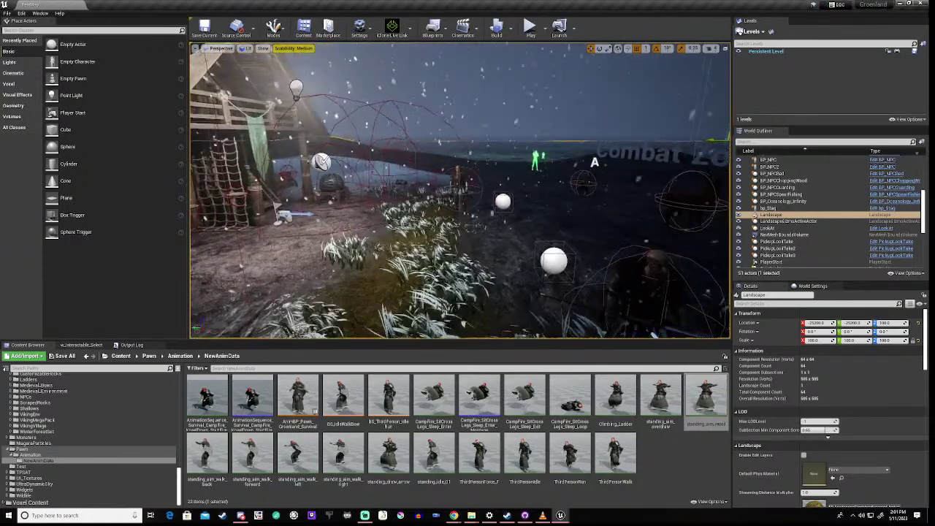
key(w)
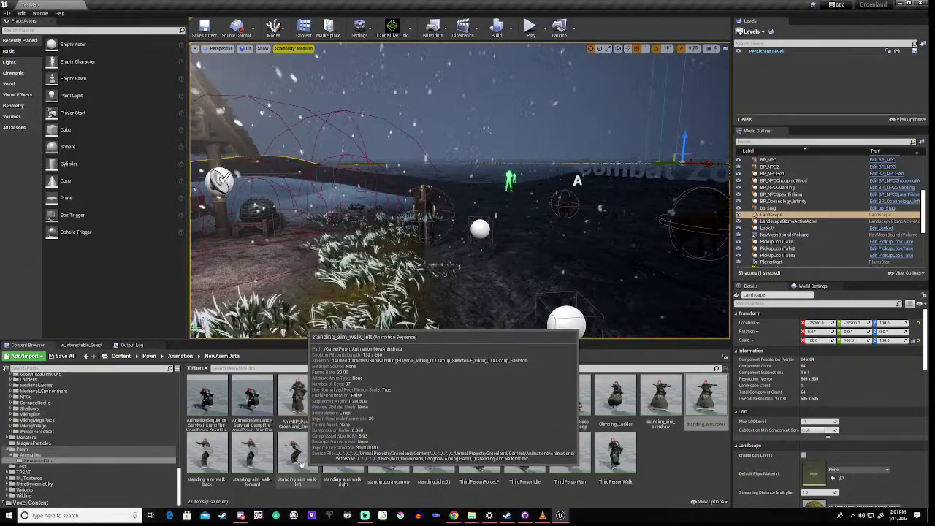
- Open the AsiaBow_01RigNOIK skeletal mesh from the RiggedBows folder, inspect the bow and arrow closely, and minimize its editor
scroll(99, 464, up, 5)
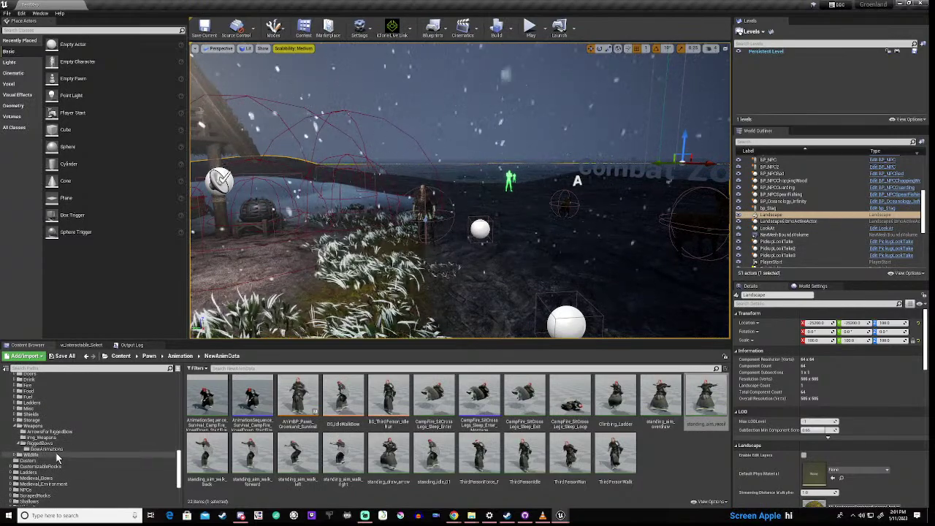
click(45, 444)
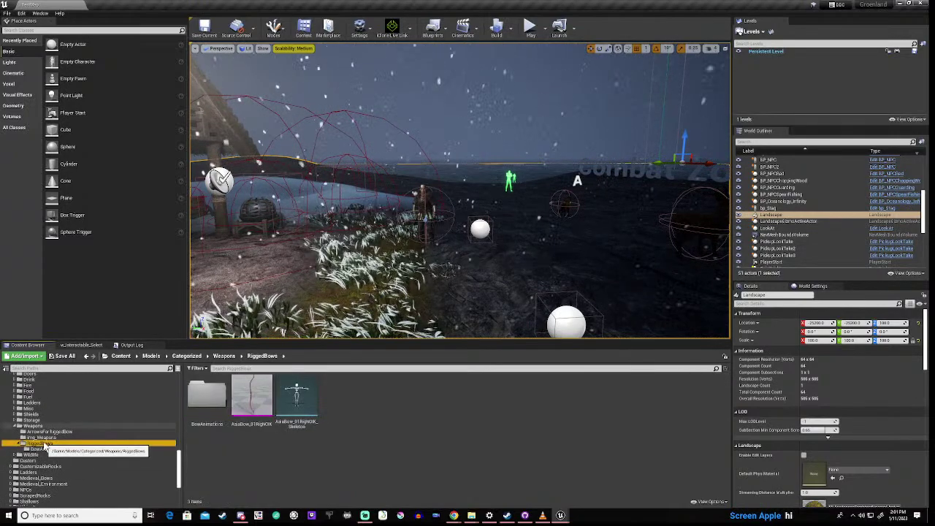
click(261, 394)
double_click(262, 394)
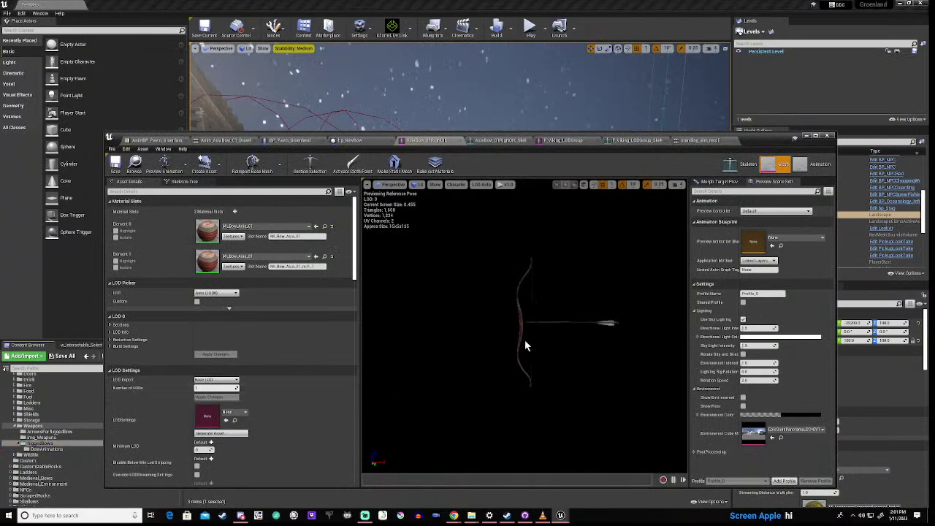
scroll(525, 325, up, 5)
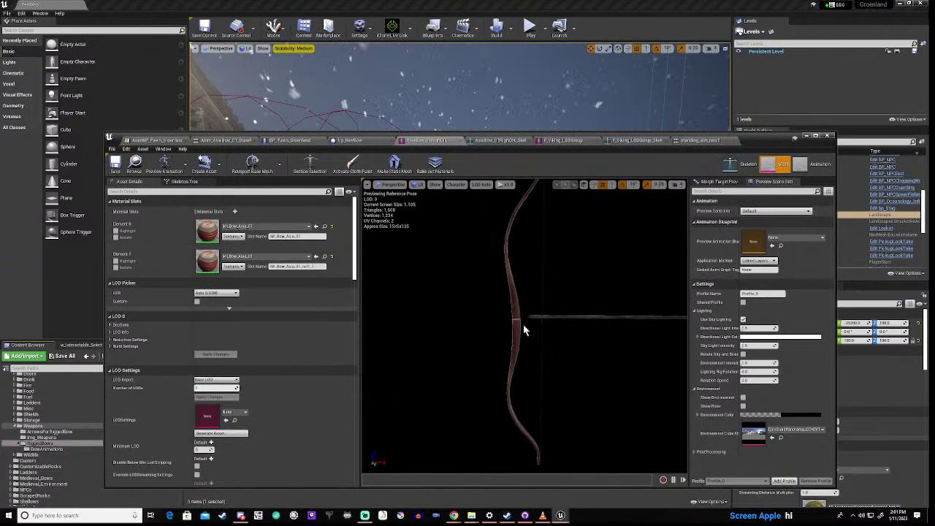
drag(523, 325, 507, 337)
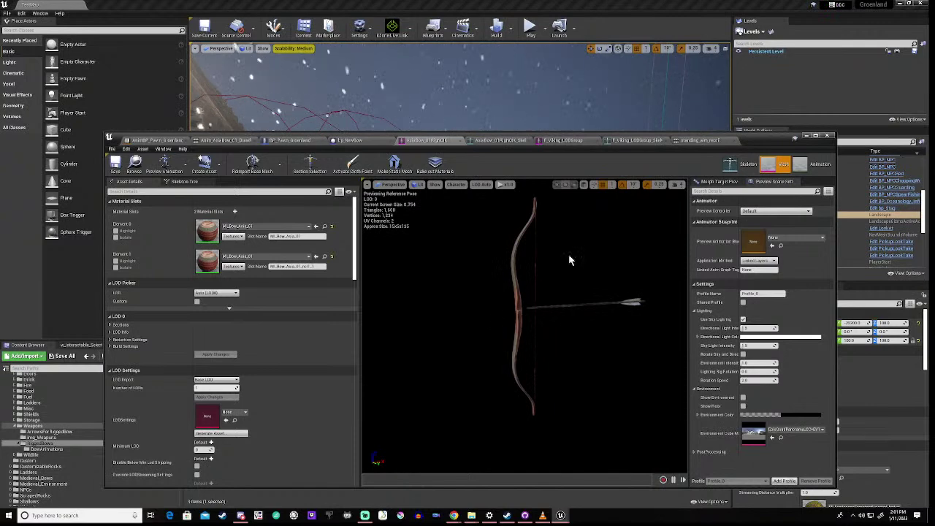
click(806, 137)
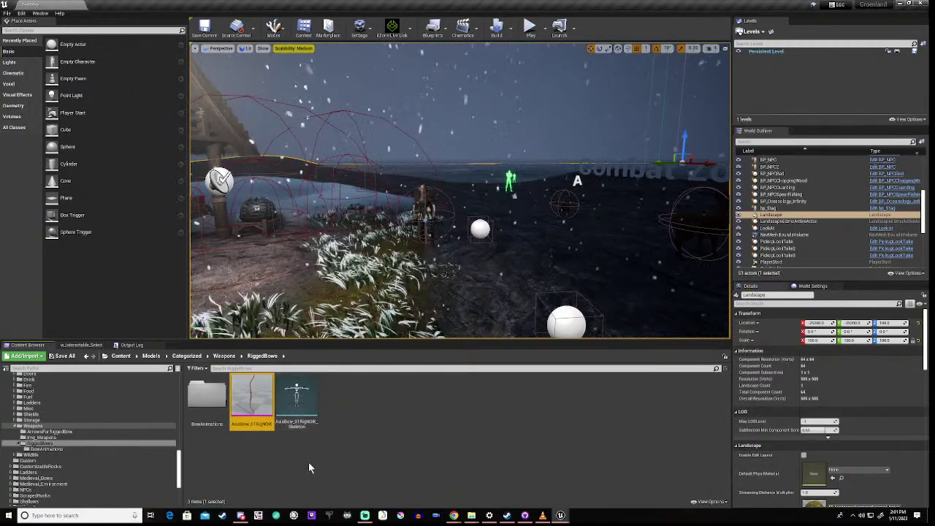
- Browse to the AnimationsDemo folder of ParasiteZombie01 inside the Monsters content folder
click(305, 466)
scroll(63, 462, down, 3)
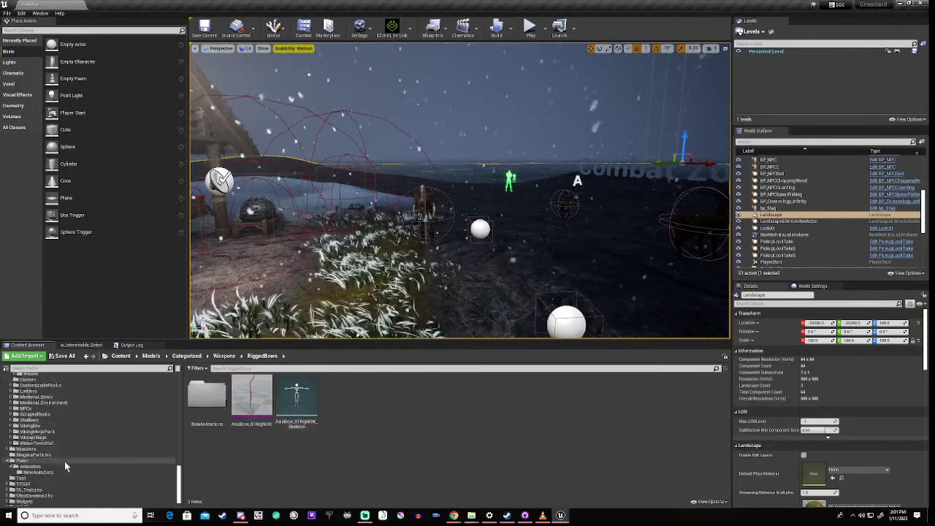
click(8, 450)
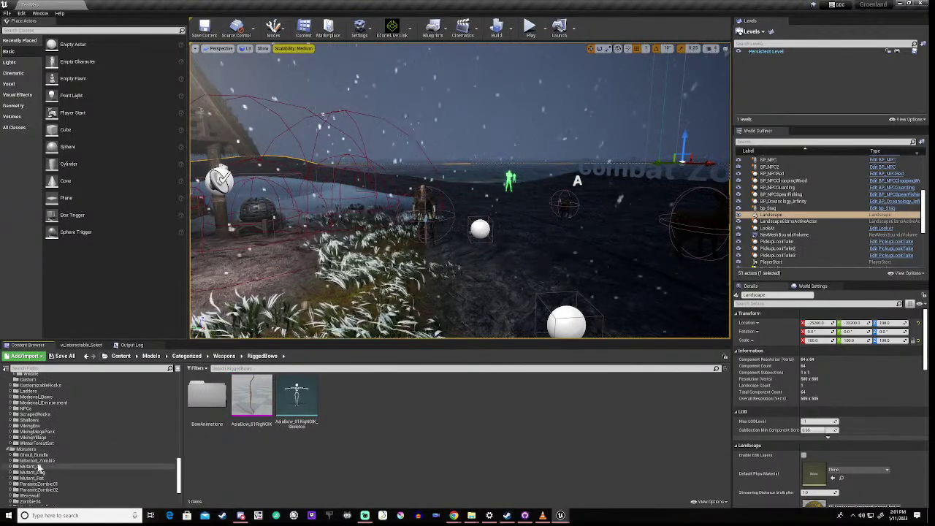
scroll(61, 463, down, 4)
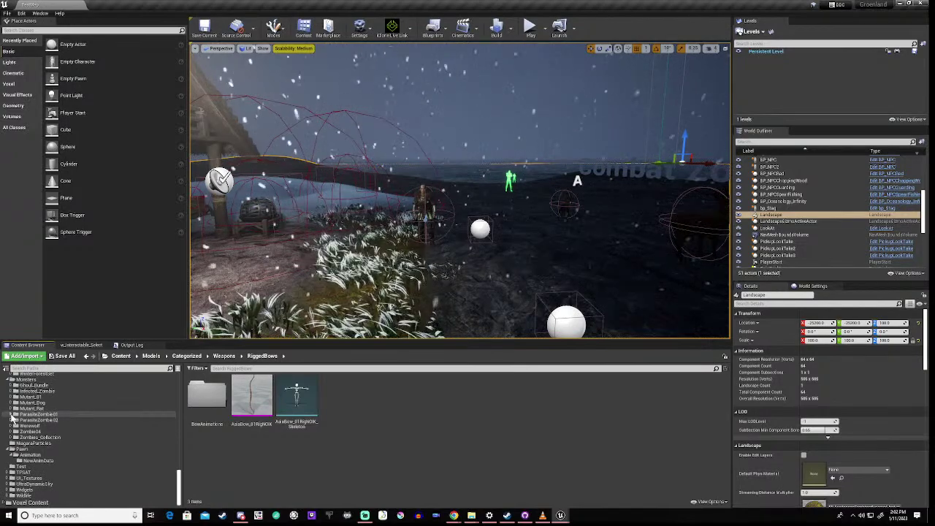
click(13, 414)
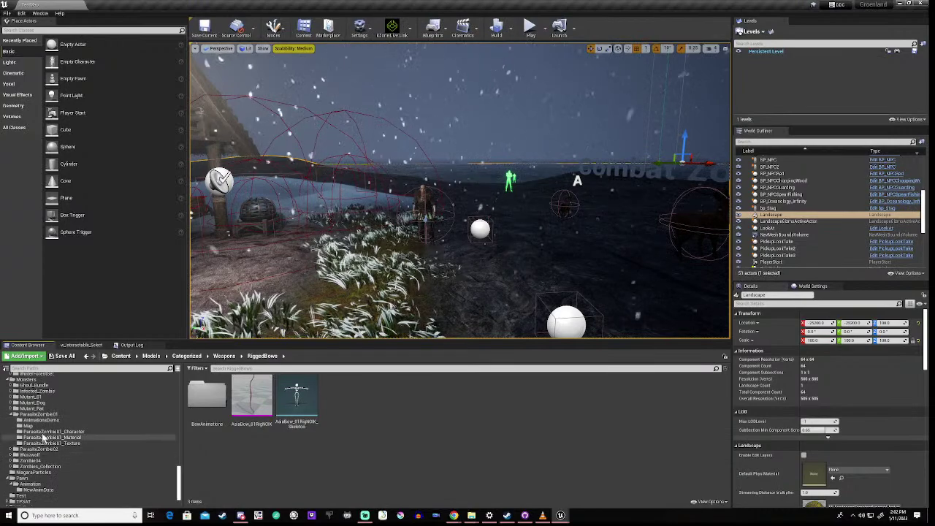
click(42, 421)
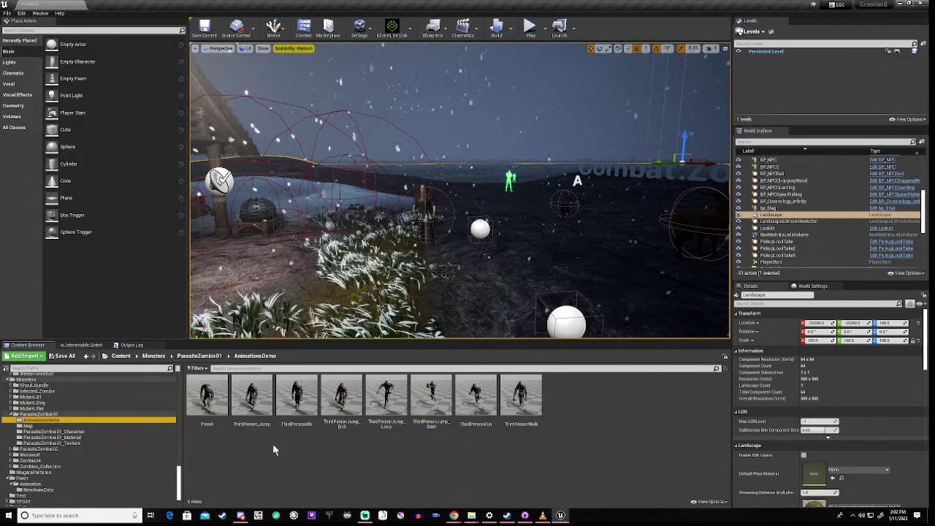
- Preview ParasiteZombie01's PoseA and ThirdPersonWalk animations, closing each one after viewing
double_click(203, 405)
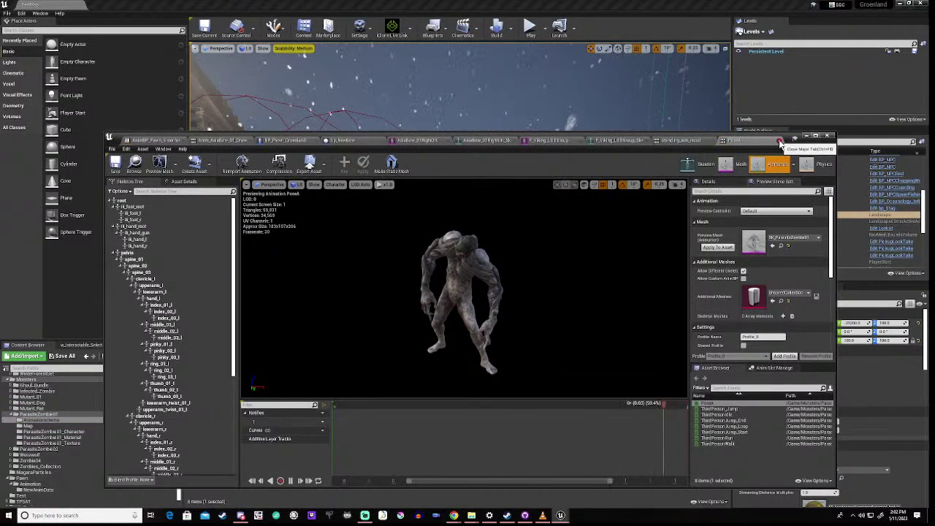
click(778, 139)
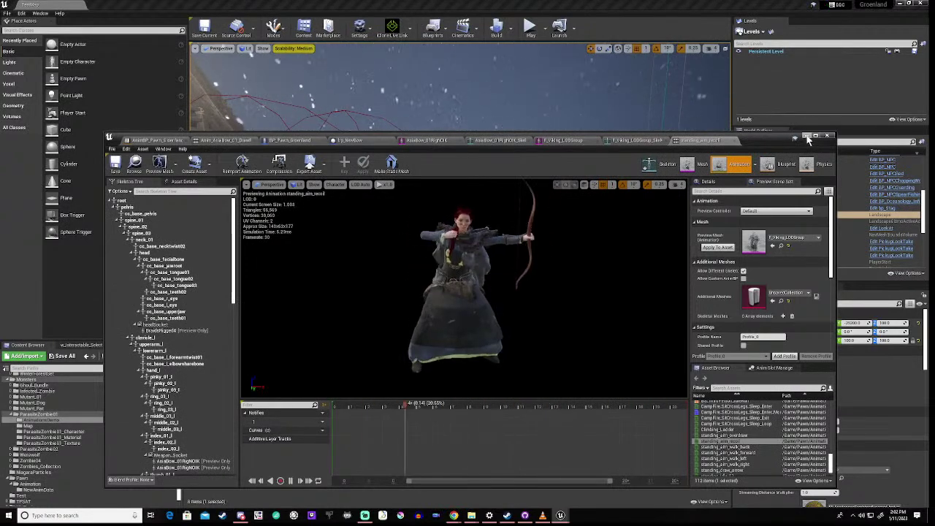
click(807, 138)
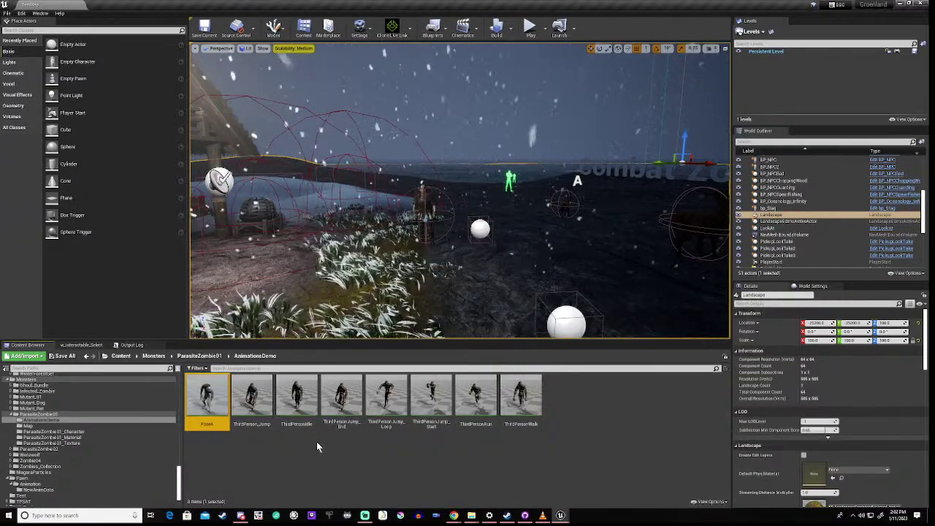
double_click(519, 407)
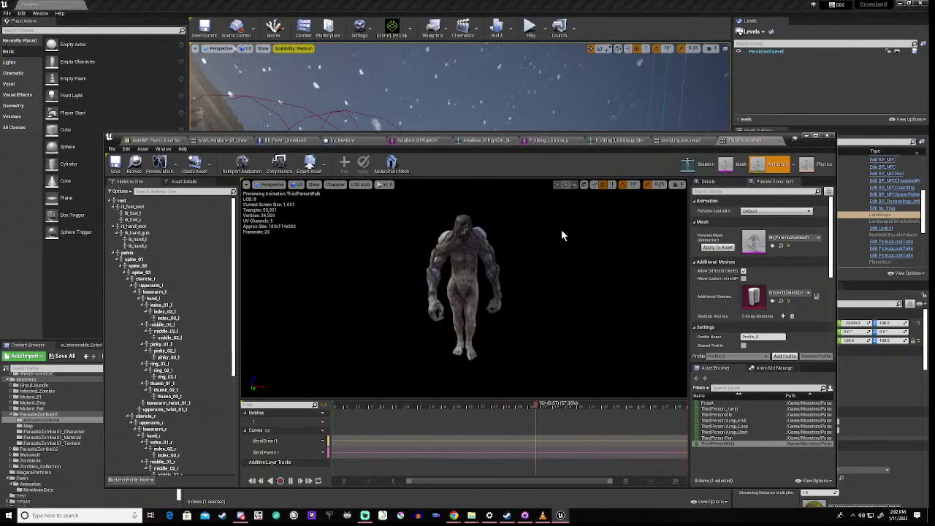
click(779, 143)
click(827, 136)
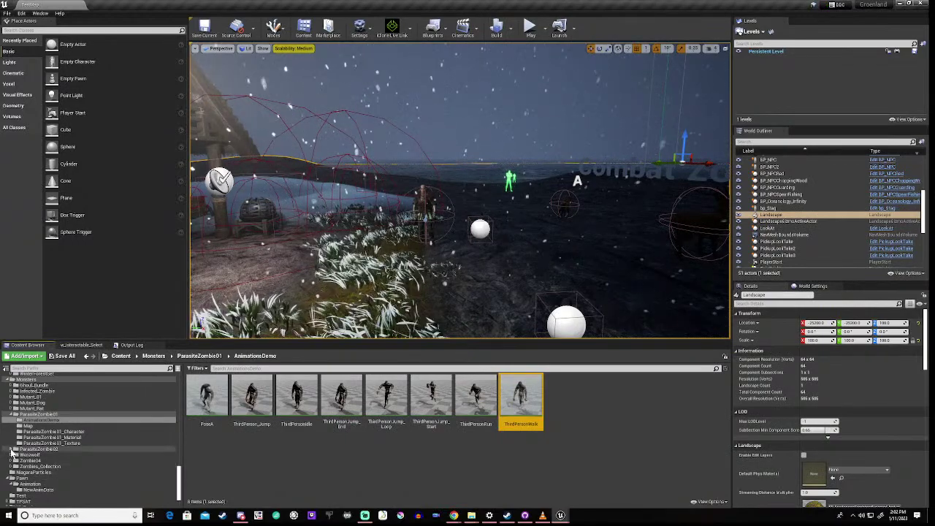
- Preview ParasiteZombie02's ThirdPersonWalk animation from its AnimationsDemo folder, close it, and collapse both ParasiteZombie folders
click(13, 449)
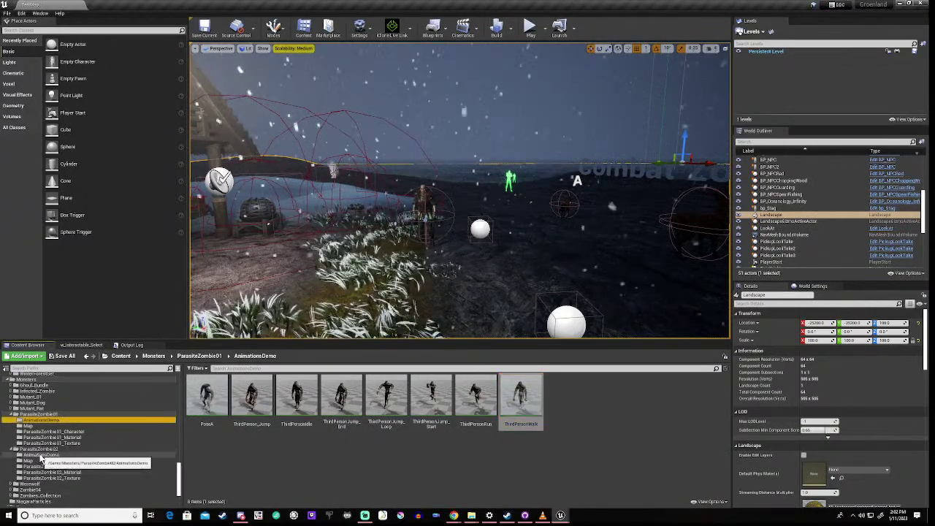
click(40, 455)
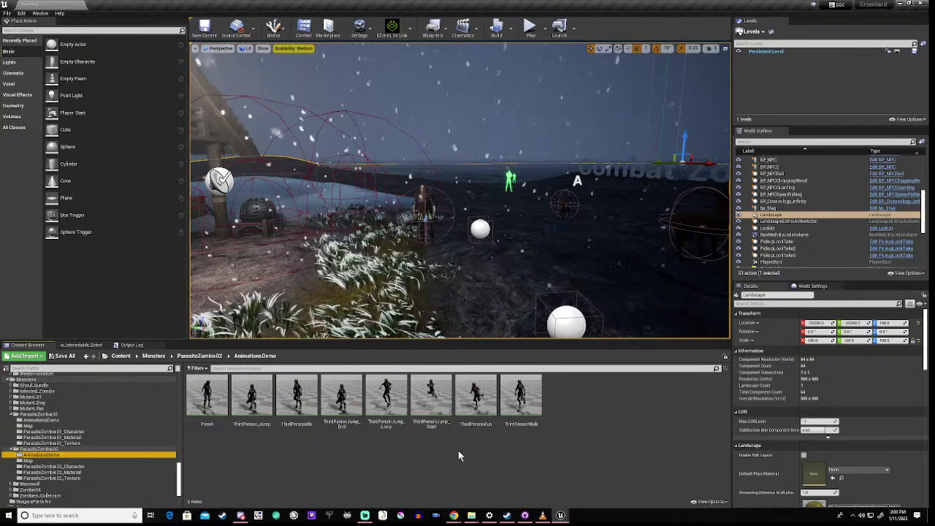
double_click(521, 398)
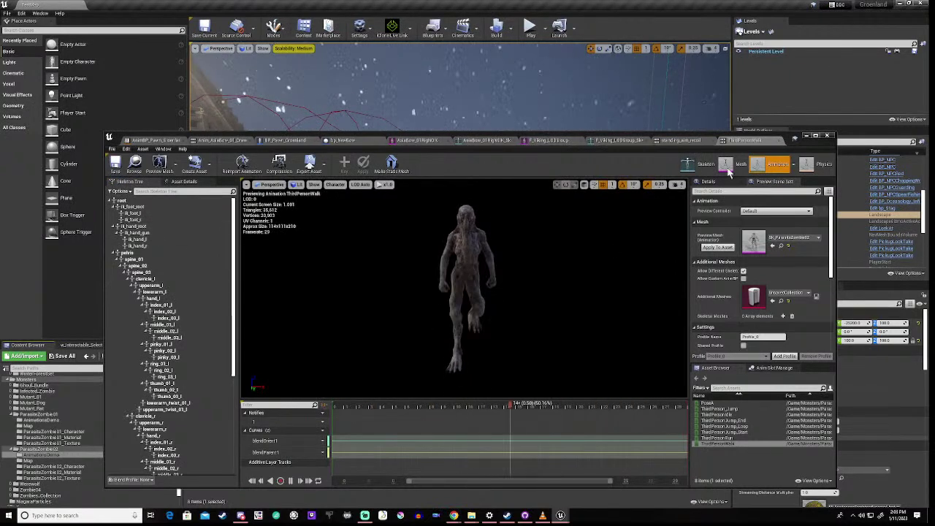
click(779, 140)
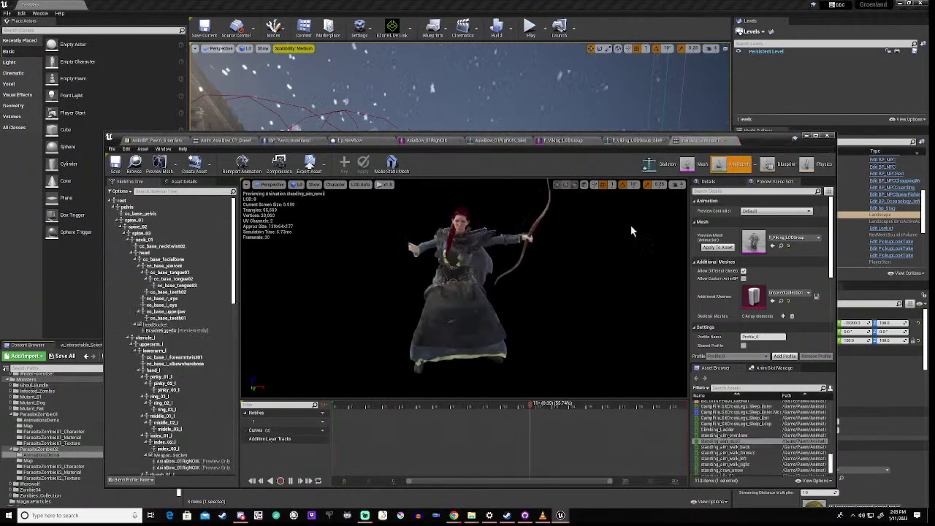
scroll(165, 409, down, 5)
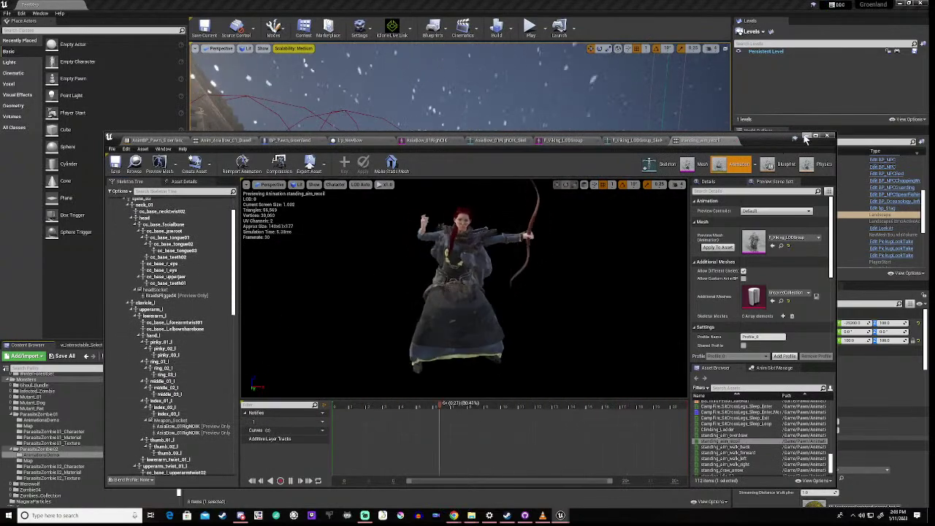
click(805, 138)
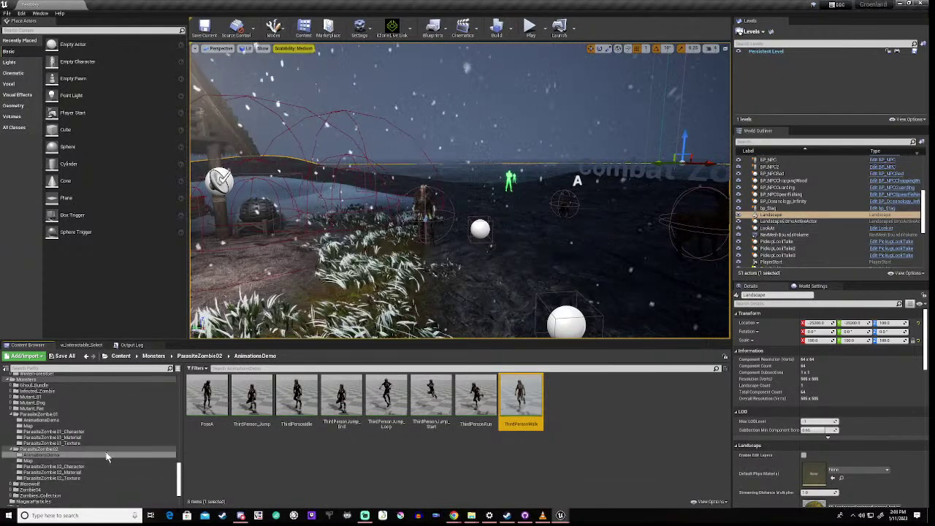
click(13, 415)
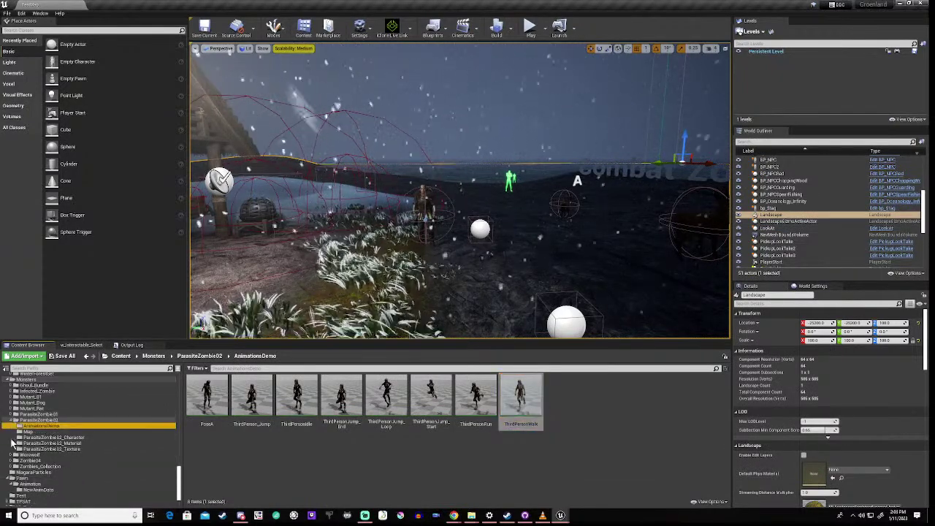
click(14, 420)
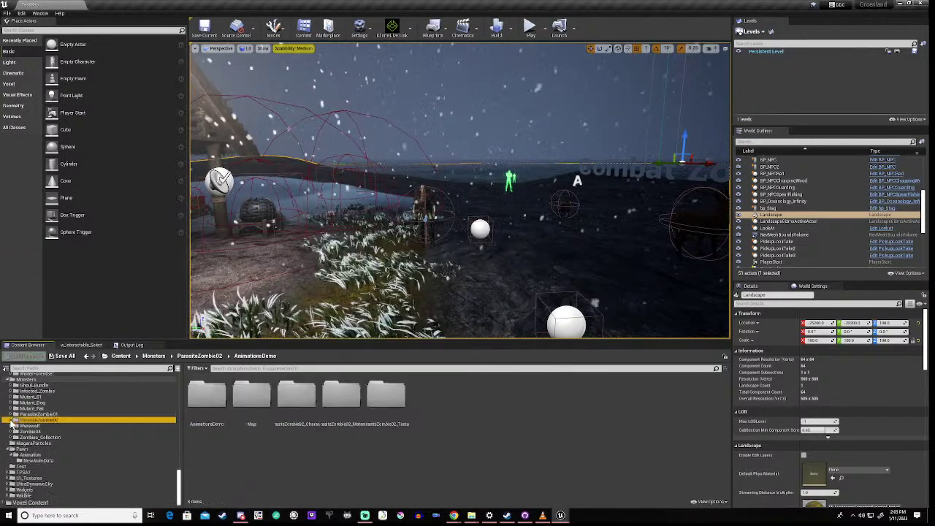
- Start play-testing the current level in the editor viewport
right_drag(444, 275, 603, 290)
key(a)
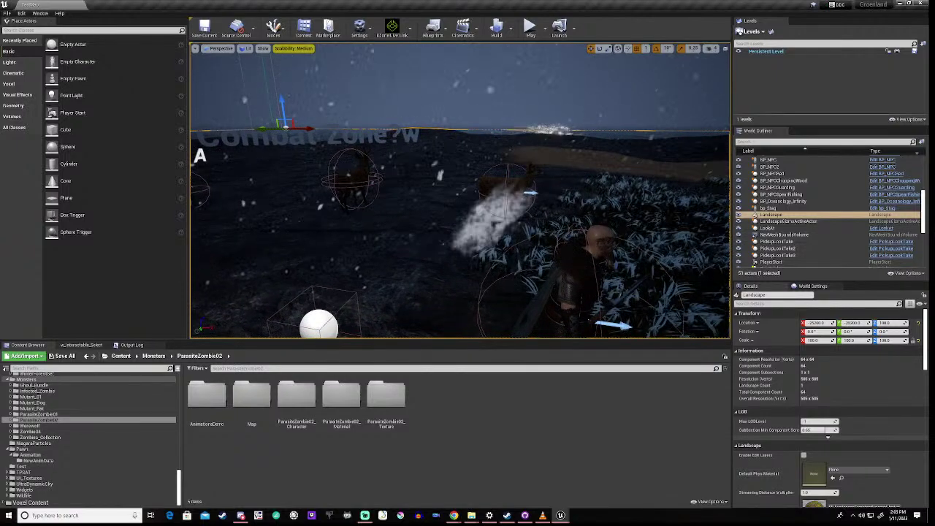
right_drag(603, 290, 590, 294)
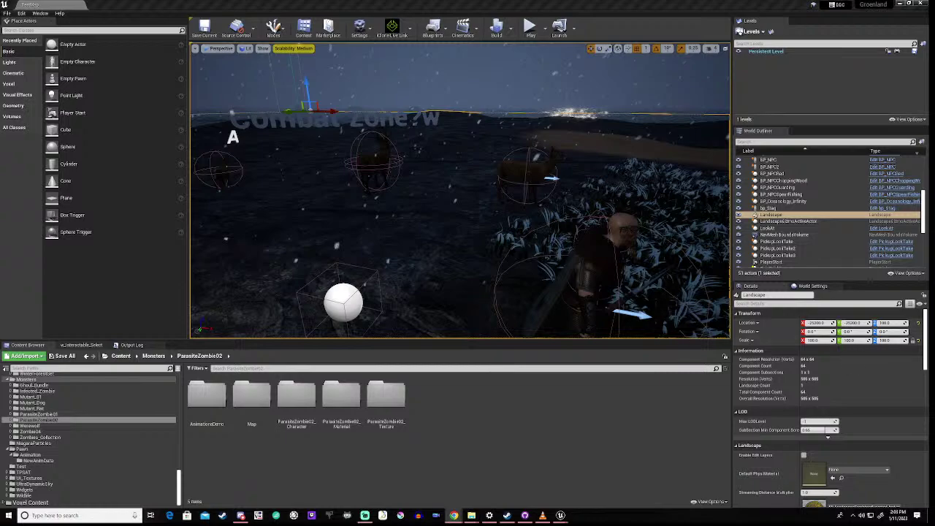
mouse_move(460, 190)
right_down()
mouse_move(428, 206)
mouse_move(464, 201)
right_up()
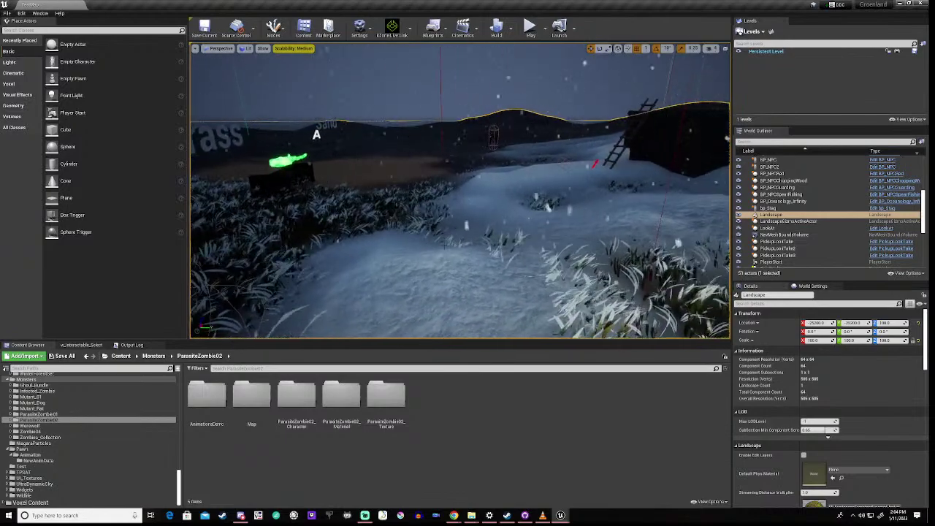
click(530, 29)
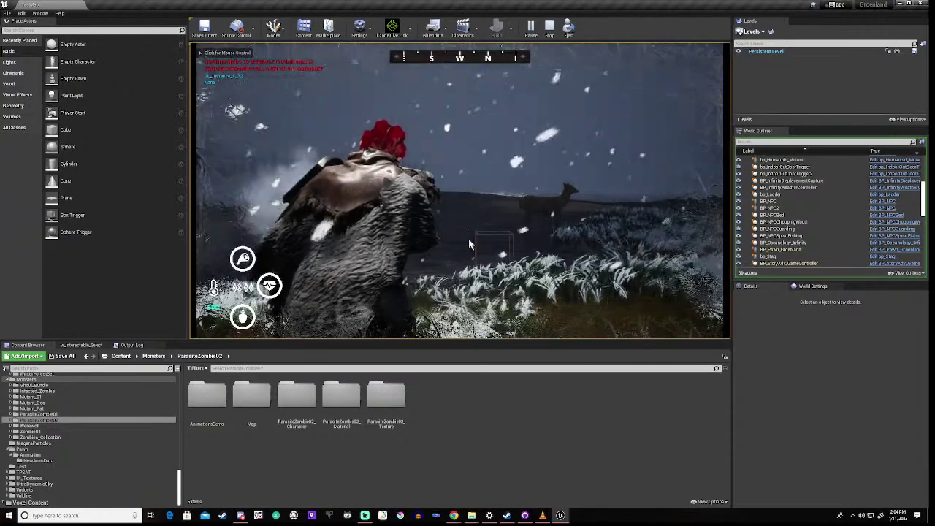
- Take control of the character in the running play-test, equip the bow and aim it, and end the session
click(468, 238)
key(w)
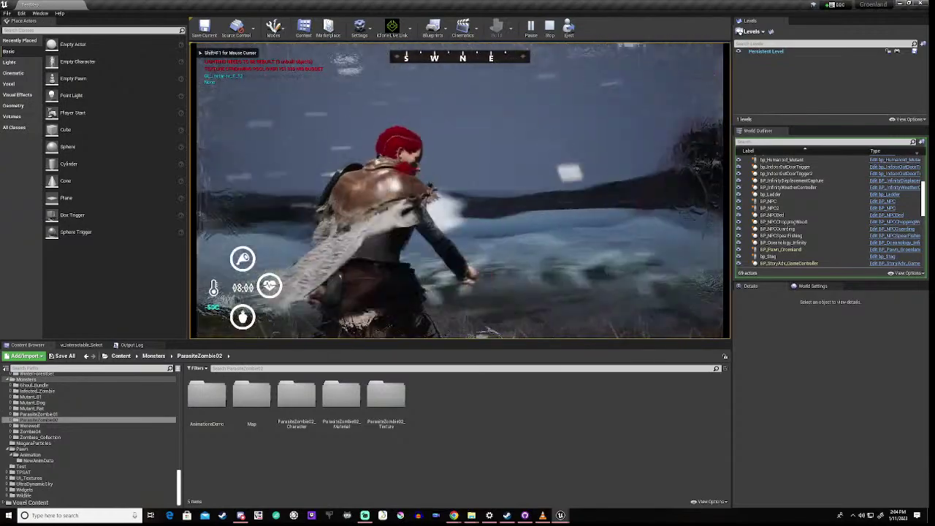
key(1)
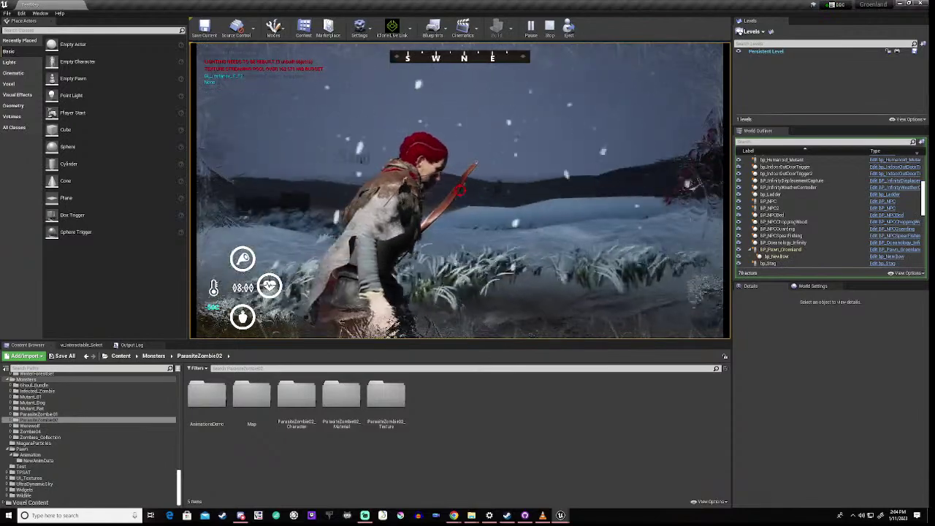
right_click(460, 190)
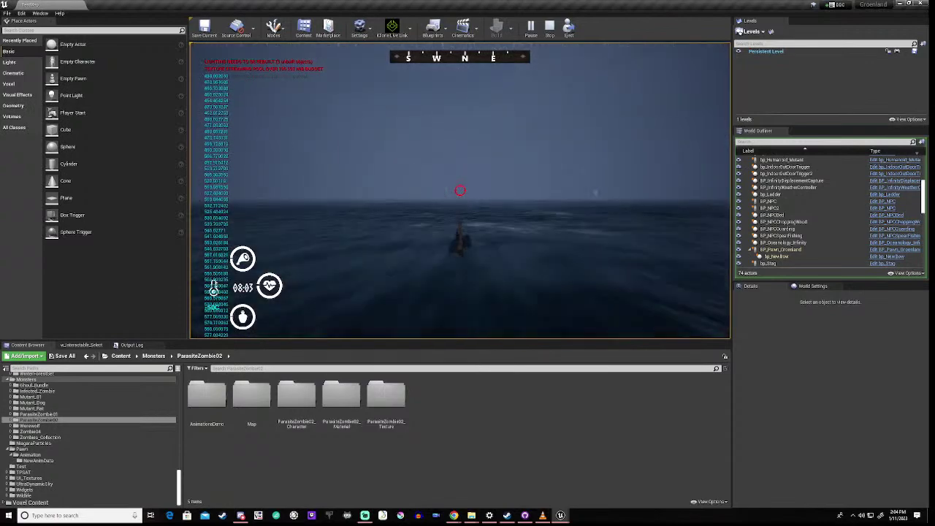
key(Escape)
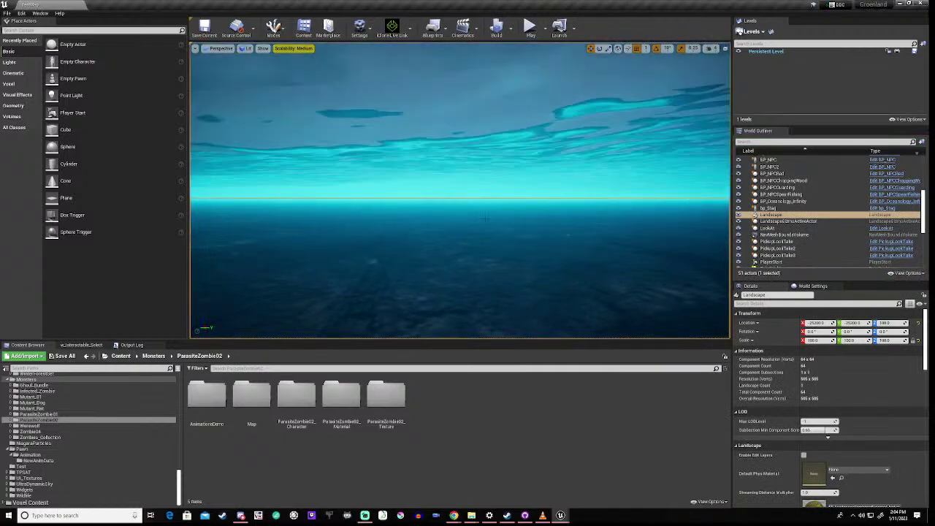
- Play-test the level again, equip the bow, draw it and shoot several arrows, and stop the session
click(529, 27)
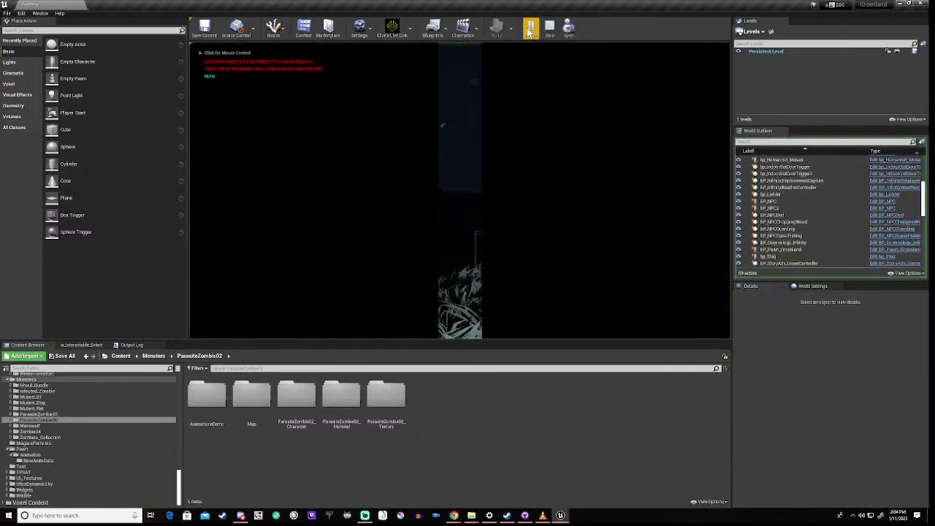
click(477, 212)
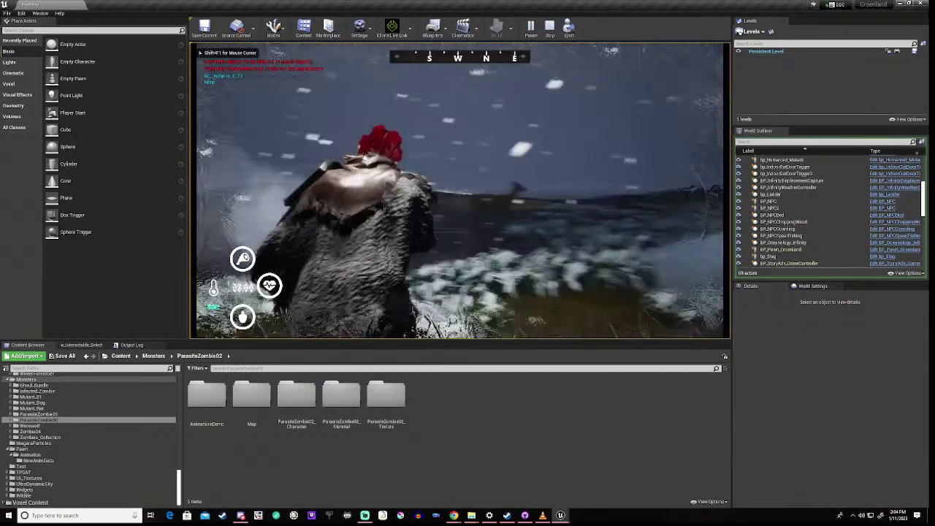
key(1)
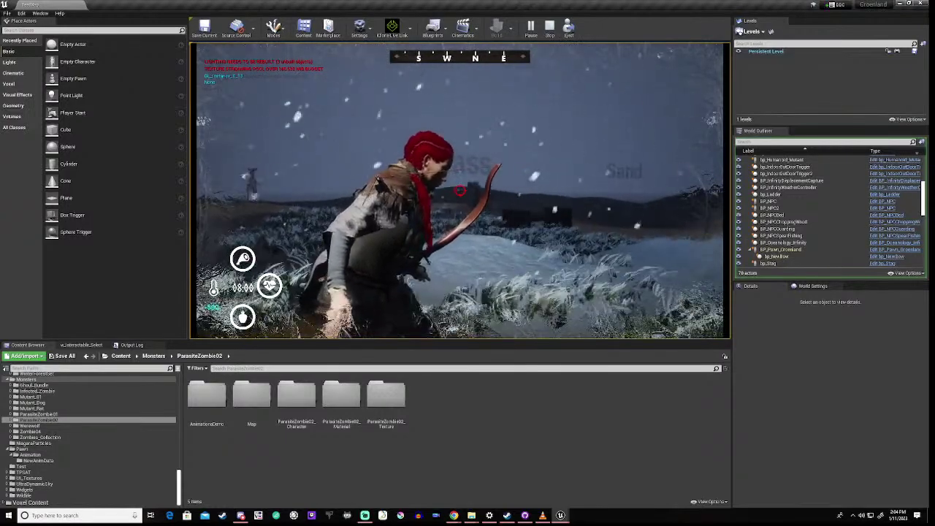
click(459, 191)
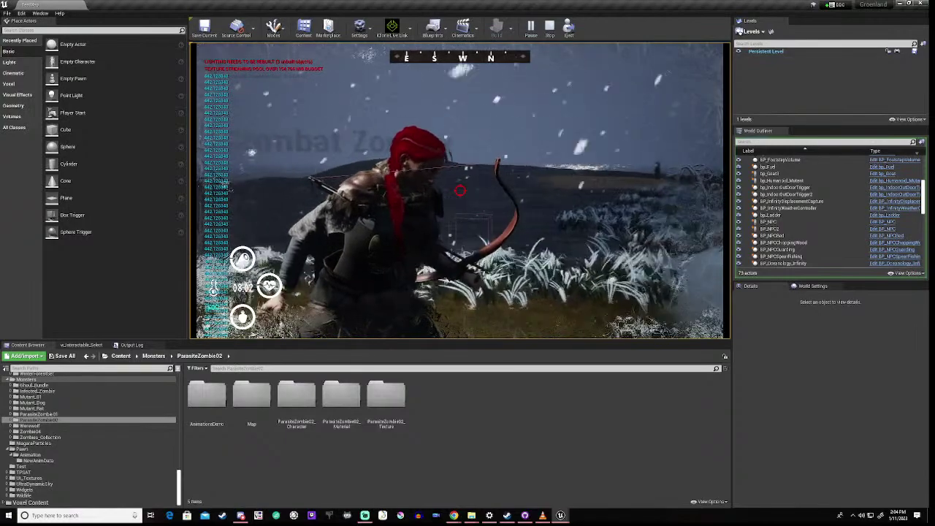
click(459, 191)
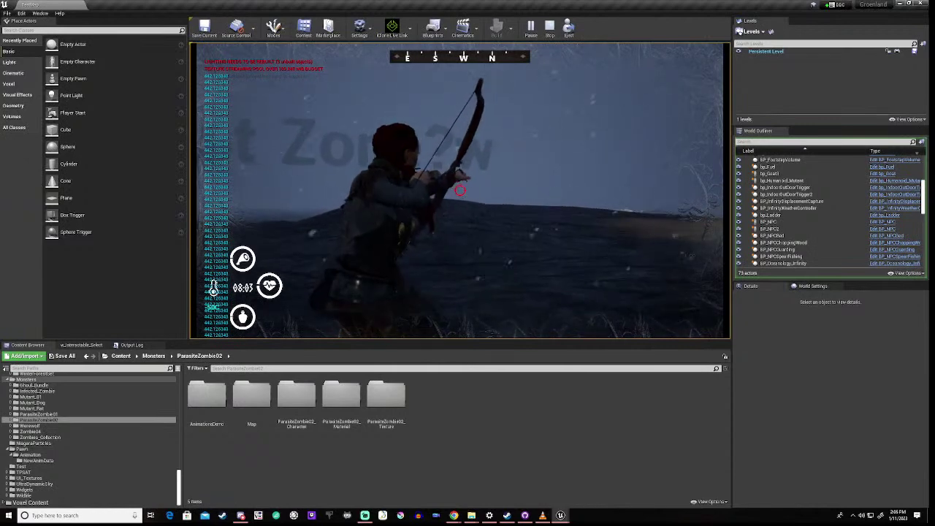
click(459, 190)
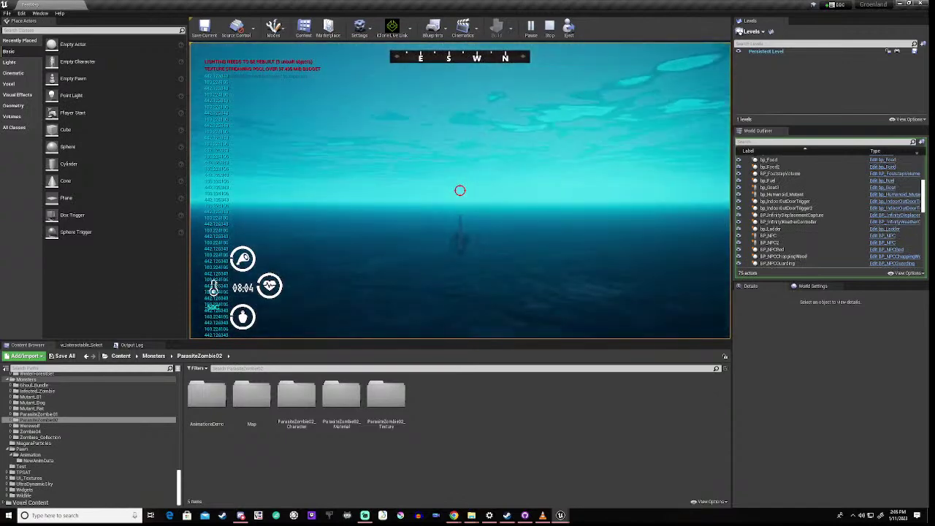
key(Escape)
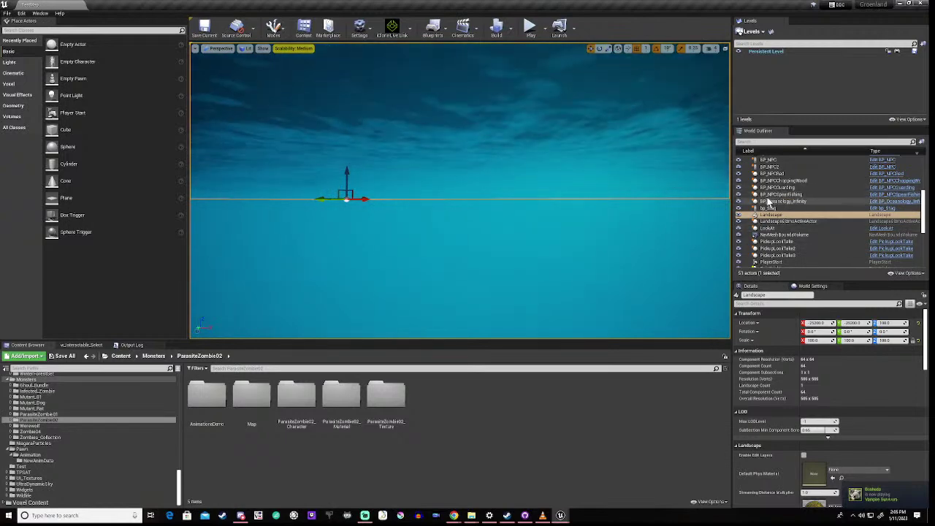
- Find bp_Doe among the level's actors and frame it in the viewport together with the neighbouring animals
scroll(775, 256, down, 3)
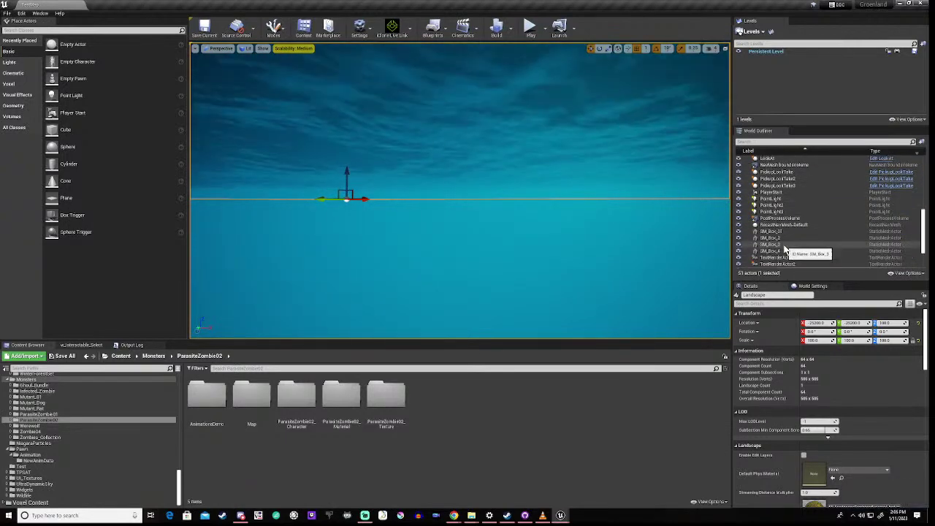
scroll(781, 238, down, 2)
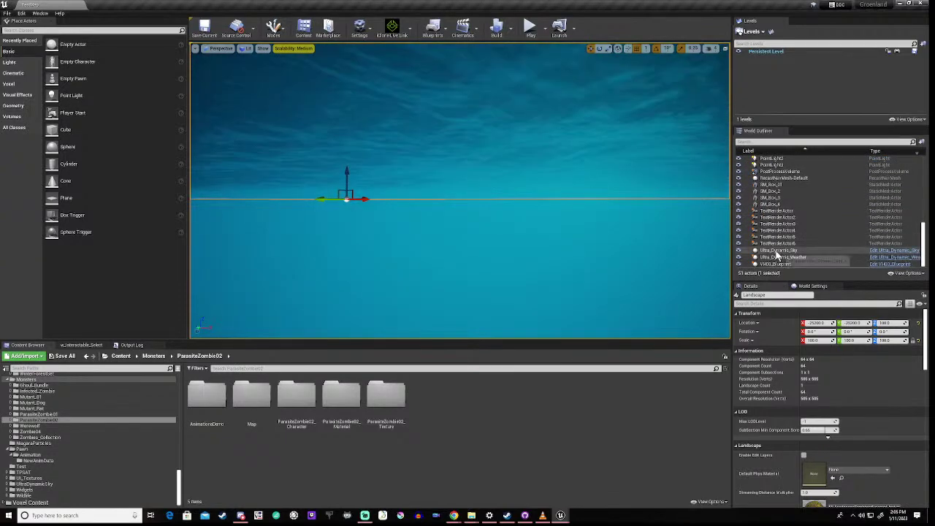
scroll(779, 241, up, 5)
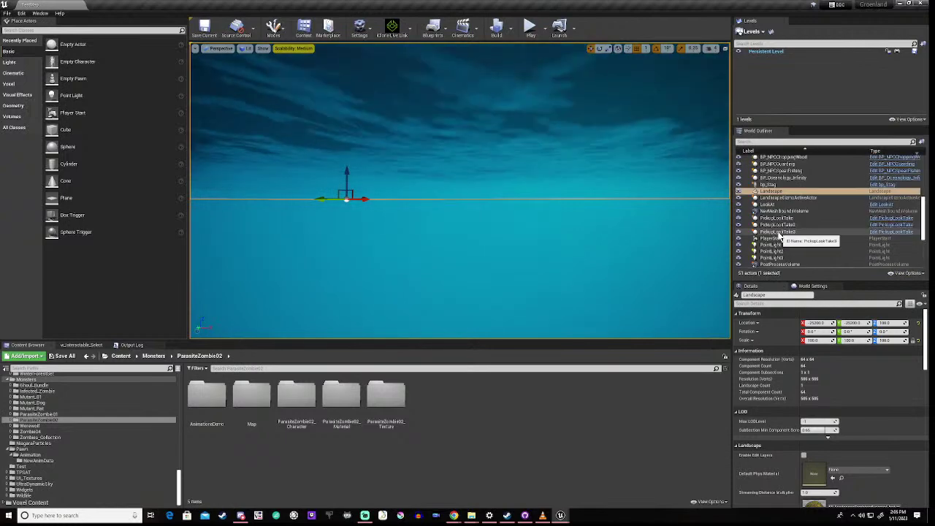
scroll(780, 238, up, 8)
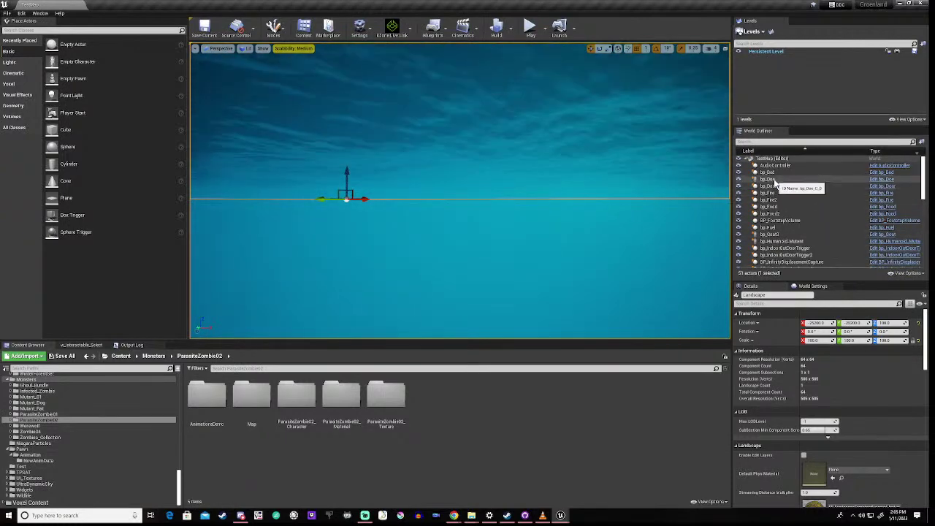
double_click(774, 180)
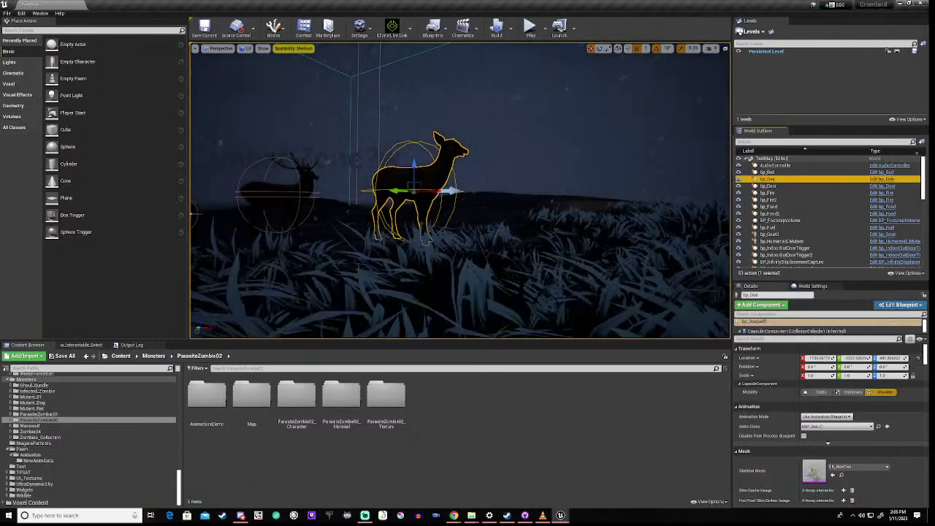
key(Down)
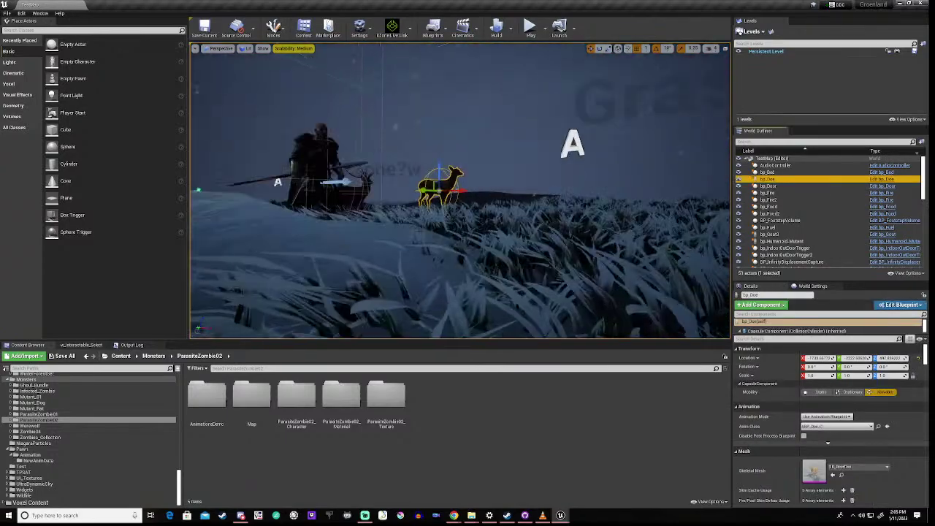
mouse_move(460, 219)
right_down()
mouse_move(460, 181)
mouse_move(460, 234)
right_up()
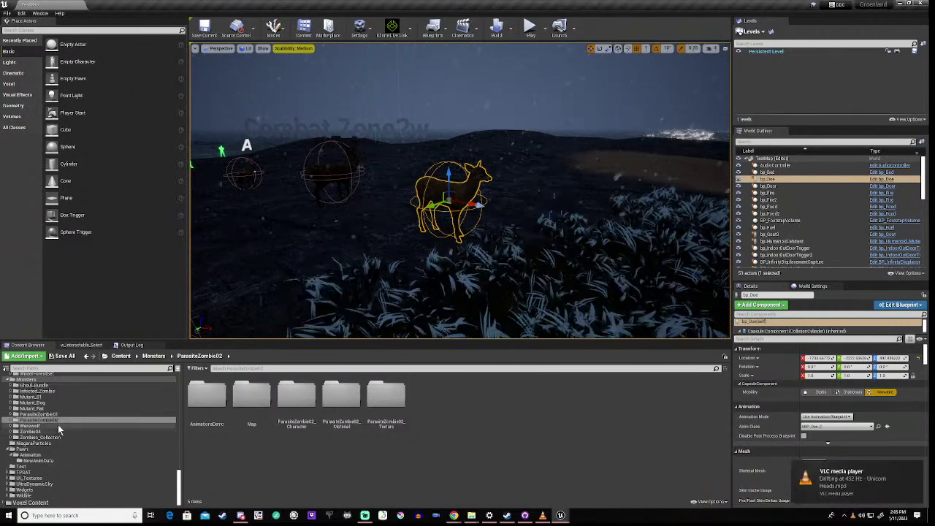
- Open the bp_Humanoid_Mutant blueprint from the Infected_Zombie folder under Monsters
click(12, 391)
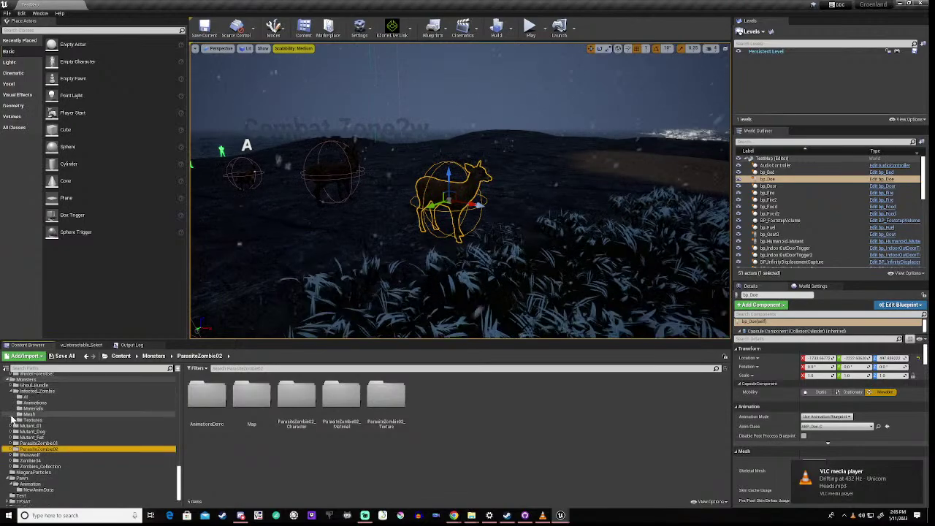
click(36, 390)
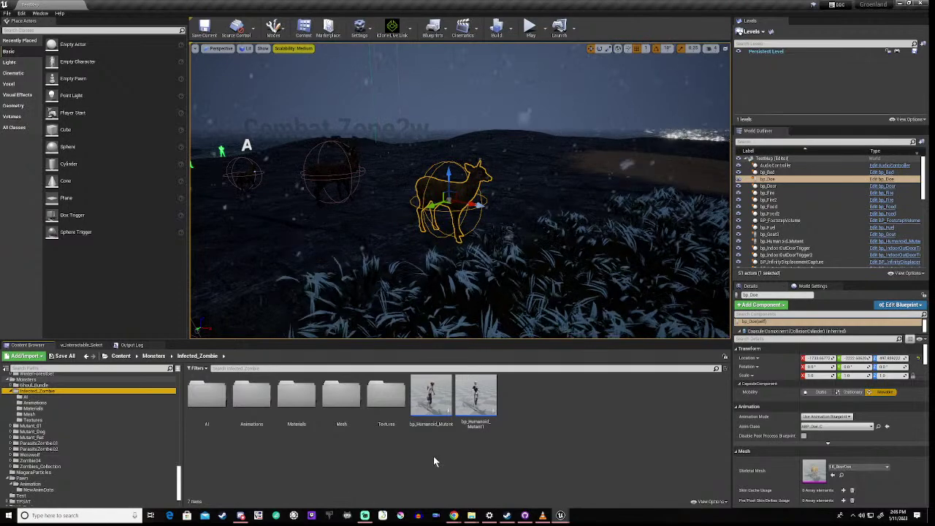
double_click(429, 413)
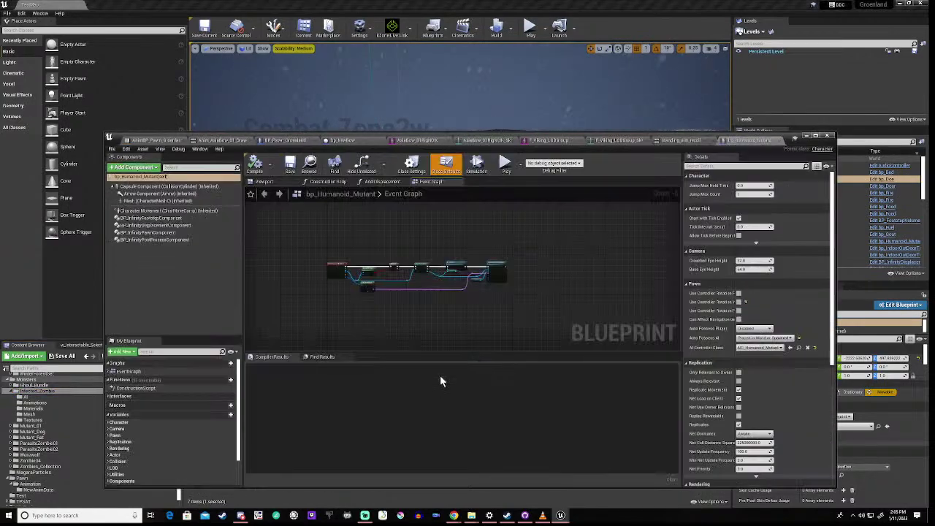
- Examine the On Component Hit logic in the Event Graph, select the nodes following the event, and minimize the blueprint window
scroll(347, 287, up, 5)
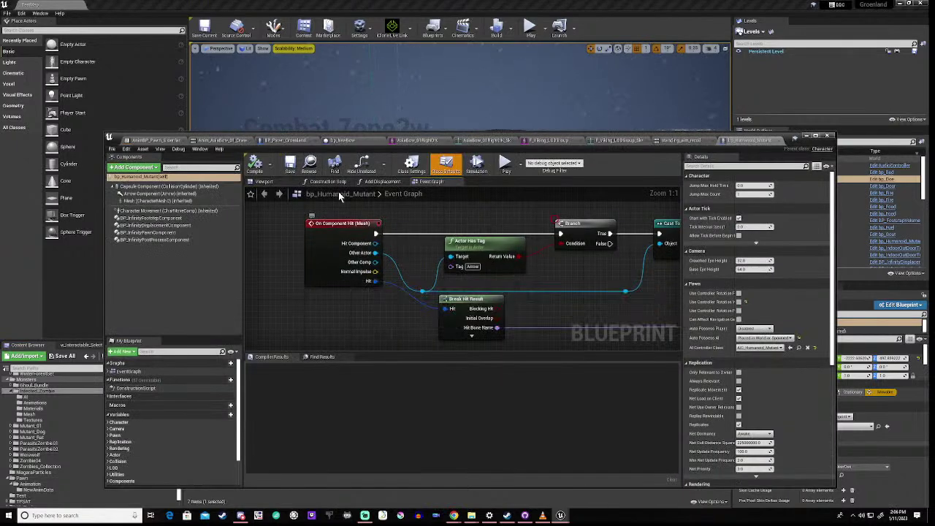
scroll(541, 275, down, 4)
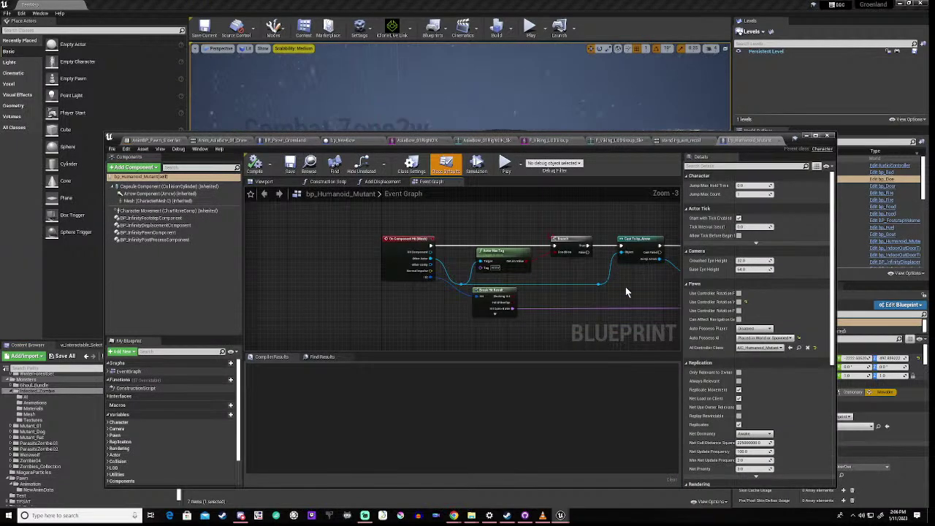
right_drag(625, 286, 376, 287)
scroll(377, 281, down, 1)
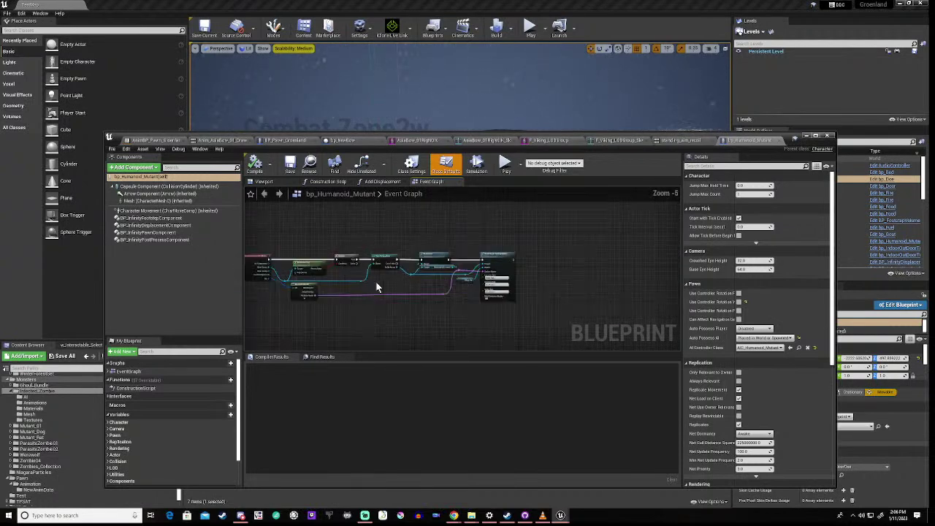
right_drag(264, 306, 320, 305)
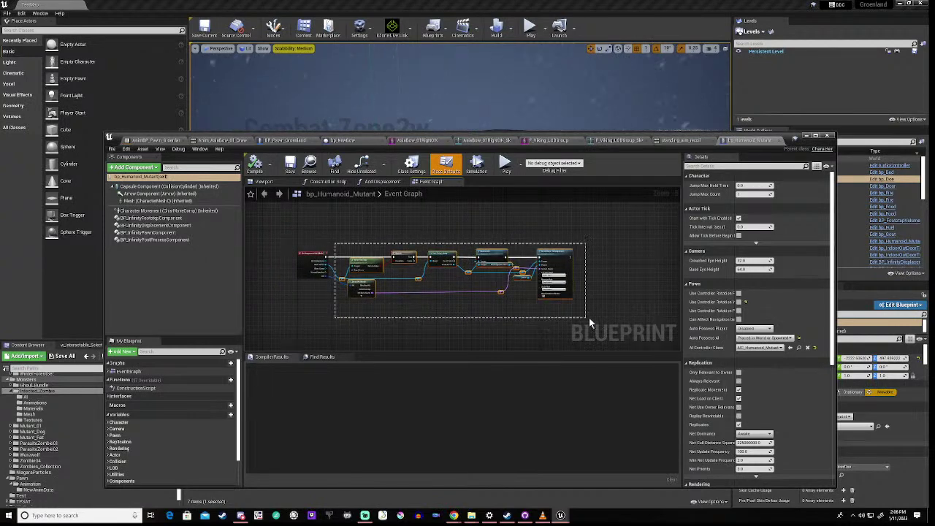
drag(589, 317, 589, 318)
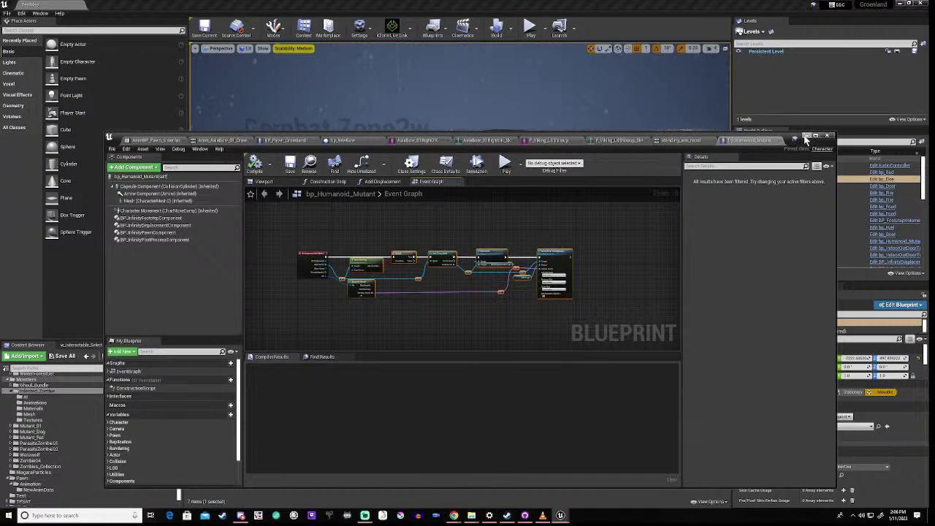
click(806, 139)
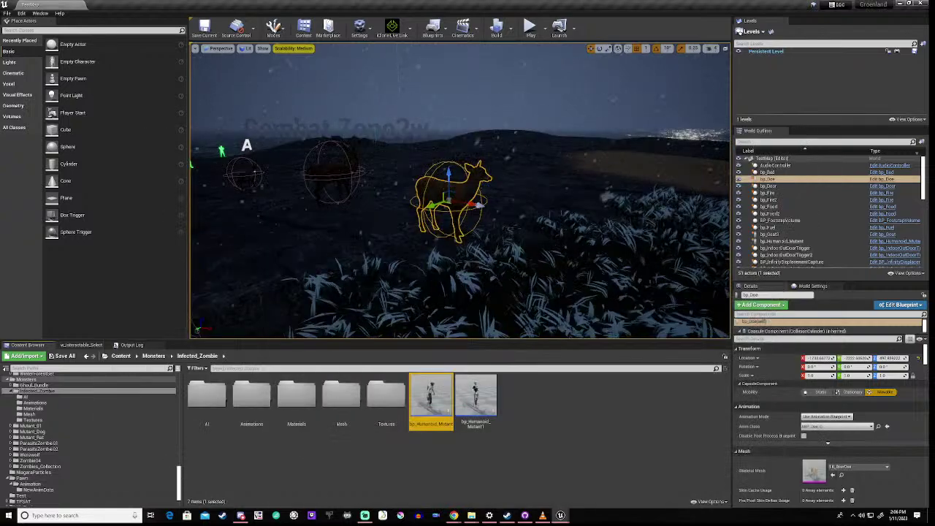
- Open the DeerStagAndDoe folder inside Wildlife's AnimalVarietyPack in the project content
click(430, 463)
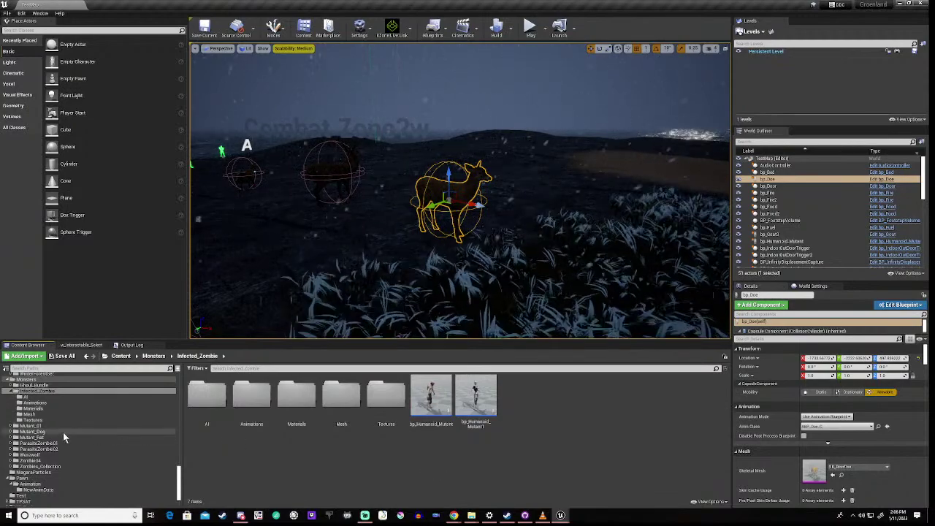
scroll(63, 437, up, 3)
scroll(62, 431, up, 6)
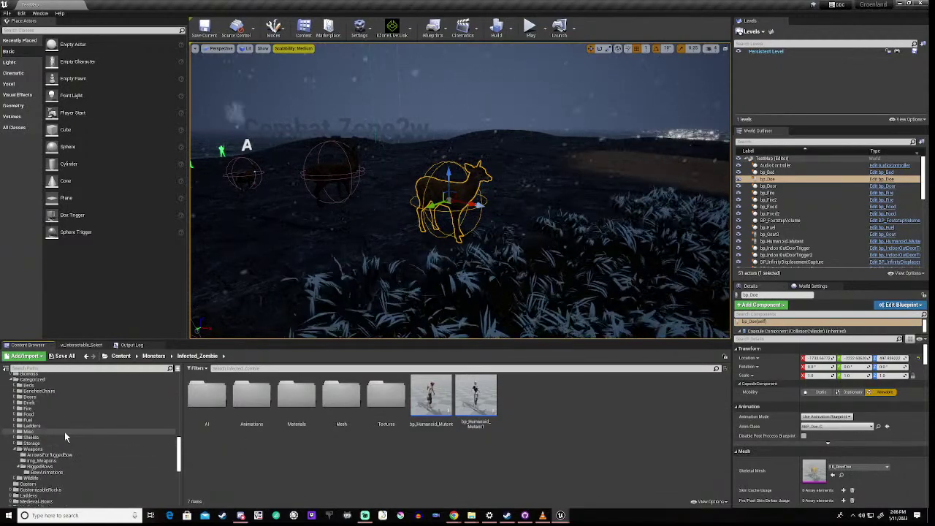
scroll(64, 430, up, 4)
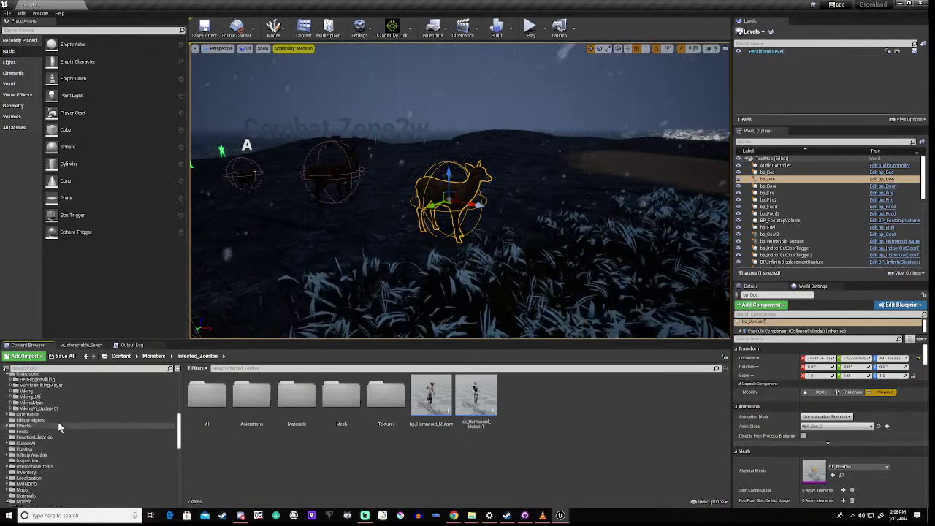
scroll(57, 421, up, 1)
scroll(58, 421, up, 2)
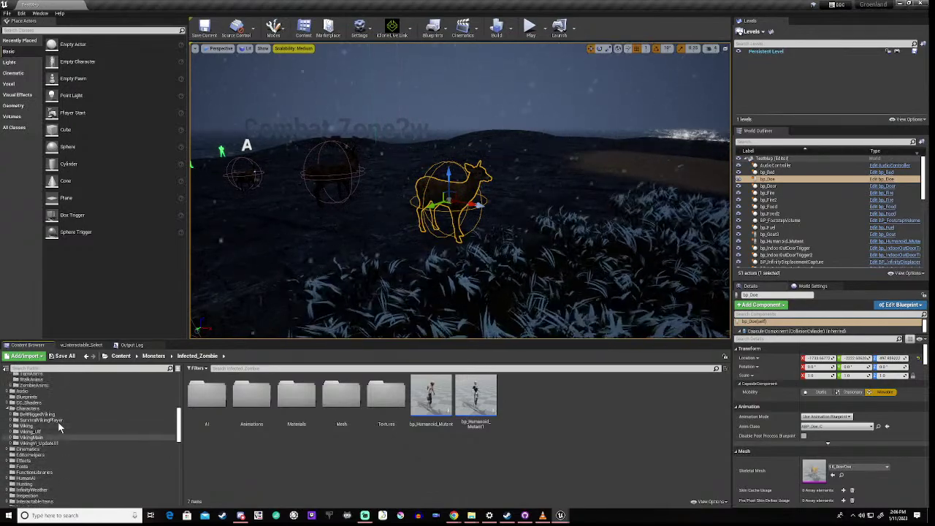
scroll(58, 427, up, 1)
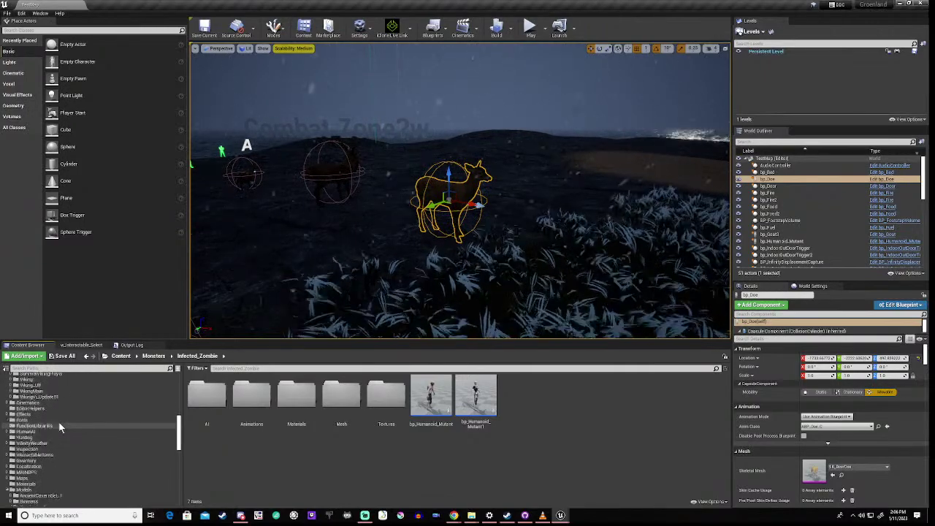
scroll(60, 427, down, 10)
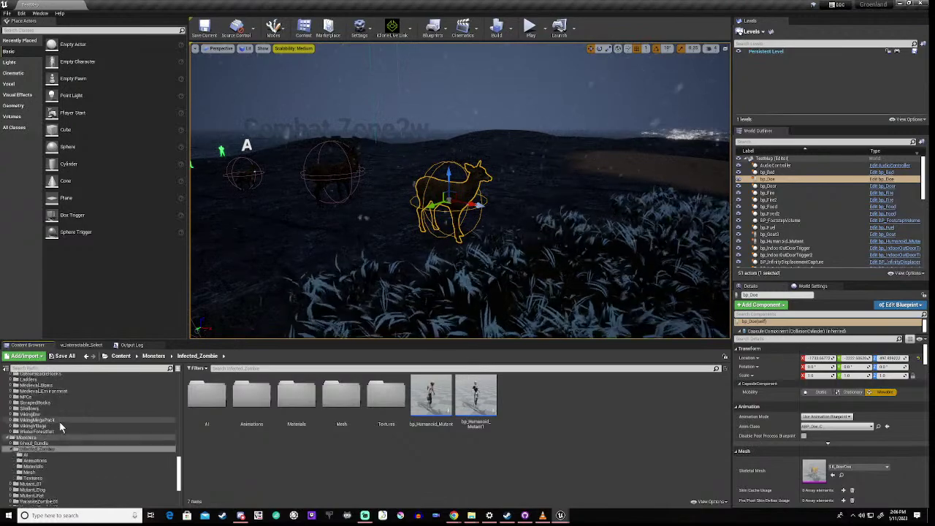
scroll(60, 427, down, 3)
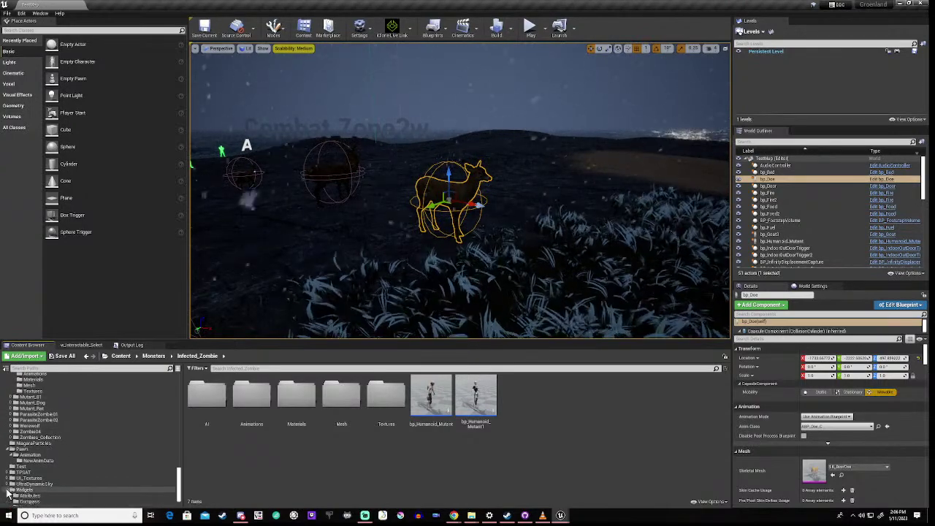
scroll(110, 465, down, 2)
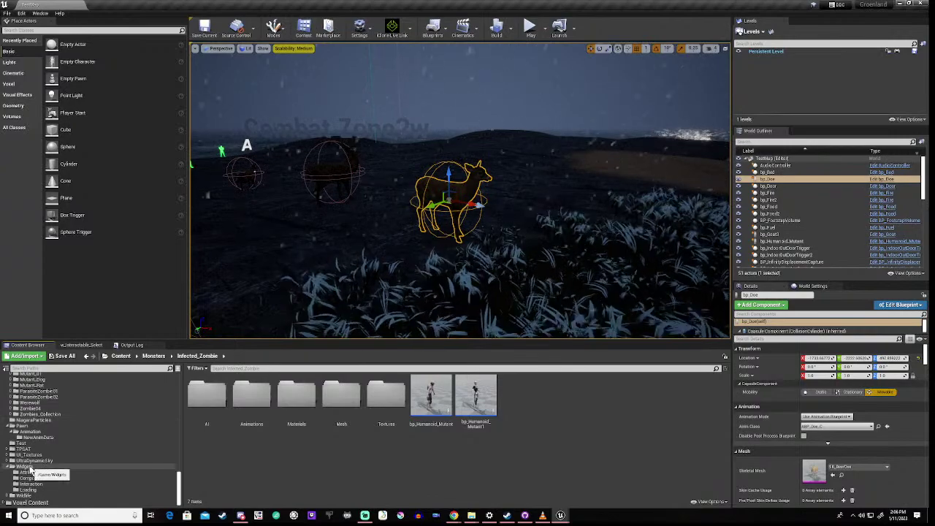
click(9, 496)
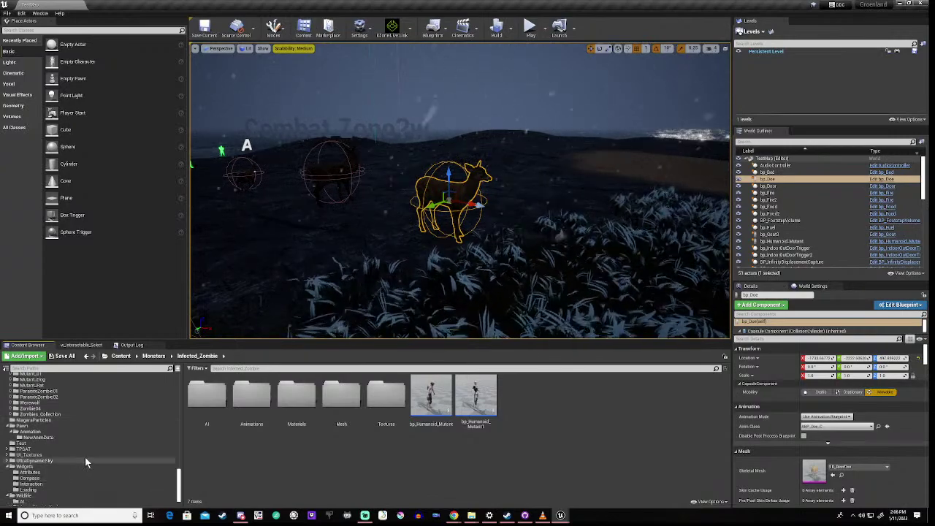
scroll(85, 457, down, 2)
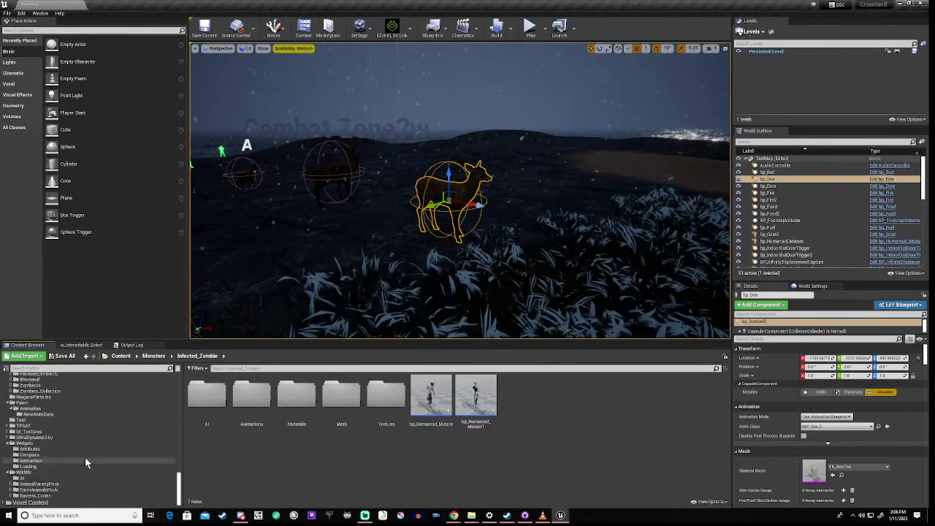
click(14, 484)
scroll(76, 473, down, 2)
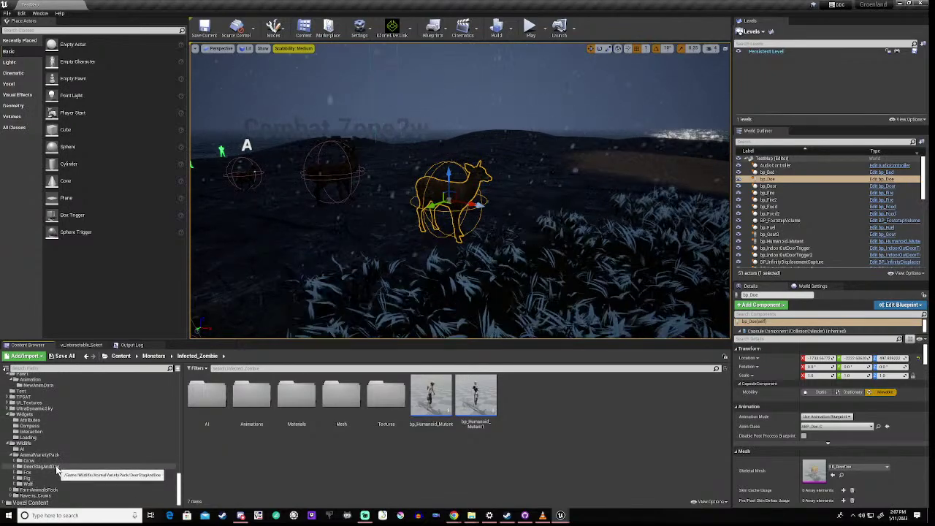
click(57, 467)
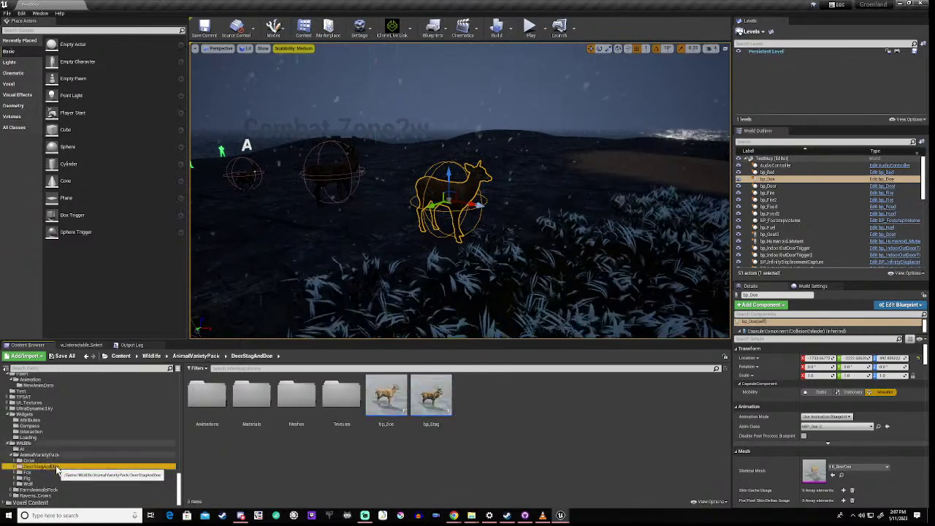
- Open the bp_Doe blueprint and add an On Component Hit event for its Mesh component
click(386, 398)
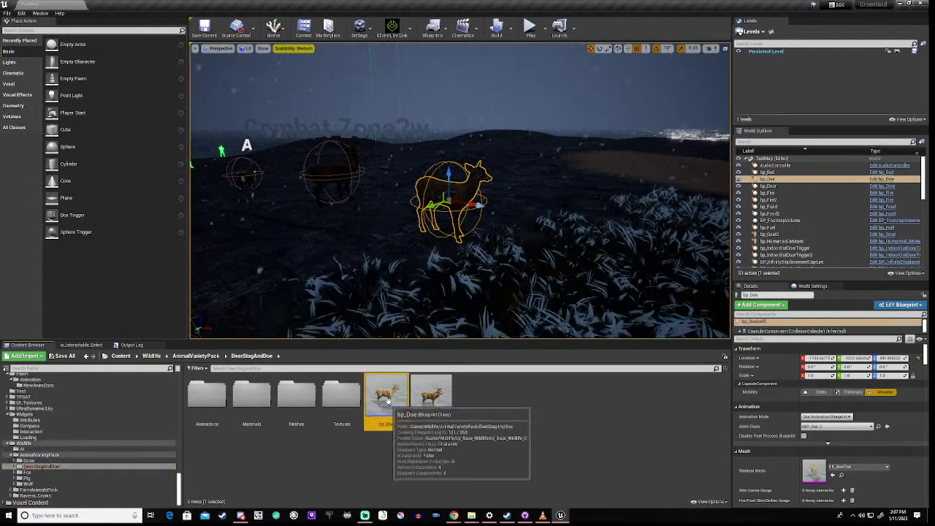
double_click(389, 401)
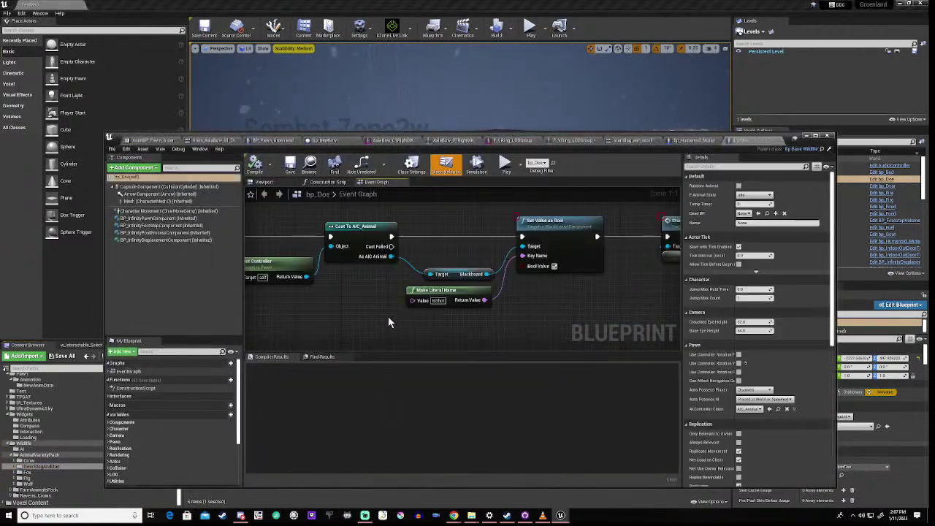
scroll(388, 317, down, 5)
right_drag(349, 329, 353, 265)
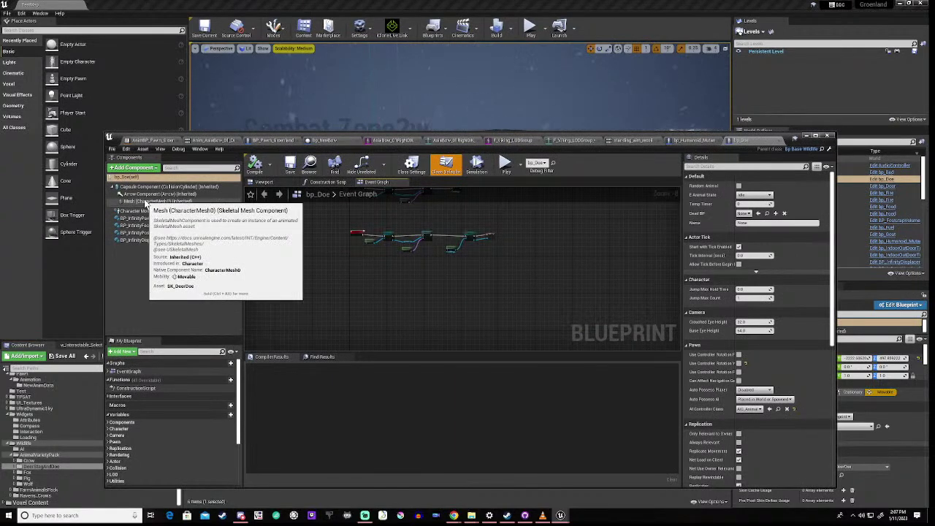
click(146, 202)
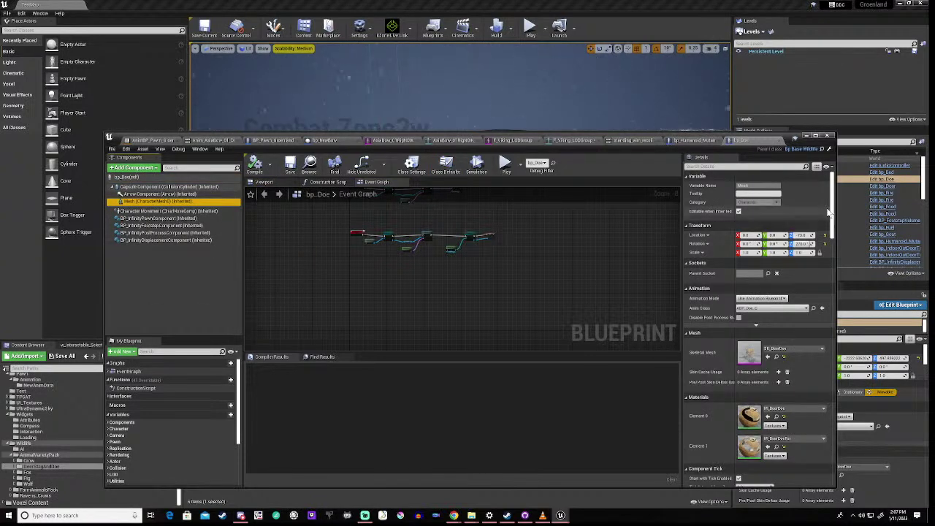
drag(833, 200, 840, 374)
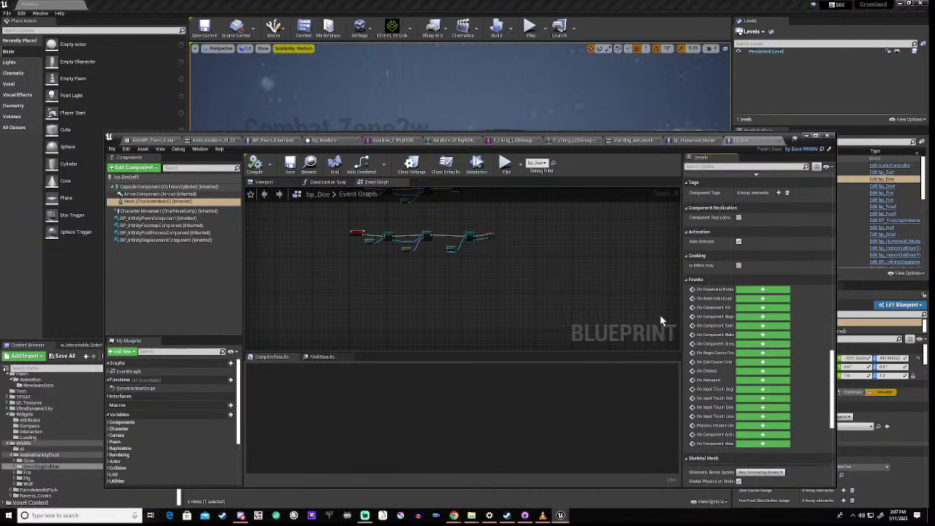
click(759, 307)
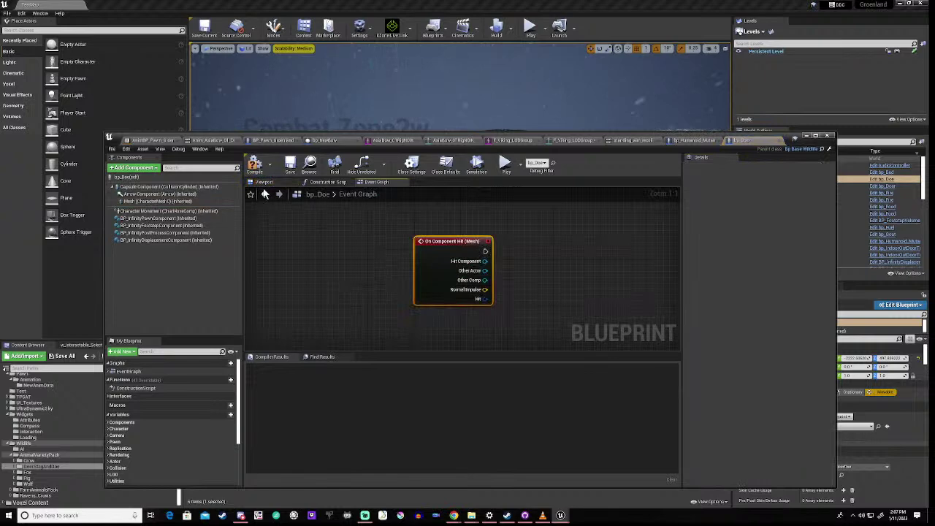
- Paste the copied arrow-hit nodes into bp_Doe's Event Graph and place them beside the On Component Hit event
right_drag(566, 319, 427, 317)
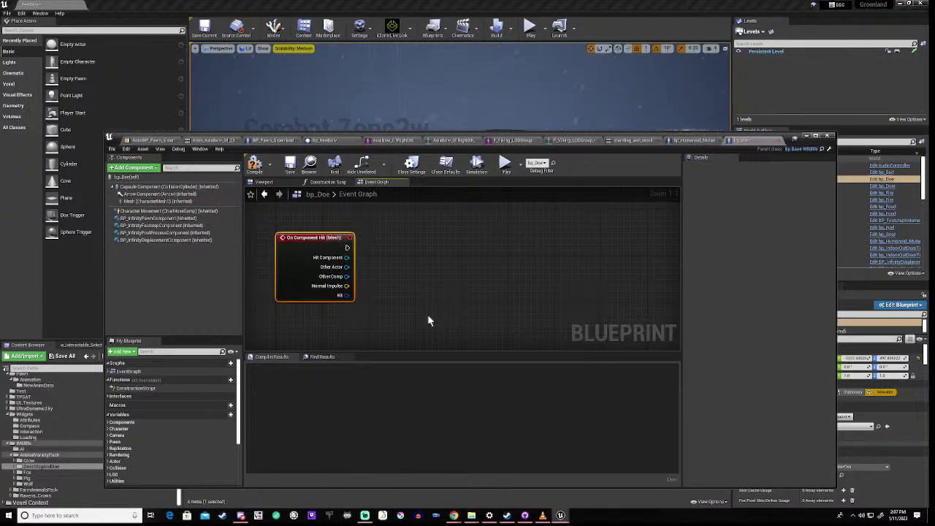
scroll(428, 320, down, 5)
click(467, 326)
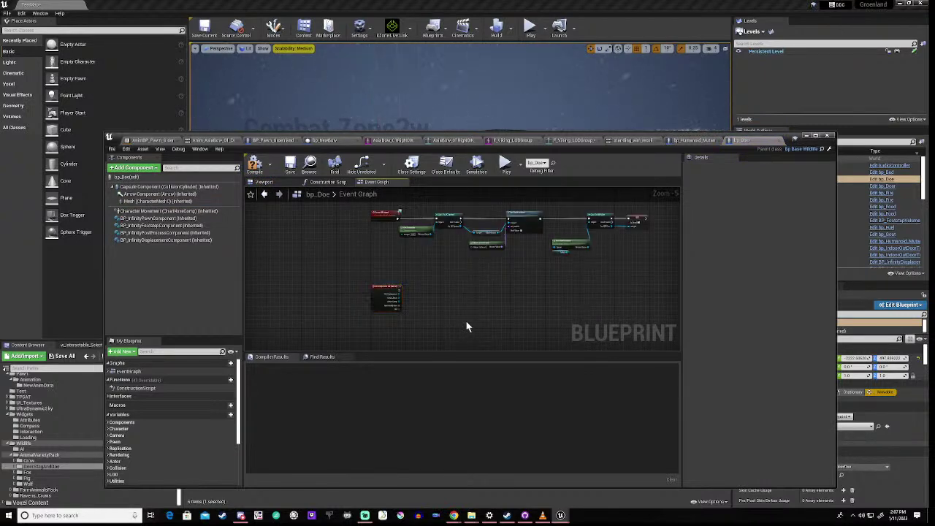
key(ctrl+v)
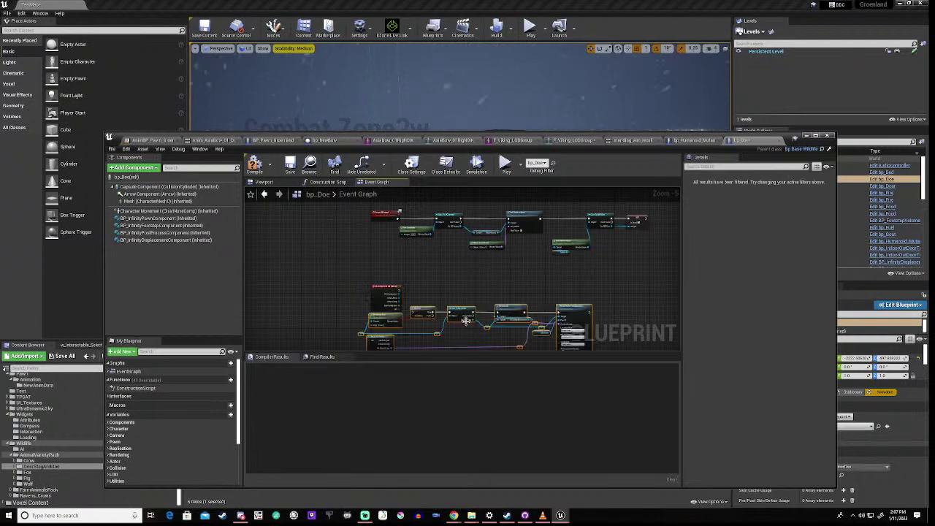
drag(452, 314, 527, 295)
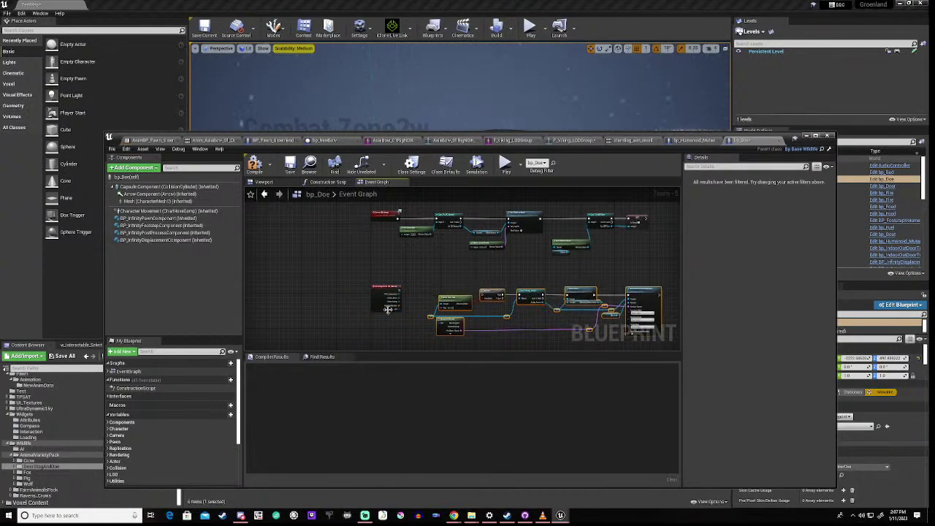
- Connect the hit event's execution output to the Branch and its Other Actor output to the pasted reroute node
scroll(400, 311, up, 3)
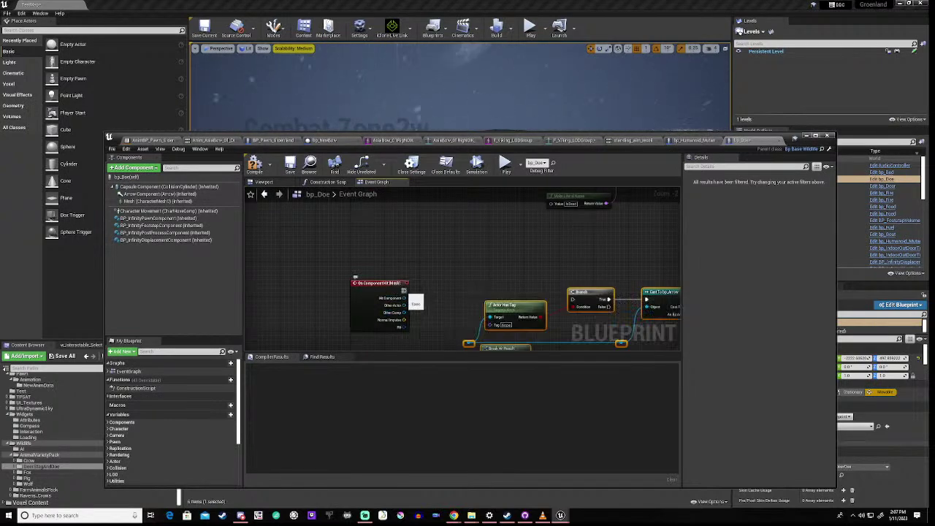
drag(404, 291, 554, 286)
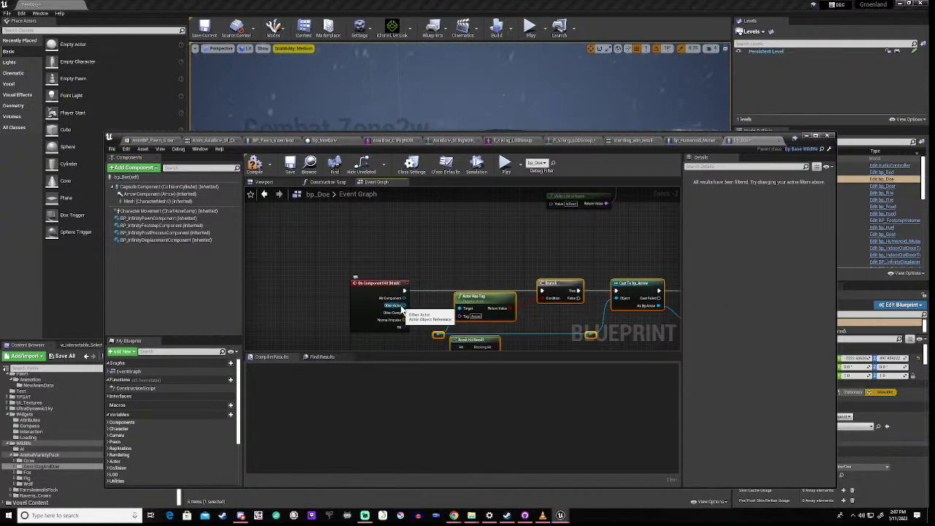
drag(402, 305, 437, 335)
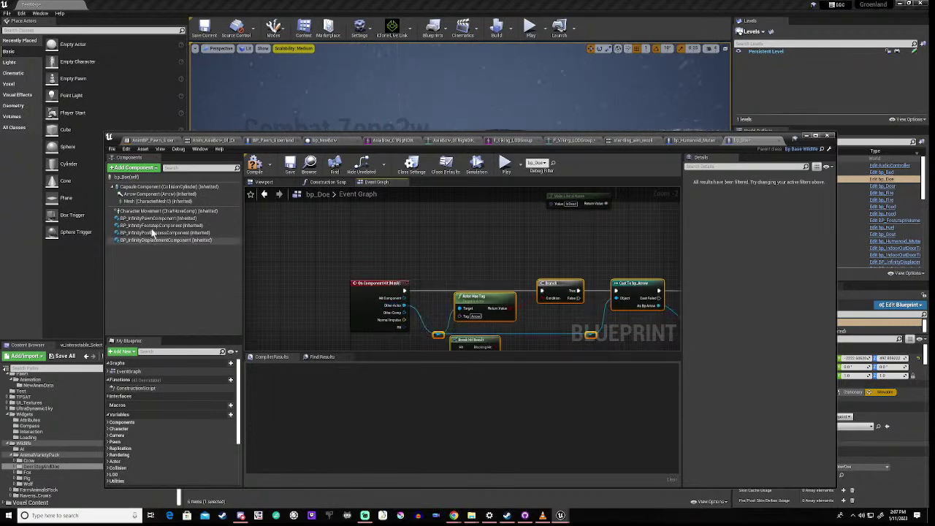
- Set the Capsule Component's collision preset to OverlapAllDynamic and compile bp_Doe
click(152, 187)
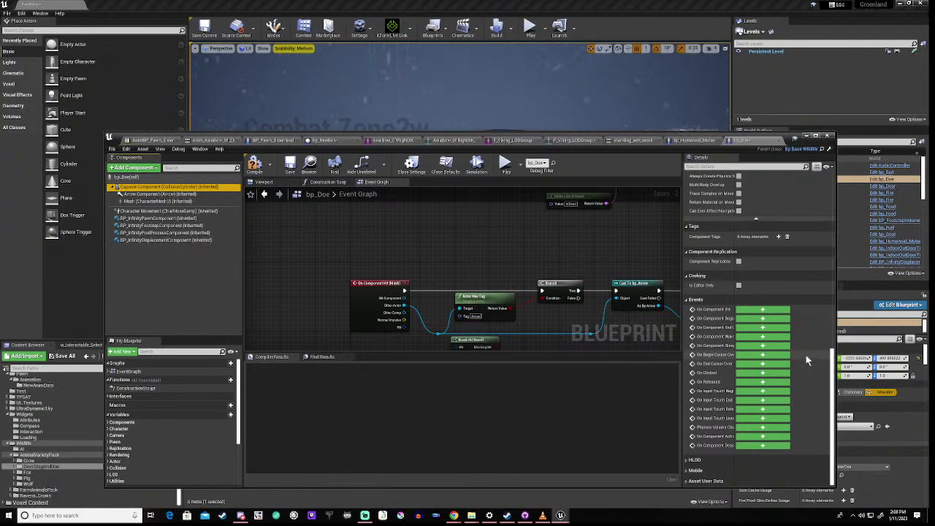
scroll(806, 354, up, 7)
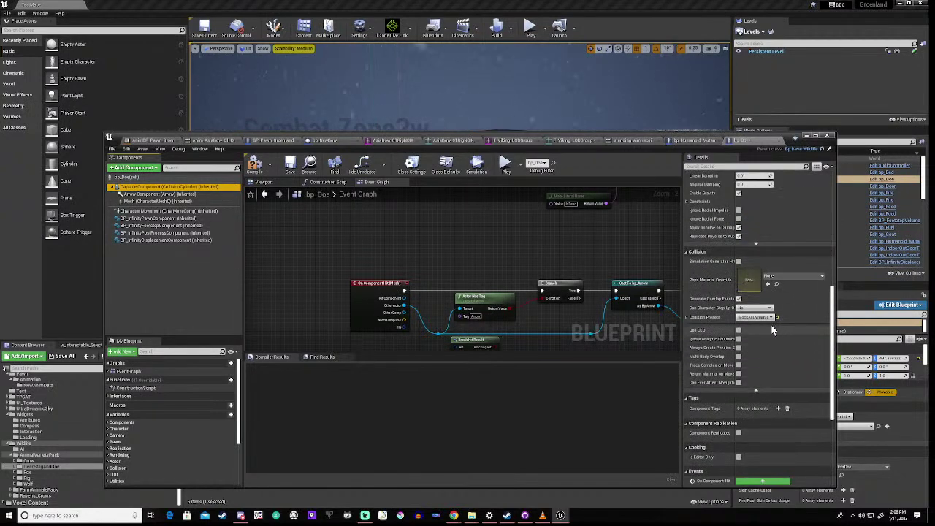
click(763, 318)
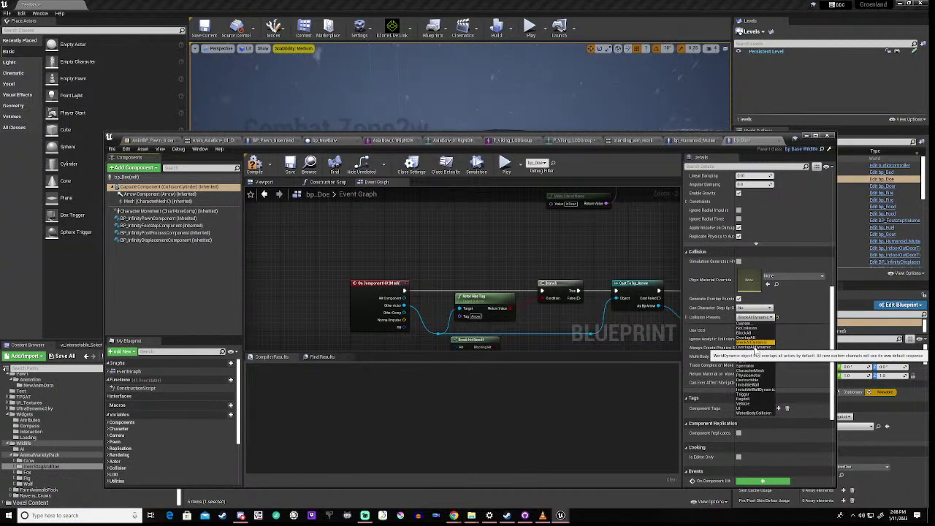
click(752, 347)
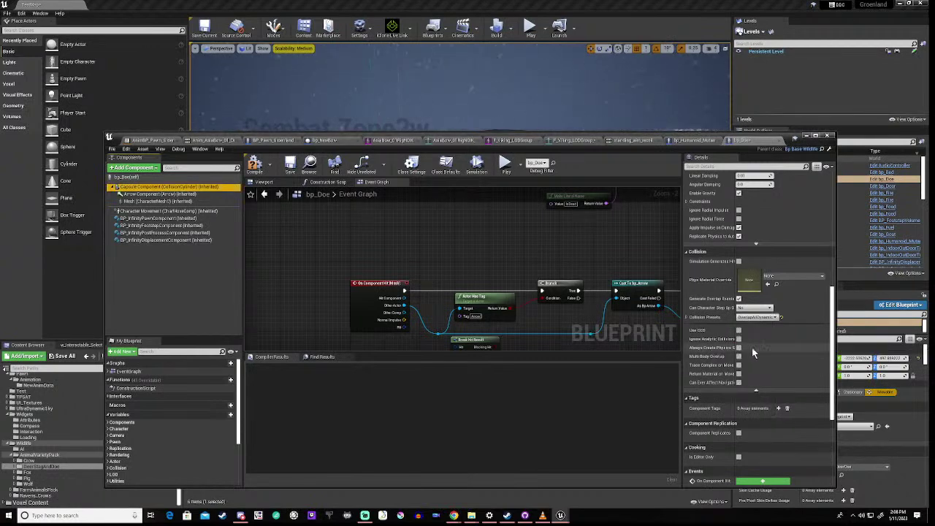
click(254, 165)
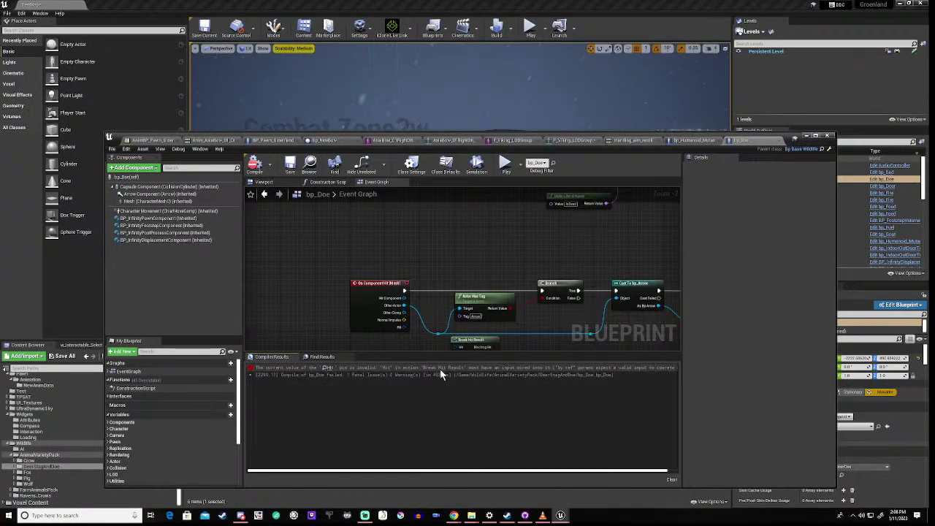
- Connect the event's Hit output to Break Hit Result, recompile bp_Doe, and review the chain through AttachActorToComponent
right_drag(430, 325, 453, 272)
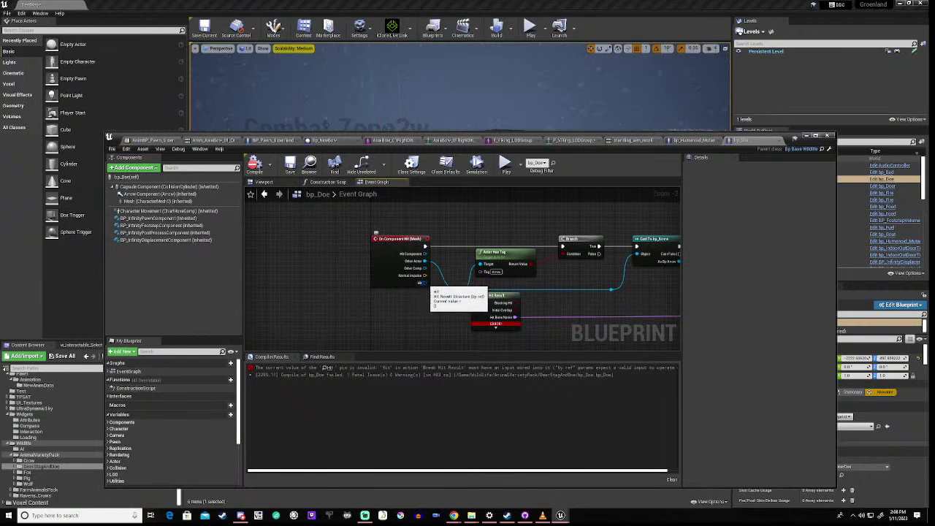
drag(426, 283, 479, 305)
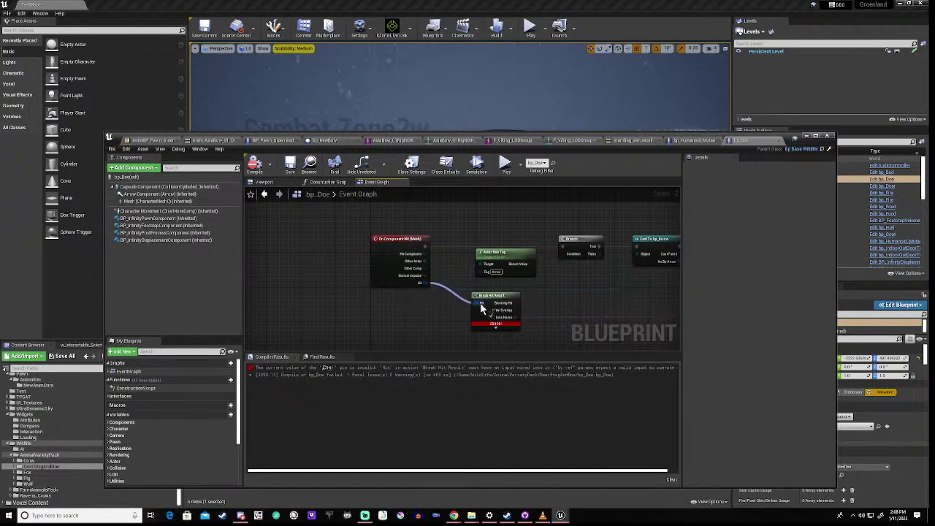
click(254, 164)
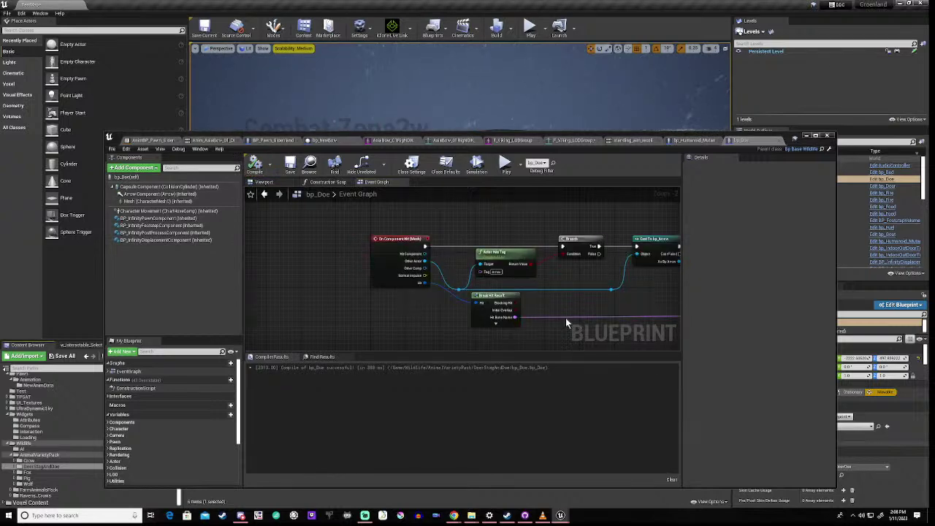
right_drag(627, 305, 495, 312)
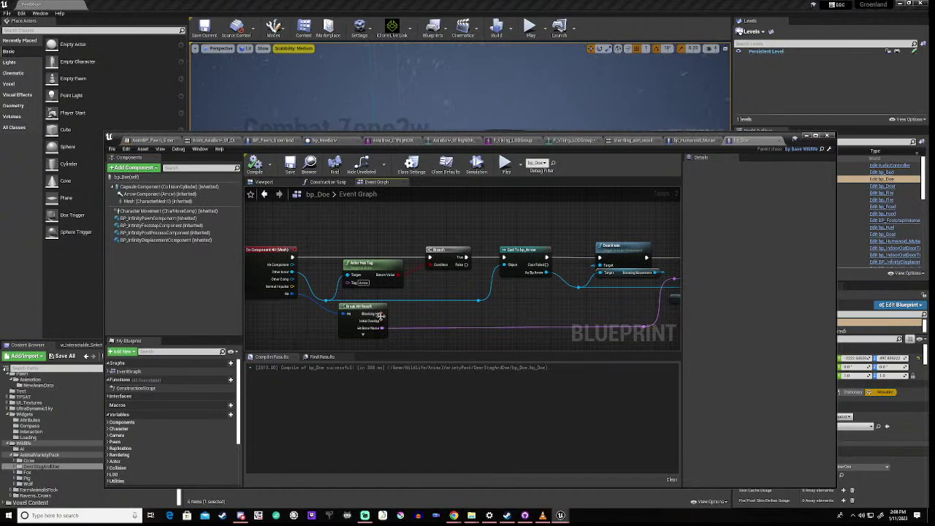
right_drag(517, 299, 399, 302)
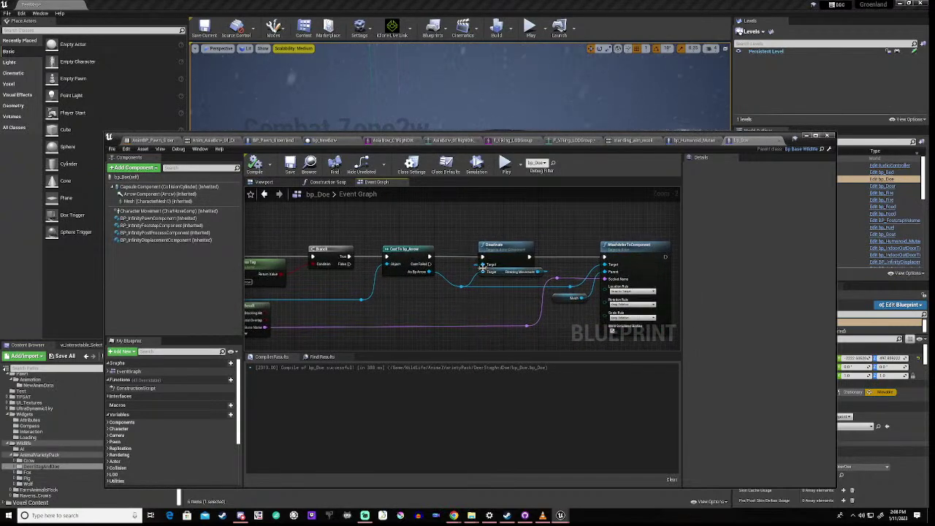
- Review the finished hit-event chain in bp_Doe and open the bp_Stag blueprint from the DeerStagAndDoe folder
right_drag(510, 293, 406, 292)
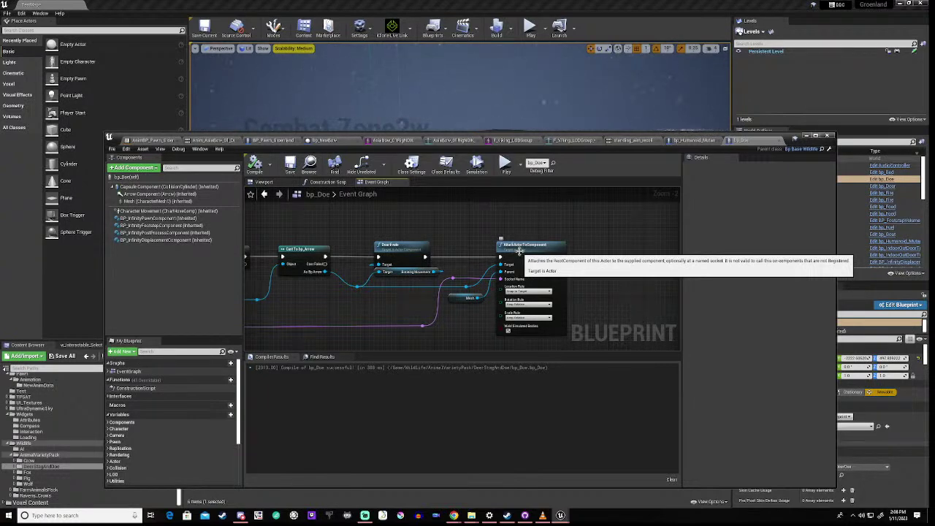
scroll(518, 251, down, 4)
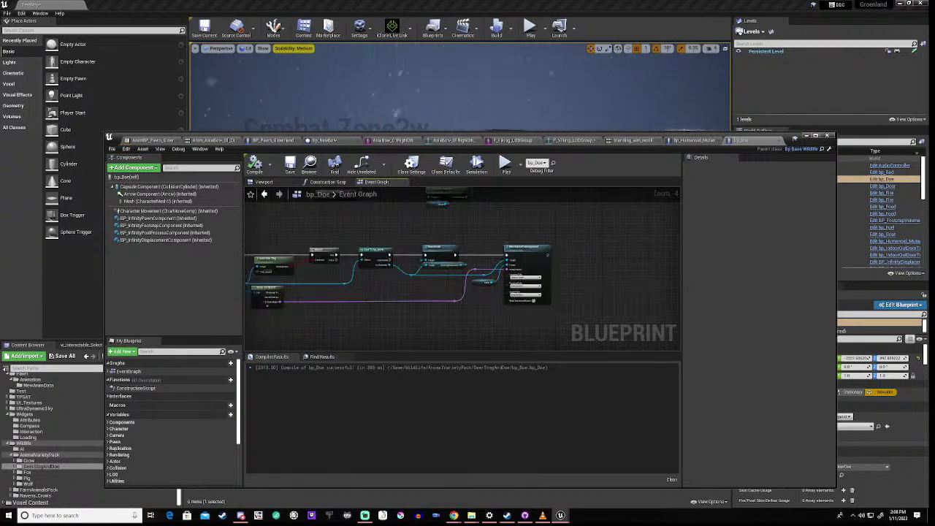
scroll(485, 222, up, 2)
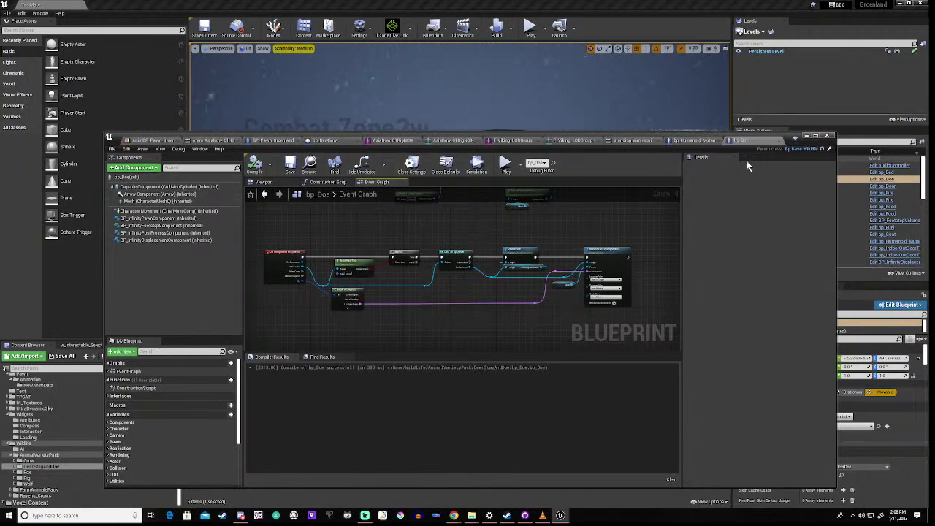
click(805, 139)
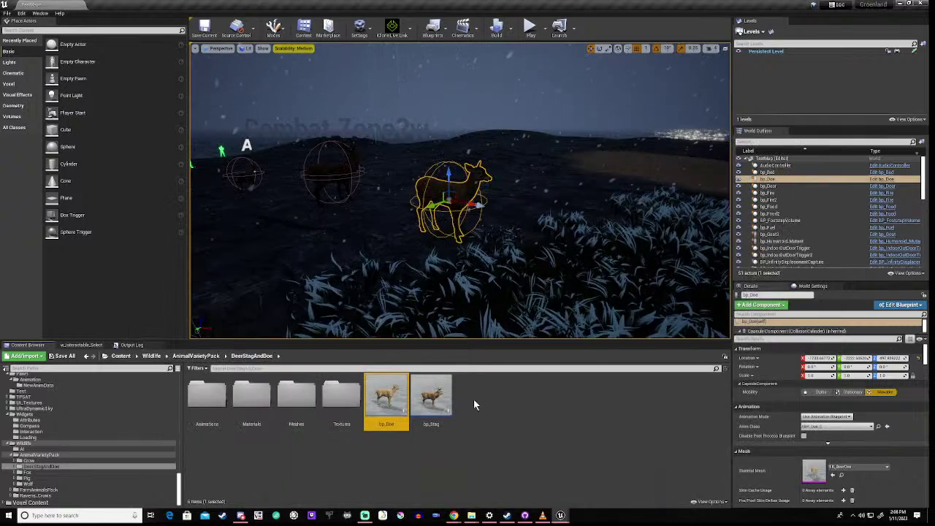
double_click(437, 405)
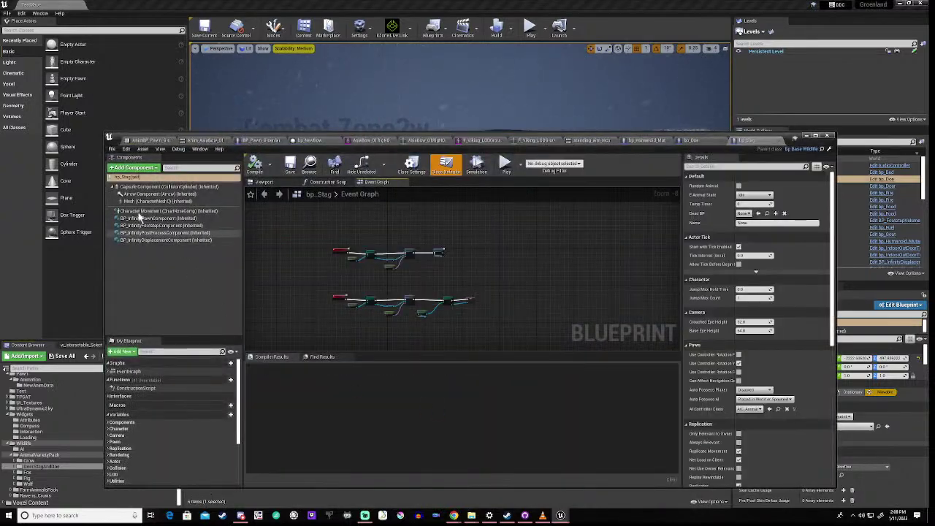
- Try the OverlapAll collision preset on the Mesh component of bp_Stag
click(146, 201)
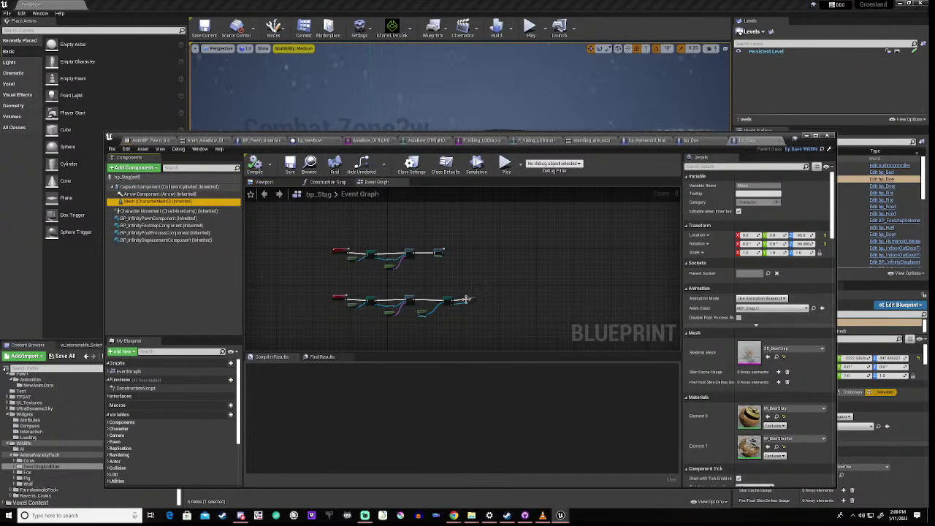
drag(832, 215, 831, 325)
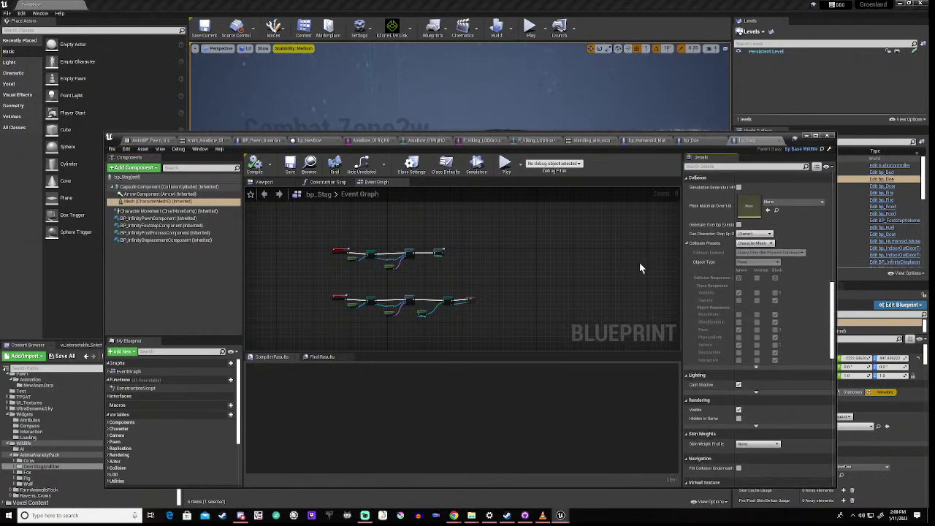
click(757, 242)
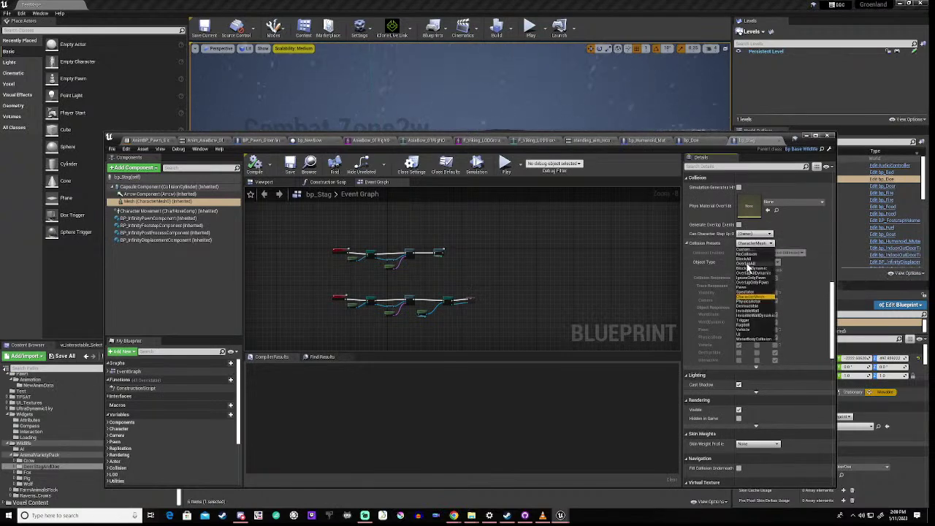
click(747, 263)
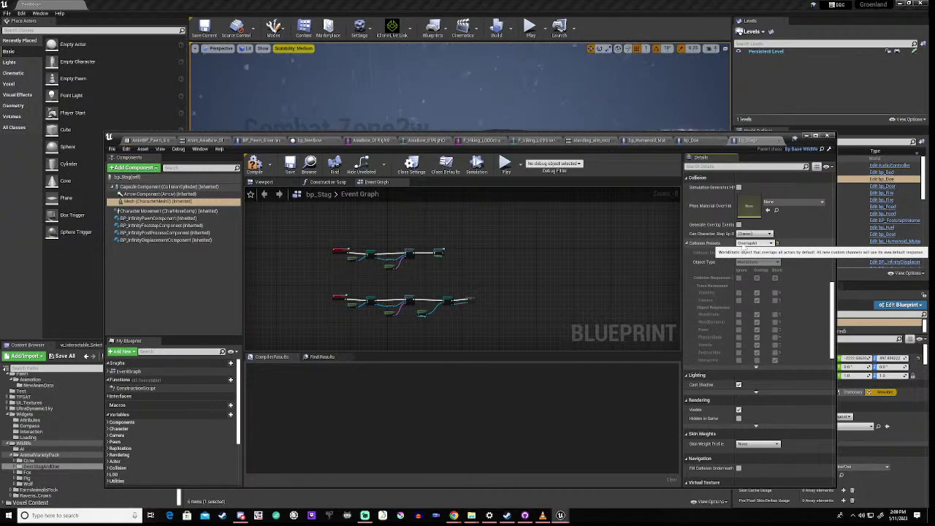
- Check which collision preset the Mesh component uses in bp_Doe
click(692, 140)
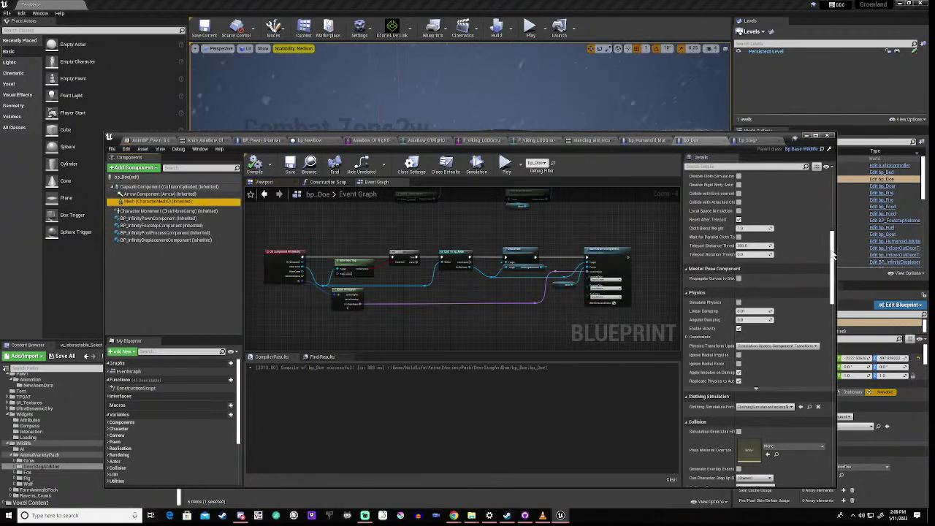
drag(832, 252, 832, 287)
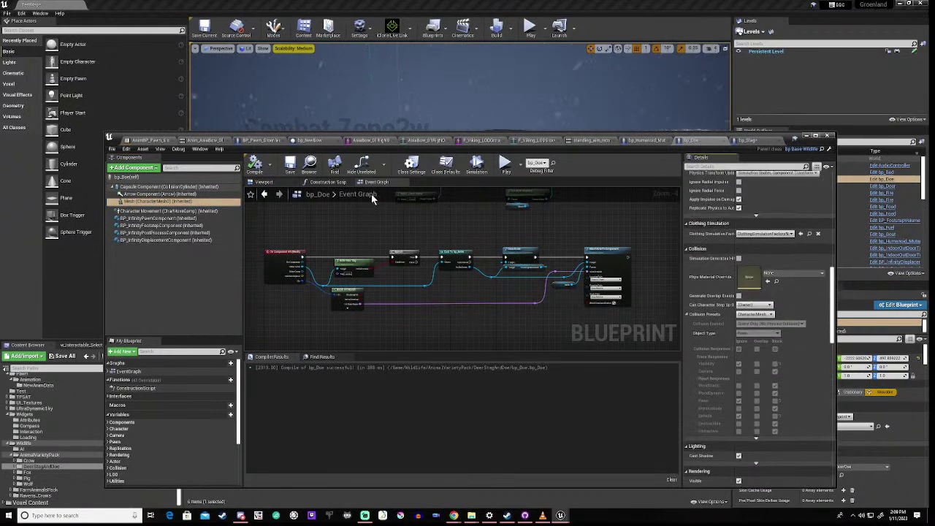
- Return to bp_Stag and undo the collision preset change on its Mesh component
click(763, 140)
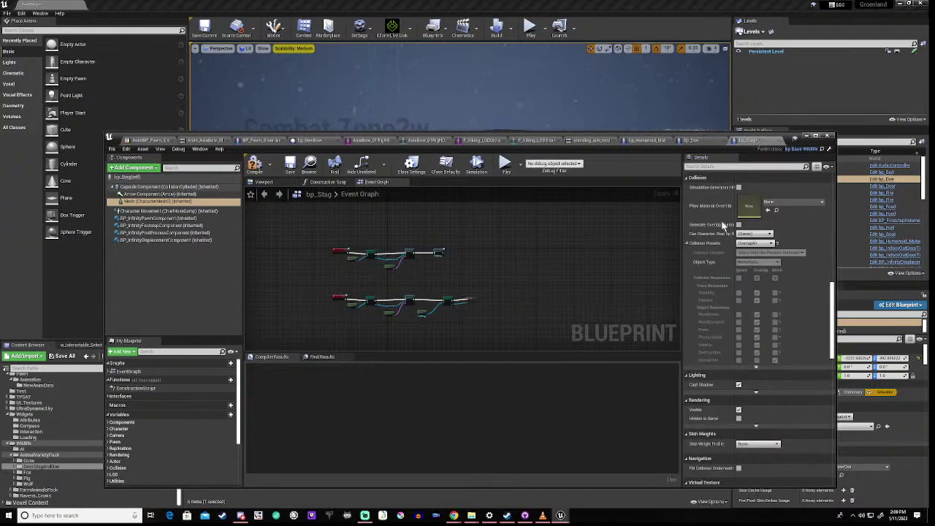
click(754, 243)
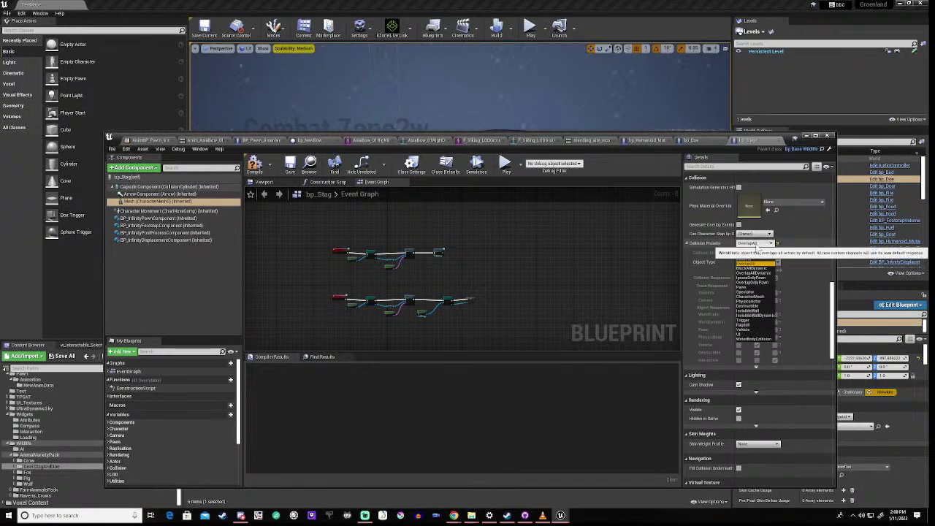
click(755, 262)
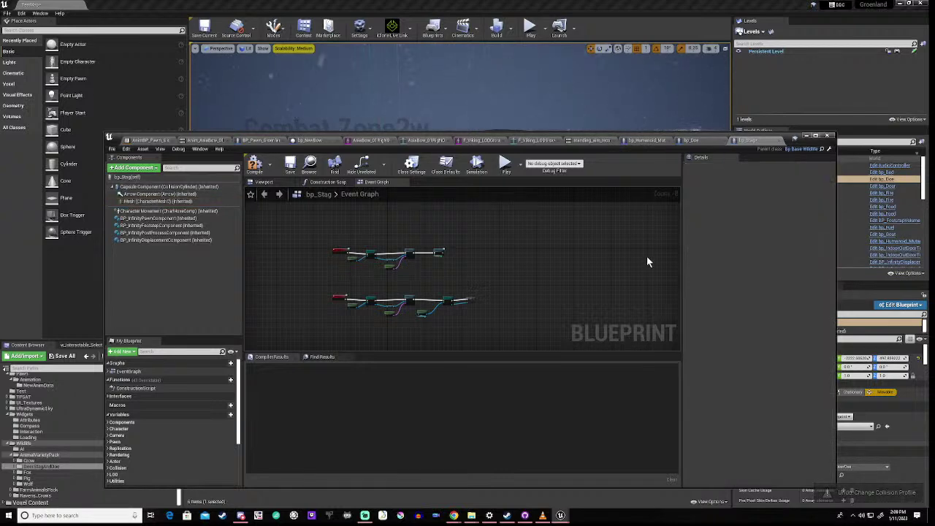
click(150, 201)
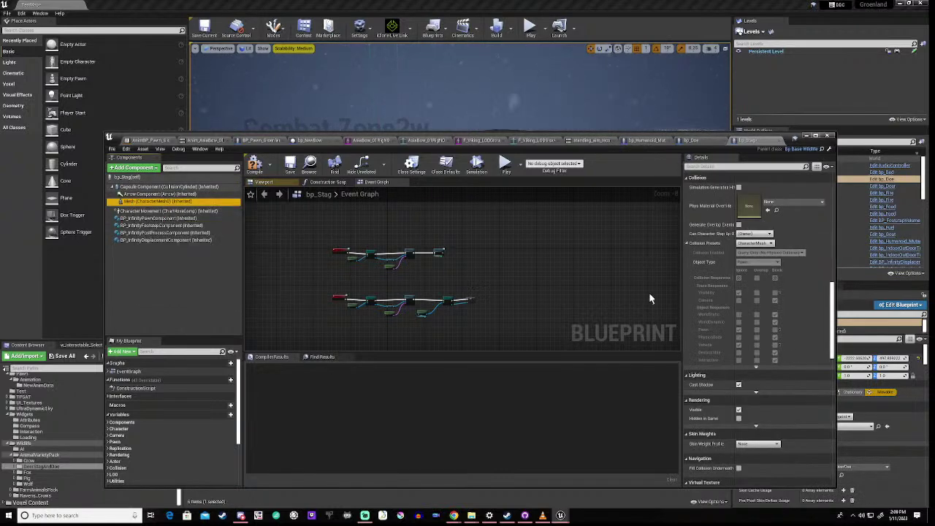
- Set the collision preset of bp_Stag's Capsule Component to OverlapAllDynamic
click(148, 188)
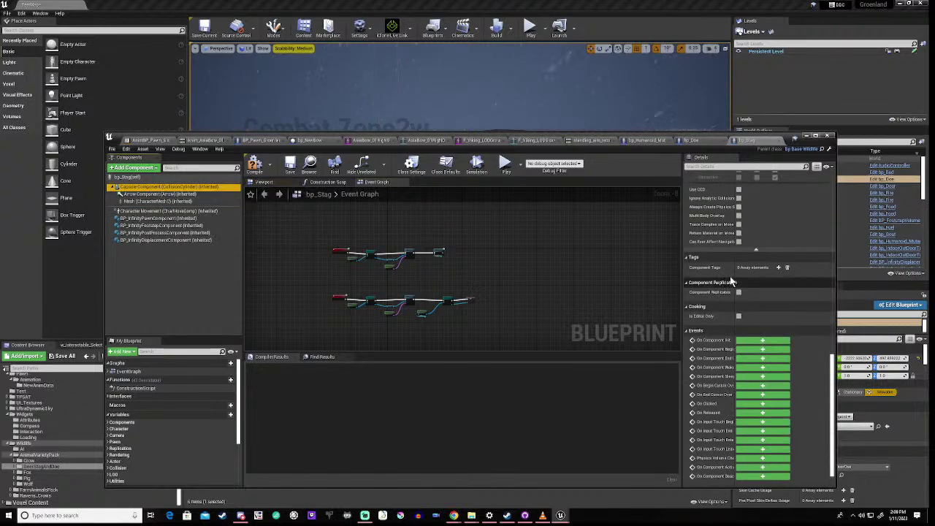
scroll(745, 270, up, 6)
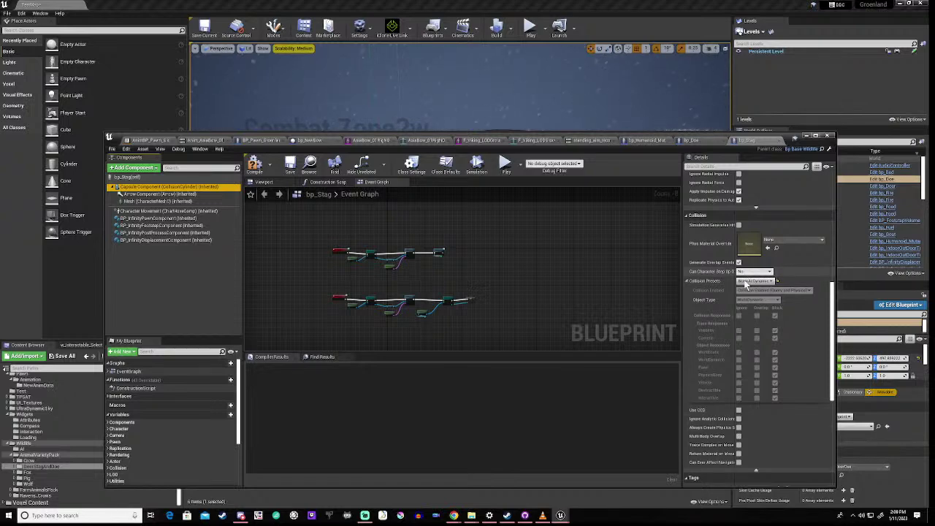
click(752, 281)
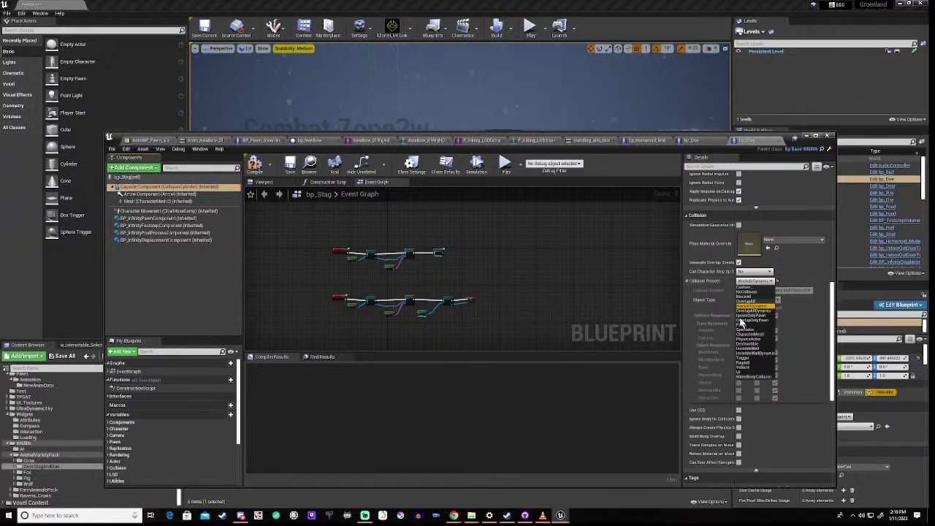
click(750, 312)
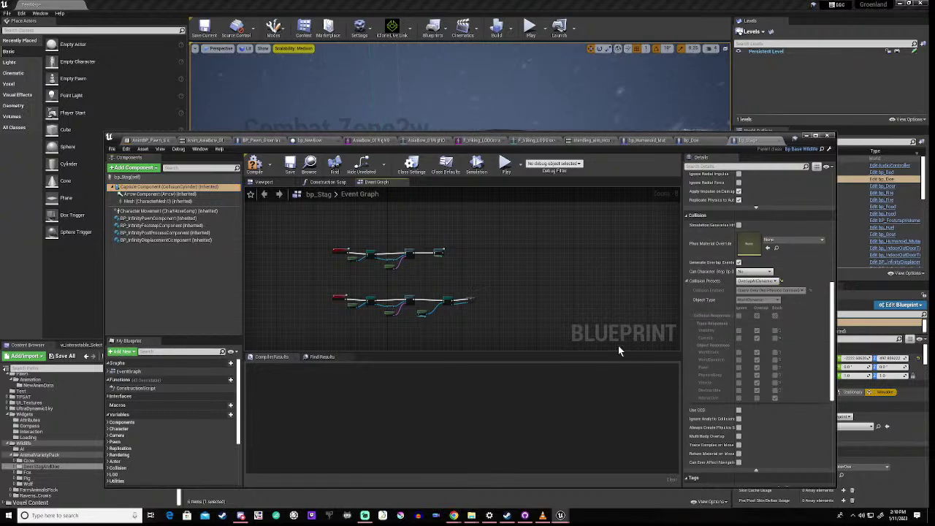
- Add an On Component Hit event for the Mesh component to bp_Stag's Event Graph
click(140, 201)
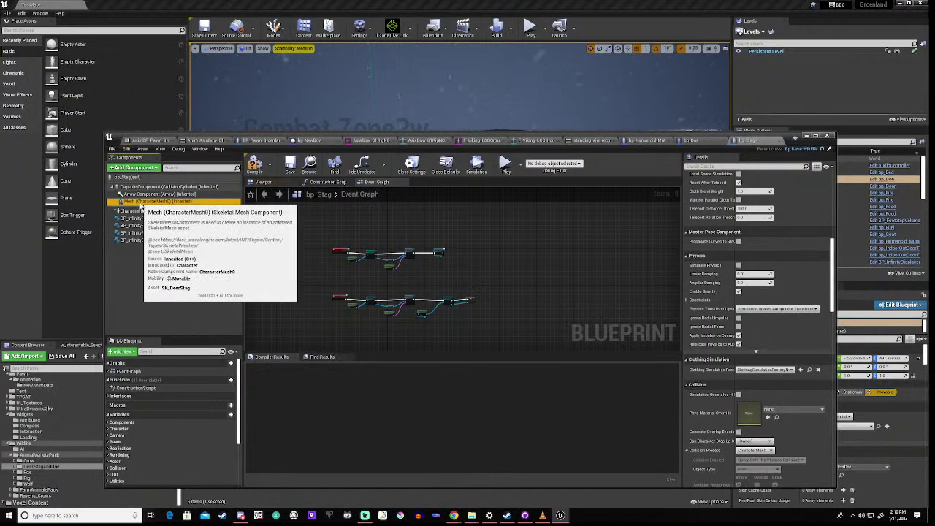
scroll(766, 287, up, 2)
scroll(764, 285, down, 10)
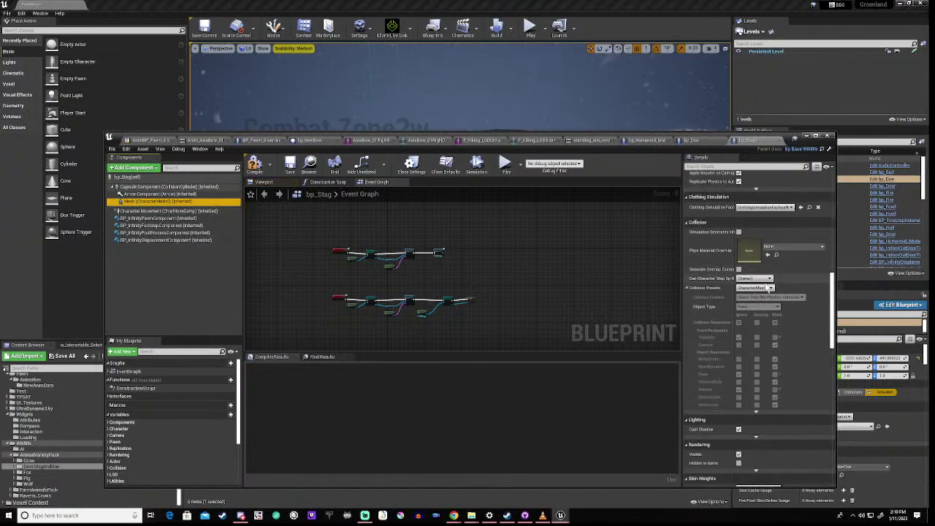
scroll(764, 282, down, 8)
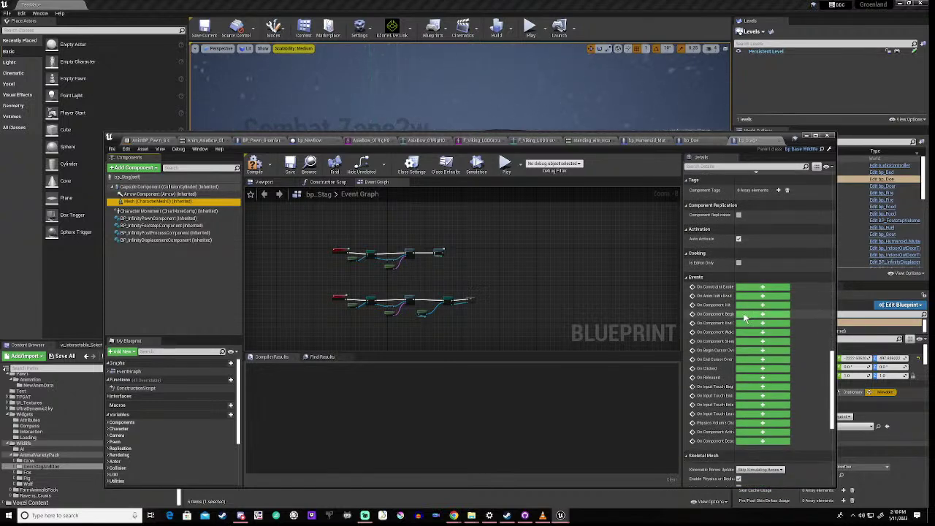
click(754, 305)
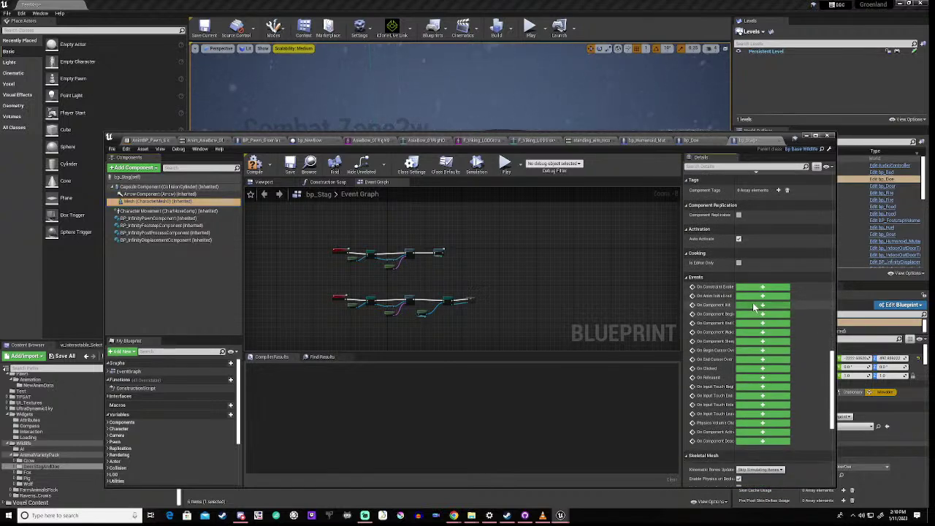
scroll(465, 296, down, 4)
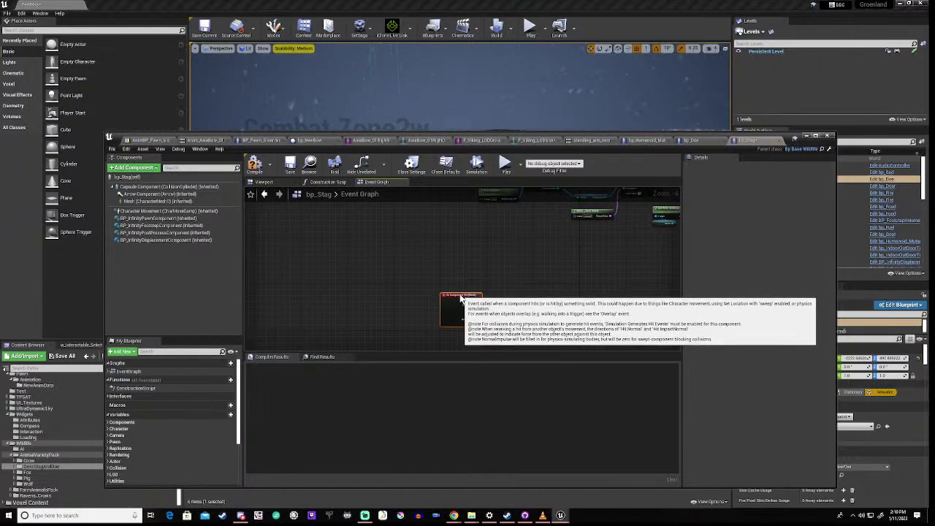
- Paste the copied arrow-hit nodes into bp_Stag's Event Graph and place them beside the On Component Hit event
right_drag(503, 302, 413, 278)
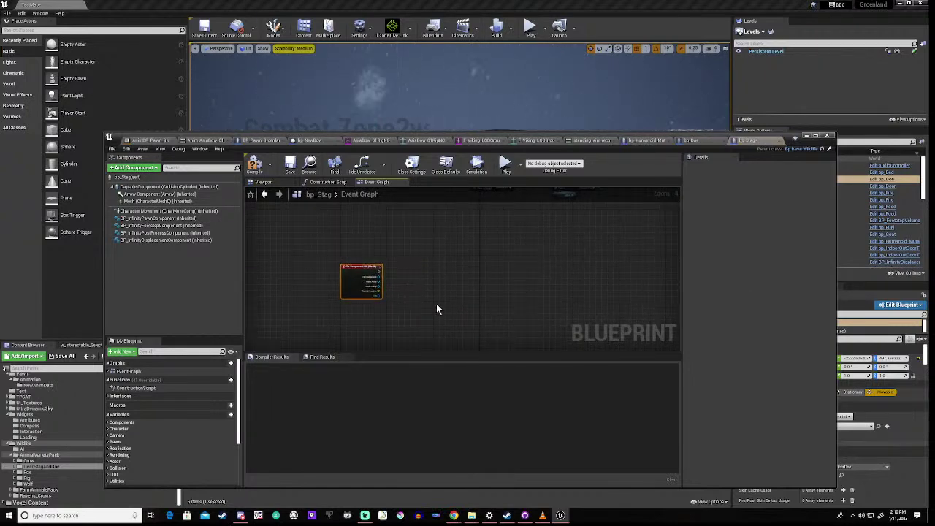
key(ctrl+v)
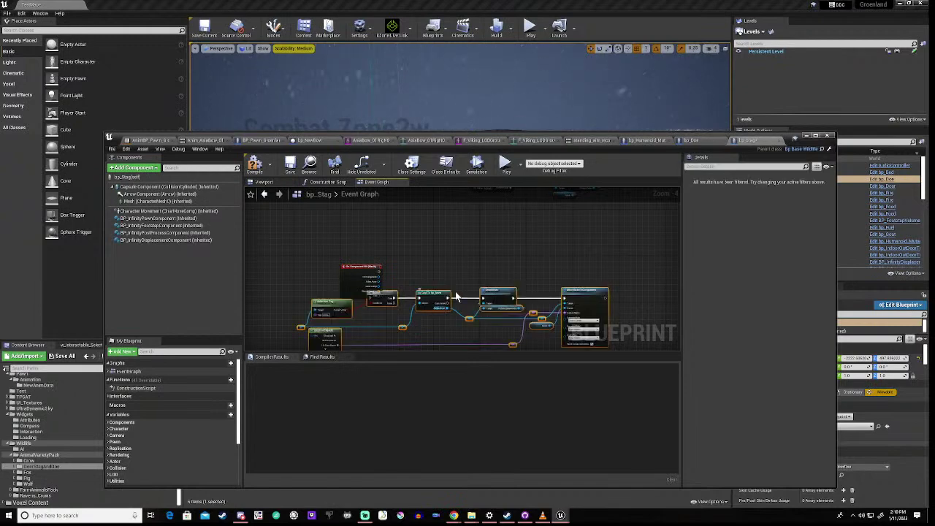
drag(429, 292, 531, 271)
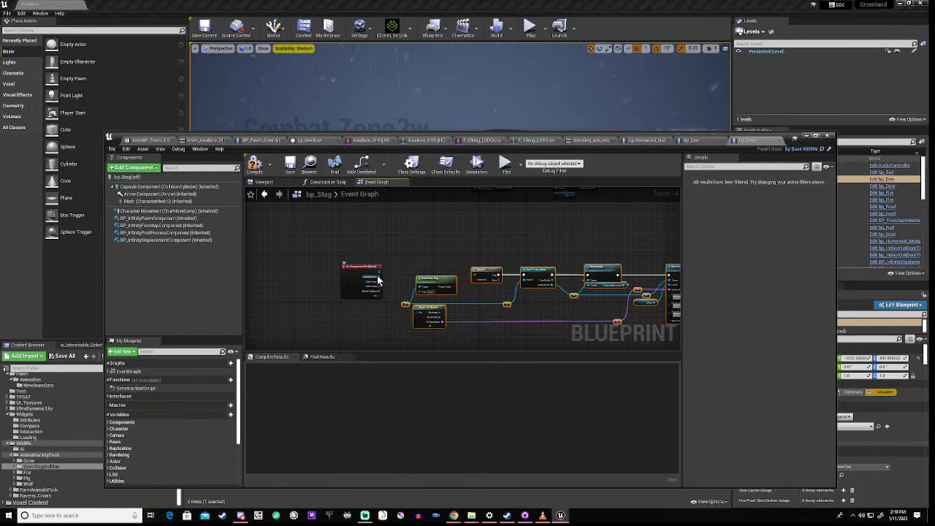
- Connect the hit event's execution output to Branch, Other Actor to the first reroute node and Hit to Break Hit Result, and compile bp_Stag
drag(379, 271, 474, 274)
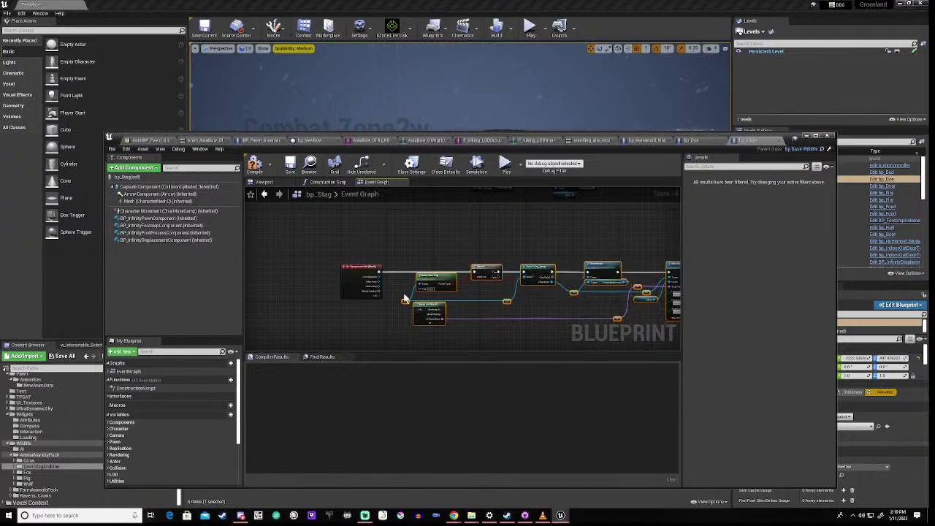
scroll(388, 292, up, 3)
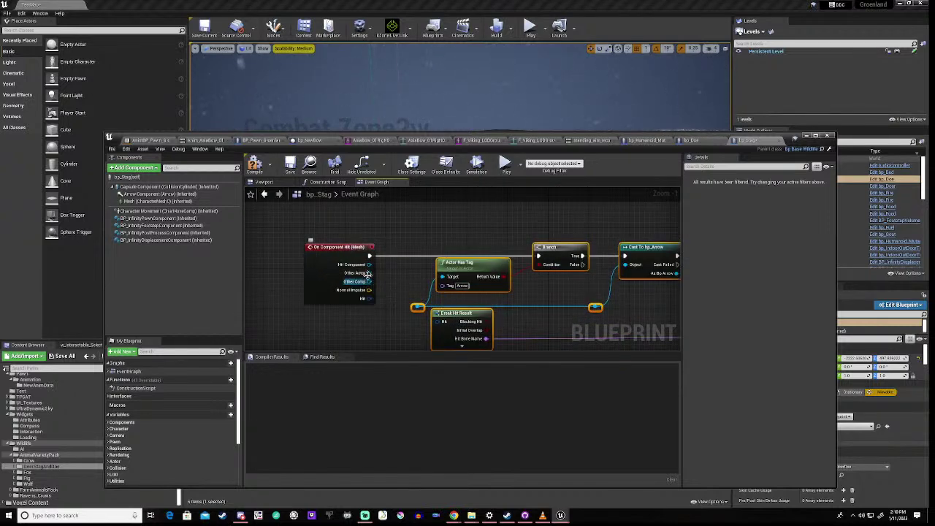
drag(369, 273, 417, 308)
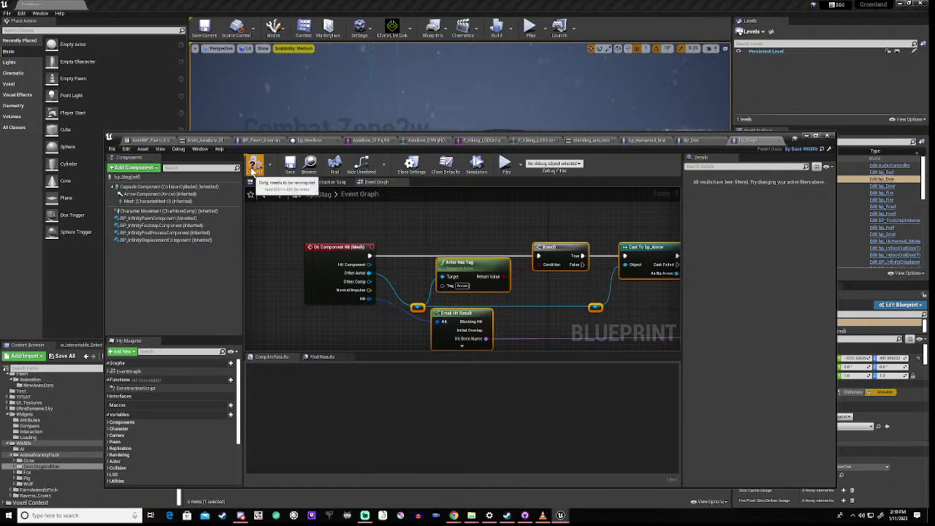
click(253, 169)
scroll(552, 276, down, 5)
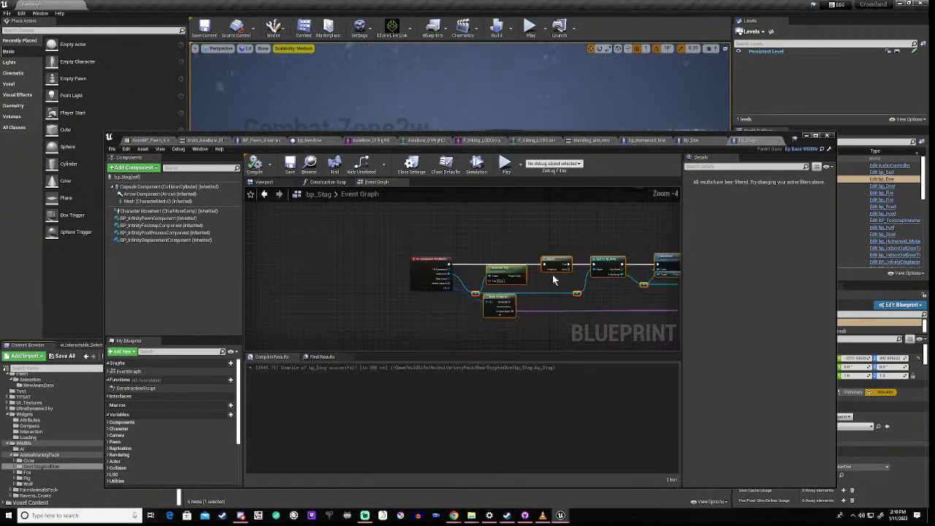
- Play-test the level by moving the character around and aiming the bow, briefly restart the session, and end it
click(503, 164)
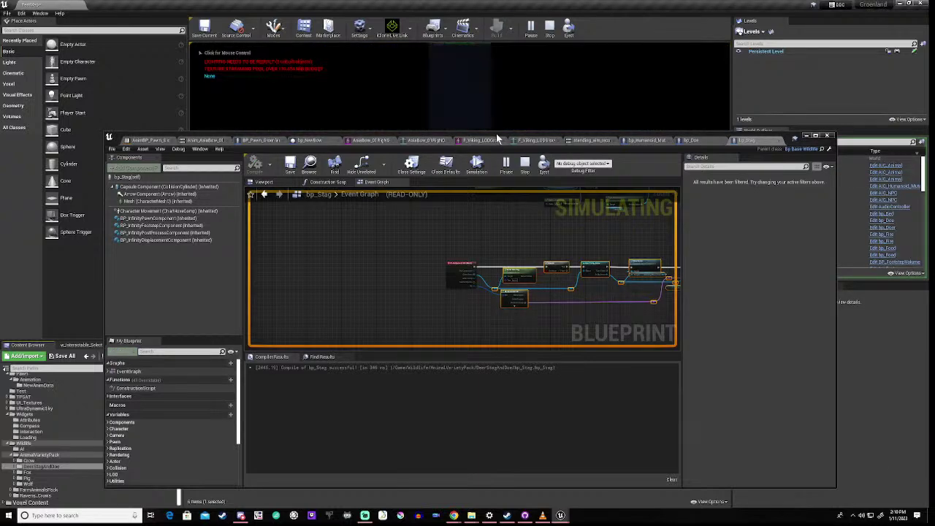
drag(496, 134, 501, 352)
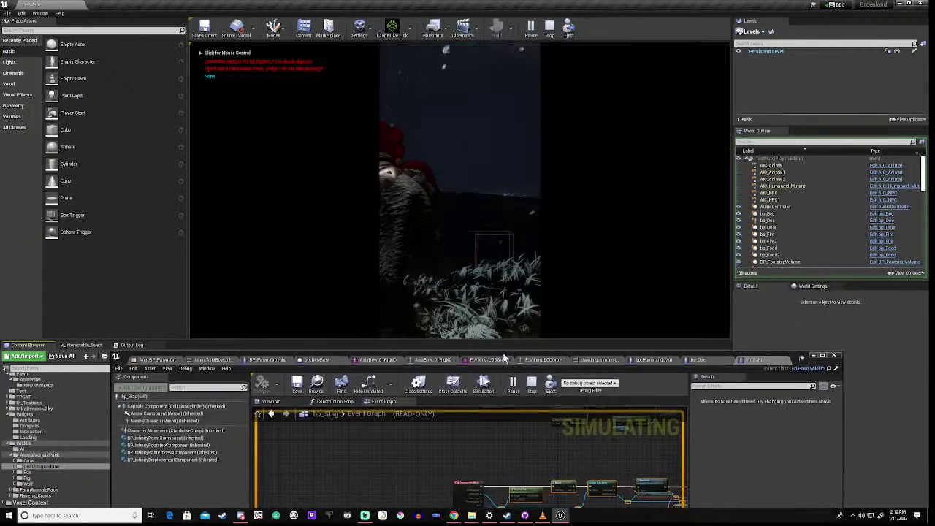
click(480, 322)
key(w)
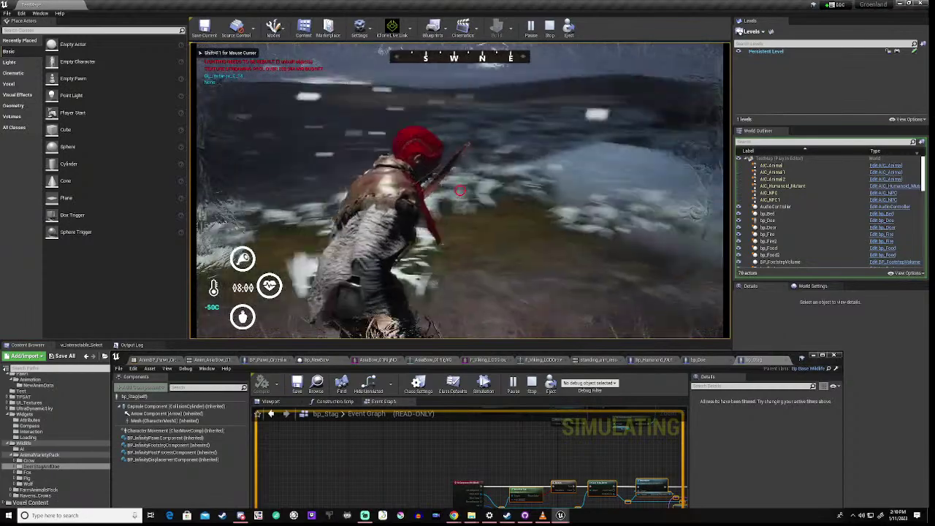
key(w)
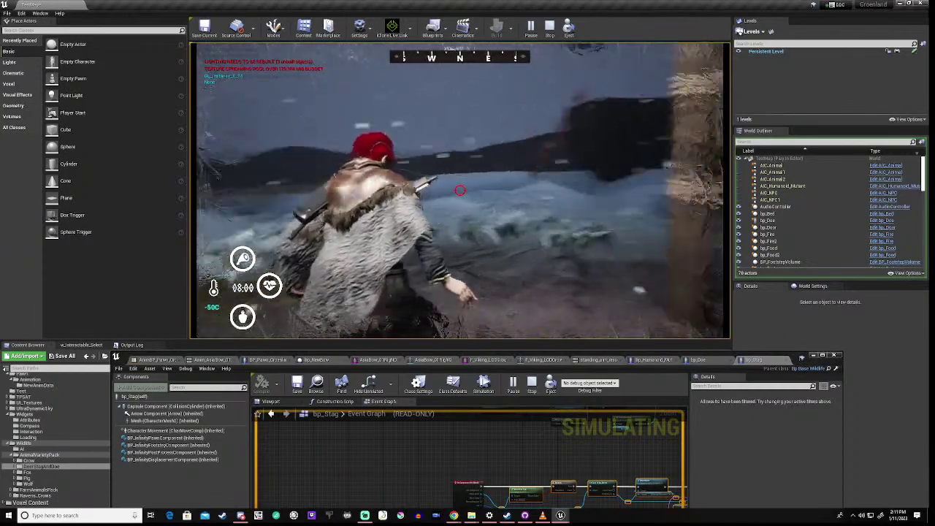
key(w)
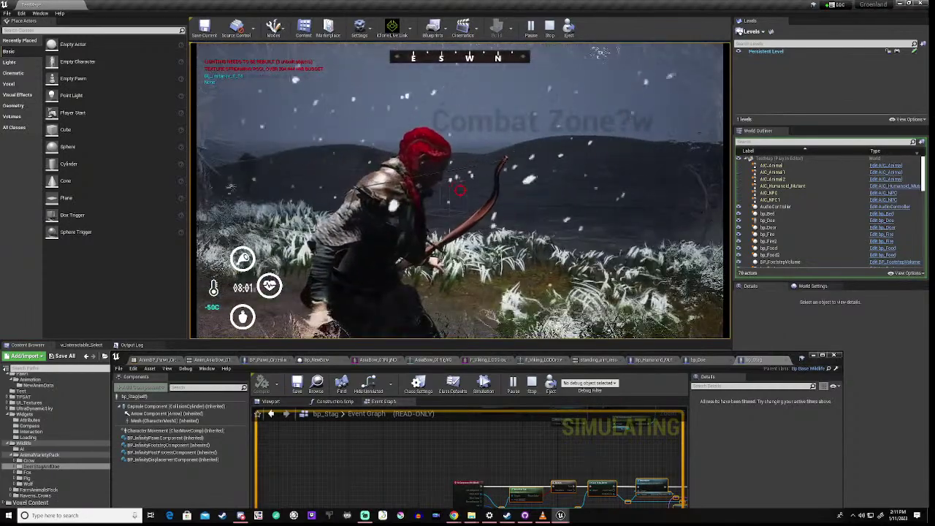
key(w)
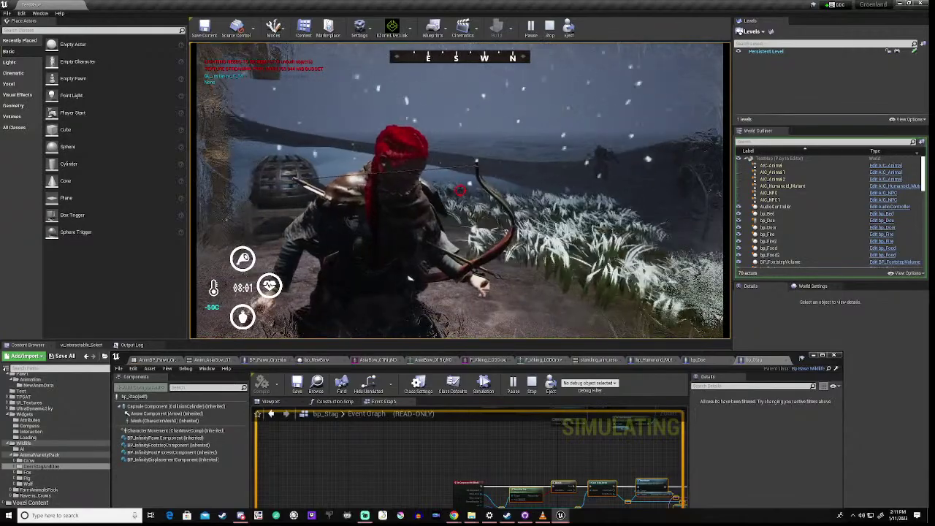
key(w)
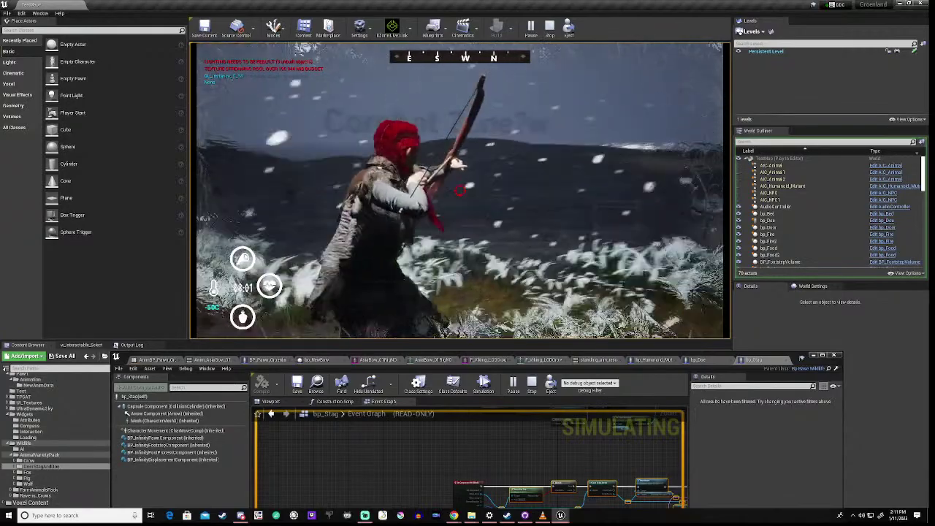
key(w)
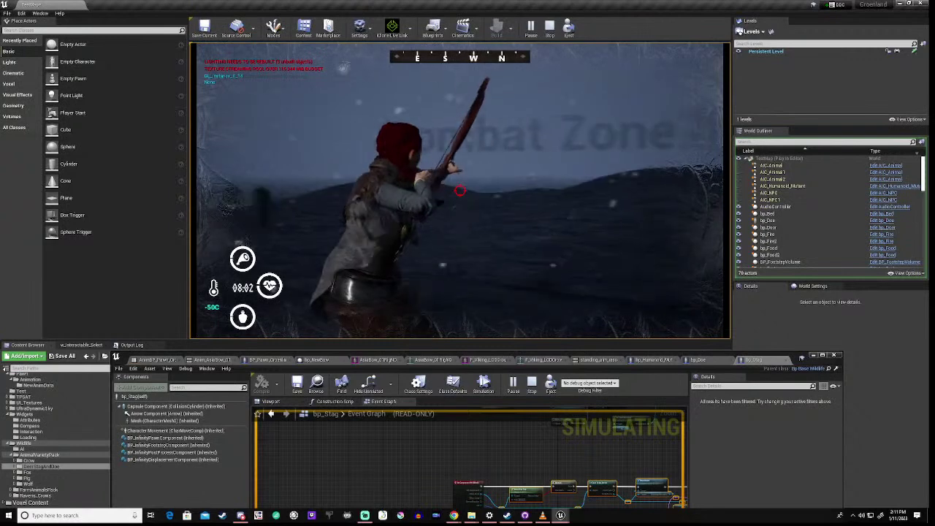
key(w)
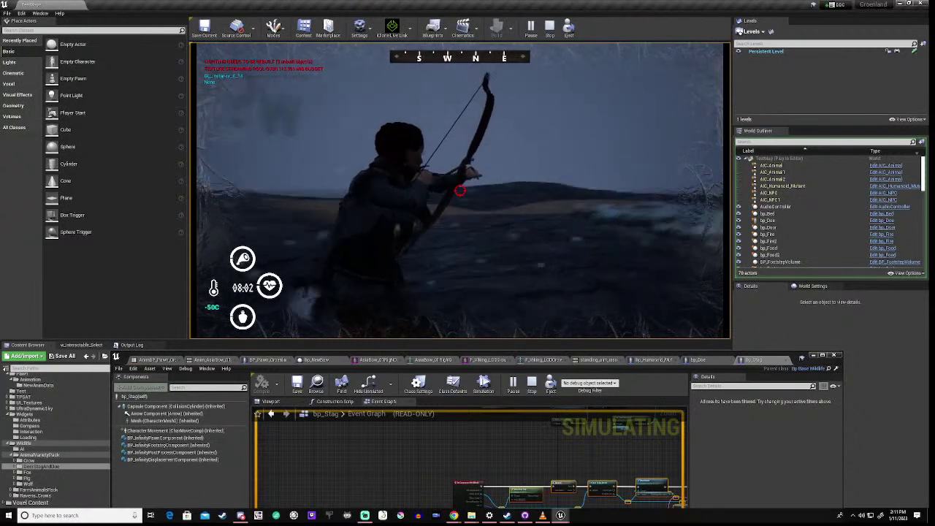
key(w)
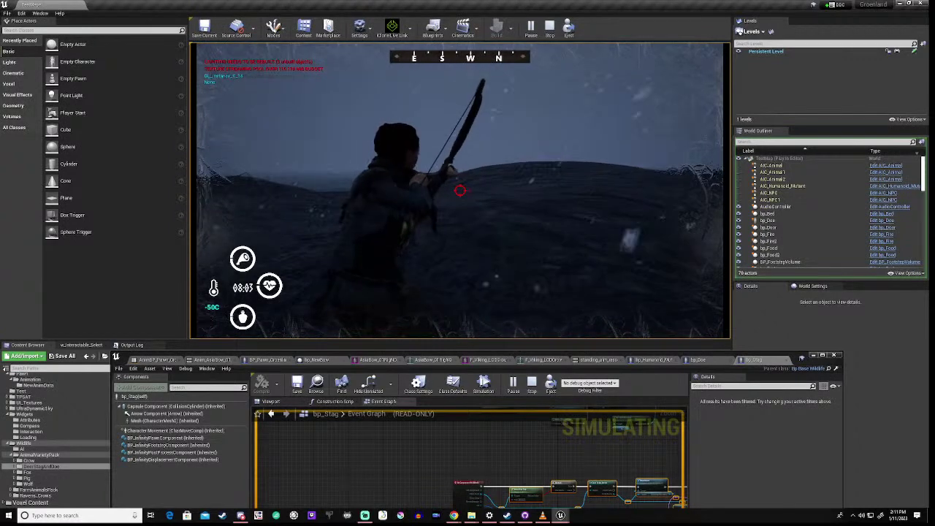
key(w)
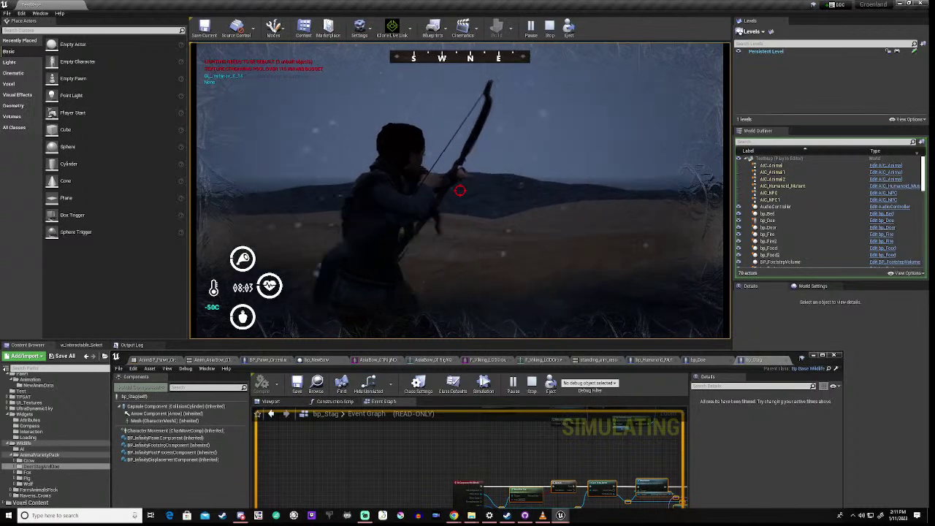
key(w)
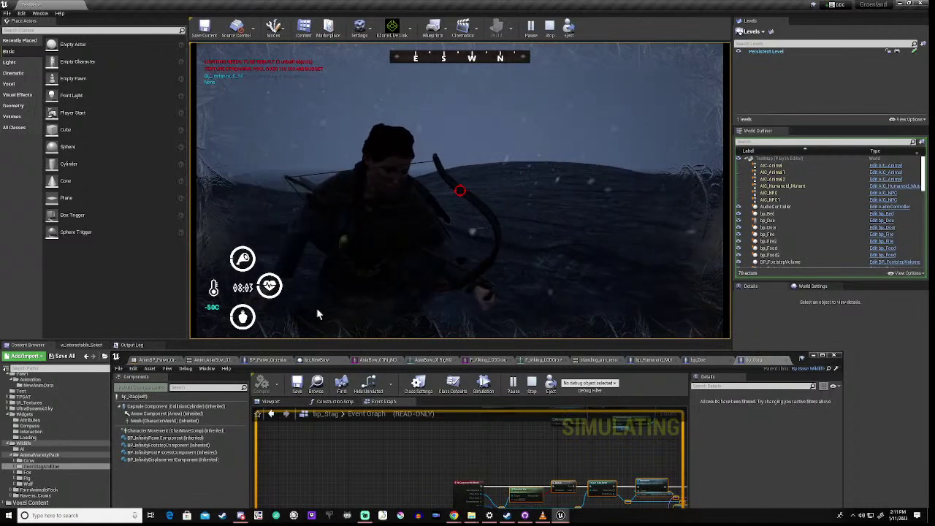
key(Escape)
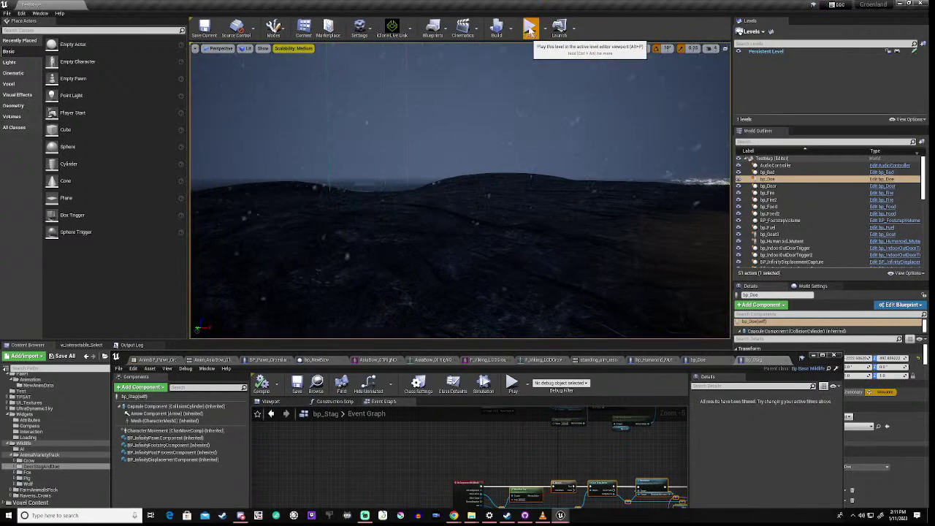
click(528, 28)
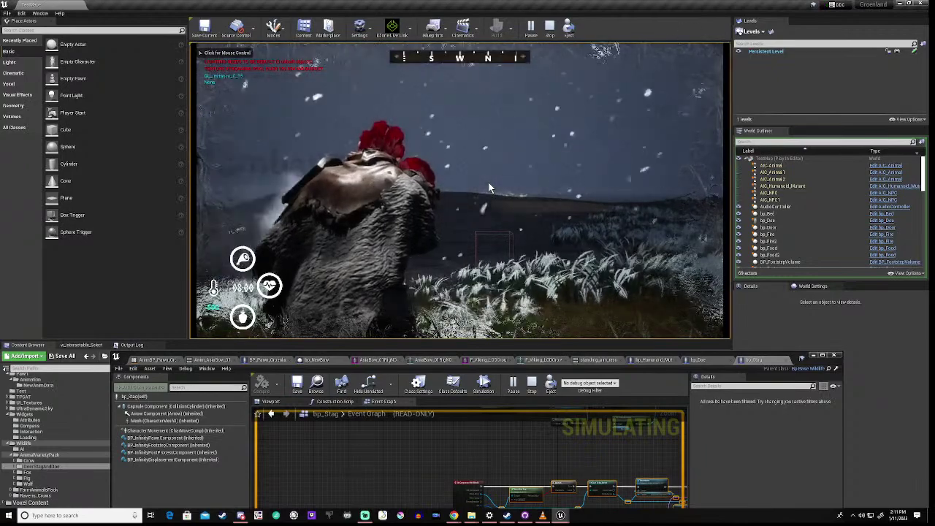
key(Escape)
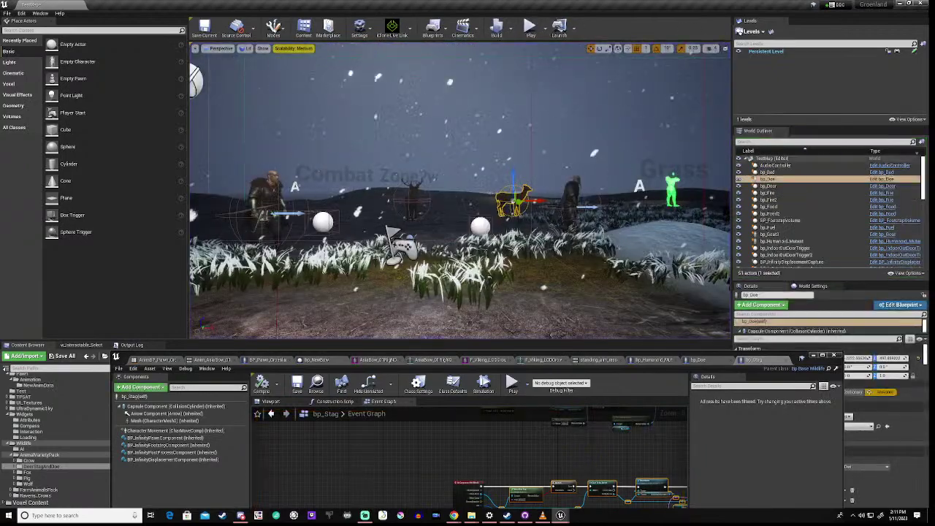
- Select the humanoid mutant in the level and bring up the Event Graph of bp_Humanoid_Mutant
right_drag(460, 190, 502, 192)
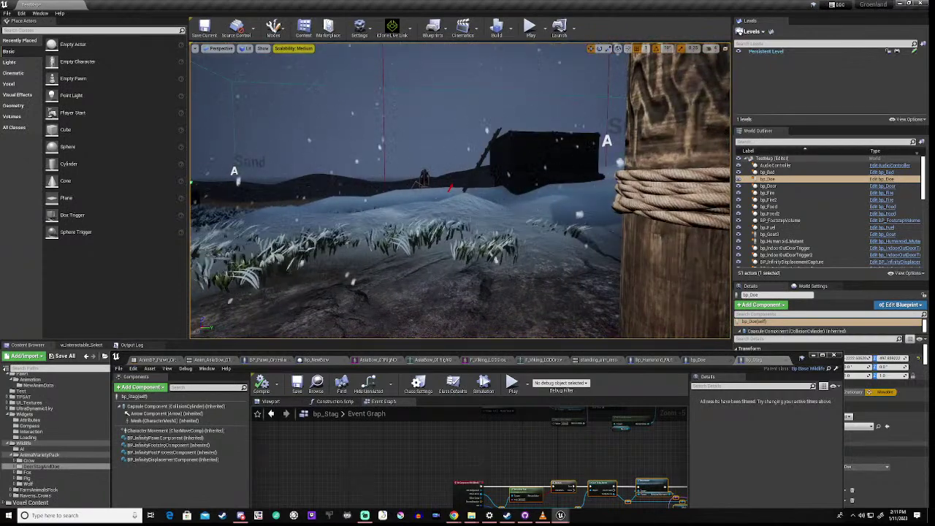
click(424, 177)
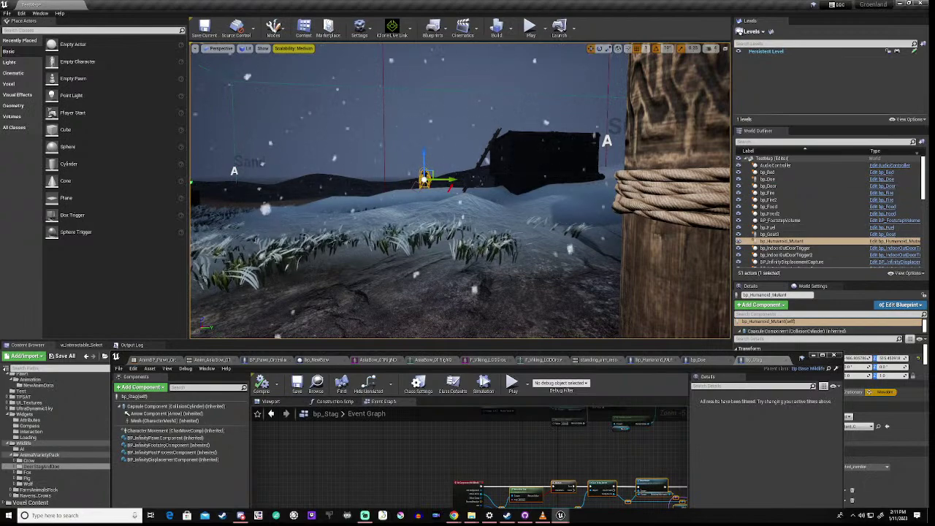
drag(684, 358, 584, 289)
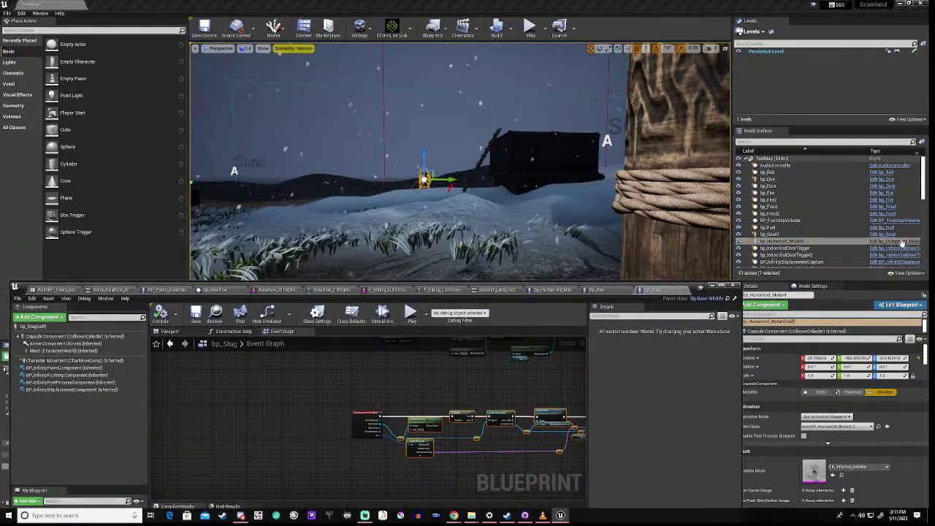
click(556, 289)
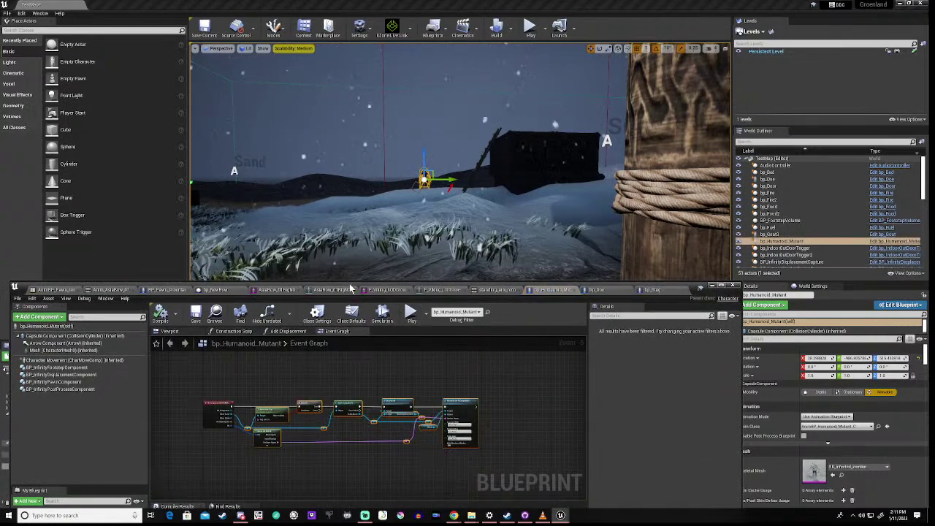
drag(352, 288, 449, 156)
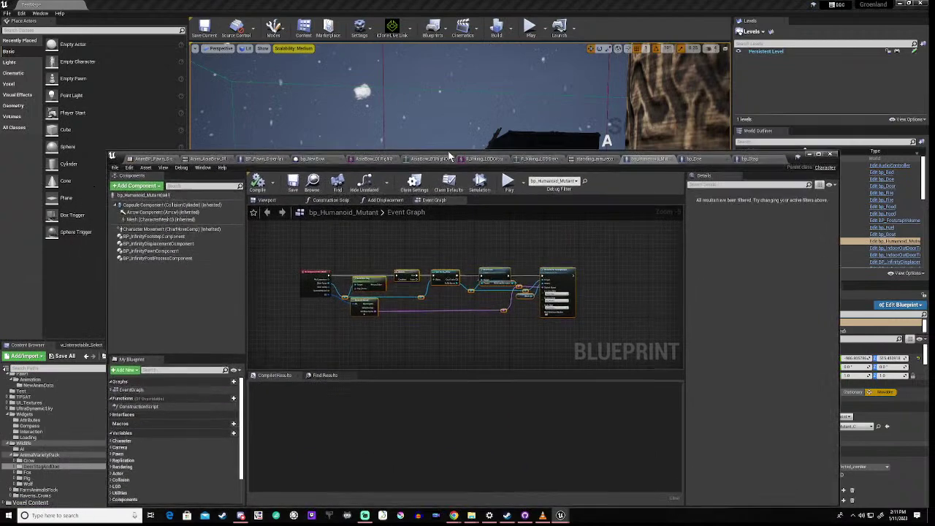
- Examine the collision settings of bp_Humanoid_Mutant's Capsule Component and Mesh
click(157, 205)
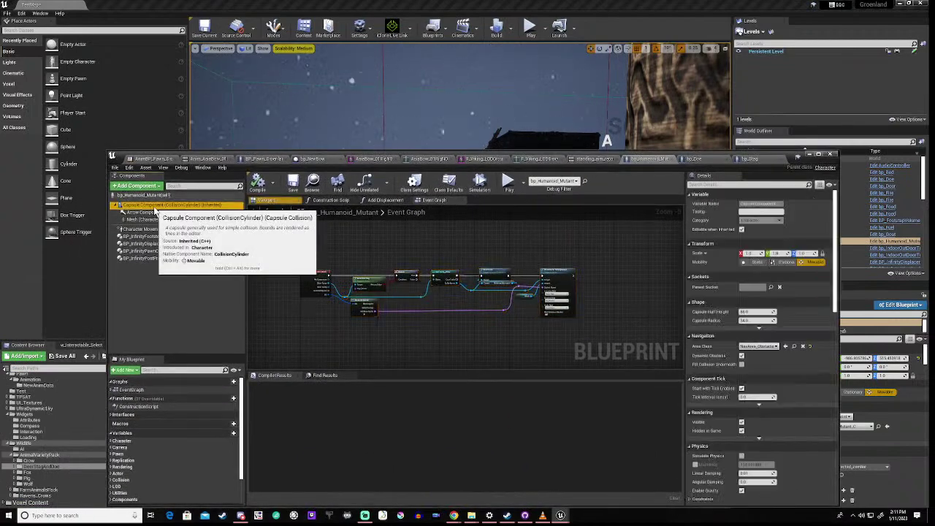
scroll(776, 293, down, 5)
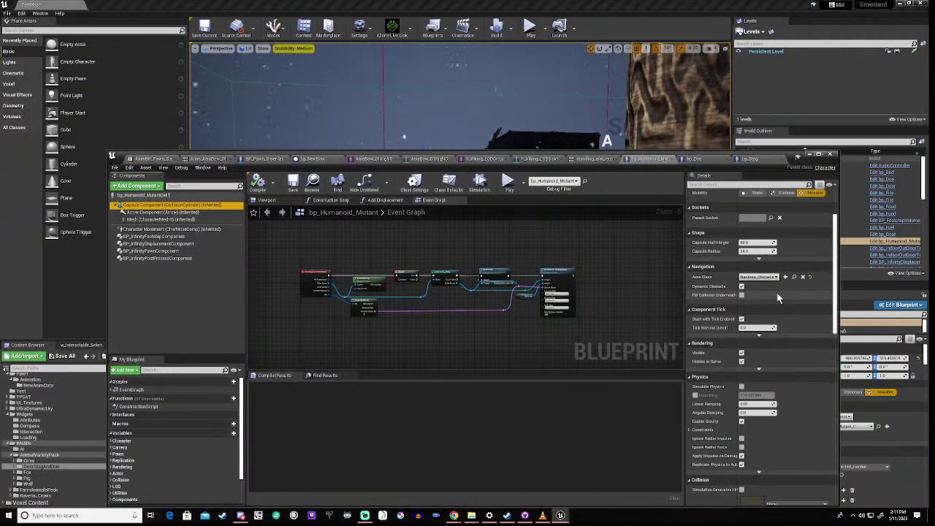
scroll(777, 292, down, 3)
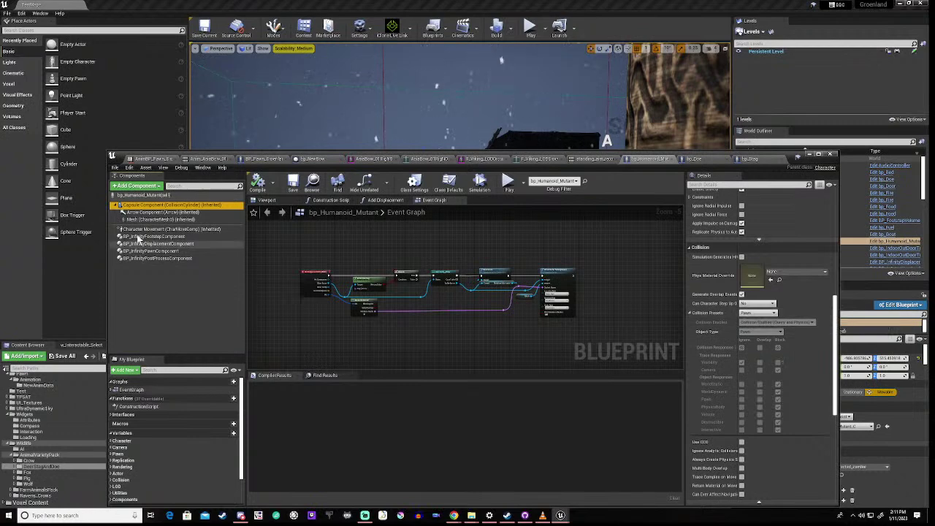
click(150, 220)
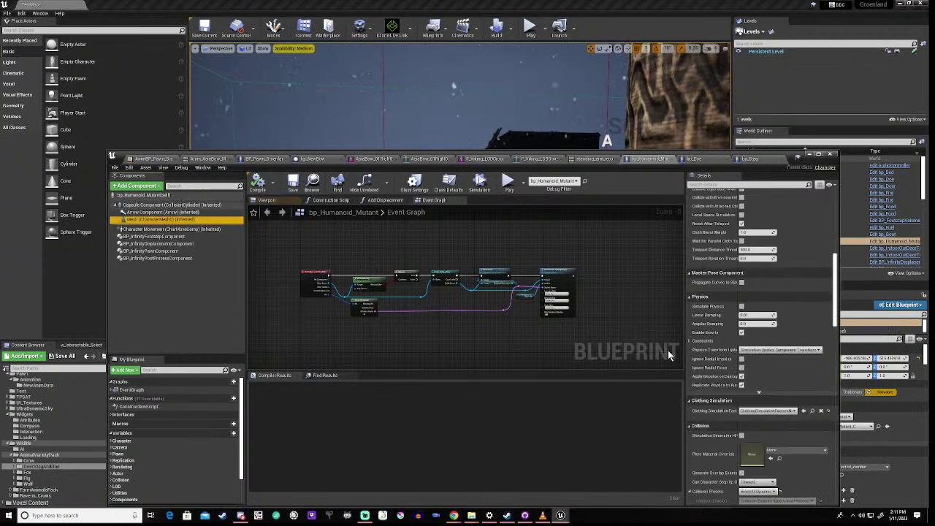
scroll(737, 329, down, 2)
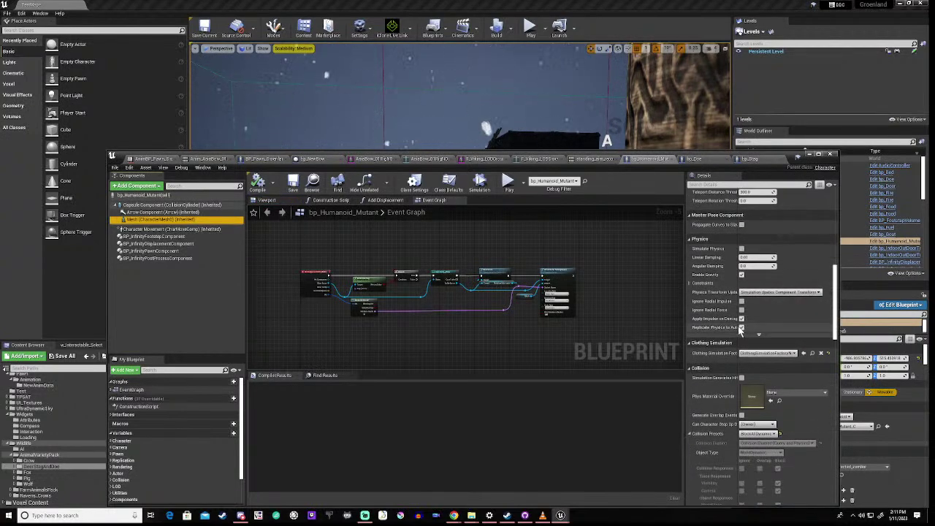
scroll(741, 329, down, 3)
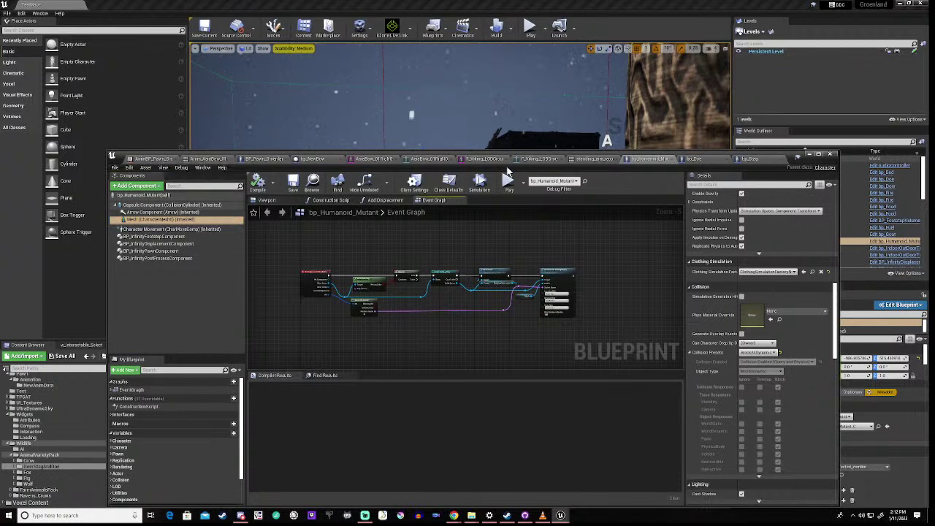
- Set the collision preset of bp_Doe's Mesh component to BlockAllDynamic
click(708, 159)
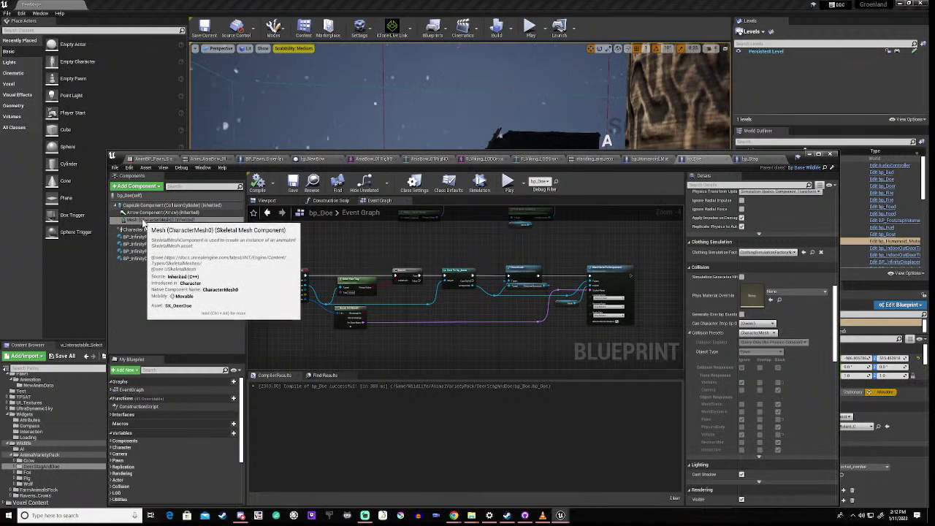
click(760, 335)
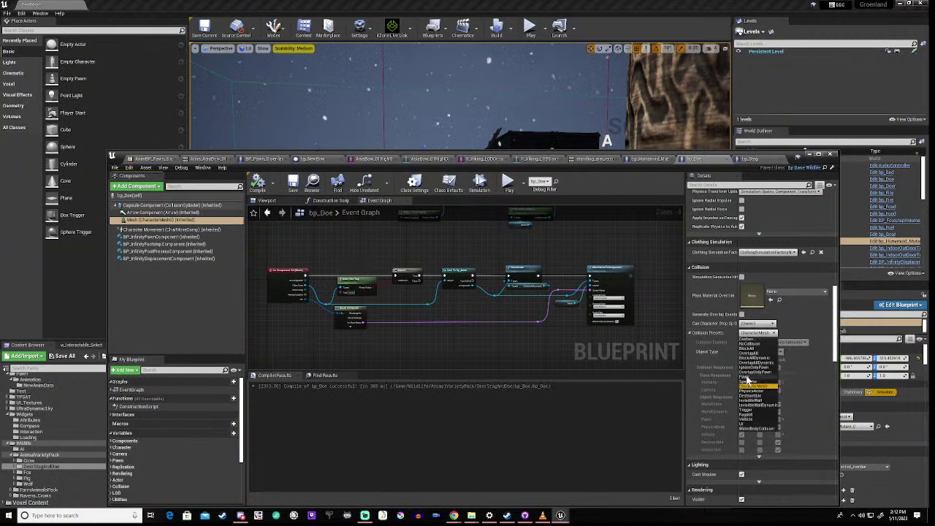
click(753, 357)
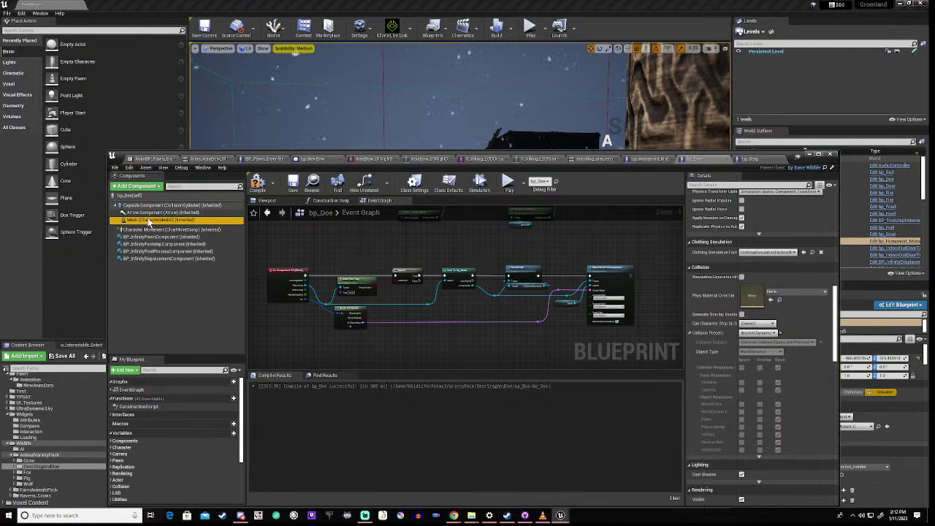
- Set the collision preset of bp_Doe's Capsule Component to Pawn and compile the blueprint
click(154, 205)
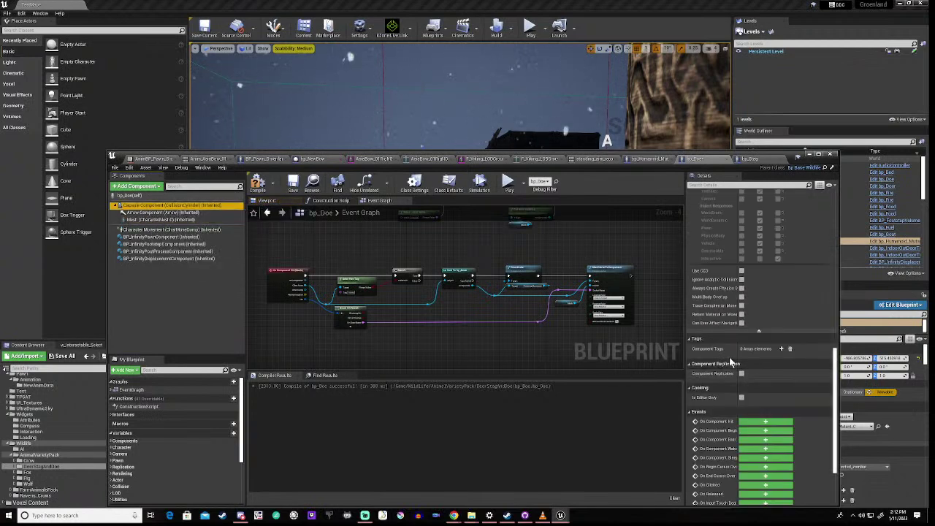
scroll(729, 357, up, 5)
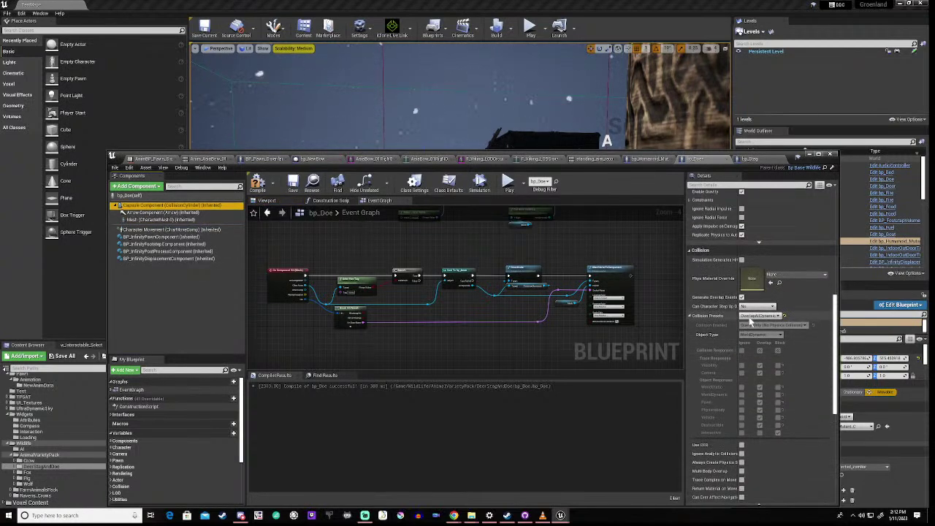
click(750, 317)
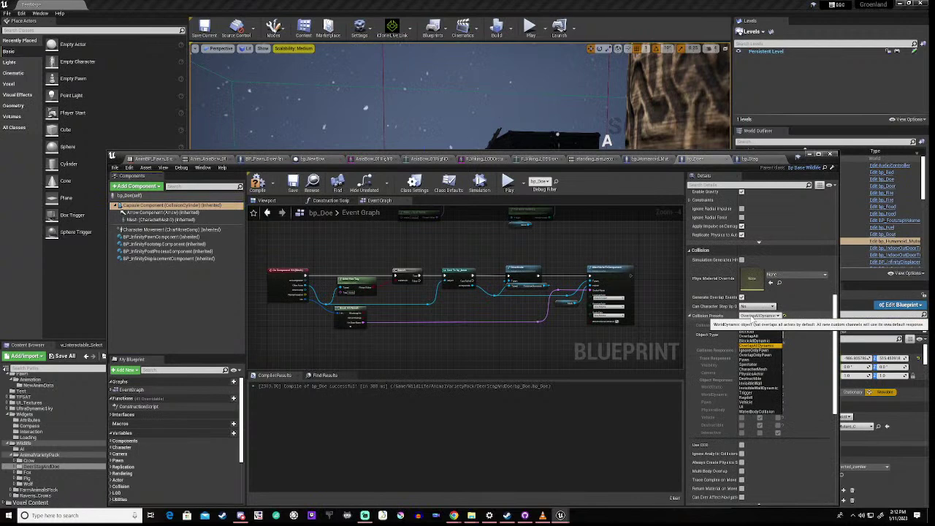
click(744, 360)
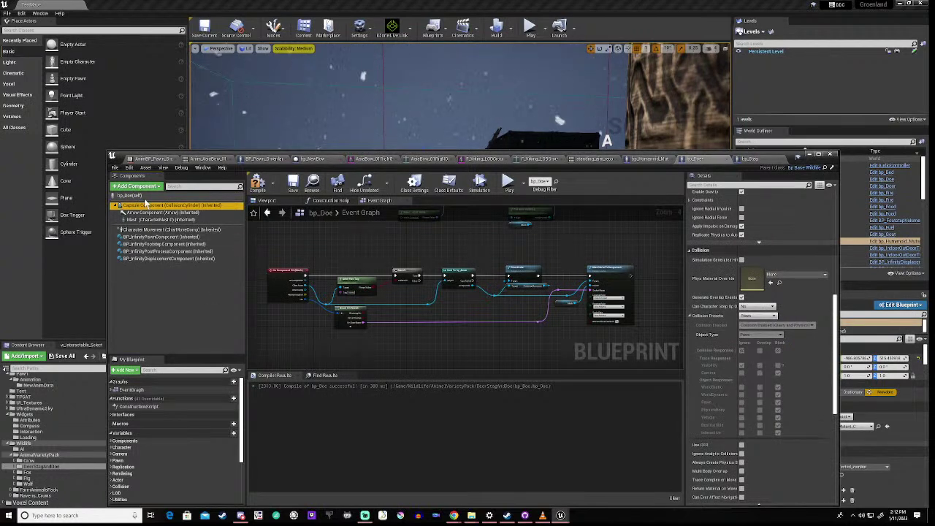
click(257, 184)
- Play-test the level by equipping the bow and shooting an arrow at the doe, and end the session
drag(409, 151, 400, 341)
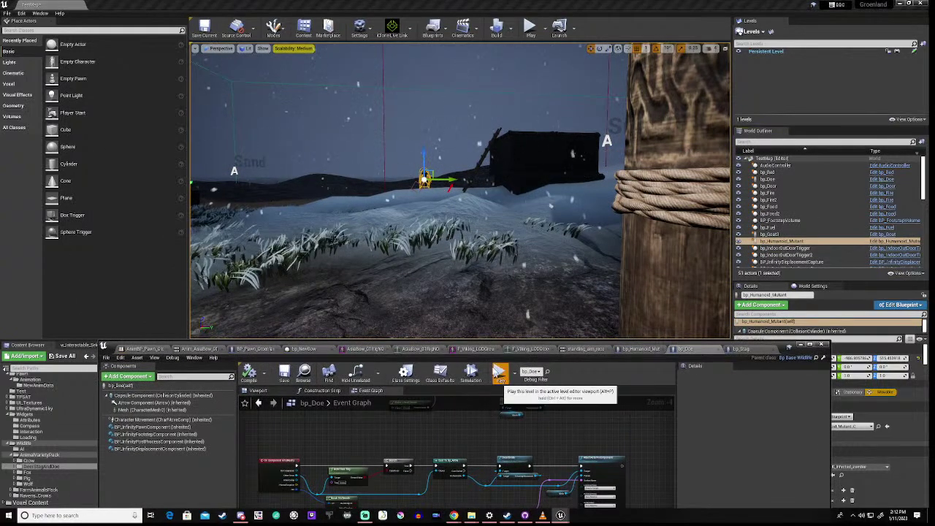
click(499, 376)
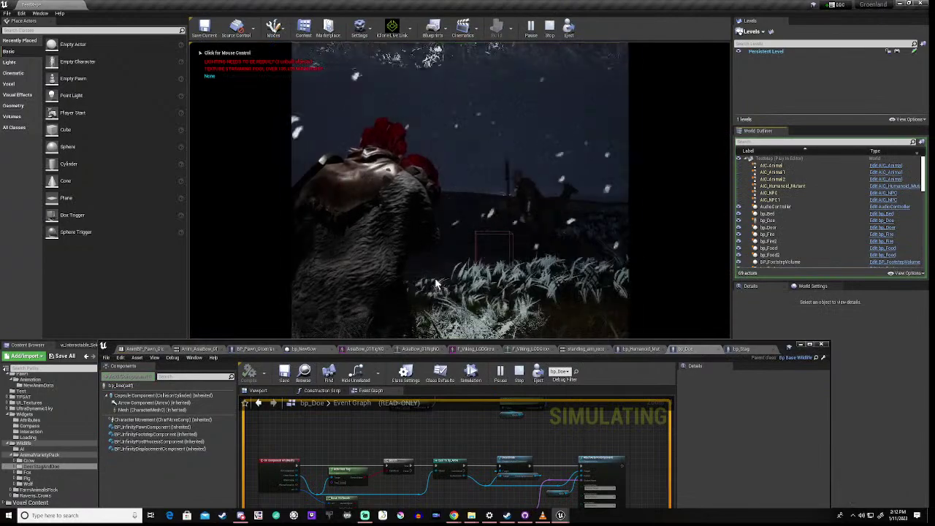
click(549, 245)
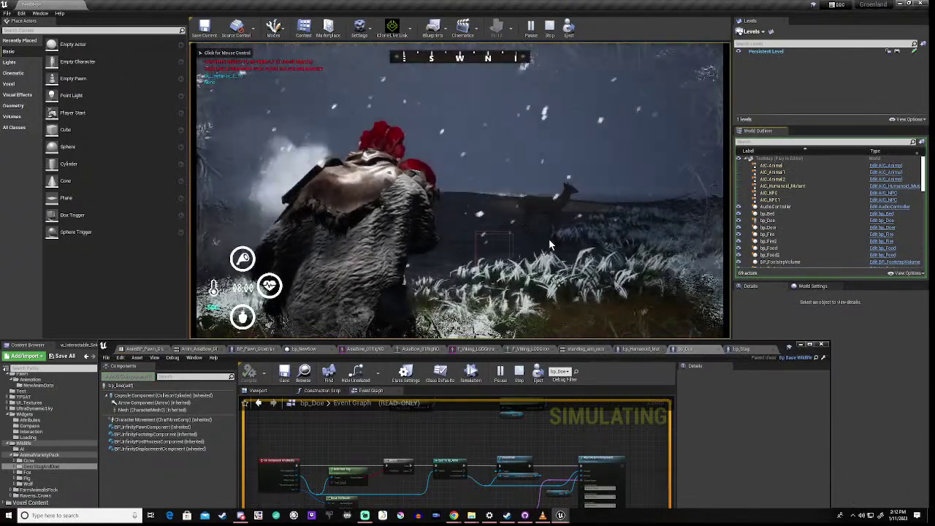
key(1)
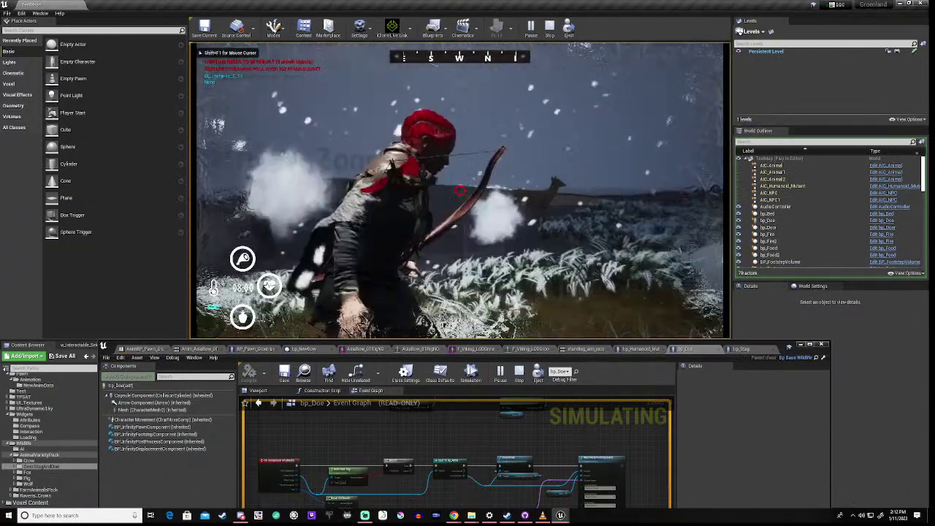
right_click(460, 190)
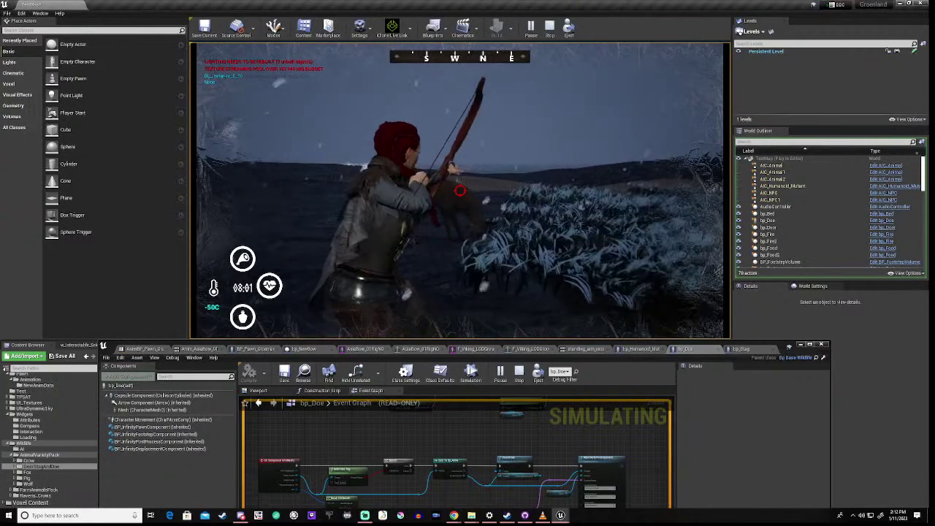
click(460, 190)
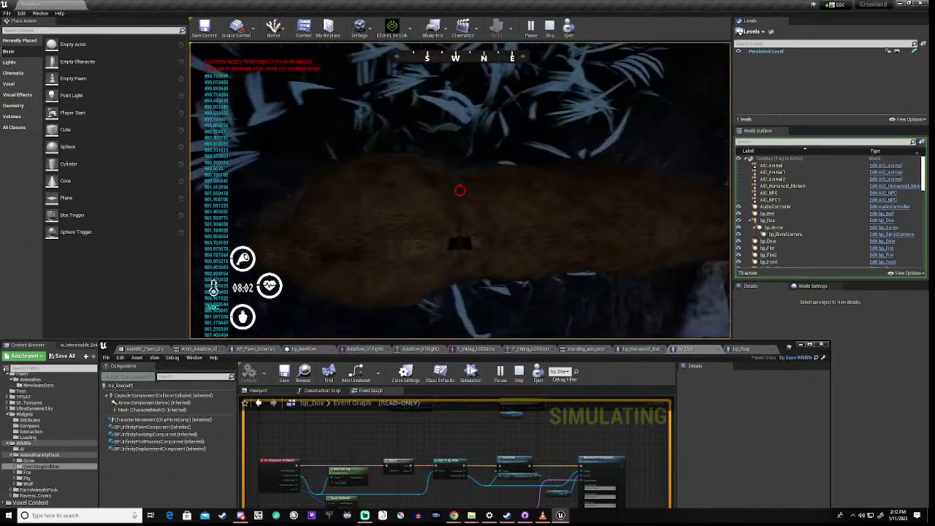
key(w)
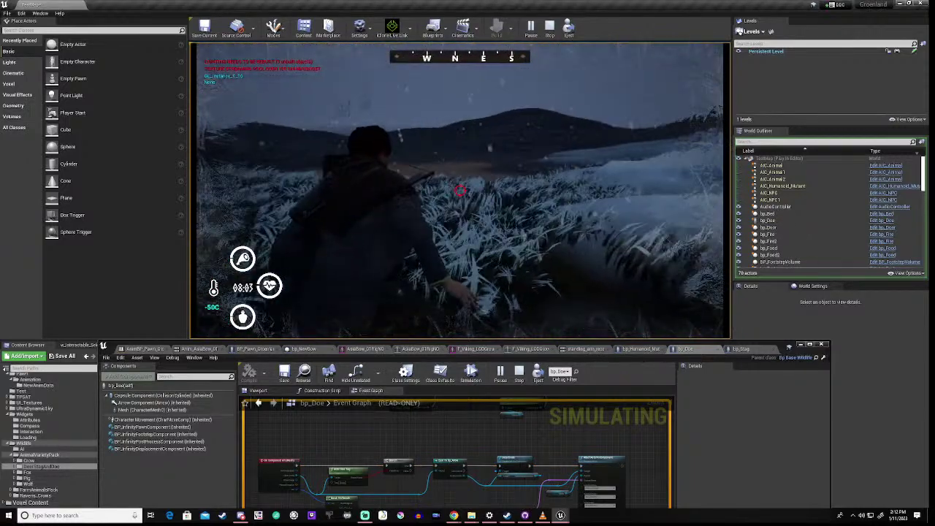
key(Escape)
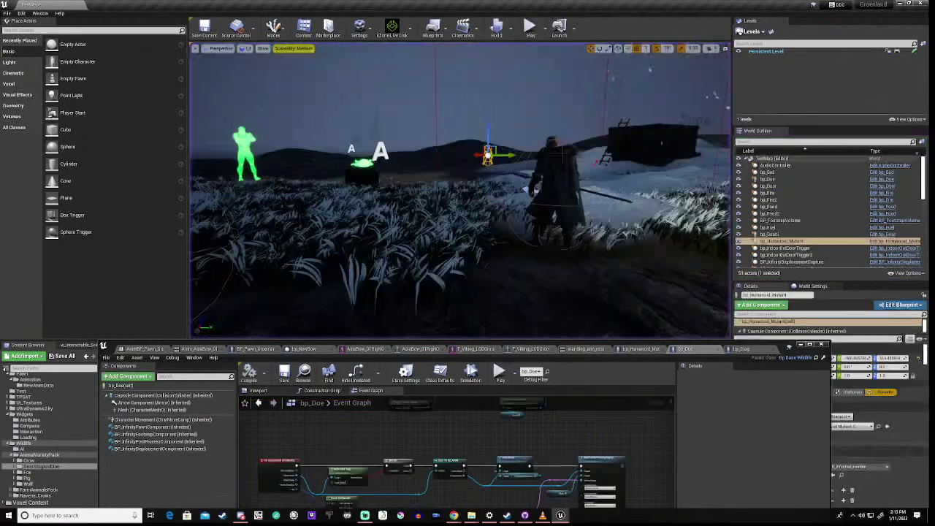
- Set the collision preset of bp_Stag's Mesh component to BlockAllDynamic
click(740, 349)
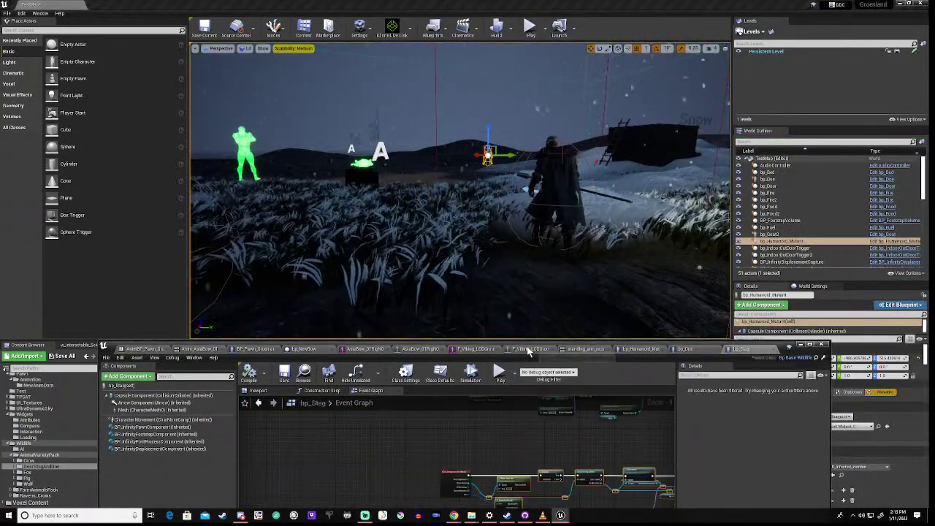
drag(530, 348, 559, 120)
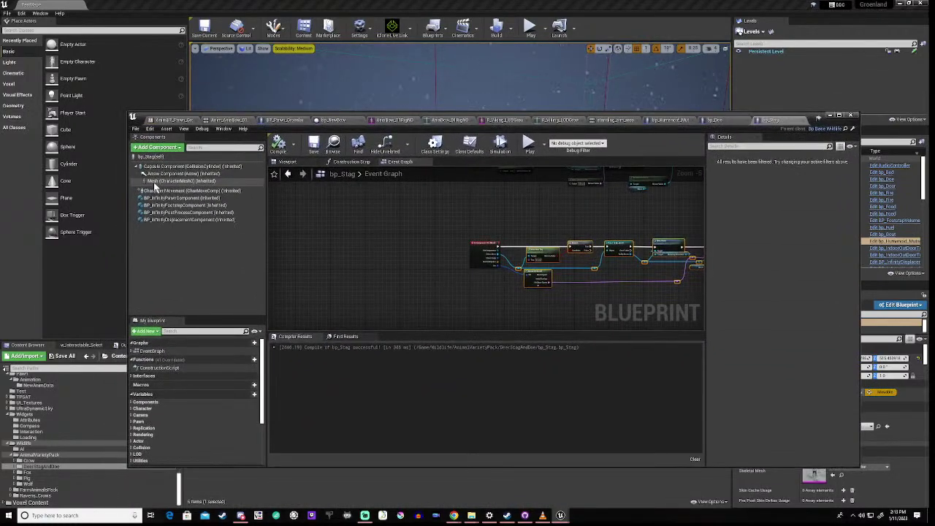
click(154, 181)
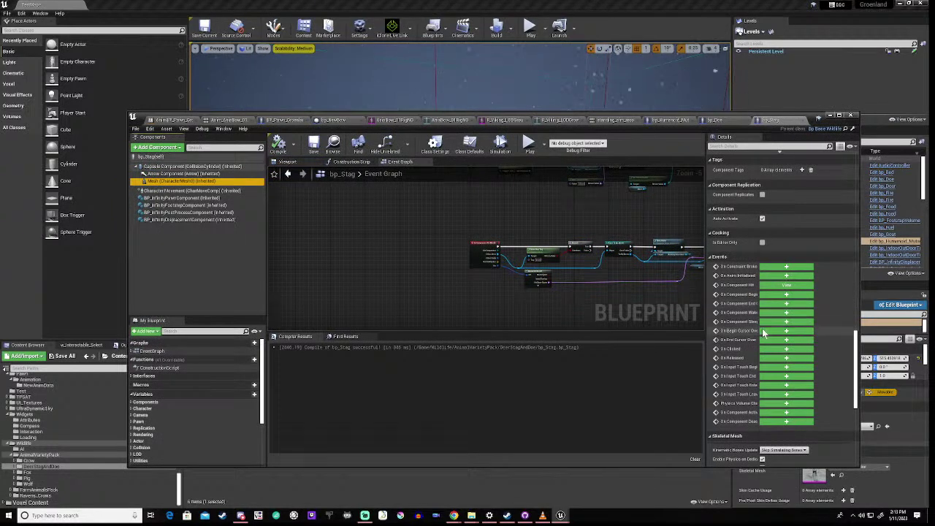
scroll(762, 317, up, 10)
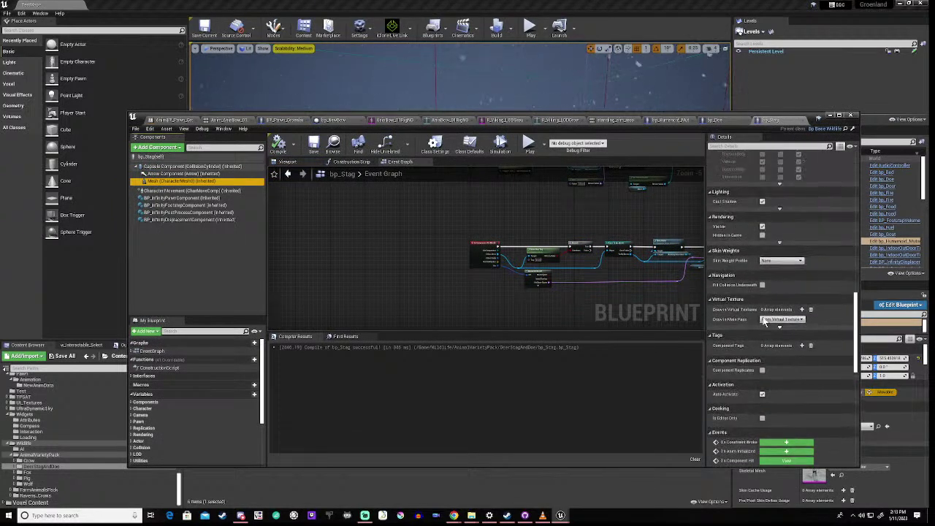
scroll(762, 314, up, 4)
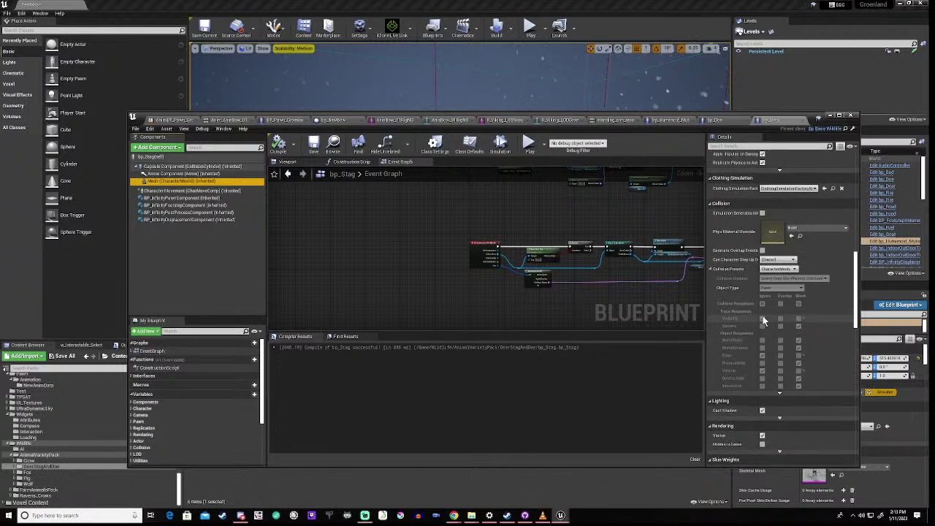
click(777, 270)
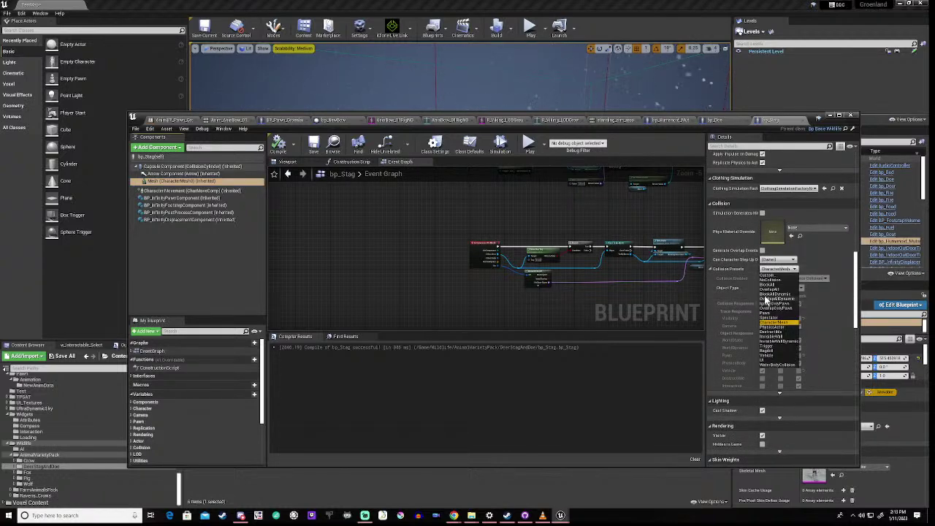
click(767, 295)
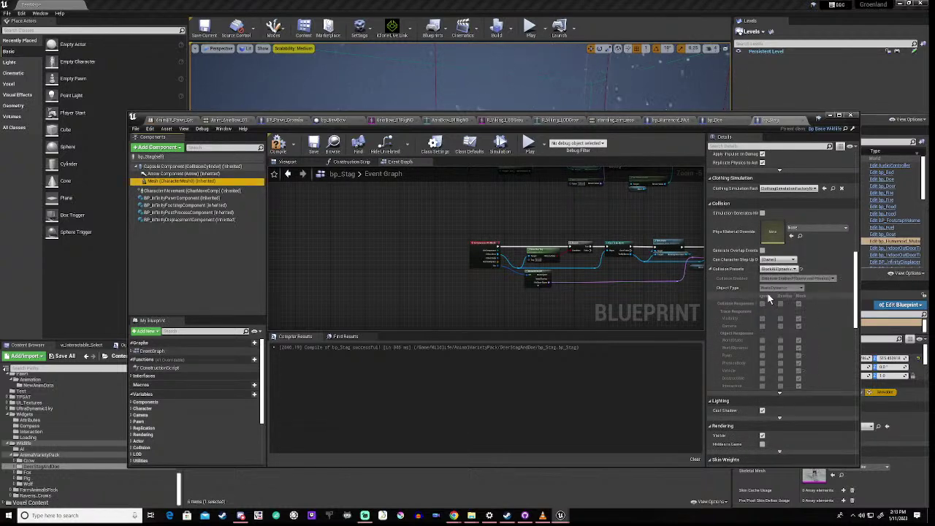
- Set the collision preset of bp_Stag's Capsule Component to Pawn and compile the blueprint
click(175, 167)
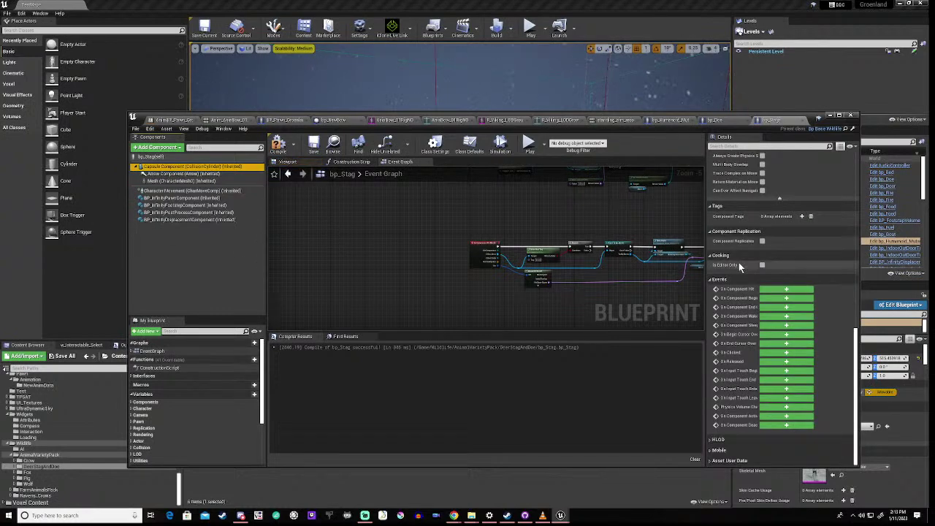
scroll(739, 262, up, 5)
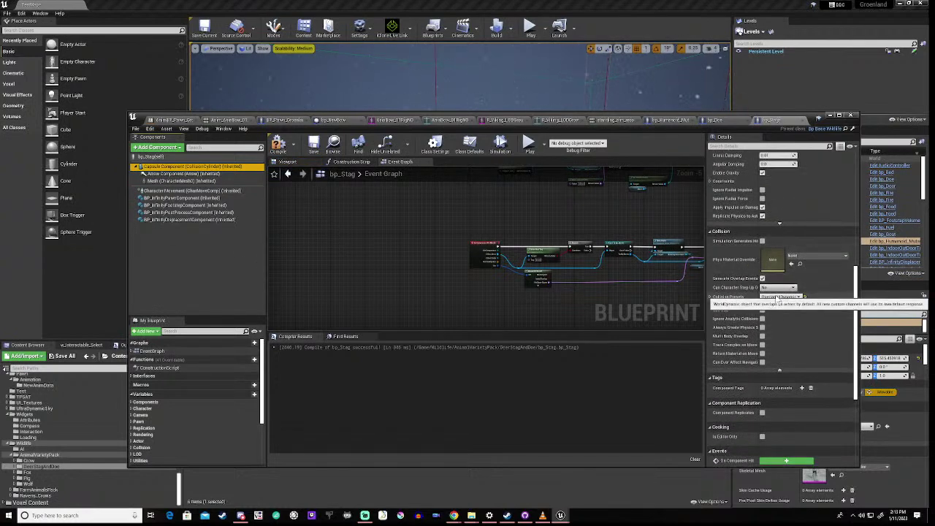
click(780, 297)
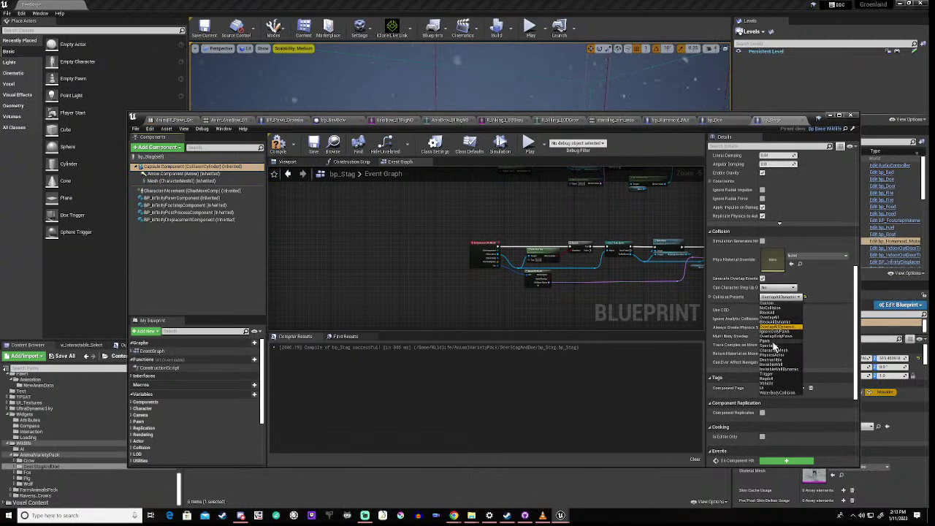
click(772, 341)
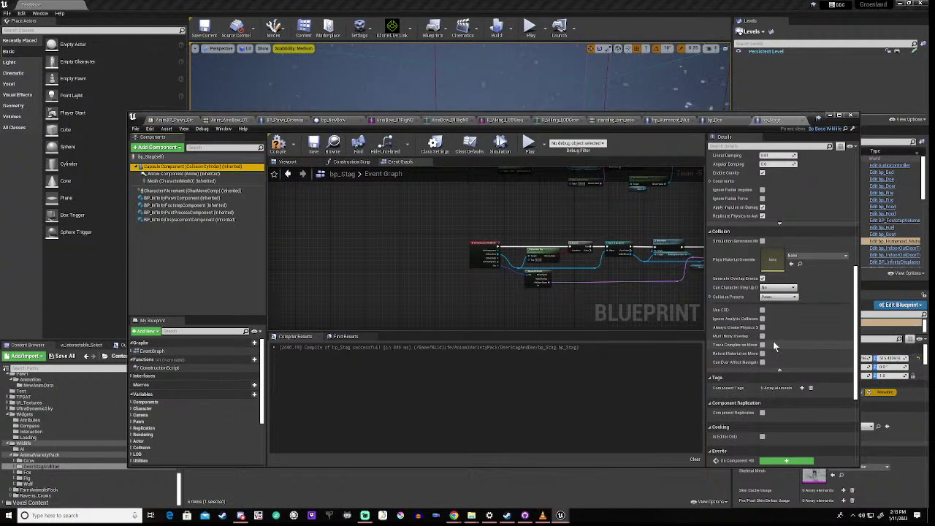
click(278, 144)
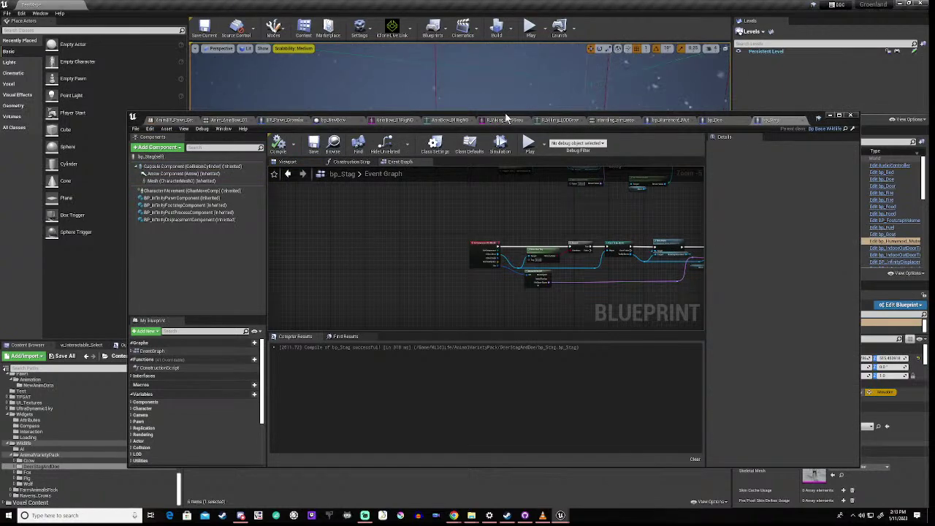
- Play-test the level by tracking down the stag and shooting it with the bow, and end the session
drag(506, 111, 489, 355)
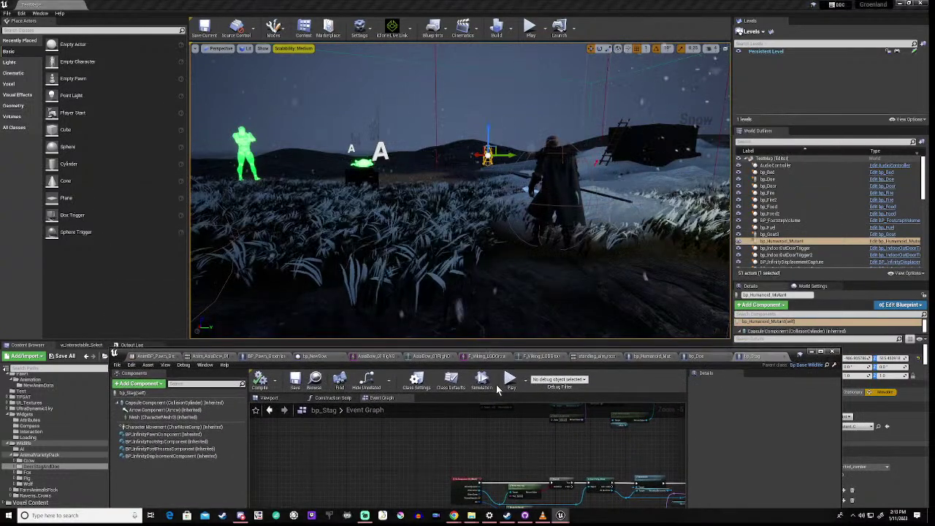
click(510, 379)
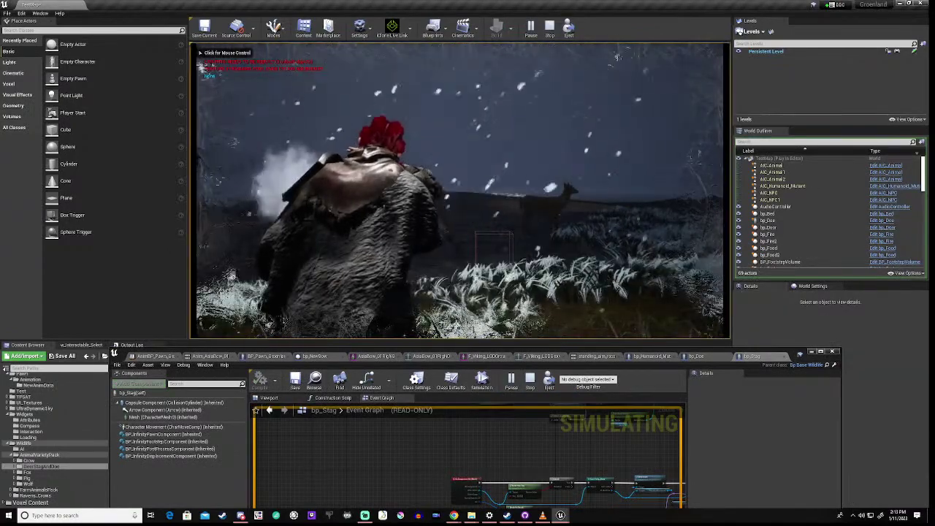
click(459, 191)
key(w)
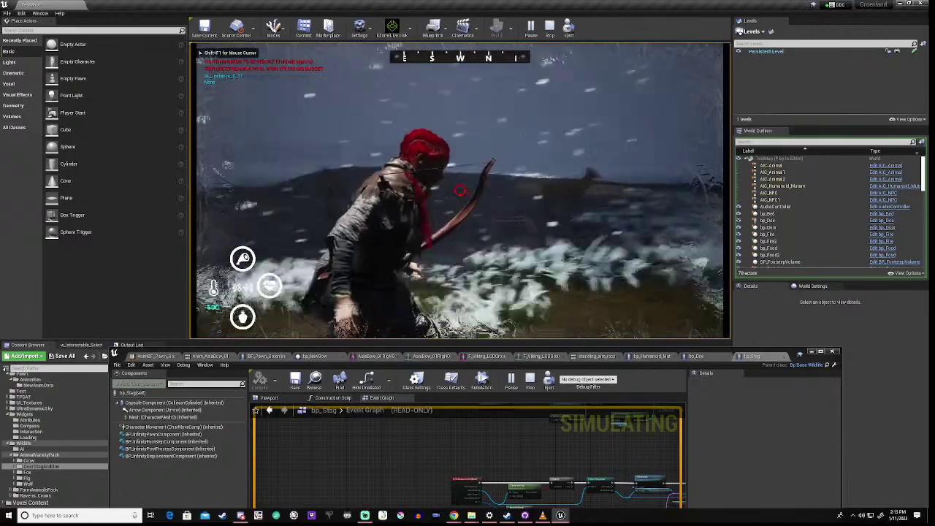
right_click(459, 191)
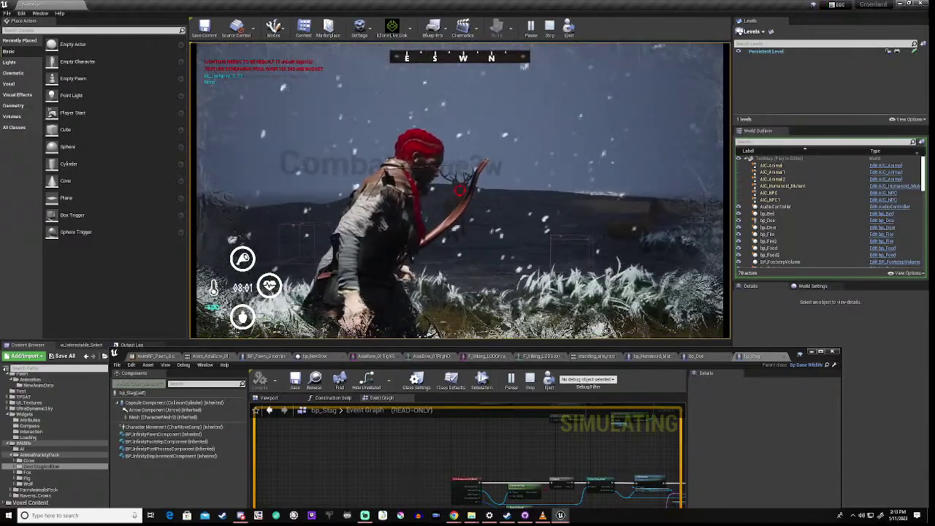
right_click(460, 191)
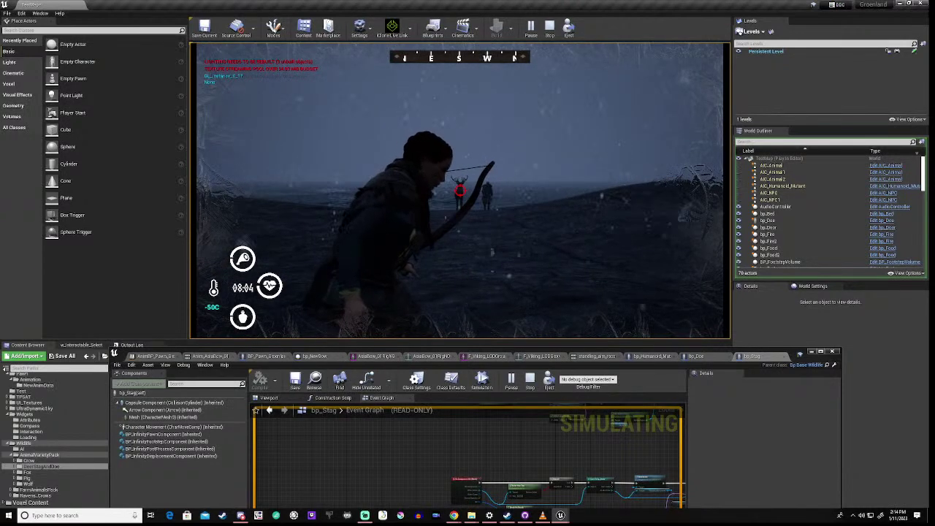
right_click(459, 192)
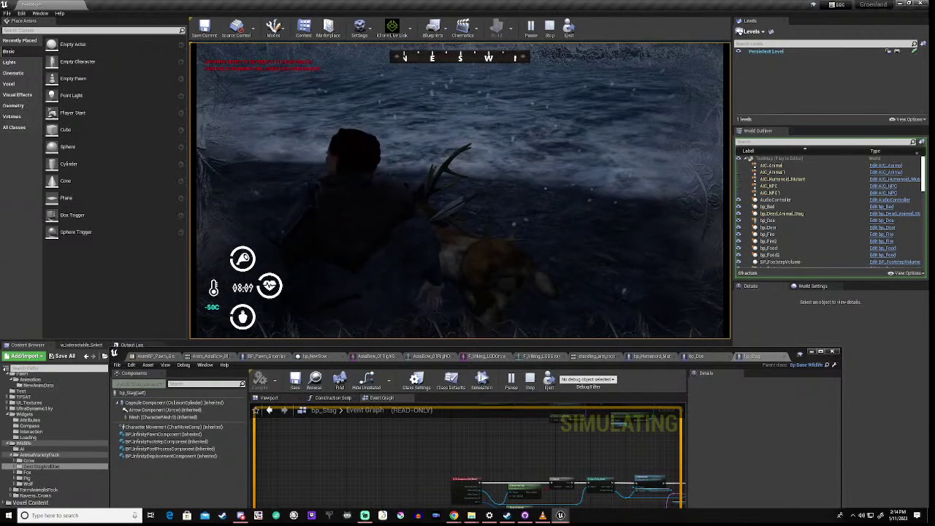
key(Escape)
right_drag(460, 190, 380, 195)
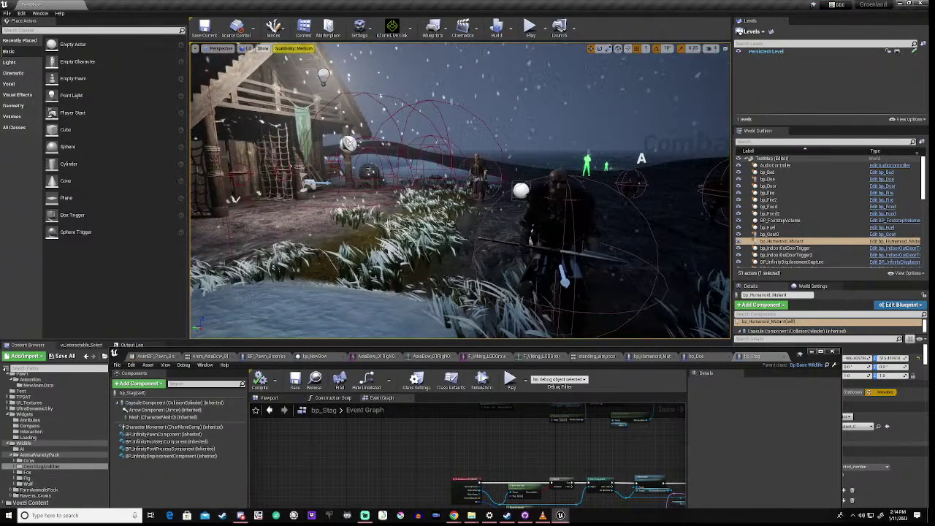
click(509, 381)
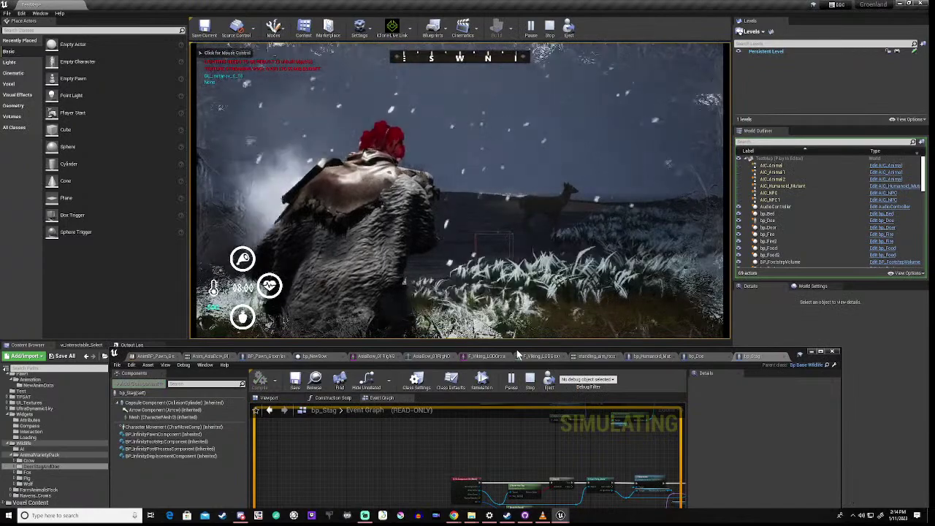
drag(517, 349, 570, 173)
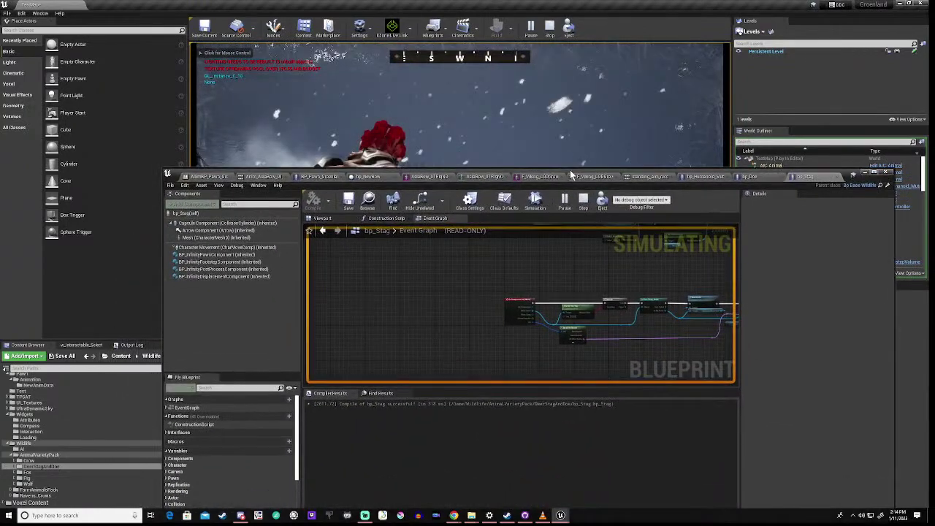
click(584, 203)
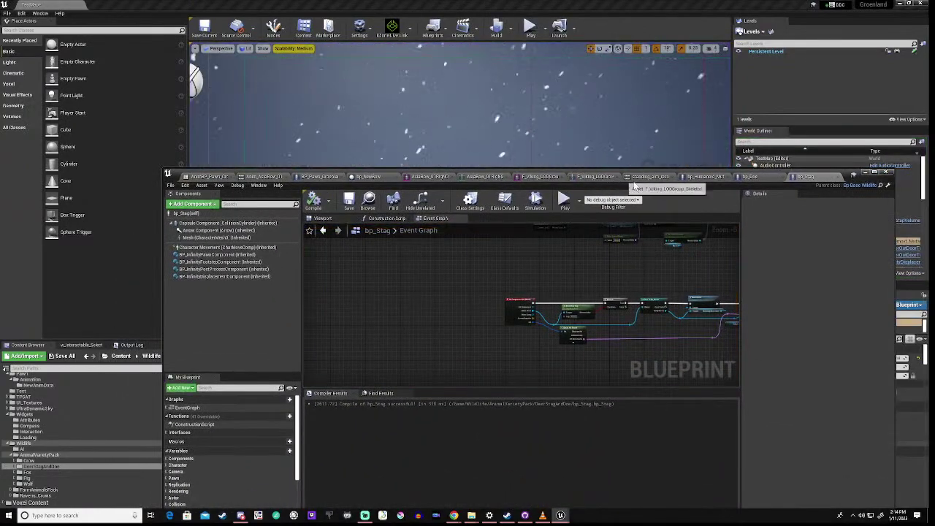
- Open the BS_IdleWalkBow blend space from the Pawn/Animation/NewAnimData folder and inspect the character in its preview
click(867, 173)
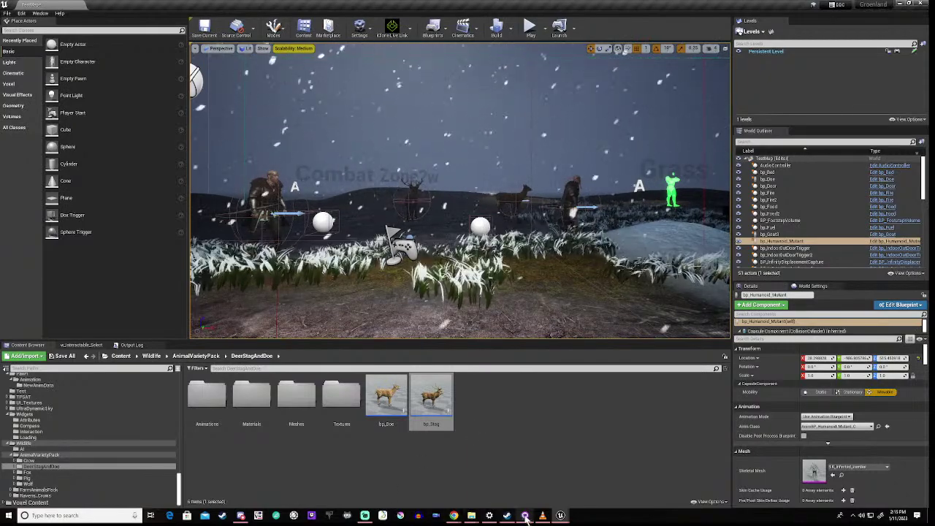
mouse_move(525, 516)
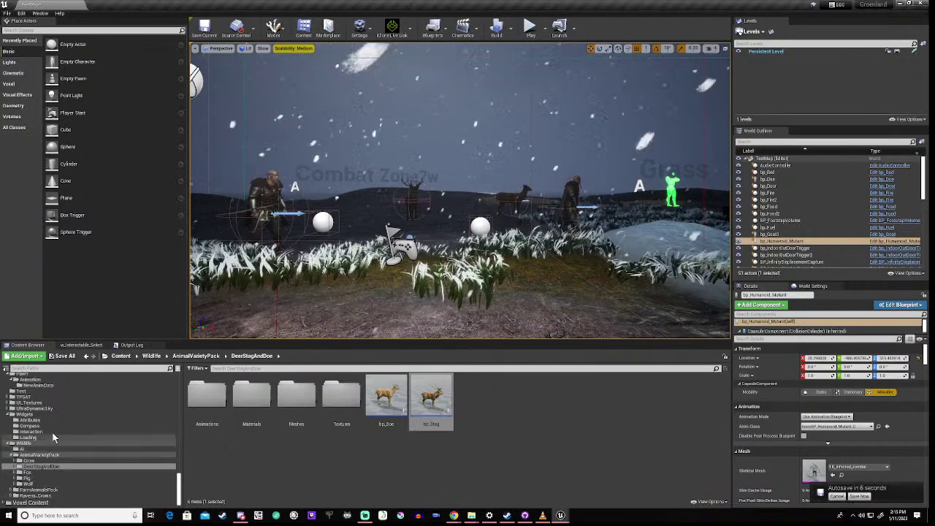
scroll(53, 431, up, 2)
click(43, 408)
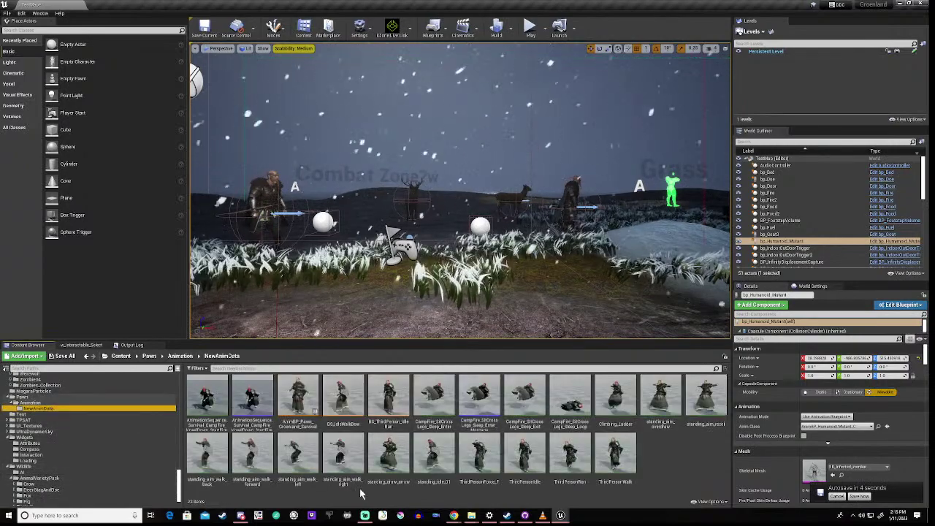
double_click(351, 399)
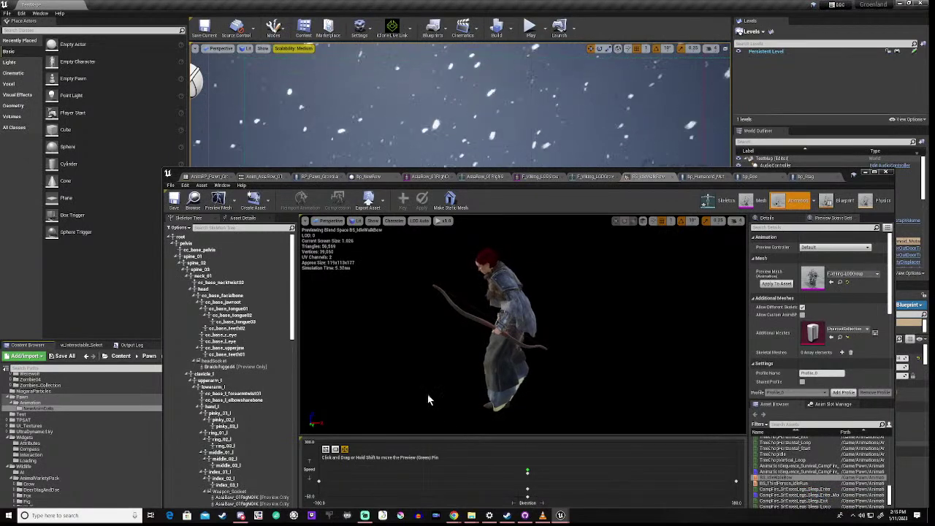
drag(427, 394, 496, 393)
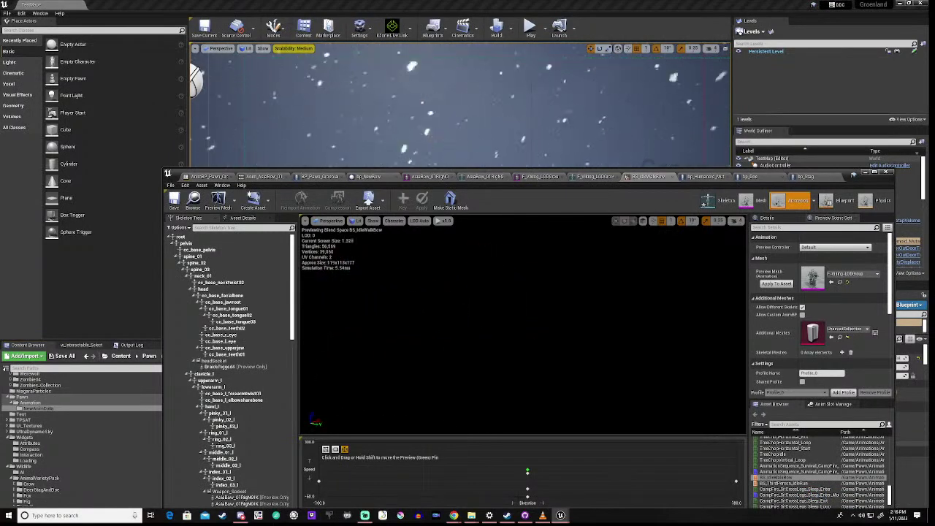
- Preview the bow character in BS_IdleWalkBow at different points along the blend space's Speed axis
right_drag(497, 393, 438, 387)
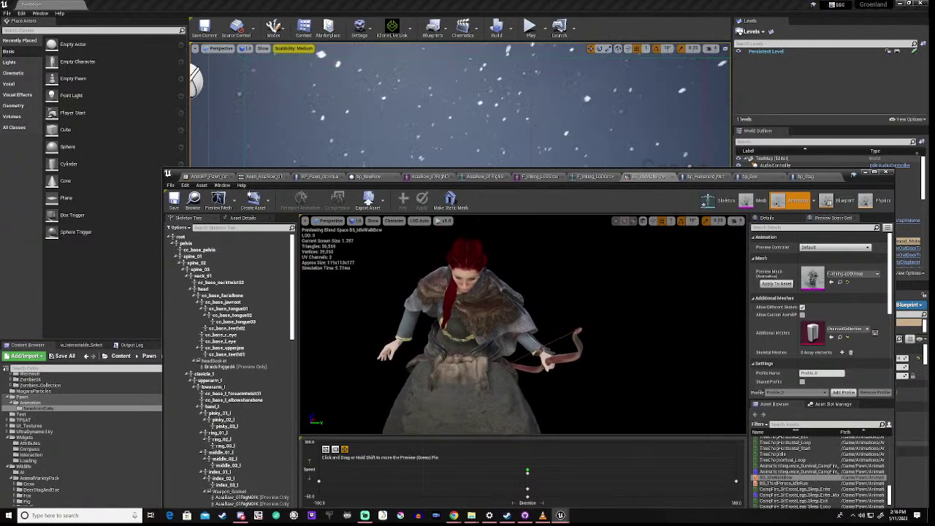
mouse_move(529, 473)
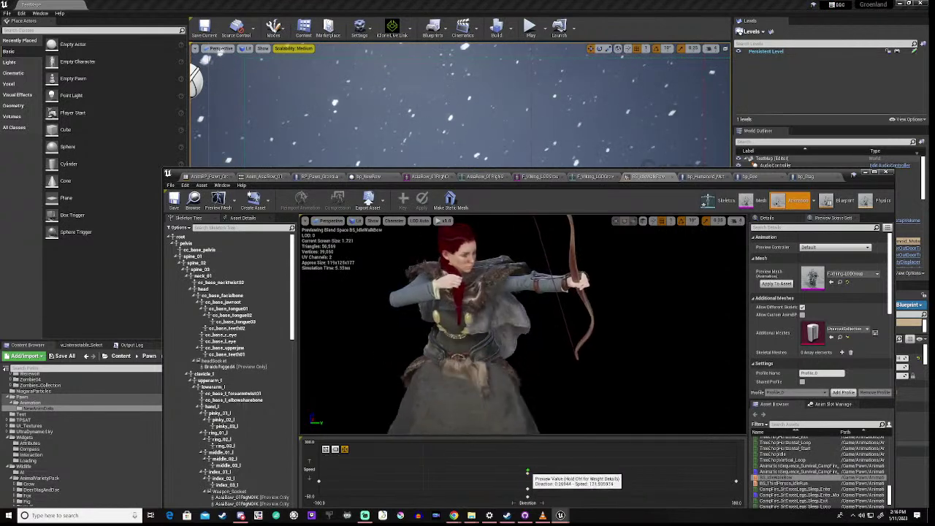
drag(527, 473, 527, 483)
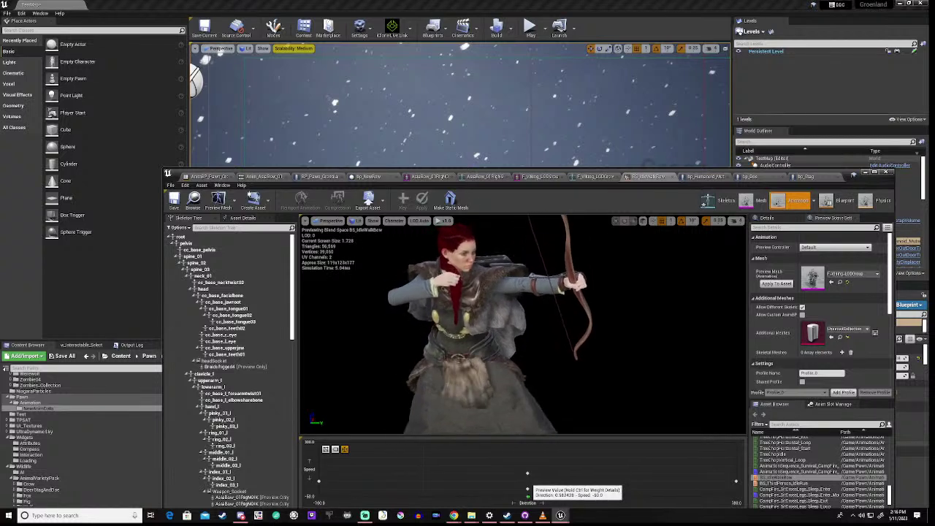
mouse_move(528, 482)
mouse_down()
mouse_move(526, 490)
mouse_move(527, 473)
mouse_up()
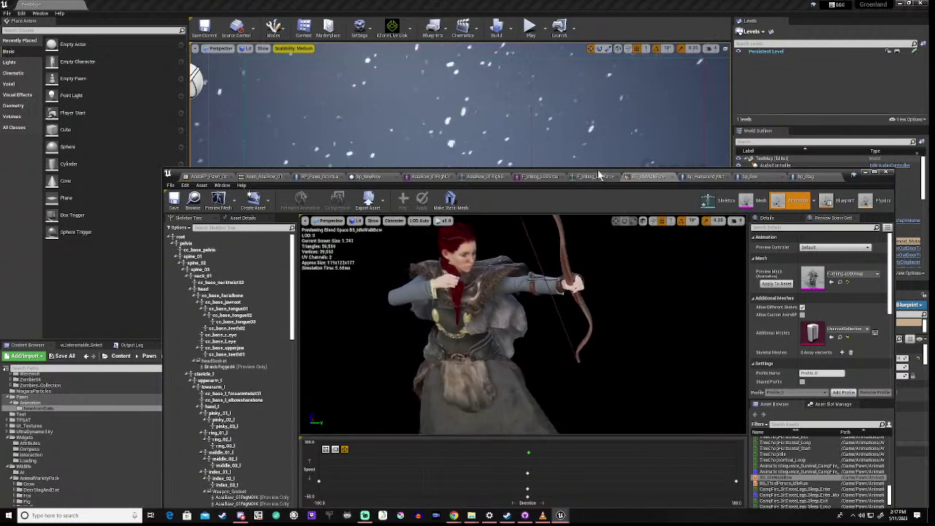
- Open the pawn's animation blueprint and add a new state in BaseLocomotion with a transition from With Bow
drag(596, 171, 592, 93)
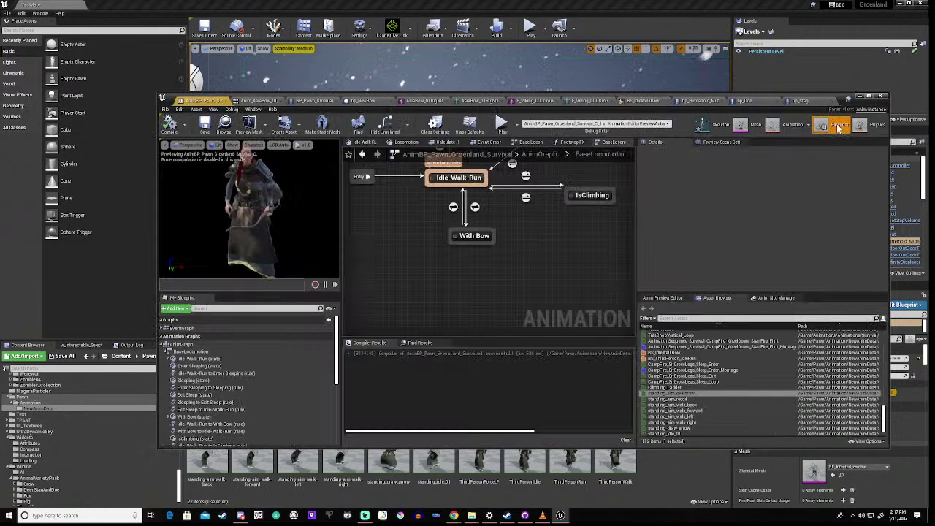
click(837, 125)
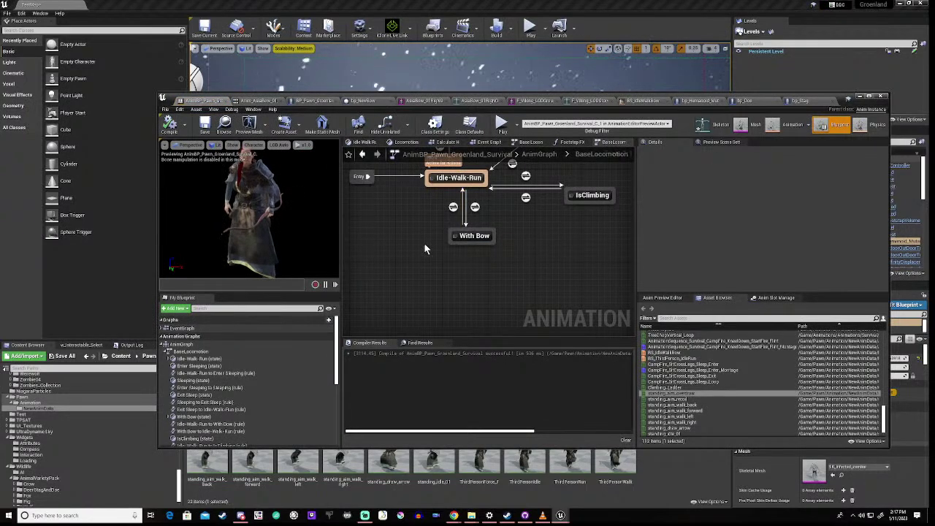
right_drag(424, 249, 407, 252)
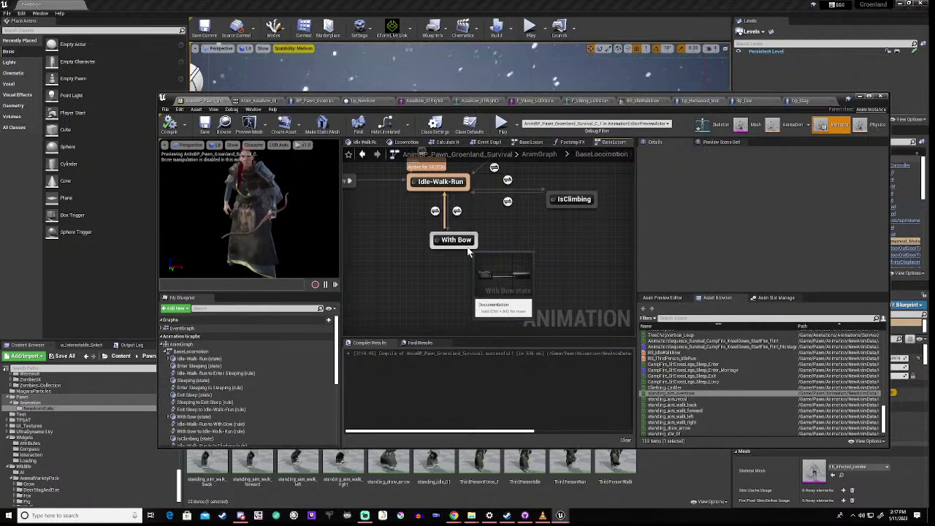
drag(468, 252, 501, 322)
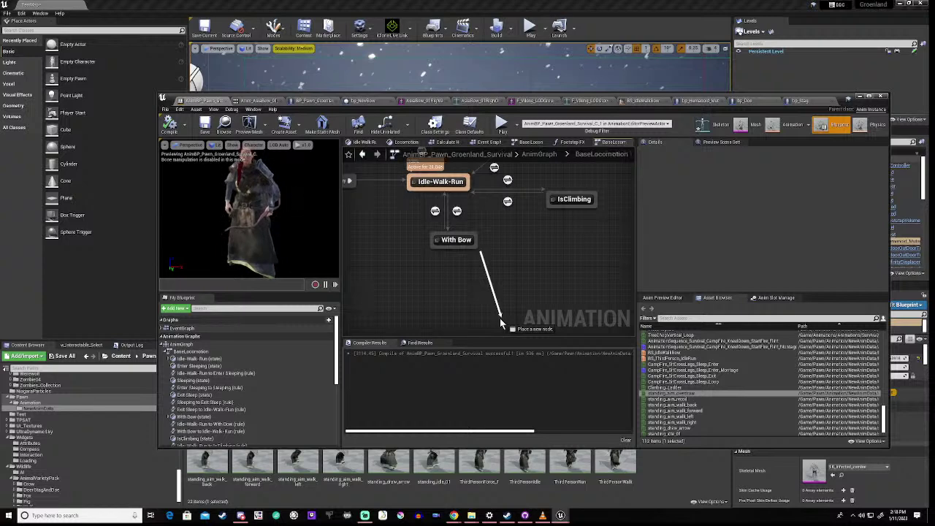
drag(501, 322, 501, 322)
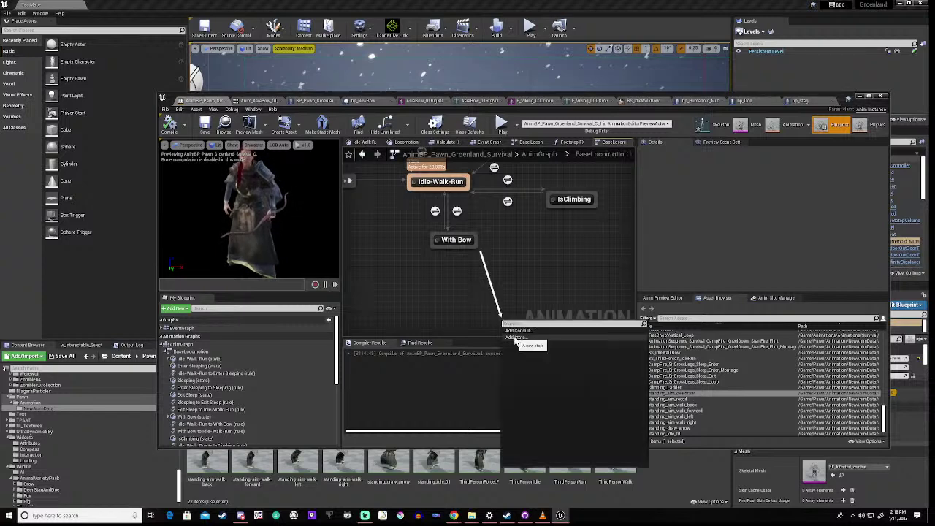
click(516, 337)
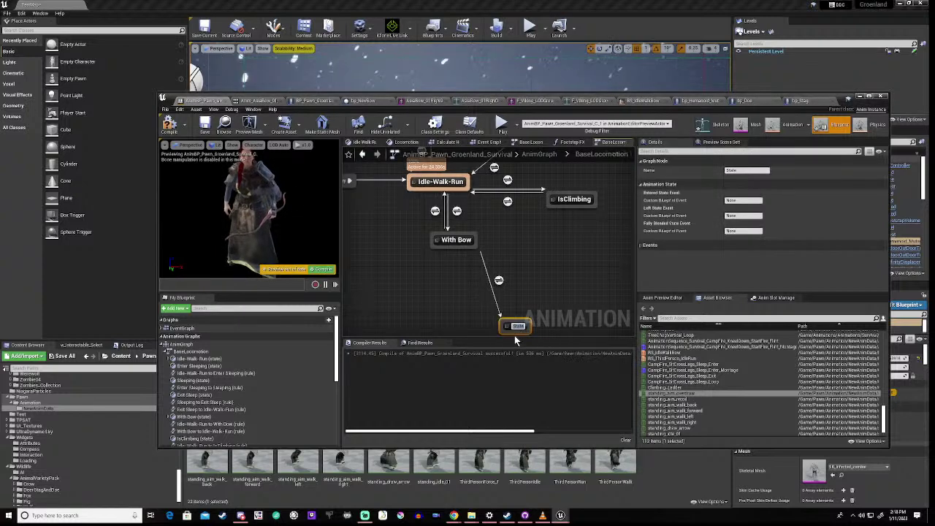
right_drag(449, 316, 451, 244)
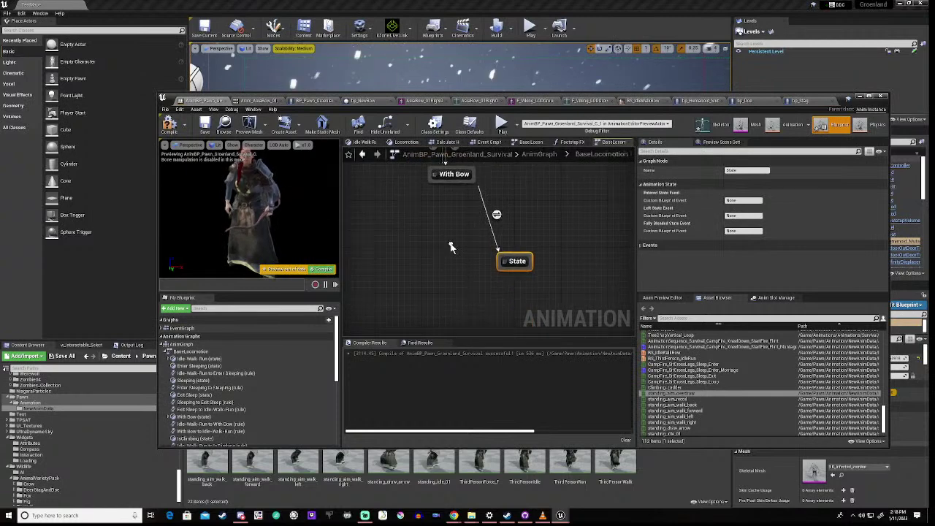
- Open the graph of the state added after With Bow, and compile and save the animation blueprint
double_click(522, 263)
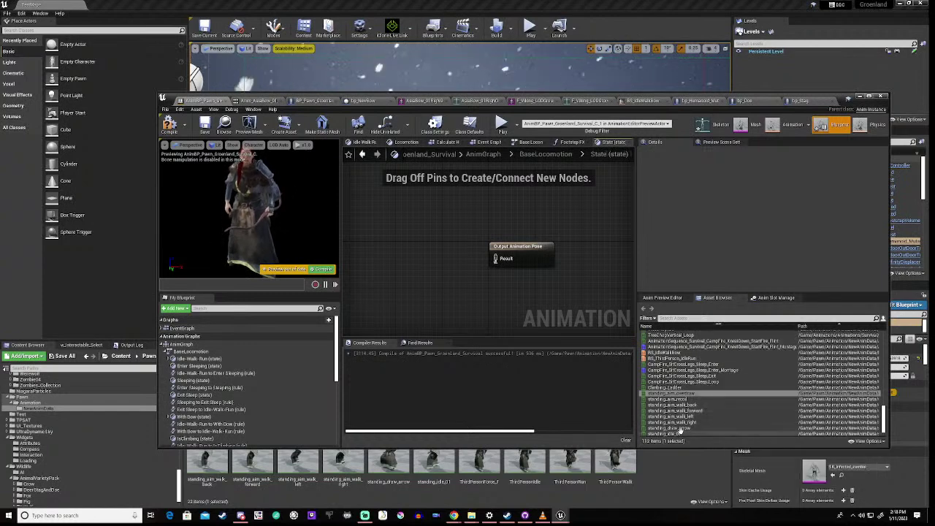
mouse_move(683, 429)
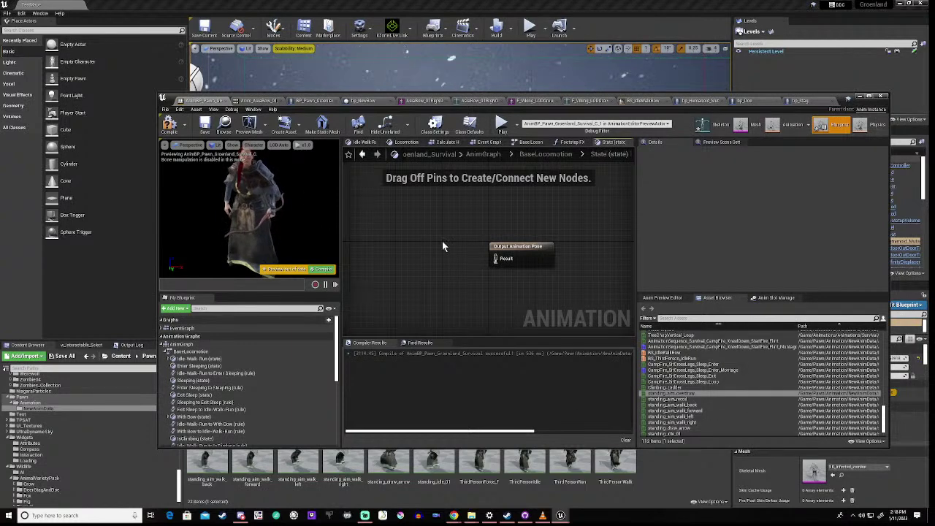
click(168, 126)
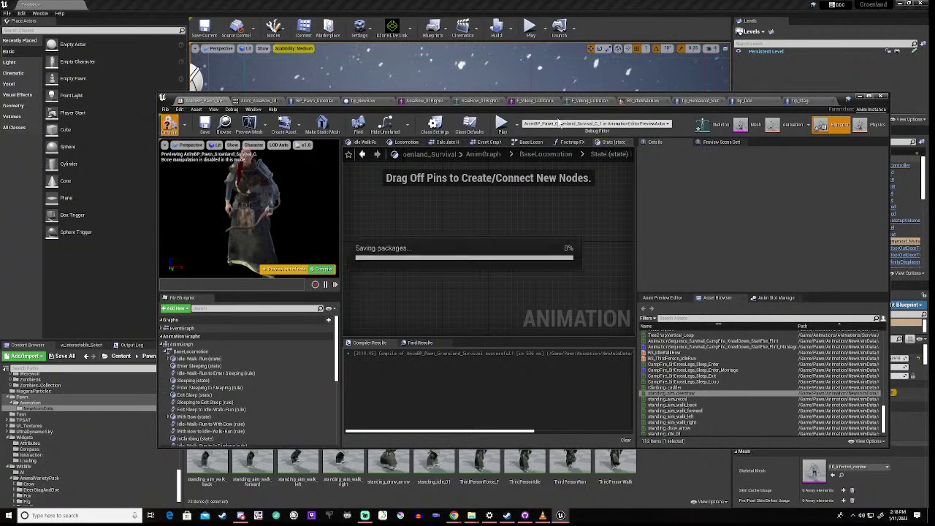
- Return to the level editor, find the InteractableItems content folder and open the bp_NewBow blueprint
click(859, 97)
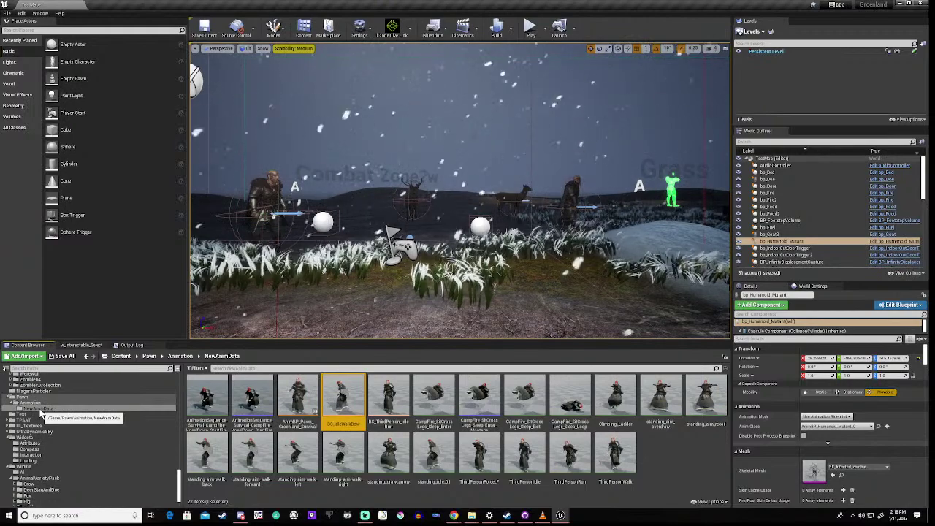
scroll(41, 466, up, 2)
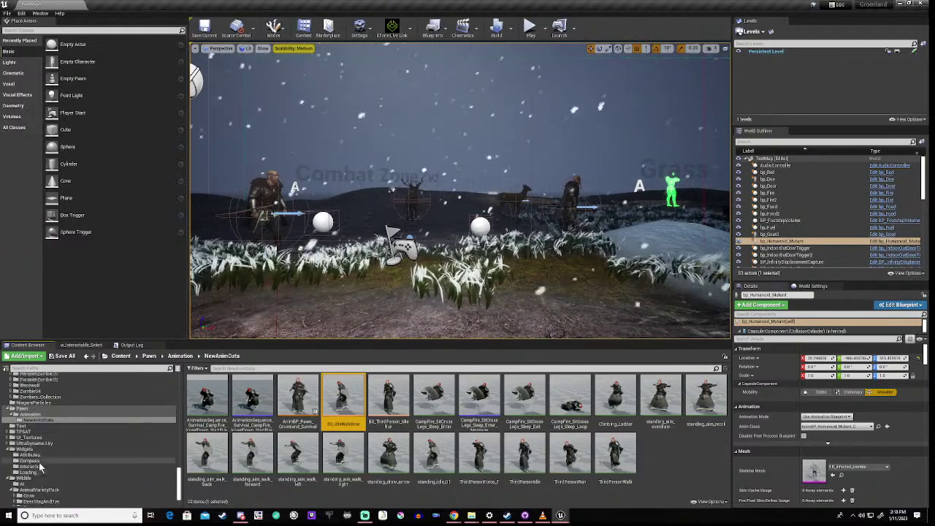
scroll(40, 465, up, 1)
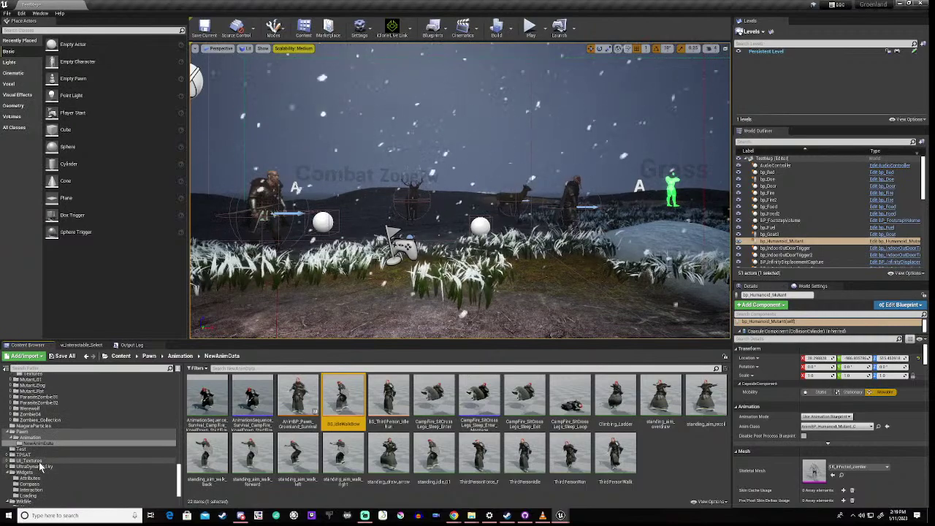
scroll(39, 462, up, 3)
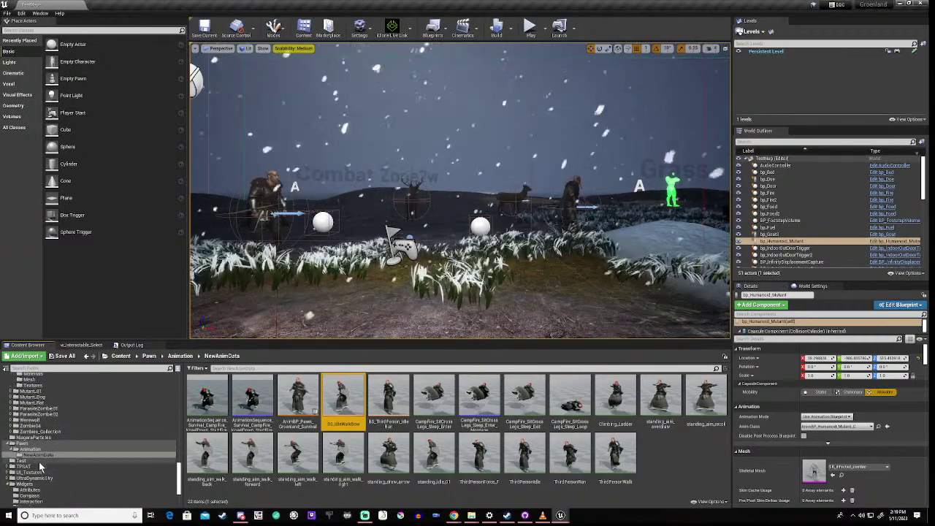
scroll(40, 463, up, 5)
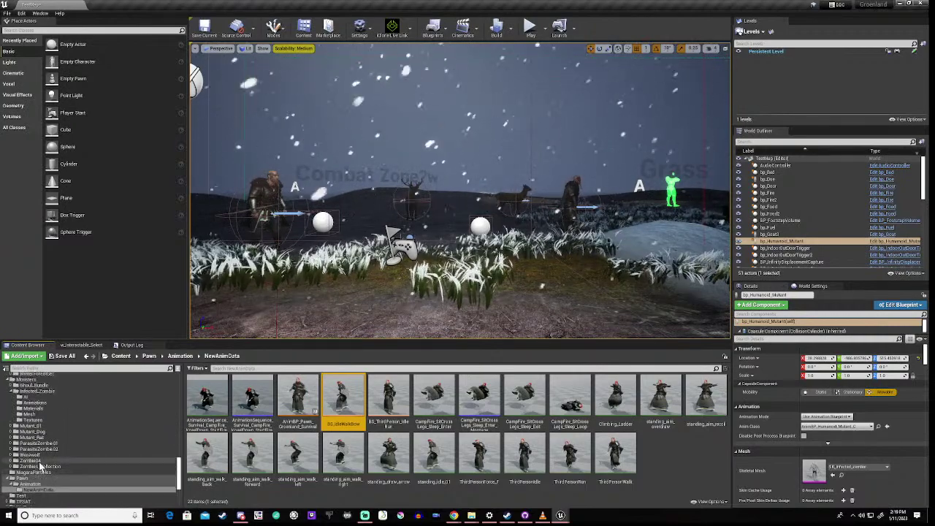
scroll(40, 466, up, 3)
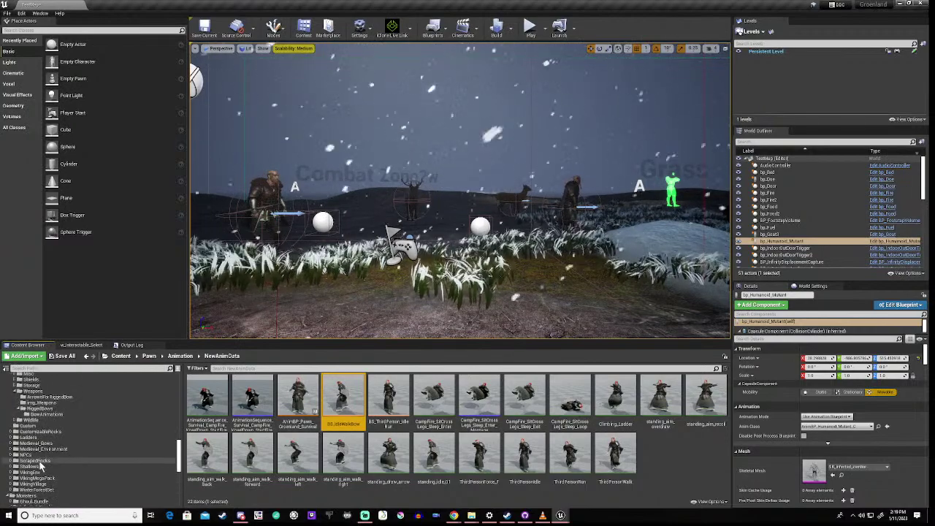
scroll(40, 466, up, 1)
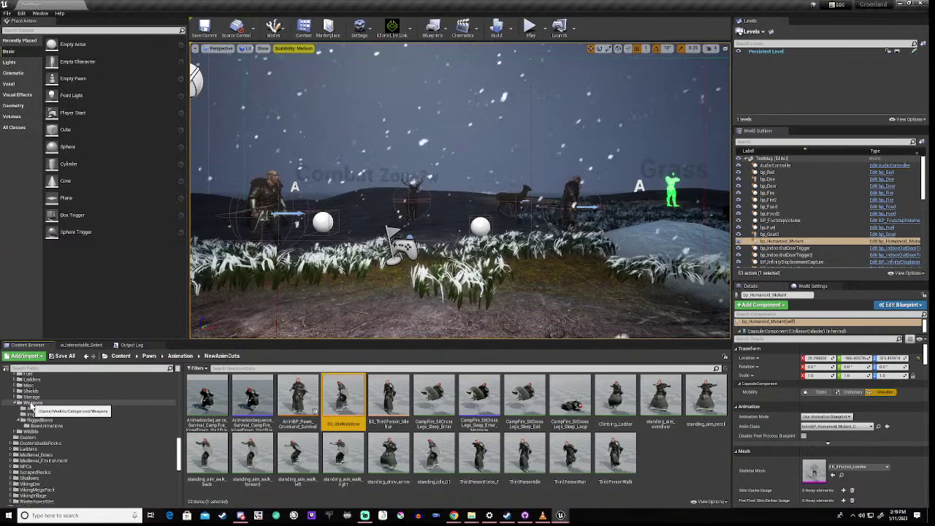
scroll(30, 406, up, 3)
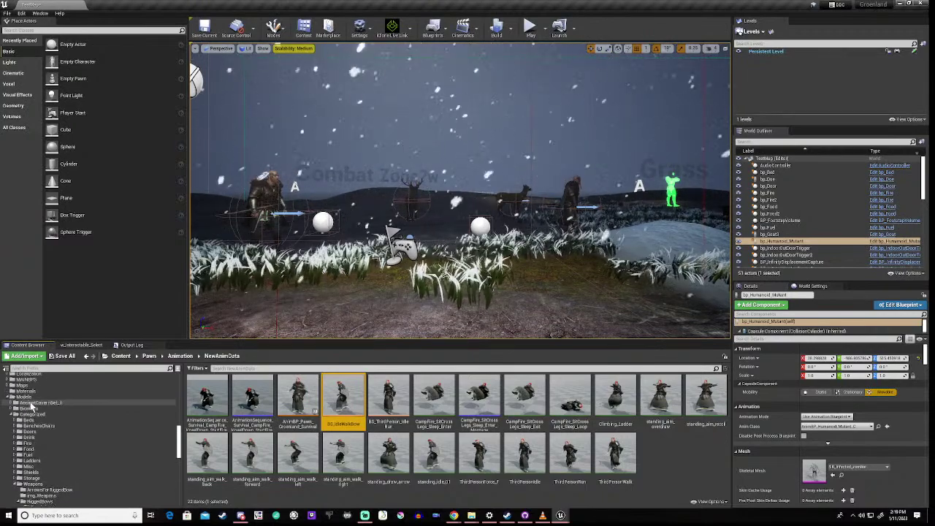
scroll(33, 409, up, 3)
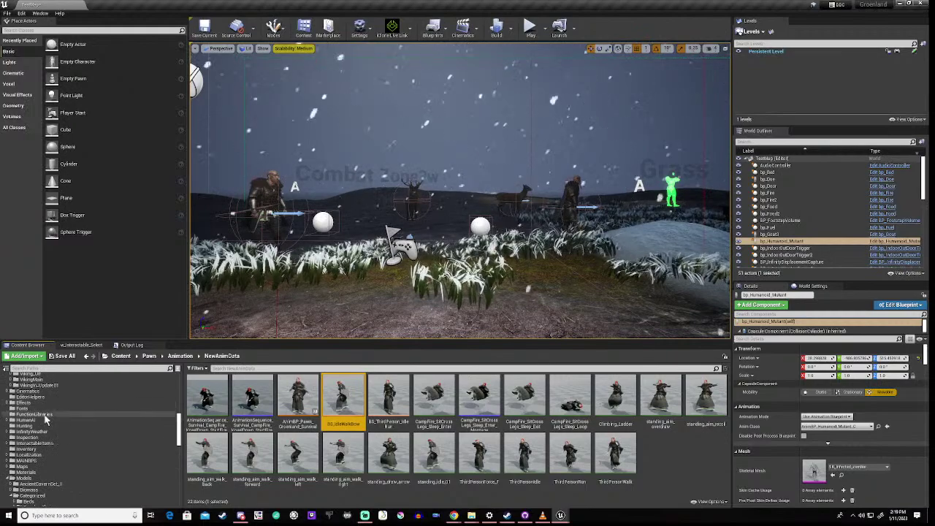
scroll(44, 418, up, 3)
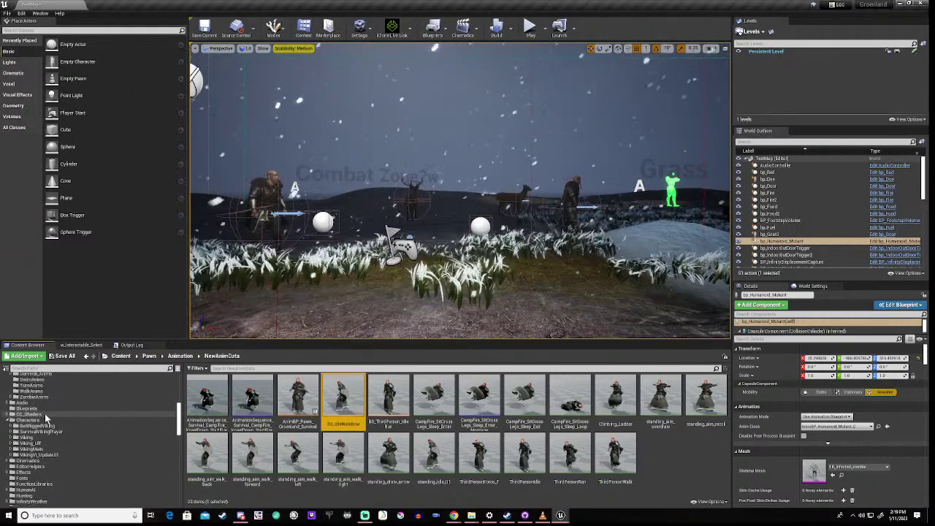
scroll(44, 413, down, 2)
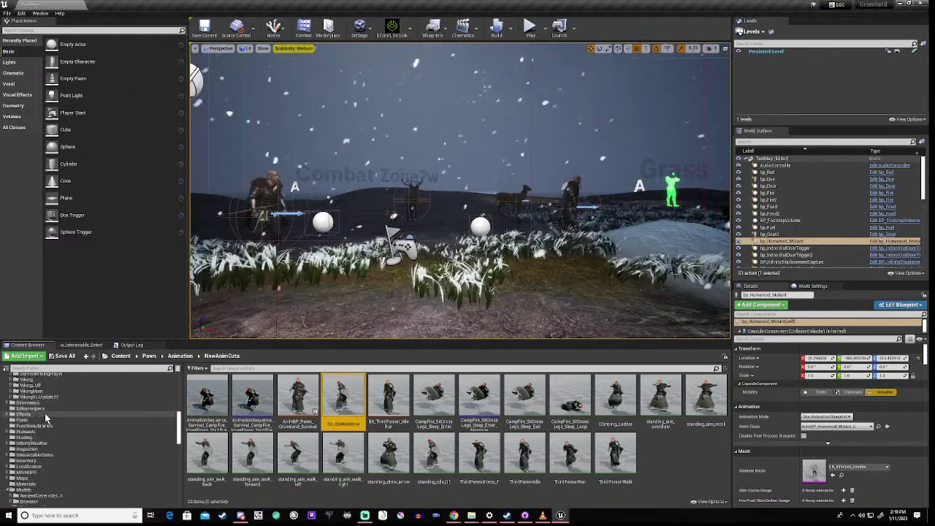
scroll(45, 412, down, 1)
click(45, 432)
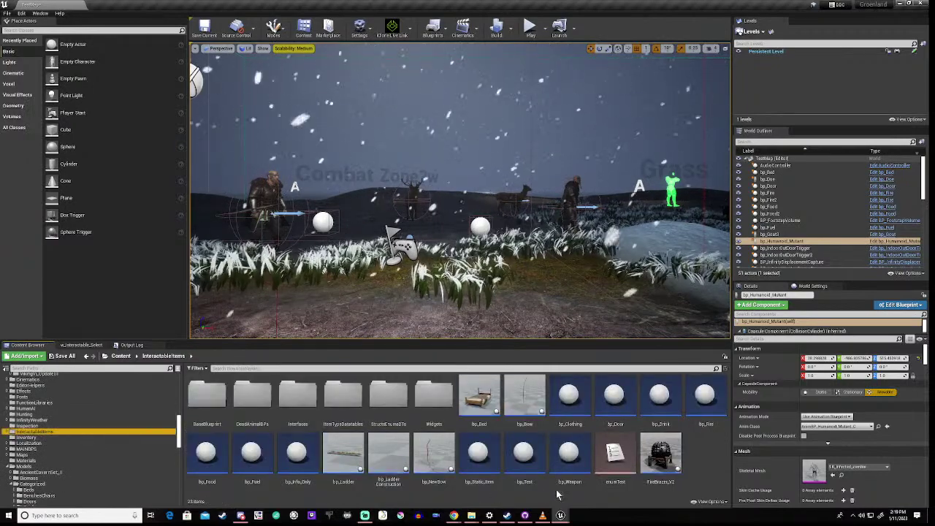
double_click(436, 463)
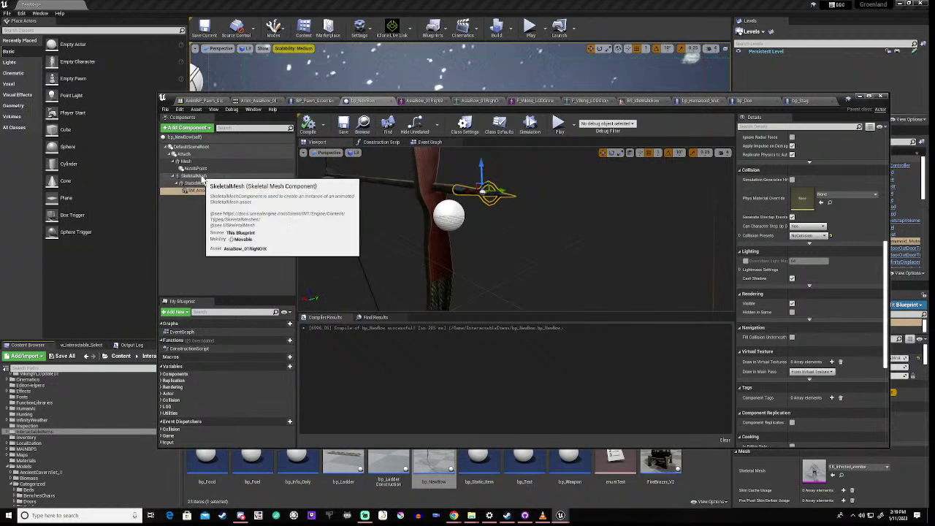
- Examine the animation and mesh settings of the SkeletalMesh component in bp_NewBow
click(197, 176)
scroll(810, 276, up, 3)
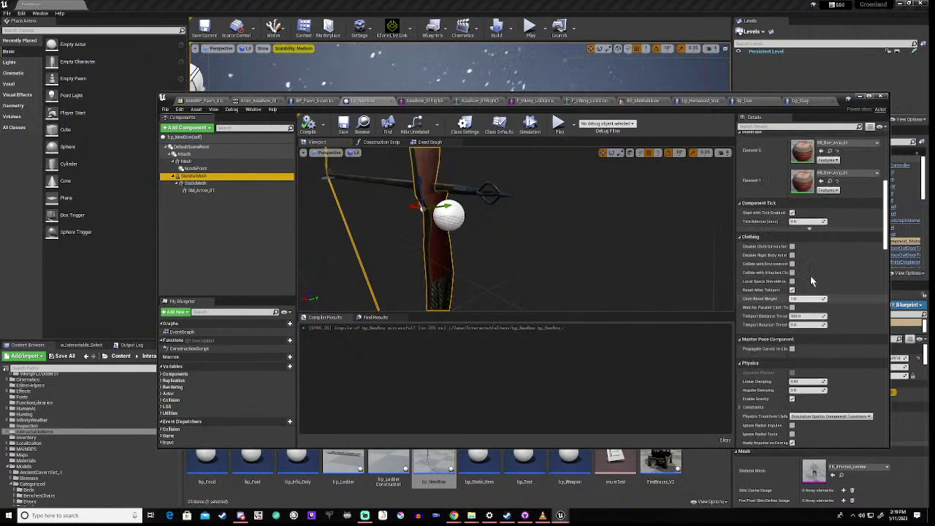
scroll(810, 280, up, 5)
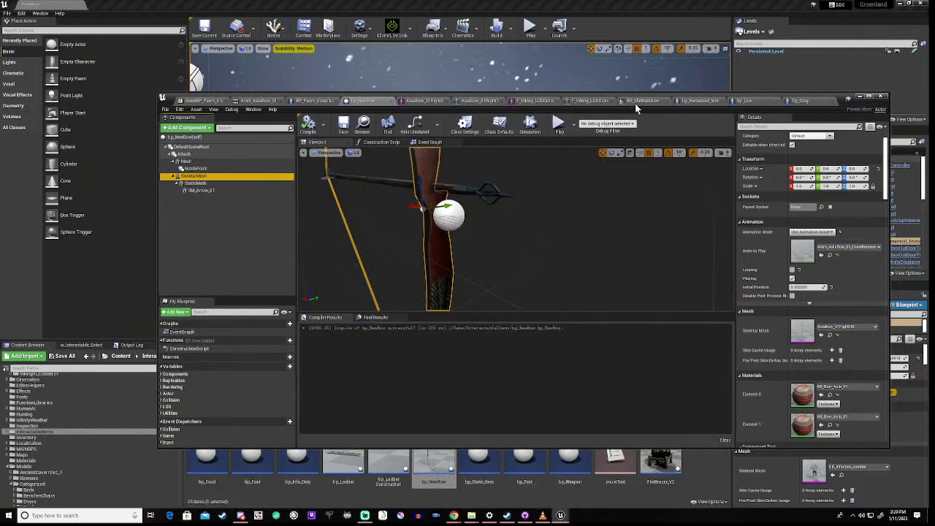
- Go back to BaseLocomotion in the pawn's animation blueprint and delete the unused state connected from With Bow
click(592, 101)
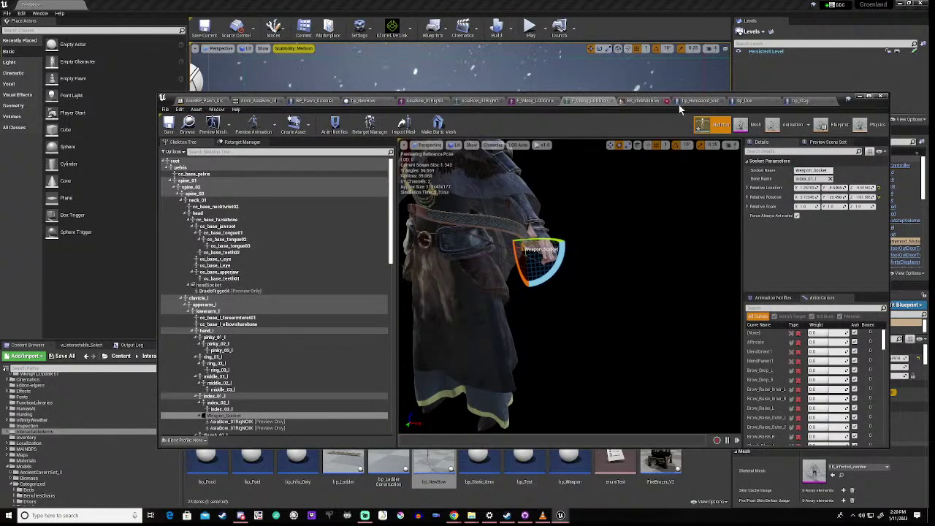
click(837, 127)
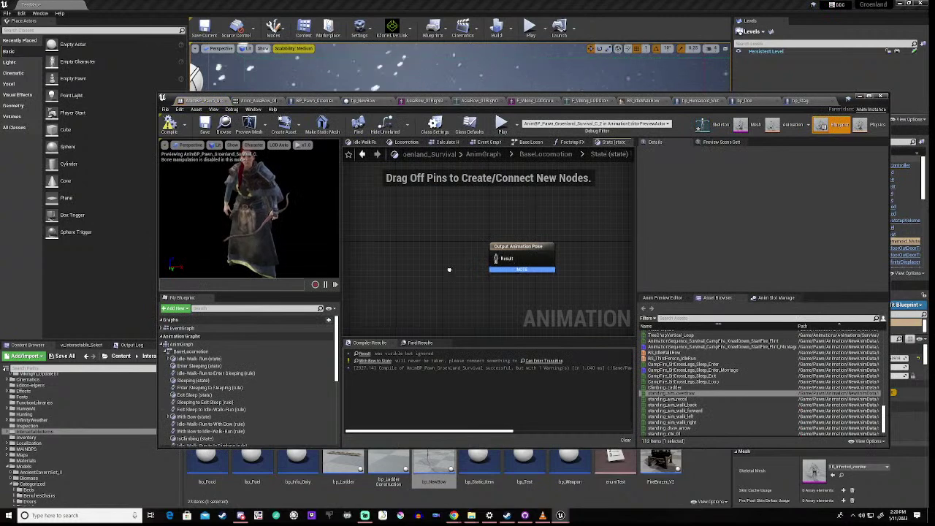
right_drag(448, 269, 493, 268)
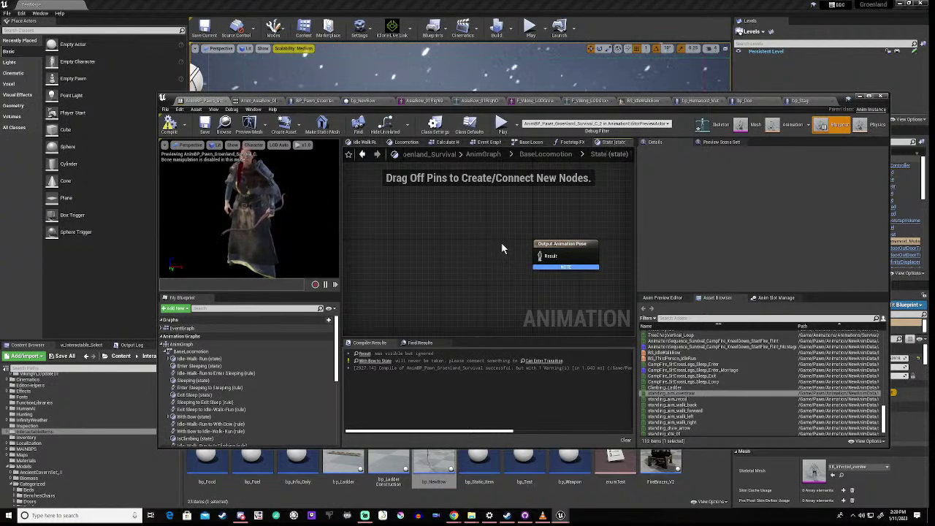
click(371, 361)
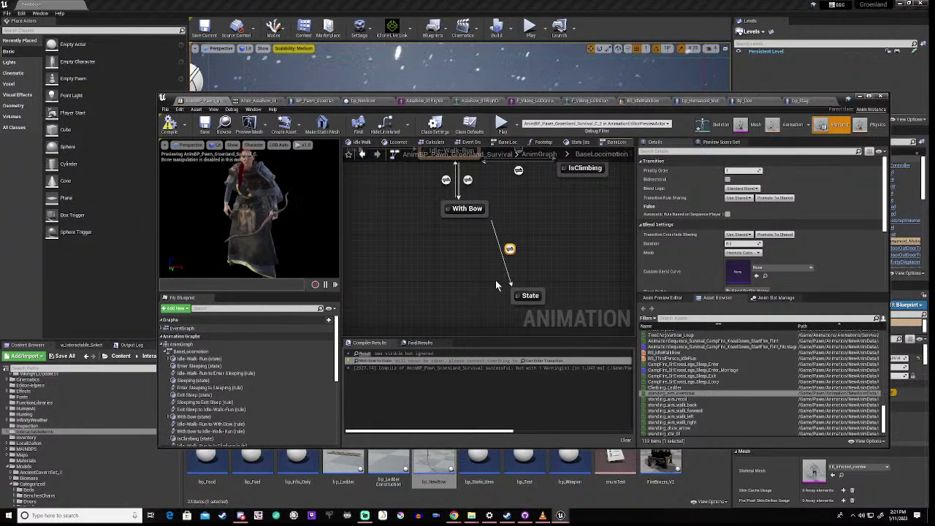
drag(481, 233, 549, 319)
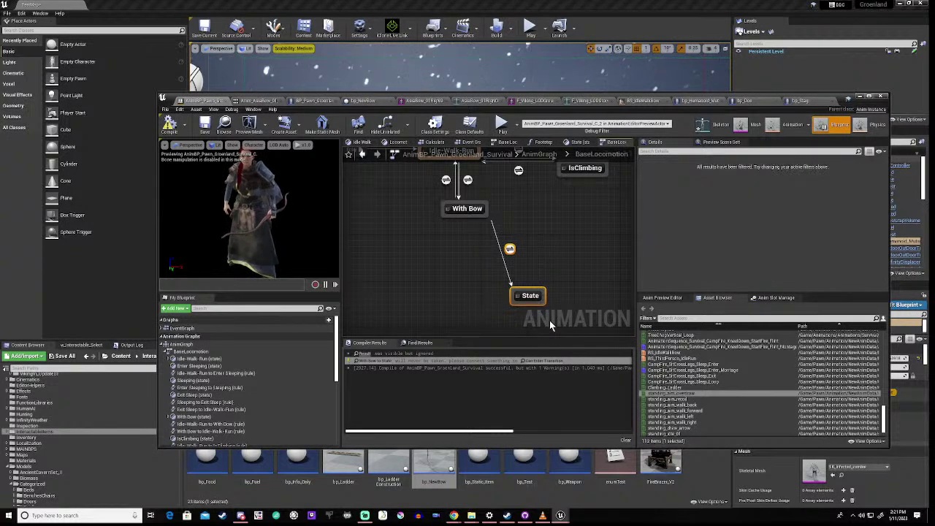
key(Delete)
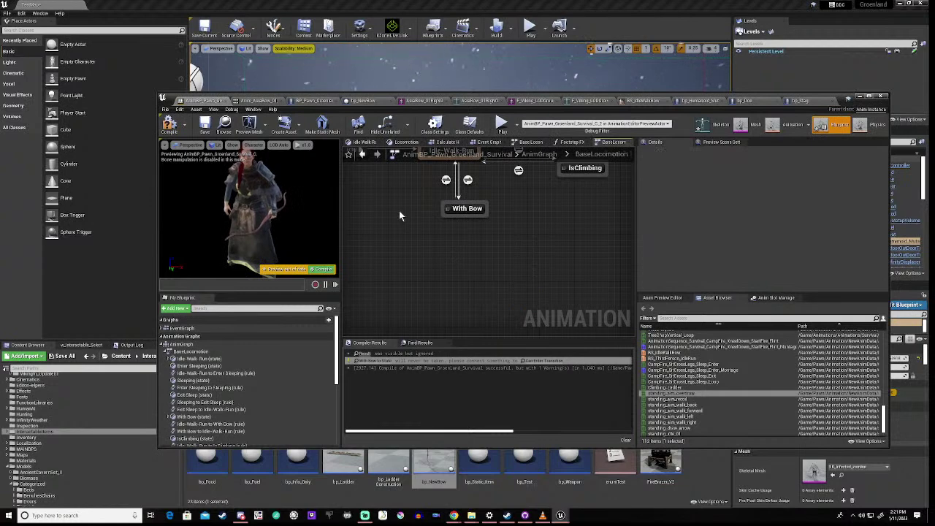
right_drag(398, 210, 413, 239)
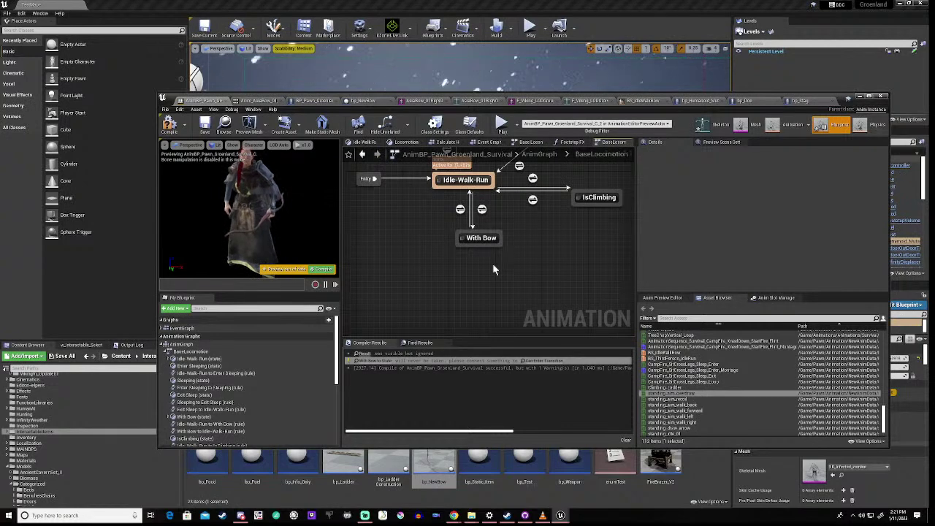
scroll(493, 269, down, 1)
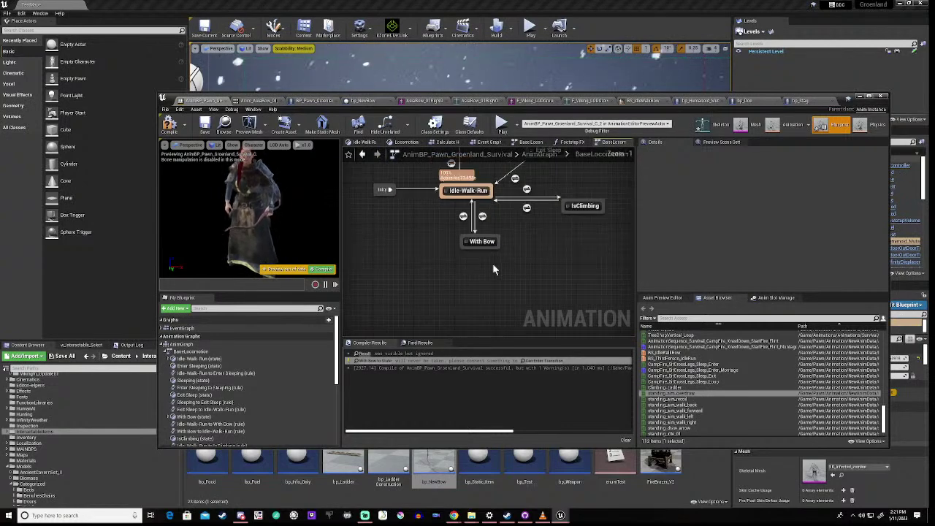
right_drag(391, 251, 413, 305)
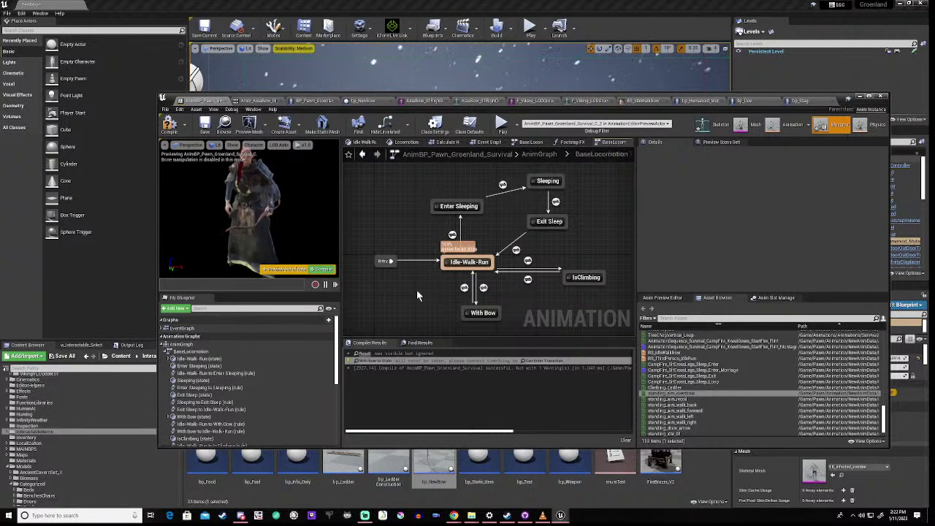
scroll(417, 292, down, 4)
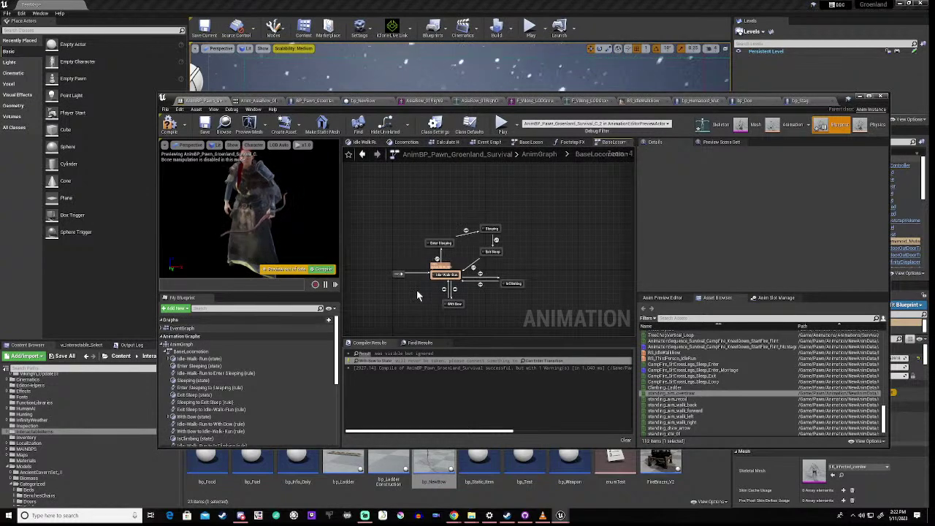
right_drag(417, 292, 436, 266)
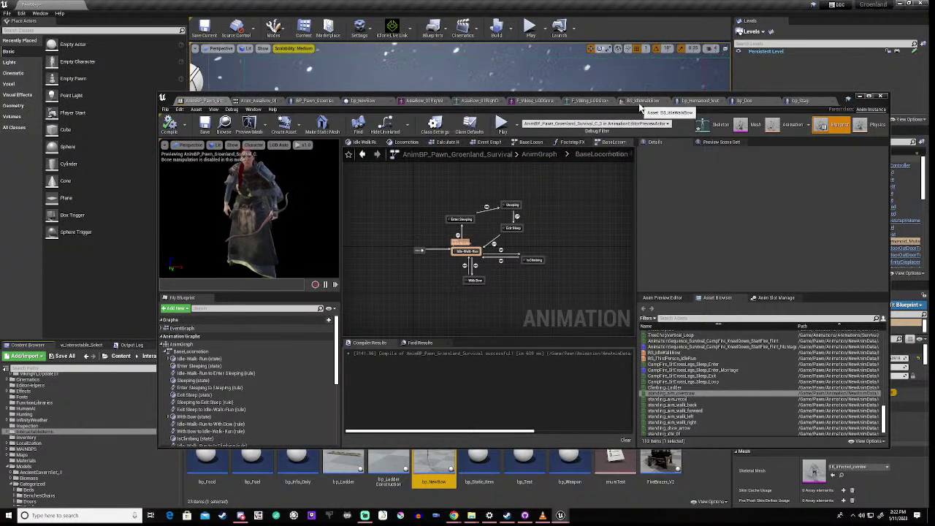
- In bp_NewBow, turn off the Playing option of the SkeletalMesh component's animation and compile the blueprint
click(376, 102)
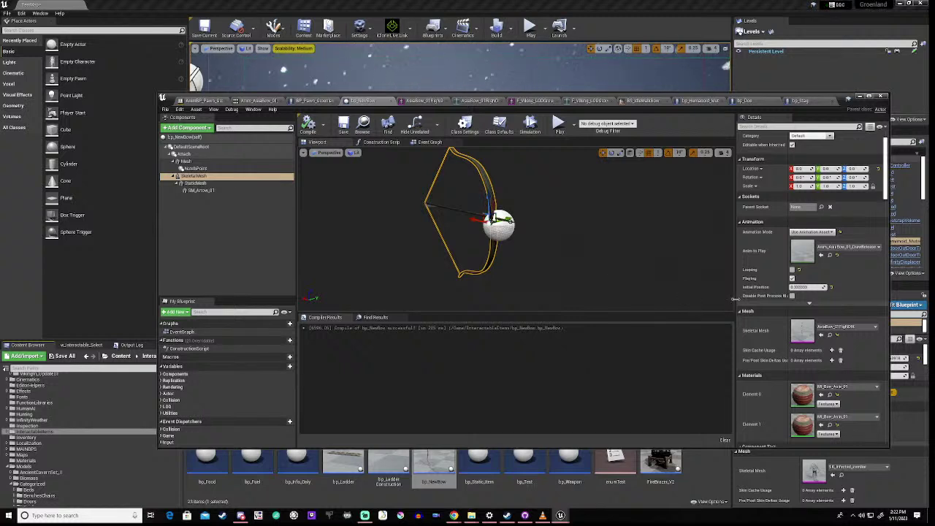
click(794, 279)
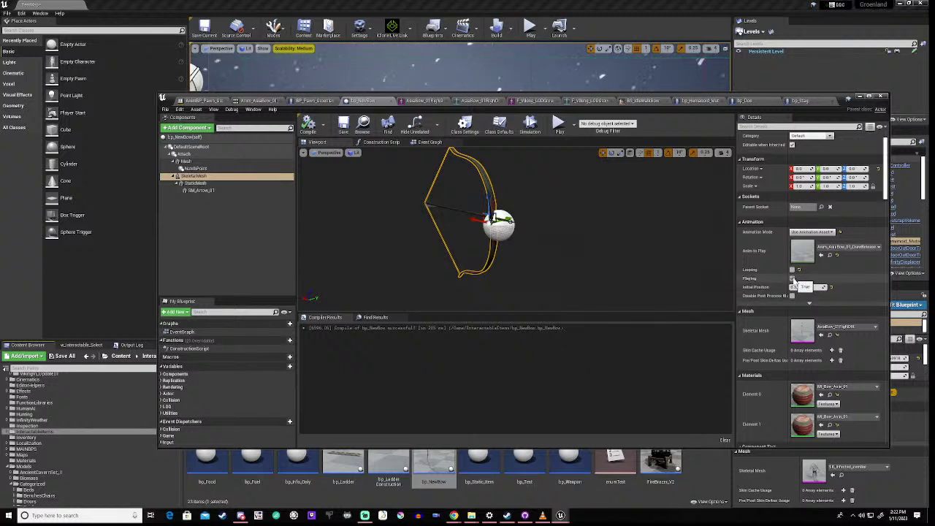
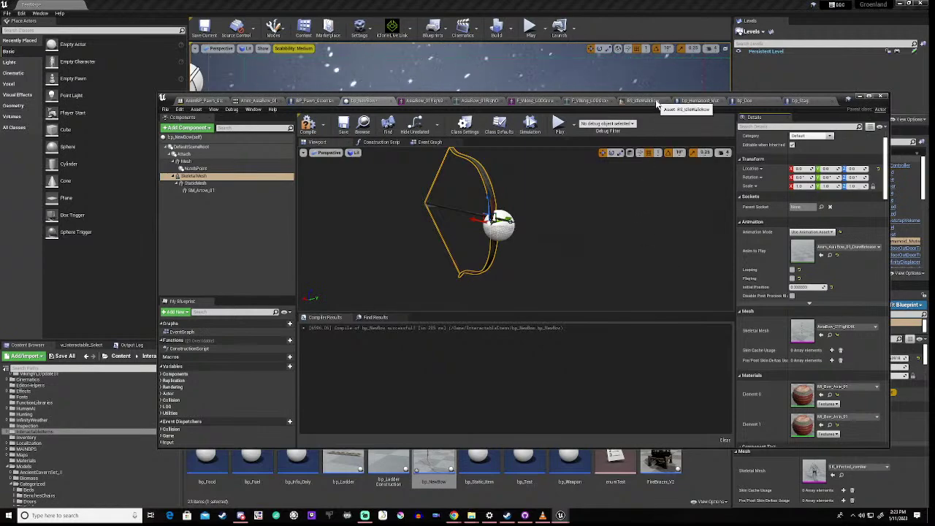
drag(655, 93, 615, 47)
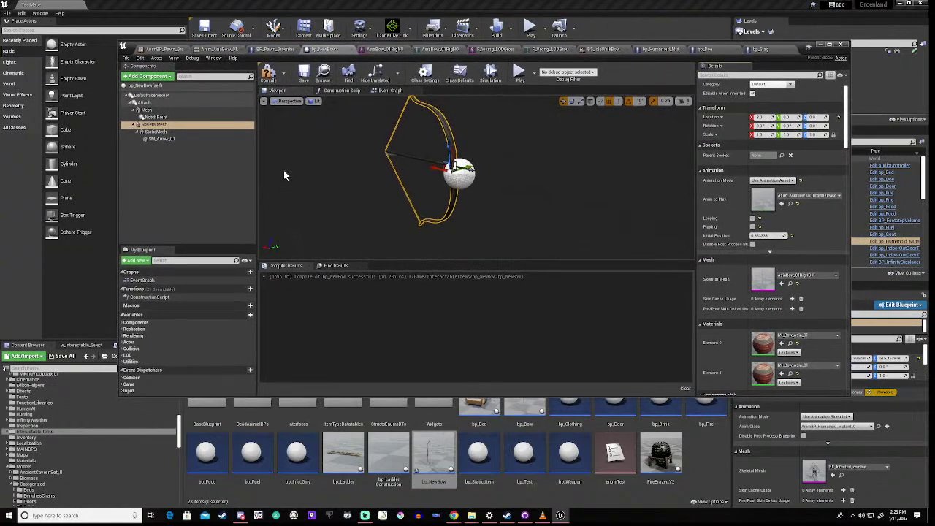
click(268, 73)
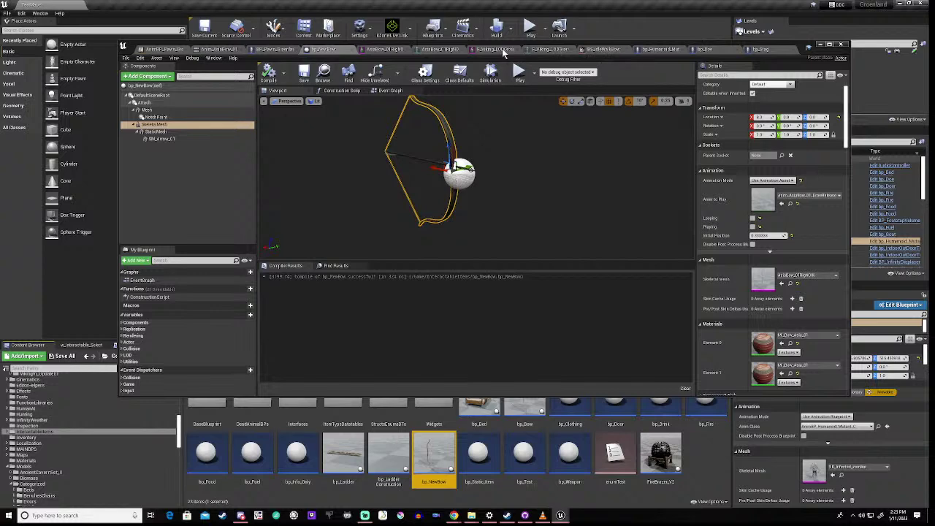
- Return to the pawn's animation blueprint, AnimBP_Pawn_Groenland_Survival, and open its Event Graph
click(547, 52)
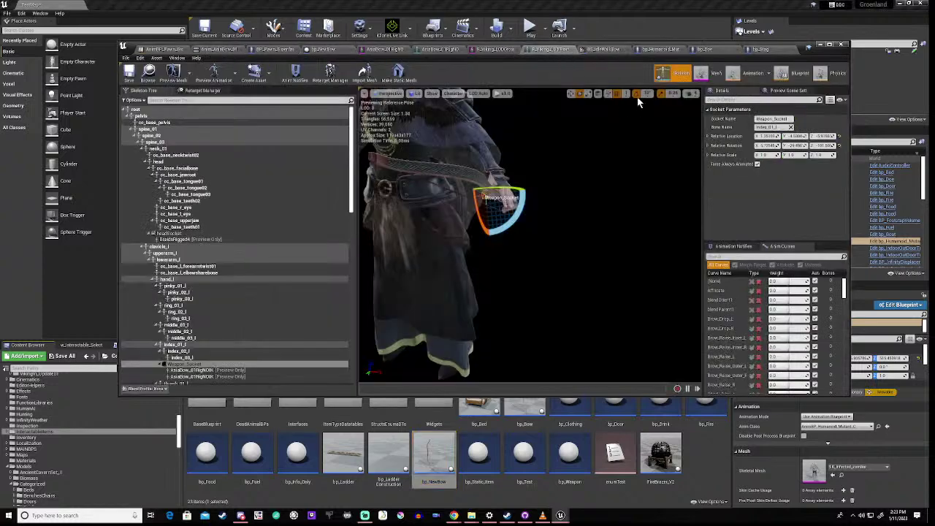
click(797, 75)
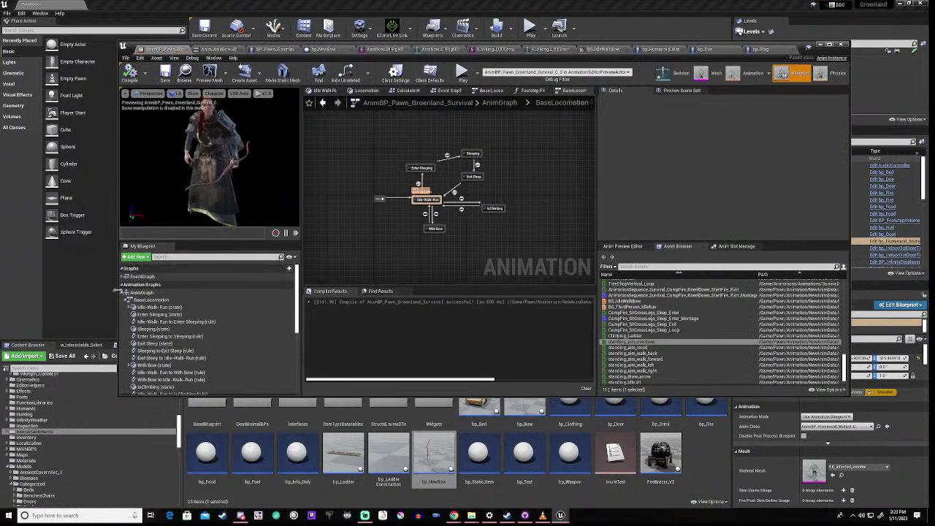
click(123, 276)
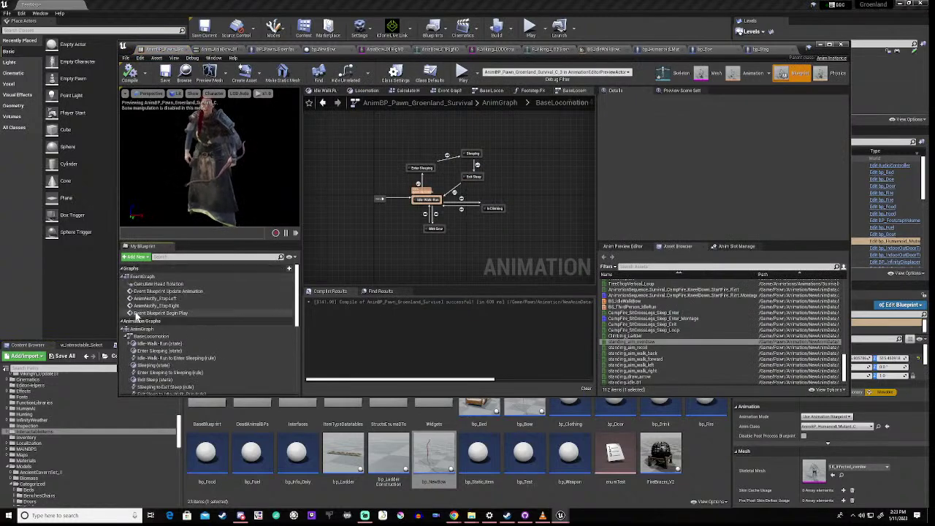
double_click(146, 278)
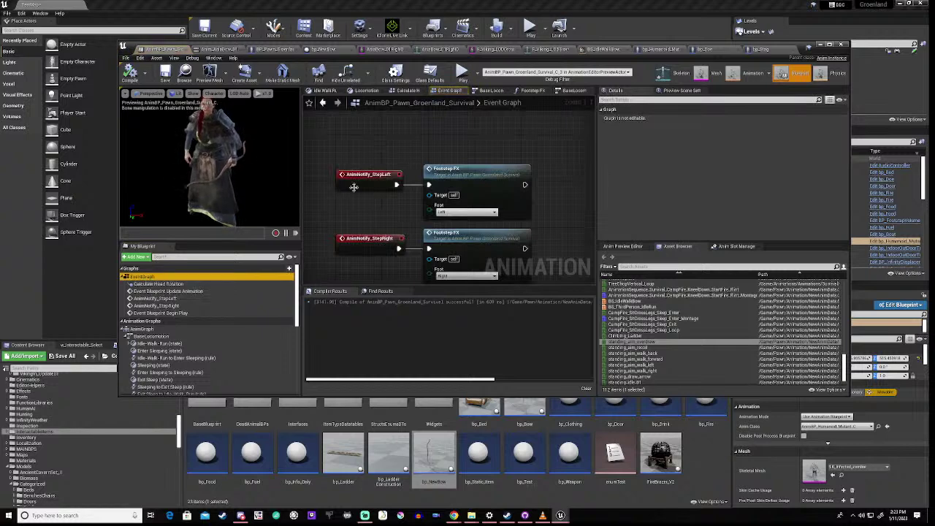
- Follow the update animation chain to Update Wind and delete the disconnected Player Mode print nodes beside it
scroll(353, 187, down, 5)
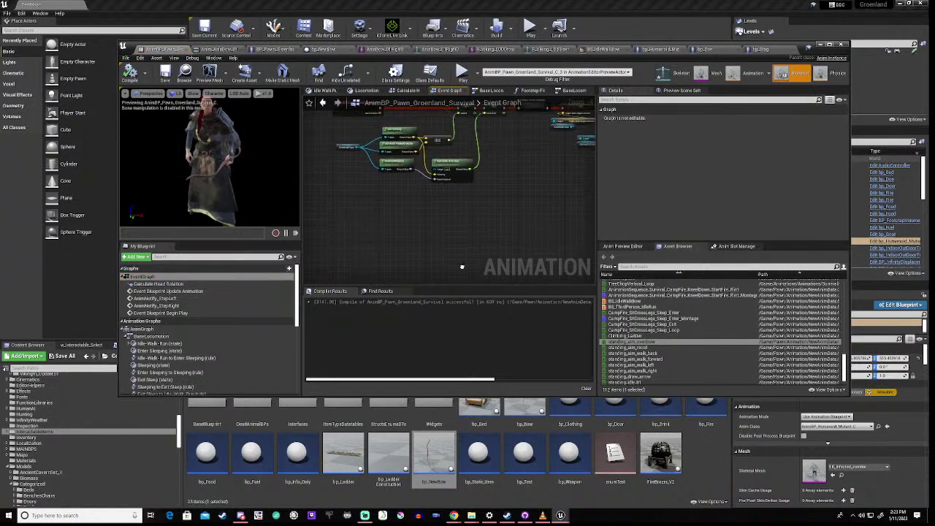
right_drag(461, 267, 469, 317)
scroll(428, 196, up, 2)
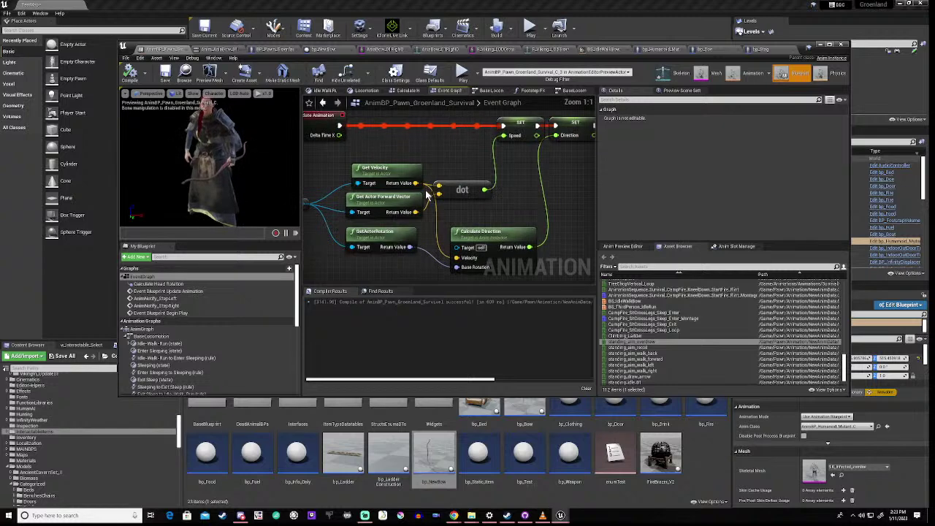
scroll(427, 196, up, 1)
scroll(427, 196, down, 1)
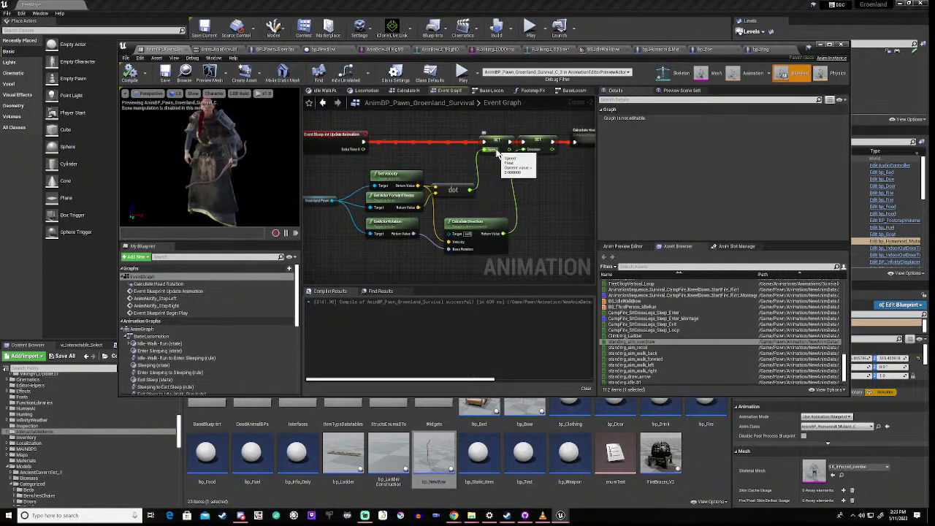
scroll(497, 152, down, 3)
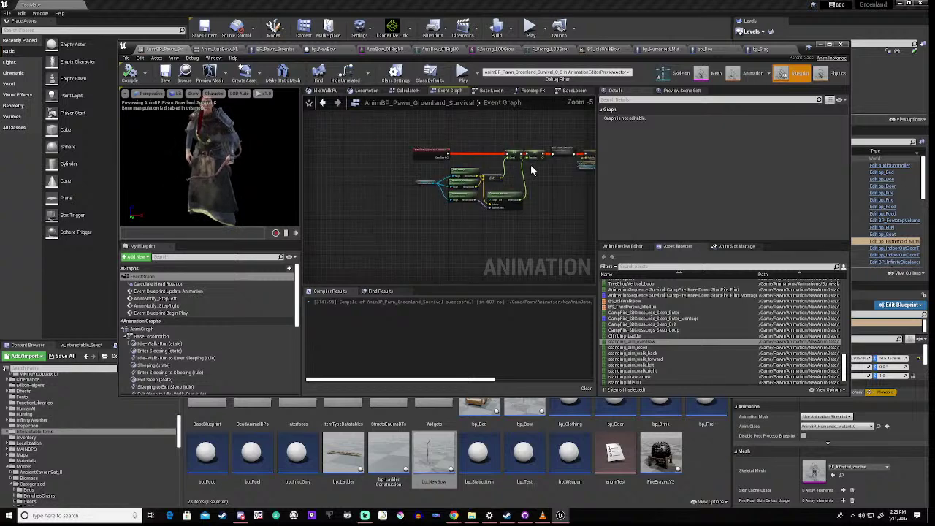
right_drag(565, 178, 373, 184)
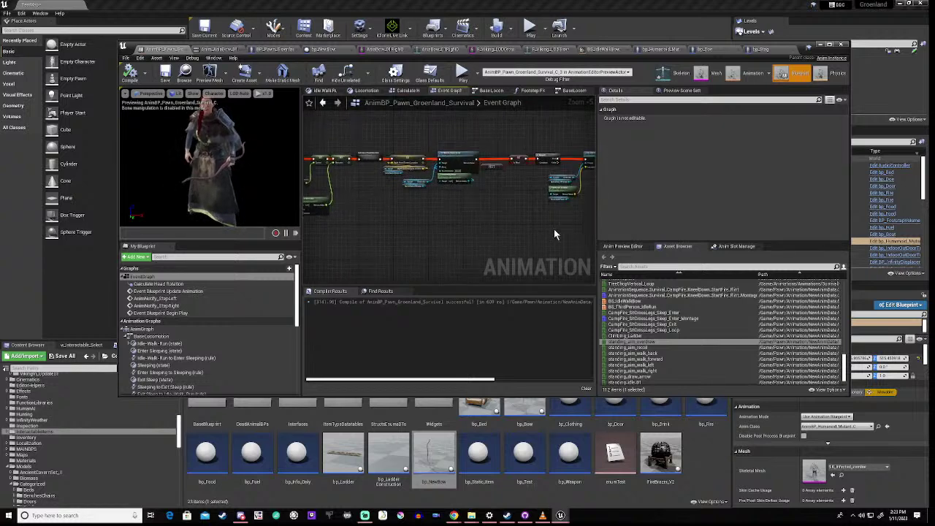
right_drag(559, 230, 378, 236)
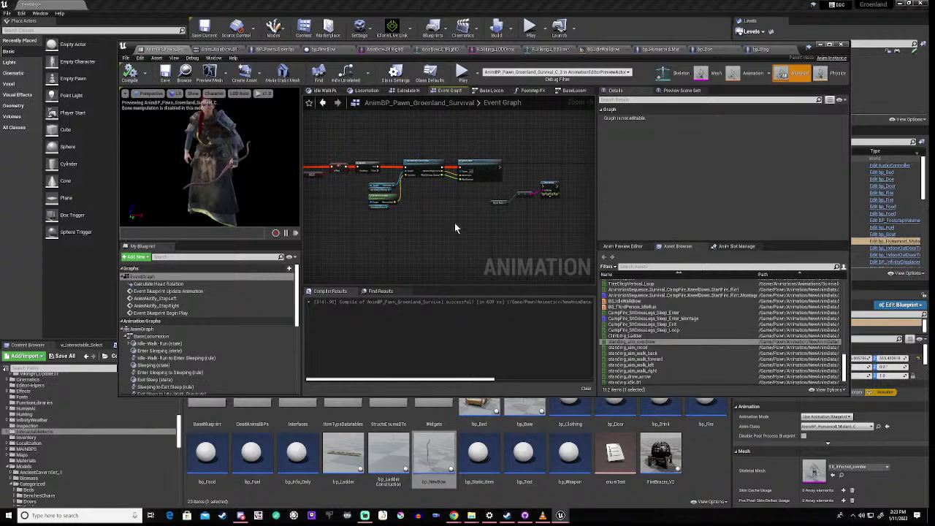
scroll(520, 191, up, 5)
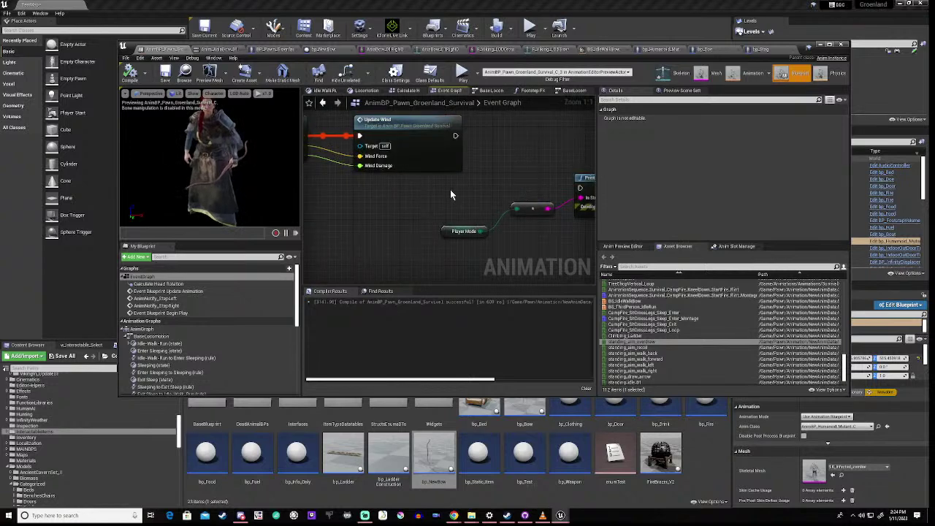
drag(450, 189, 576, 267)
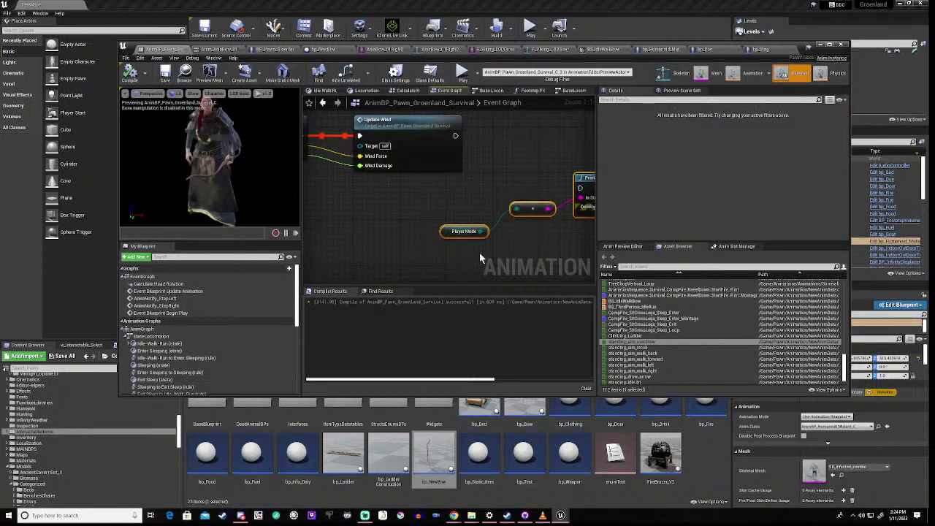
key(Delete)
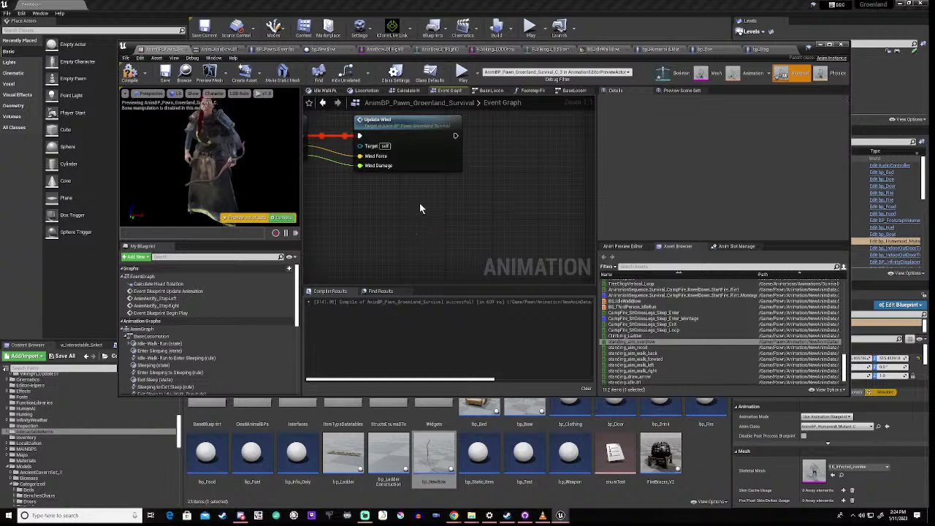
- Add a Player Mode getter below Update Wind and connect its output to an Equal (Enum) comparison
scroll(420, 206, down, 3)
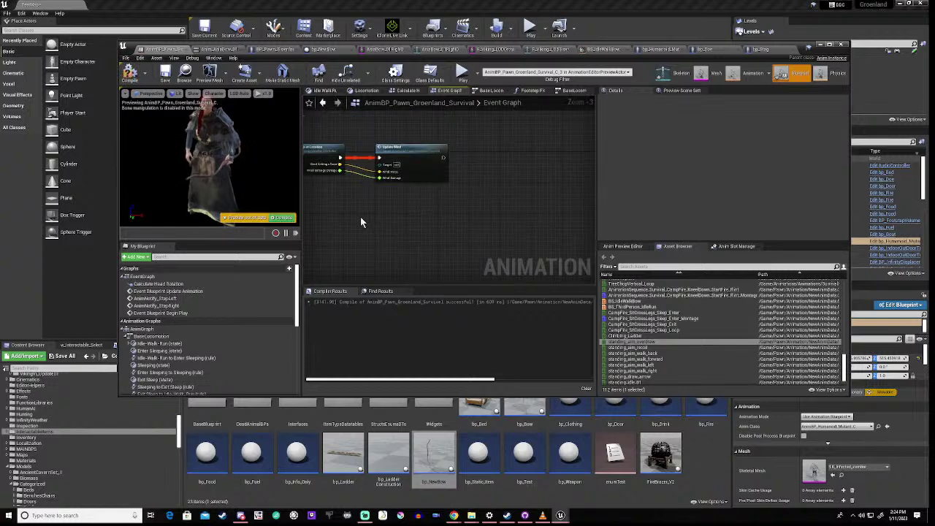
right_drag(360, 216, 377, 247)
right_click(516, 252)
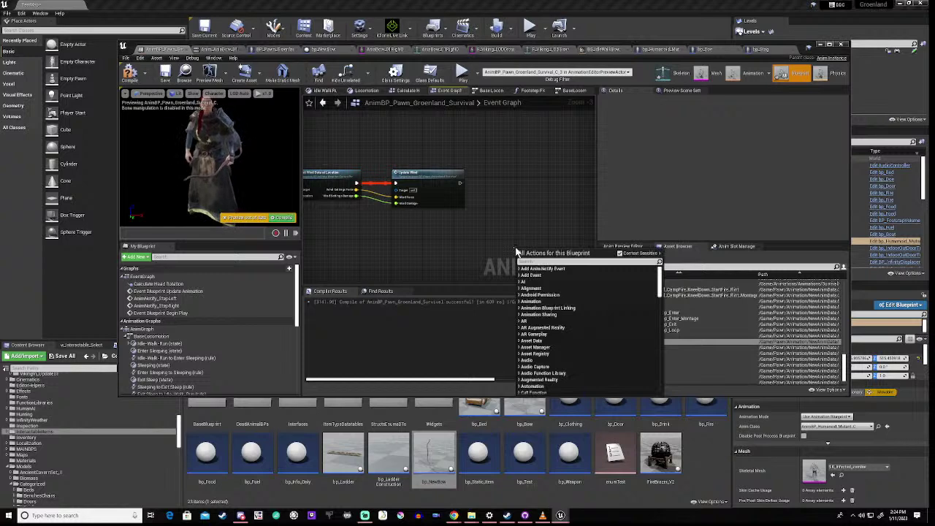
text(if)
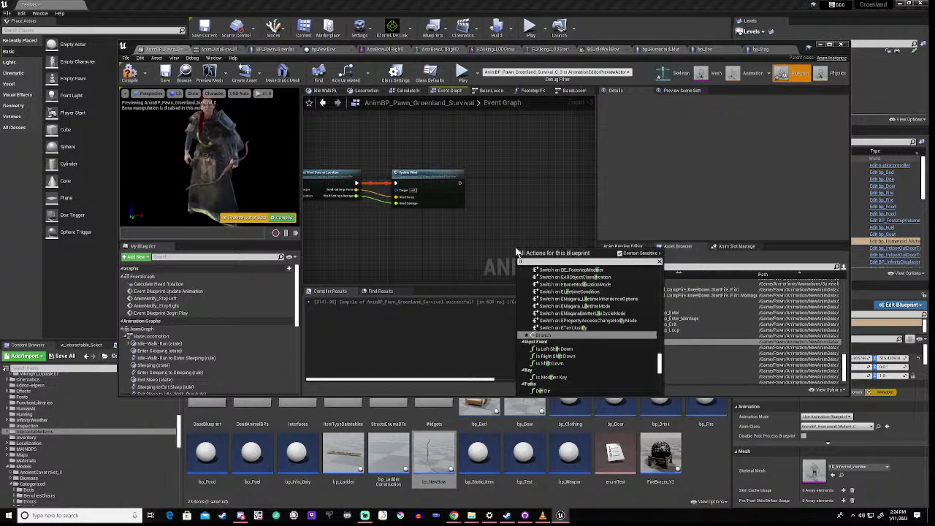
key(BackSpace)
key(BackSpace)
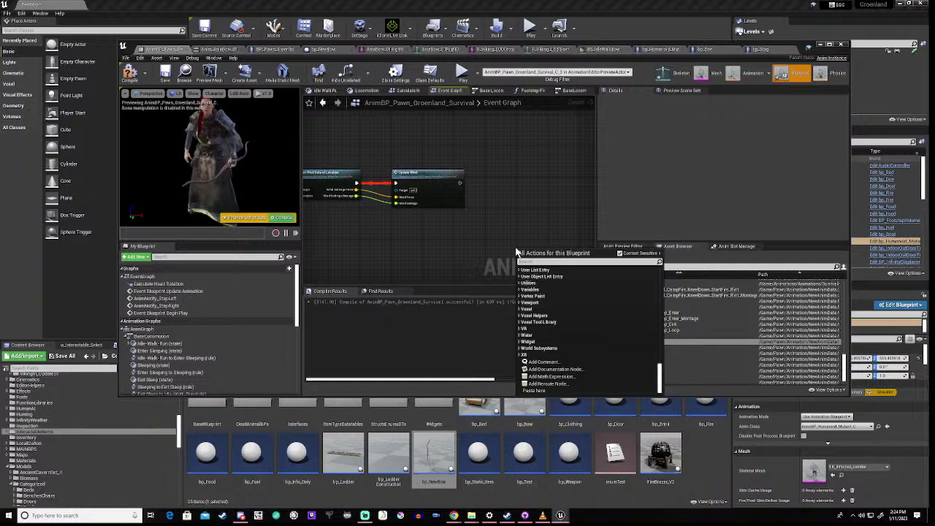
text(player)
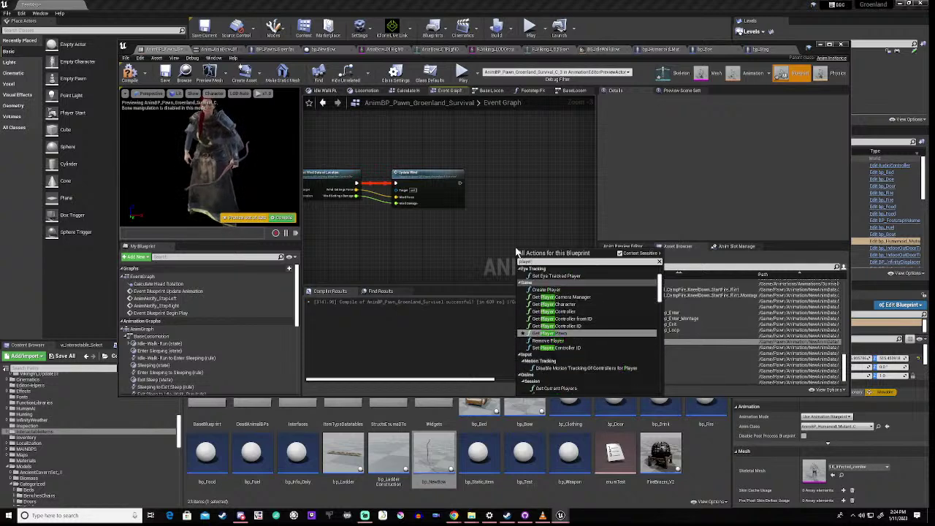
text( mode)
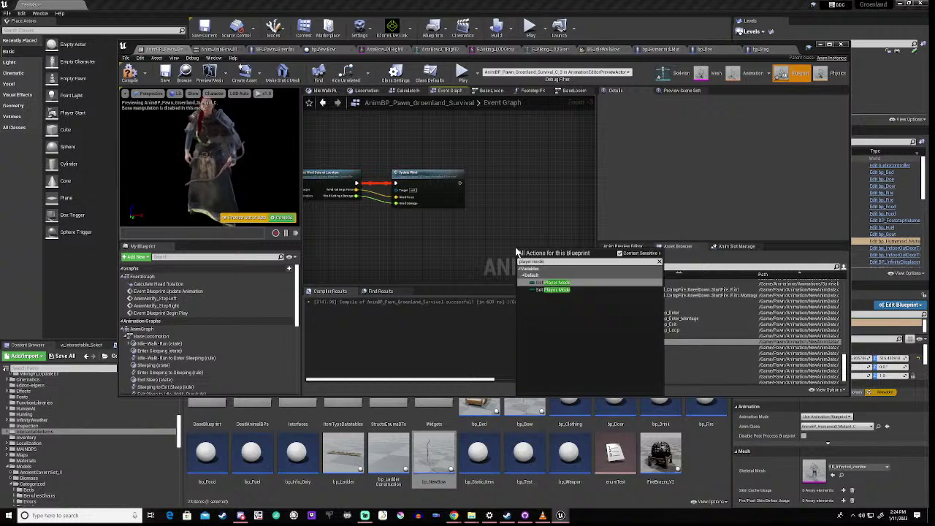
click(542, 282)
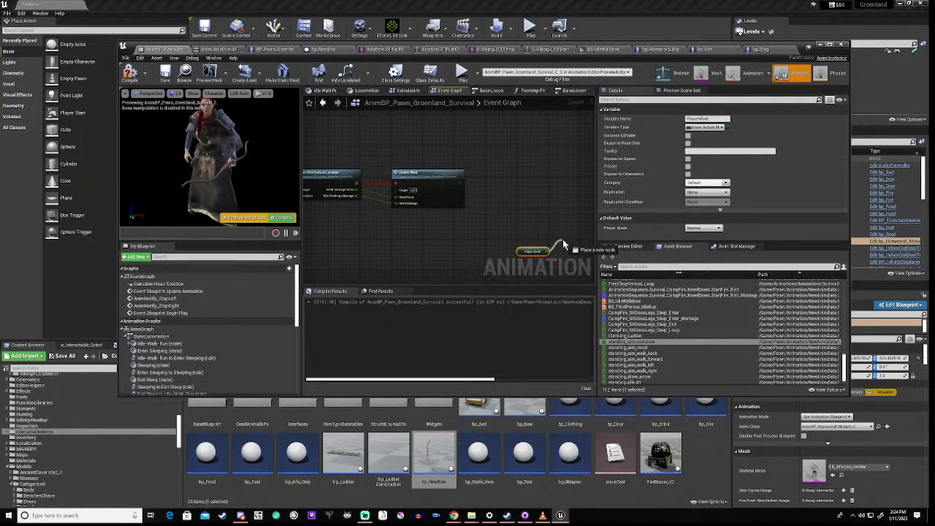
drag(563, 243, 563, 243)
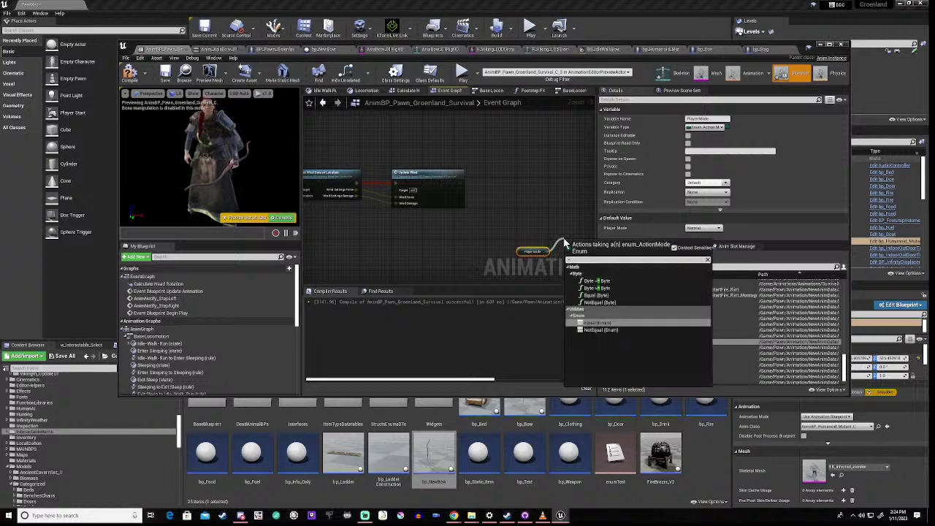
click(600, 324)
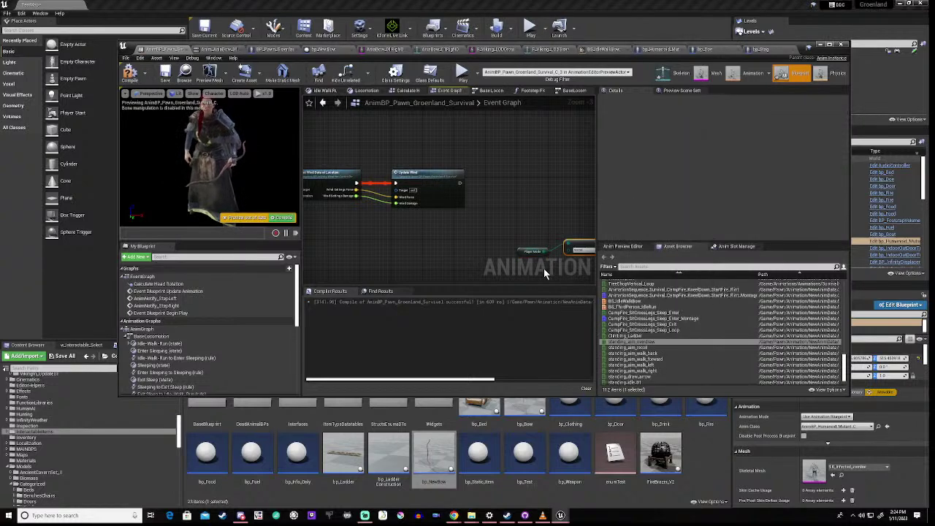
- Set the value compared with Player Mode in the Equal node to Hunting
right_drag(564, 267, 443, 262)
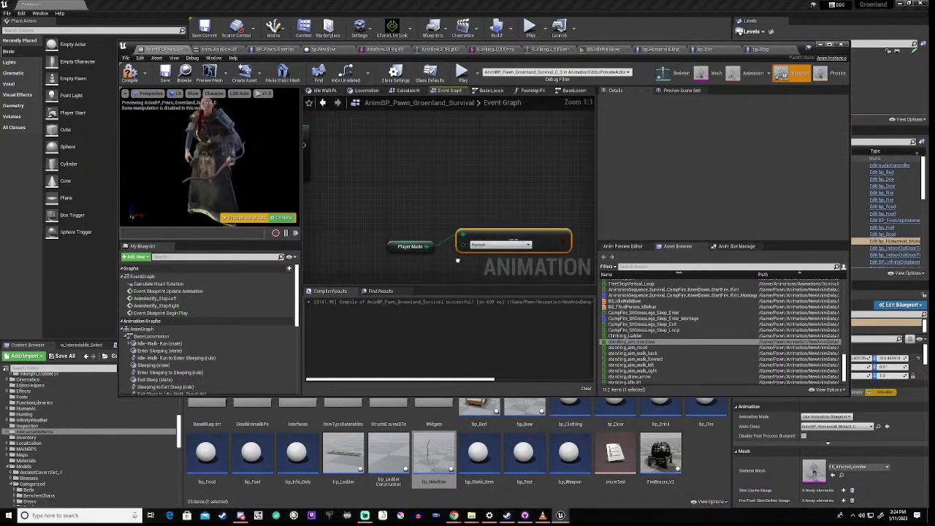
click(498, 246)
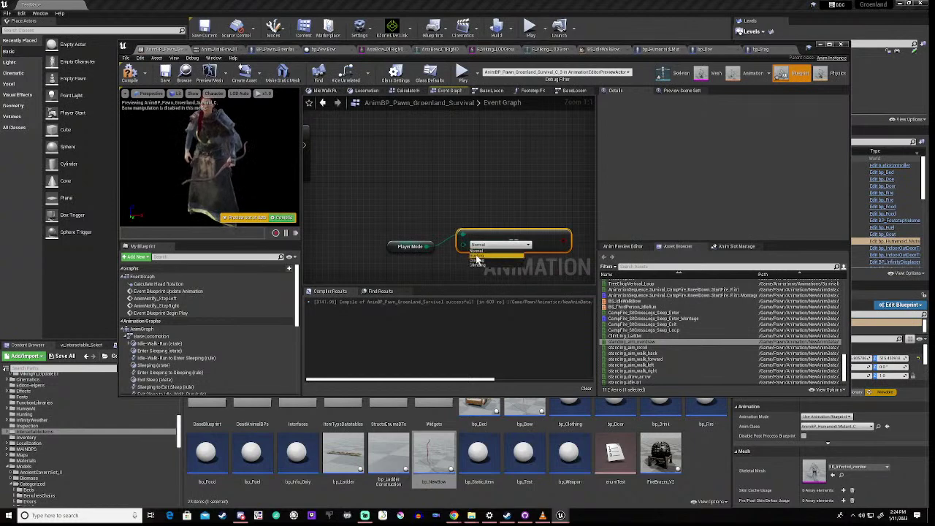
click(478, 257)
click(498, 245)
click(452, 253)
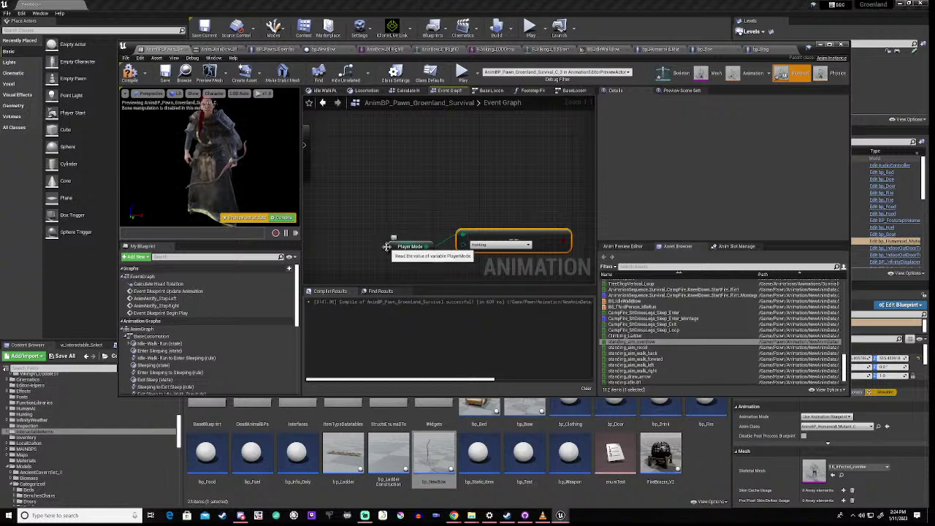
- Tuck the Player Mode getter under the Equal node and move both nodes closer to Update Wind
drag(389, 247, 463, 264)
drag(434, 223, 551, 271)
drag(562, 235, 476, 225)
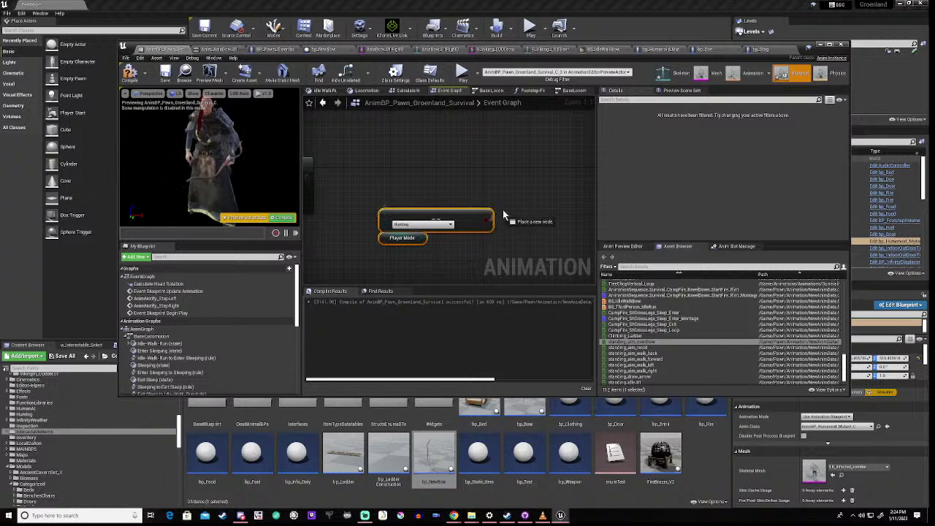
- Add a Branch driven by the Equal result, place it level with Update Wind, and connect Update Wind's execution output to it
drag(511, 209, 512, 210)
text(branch)
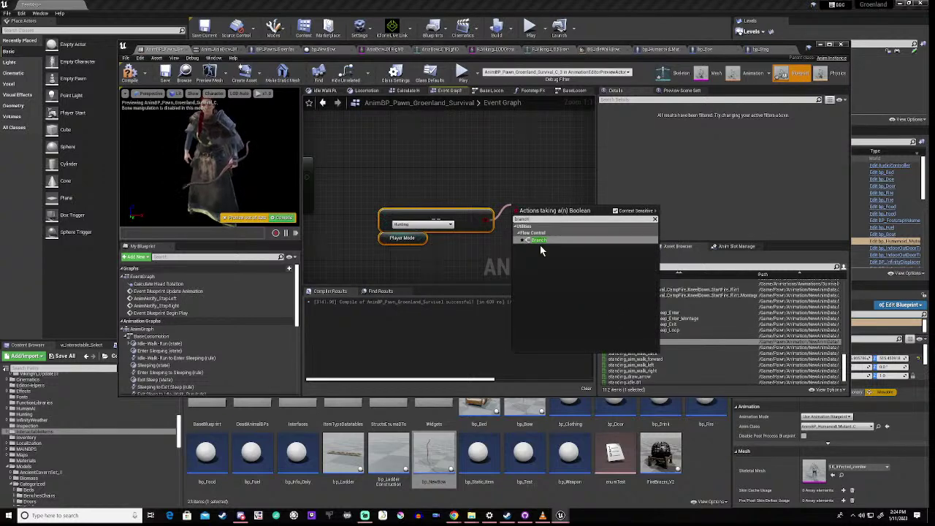
click(540, 243)
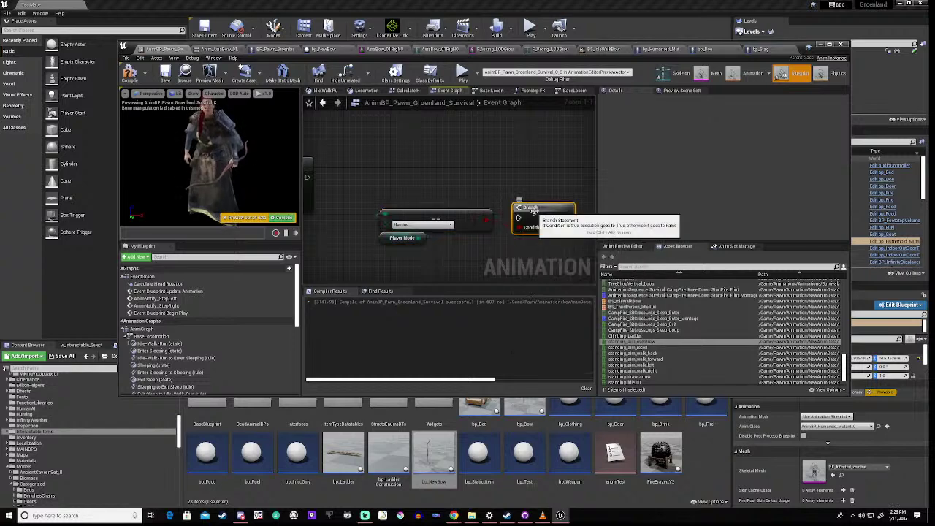
drag(534, 211, 520, 170)
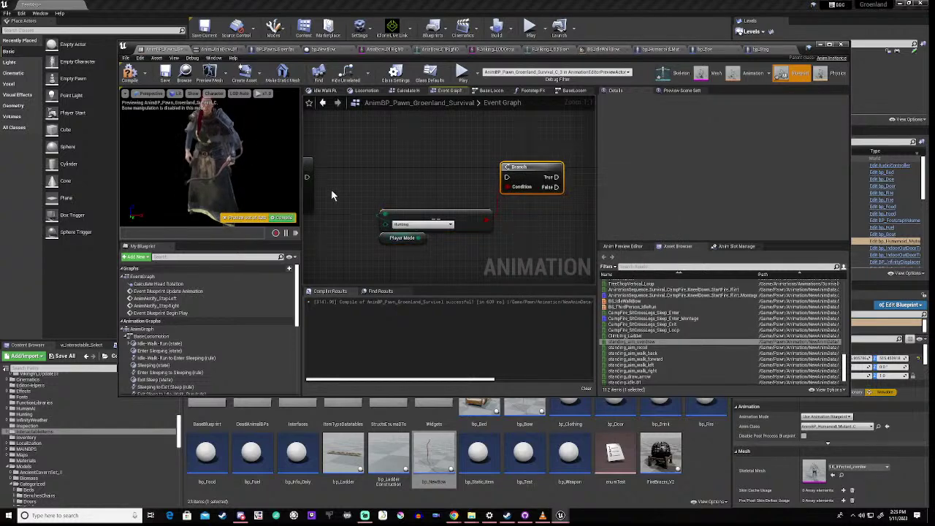
drag(307, 177, 519, 177)
scroll(509, 223, down, 2)
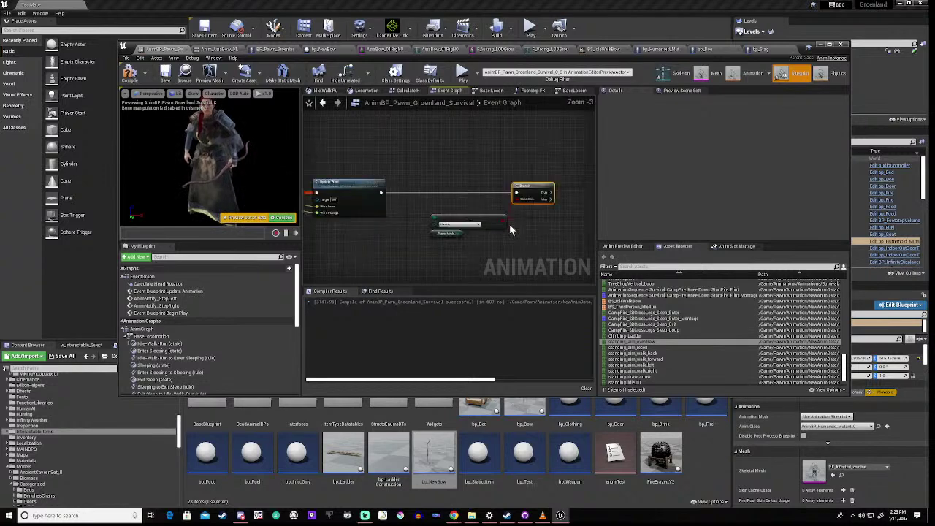
- Add a getter for the GroenlandPawn variable and place it below and to the right of the Branch
scroll(176, 334, down, 6)
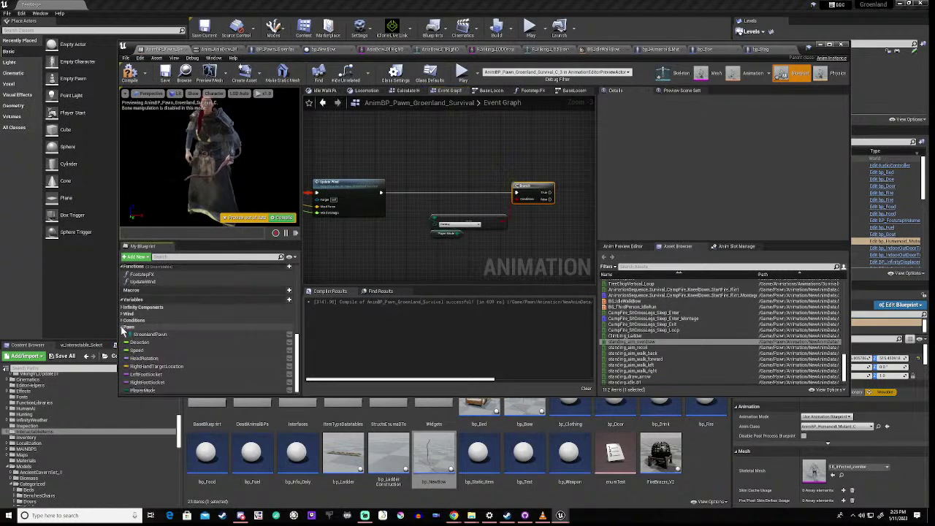
drag(145, 338, 336, 312)
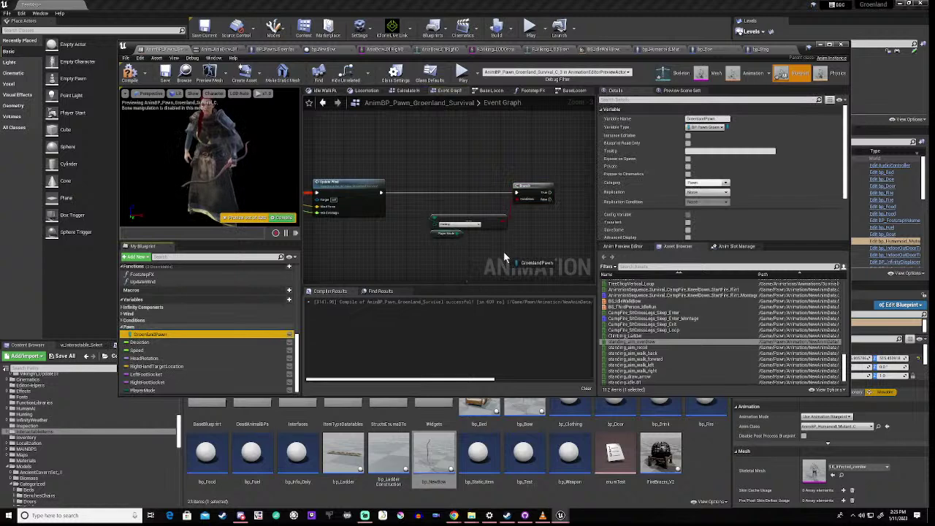
drag(503, 254, 503, 256)
click(526, 261)
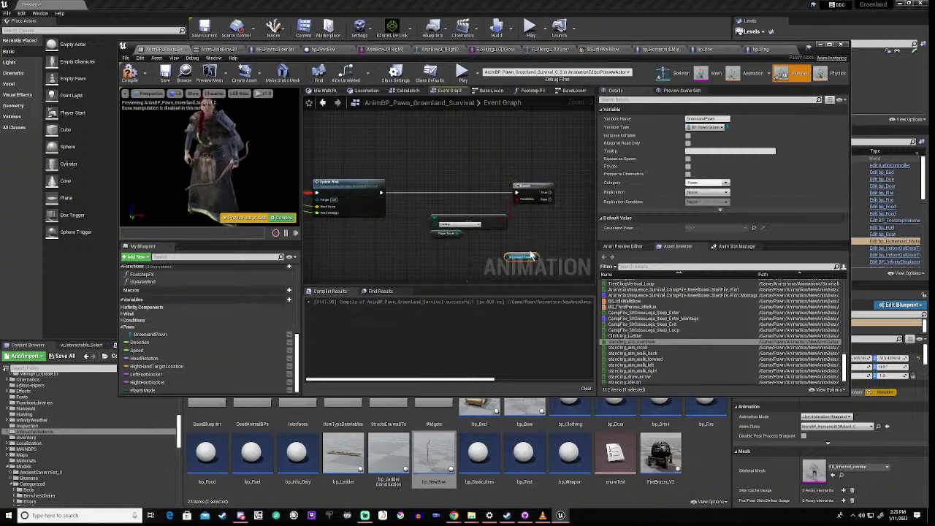
right_drag(530, 255, 463, 243)
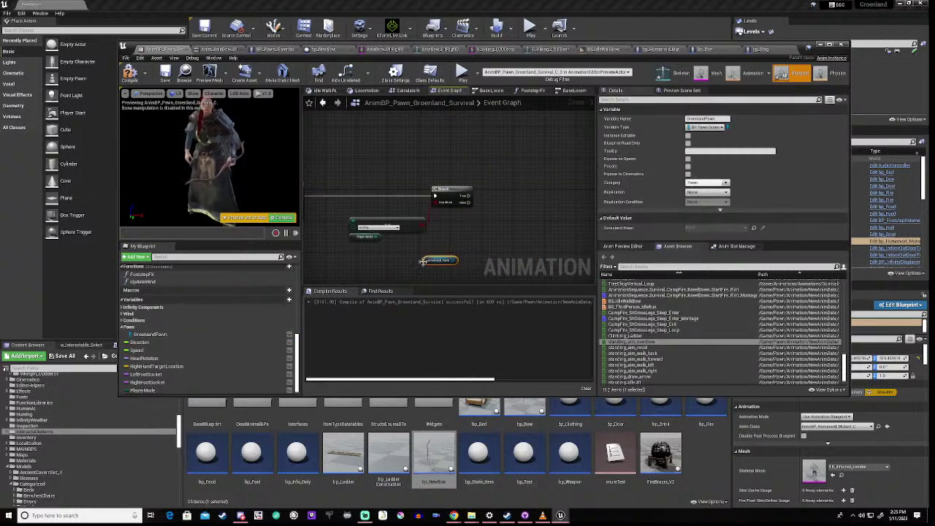
drag(423, 261, 499, 240)
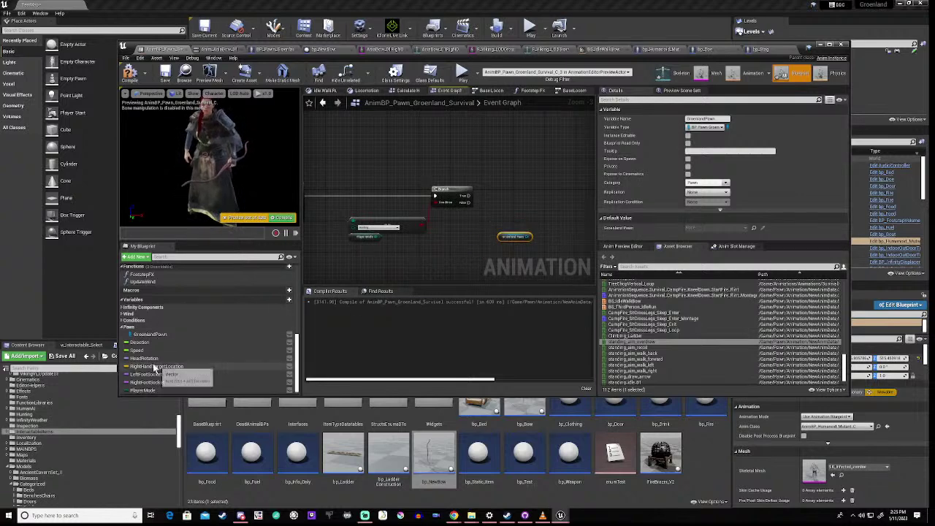
- Add a Speed getter near the Branch and connect its output to a float > float comparison
drag(136, 350, 358, 275)
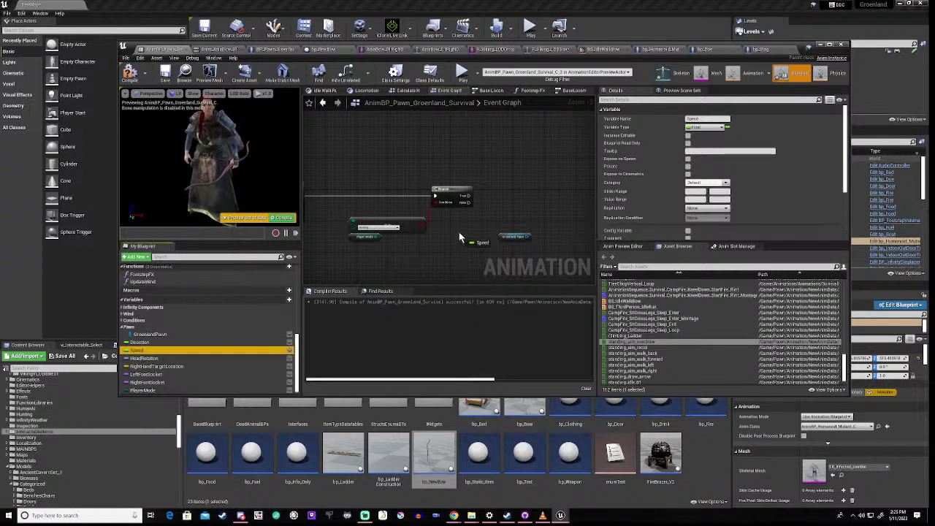
drag(458, 233, 460, 232)
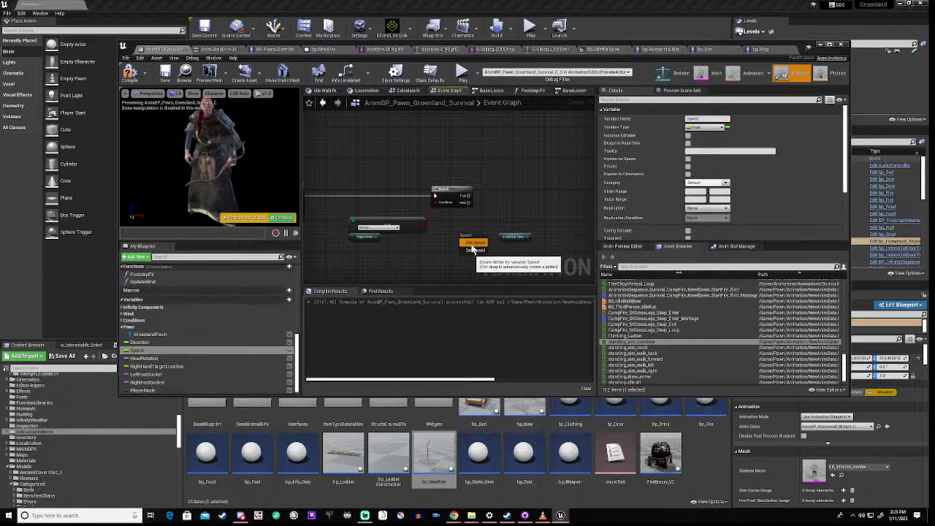
click(471, 244)
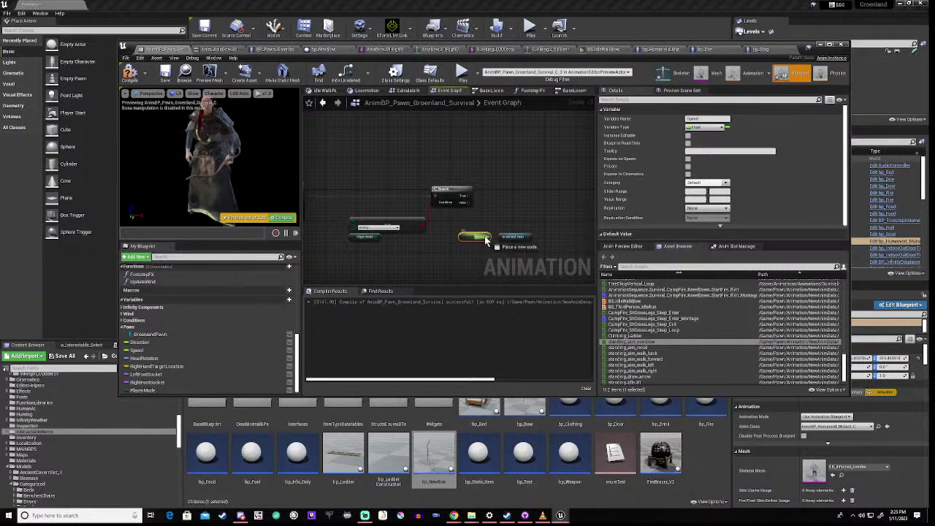
drag(488, 236, 505, 220)
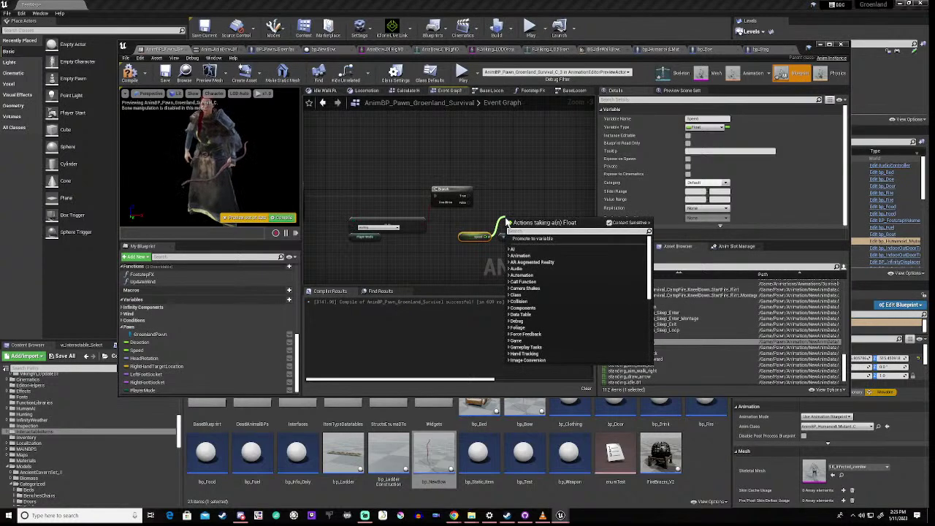
text(*)
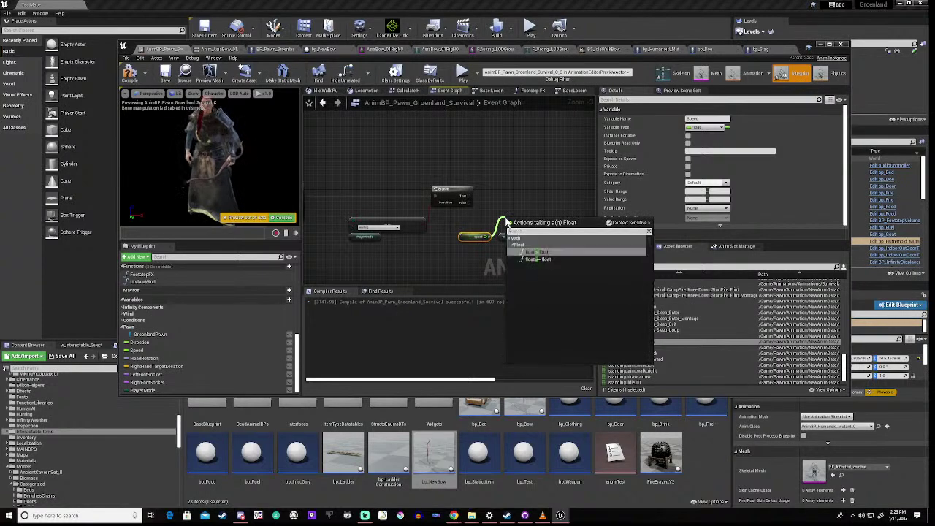
click(533, 252)
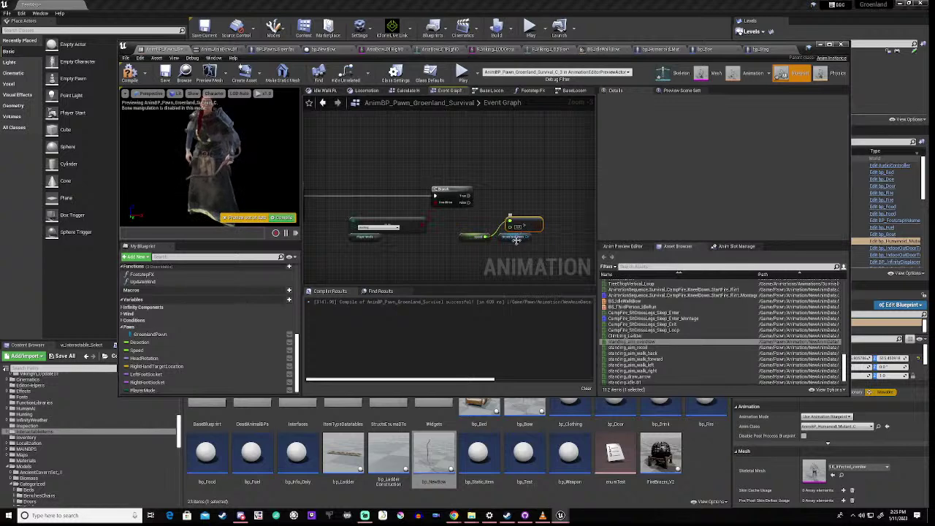
right_drag(520, 235, 447, 266)
drag(453, 242, 455, 234)
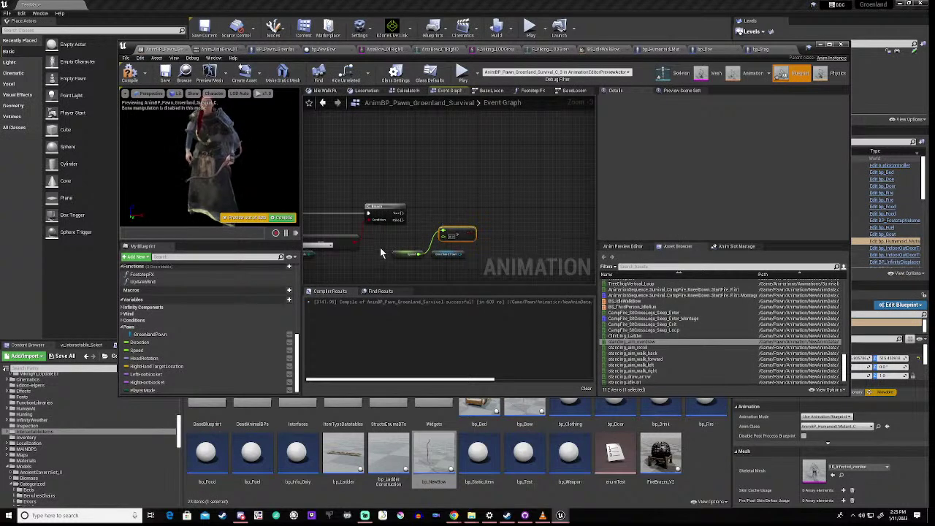
- Add an AND Boolean node fed by the result of the Hunting comparison
right_drag(380, 250, 393, 259)
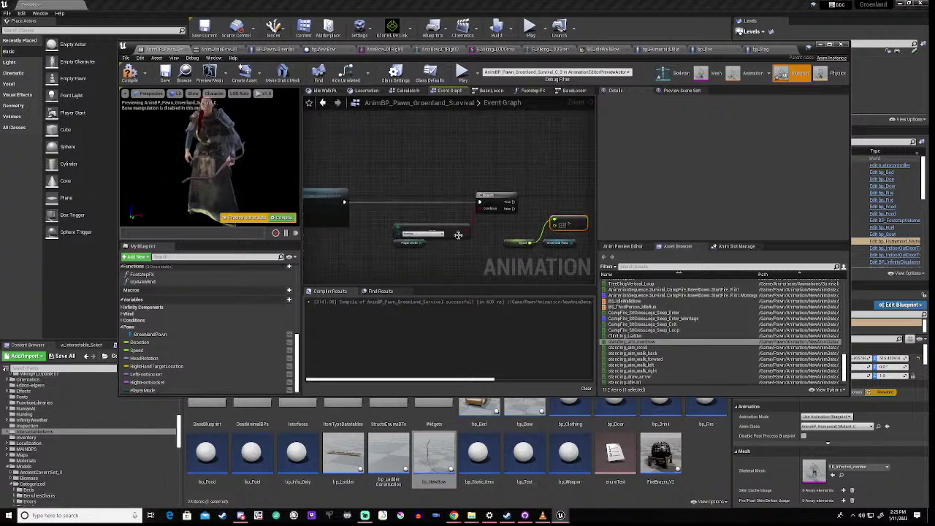
drag(469, 233, 481, 250)
text(and)
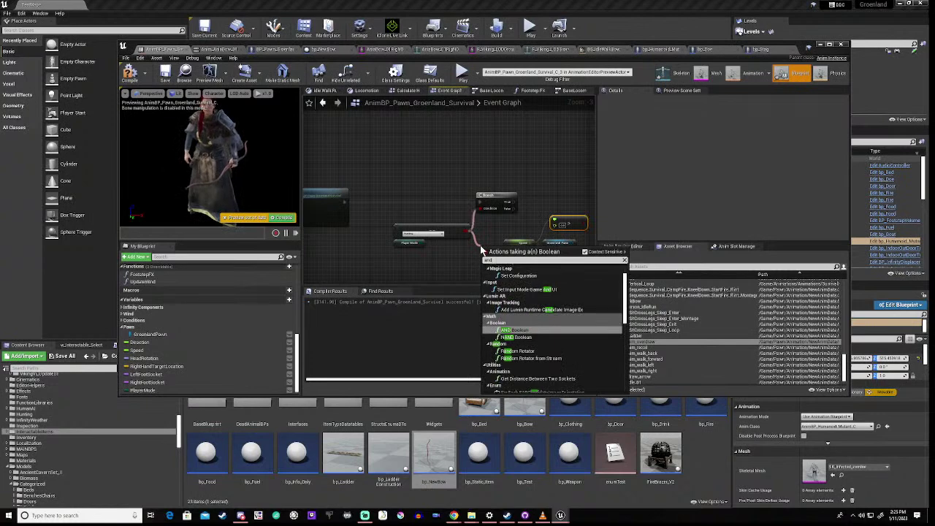
click(515, 330)
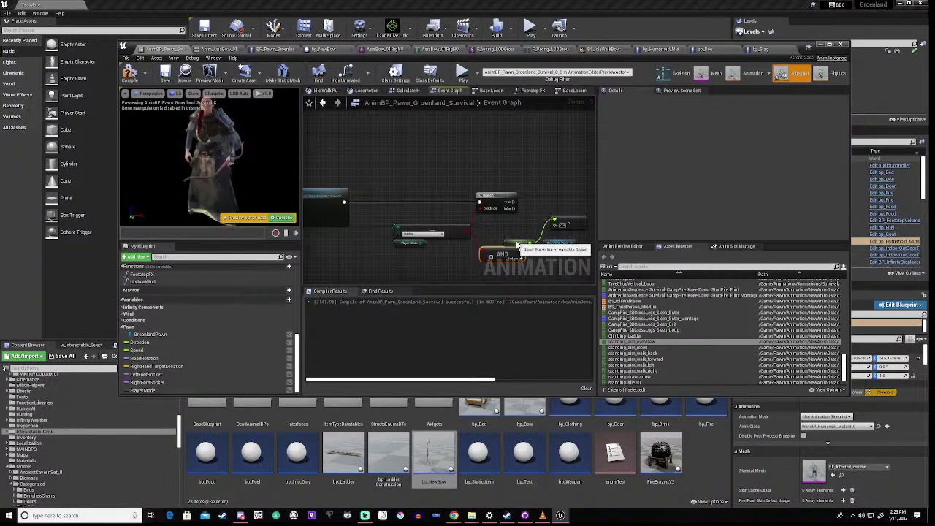
- Connect the Speed comparison to the AND node's second input and wire the AND result to the Branch's Condition, placing AND beneath Branch
click(517, 245)
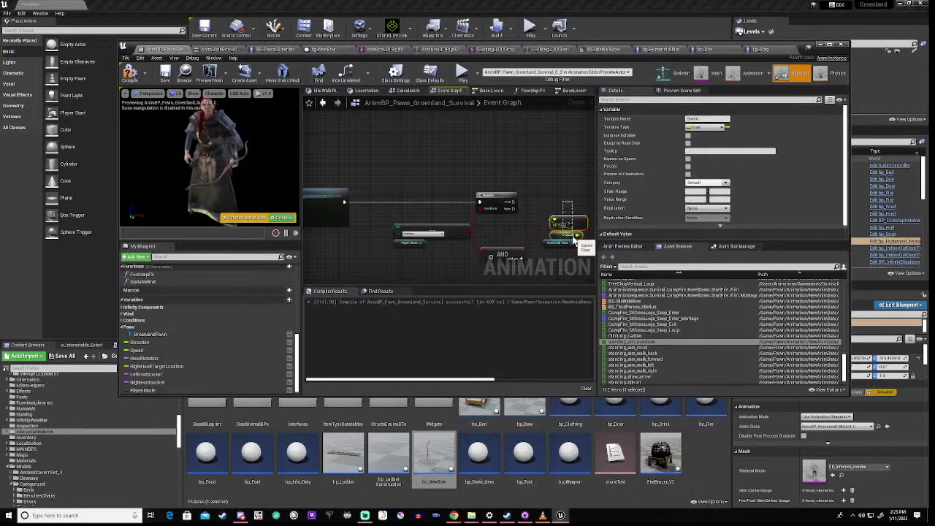
click(564, 234)
drag(561, 238, 480, 210)
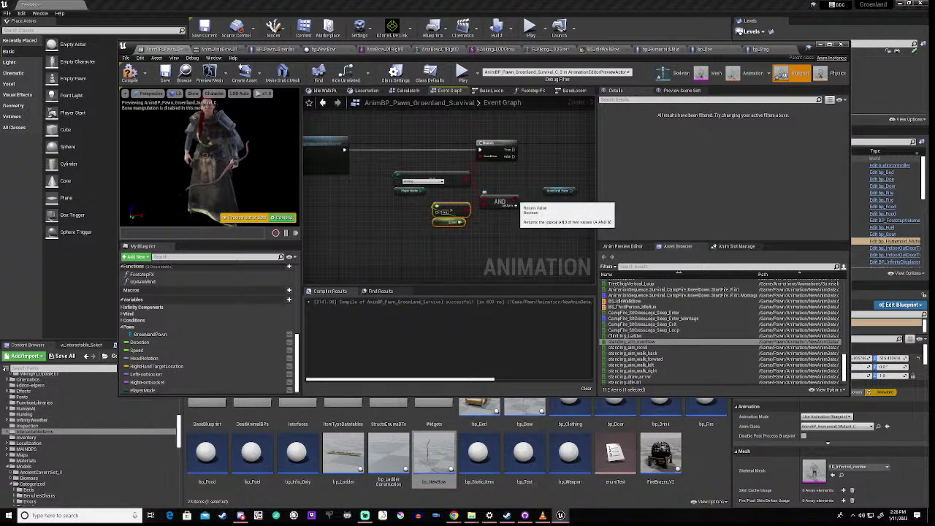
drag(468, 179, 480, 156)
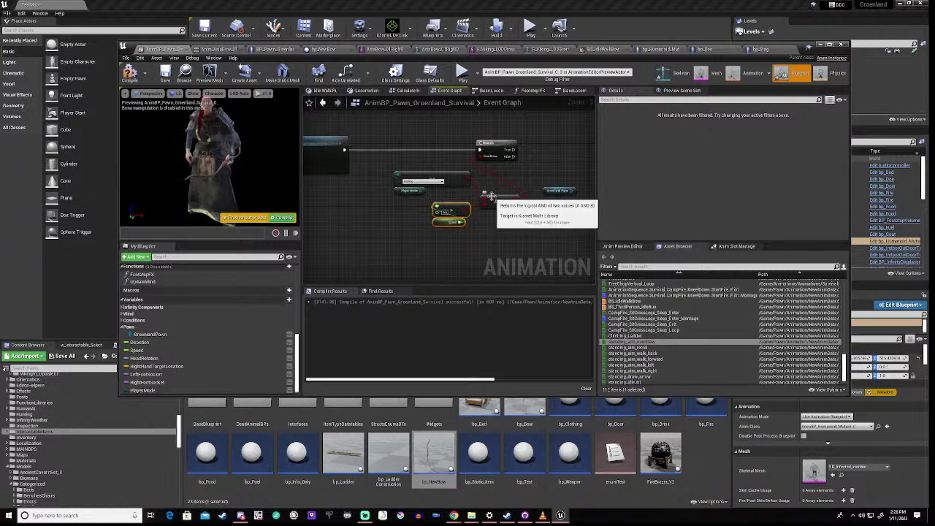
drag(489, 197, 489, 170)
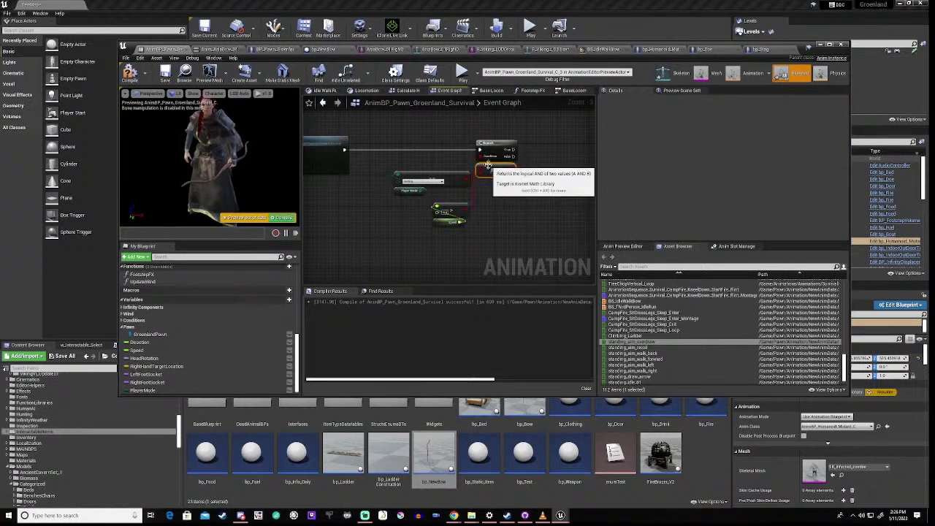
- Align the Player Mode and Speed comparison groups in a neat stack between Update Wind and the AND node
scroll(489, 195, down, 3)
right_drag(493, 209, 383, 247)
scroll(436, 229, up, 5)
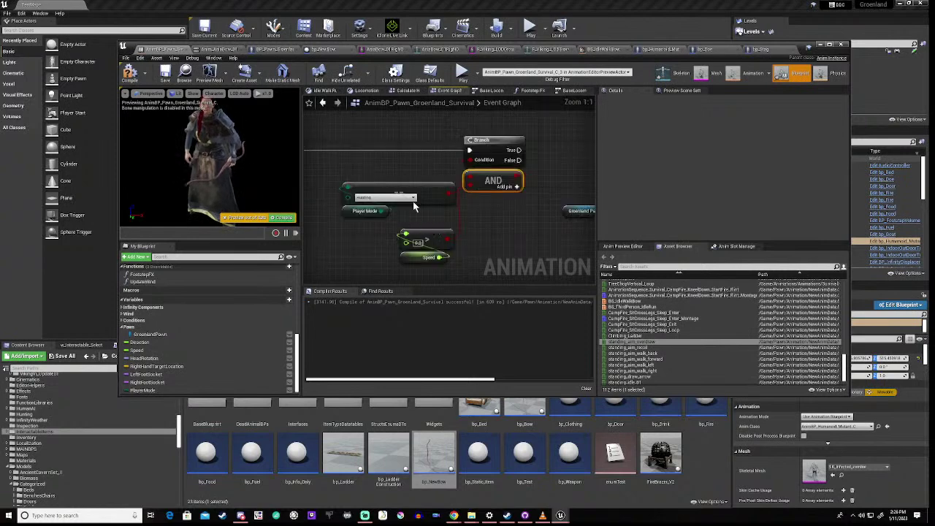
mouse_move(428, 204)
mouse_down()
mouse_move(417, 210)
mouse_move(434, 198)
mouse_up()
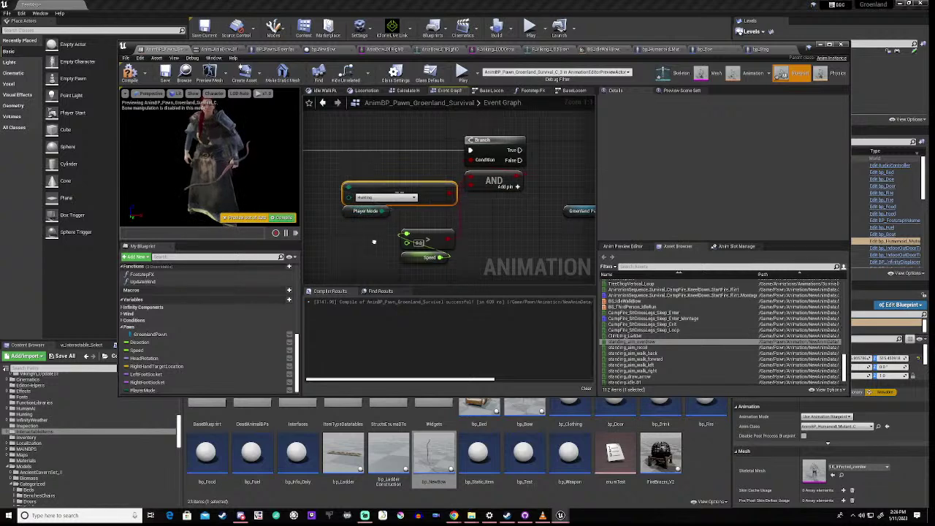
right_drag(372, 246, 430, 240)
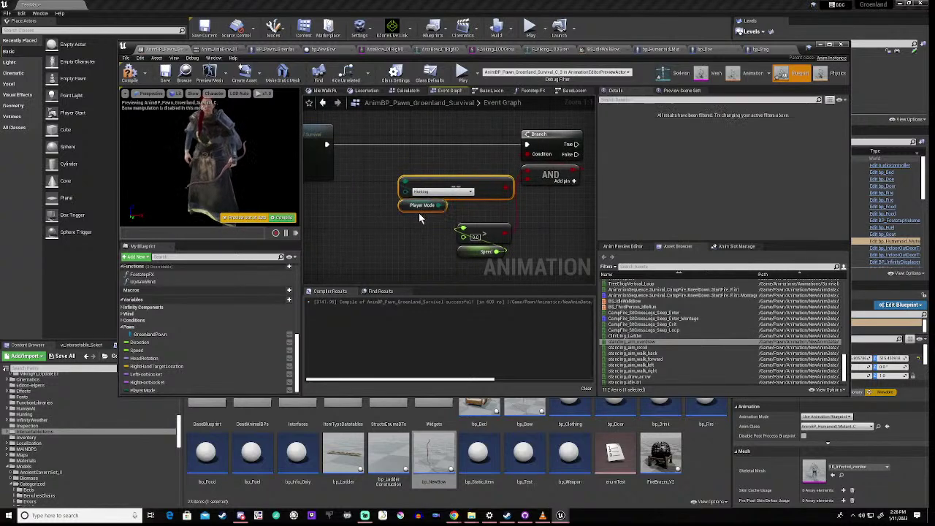
ctrl+click(424, 206)
drag(439, 182, 428, 164)
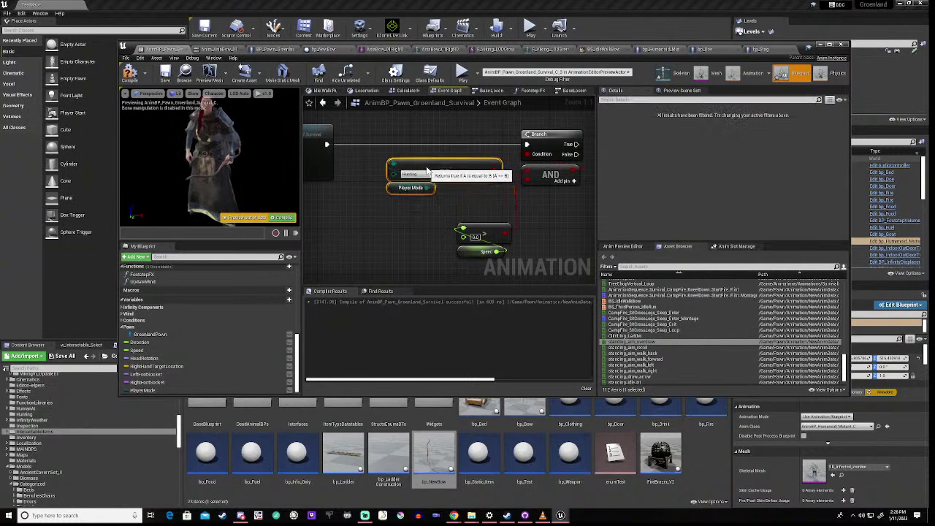
drag(447, 217, 399, 238)
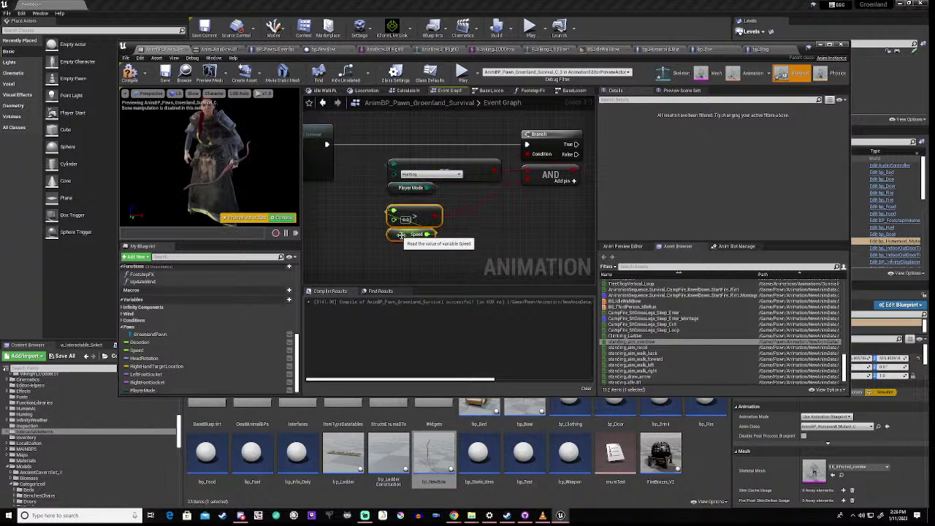
click(488, 217)
- Compile the pawn's animation blueprint with the new Hunting and Speed condition
scroll(489, 216, down, 3)
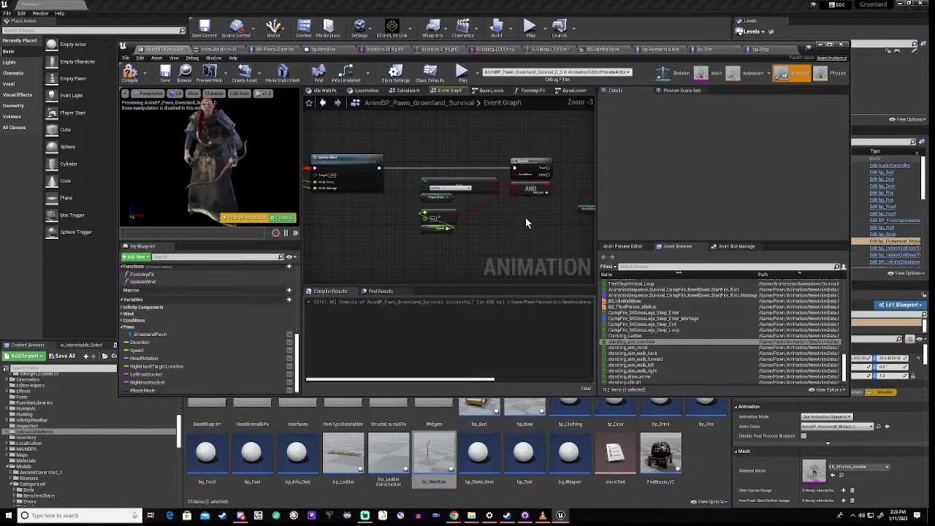
right_drag(525, 223, 420, 227)
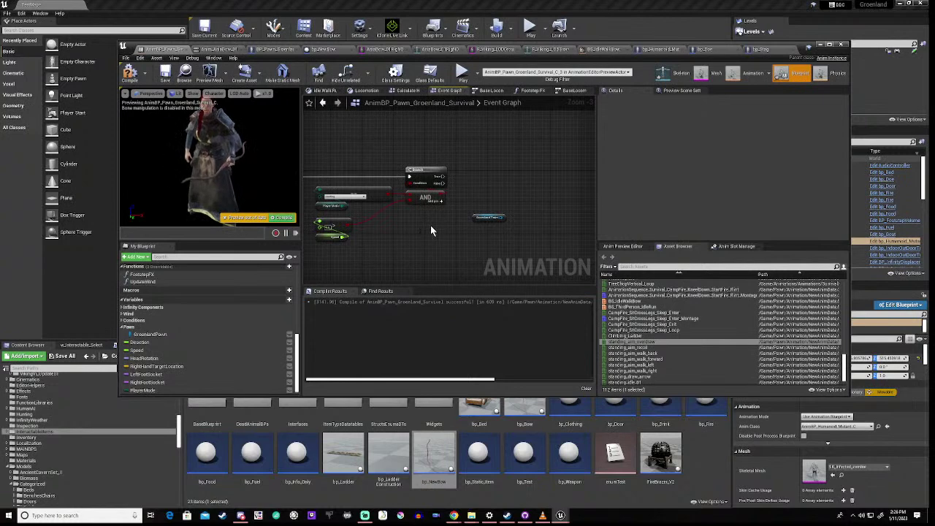
click(130, 73)
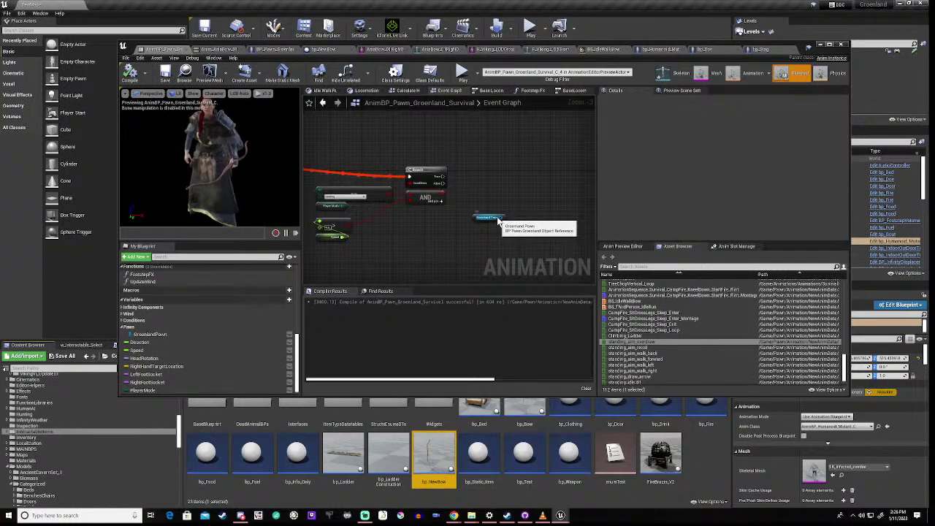
- Find the Pawn folder in the project's content folders and open it
scroll(47, 461, down, 3)
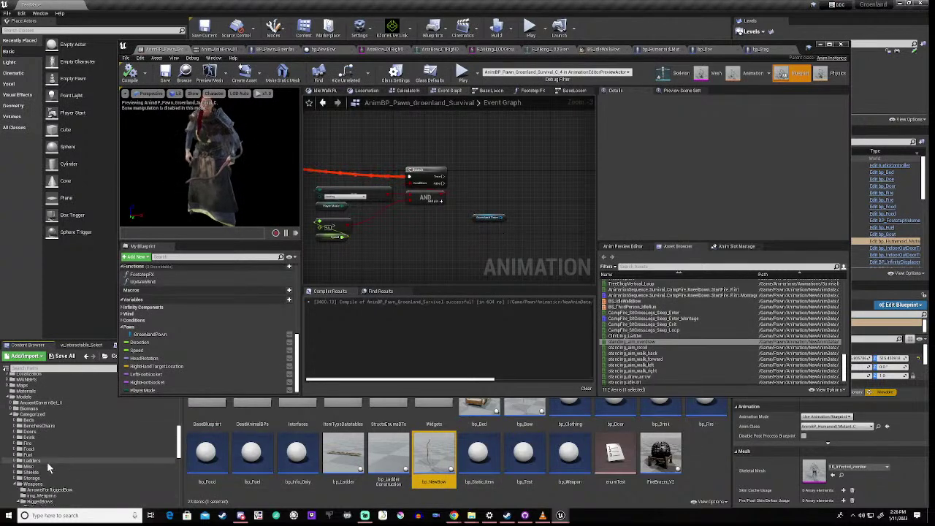
scroll(47, 462, down, 2)
drag(180, 439, 180, 483)
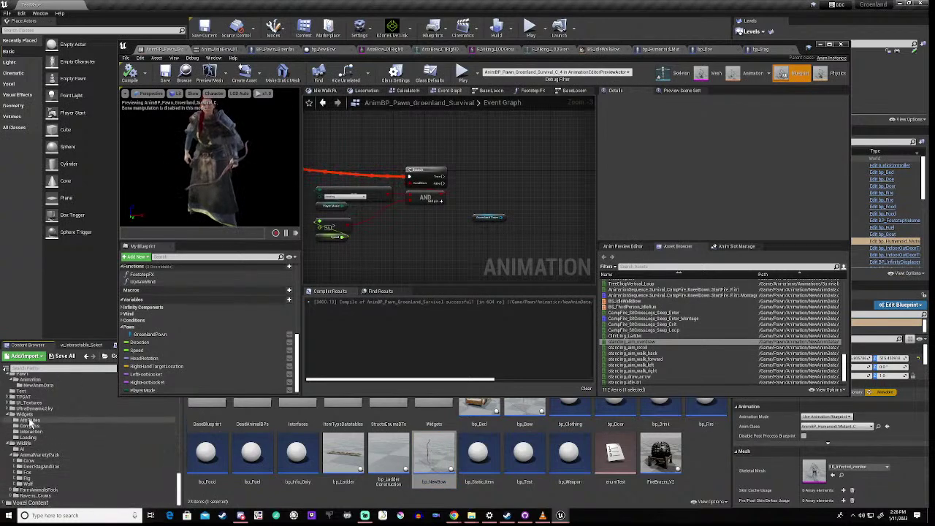
scroll(32, 420, up, 2)
click(32, 408)
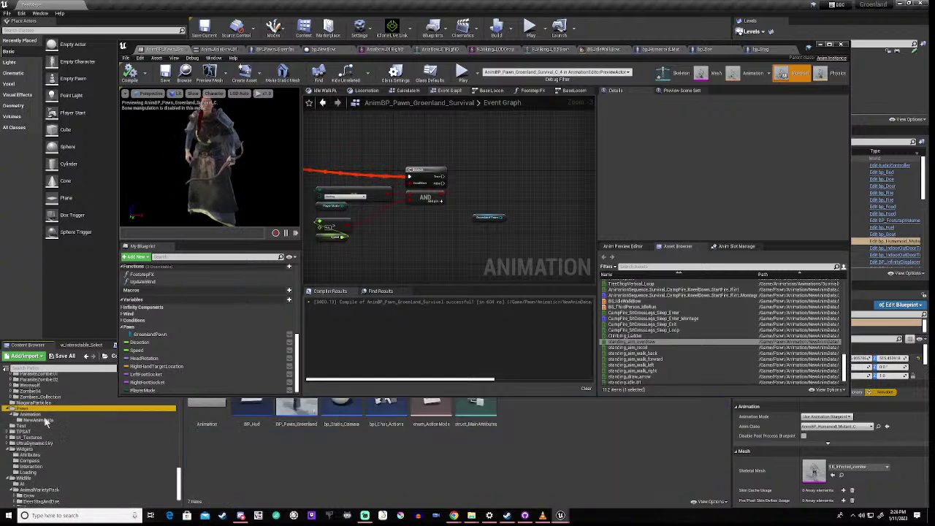
- Open the BP_Pawn_Groenland blueprint from the Pawn folder and add a Boolean variable named Bow
double_click(296, 407)
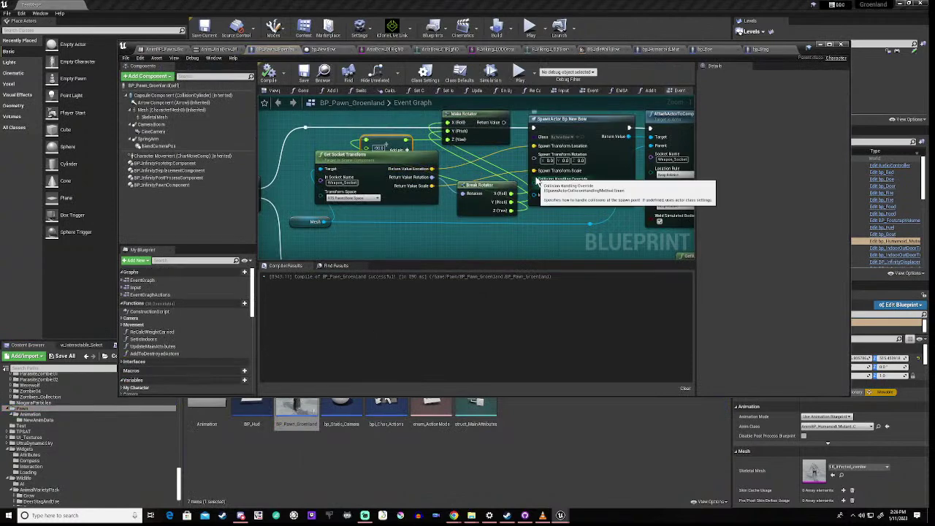
scroll(537, 179, down, 5)
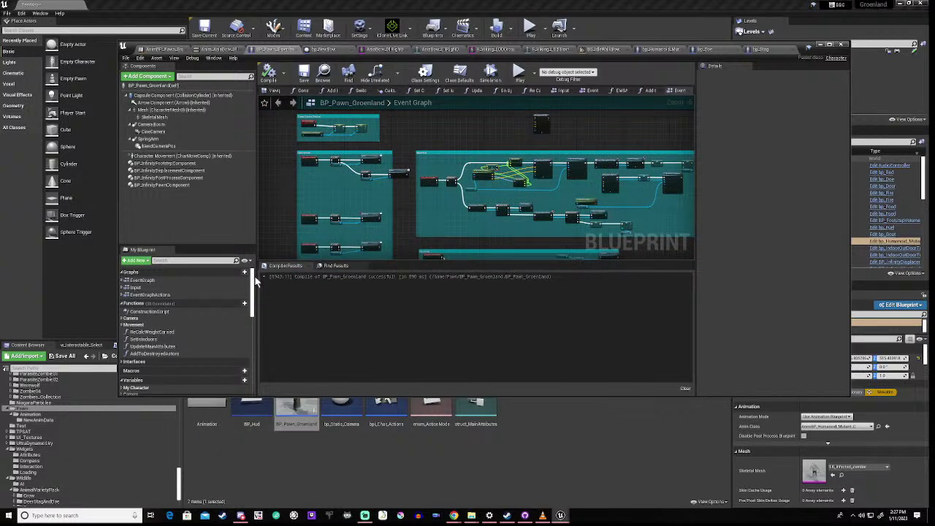
drag(252, 278, 250, 326)
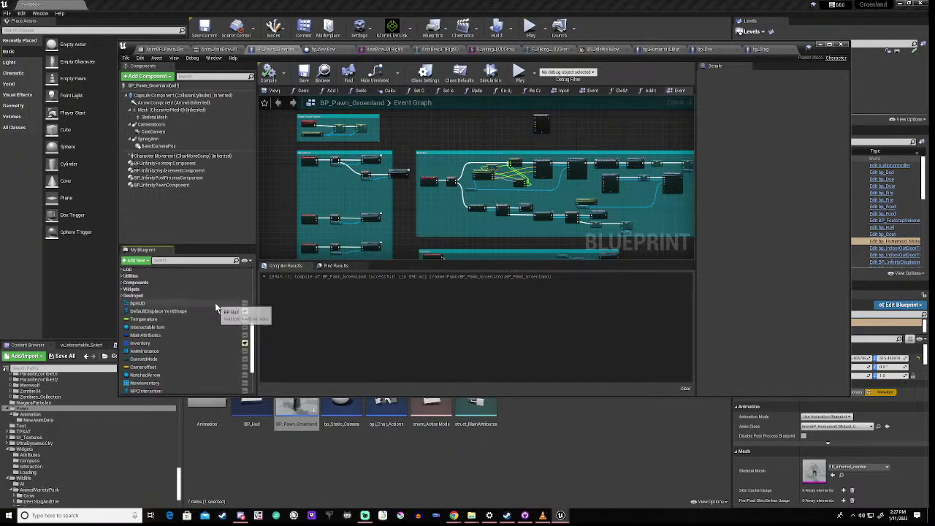
scroll(214, 303, up, 2)
scroll(215, 302, up, 3)
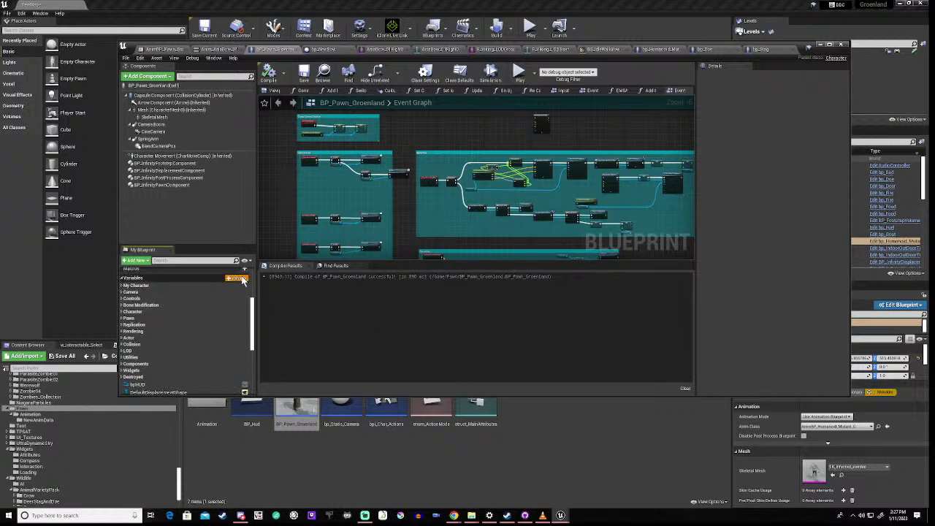
click(242, 281)
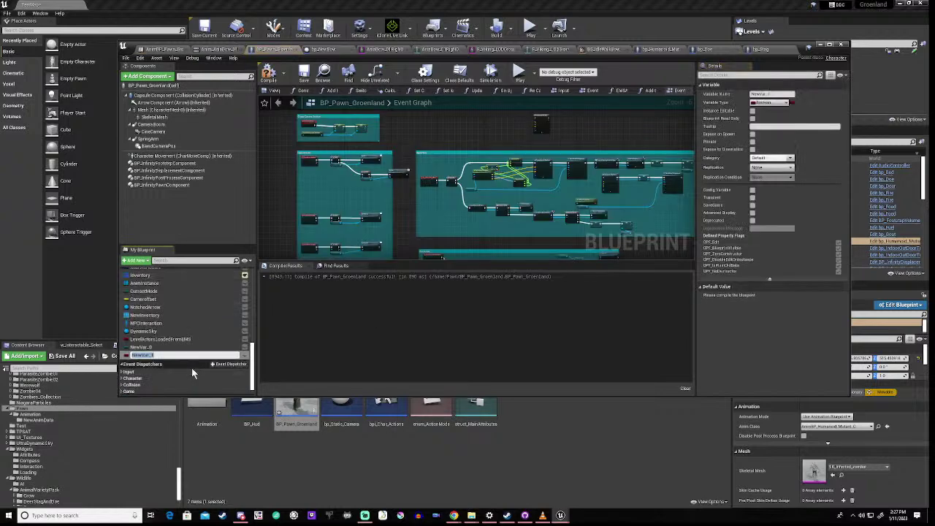
text(IsNew)
key(Return)
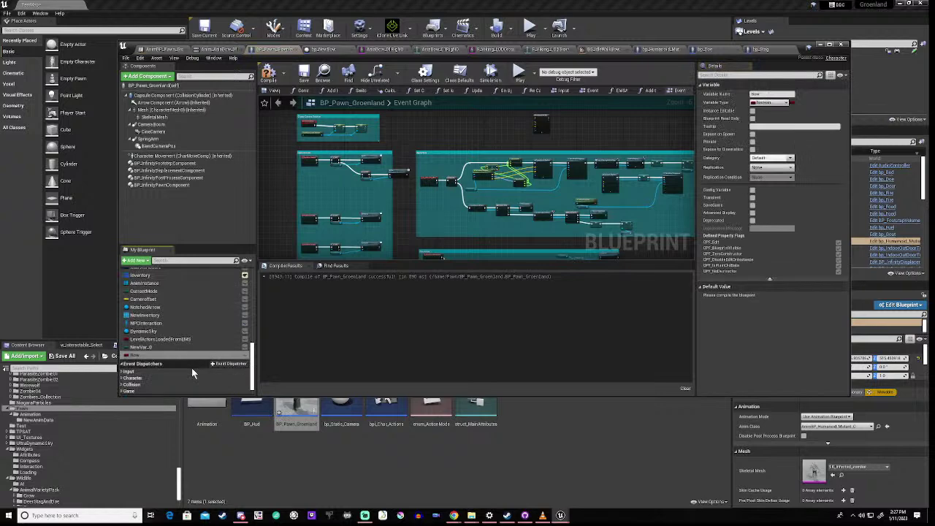
- Change the Bow variable's type to a Bp New Bow object reference
click(763, 105)
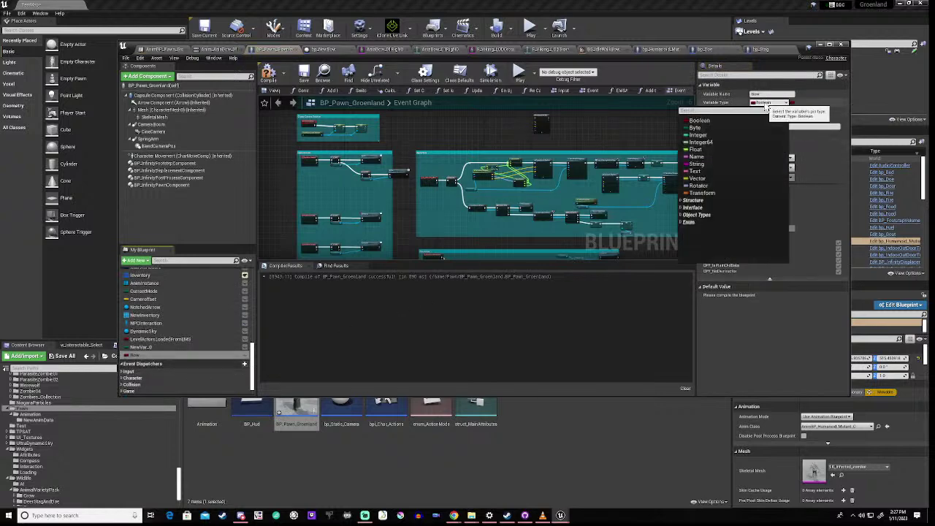
click(721, 199)
scroll(721, 198, down, 3)
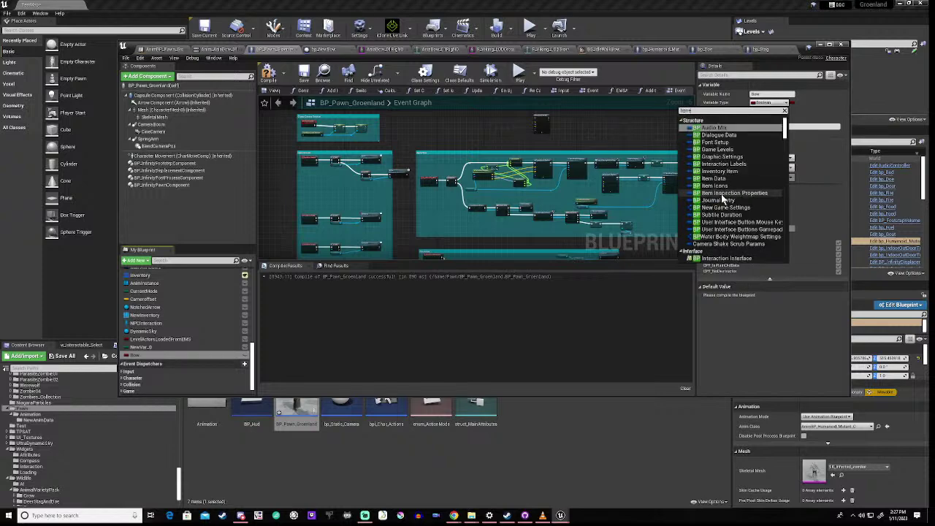
text(new)
mouse_move(740, 144)
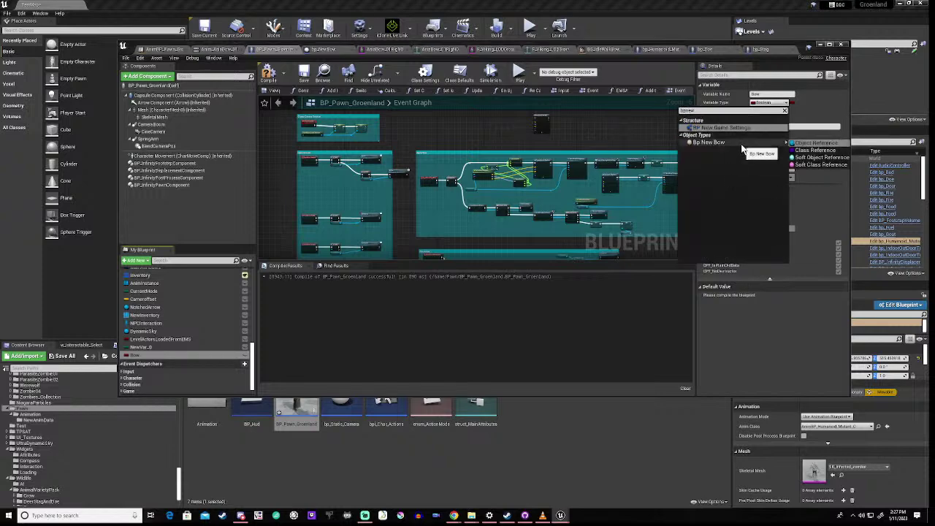
click(816, 142)
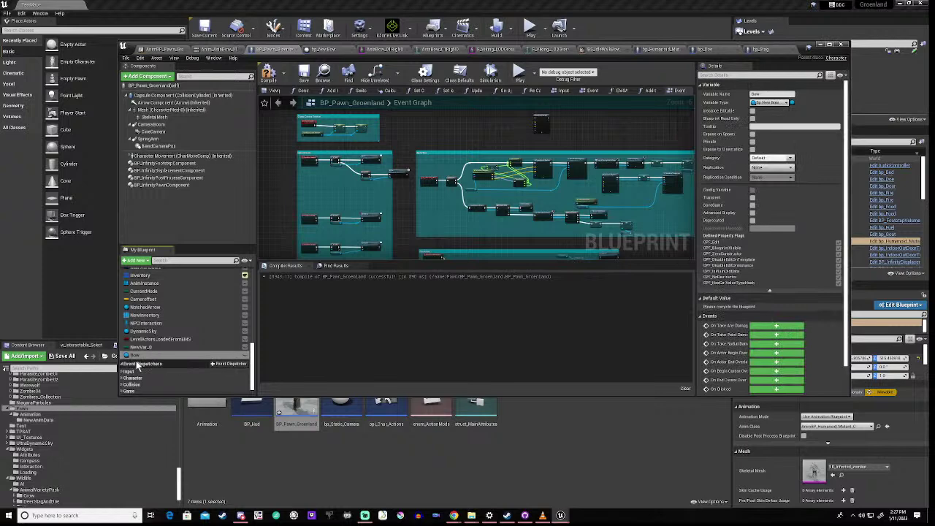
scroll(564, 175, up, 5)
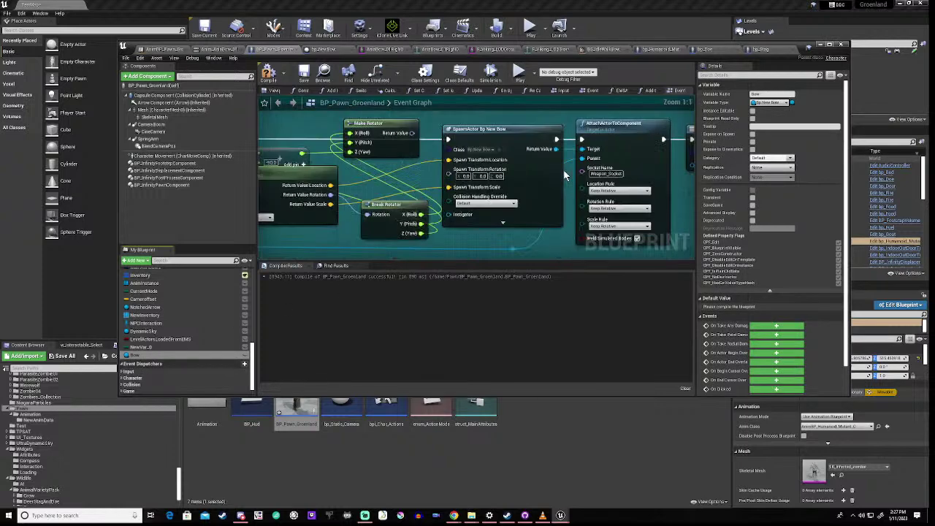
scroll(562, 170, down, 3)
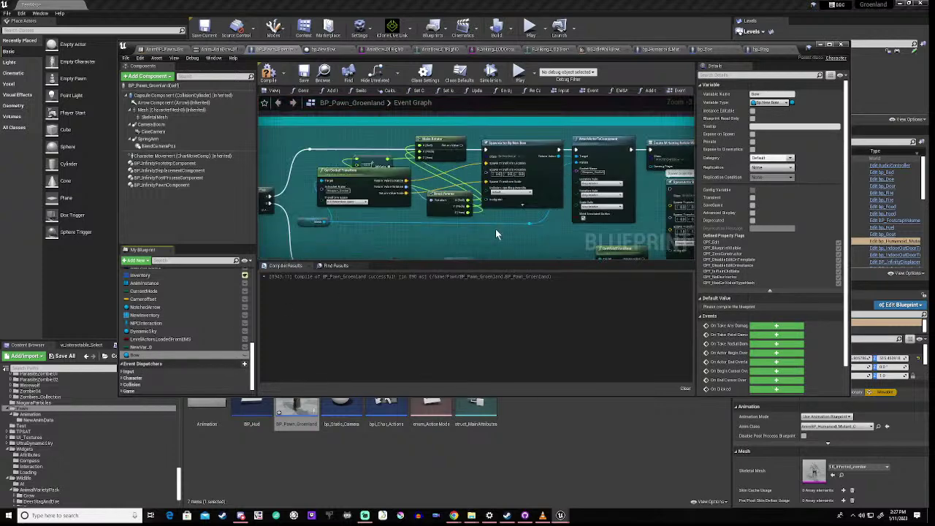
scroll(495, 229, down, 1)
mouse_move(493, 225)
right_down()
mouse_move(480, 116)
mouse_move(495, 178)
mouse_move(493, 212)
mouse_move(480, 214)
right_up()
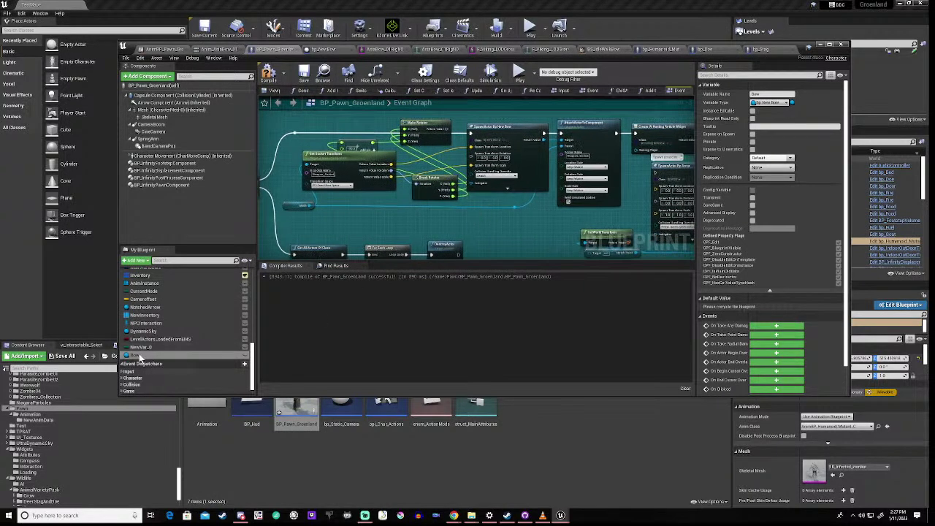
drag(141, 356, 512, 236)
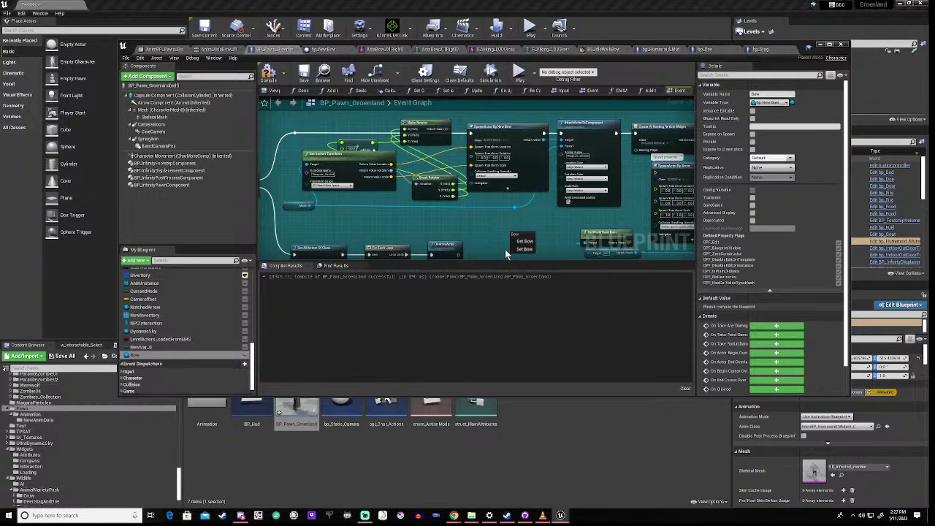
click(523, 242)
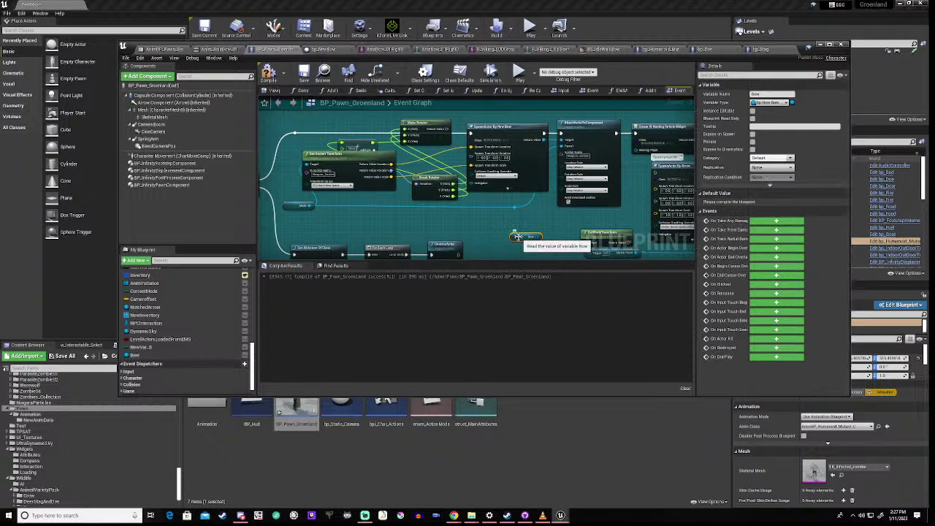
key(Delete)
- Add a Set node for the Bow variable in the empty space below the SpawnActor Bp New Bow node
click(142, 354)
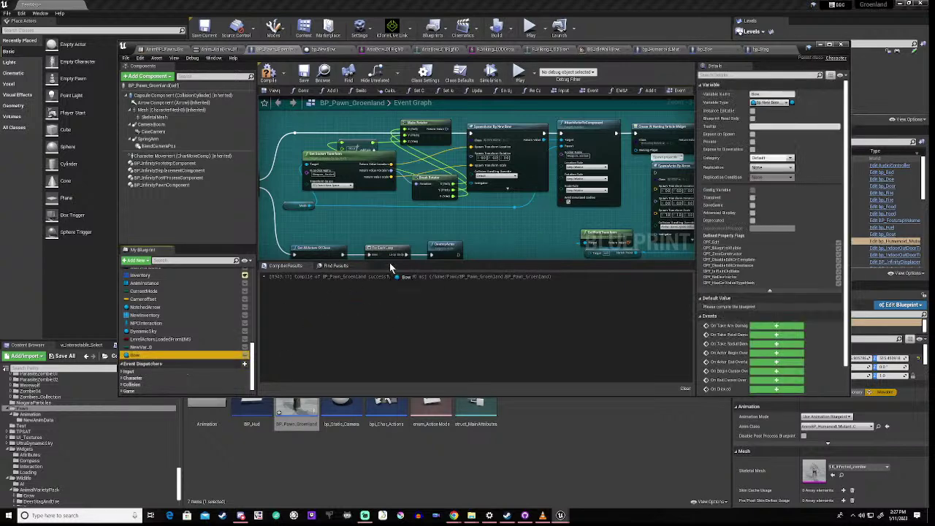
click(495, 231)
click(511, 256)
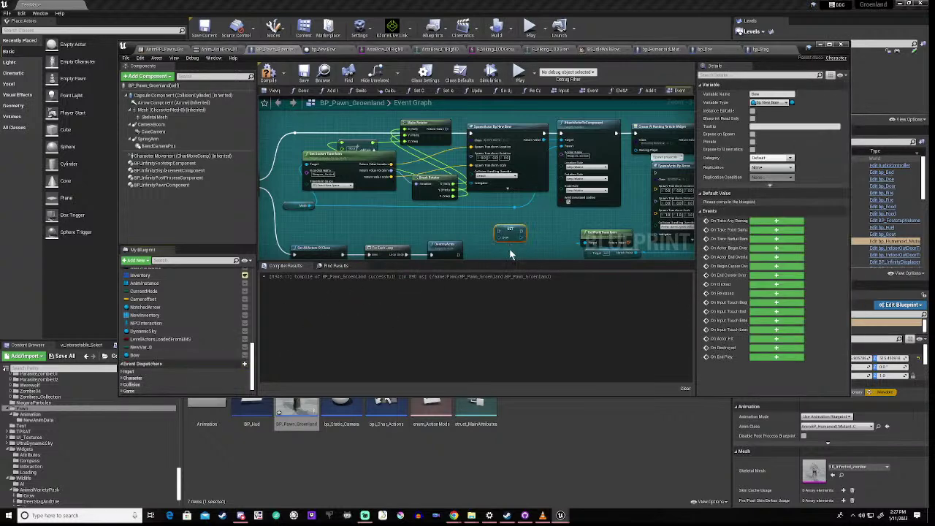
- Duplicate the Set Bow node and place the copy between the lower branch's For Each Loop and Get All Widgets Of Class nodes
right_drag(509, 252, 507, 209)
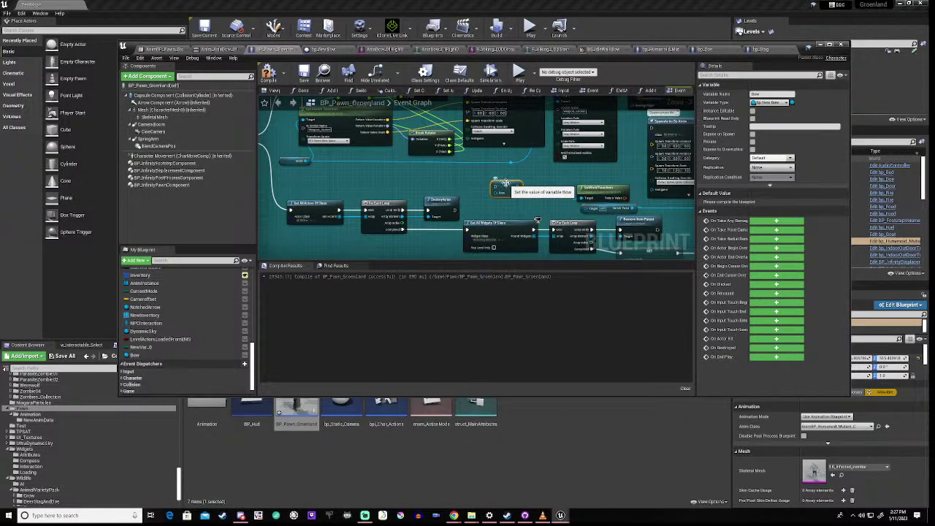
key(ctrl+c)
key(ctrl+v)
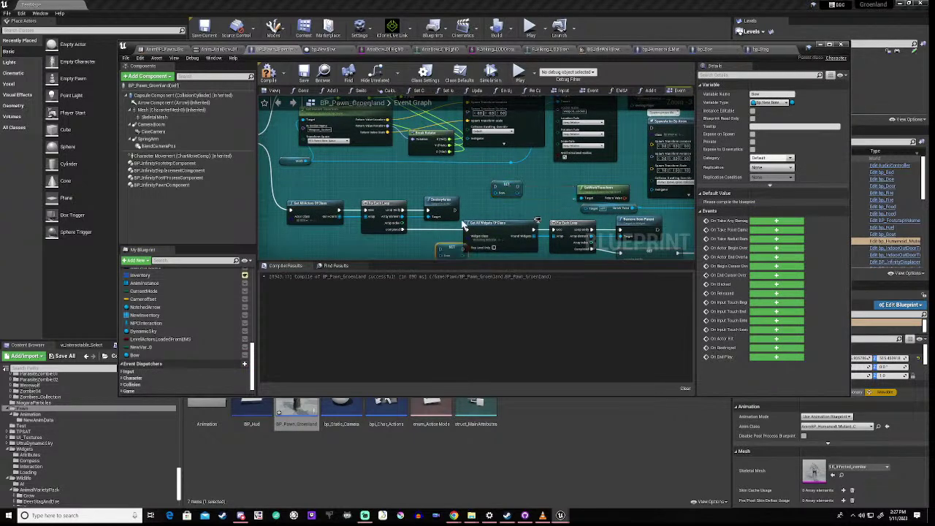
right_drag(435, 255, 468, 211)
drag(485, 204, 401, 208)
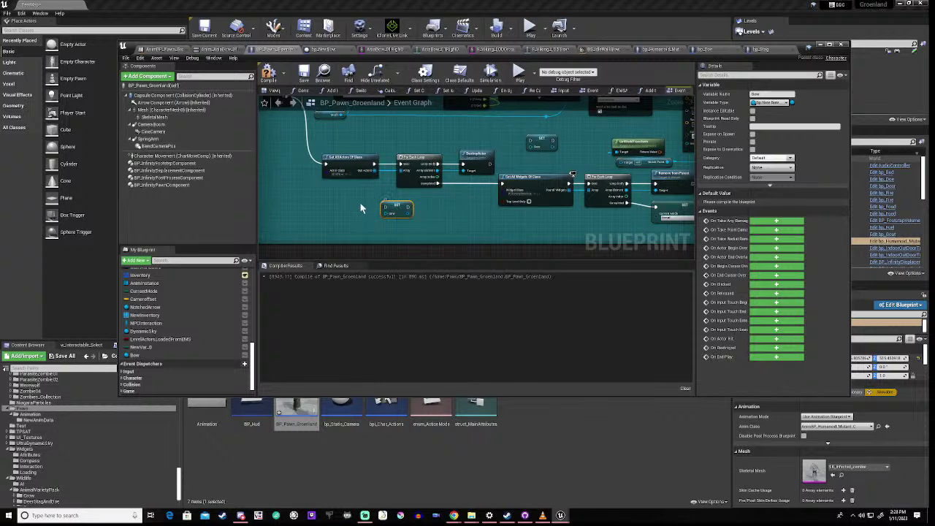
right_drag(359, 201, 393, 205)
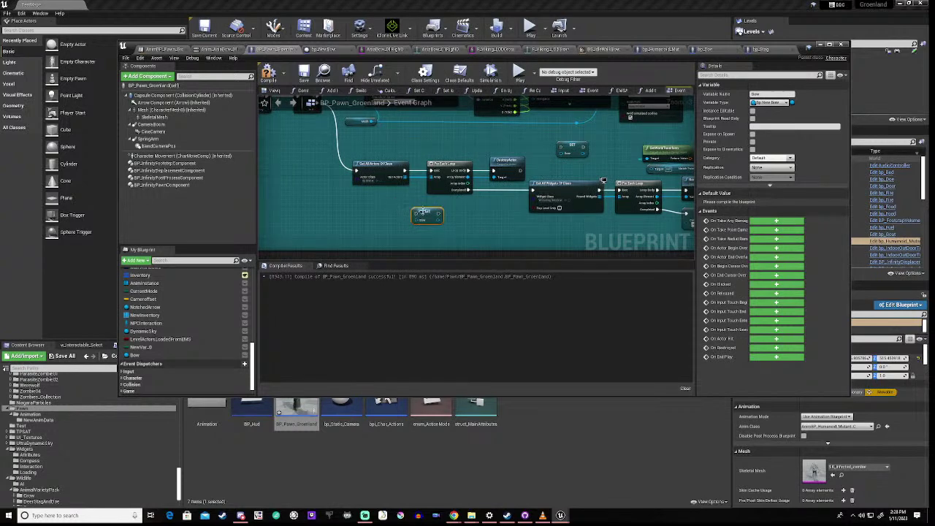
drag(422, 212, 496, 201)
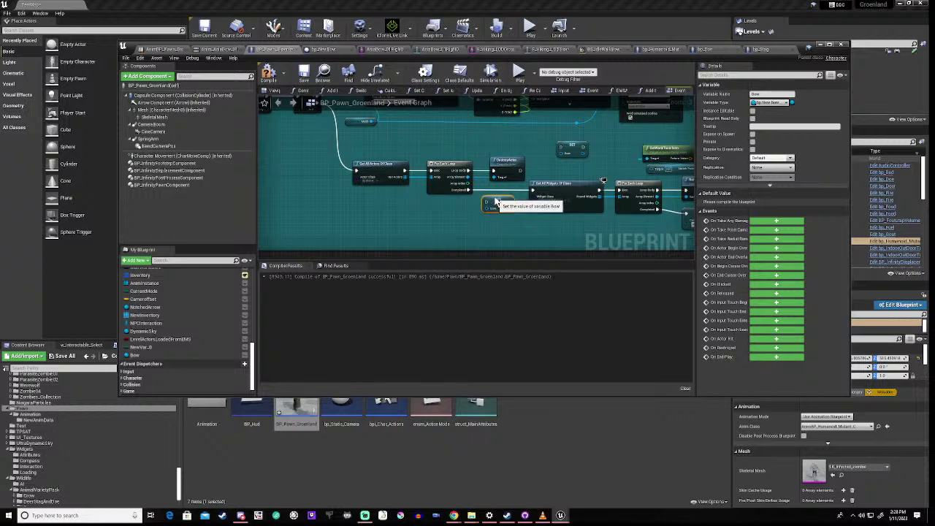
- Wire the copied Set Bow node between For Each Loop's Completed output and Get All Widgets Of Class, aligning it with the execution line
scroll(501, 196, up, 2)
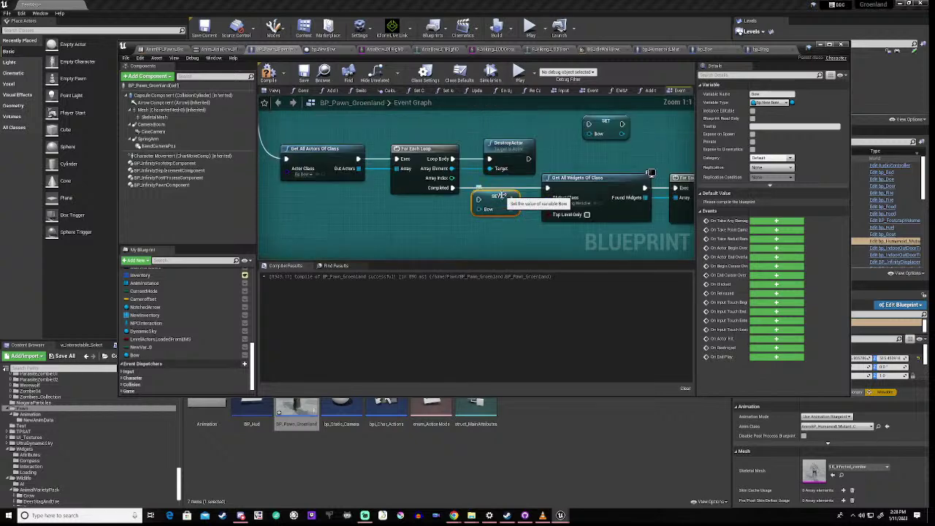
drag(453, 189, 547, 190)
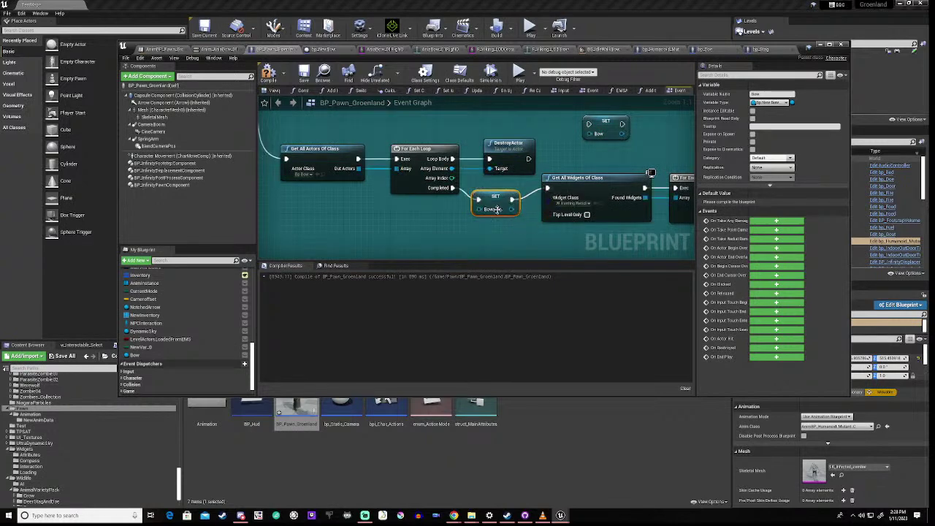
drag(497, 203, 502, 191)
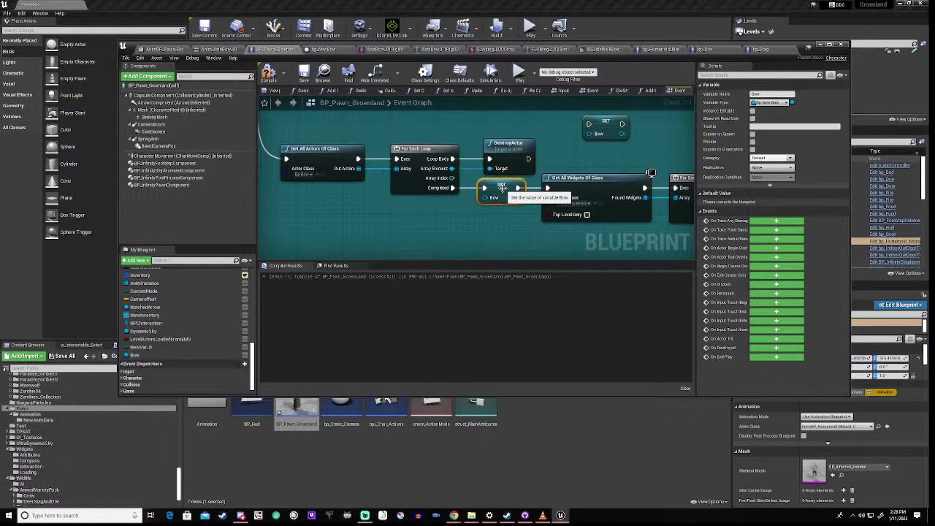
- Move the disconnected arrow-spawning nodes, with their Set, attach and GetWorldTransform nodes, out of the comment box into the empty graph area beside it
scroll(566, 162, down, 3)
right_drag(567, 158, 495, 229)
scroll(564, 204, down, 6)
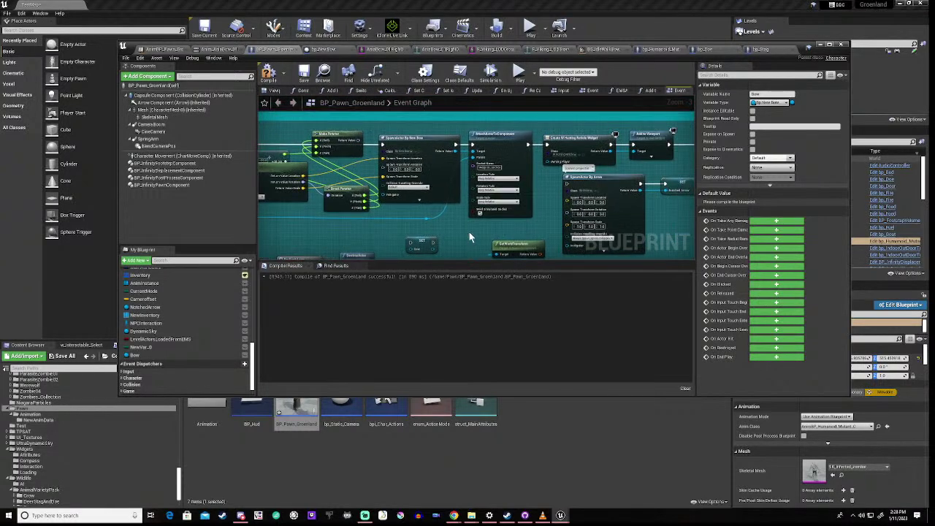
scroll(504, 237, up, 6)
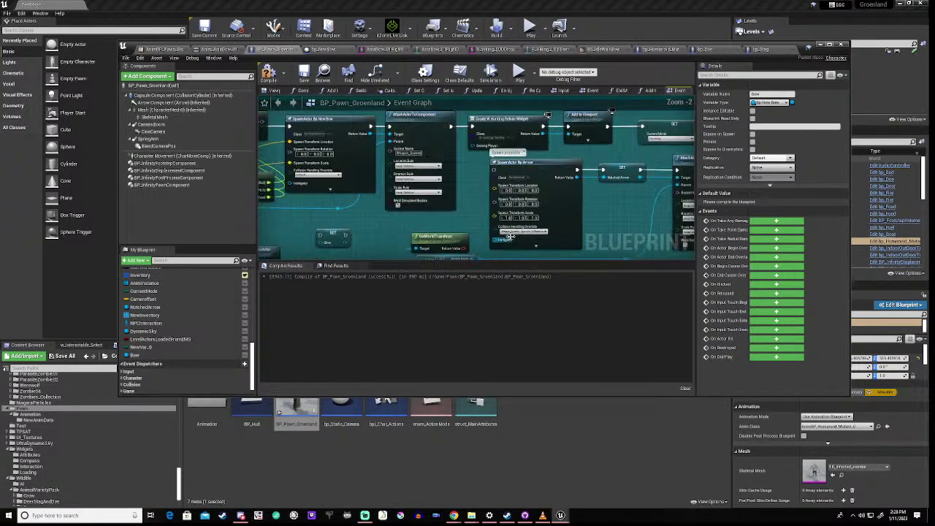
scroll(509, 238, down, 4)
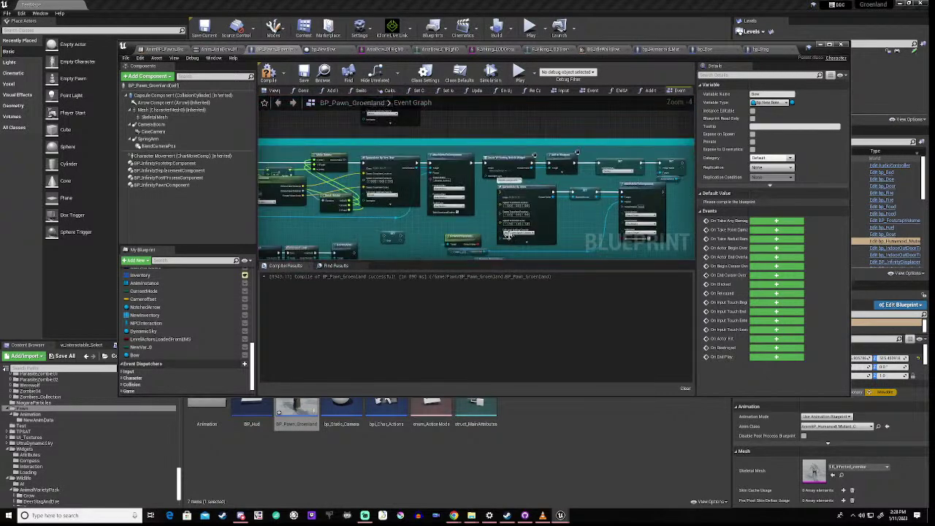
scroll(484, 237, down, 2)
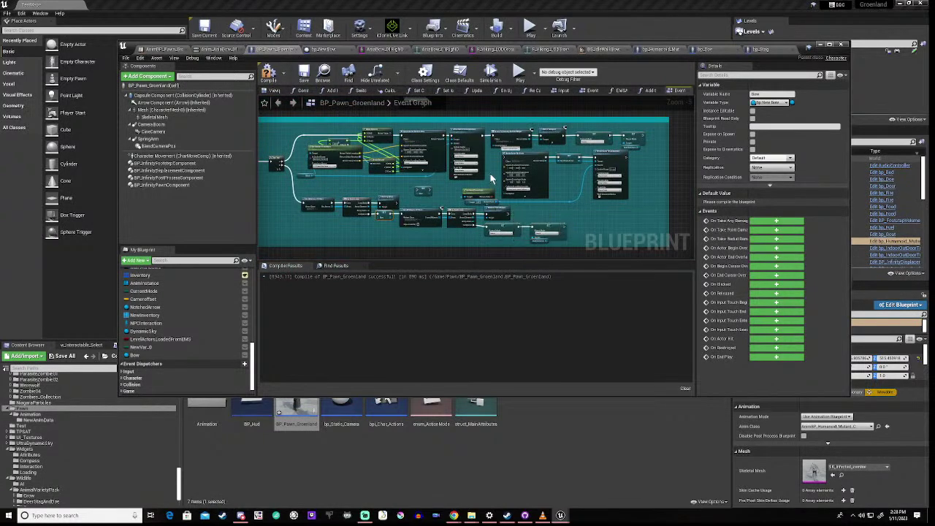
drag(485, 149, 621, 201)
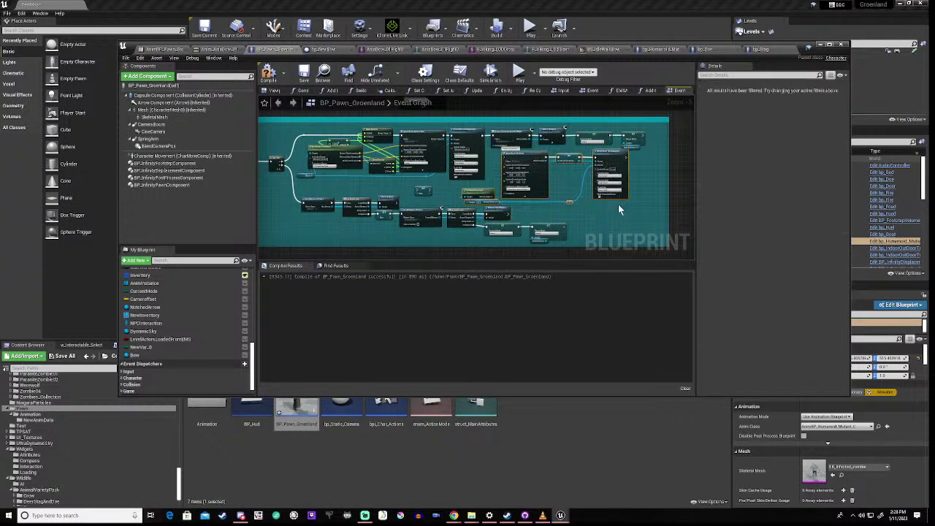
scroll(612, 210, down, 1)
right_drag(604, 222, 465, 225)
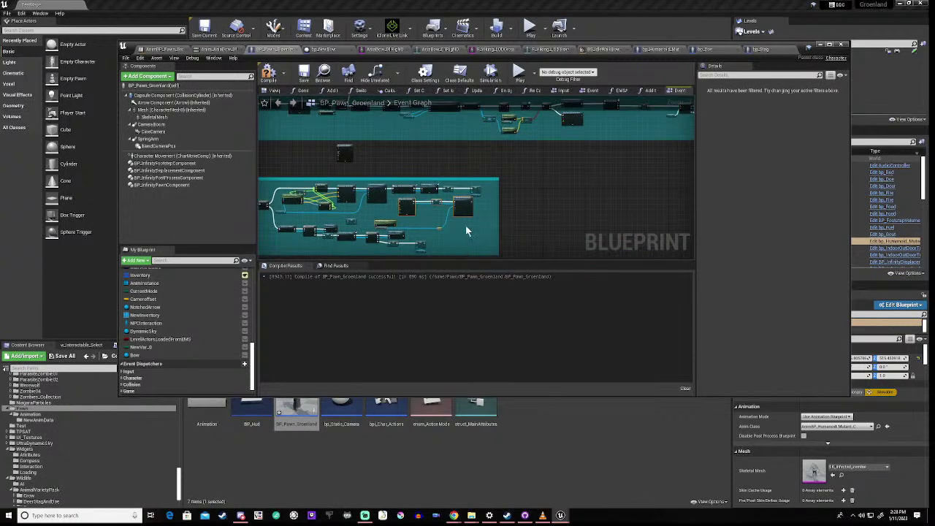
drag(464, 204, 604, 212)
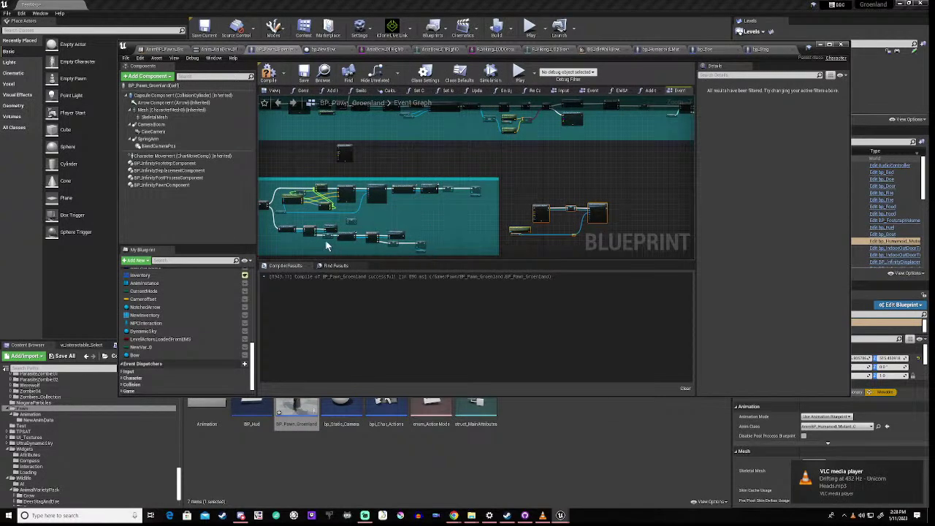
- Shift AttachActorToComponent and all the nodes following it away from SpawnActor Bp New Bow to open a gap between them
scroll(372, 214, up, 6)
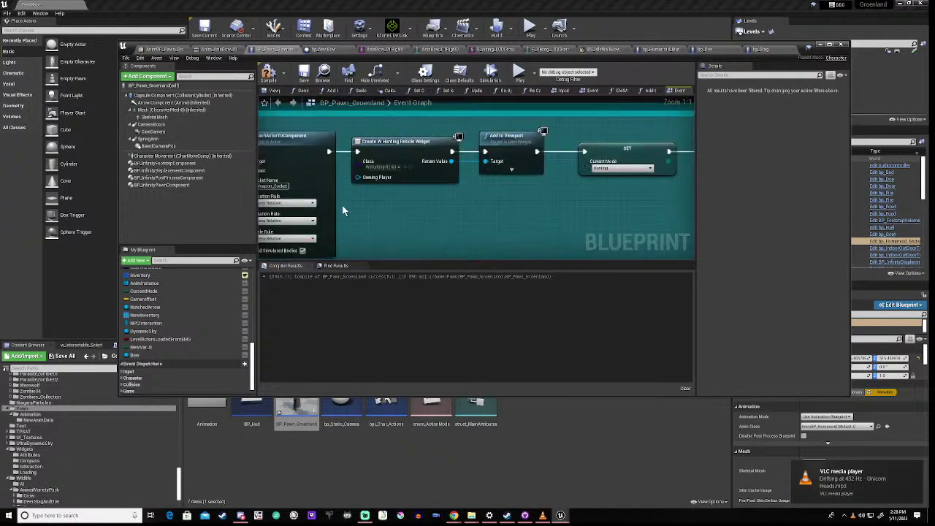
scroll(343, 208, down, 3)
right_drag(344, 211, 378, 208)
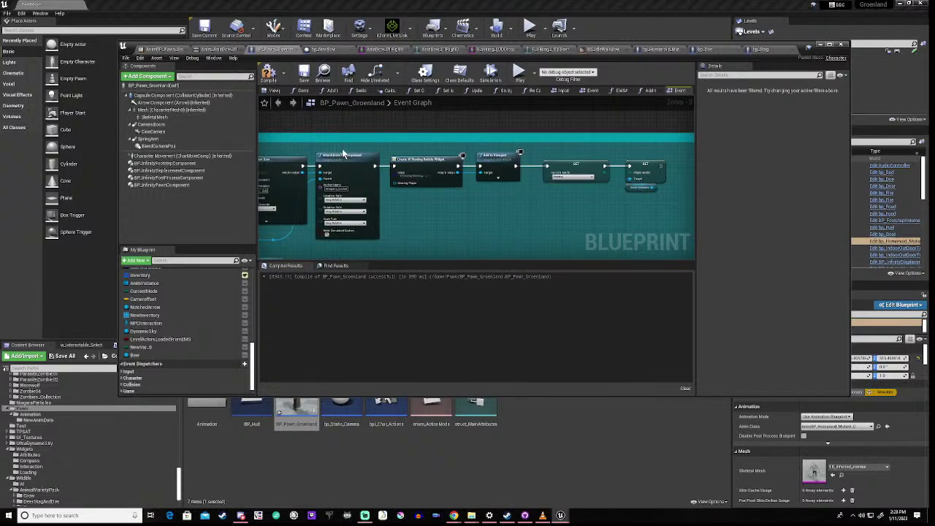
drag(373, 150, 657, 233)
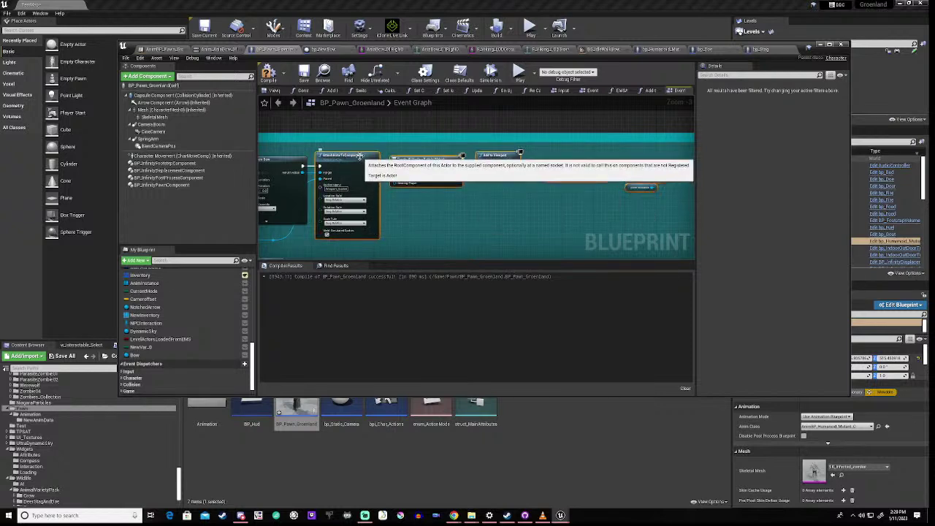
drag(359, 170, 451, 162)
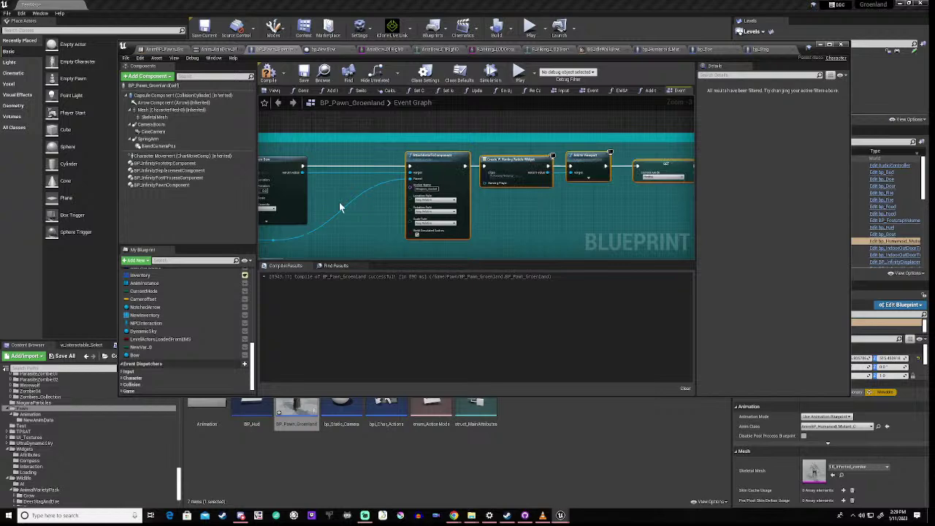
- Move the unconnected Set Bow node into the gap between SpawnActor Bp New Bow and AttachActorToComponent, level with the execution line
scroll(351, 232, down, 4)
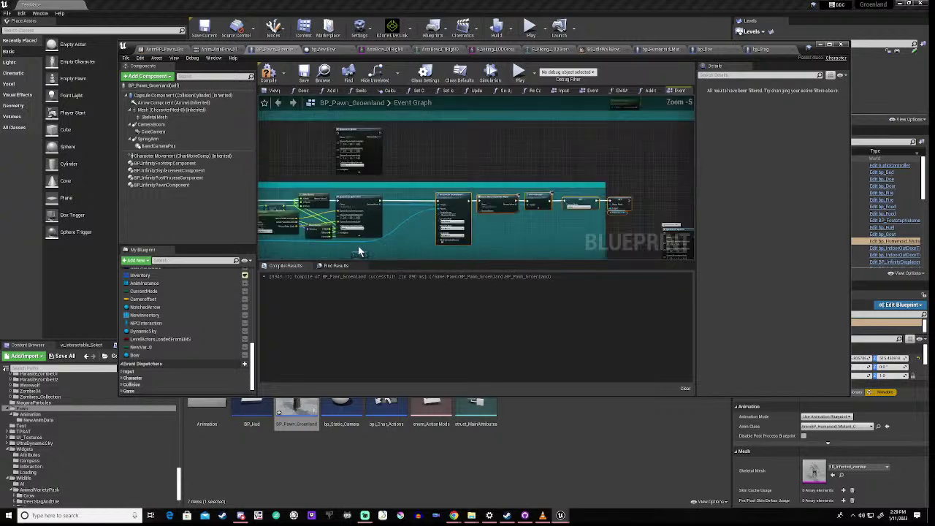
right_drag(329, 251, 318, 227)
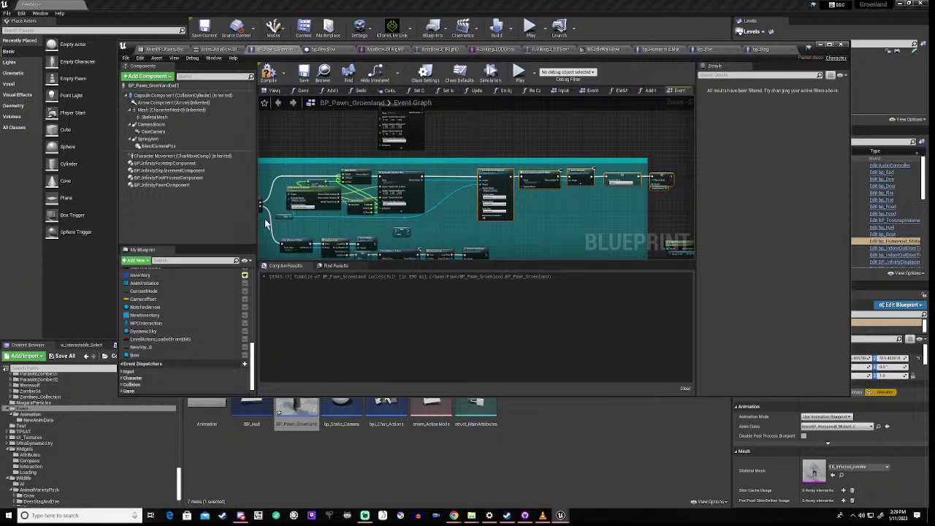
click(398, 232)
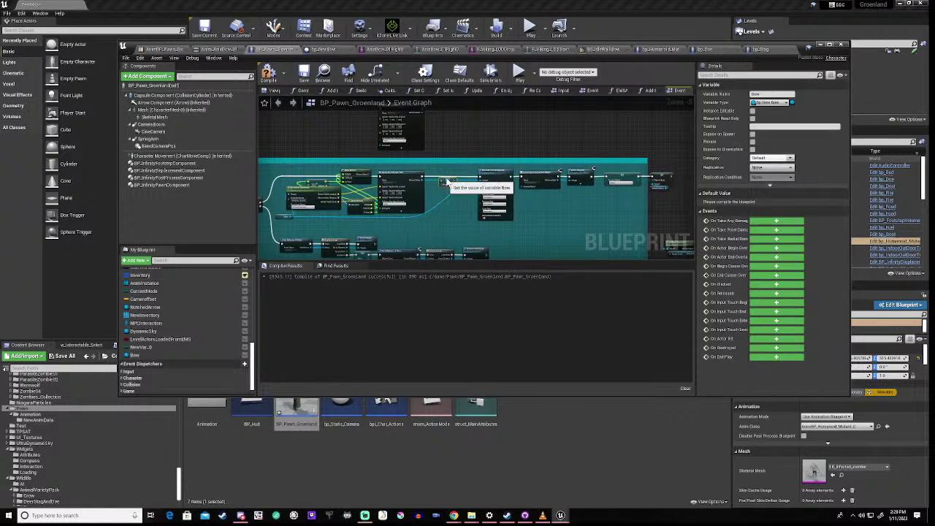
drag(447, 182, 451, 178)
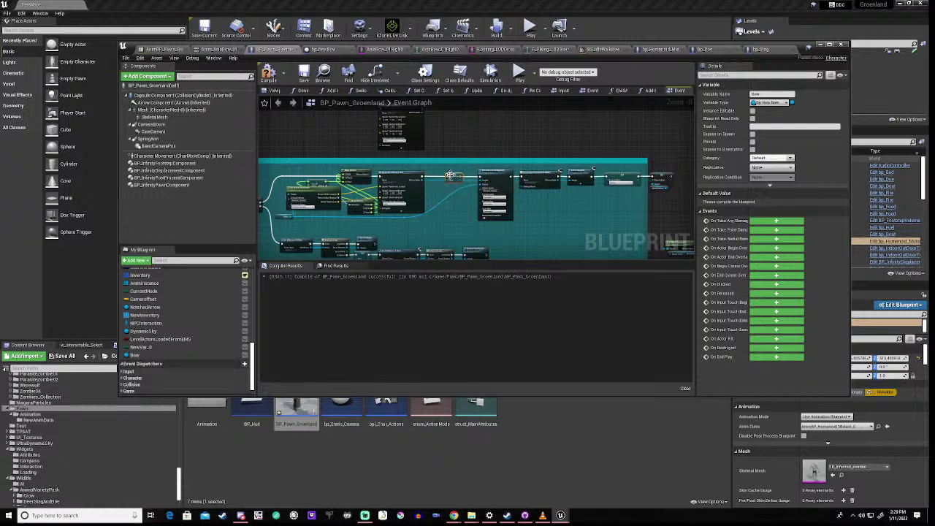
scroll(450, 176, up, 5)
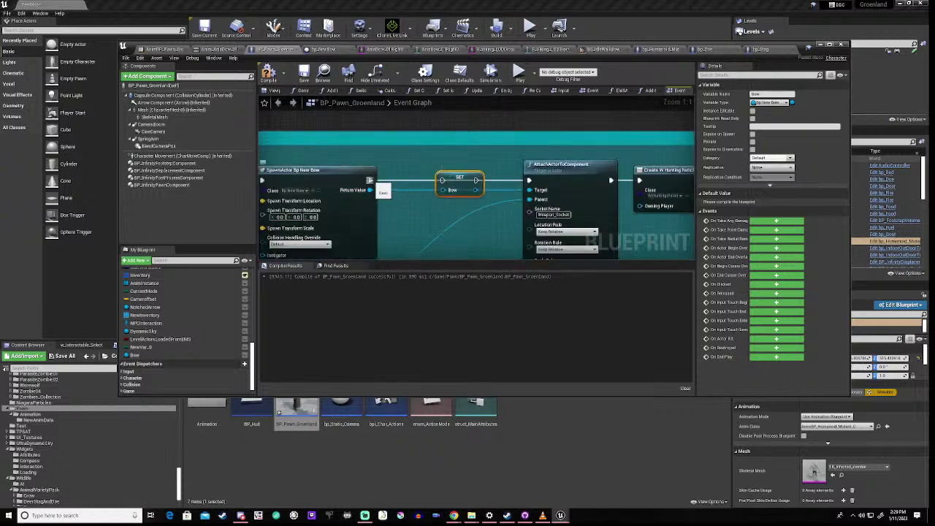
- Wire the Set Bow node between SpawnActor Bp New Bow and AttachActorToComponent, passing Return Value into Bow and its output into Target
drag(371, 181, 444, 181)
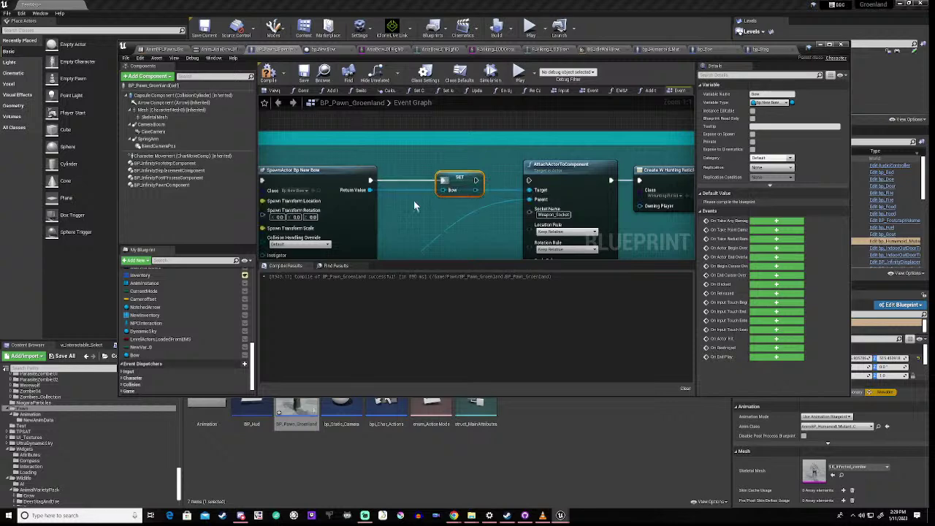
drag(370, 190, 443, 190)
drag(494, 194, 465, 217)
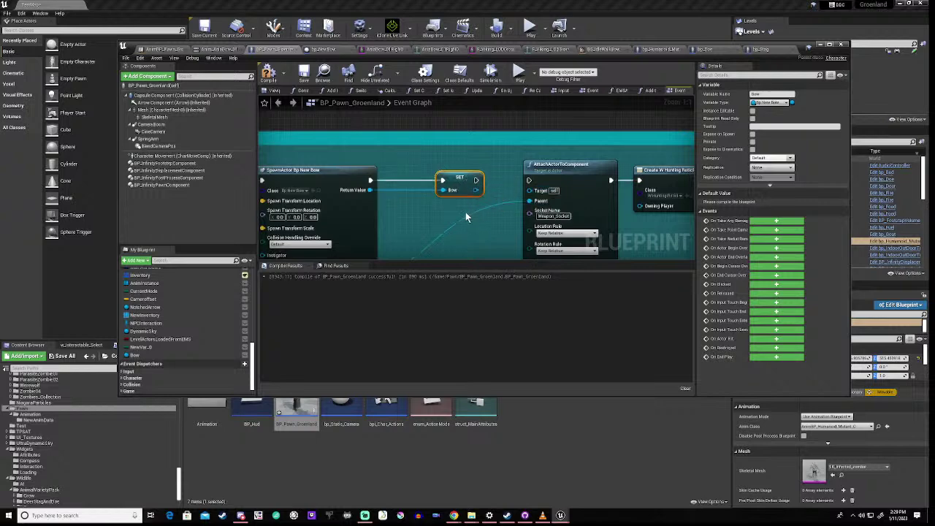
drag(473, 185, 527, 189)
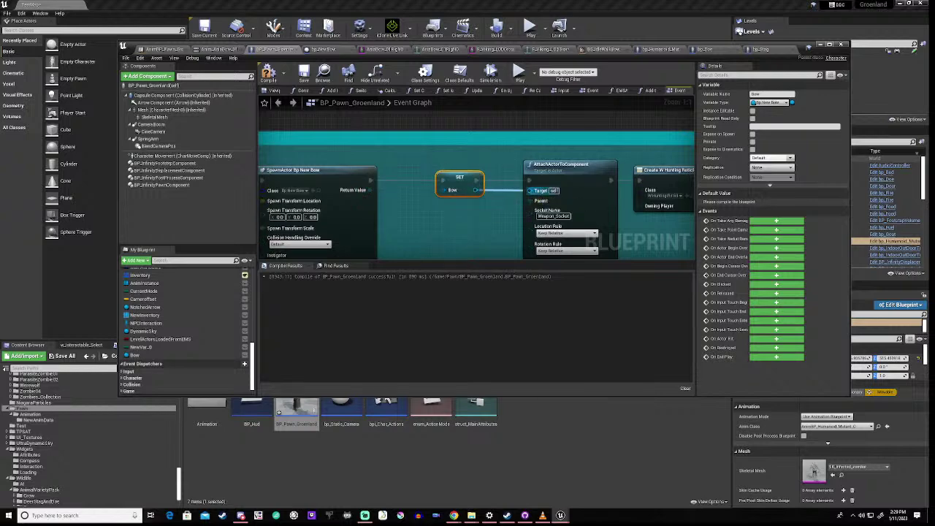
scroll(444, 213, down, 4)
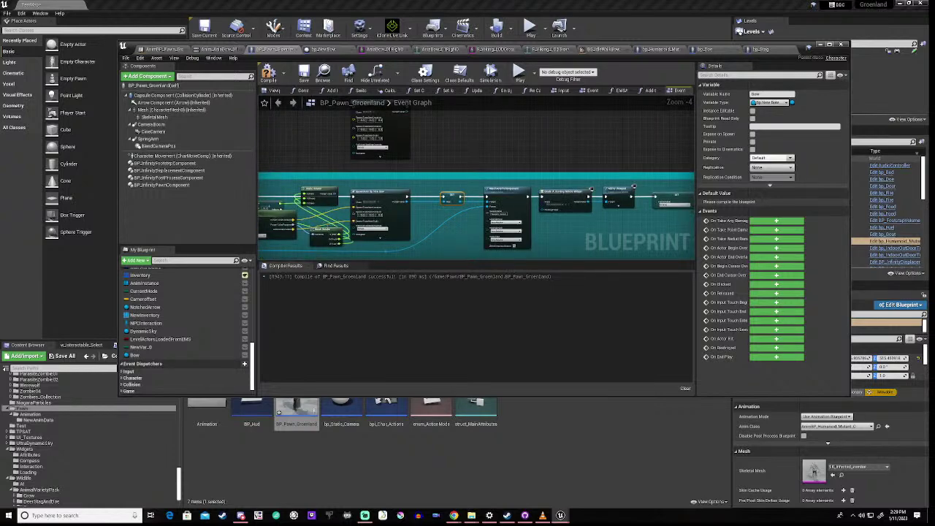
right_drag(338, 230, 458, 224)
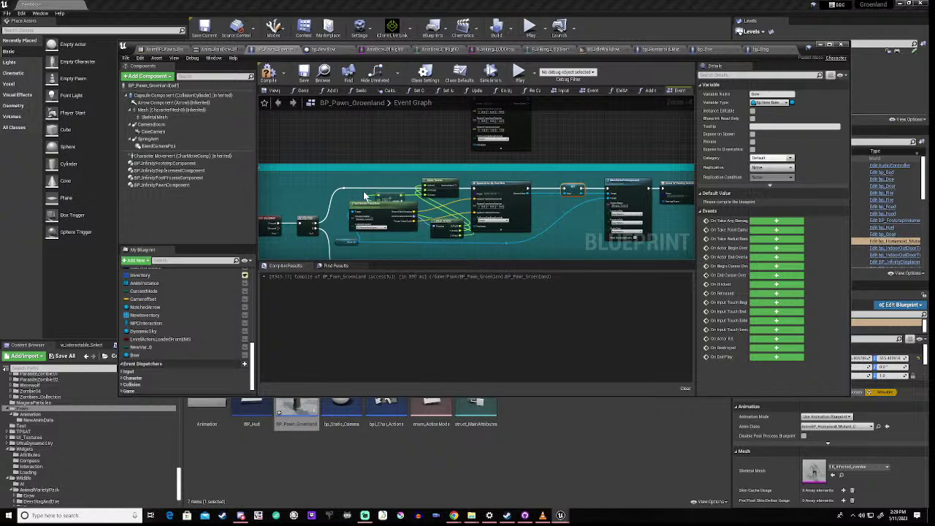
drag(366, 196, 428, 226)
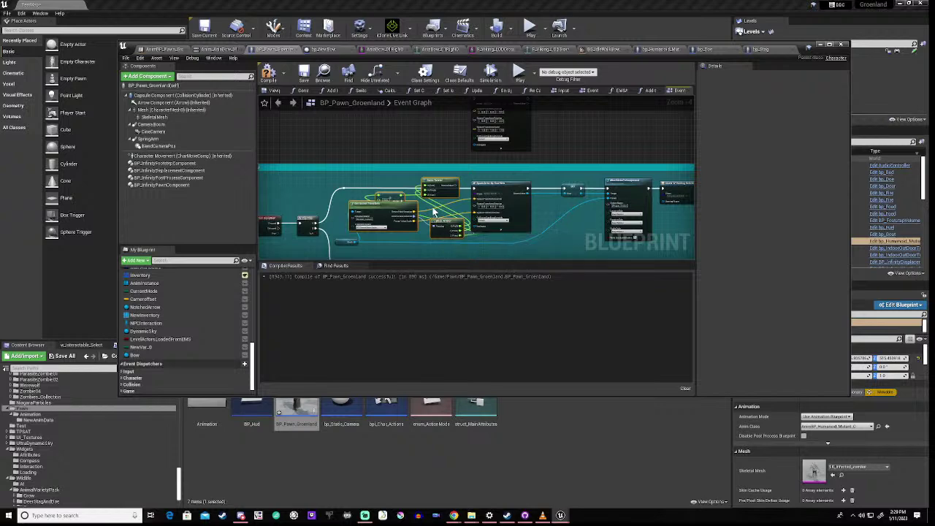
scroll(433, 211, up, 2)
scroll(433, 211, up, 1)
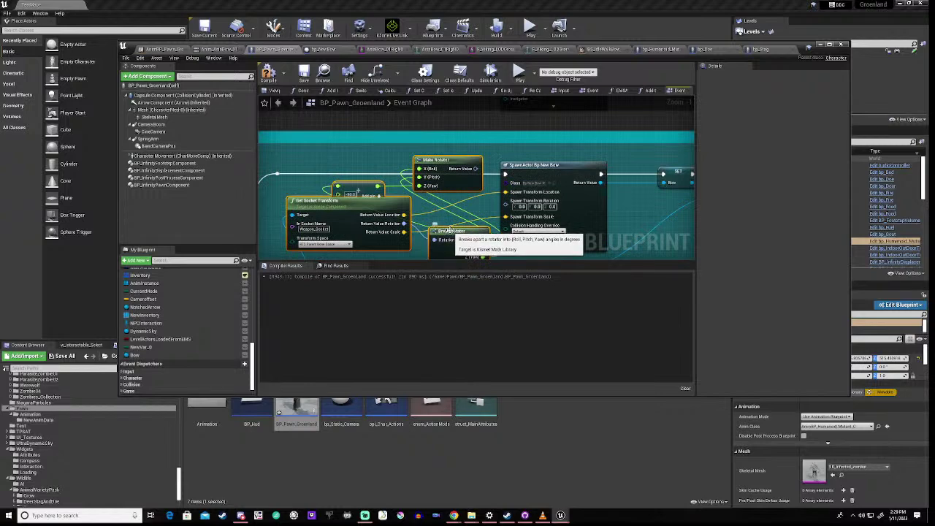
scroll(452, 219, down, 1)
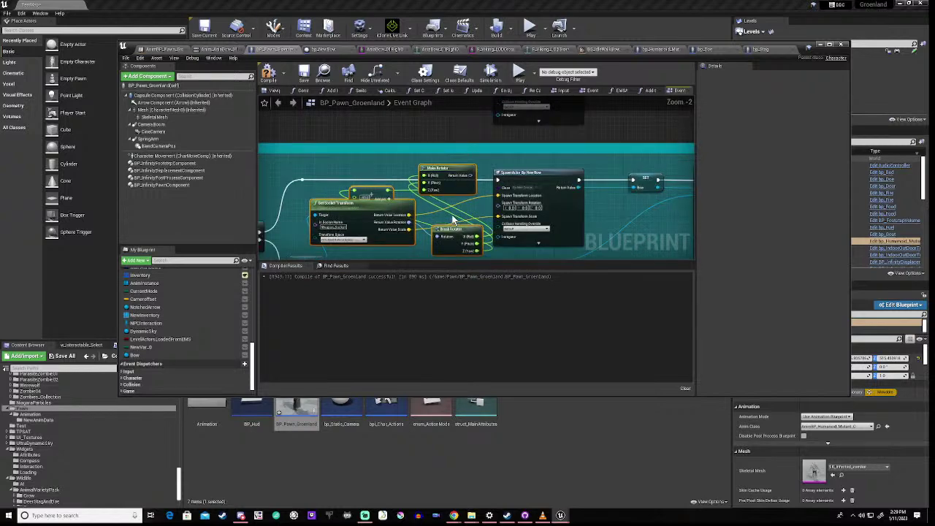
key(Delete)
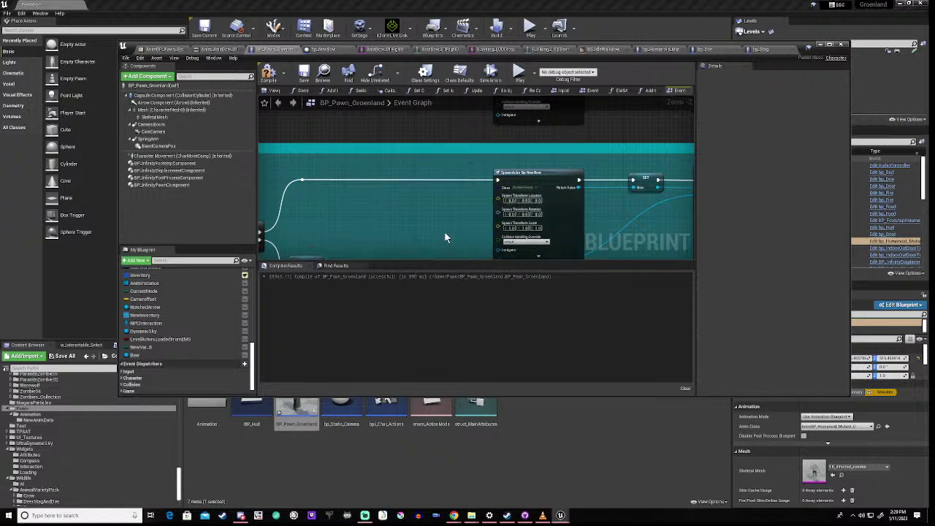
key(ctrl+z)
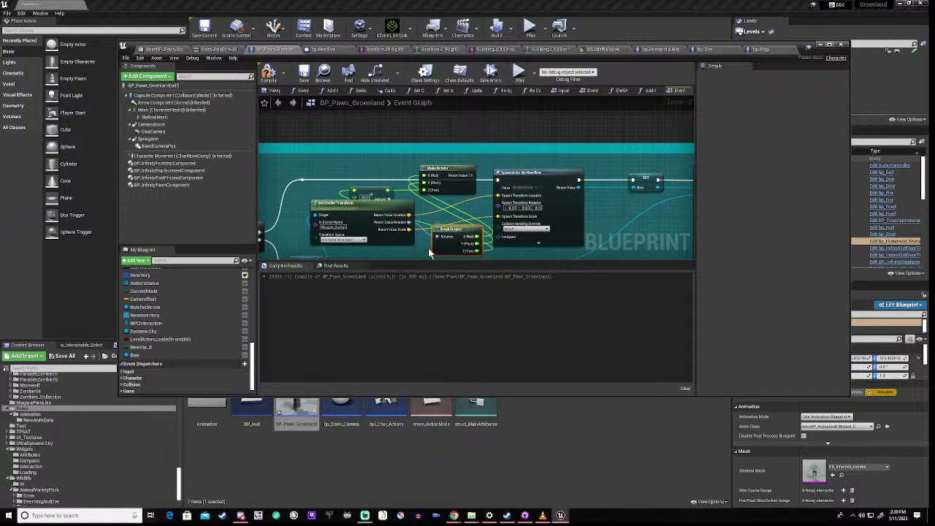
- Delete the Break Rotator, addition and Make Rotator nodes that feed the bow's spawn rotation, keeping Get Socket Transform
key(Delete)
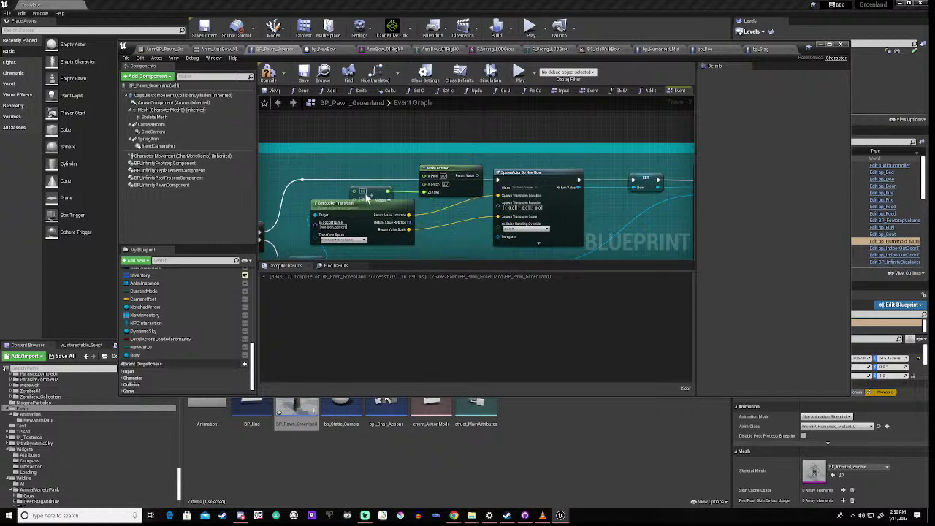
click(442, 169)
key(Delete)
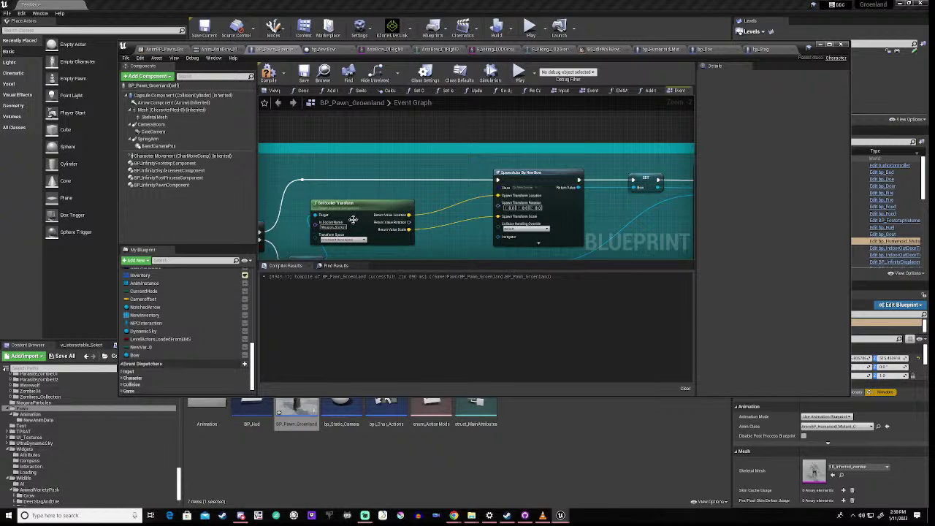
- Move Get Socket Transform closer to SpawnActor Bp New Bow and shift the Mesh node beneath it in the same direction
drag(364, 209, 426, 209)
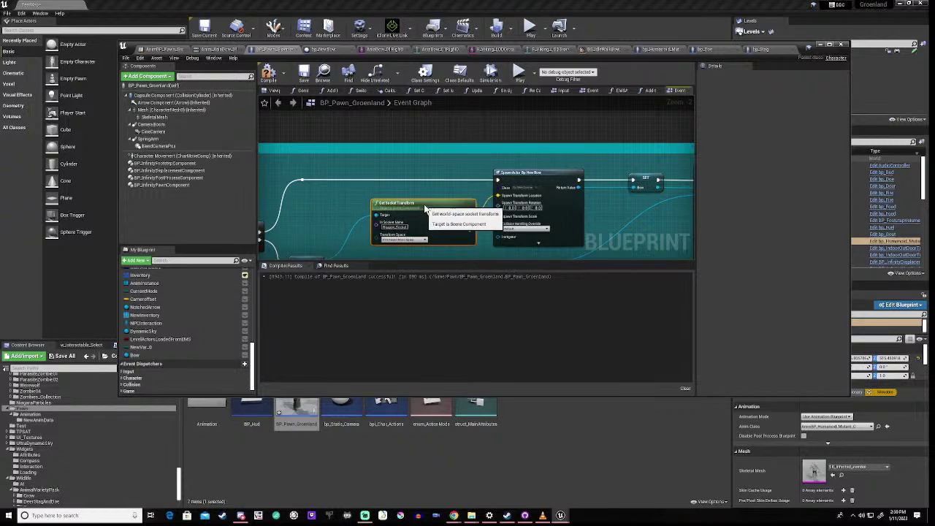
right_drag(459, 256, 454, 184)
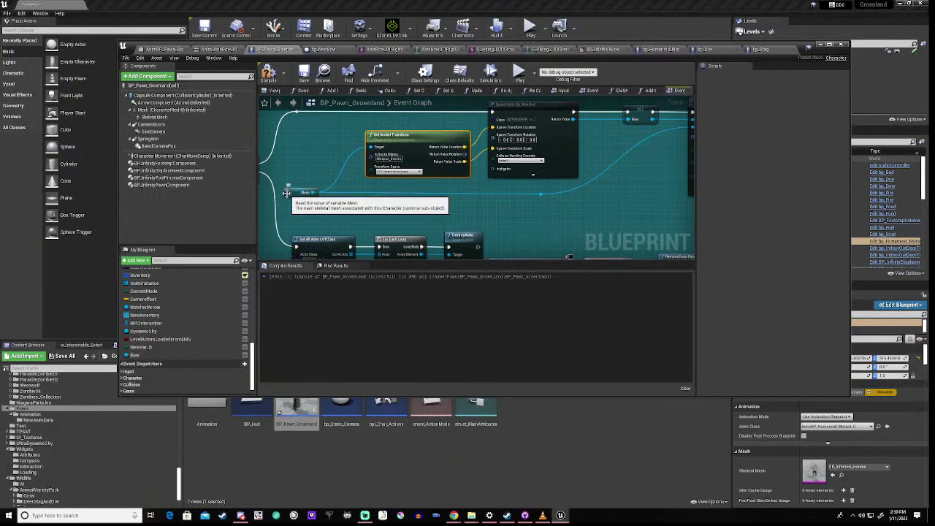
drag(287, 193, 308, 192)
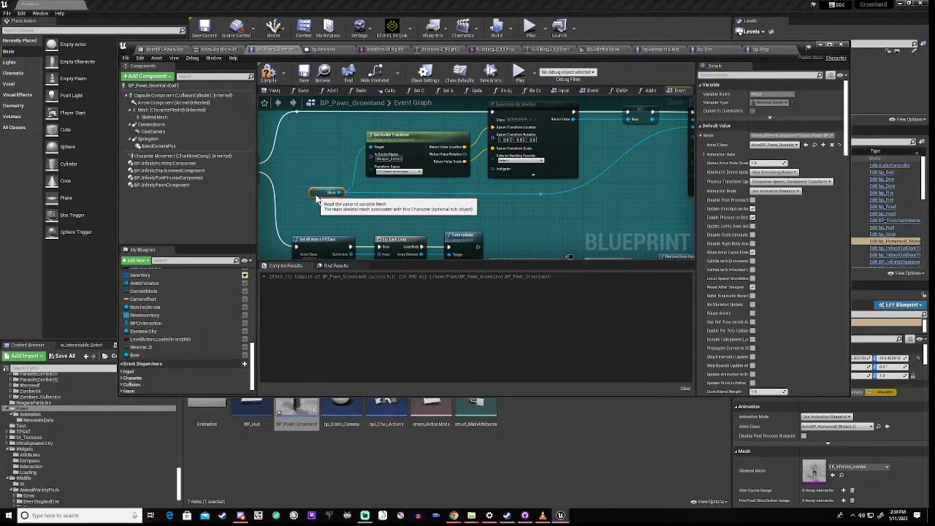
- Move the disconnected arrow-spawning nodes farther from the bow comment box and widen the box to enclose the final Set Player Mode node
scroll(518, 206, down, 7)
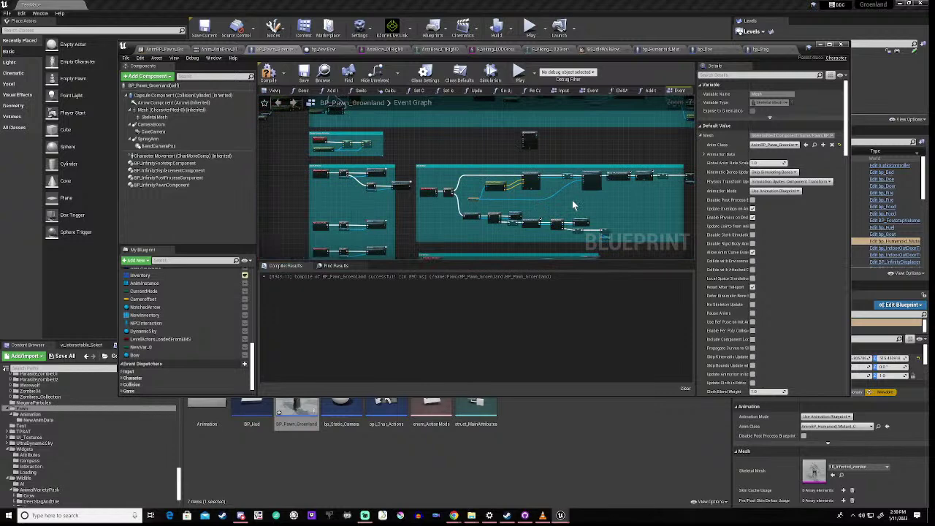
right_drag(571, 204, 488, 217)
right_drag(588, 211, 456, 198)
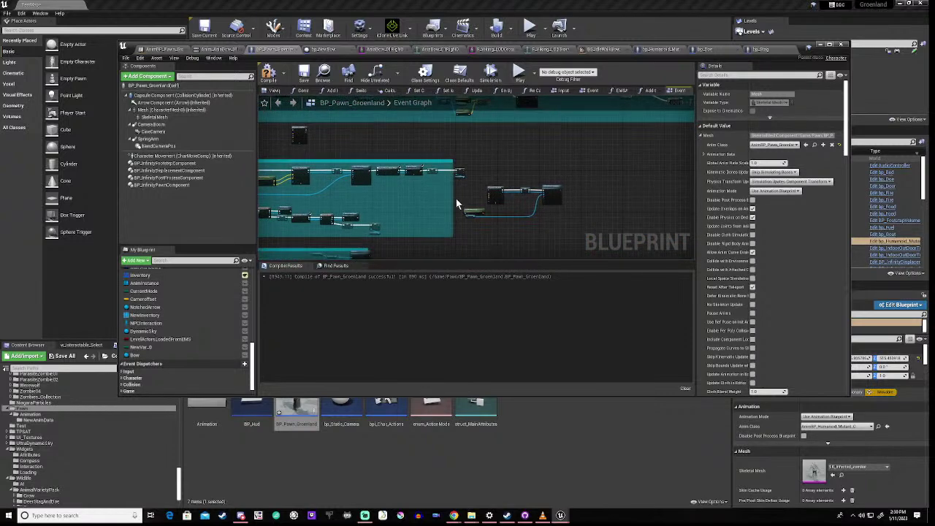
click(568, 226)
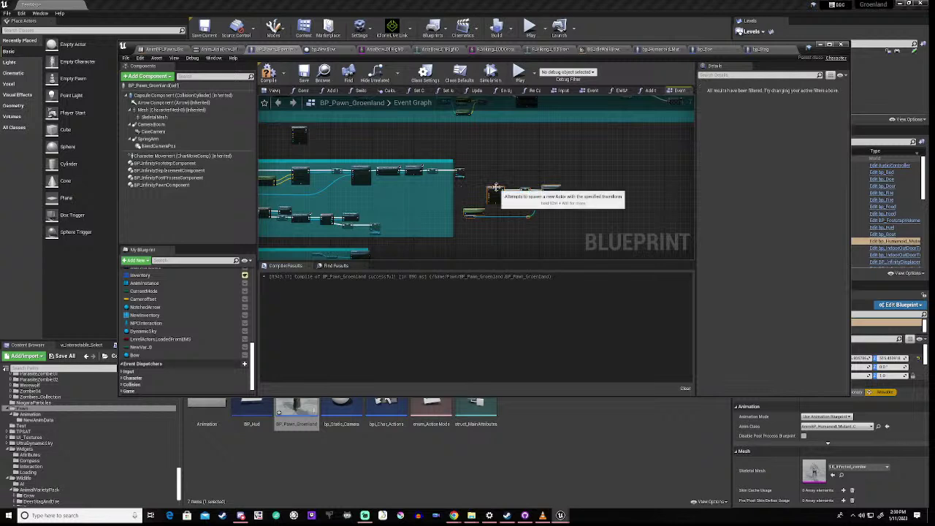
drag(495, 188, 556, 191)
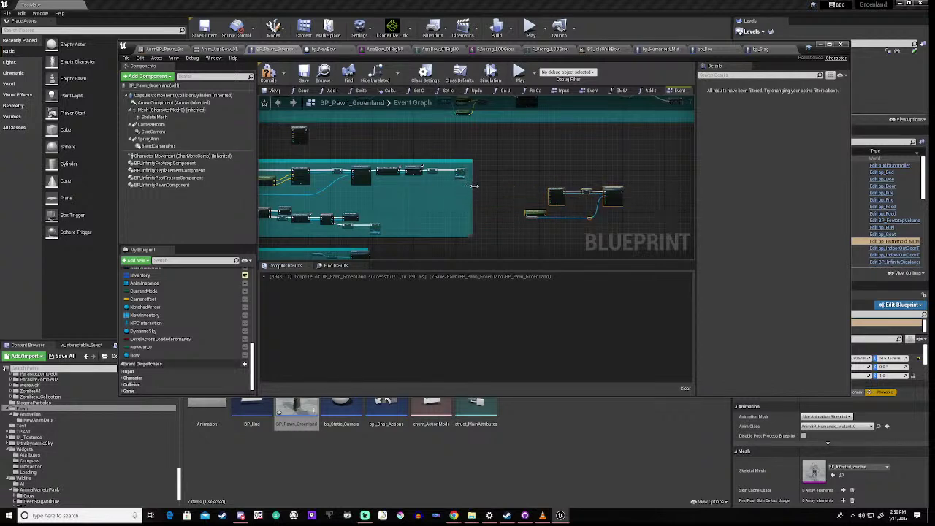
scroll(454, 183, up, 6)
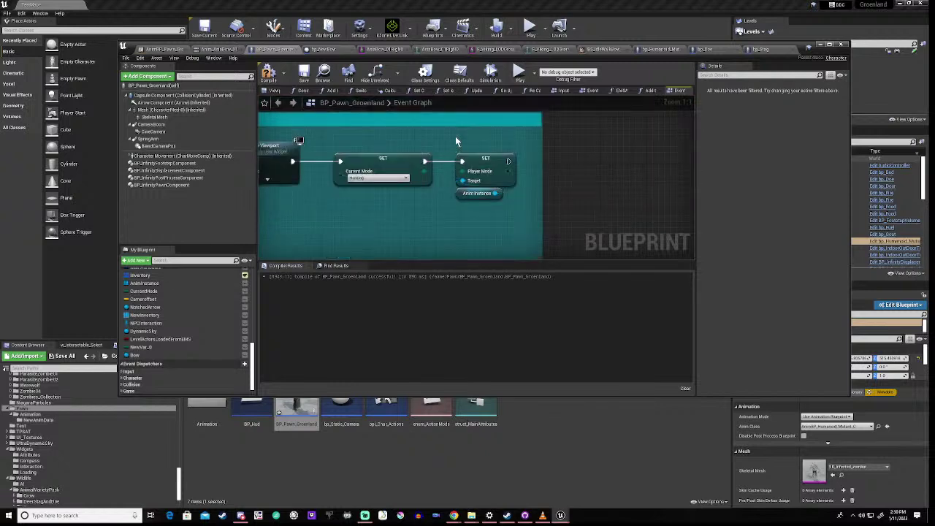
drag(455, 136, 480, 205)
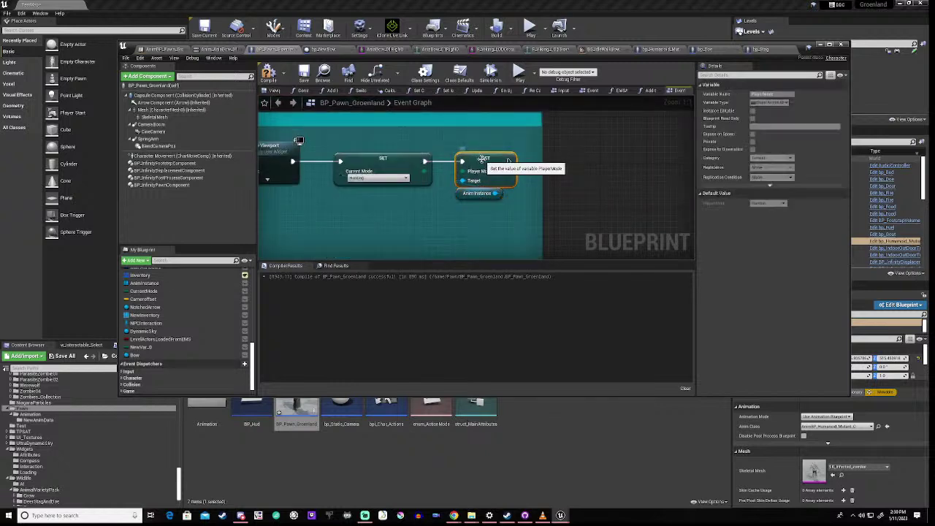
click(405, 200)
- Compile the BP_Pawn_Greenland blueprint with the rewired bow-spawning branch
right_drag(348, 208, 612, 210)
scroll(540, 210, down, 4)
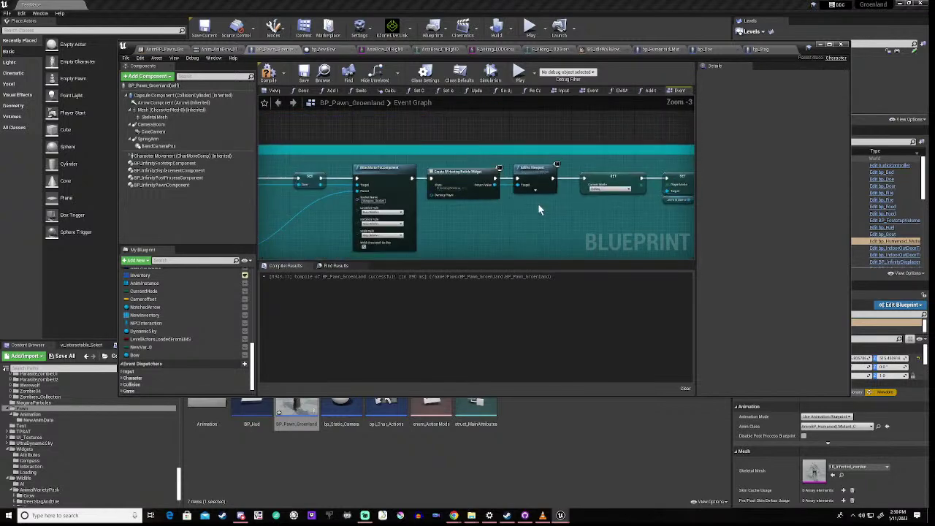
right_drag(499, 231, 512, 216)
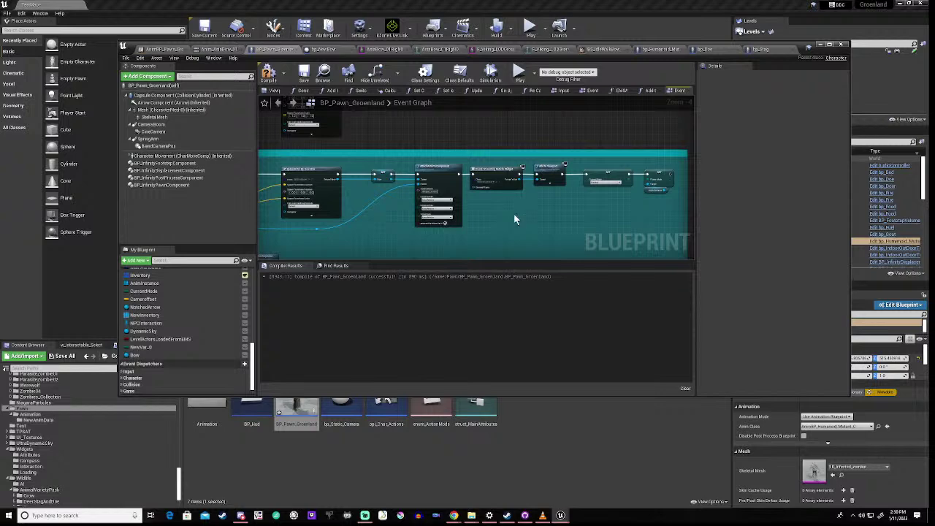
scroll(514, 214, down, 4)
right_drag(350, 159, 360, 57)
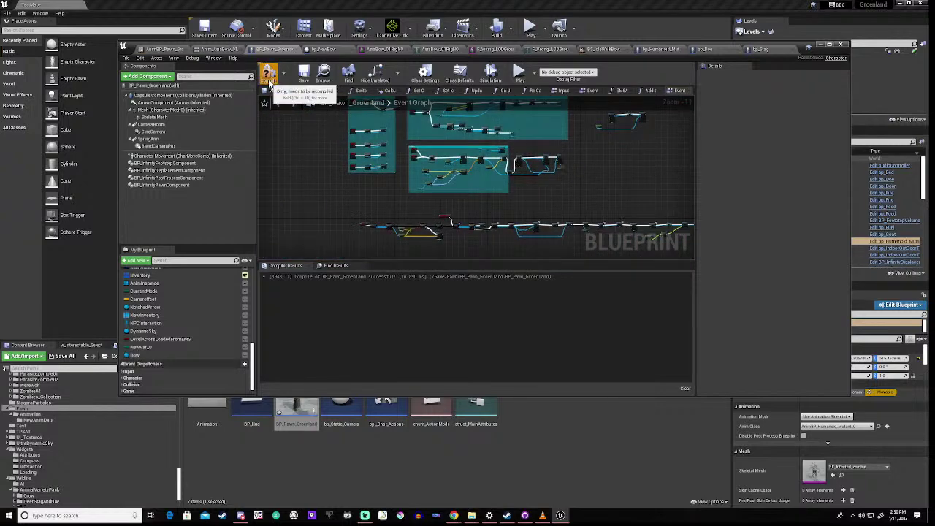
click(269, 77)
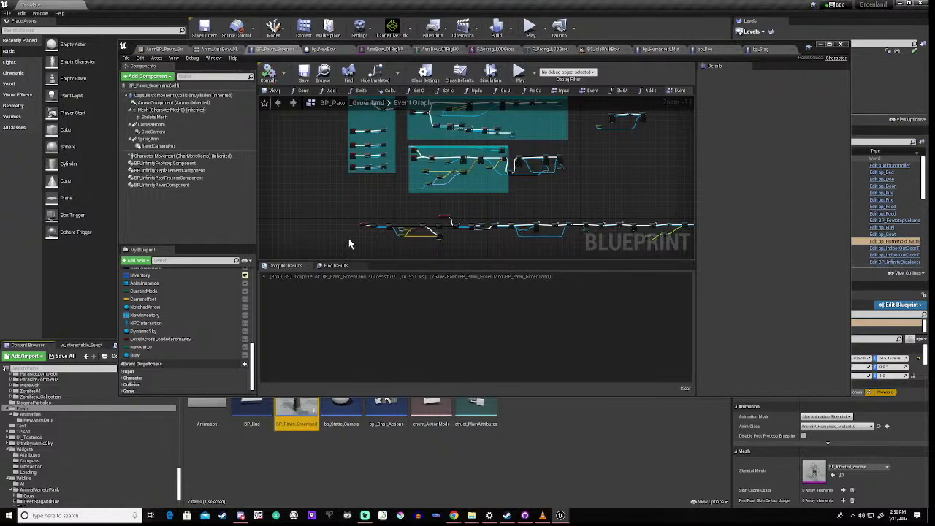
- Add a custom event in the empty area of the Event Graph below the existing node chains
right_drag(349, 238, 354, 83)
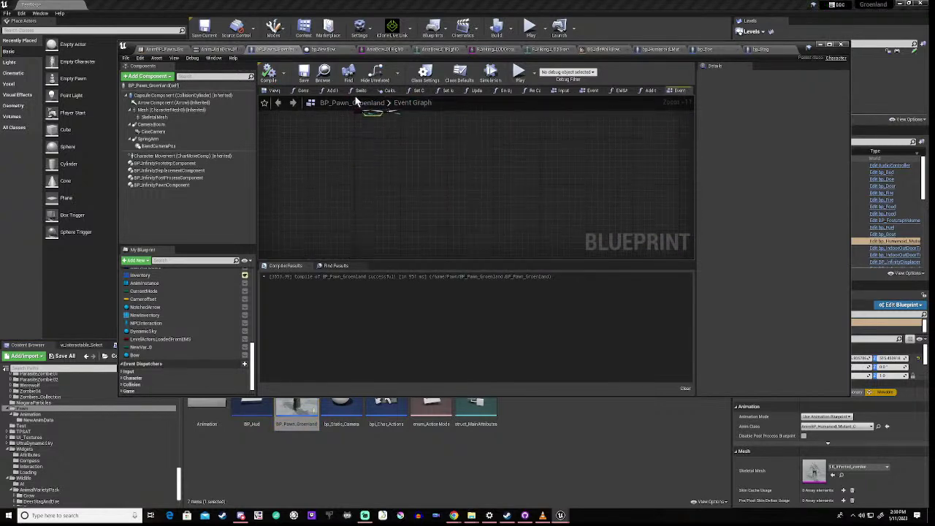
right_click(371, 206)
text(custom event)
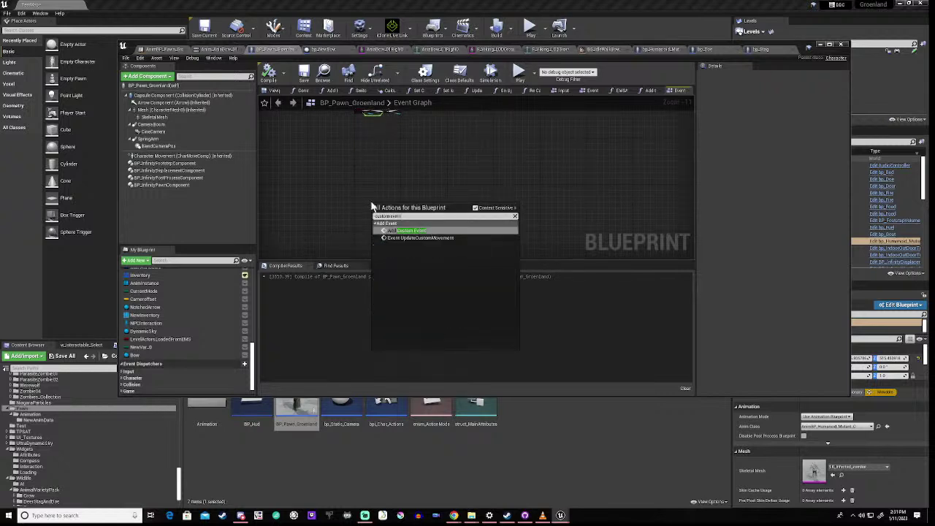
click(402, 230)
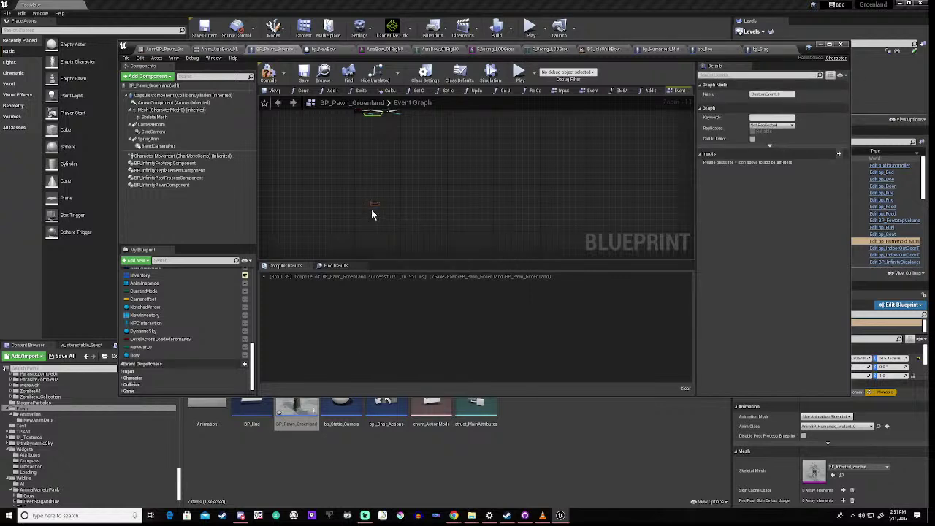
scroll(370, 208, up, 6)
drag(394, 184, 374, 235)
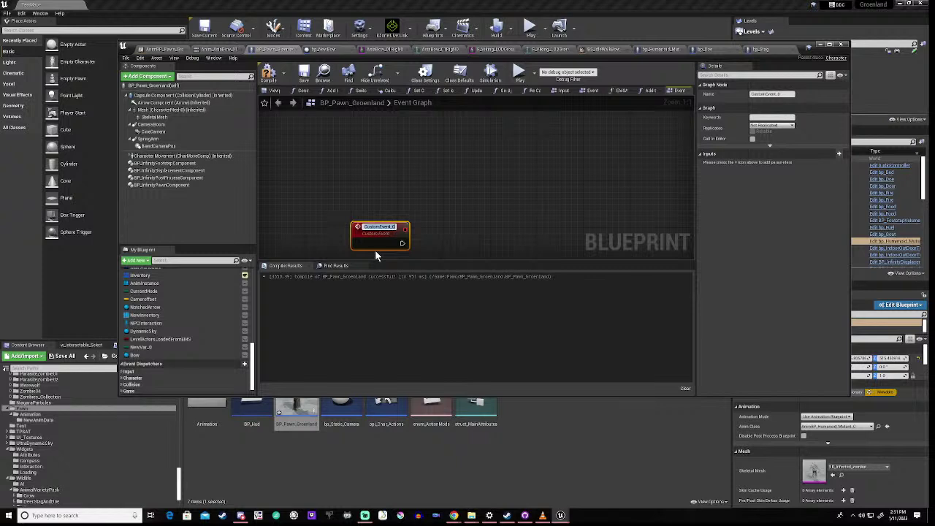
- Name the new custom event BowAnimationPlaceArrow
text(N)
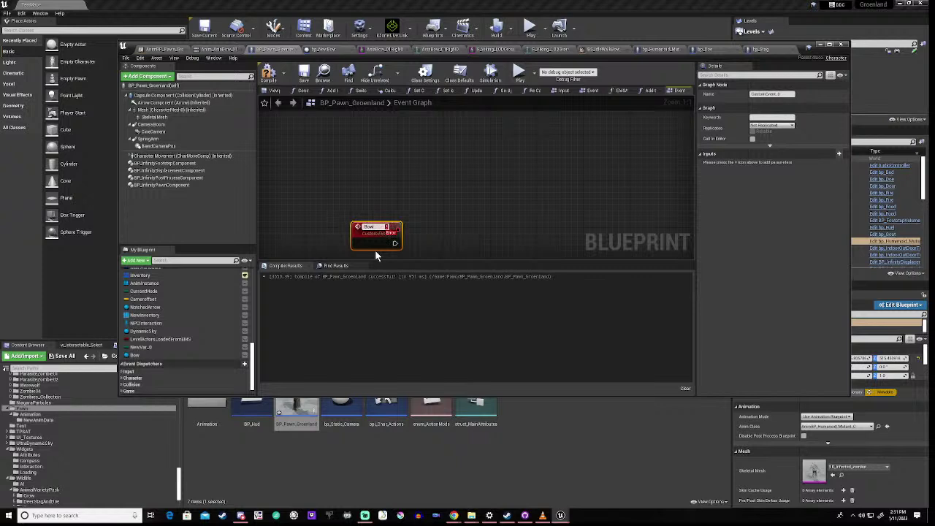
text(owAnimEnd)
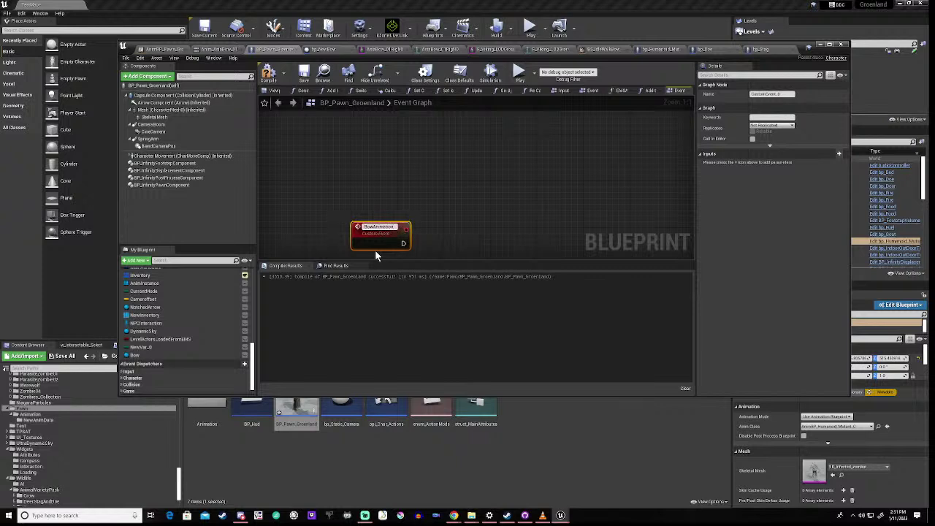
text(Place)
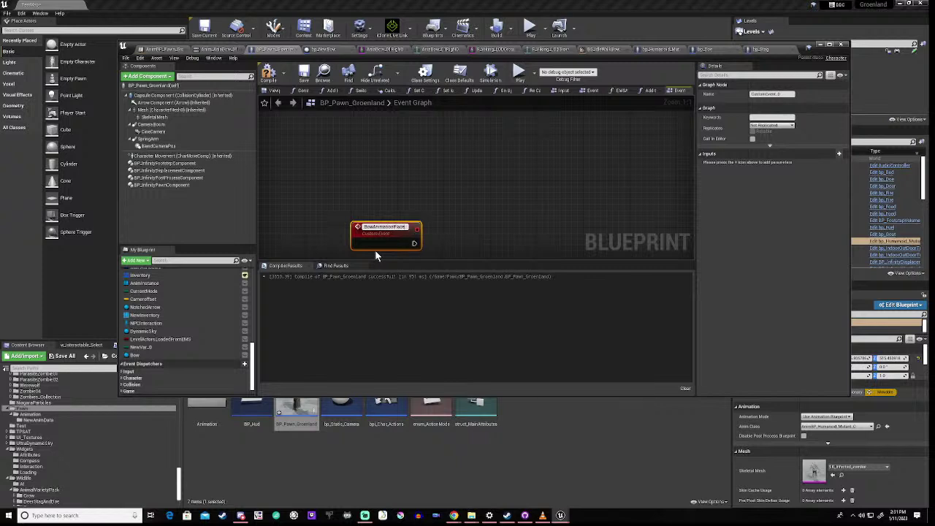
text(Arrow)
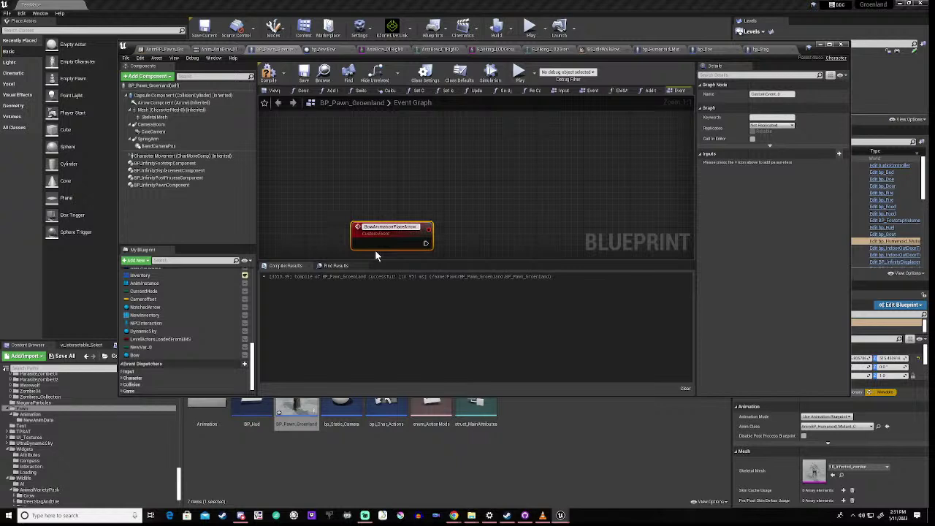
key(Return)
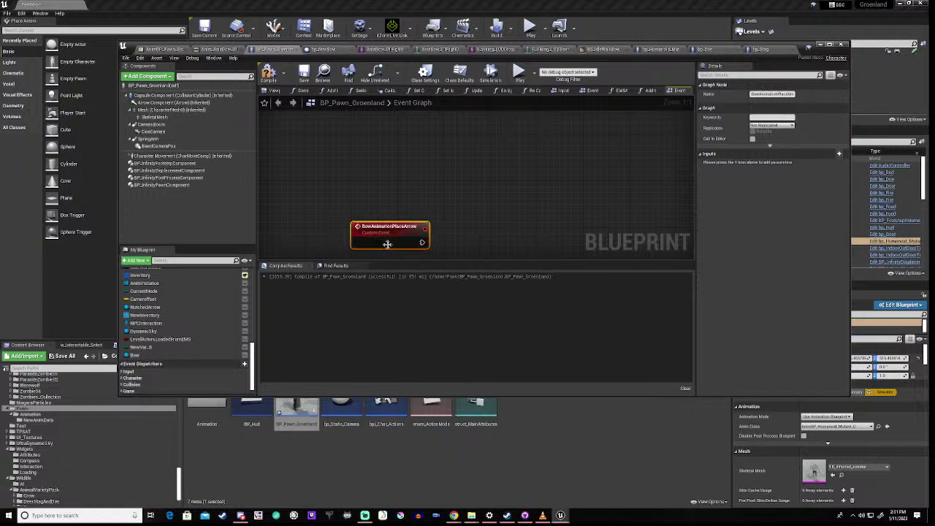
scroll(465, 212, down, 3)
right_drag(474, 216, 459, 183)
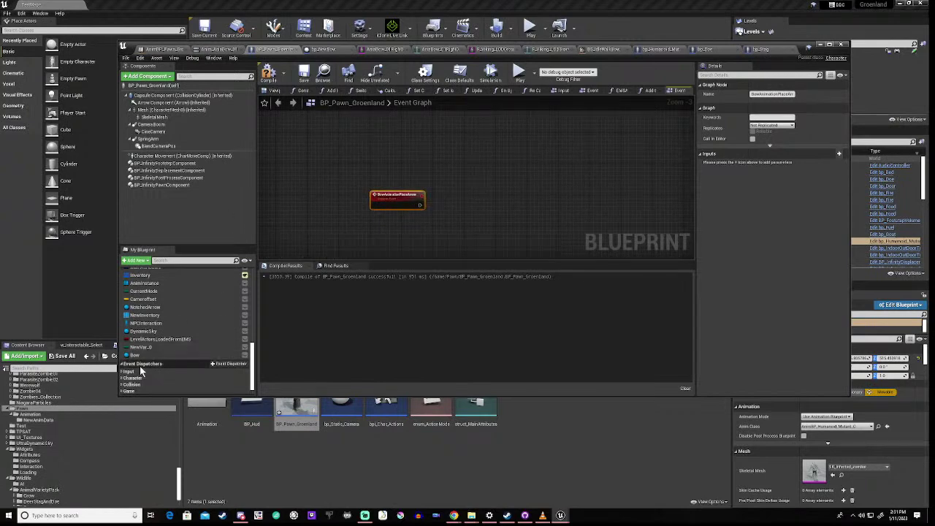
- Place a Bow variable getter beside the BowAnimationPlaceArrow event and add a Play Animation (SkeletalMesh) node from it
drag(135, 355, 436, 213)
click(447, 222)
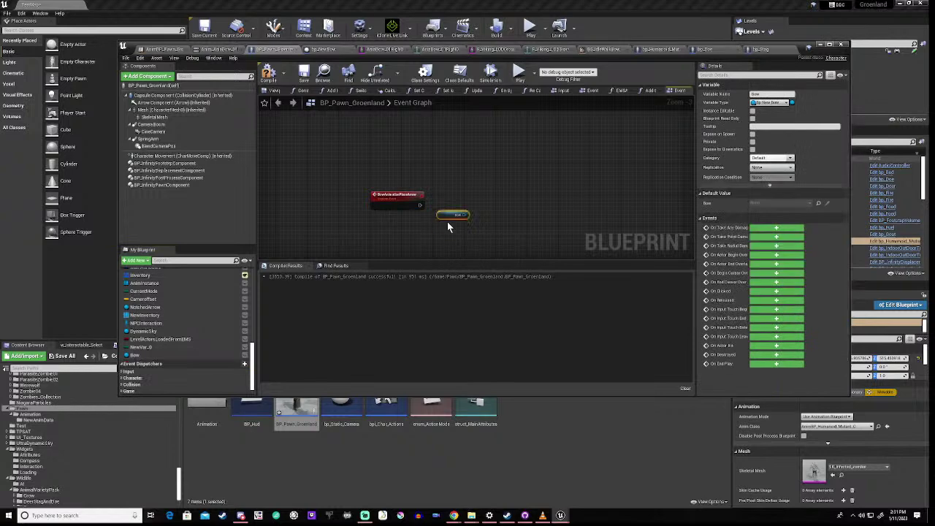
drag(462, 216, 510, 203)
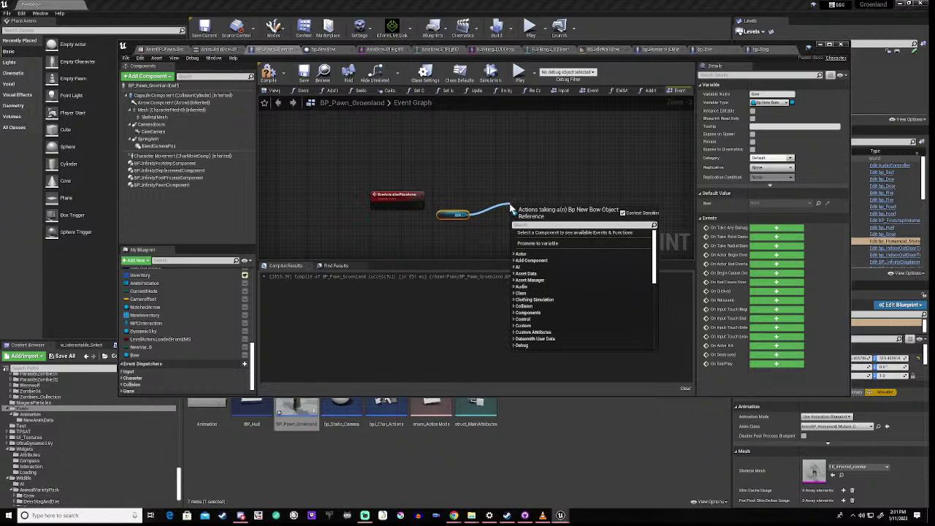
text(animation)
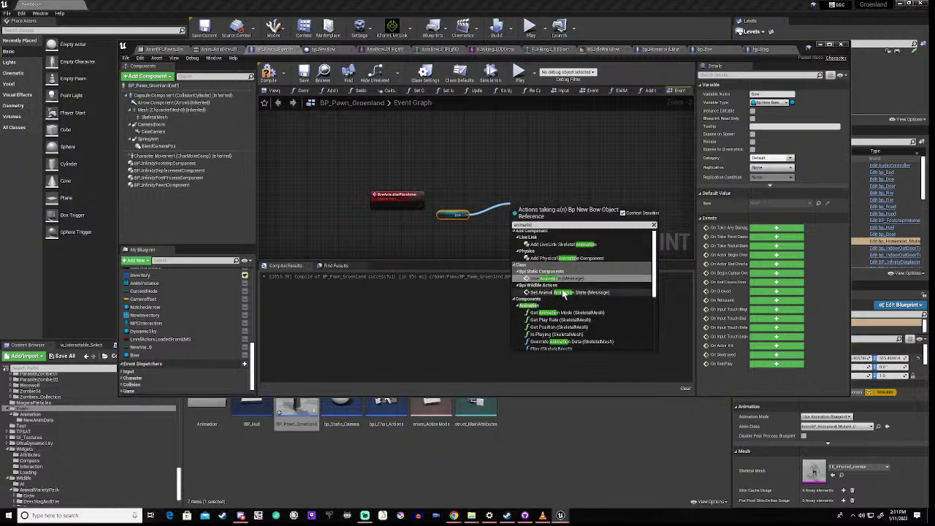
scroll(561, 276, down, 3)
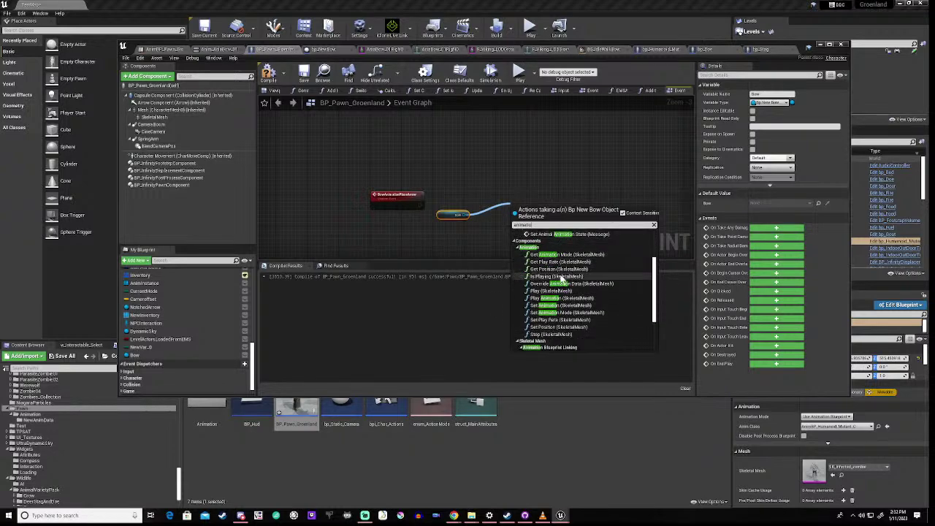
scroll(561, 278, down, 1)
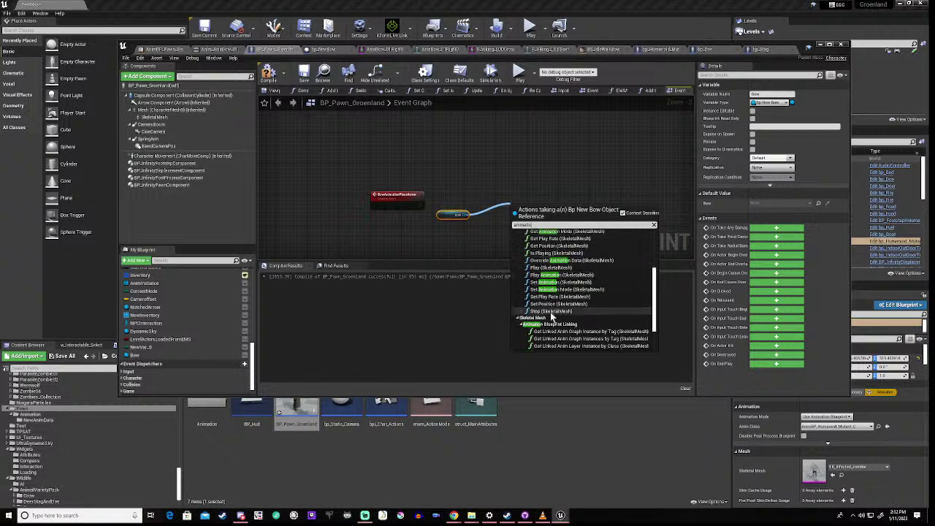
scroll(552, 282, down, 1)
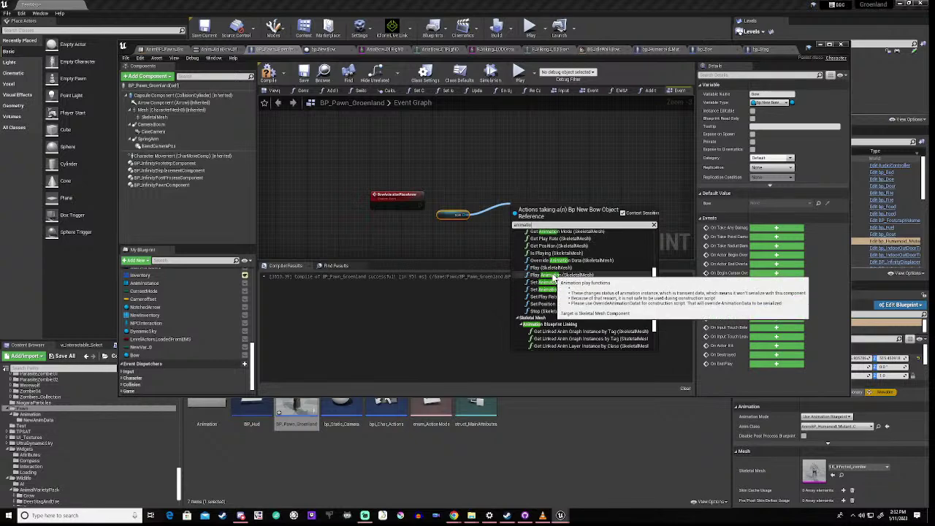
click(553, 274)
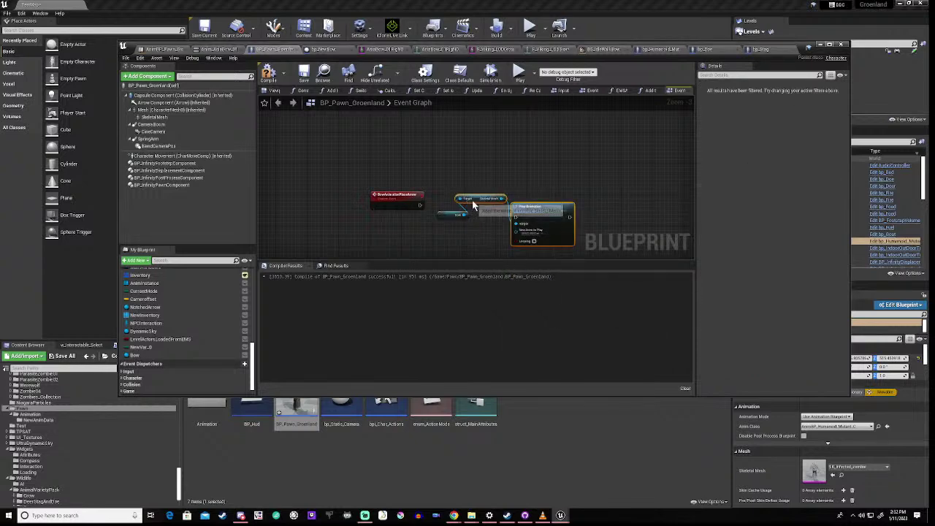
- Arrange the Skeletal Mesh node directly beneath the Bow getter and move the Play Animation node up beside them
drag(477, 199, 458, 221)
scroll(476, 234, up, 2)
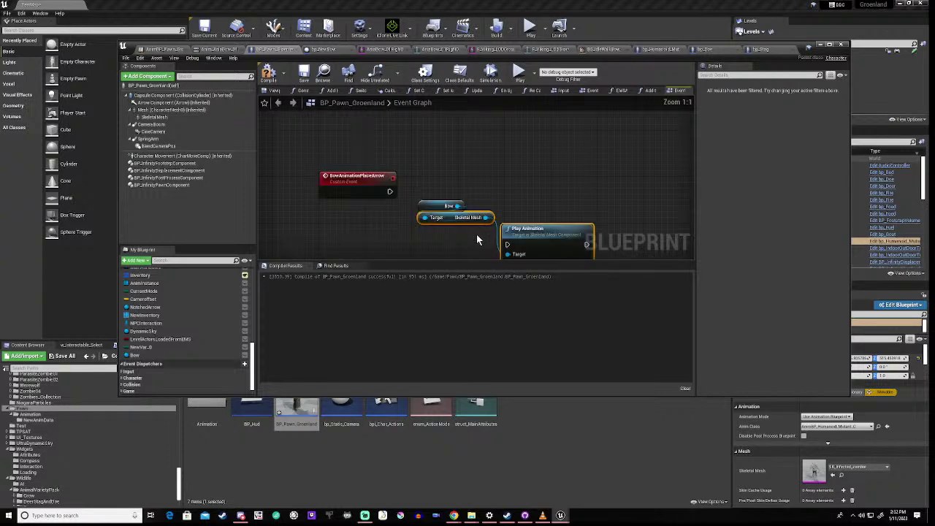
right_drag(476, 234, 509, 203)
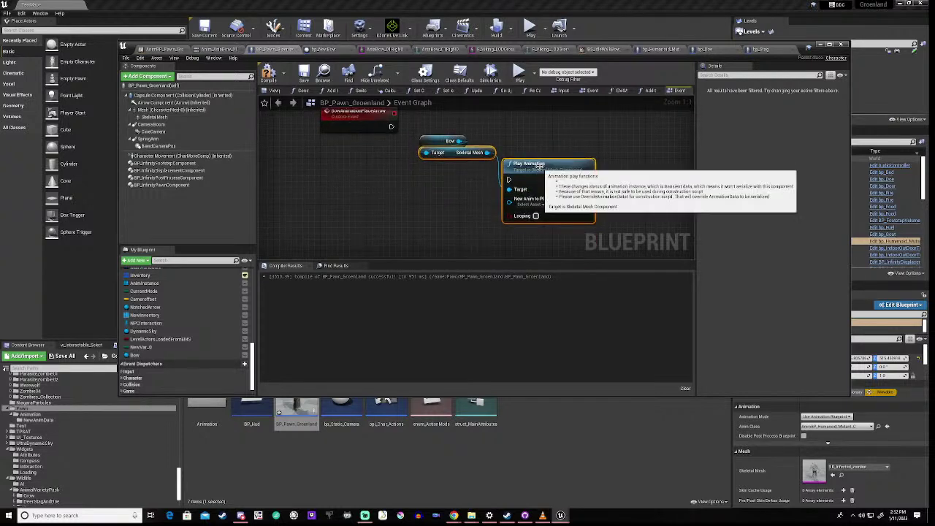
drag(561, 161, 571, 132)
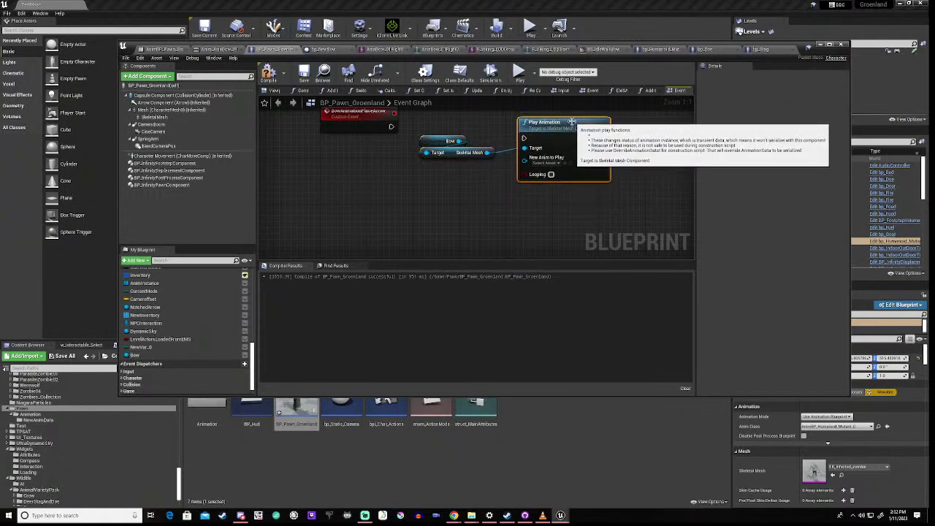
right_drag(473, 172, 486, 202)
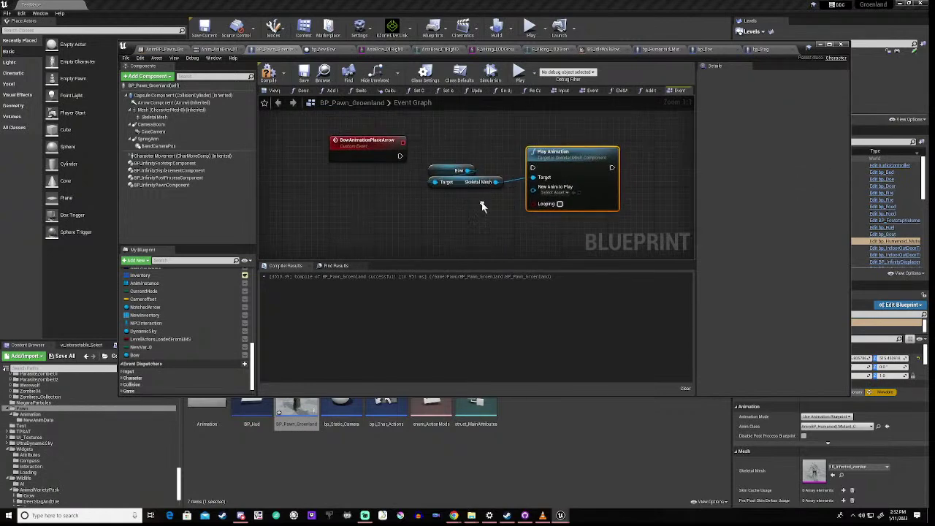
- Set the Play Animation node's New Anim to Play to Anim_AsiaBow_01_DrawRelease and connect BowAnimationPlaceArrow to its execution input
click(548, 194)
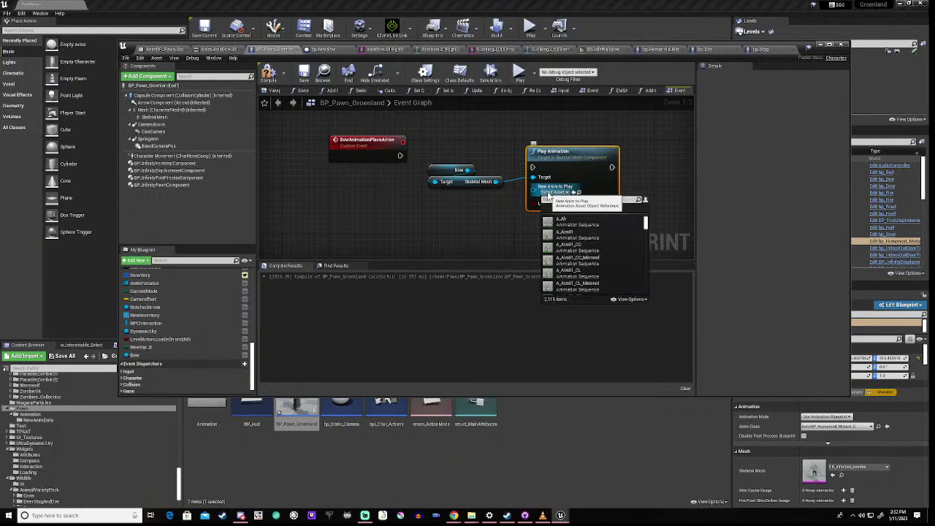
text(arrow)
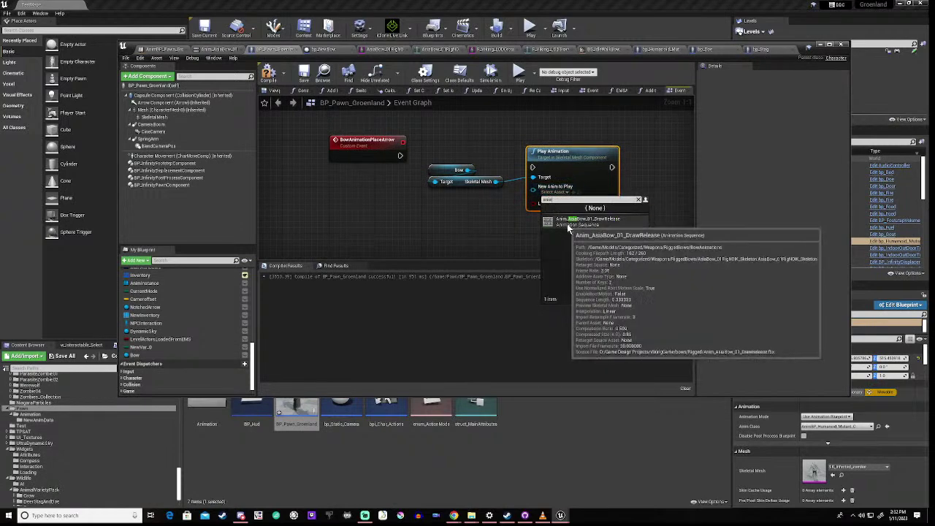
click(569, 222)
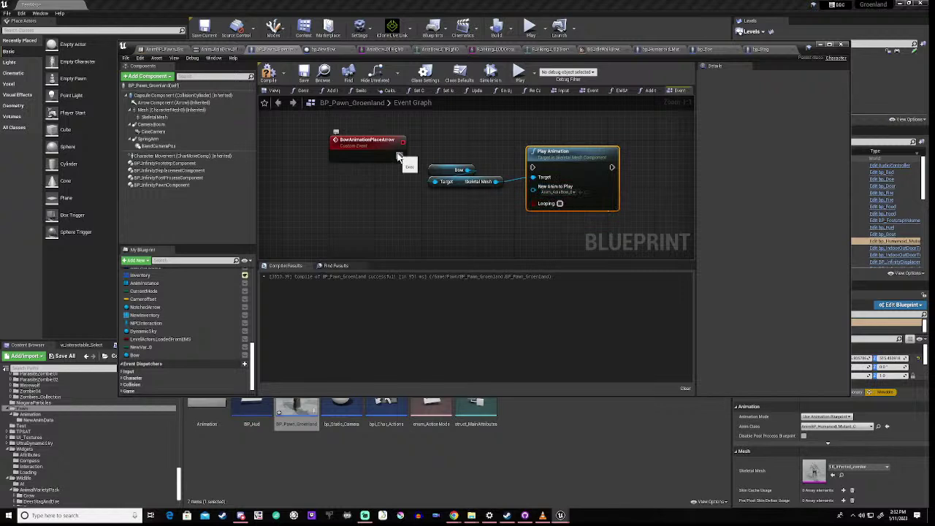
drag(400, 155, 532, 167)
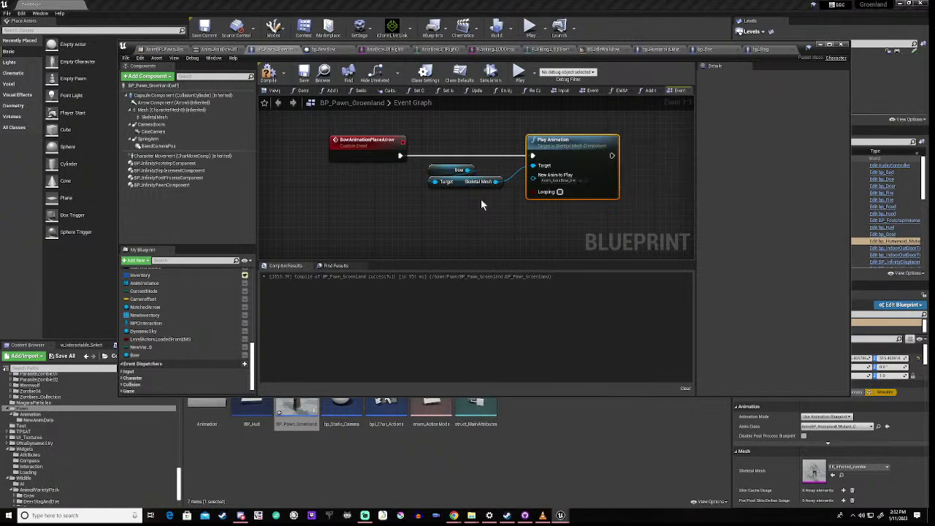
- Add a Do Once flow control node below the BowAnimationPlaceArrow chain
scroll(481, 203, down, 1)
scroll(480, 203, down, 1)
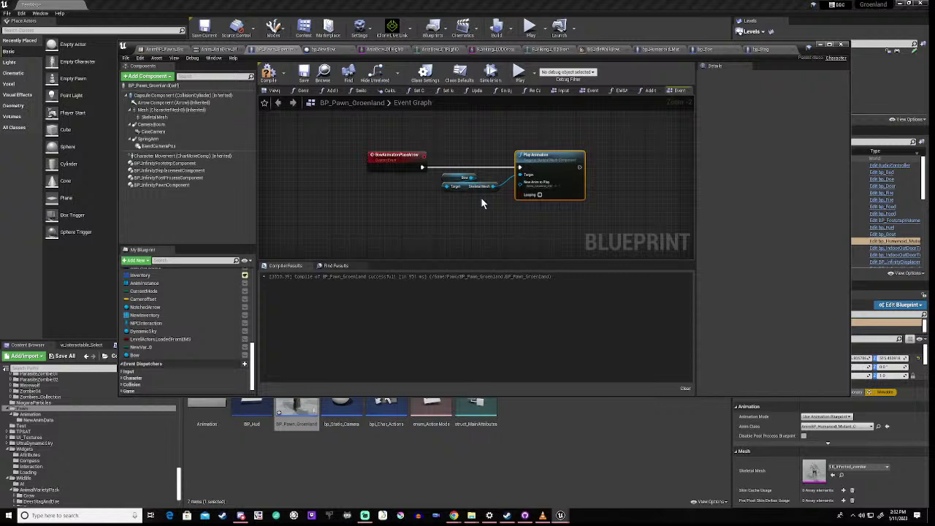
right_click(430, 206)
text(do o)
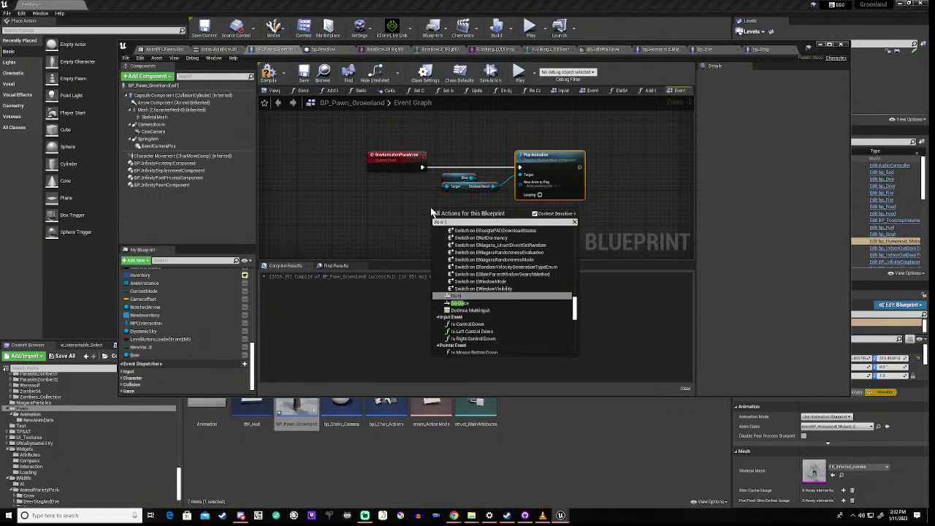
text(nce)
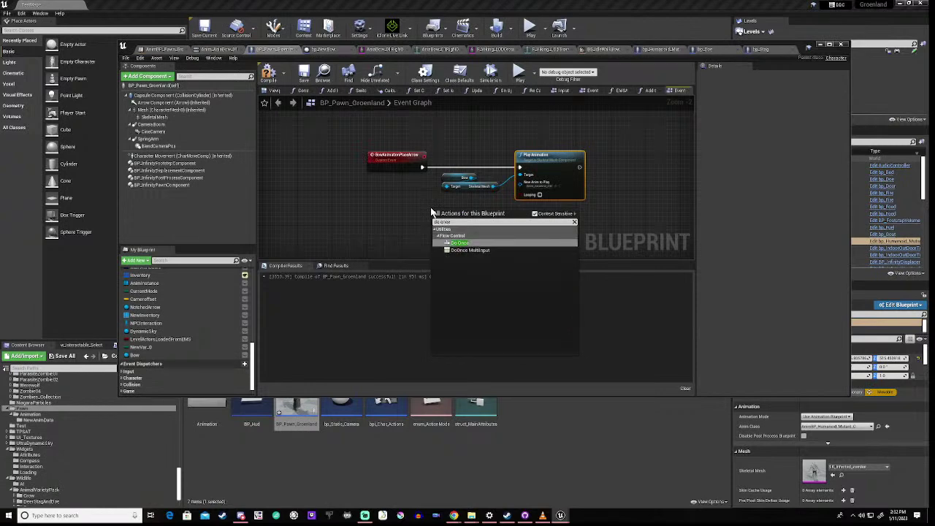
click(460, 244)
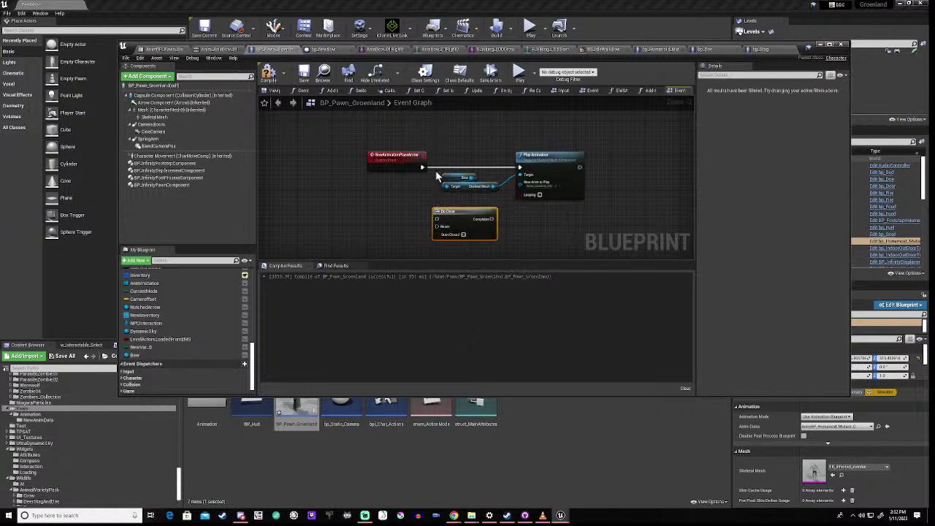
- Make room before Play Animation and wire the Do Once node between the BowAnimationPlaceArrow event and Play Animation
click(460, 178)
shift+click(547, 169)
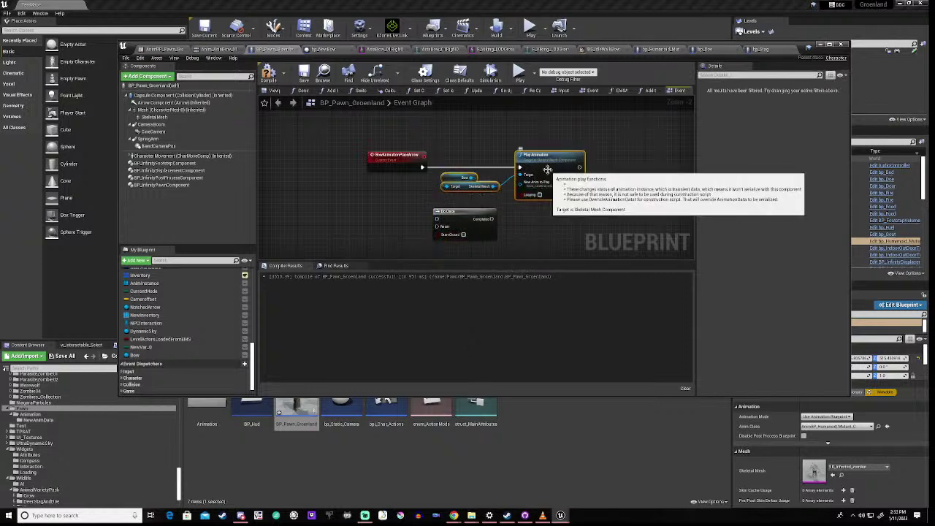
drag(547, 169, 649, 167)
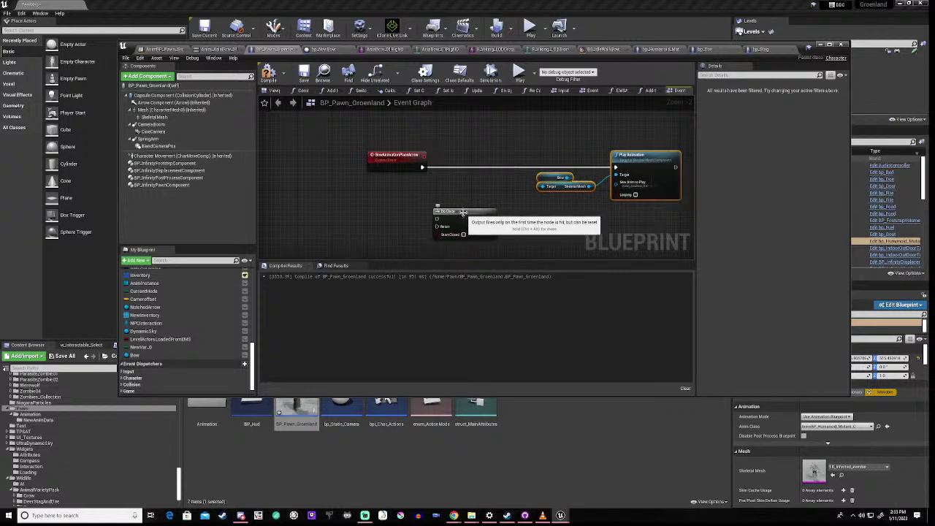
drag(471, 209, 506, 156)
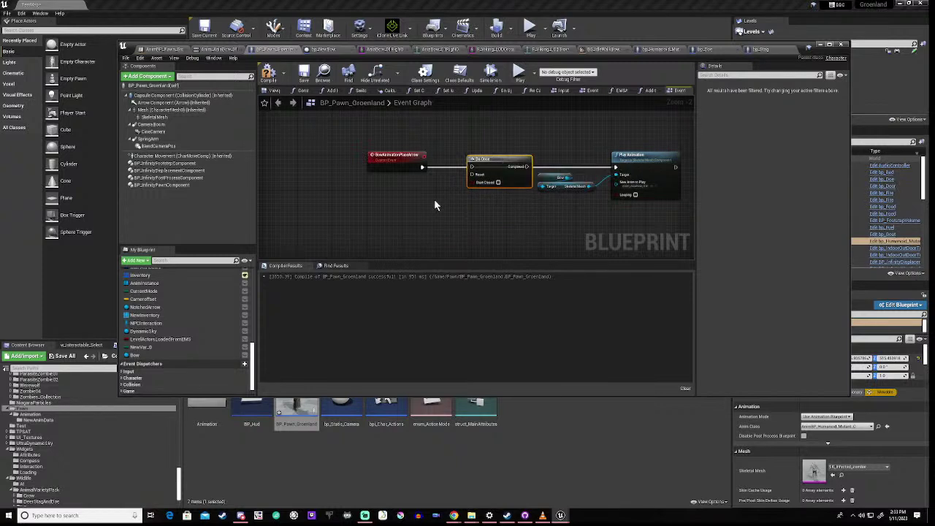
drag(422, 168, 616, 167)
right_drag(595, 199, 536, 209)
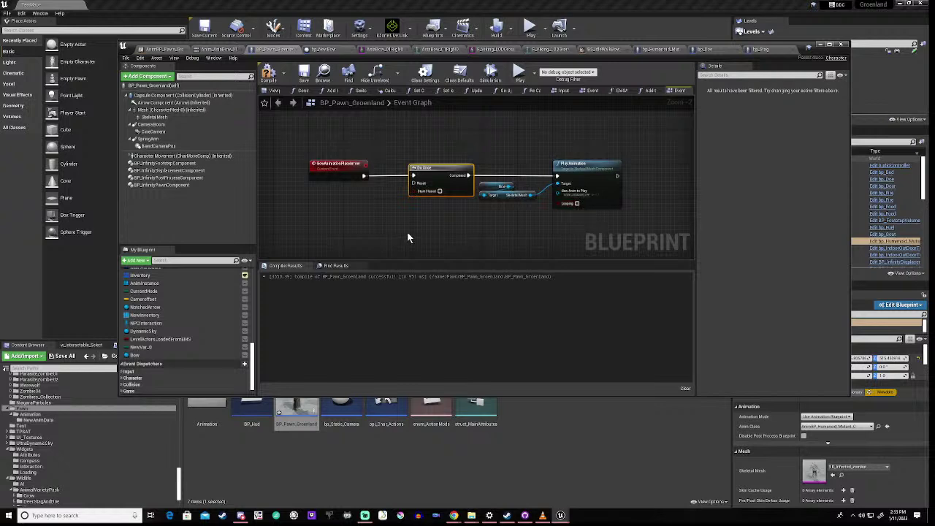
right_drag(407, 232, 432, 221)
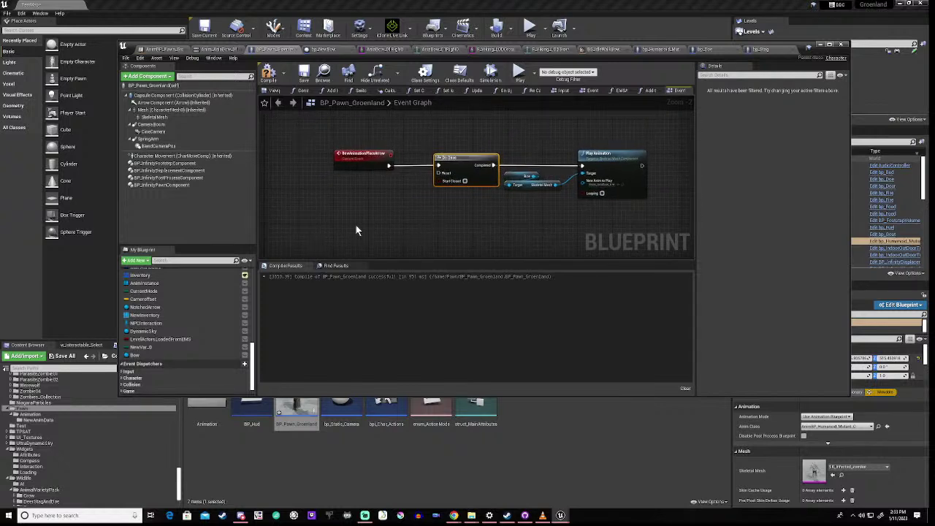
- Add a custom event named BowAnimationNoArrow in the empty area below the BowAnimationPlaceArrow chain
right_click(355, 231)
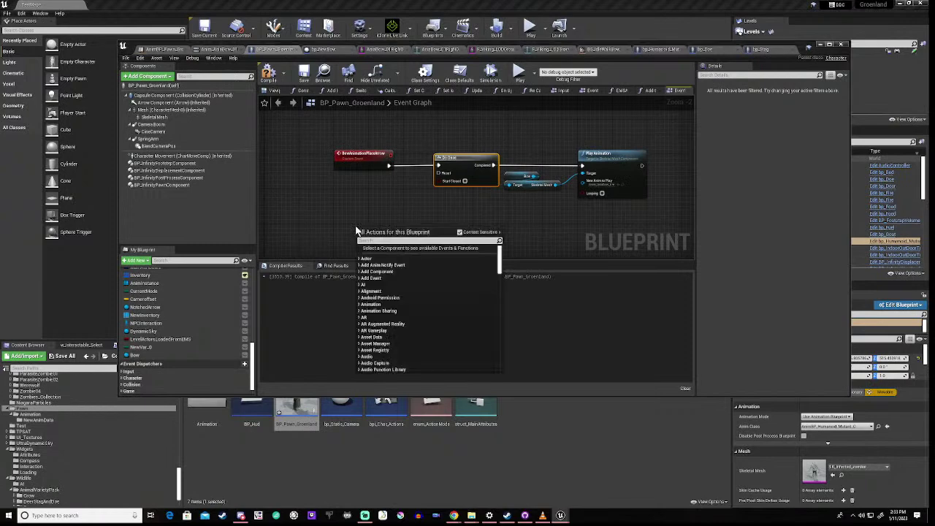
text(custom event)
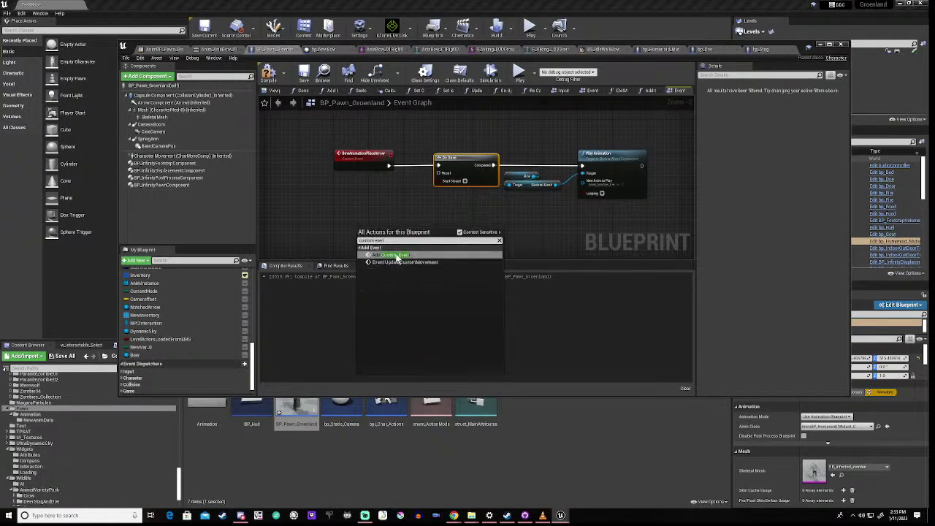
key(Escape)
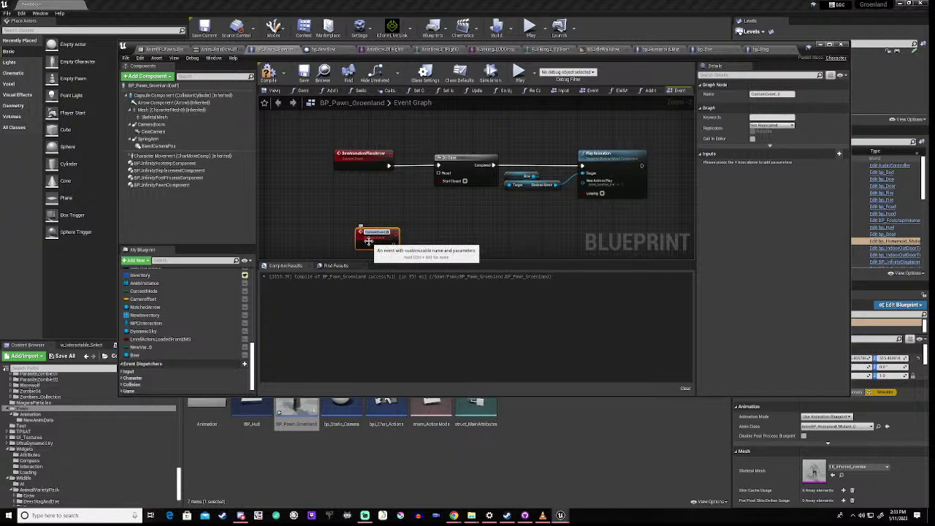
text(Reset)
text(mationEnd)
key(BackSpace)
key(BackSpace)
key(BackSpace)
text(N)
text(o)
text(f)
text(malArrow)
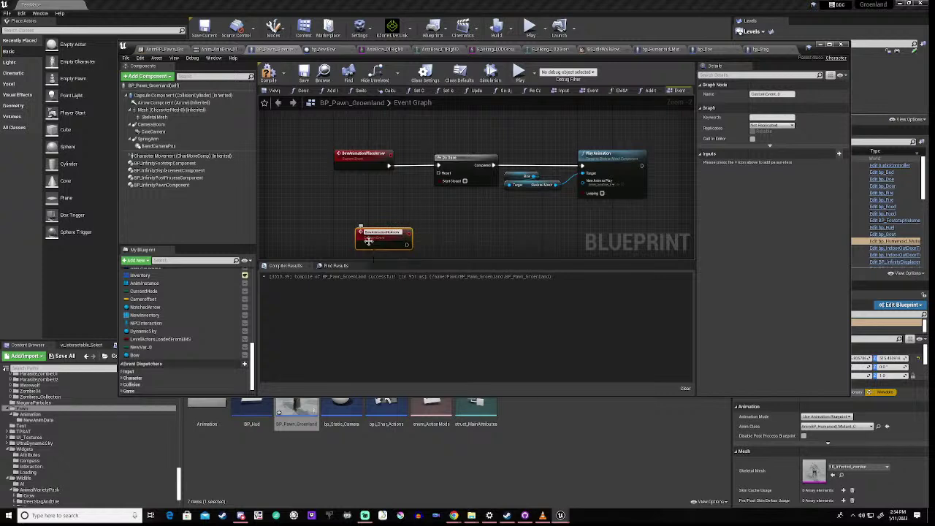
key(Return)
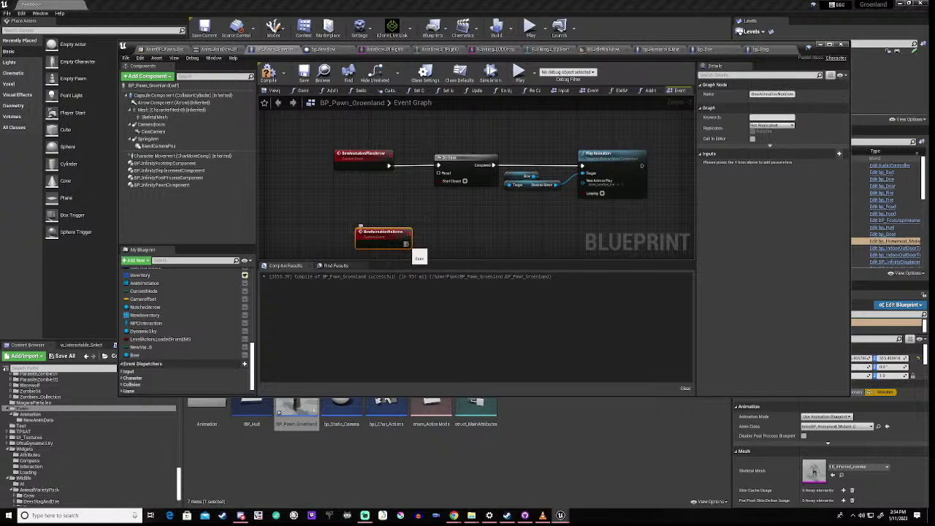
- Add a Sequence node after BowAnimationNoArrow and connect its Then 0 output to the Do Once node's Reset input
drag(407, 244, 434, 235)
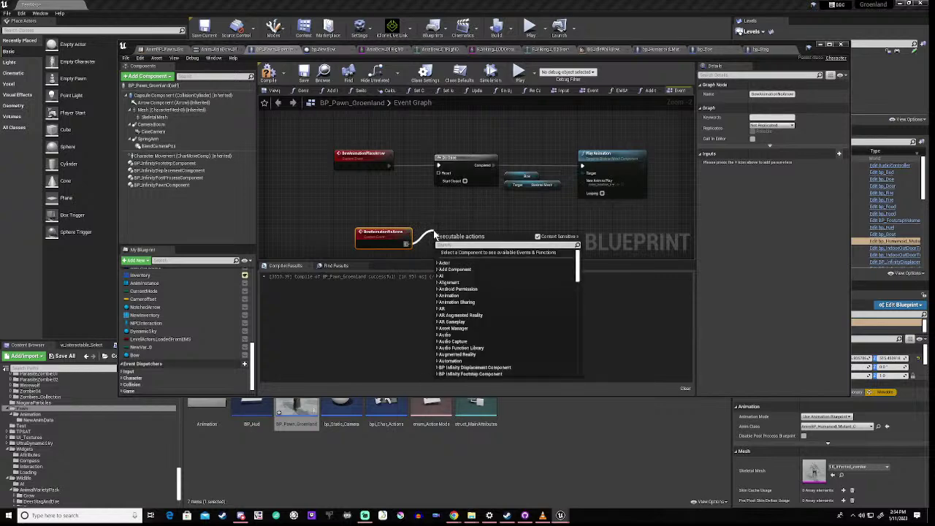
text(seq)
key(Return)
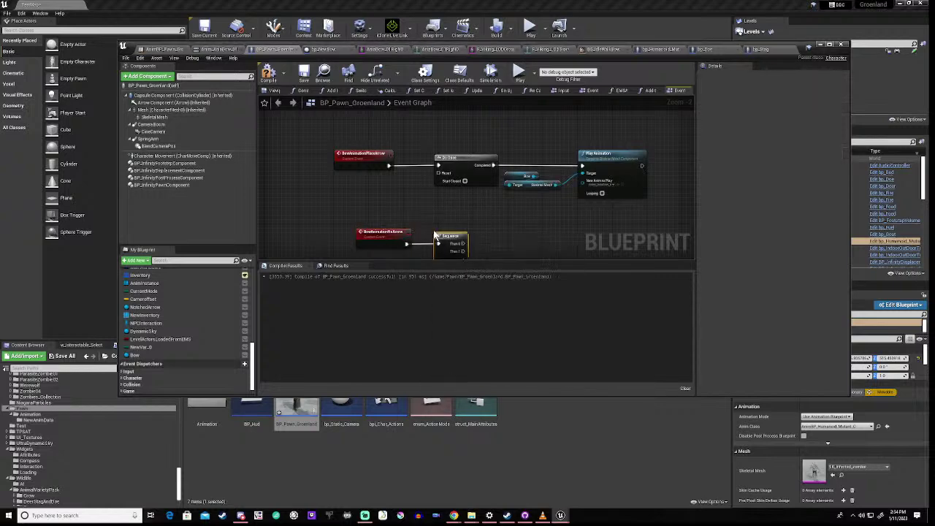
drag(464, 243, 438, 173)
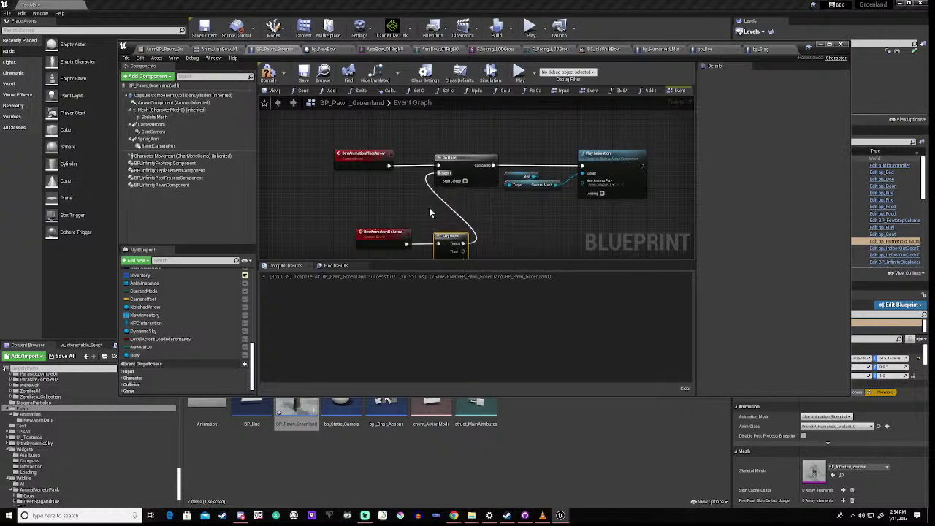
- Duplicate the Bow and Skeletal Mesh getter nodes and place the copies beside the Sequence node after BowAnimationNoArrow
right_drag(502, 245, 448, 209)
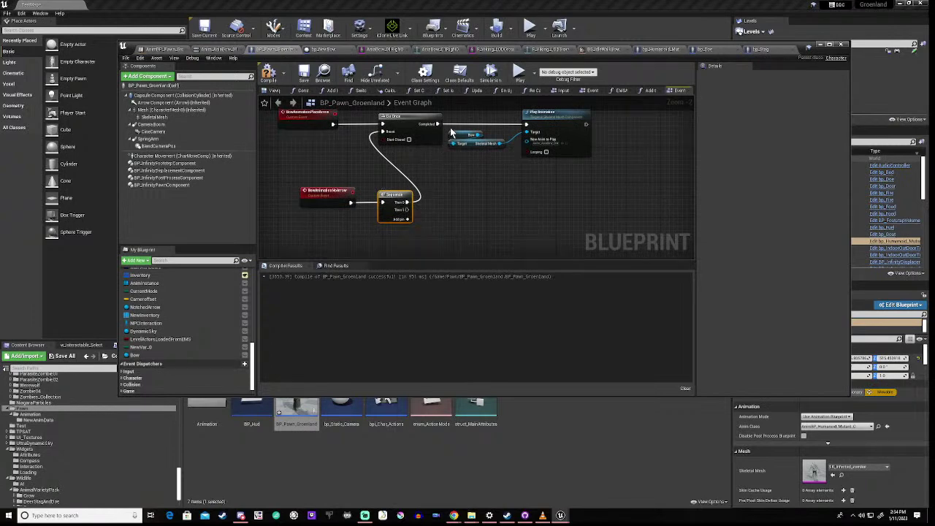
drag(451, 132, 458, 149)
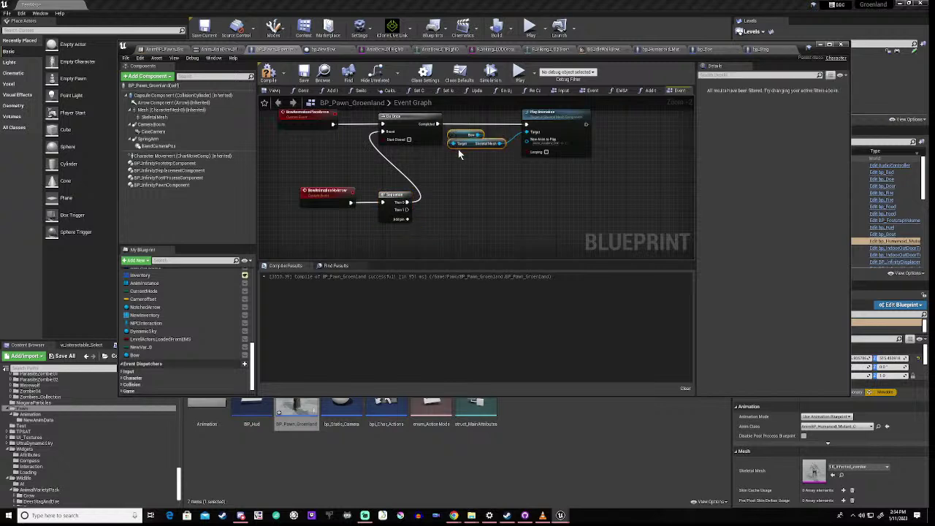
click(458, 149)
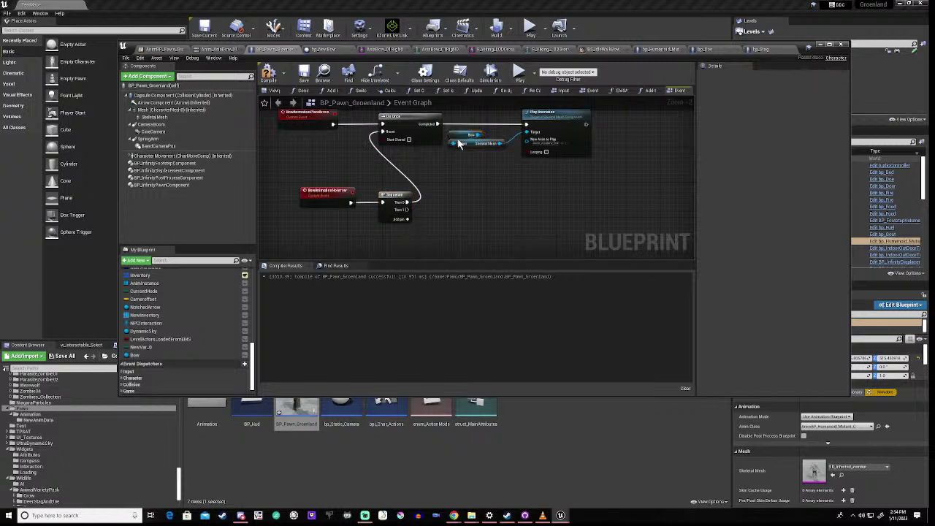
drag(460, 126, 468, 154)
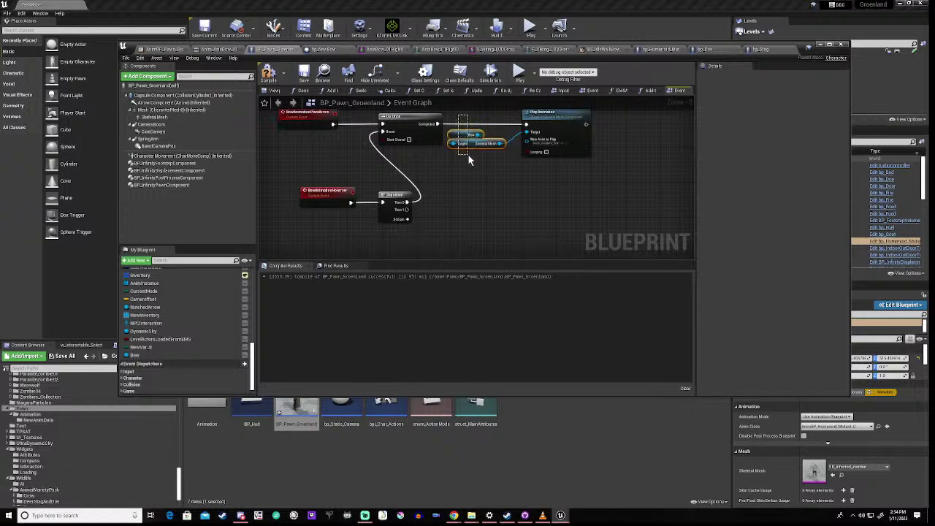
click(468, 154)
drag(474, 164, 474, 164)
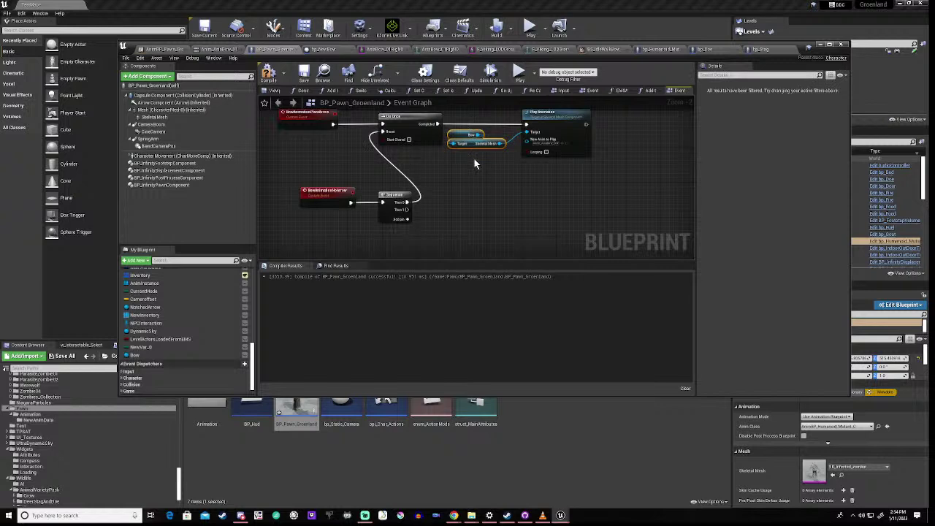
key(ctrl+v)
drag(498, 174, 462, 222)
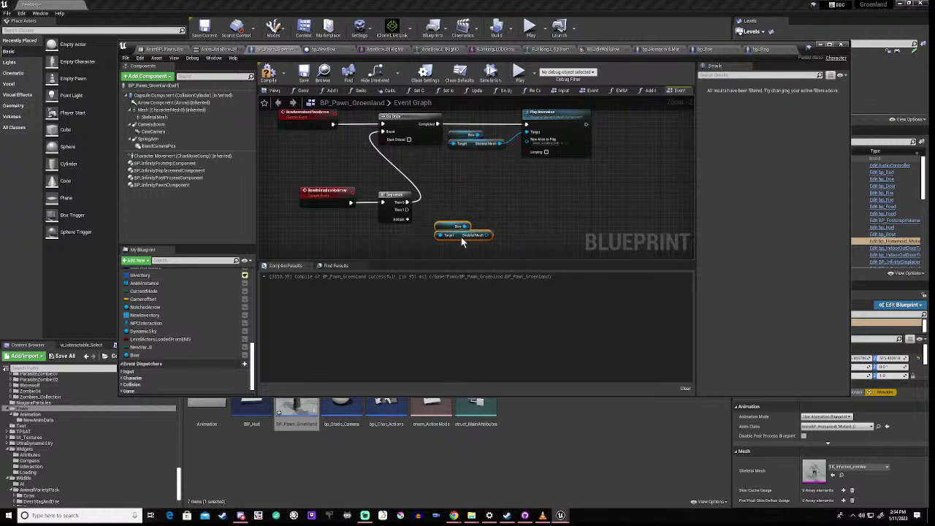
- Add a Play Animation node from the copied Skeletal Mesh, connect the Sequence's Then 1 output to it, and compile the blueprint
right_drag(479, 206, 483, 185)
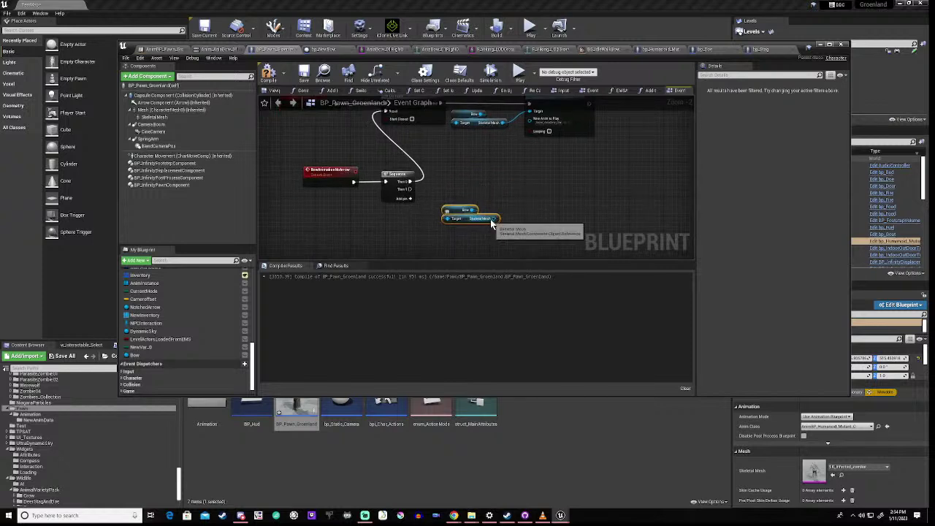
drag(495, 218, 511, 201)
text(play an)
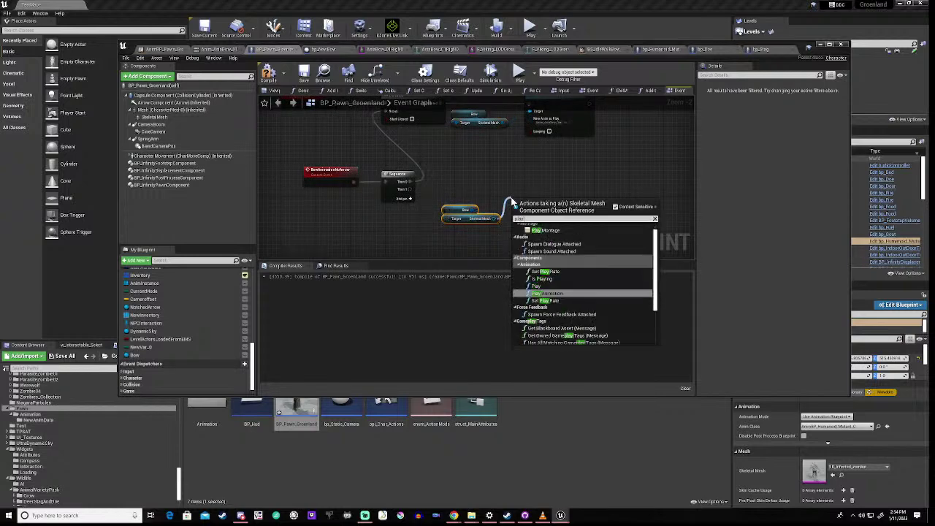
text(im)
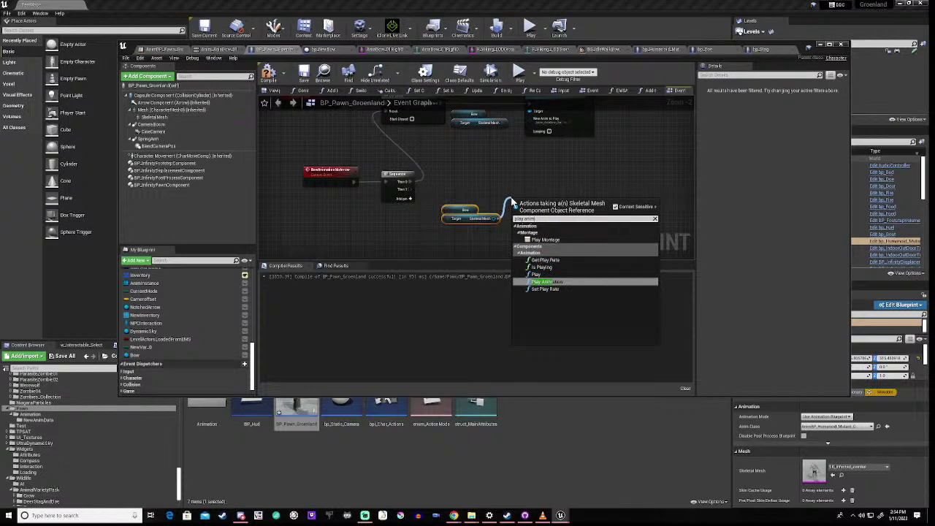
click(552, 283)
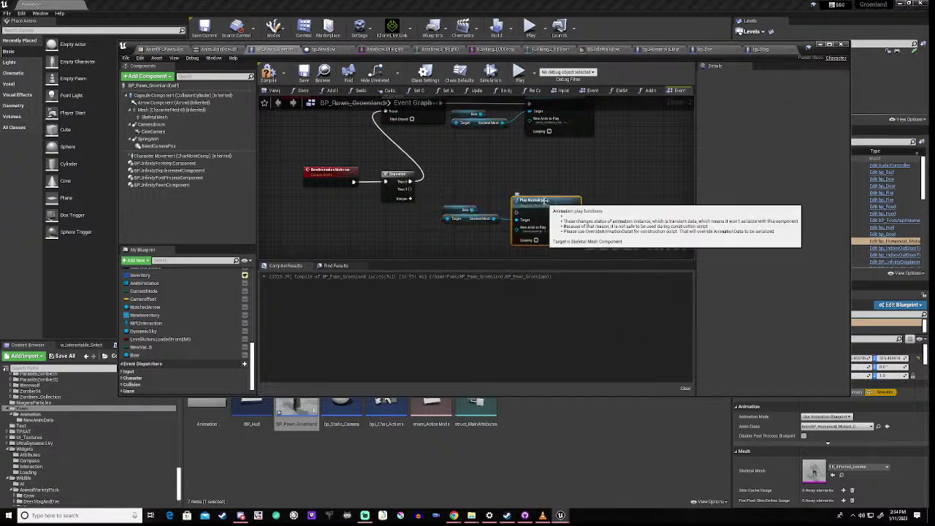
drag(544, 201, 550, 176)
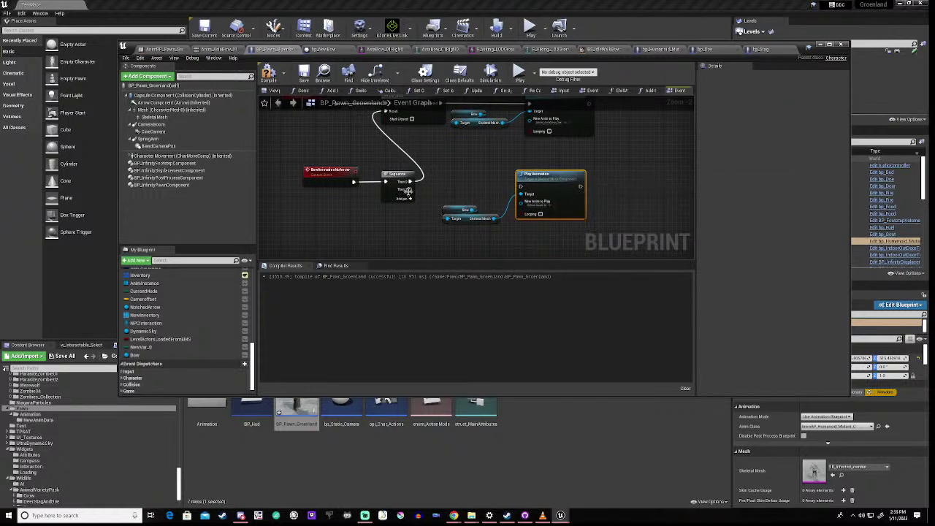
drag(410, 188, 520, 188)
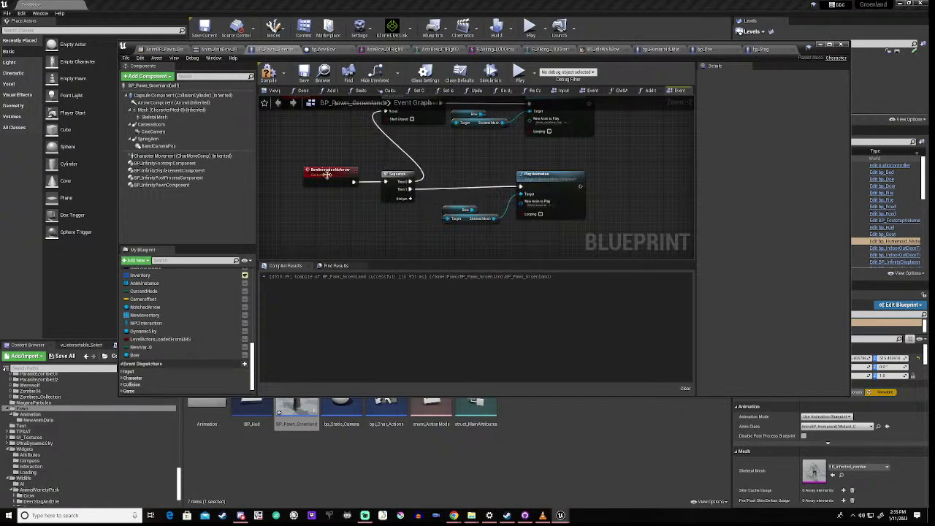
click(268, 77)
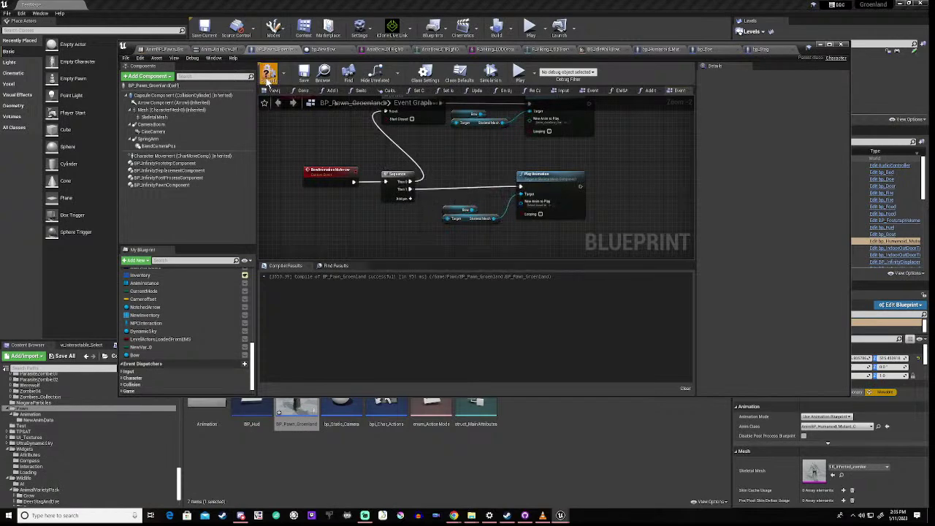
- Open the AnimBP_Pawn_Groenland_Survival event graph at the Branch node beside the Groenland Pawn reference
scroll(464, 156, down, 4)
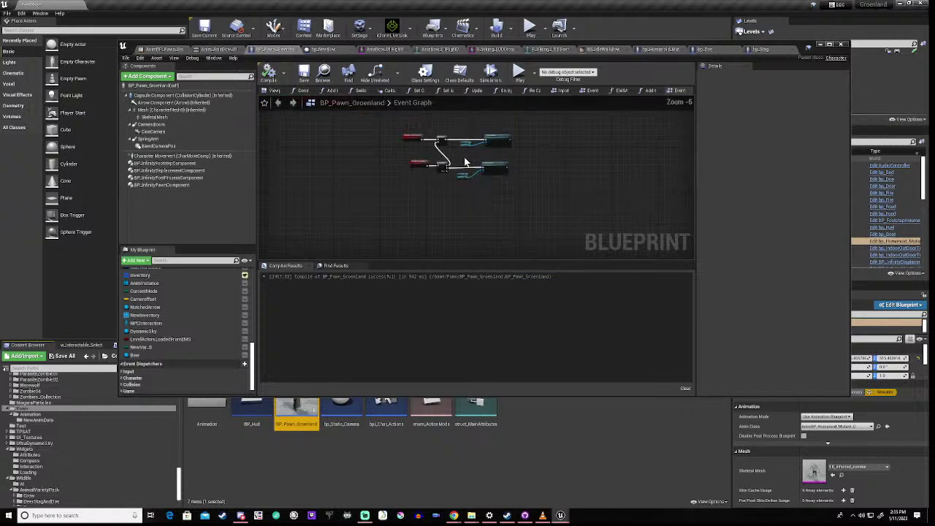
scroll(466, 189, up, 1)
right_drag(466, 190, 466, 211)
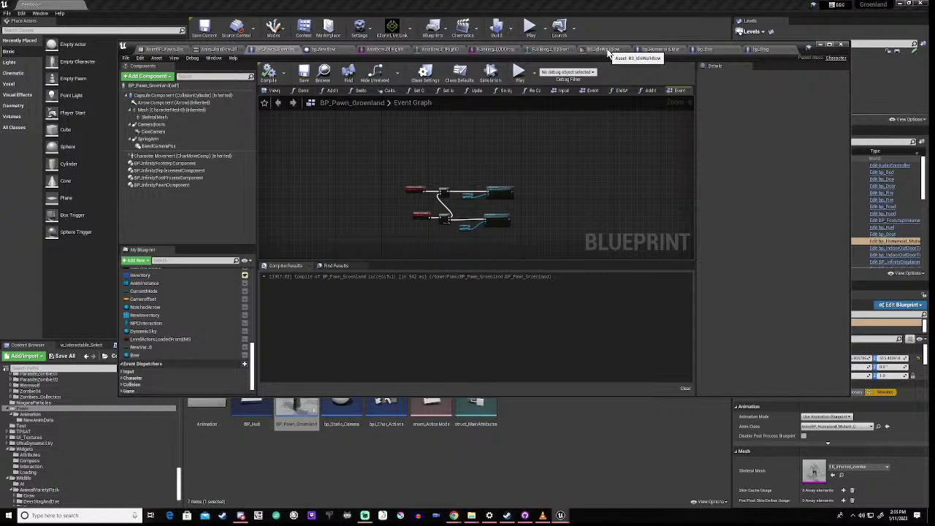
click(549, 51)
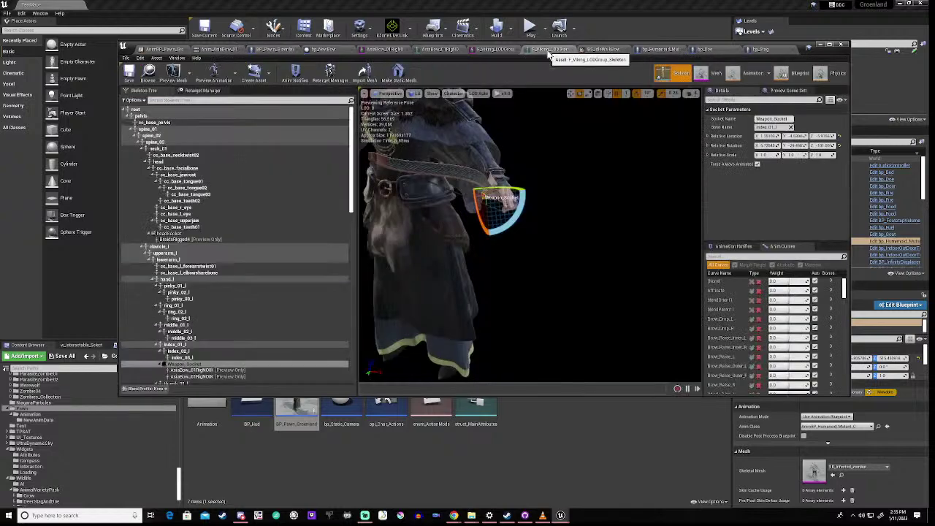
click(790, 76)
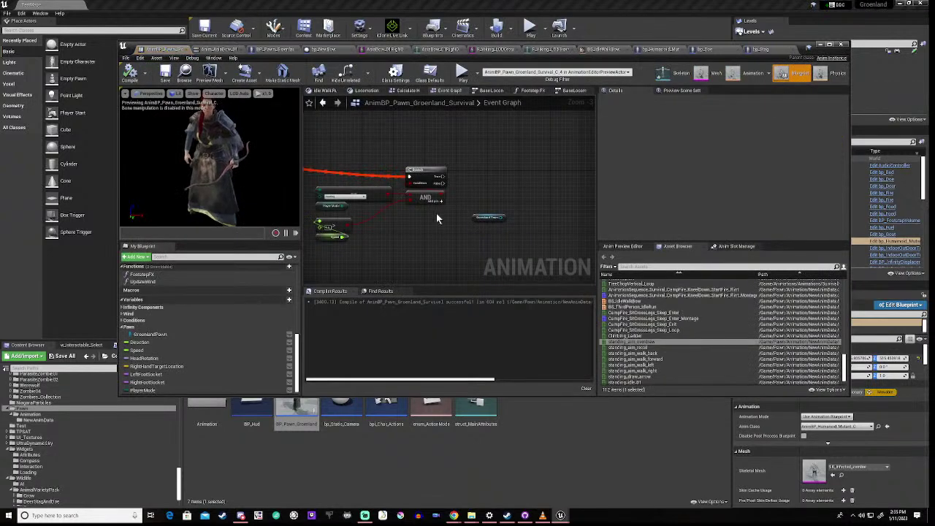
right_drag(418, 217, 451, 225)
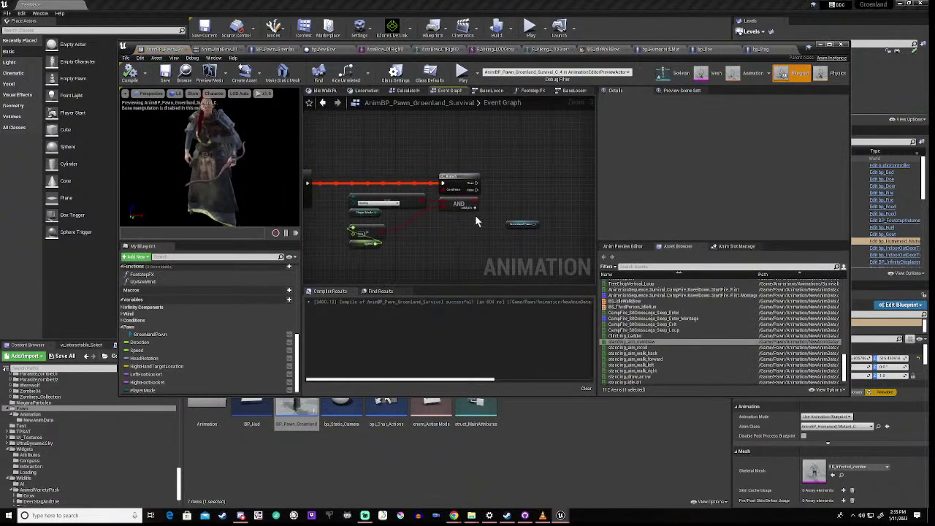
scroll(503, 201, up, 3)
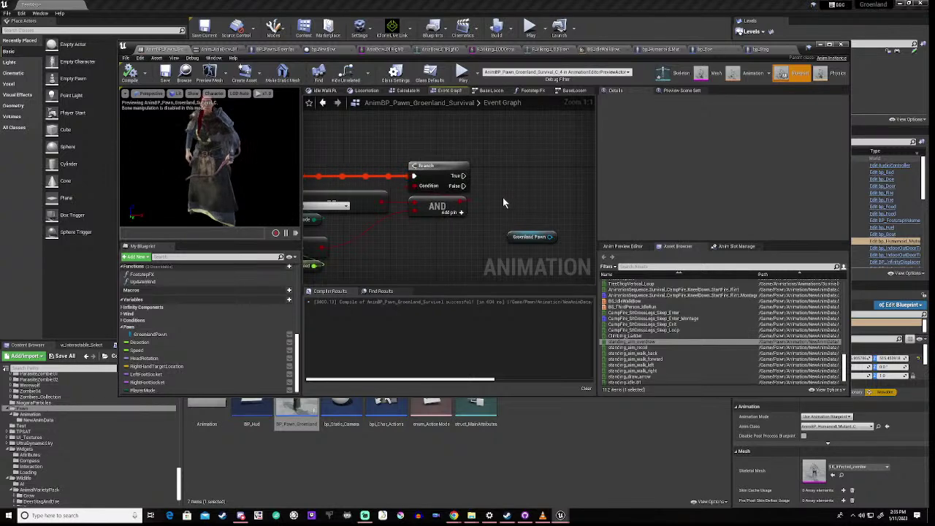
right_drag(500, 199, 454, 201)
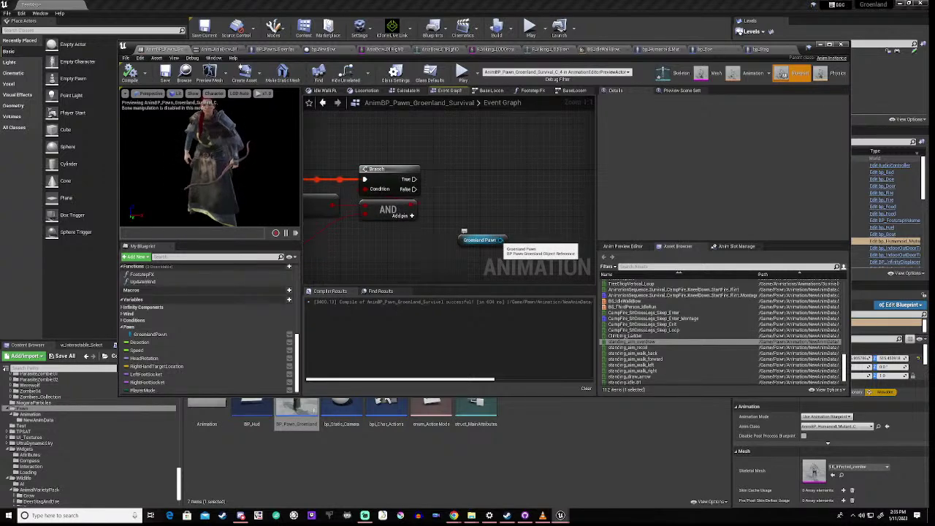
drag(500, 240, 551, 220)
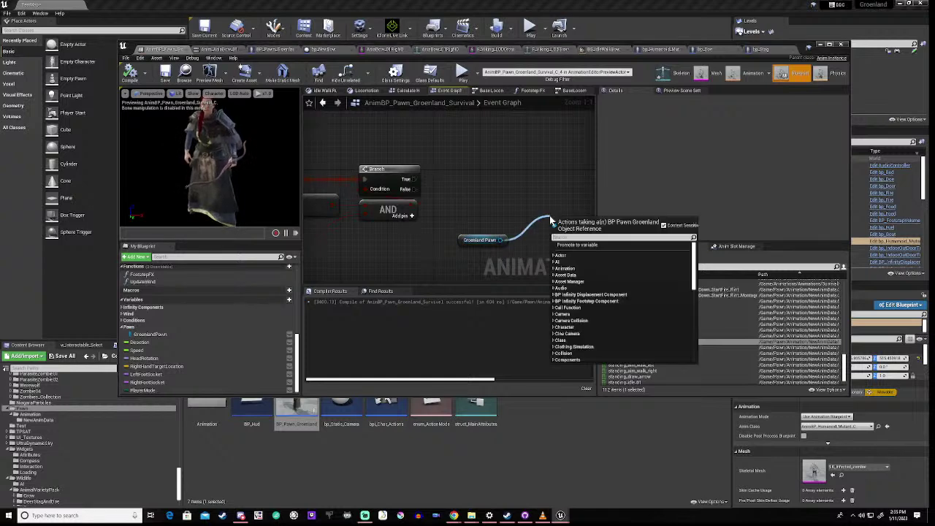
text(play)
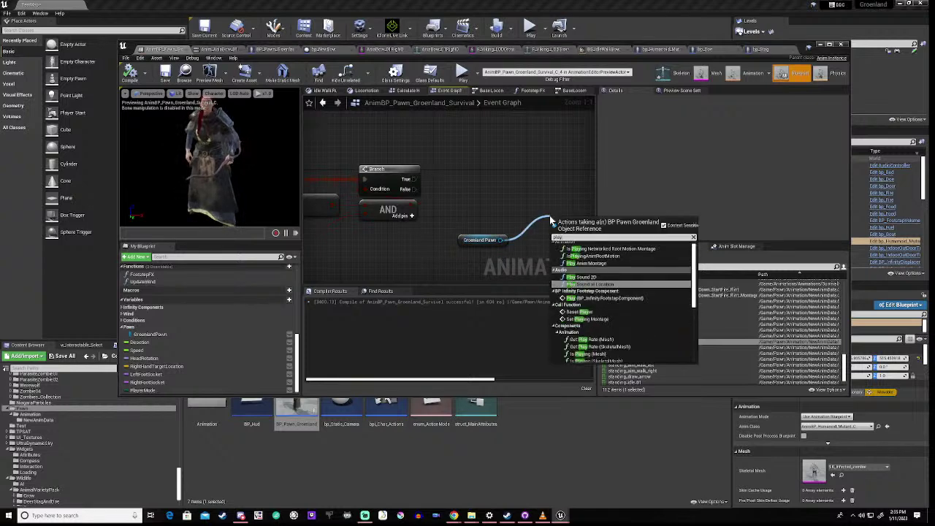
text(ani)
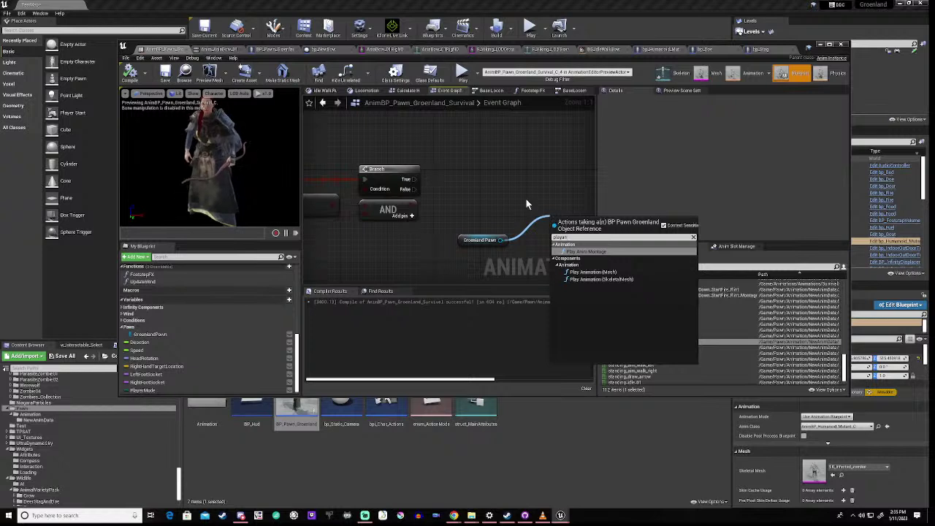
click(525, 197)
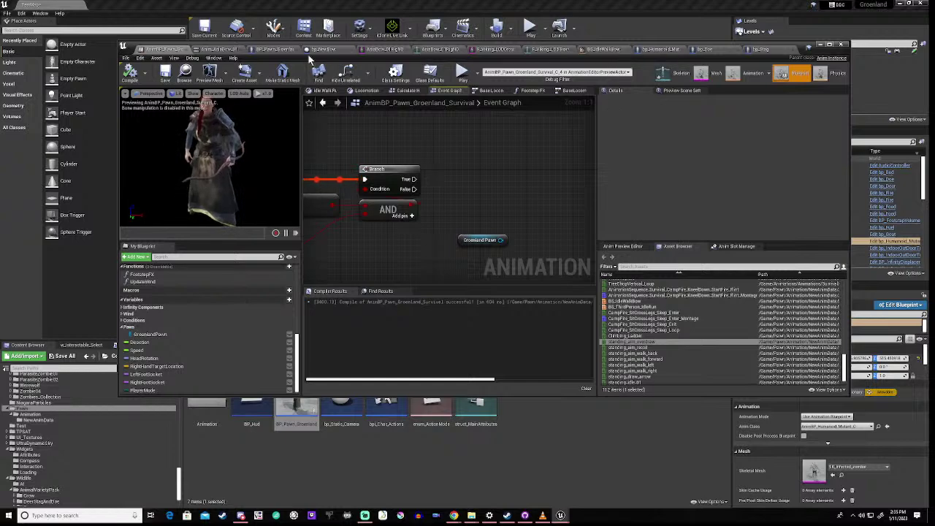
- Check the names of the bow animation custom events in BP_Pawn_Groenland, and return to the AnimBP_Pawn_Groenland_Survival event graph
click(267, 50)
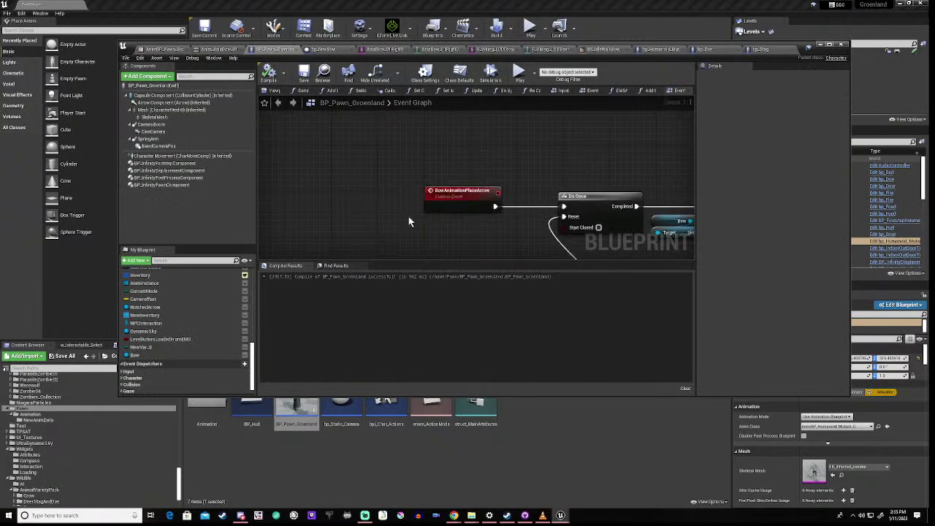
right_drag(408, 216, 417, 141)
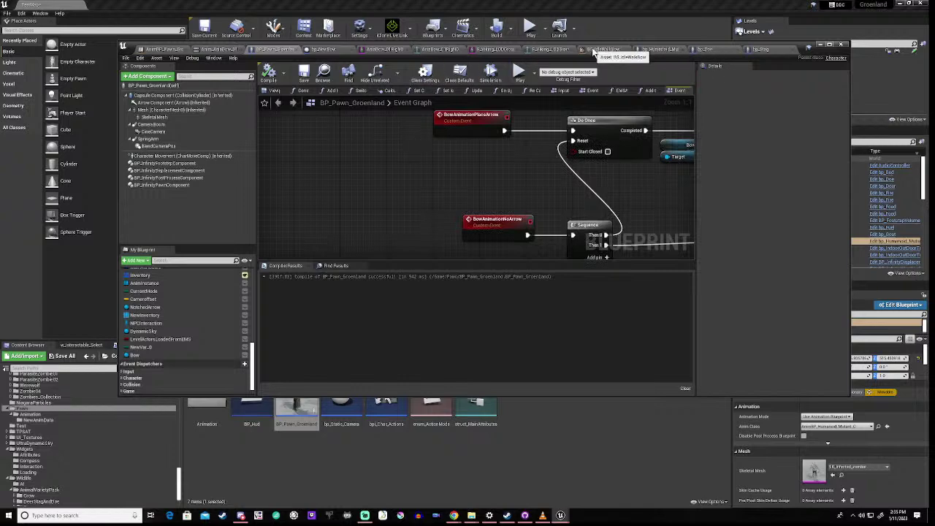
click(549, 49)
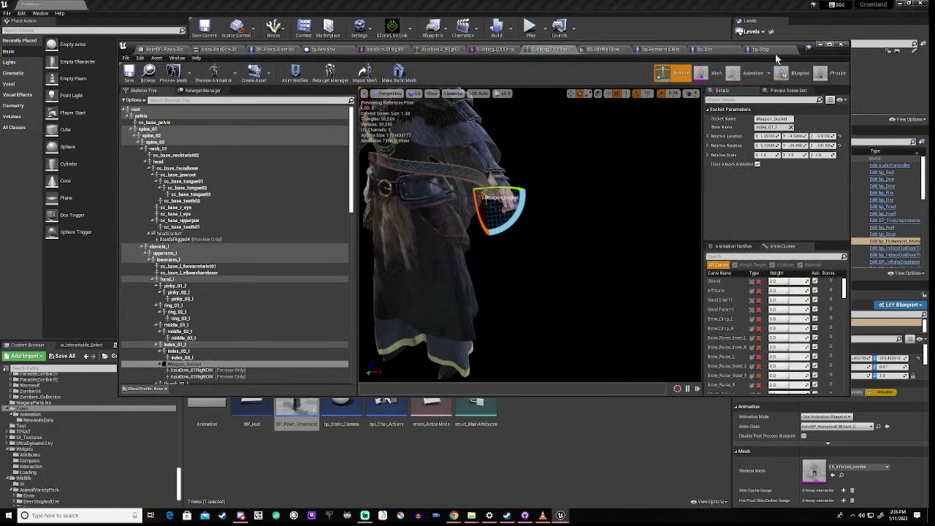
click(799, 73)
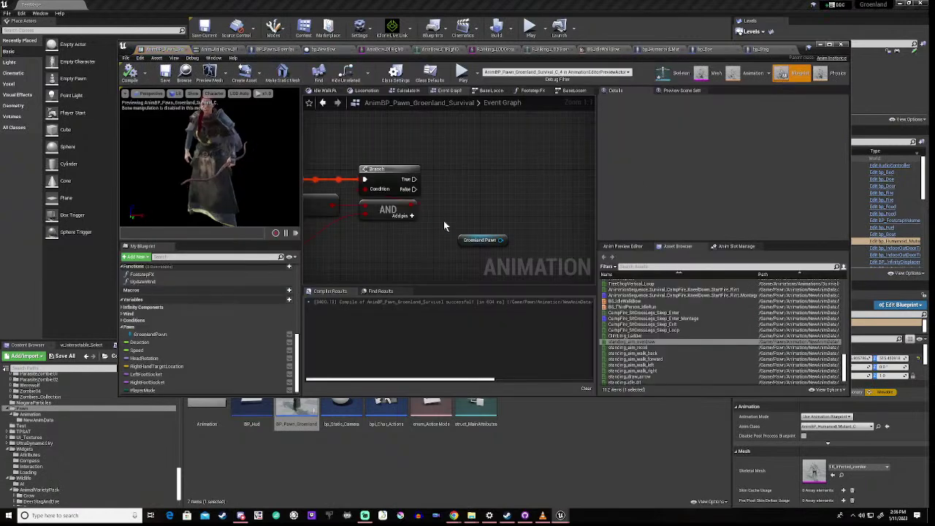
- Add a Bow Animation Place Arrow call from the Groenland Pawn reference and position it level with the Branch node
drag(501, 239, 531, 225)
text(bow anim)
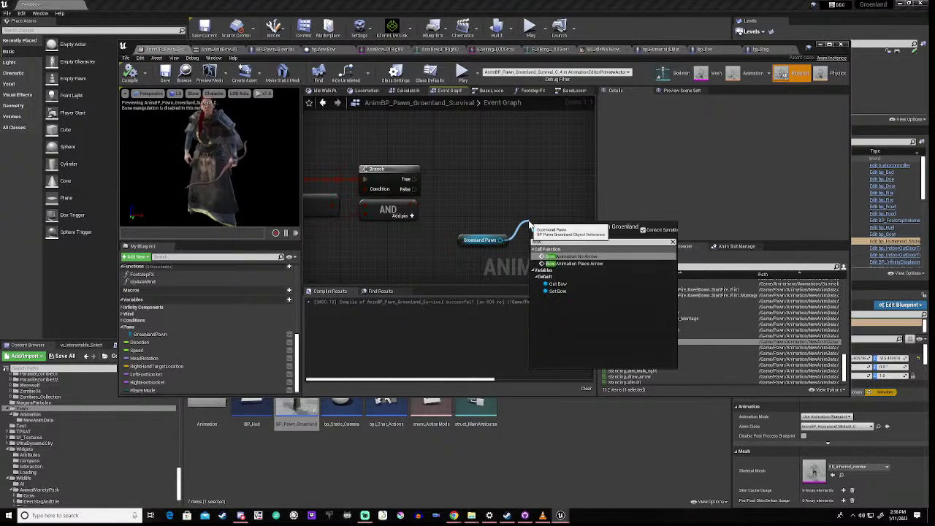
click(577, 265)
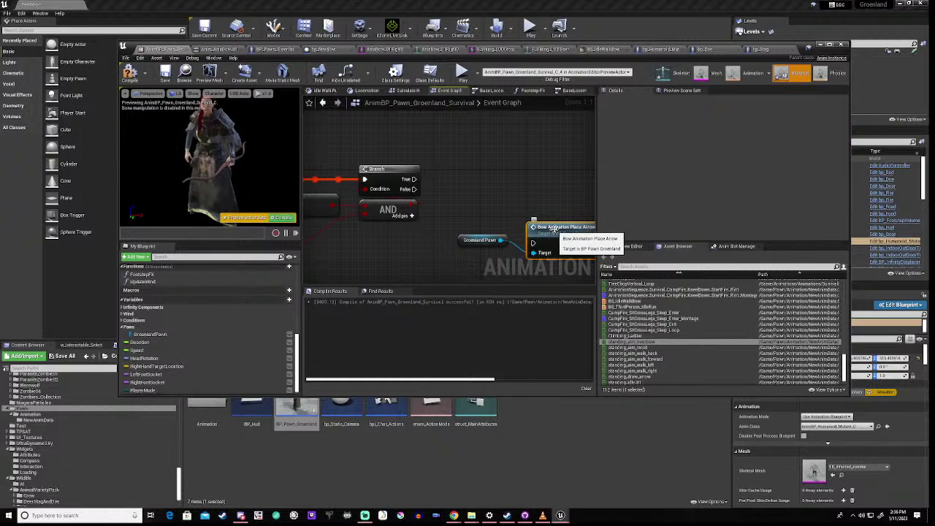
drag(558, 233, 552, 175)
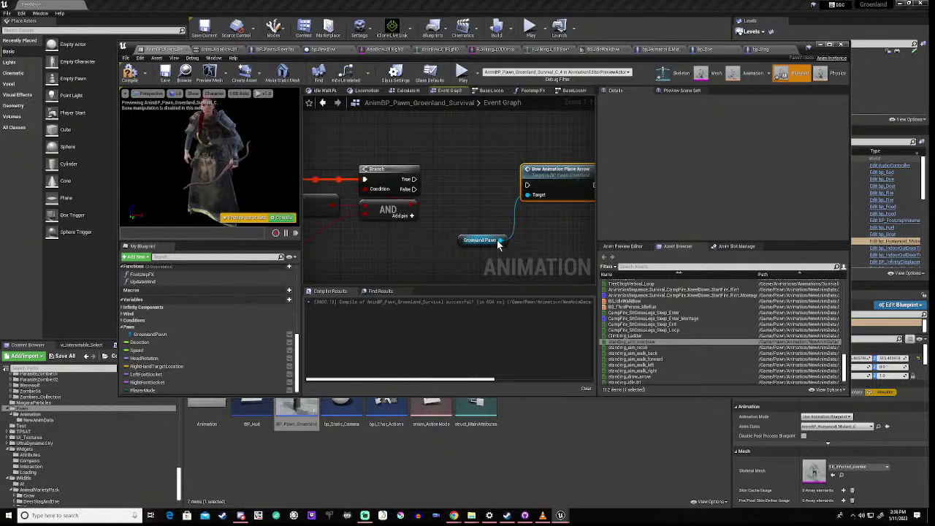
- Add a Bow Animation No Arrow call from the Groenland Pawn reference, and connect the Branch's True output to Bow Animation Place Arrow
ctrl+drag(501, 241, 532, 257)
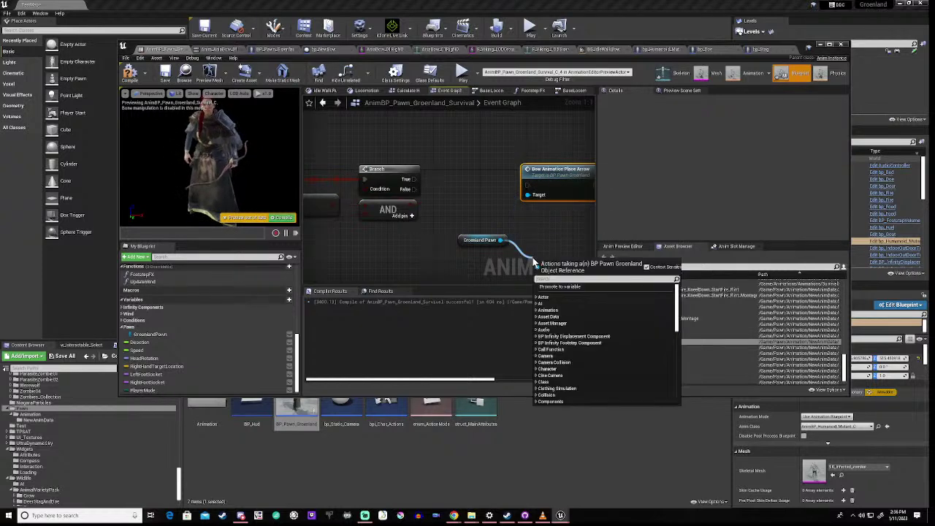
text(bow)
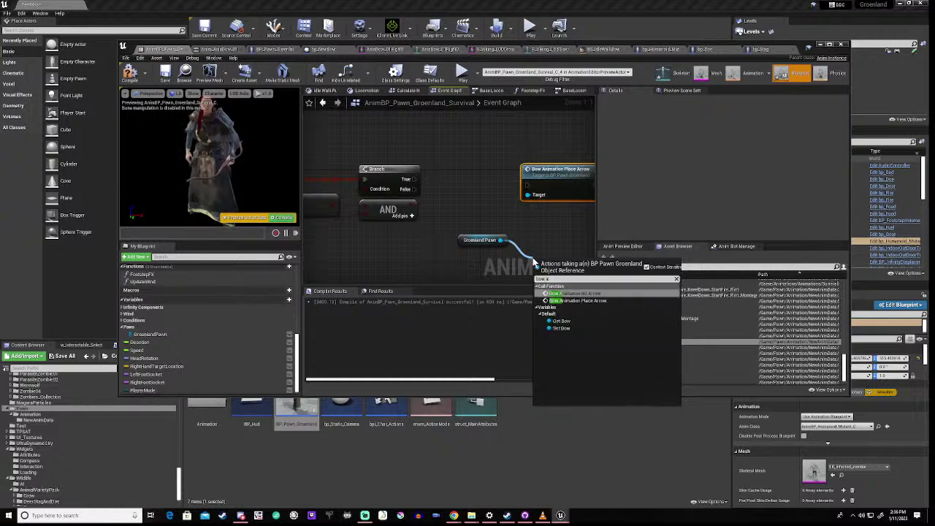
text( anim)
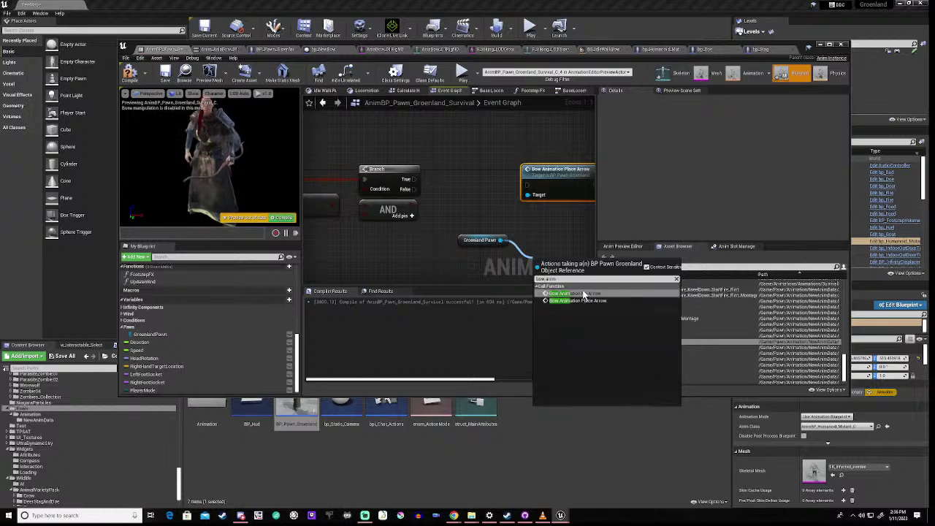
key(Return)
drag(413, 179, 501, 239)
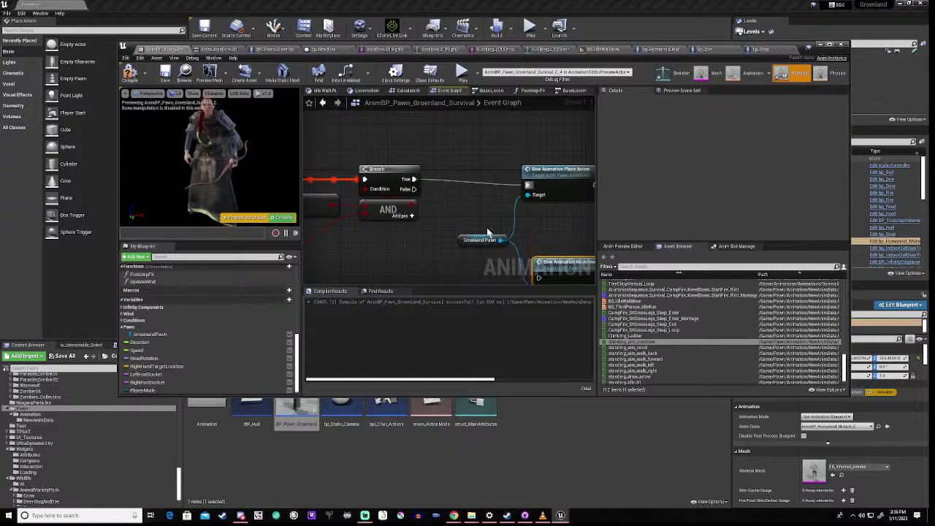
- Connect the Branch's False output to Bow Animation No Arrow, and move Bow Animation Place Arrow farther from the Branch, level with its True output
drag(414, 189, 548, 214)
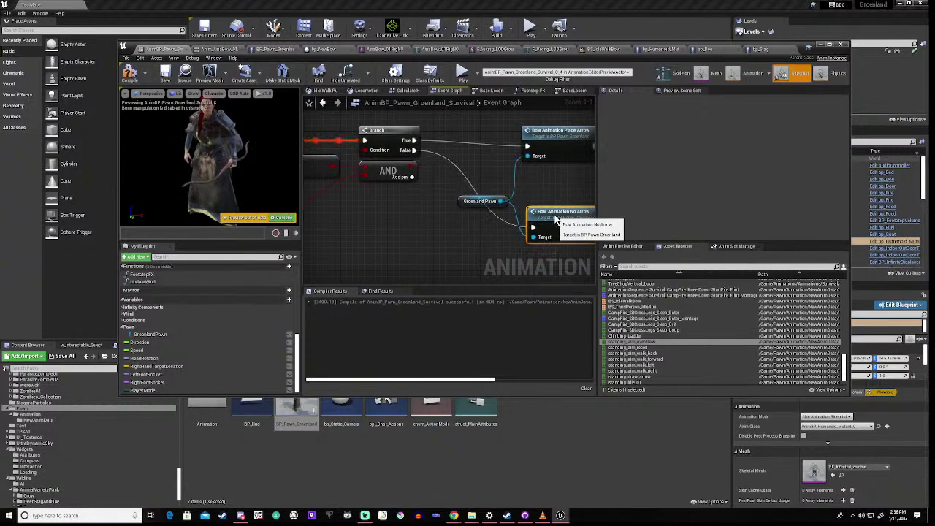
right_drag(410, 223, 544, 240)
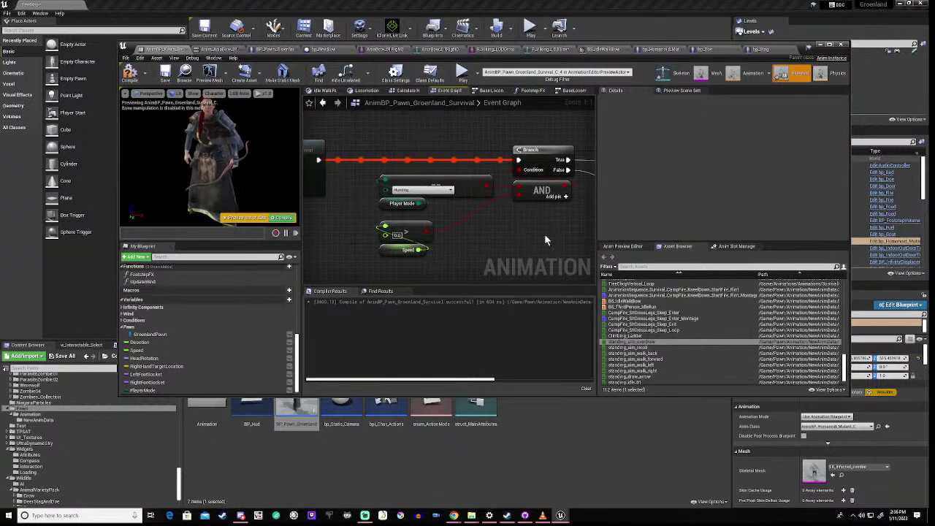
scroll(506, 237, down, 1)
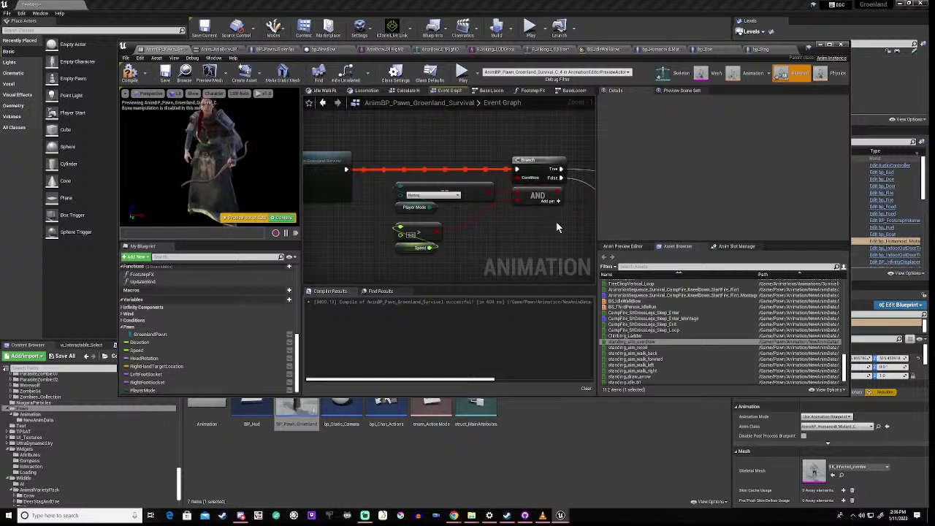
right_drag(556, 228, 406, 225)
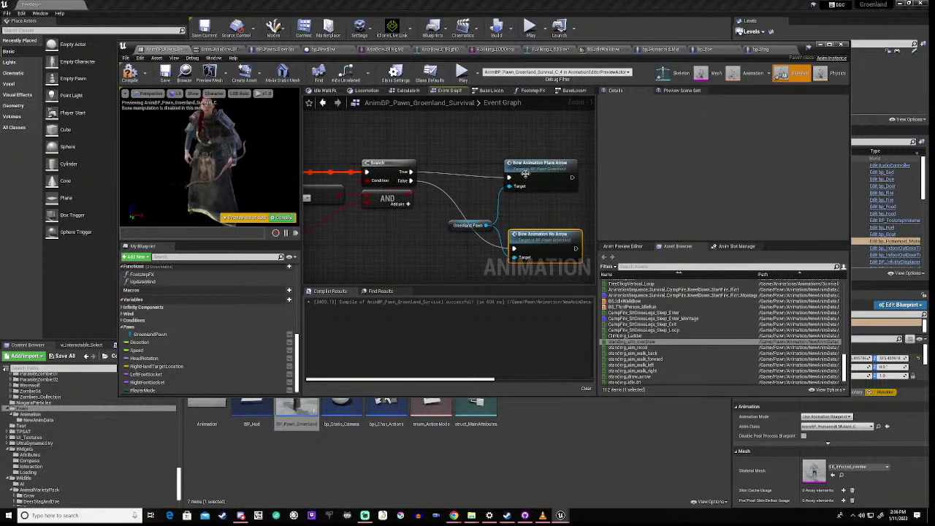
drag(538, 169, 566, 164)
- Add a Do Once node and wire it between the Branch's True output and Bow Animation Place Arrow
right_click(482, 199)
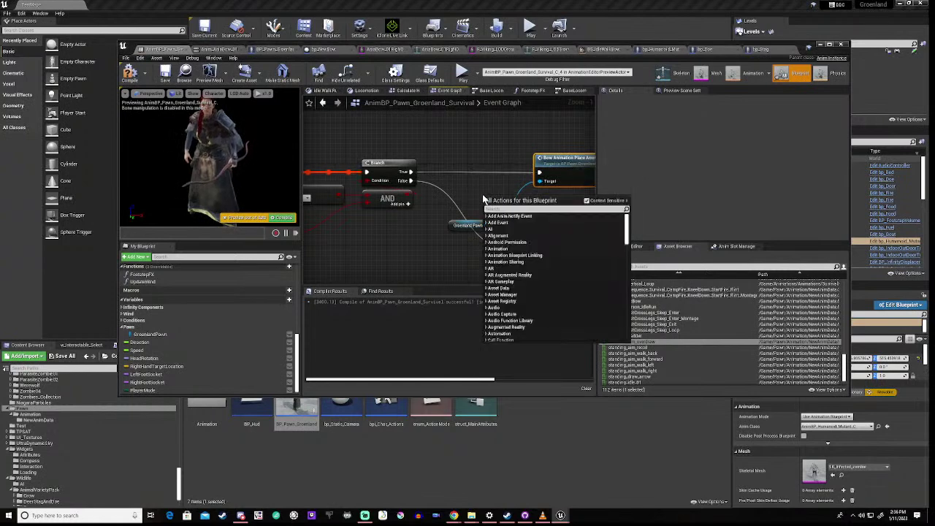
text(do)
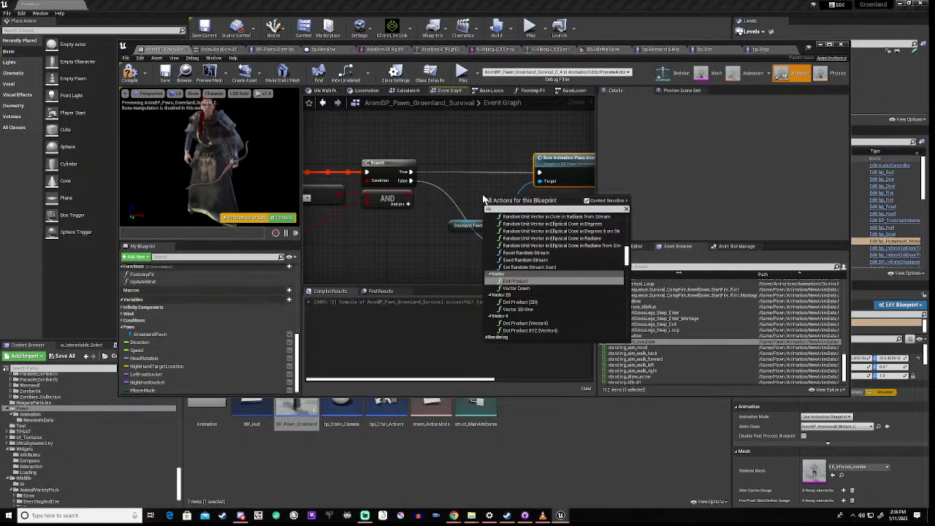
text( once)
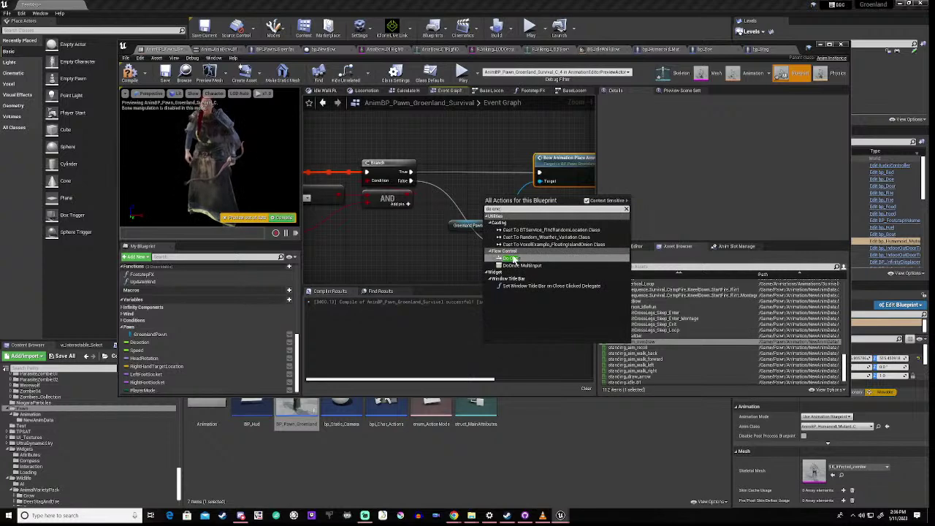
click(514, 259)
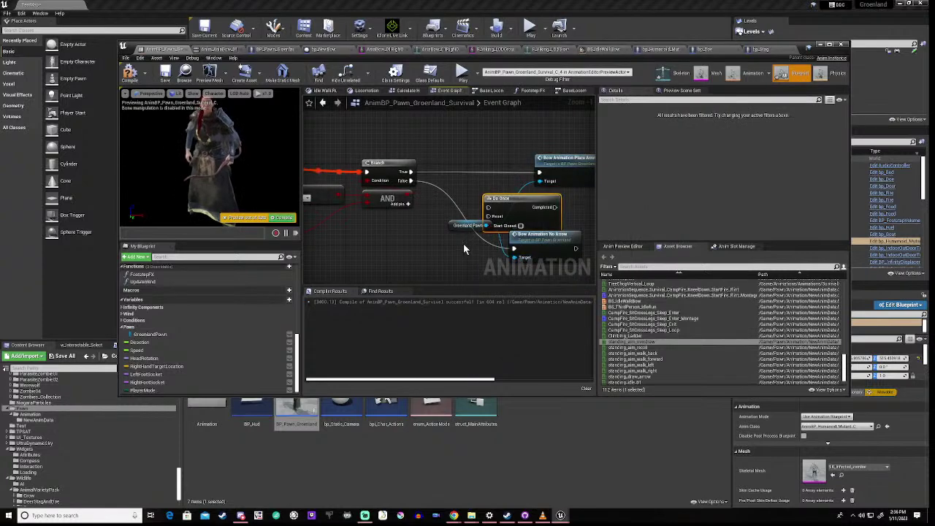
right_drag(519, 183, 471, 177)
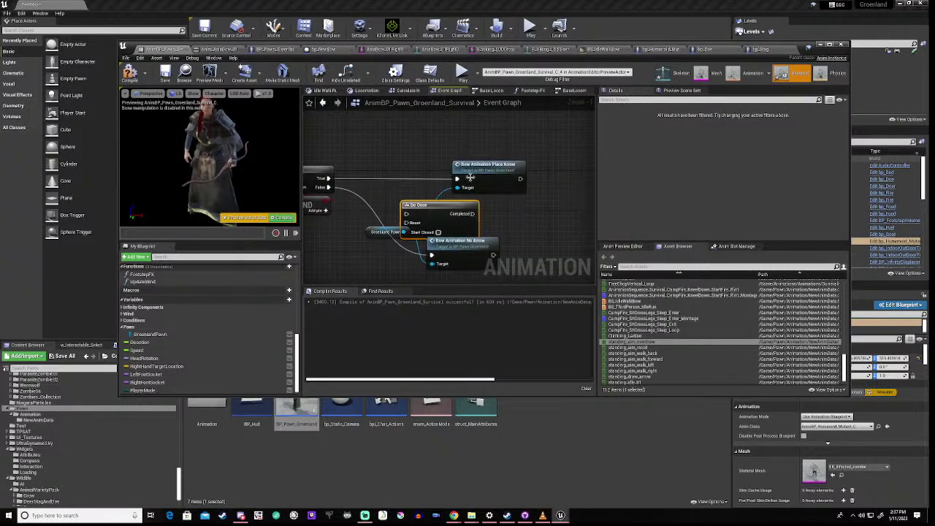
drag(471, 176, 537, 177)
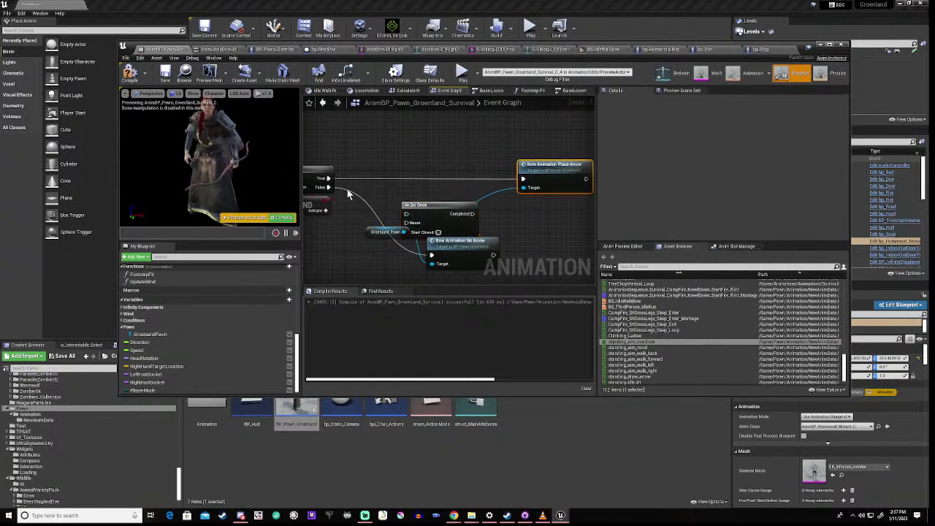
drag(329, 178, 527, 181)
- Add a Sequence node beside Bow Animation No Arrow and connect its Then 0 output to the Do Once node's Reset
right_drag(467, 229, 524, 187)
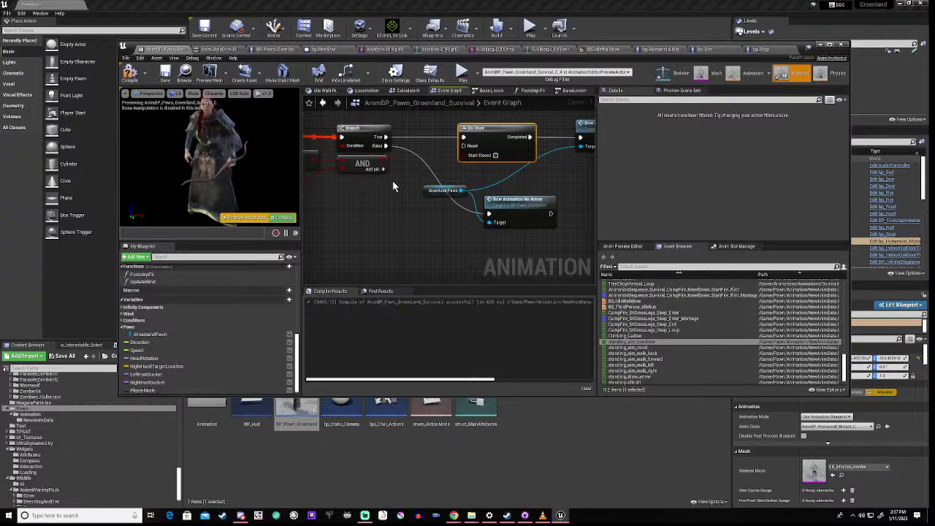
right_click(412, 239)
text(sequence)
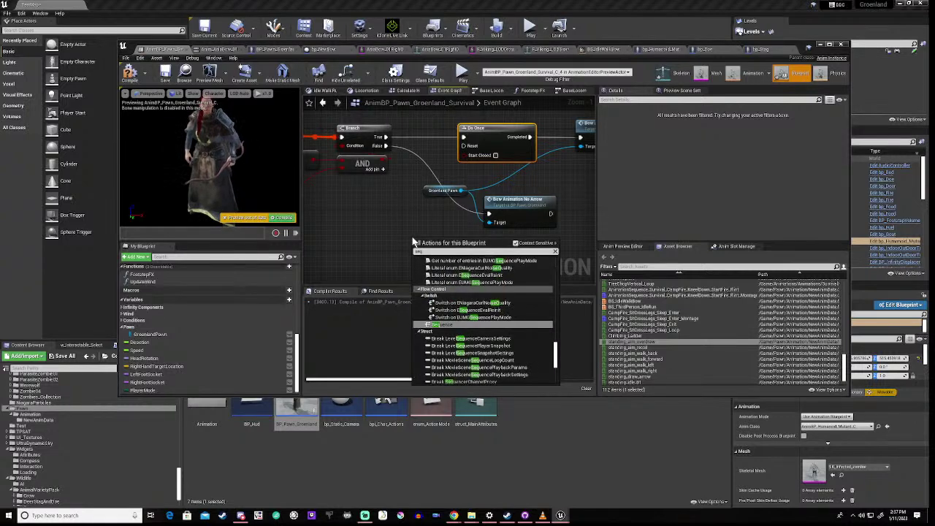
click(458, 325)
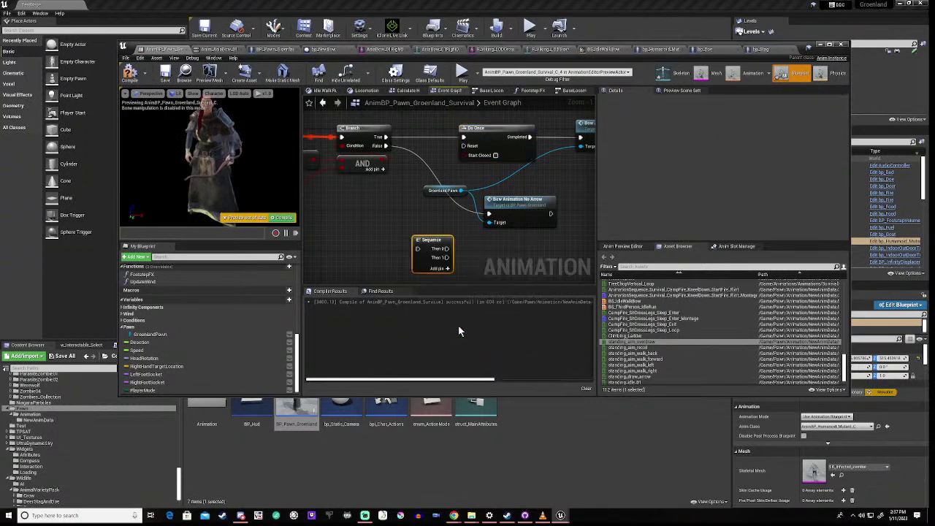
drag(447, 249, 465, 150)
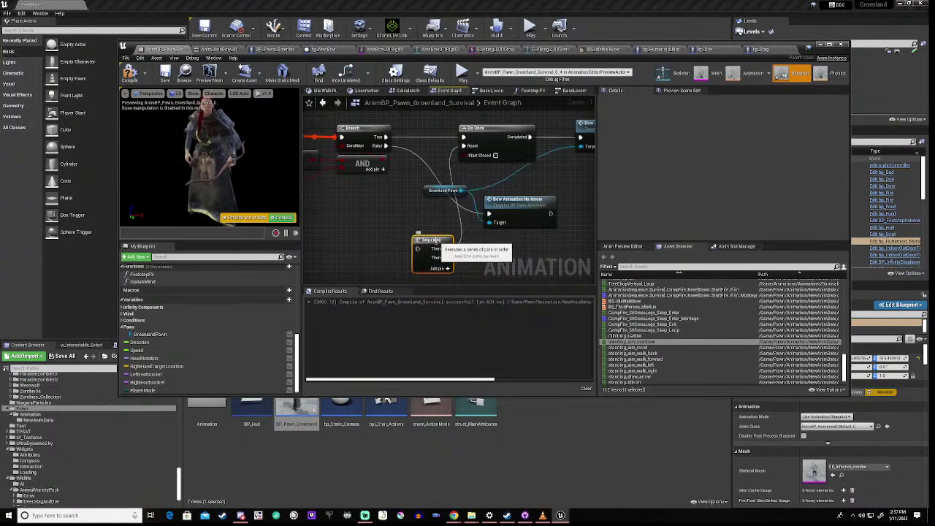
drag(436, 239, 426, 210)
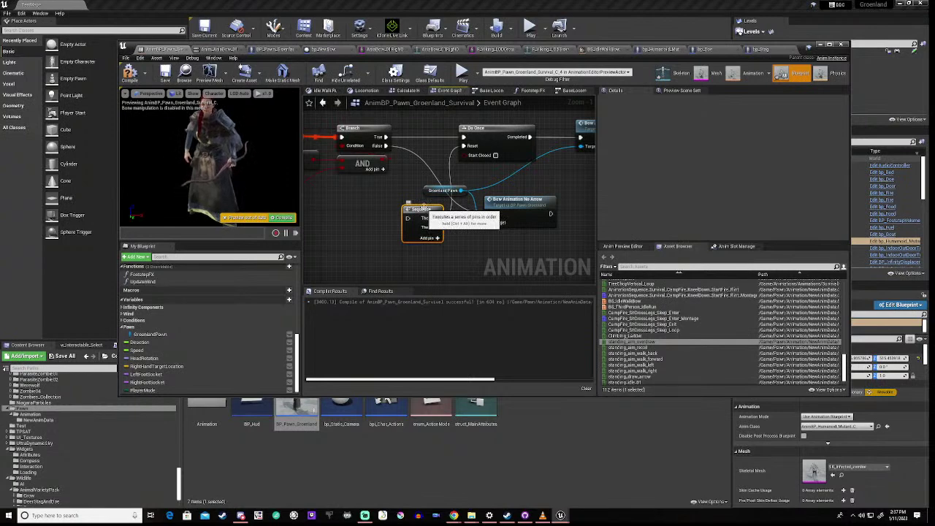
- Rearrange the Bow Animation No Arrow, Groenland Pawn and Sequence nodes, placing the pawn reference between the two bow animation calls
right_drag(380, 206, 335, 213)
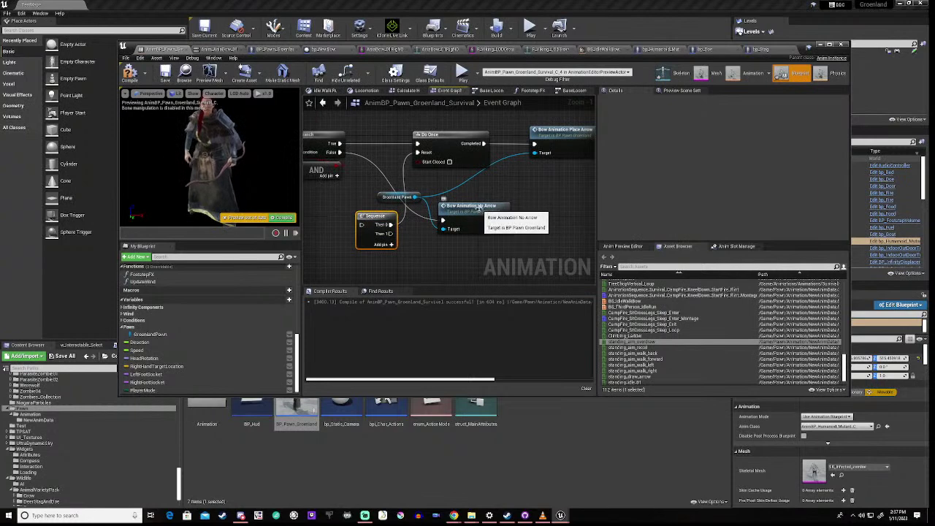
drag(481, 208, 500, 208)
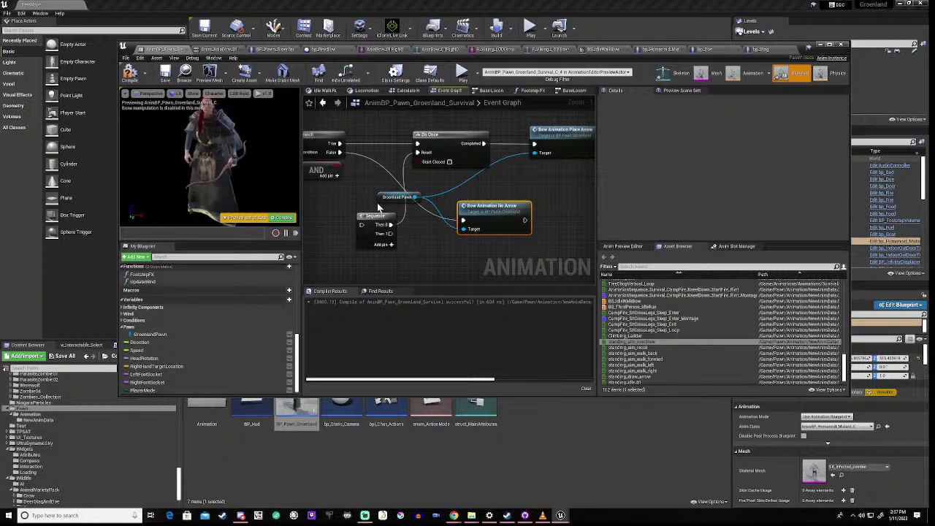
drag(414, 196, 521, 187)
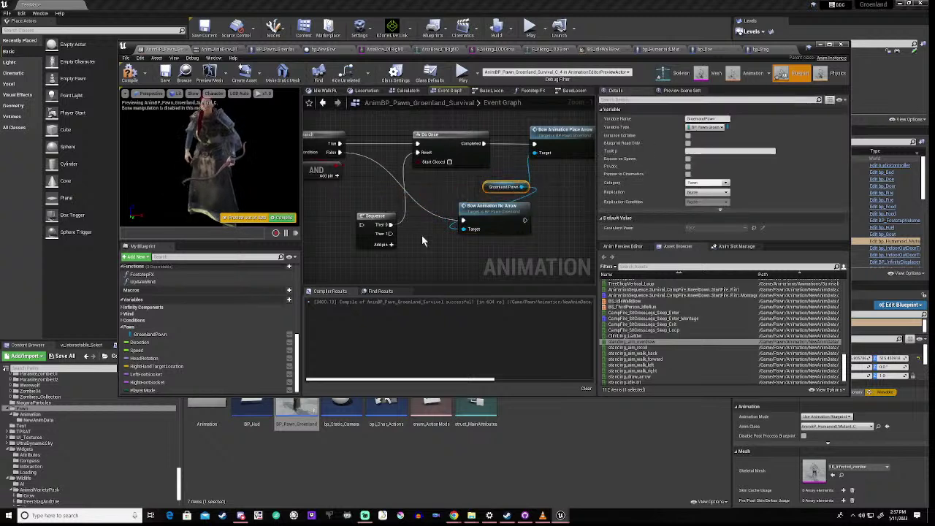
right_drag(422, 241, 462, 234)
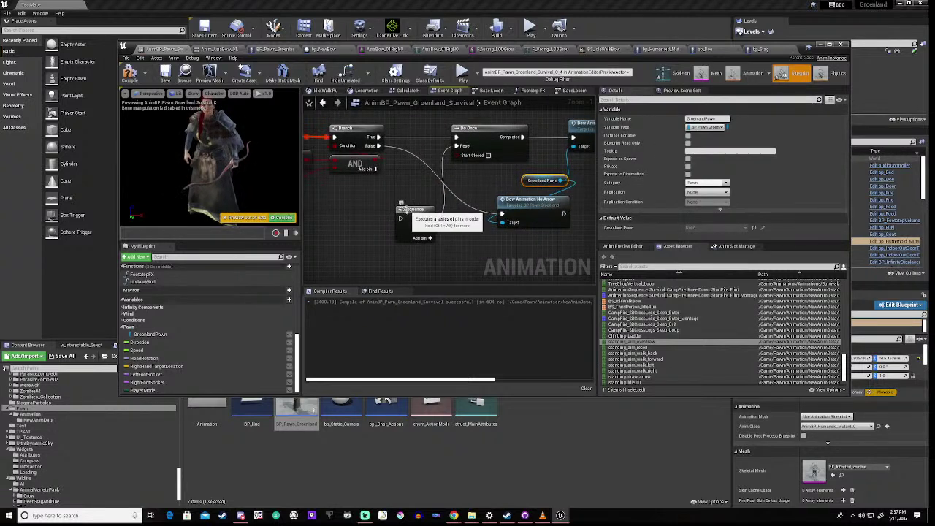
drag(401, 210, 428, 210)
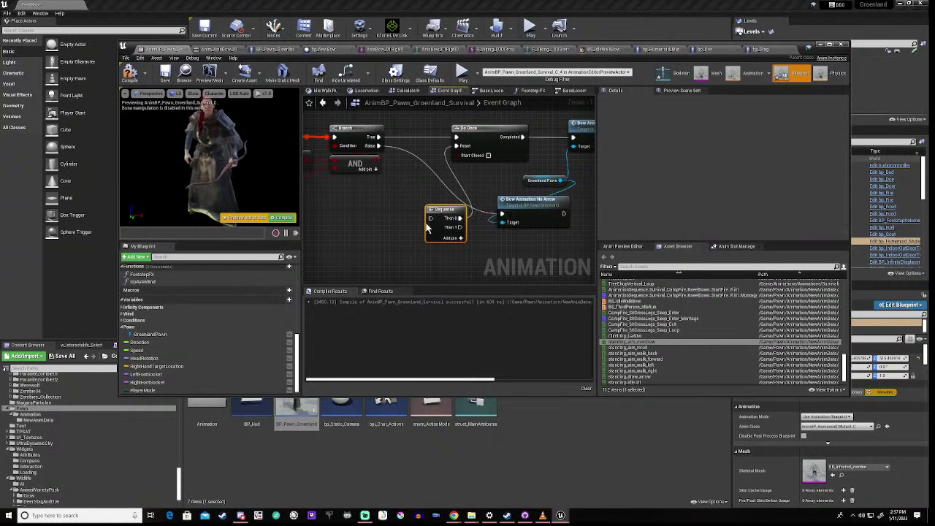
- Duplicate the Do Once node, place the copy below Bow Animation No Arrow, and delete the Sequence node
click(492, 136)
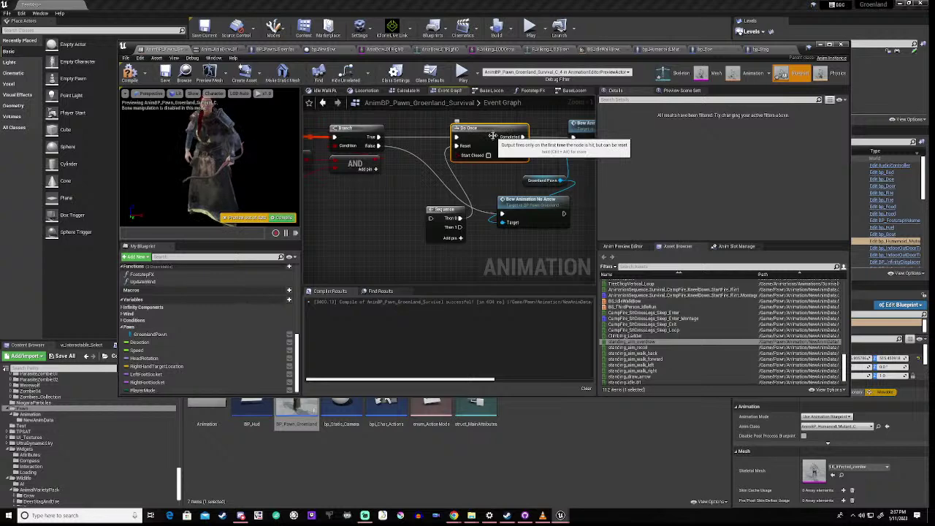
key(ctrl+w)
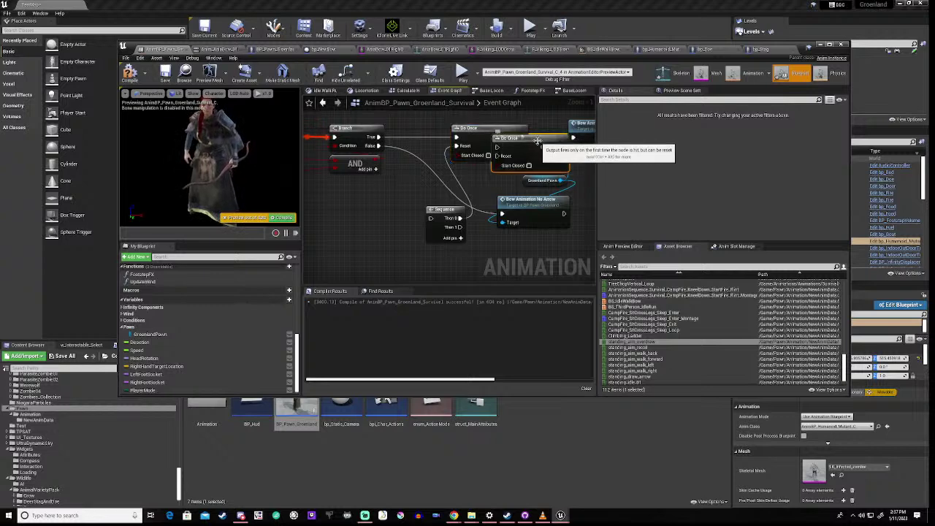
drag(522, 137, 545, 241)
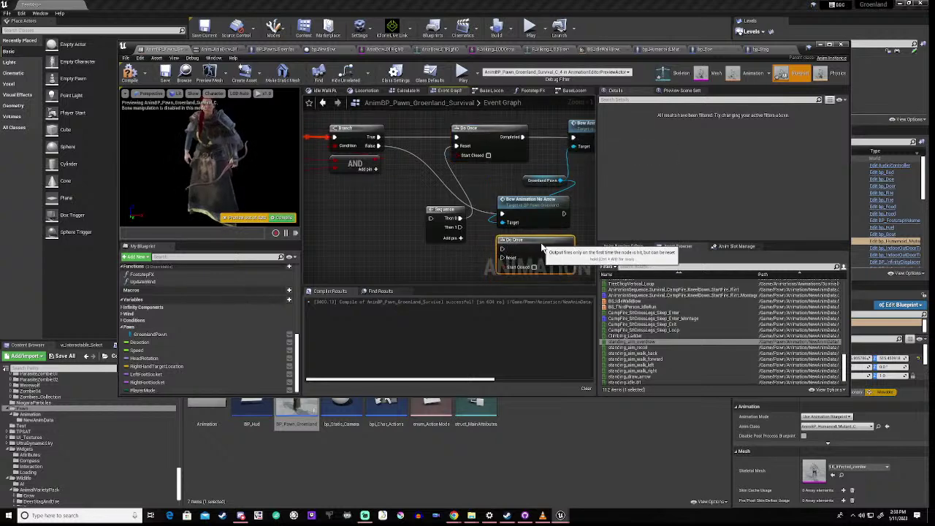
right_drag(416, 191, 355, 177)
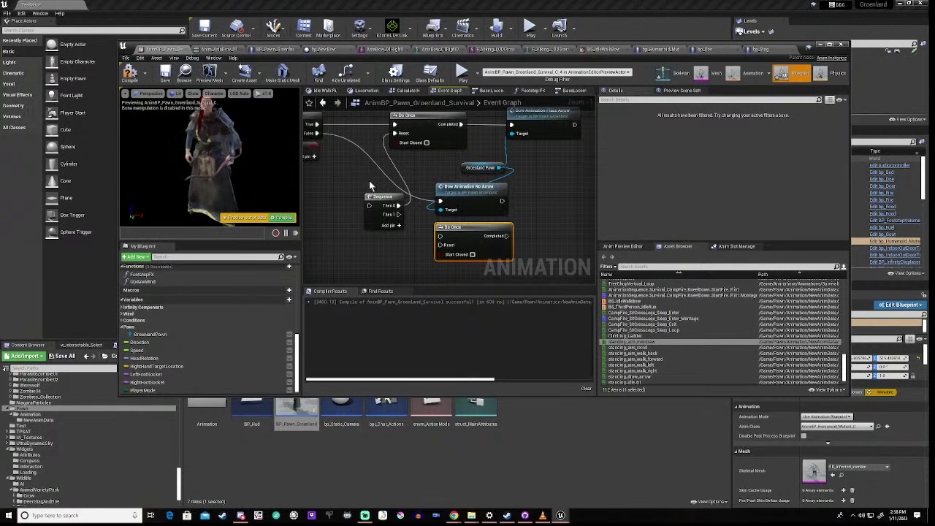
click(374, 196)
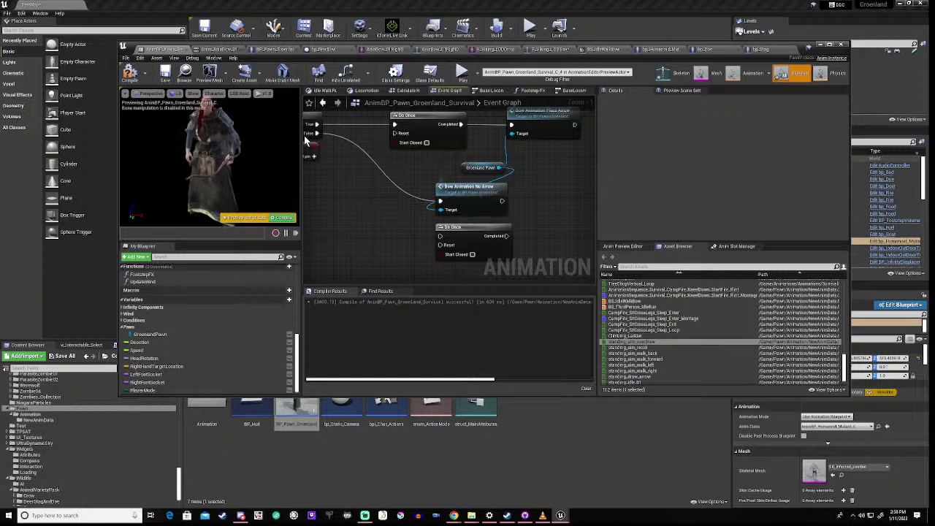
- Wire the second Do Once node between the Branch's False output and Bow Animation No Arrow, spacing the two nodes apart
ctrl+drag(440, 201, 380, 198)
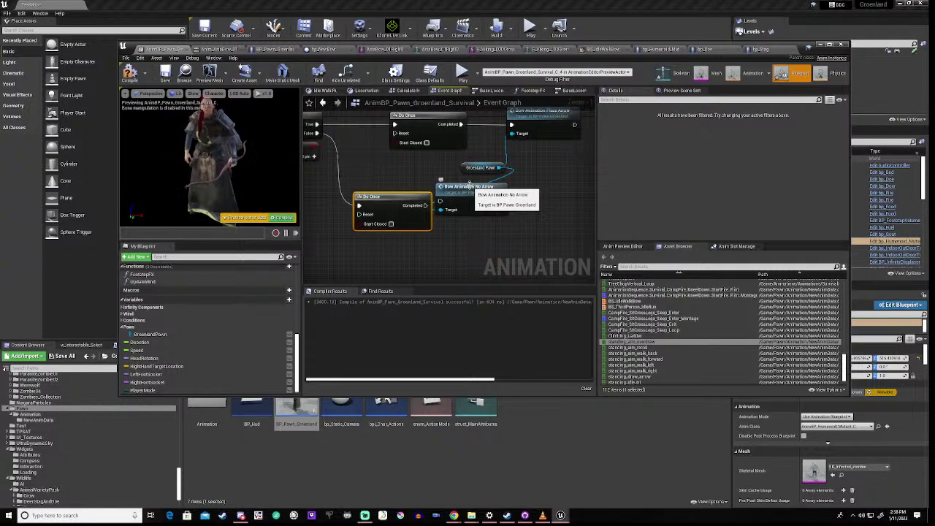
drag(470, 189, 546, 200)
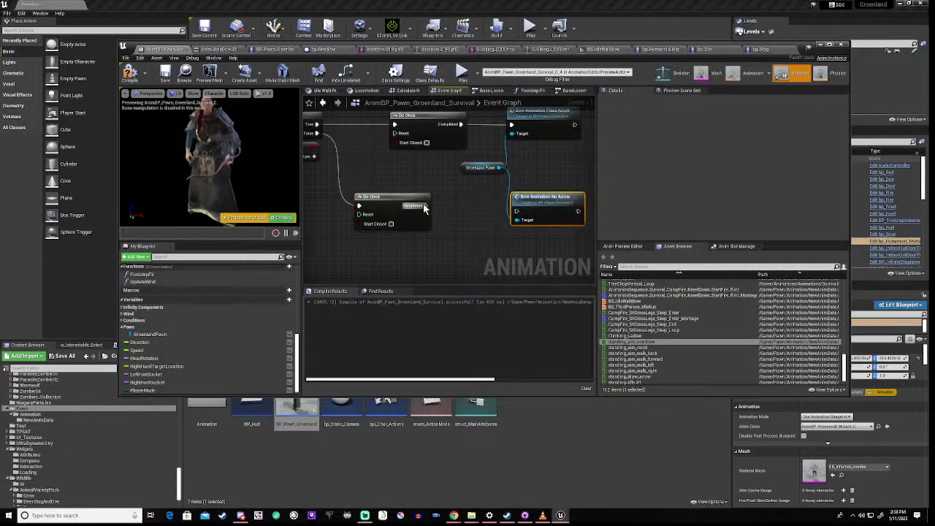
drag(425, 206, 518, 212)
drag(390, 204, 426, 199)
- Connect each bow animation call's output to the Reset of the opposite branch's Do Once, and align Bow Animation No Arrow with its Do Once
right_drag(506, 245, 462, 267)
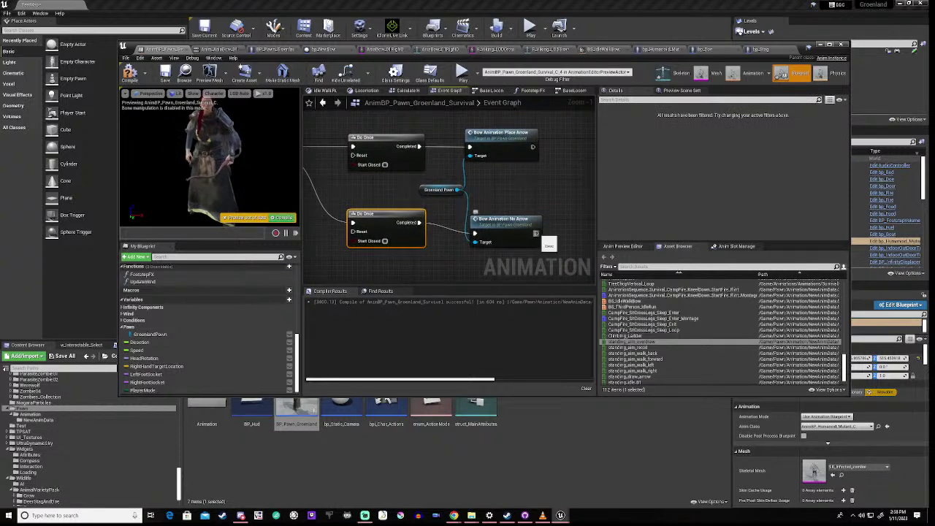
drag(536, 233, 353, 156)
drag(533, 147, 354, 231)
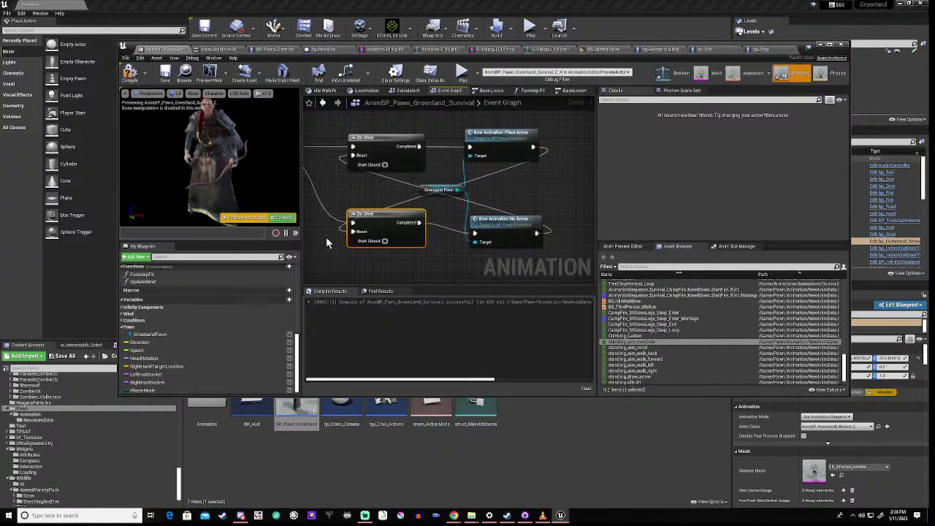
right_drag(325, 237, 349, 241)
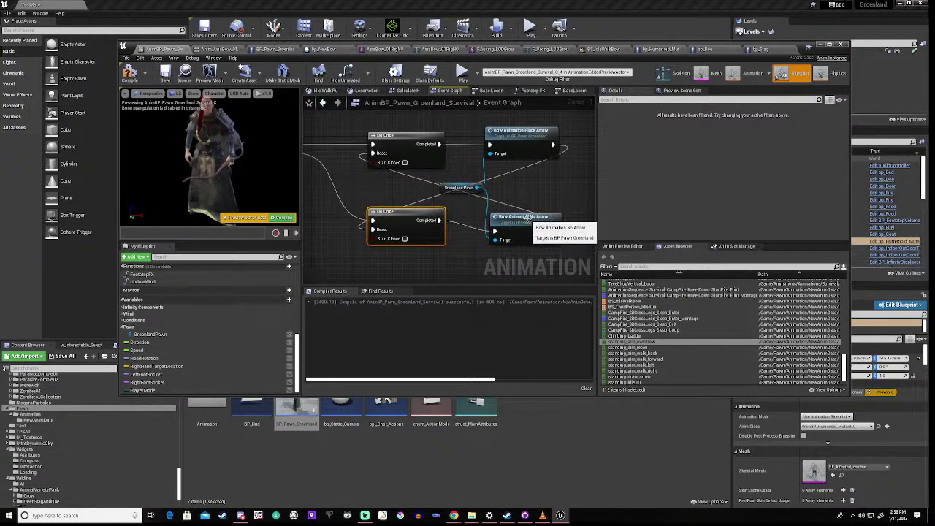
drag(522, 222, 523, 212)
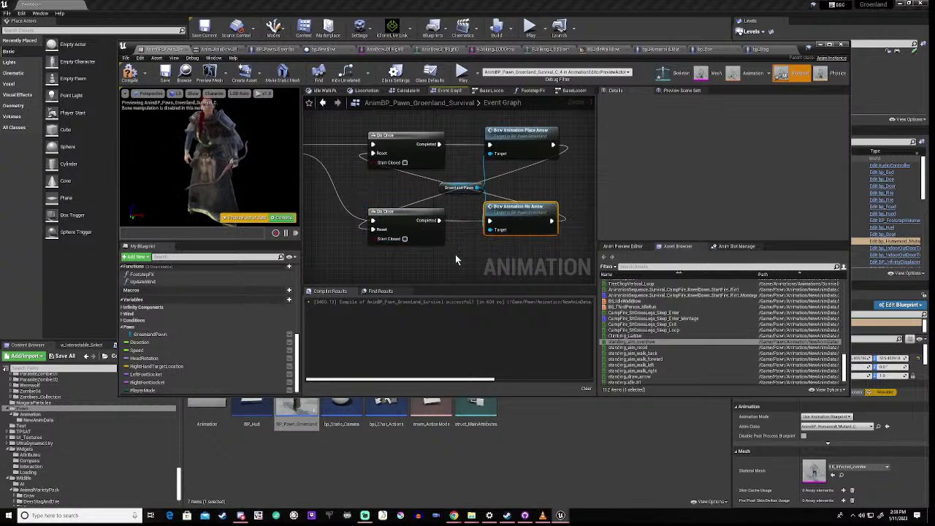
- Compile the animation blueprint, move its window clear of the level viewport, and play the level to test the bow animations
scroll(455, 259, down, 2)
right_drag(392, 269, 422, 259)
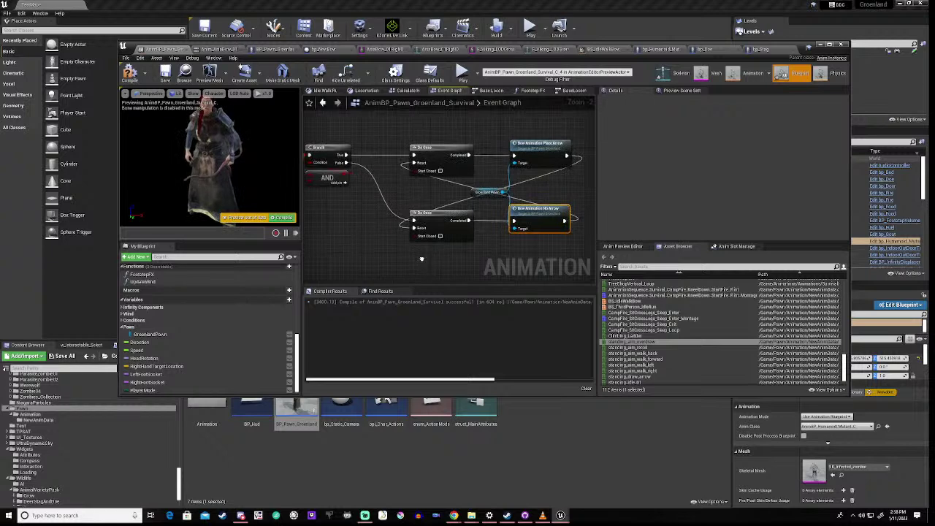
click(129, 79)
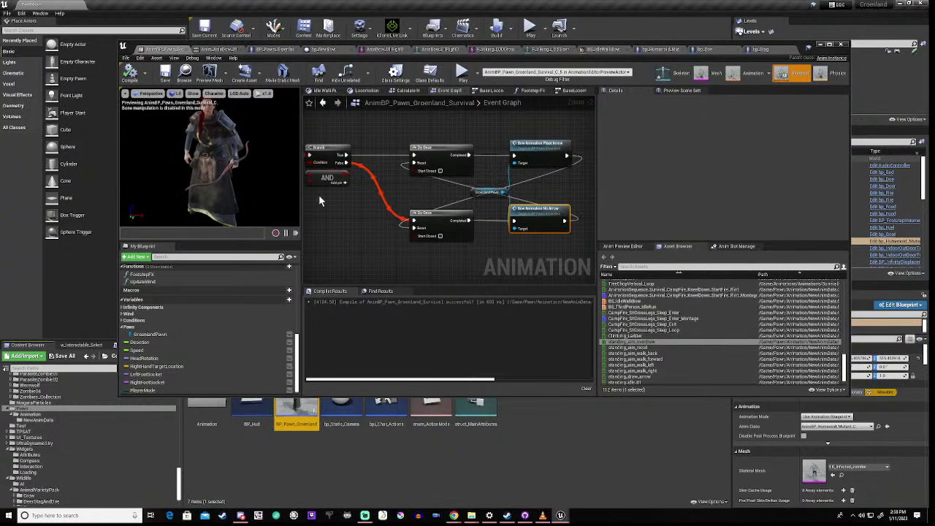
scroll(395, 212, down, 2)
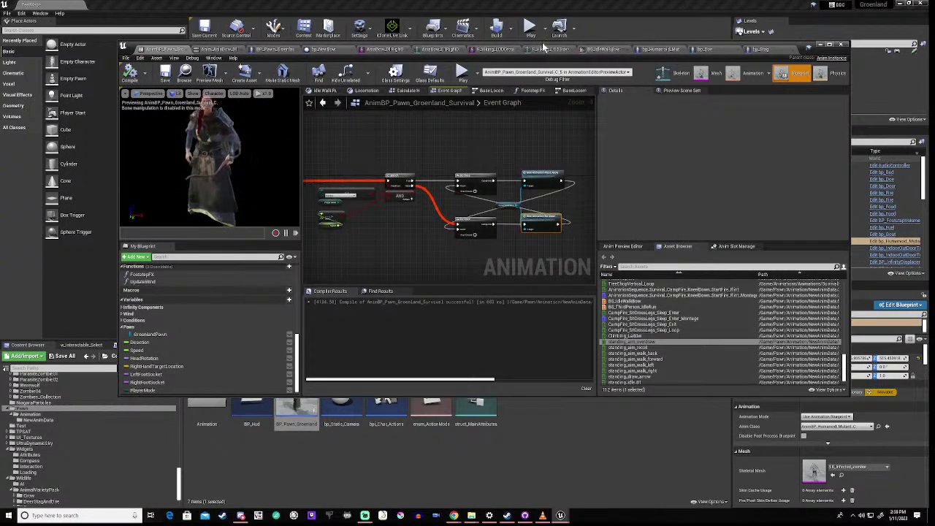
drag(543, 46, 549, 372)
click(471, 397)
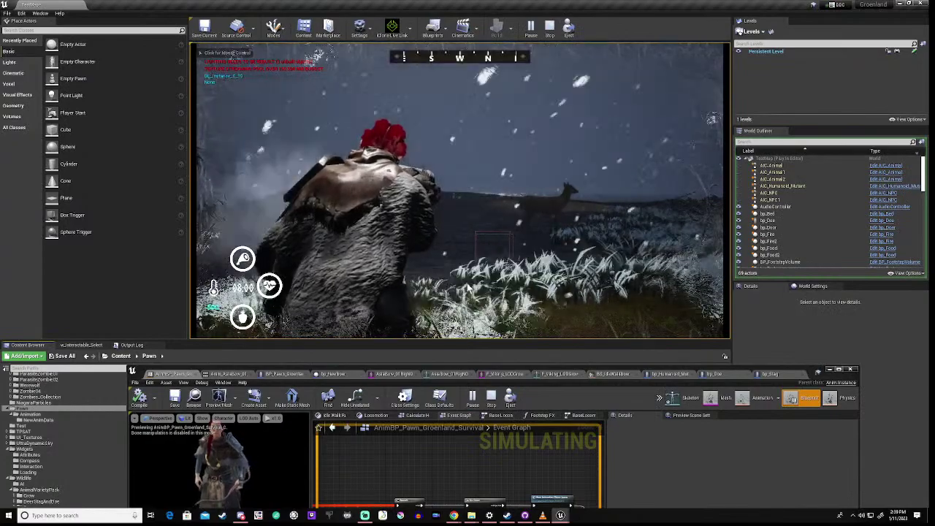
- Move the character around the level while aiming and lowering the bow to check both bow animations, and end the play session
click(468, 289)
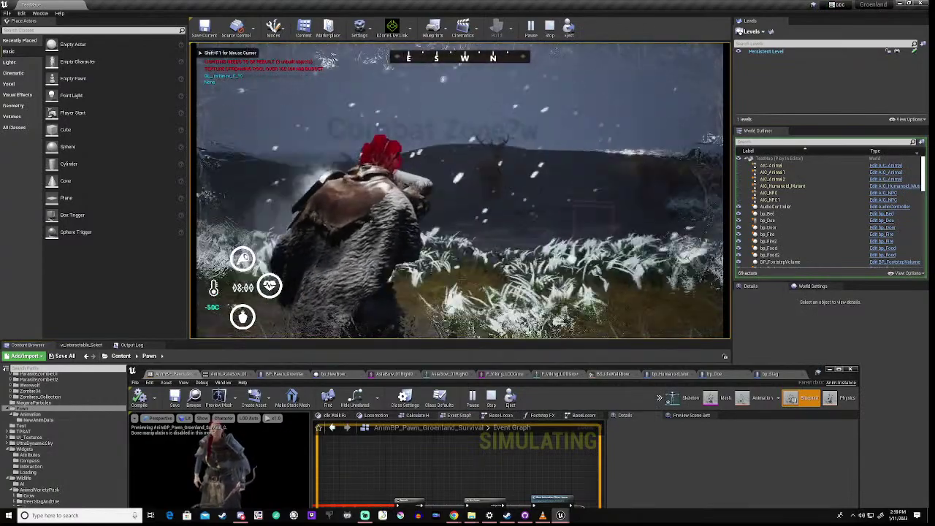
key(s)
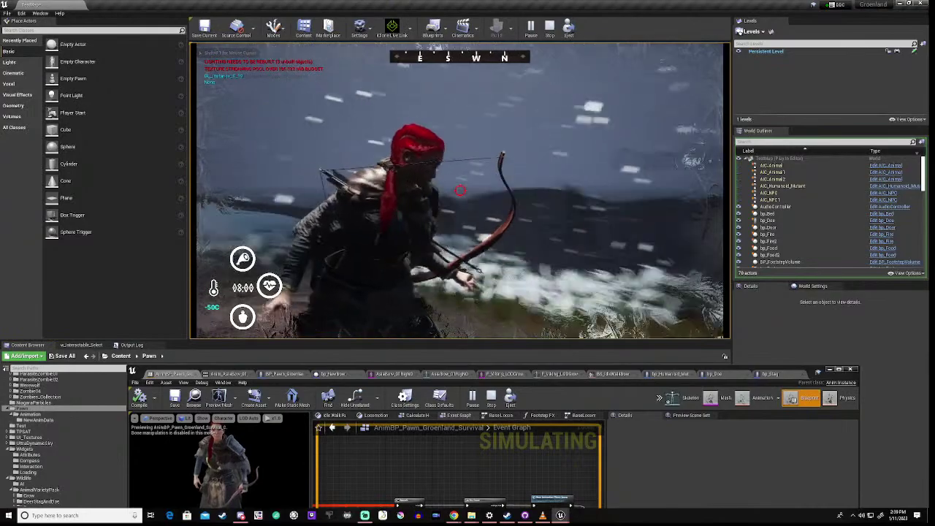
key(w)
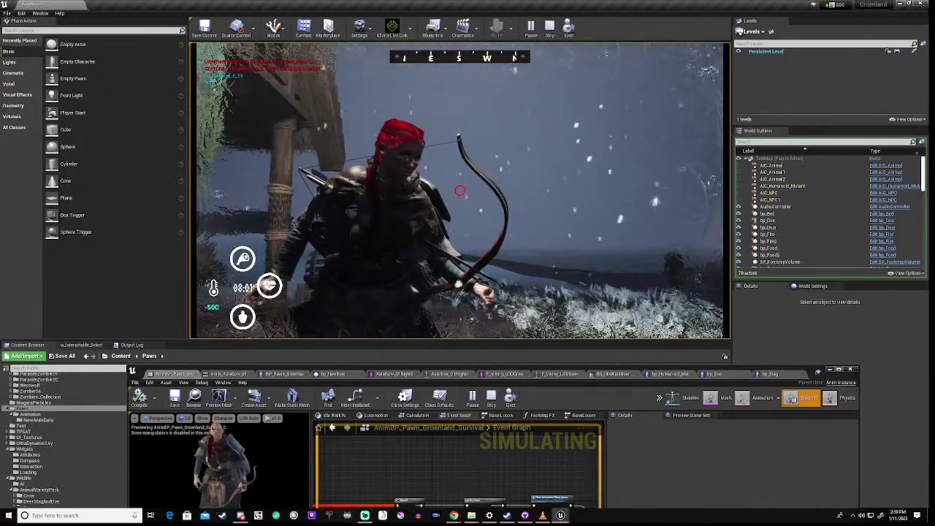
key(w)
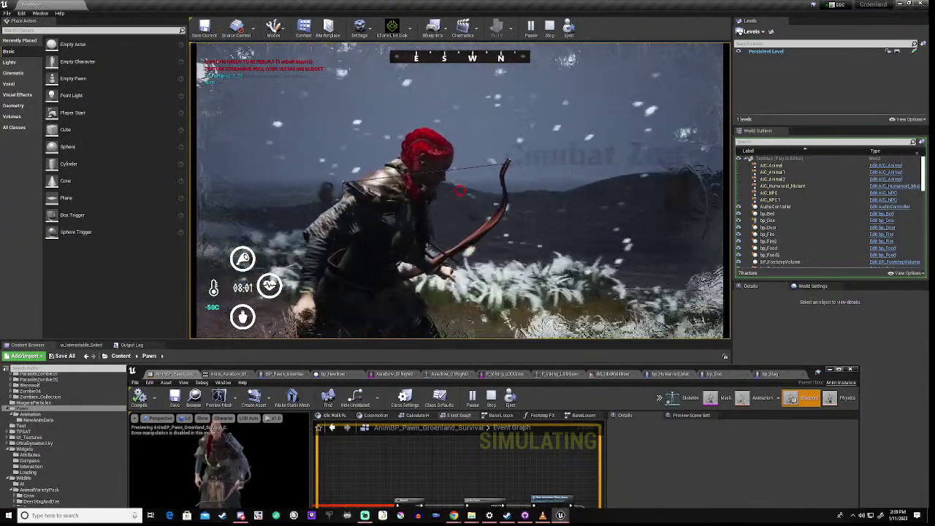
key(w)
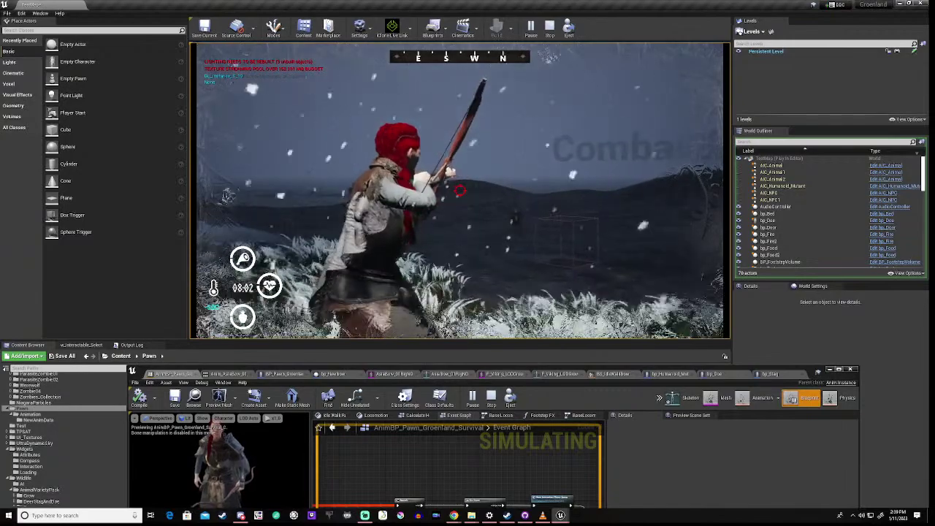
key(a)
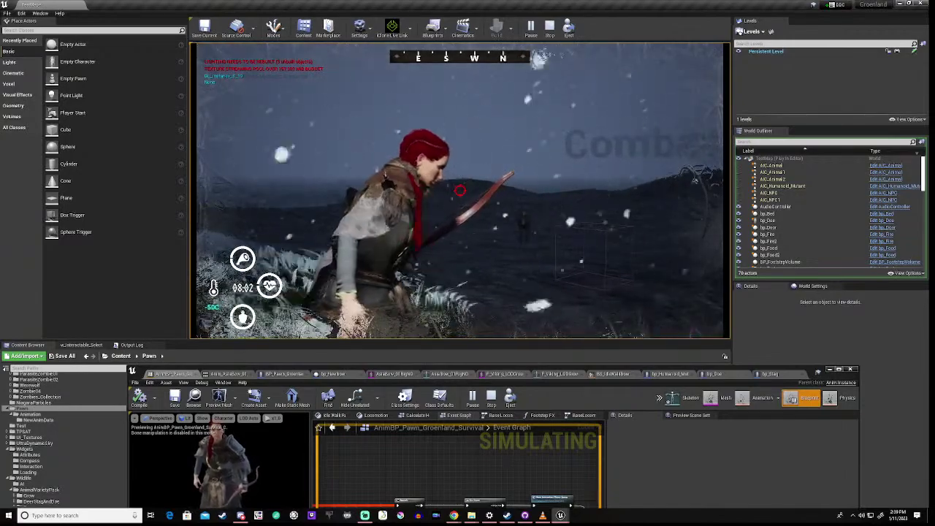
key(a)
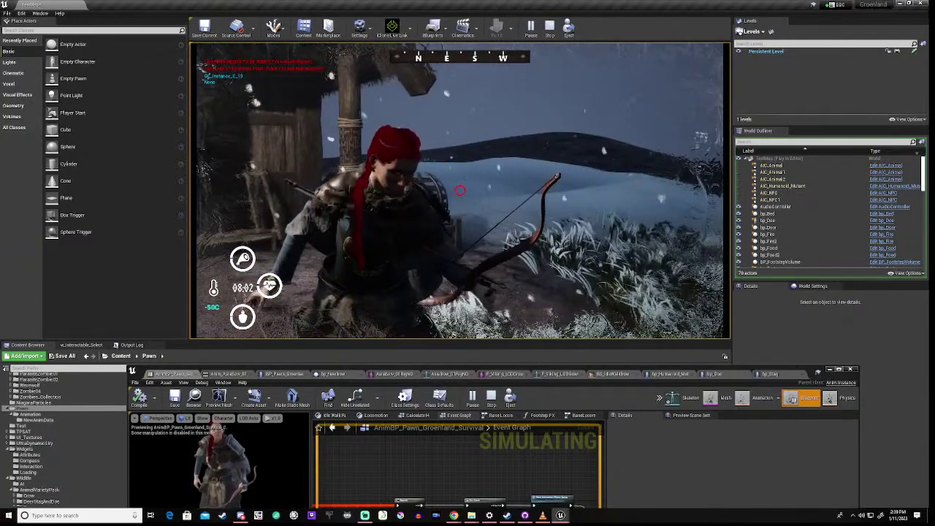
key(w)
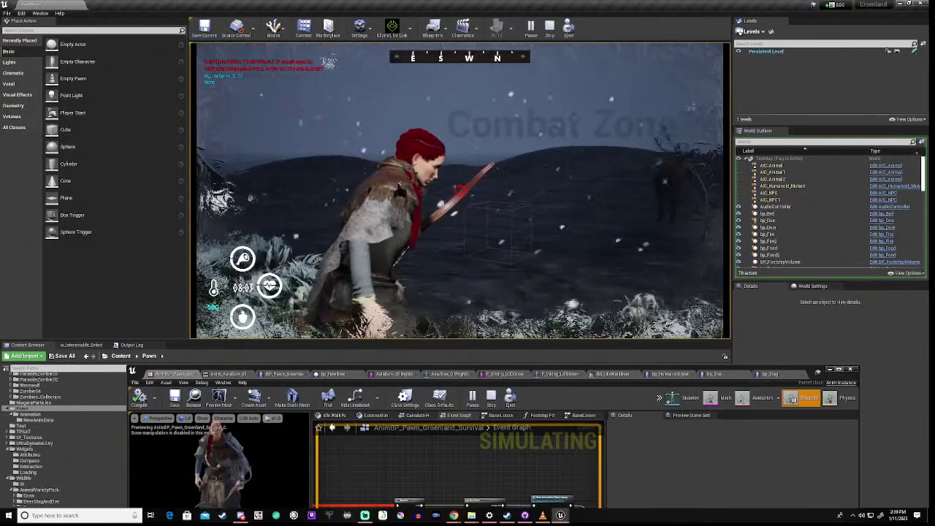
key(w)
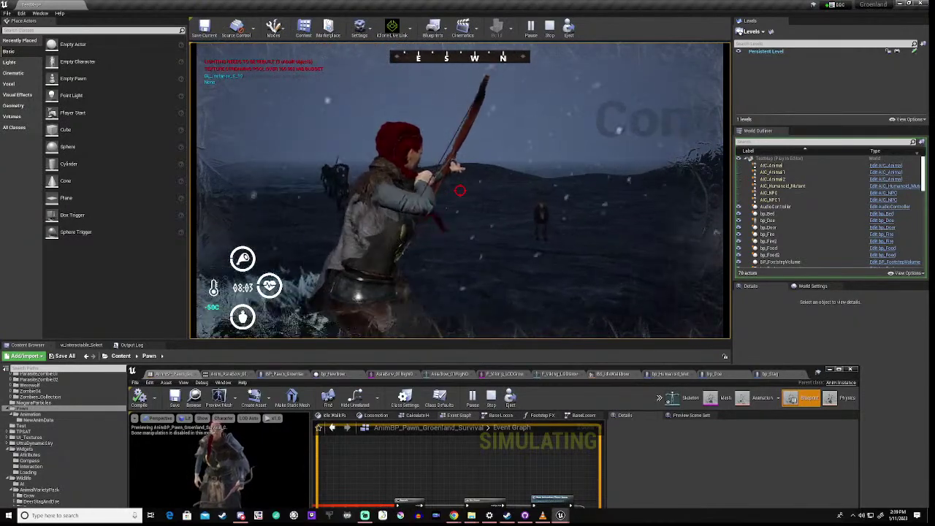
key(s)
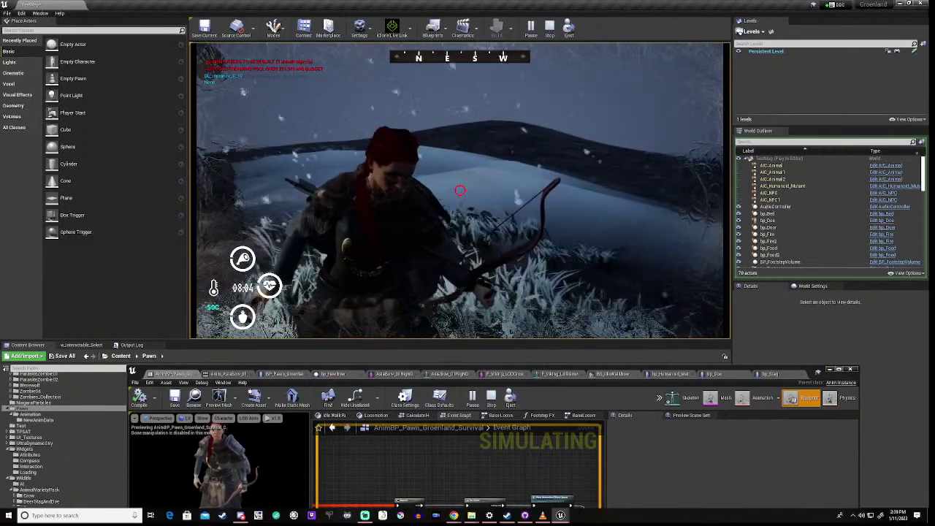
key(w)
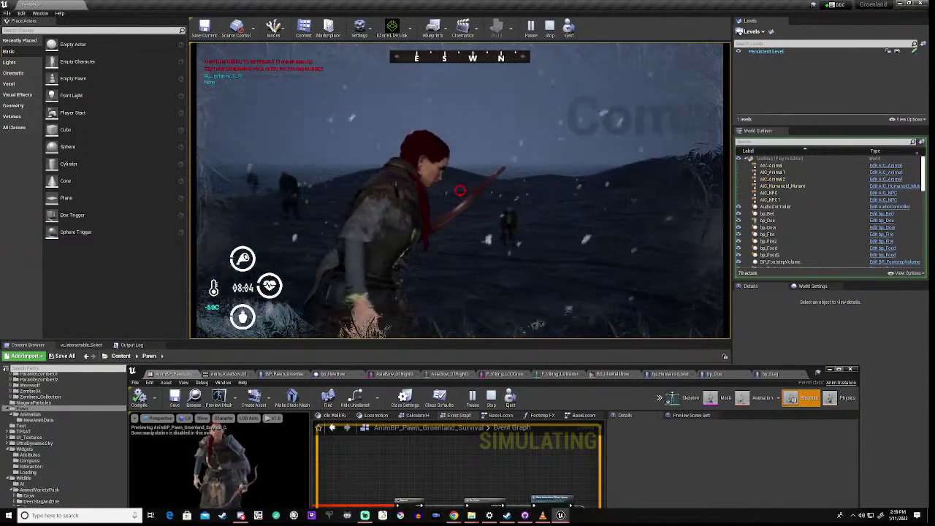
key(s)
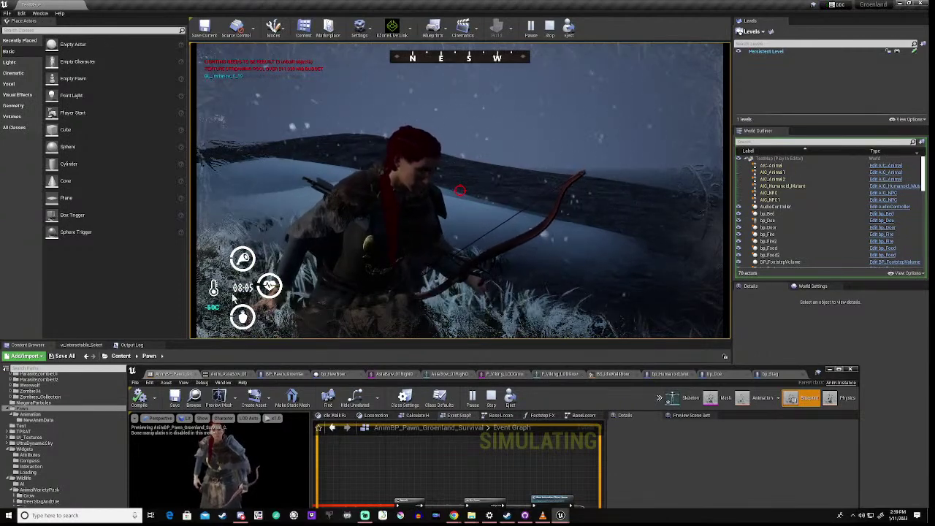
key(Escape)
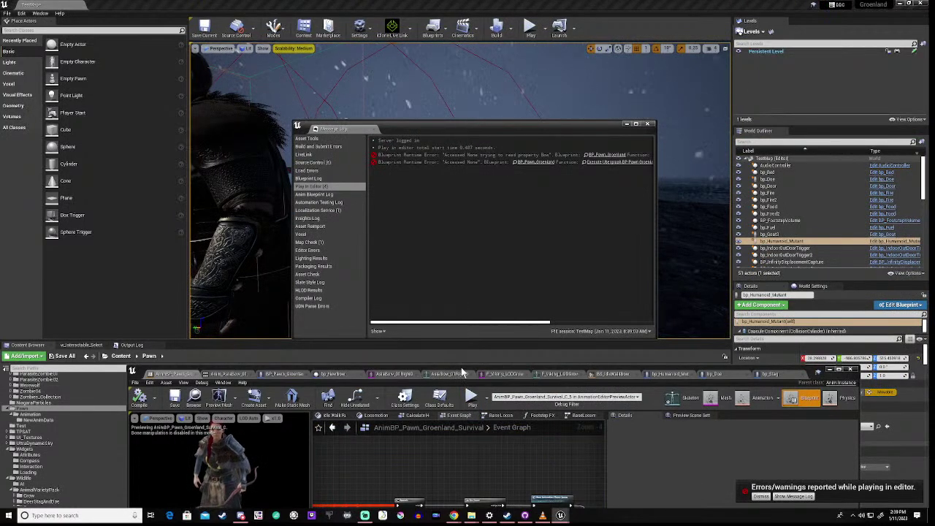
- Bring the animation blueprint window back up and move the Groenland Pawn reference node between the two Do Once nodes
drag(461, 373, 493, 85)
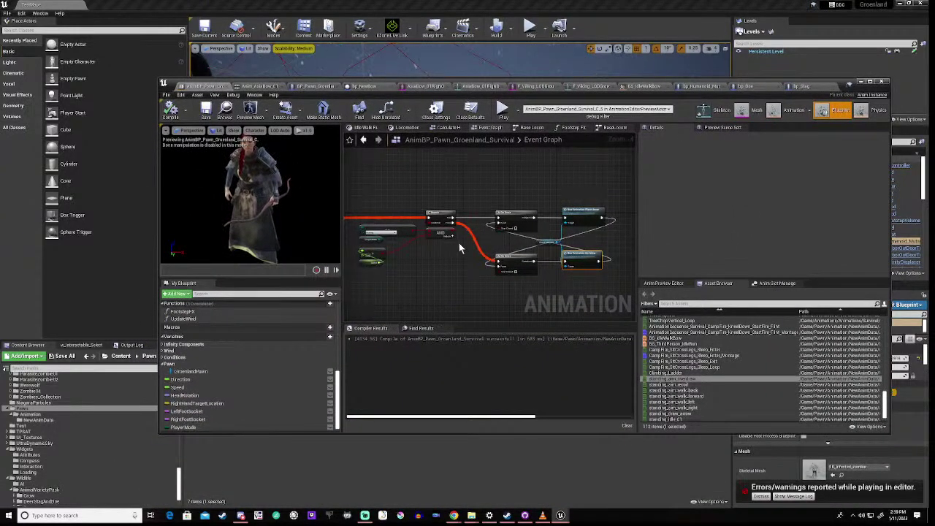
scroll(458, 242, up, 2)
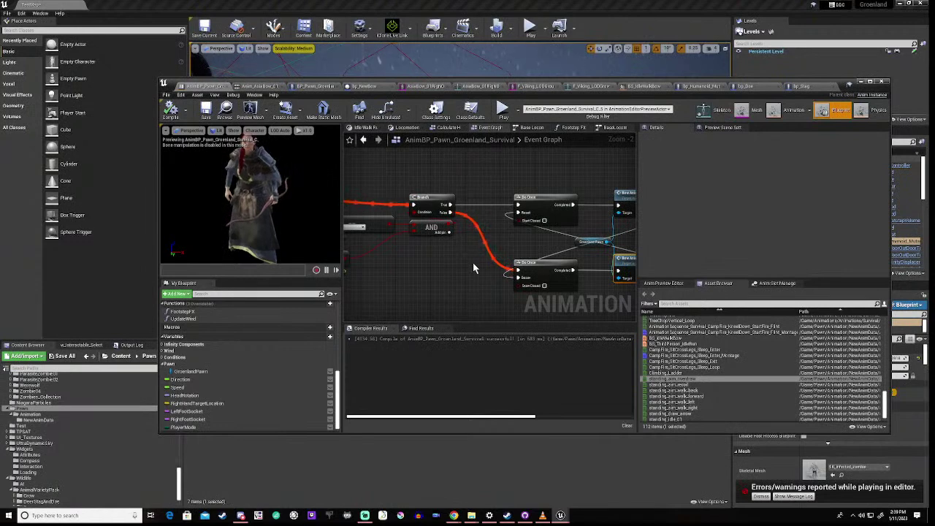
right_drag(473, 264, 409, 261)
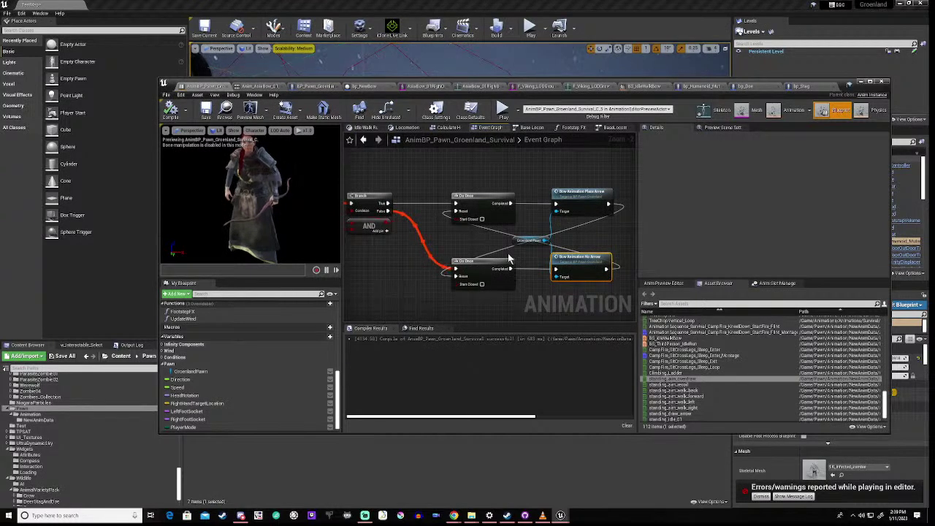
drag(517, 241, 463, 242)
click(455, 313)
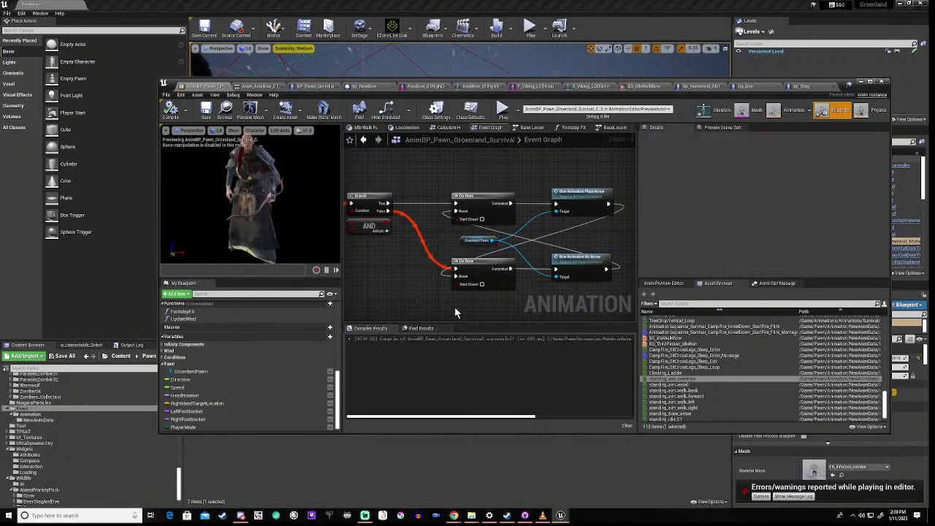
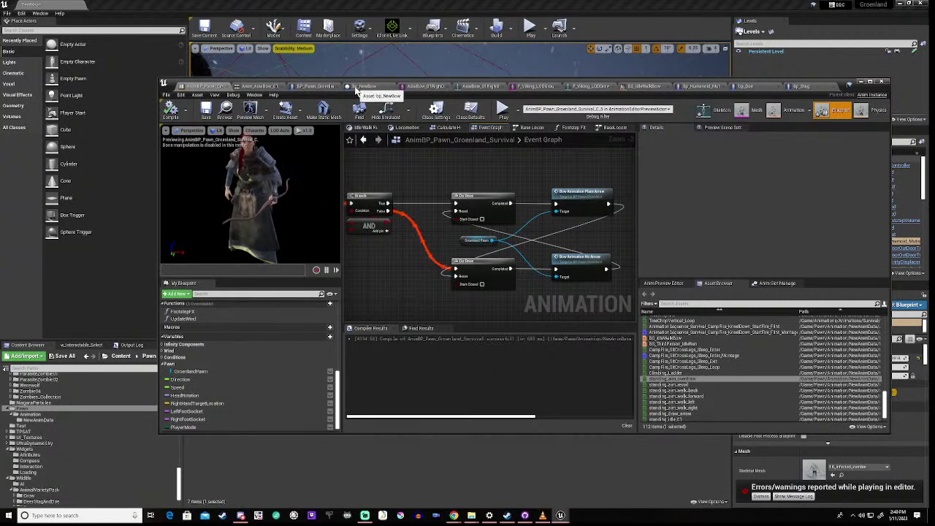
- Delete the Do Once and Sequence nodes from the bow animation events in the BP_Pawn_Groenland event graph
click(301, 87)
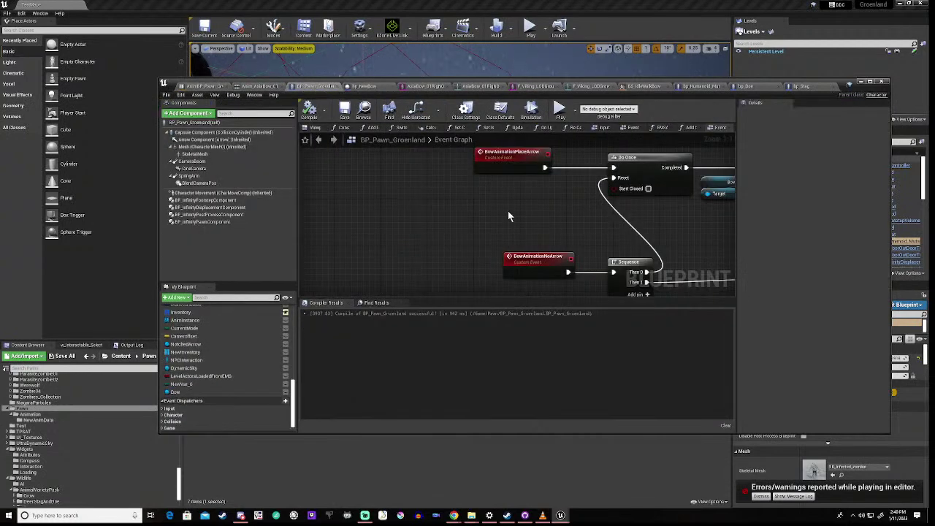
scroll(430, 212, down, 2)
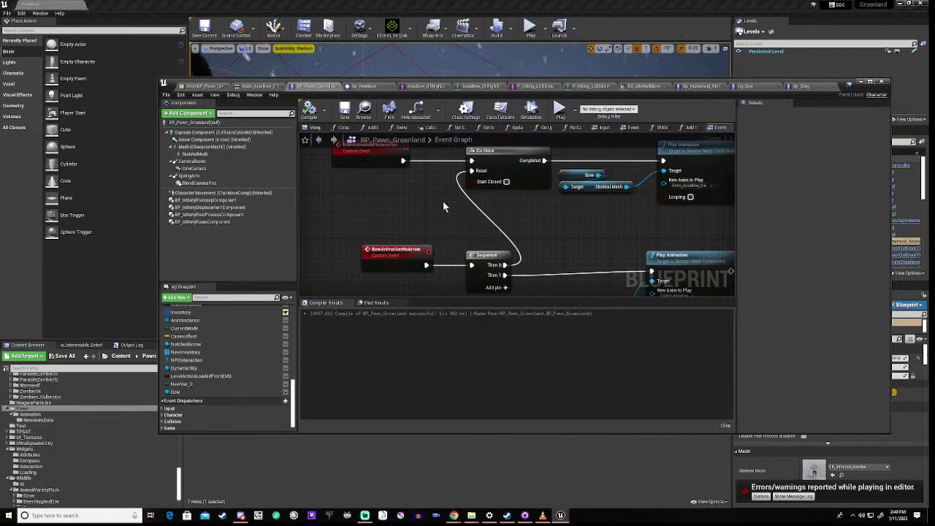
drag(452, 162, 487, 271)
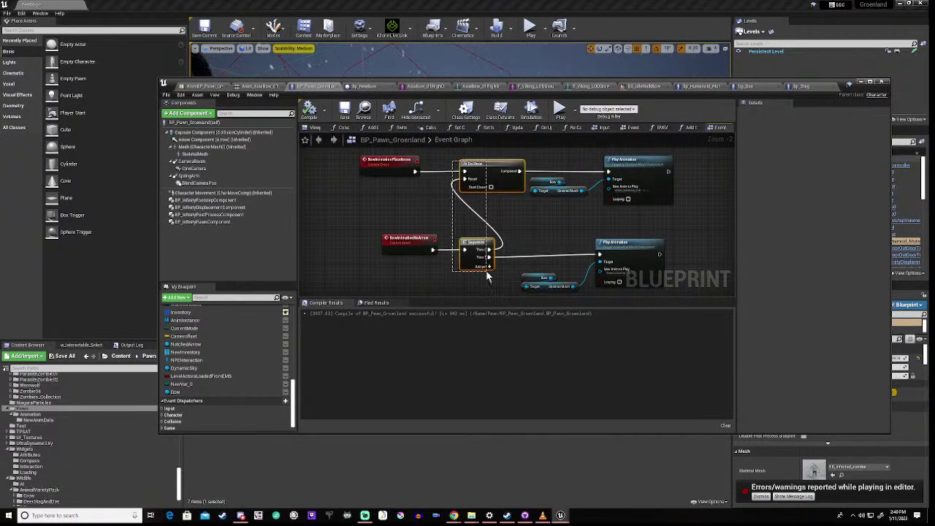
key(Delete)
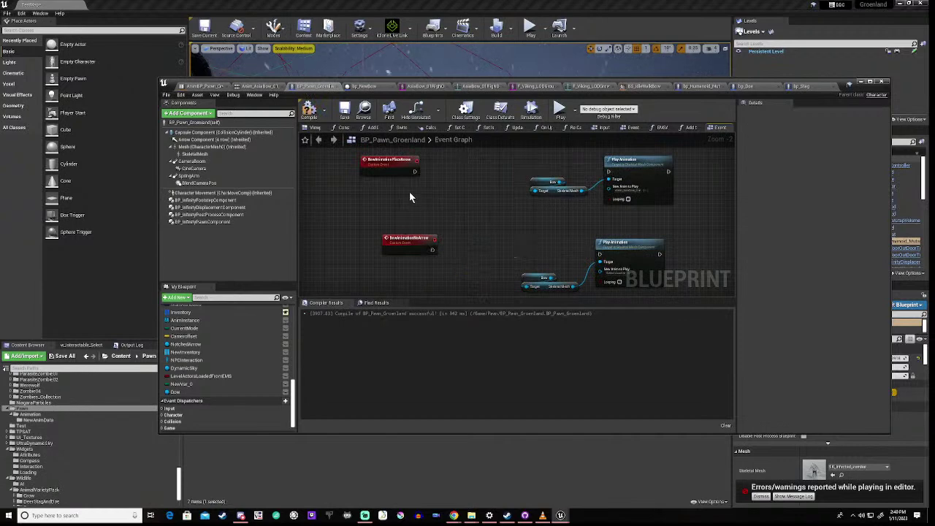
- Wire BowAnimationPlaceArrow and BowAnimationNoArrow directly to their respective Play Animation nodes
drag(414, 173, 607, 174)
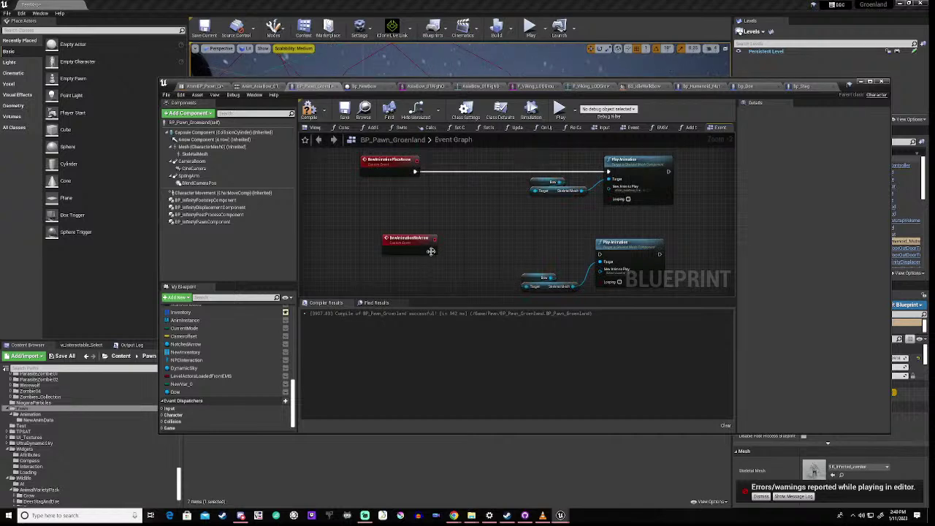
drag(431, 250, 603, 257)
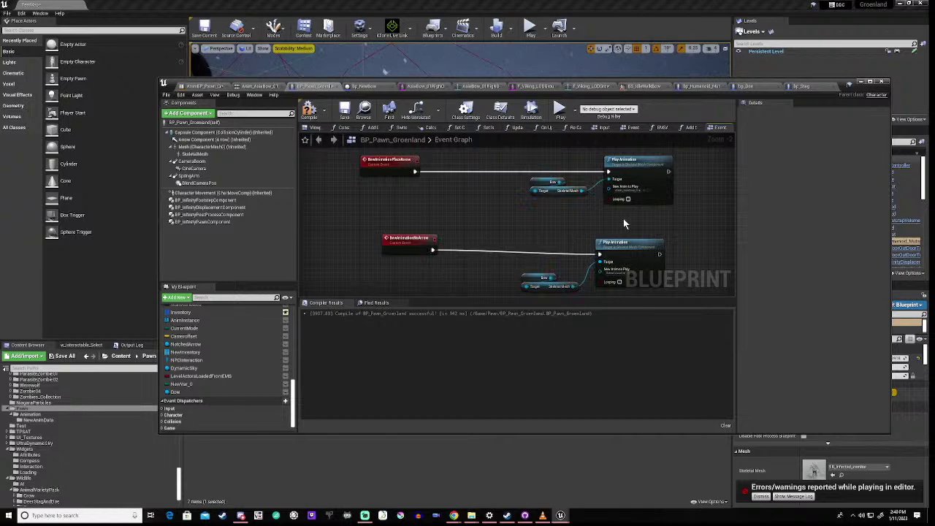
right_drag(622, 219, 496, 212)
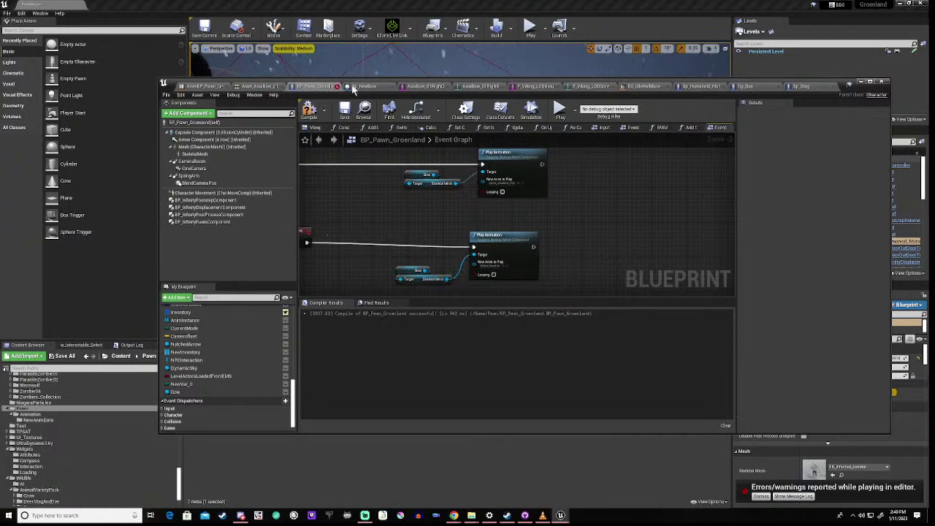
- Rename the SkeletalMesh component in the bp_NewBow blueprint as BowMesh
click(378, 88)
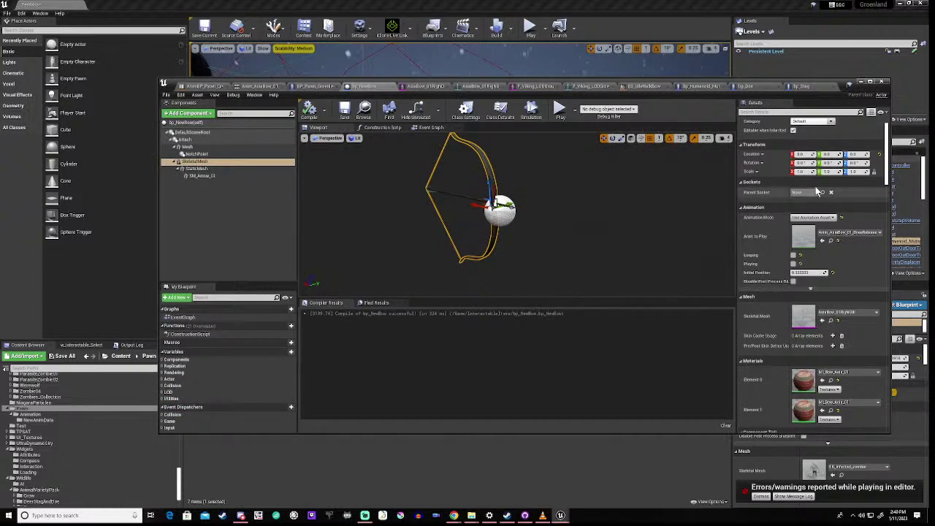
scroll(786, 125, up, 2)
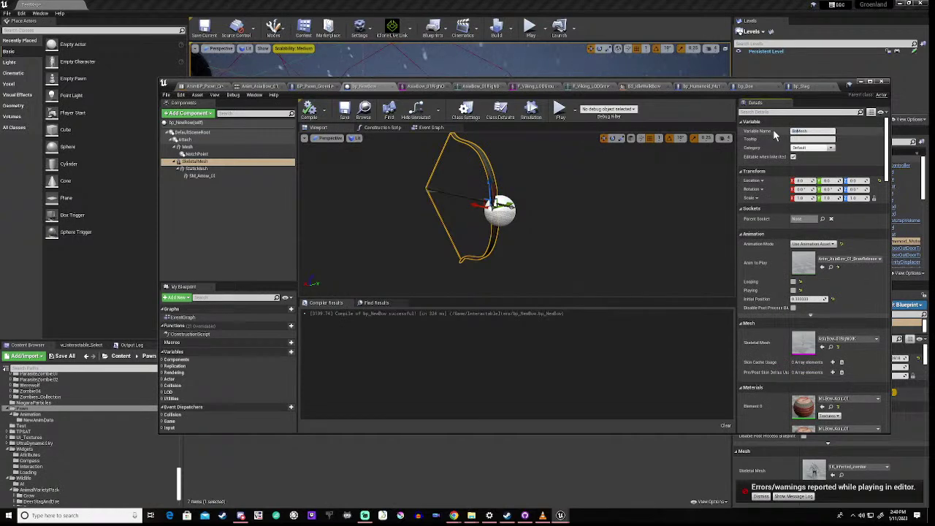
key(Return)
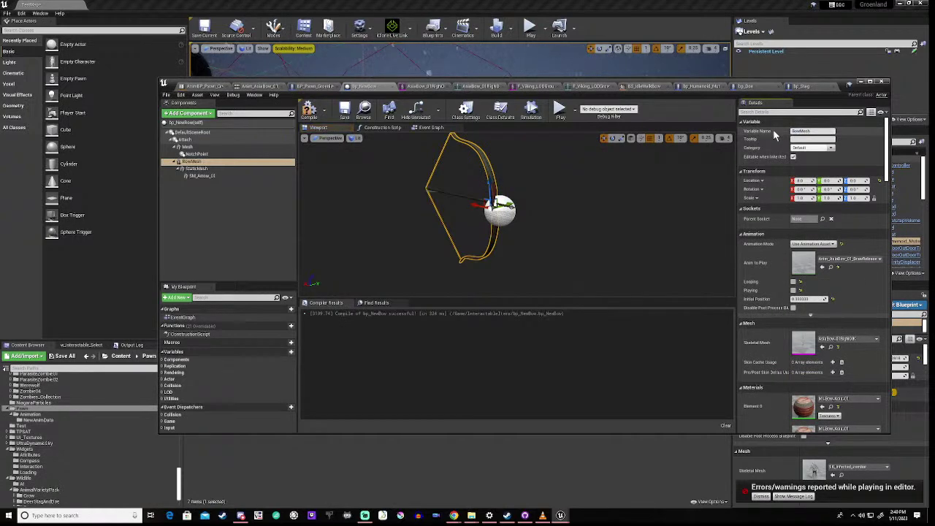
- Rename the StaticMesh component under BowMesh as ArrowMesh
click(196, 169)
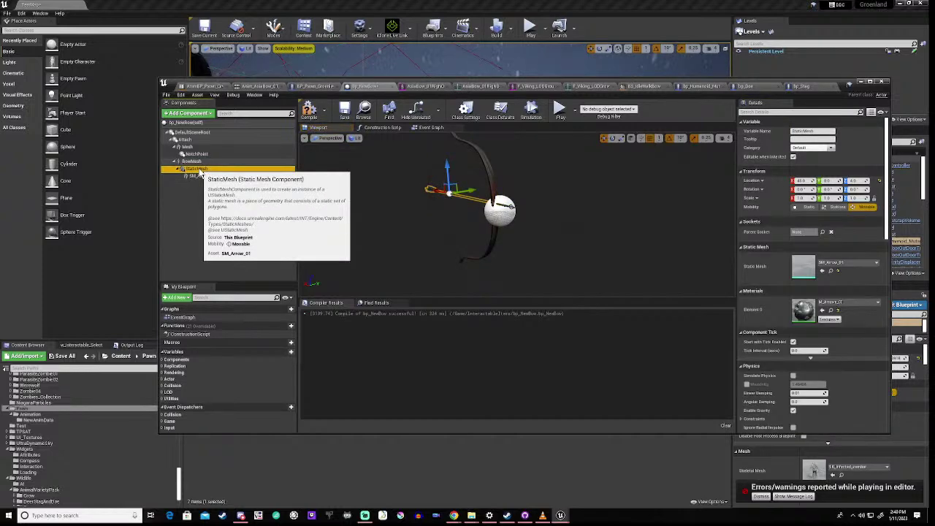
click(807, 131)
text(ArrowMesh)
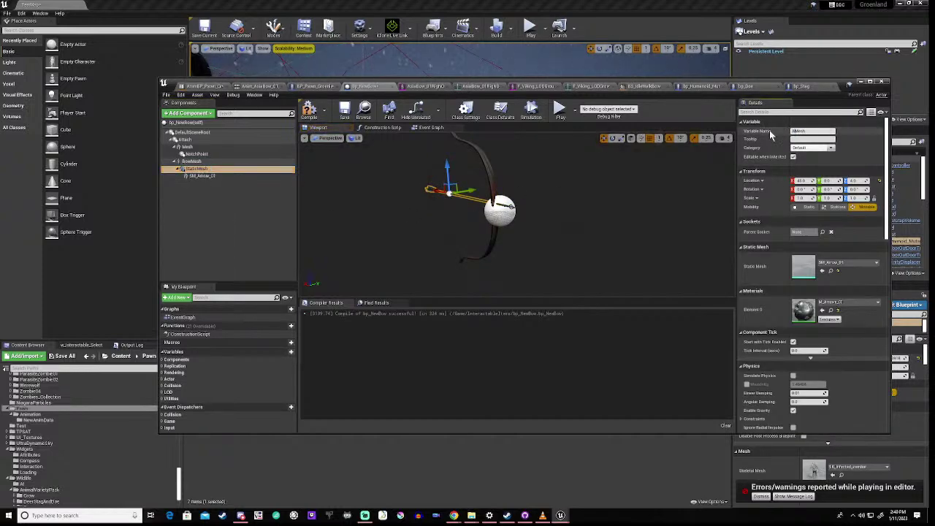
key(Return)
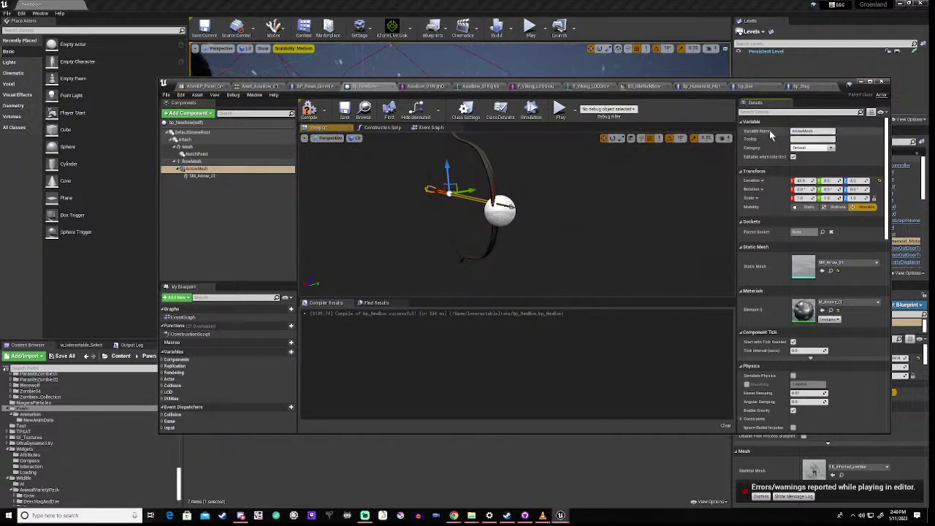
- Rename the SM_Arrow_01 component under ArrowMesh as ArrowHeadMesh
click(188, 169)
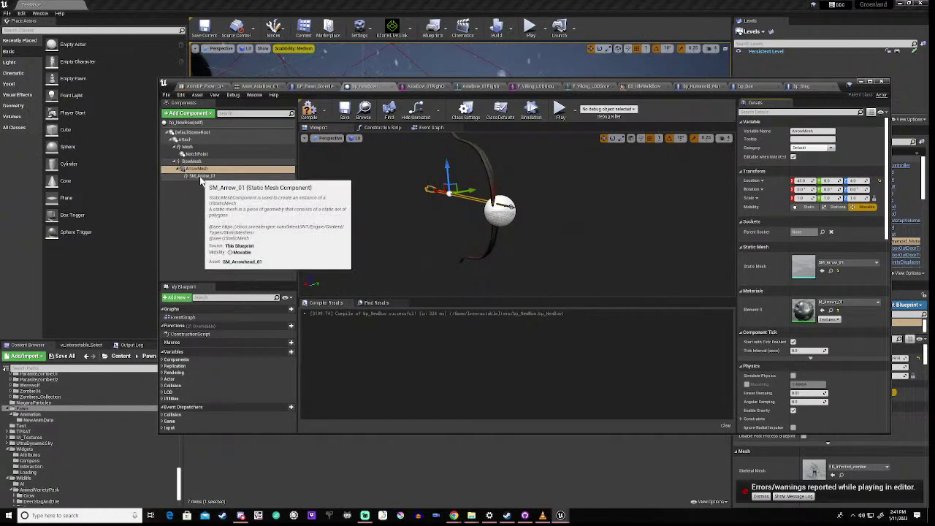
click(201, 177)
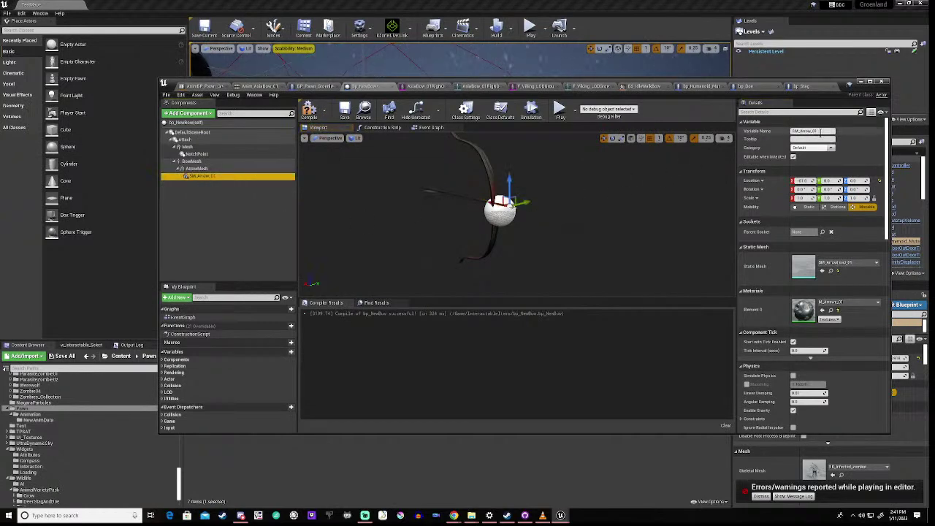
click(819, 131)
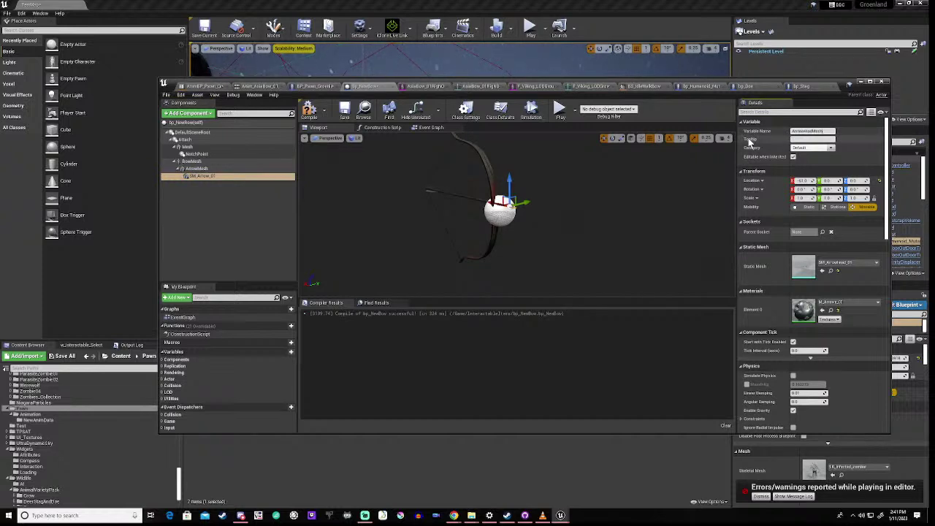
key(Return)
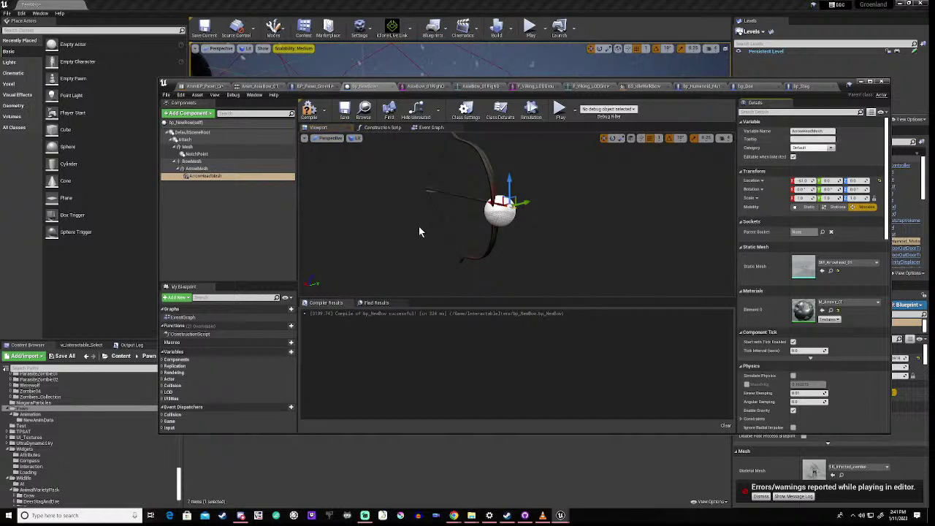
- Compile bp_NewBow and add an Arrow Mesh getter from the upper Bow reference in the pawn blueprint's event graph
click(309, 113)
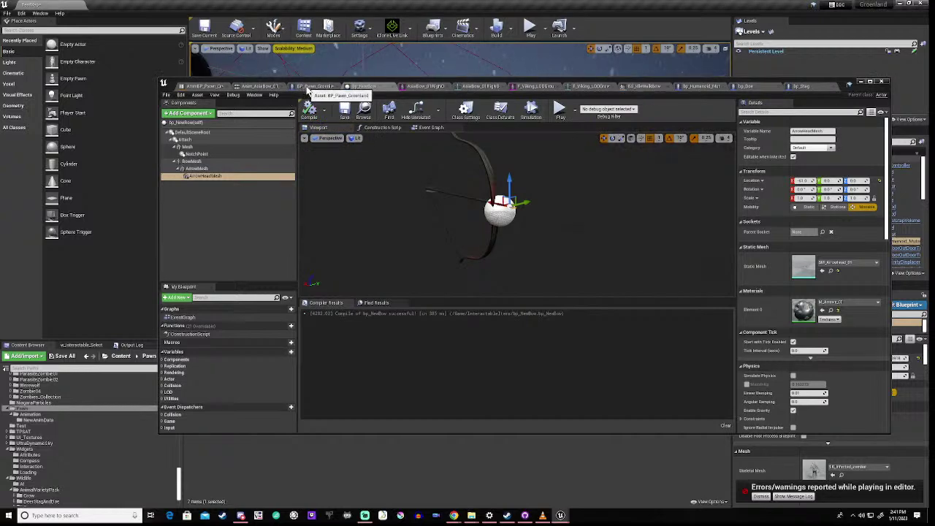
click(308, 87)
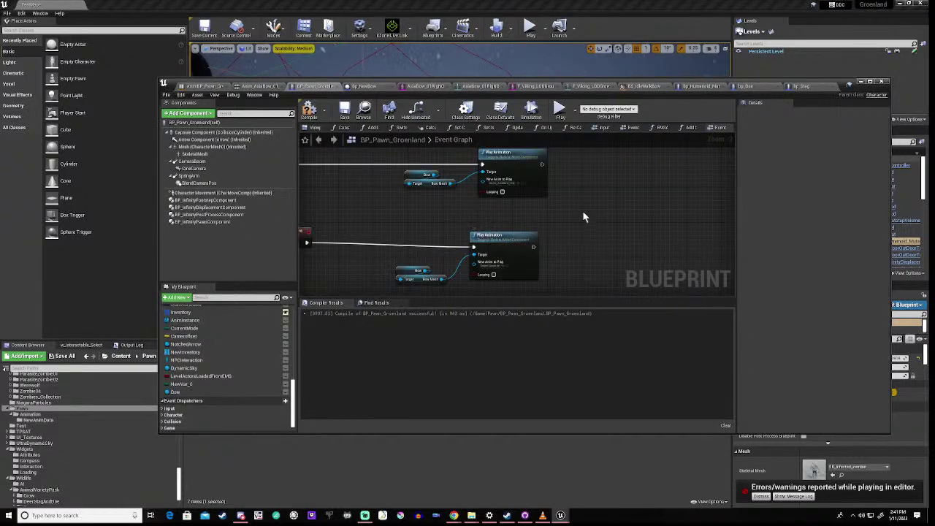
right_drag(582, 210, 538, 230)
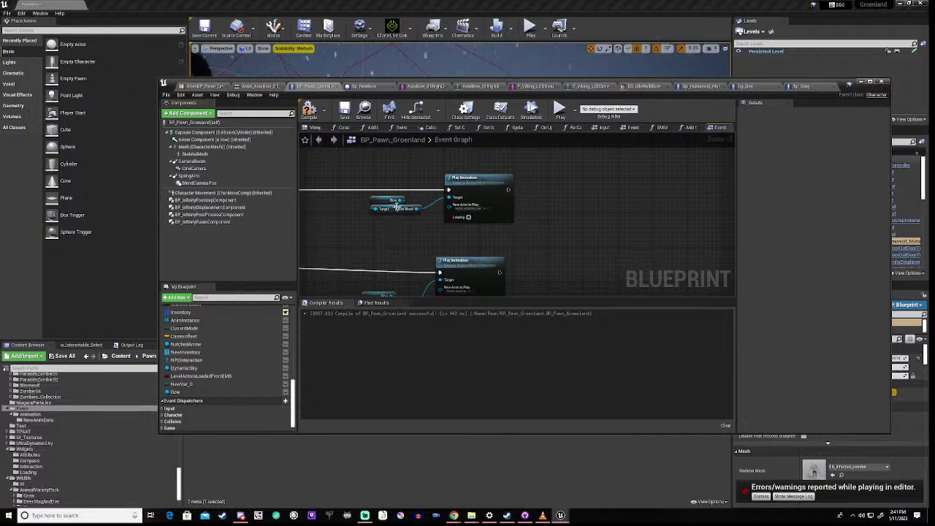
ctrl+drag(413, 209, 461, 238)
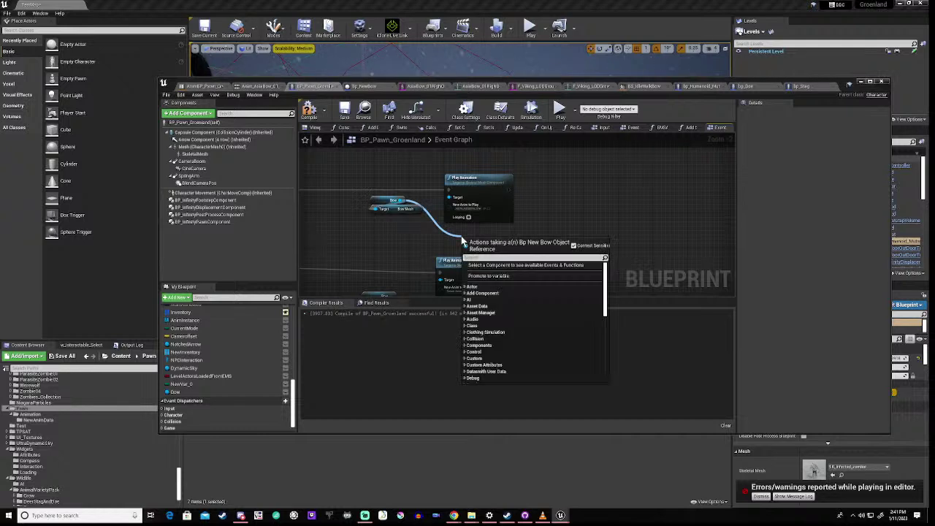
text(arrow)
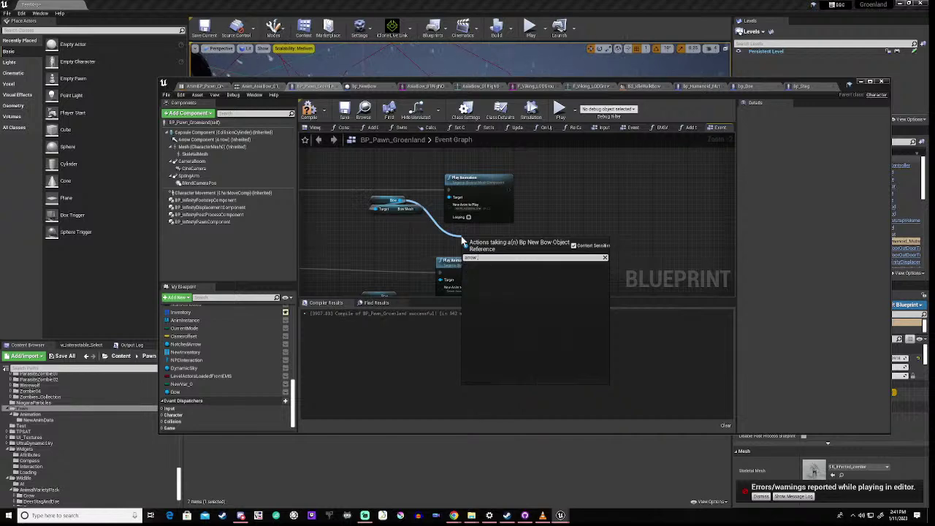
text( me)
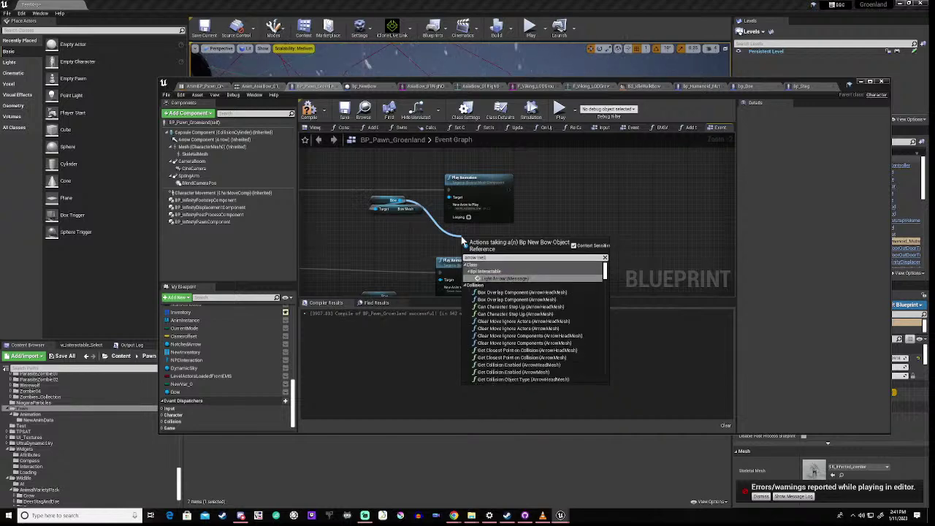
text(sh)
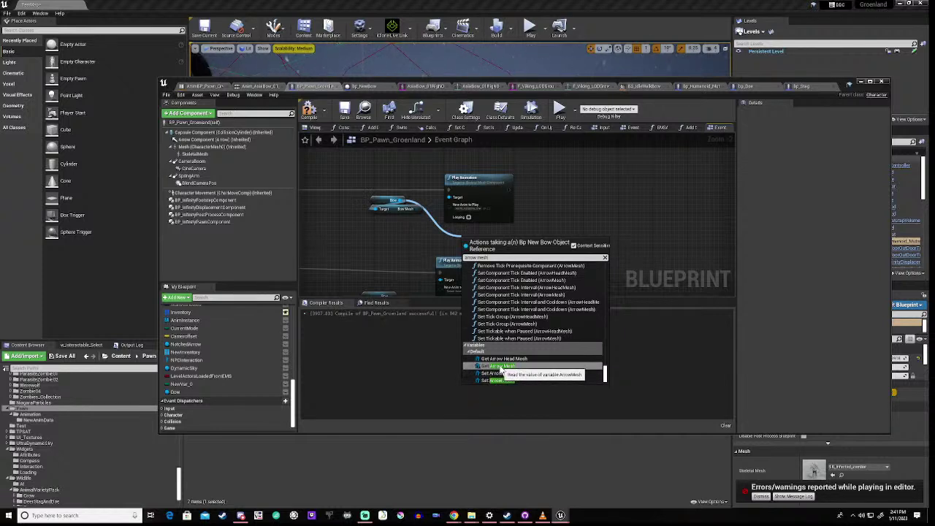
click(501, 366)
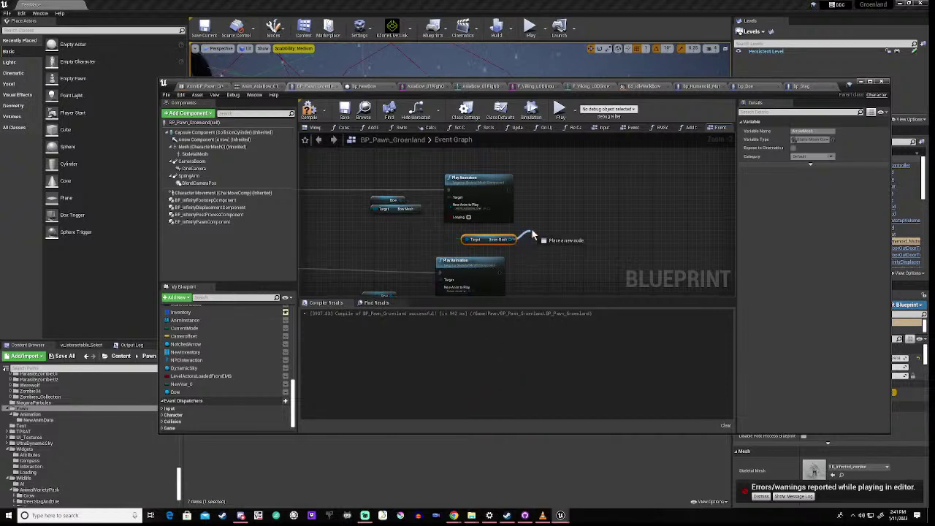
- Add a Set Hidden in Game node for Arrow Mesh, wire it after the upper Play Animation node, and enable New Hidden
drag(512, 240, 537, 234)
text(hidden)
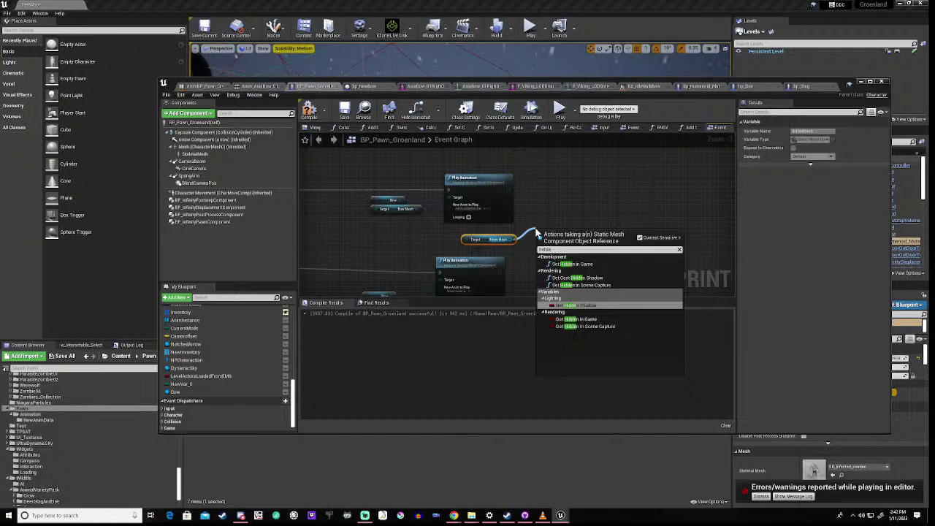
text(e)
click(577, 263)
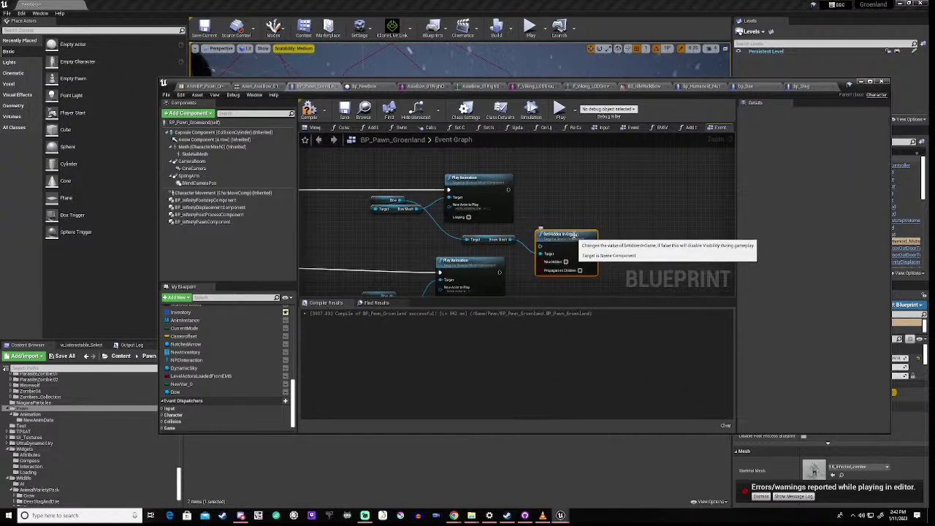
drag(574, 234, 590, 179)
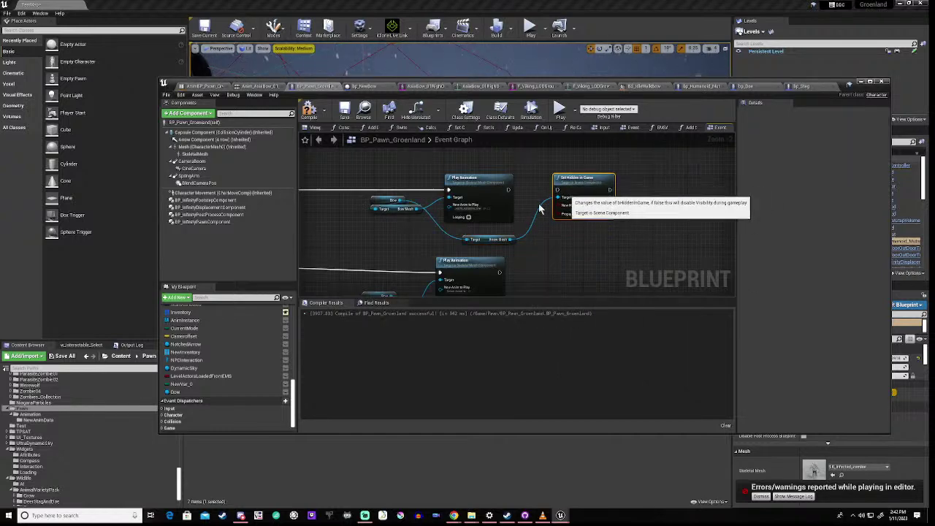
drag(509, 189, 558, 191)
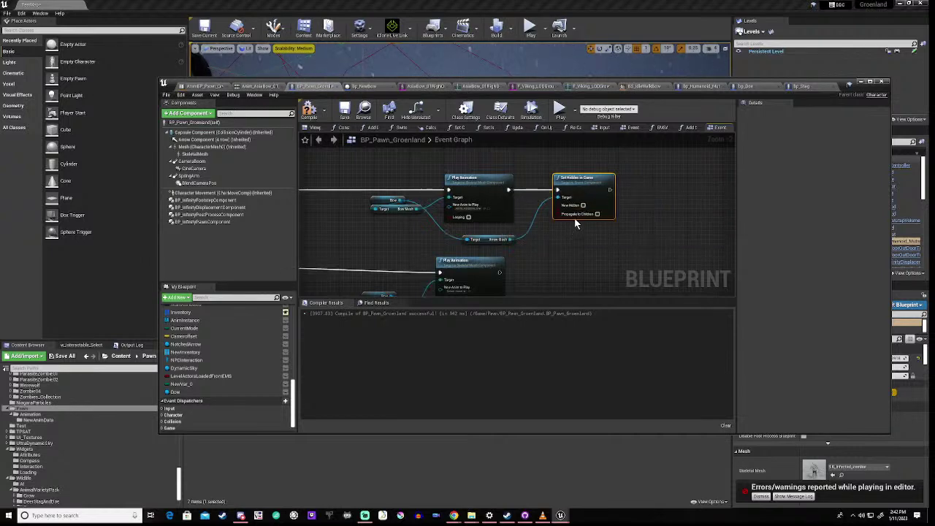
click(583, 206)
- Duplicate the Set Hidden in Game node, wire the copy after the lower Play Animation node, and turn off its New Hidden option
right_drag(543, 254, 534, 230)
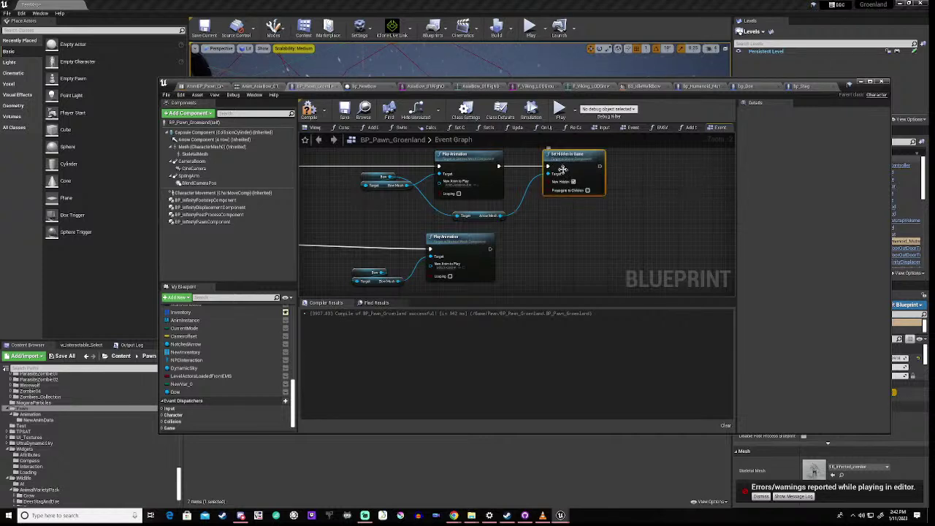
key(ctrl+w)
drag(614, 176, 593, 238)
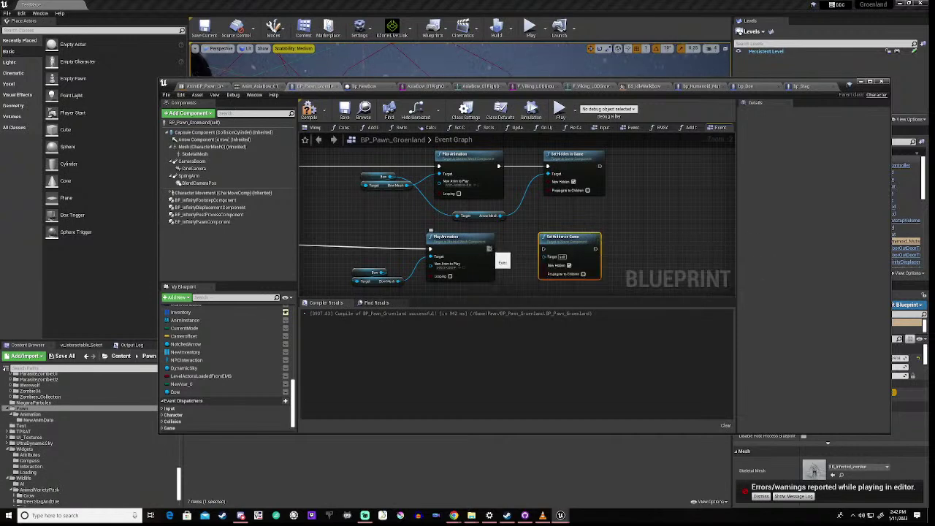
drag(488, 248, 543, 249)
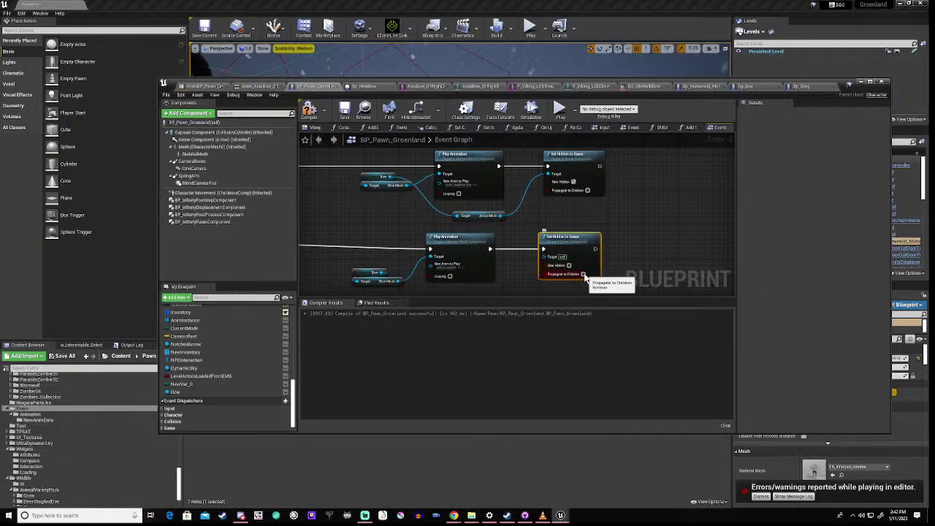
- Enable Propagate to Children on both Set Hidden in Game nodes, connect Arrow Mesh to the lower node's Target, and compile
click(587, 190)
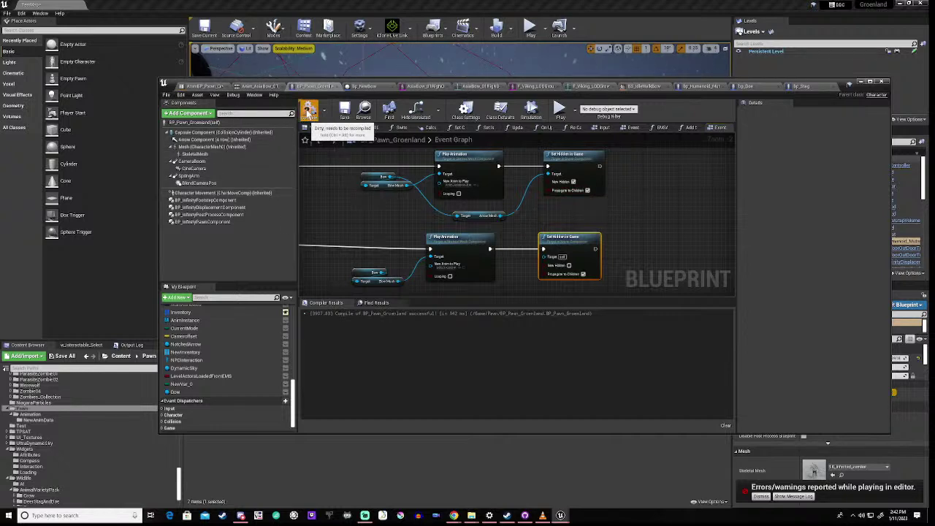
click(309, 109)
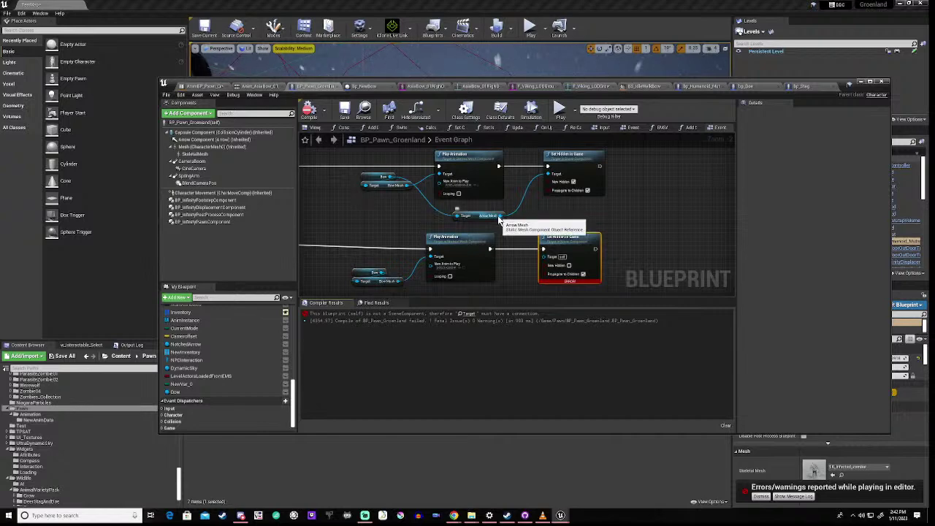
drag(499, 216, 542, 256)
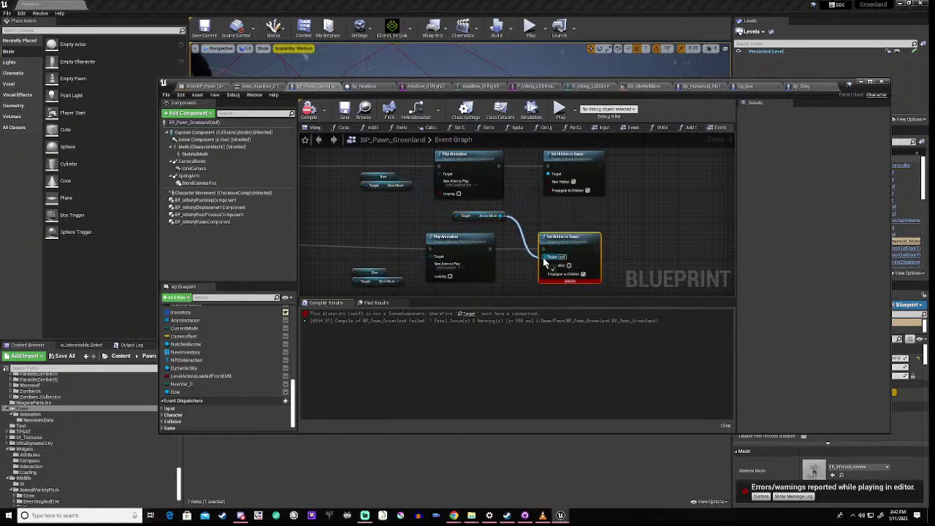
click(308, 113)
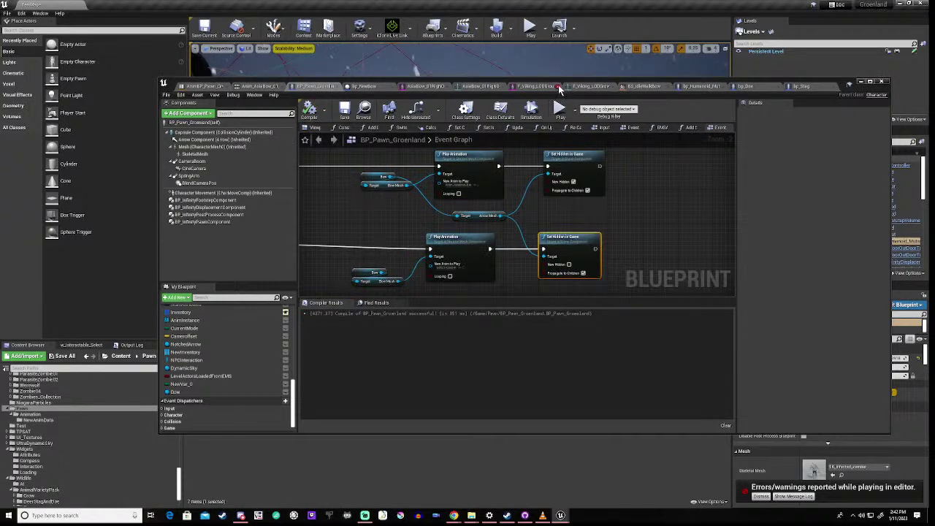
- Play-test the level to check the arrow's visibility on the bow, and close the message log after ending the session
drag(561, 84, 563, 349)
click(647, 124)
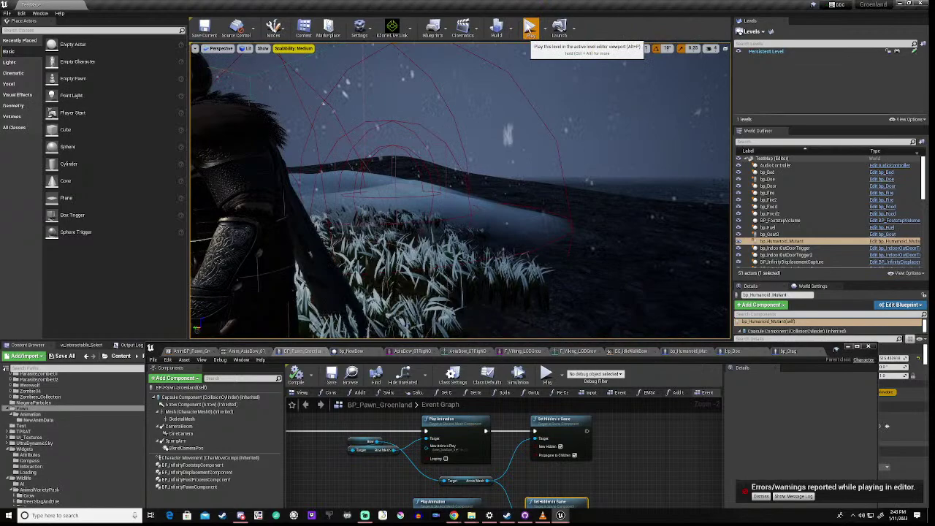
click(530, 28)
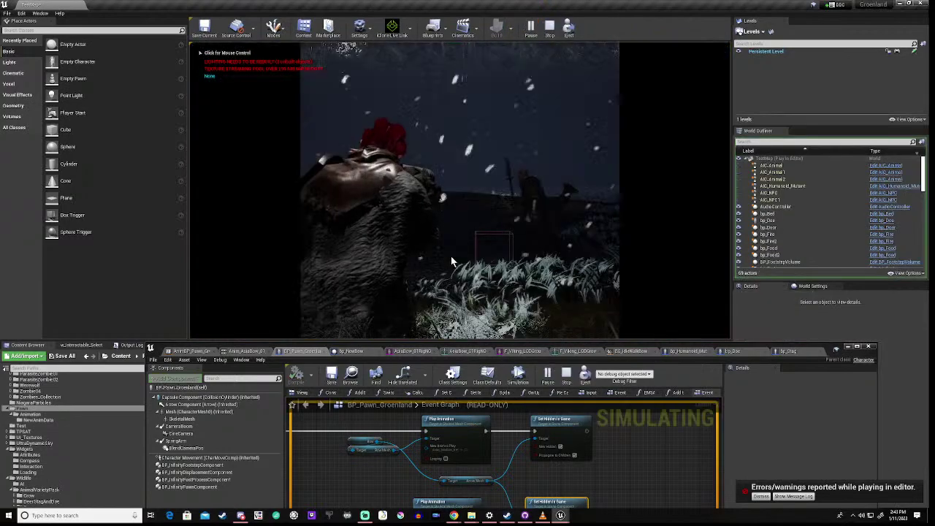
click(451, 255)
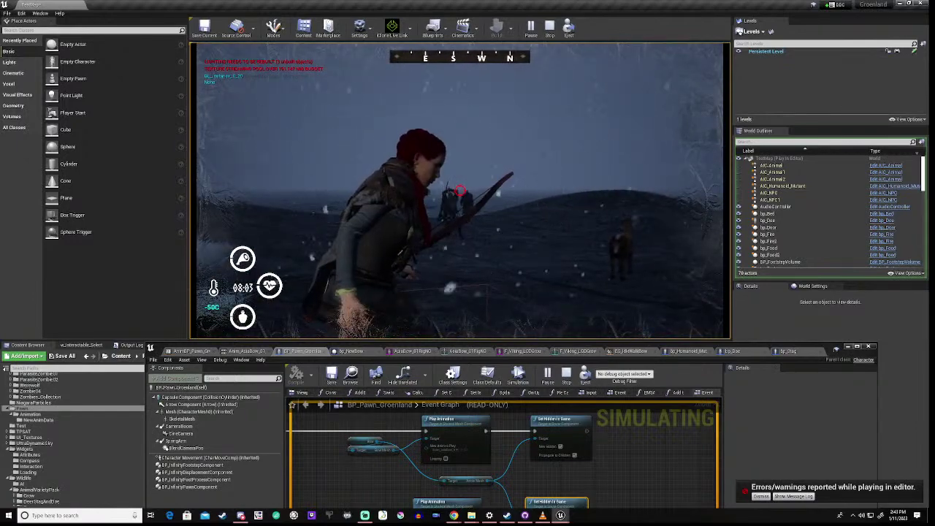
key(Escape)
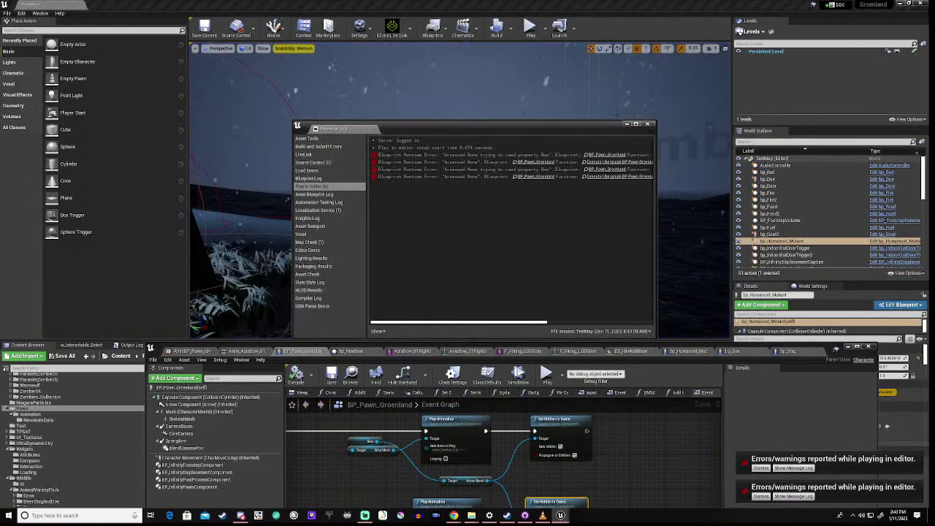
click(648, 125)
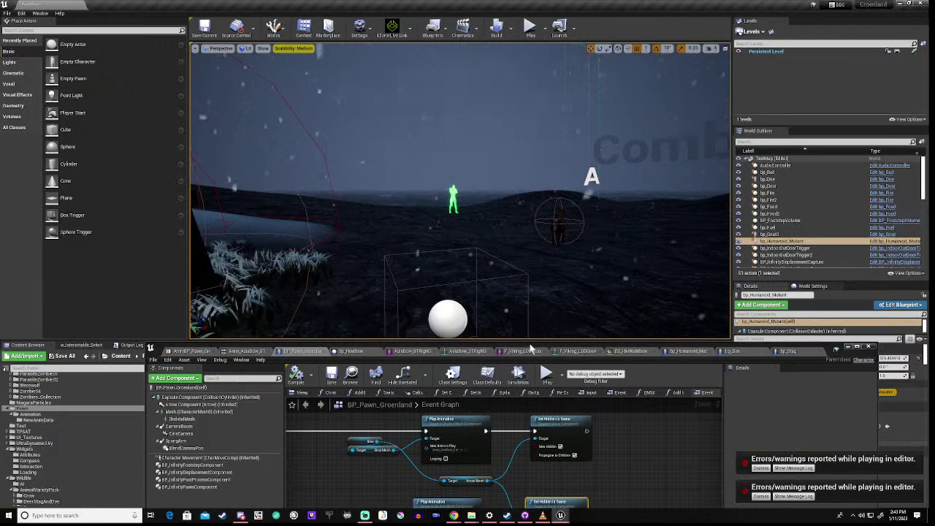
- Turn New Hidden off on the upper Set Hidden in Game node and on for the lower one, and compile the pawn blueprint
drag(529, 342, 540, 114)
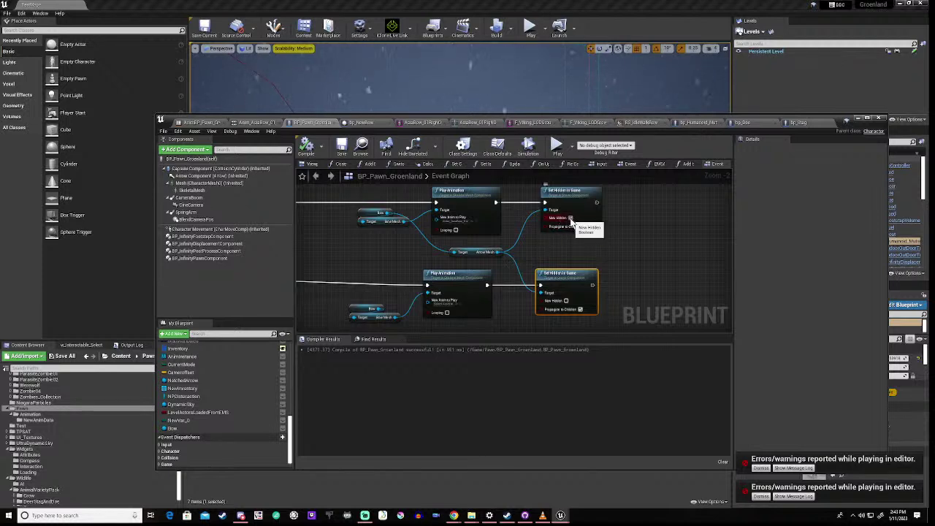
click(565, 301)
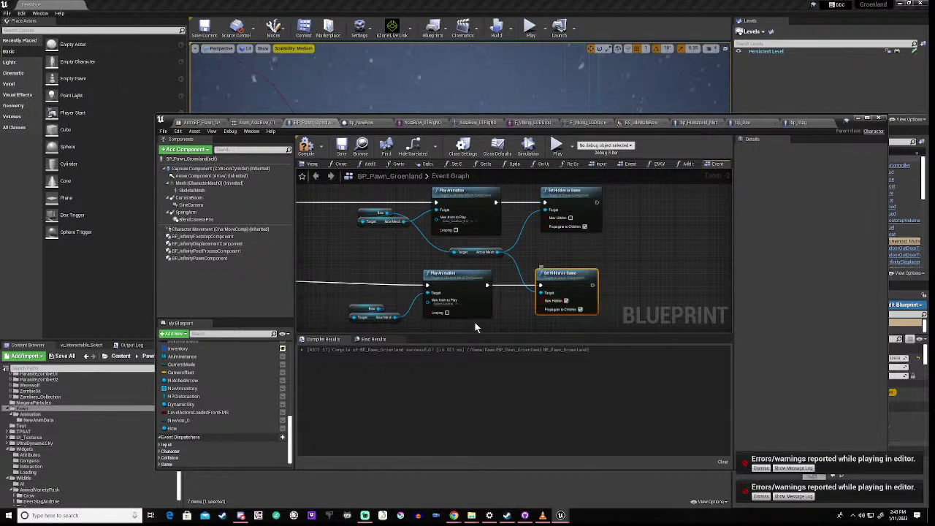
click(306, 147)
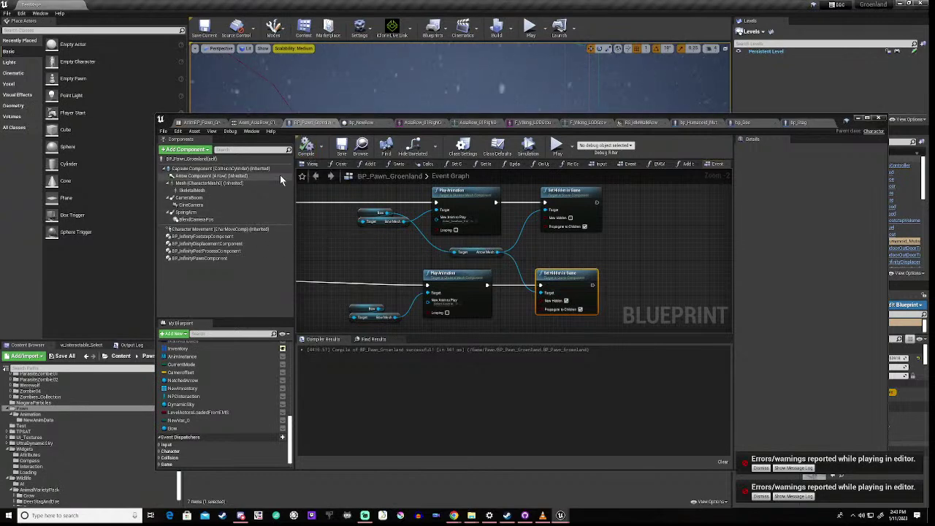
- In bp_NewBow, clear and reassign BowMesh's Anim_AsiaBow_01_DrawRelease animation, set its Initial Position to 0.0, and compile
click(358, 123)
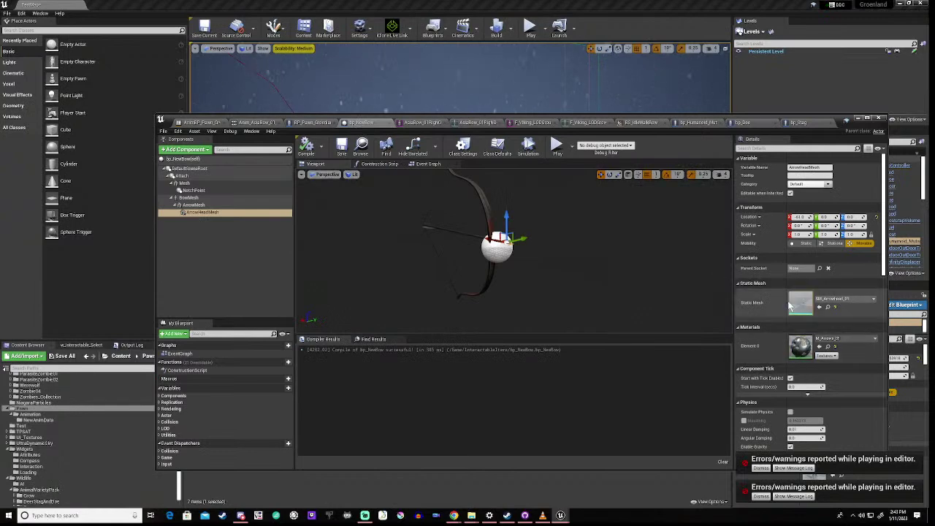
click(189, 198)
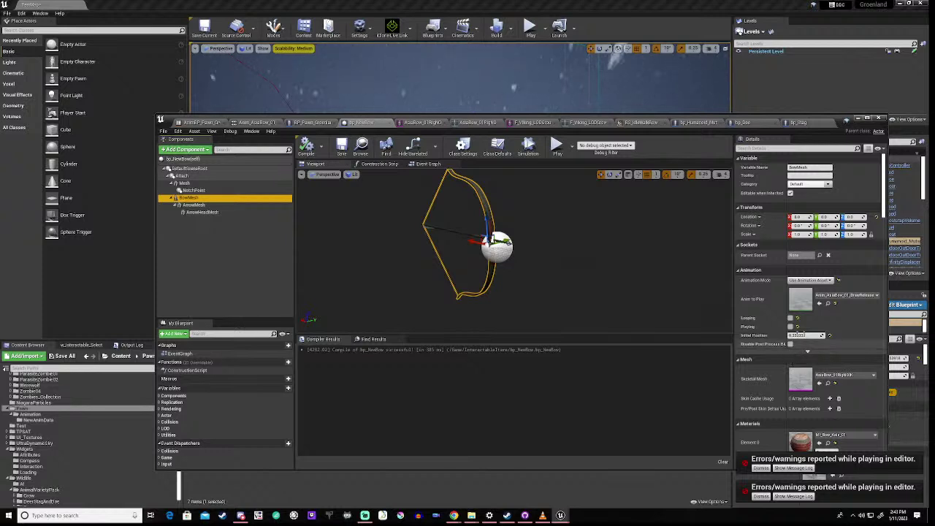
click(837, 305)
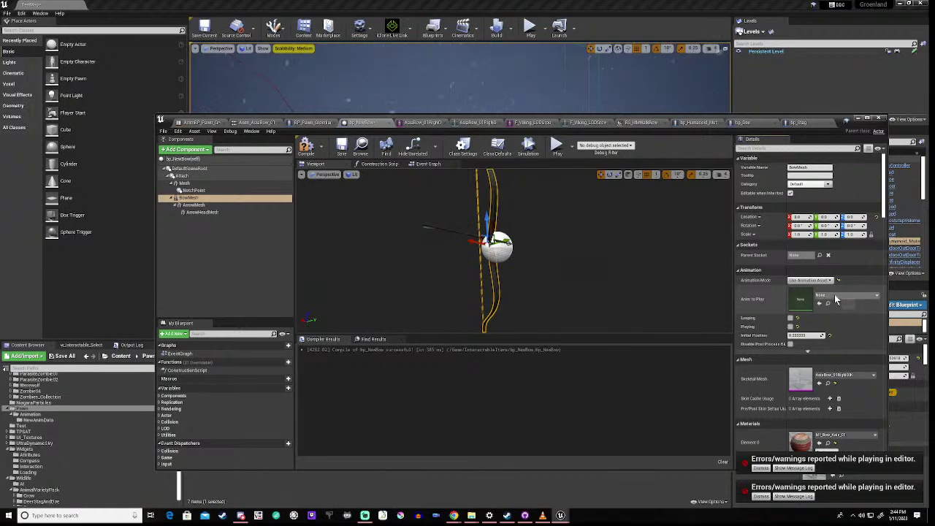
click(836, 300)
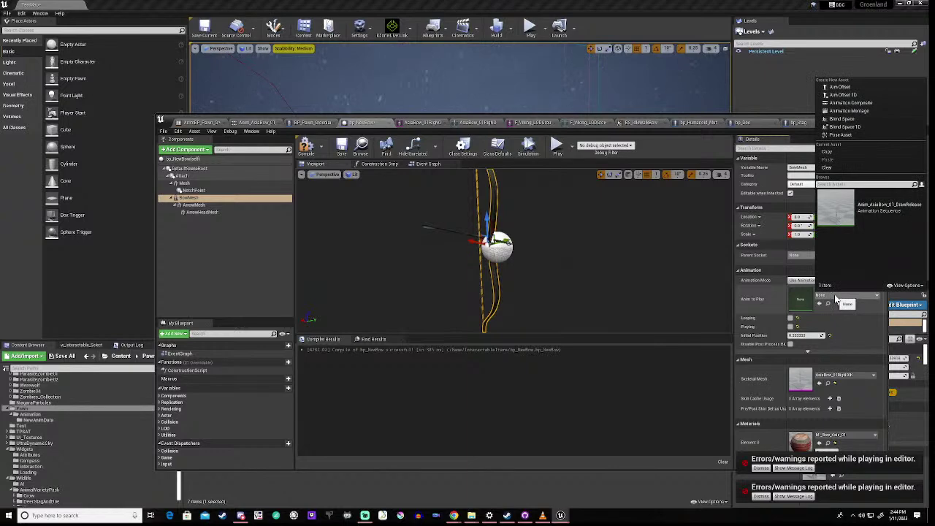
click(874, 212)
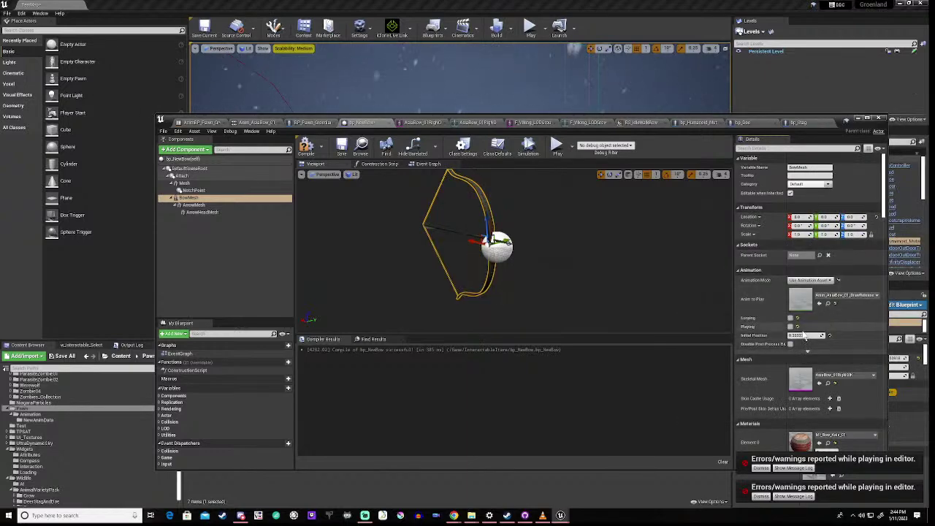
click(807, 337)
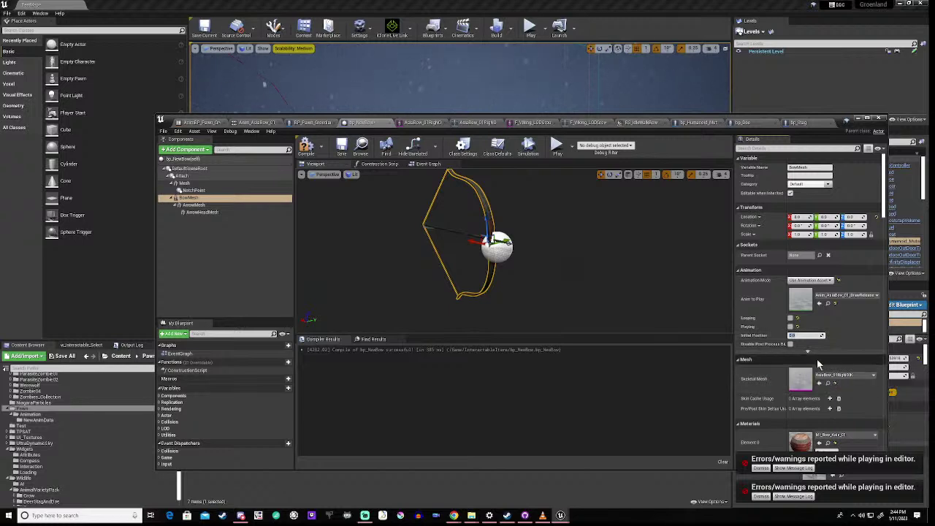
key(Return)
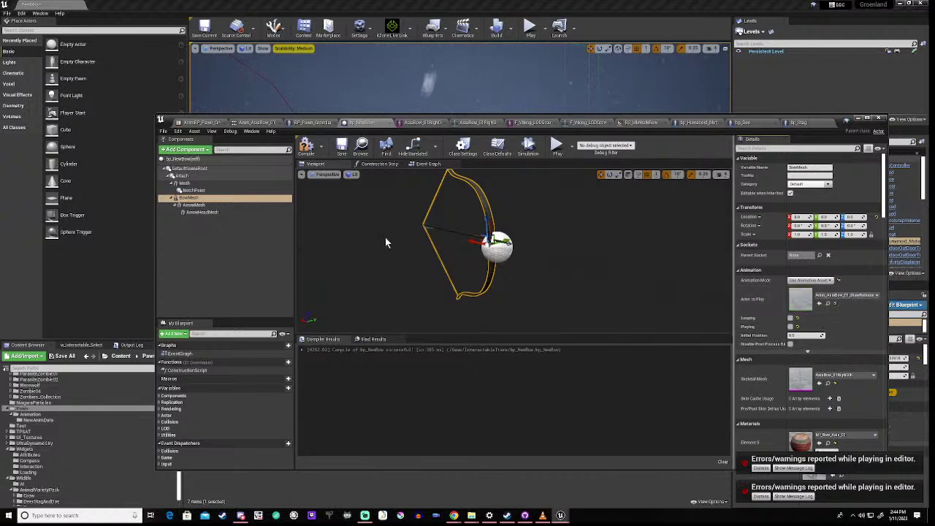
click(306, 147)
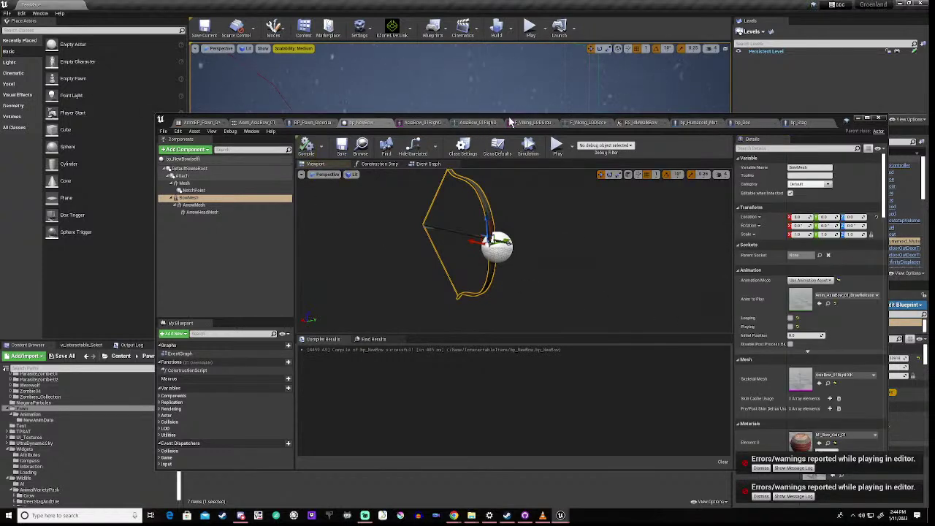
- Play-test the level with the bow equipped, and dismiss the message log and error notifications after ending the session
drag(513, 120, 496, 393)
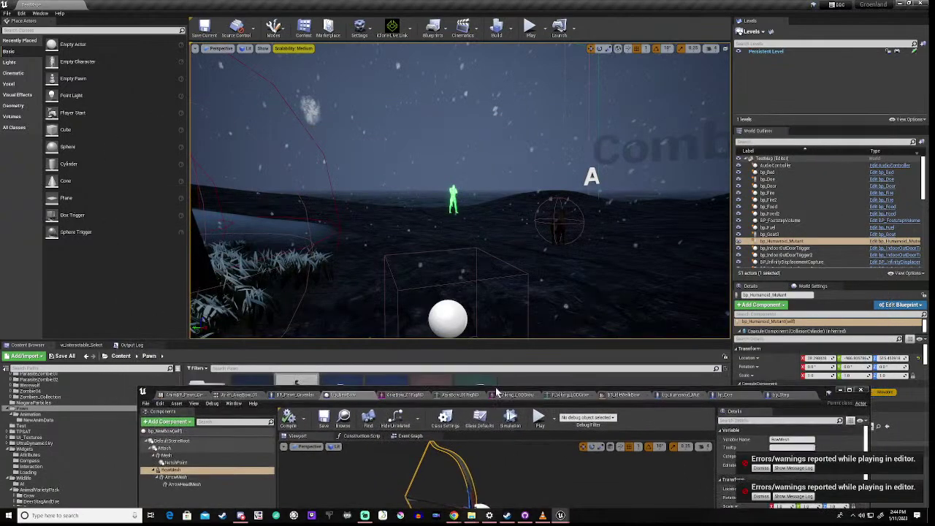
click(509, 268)
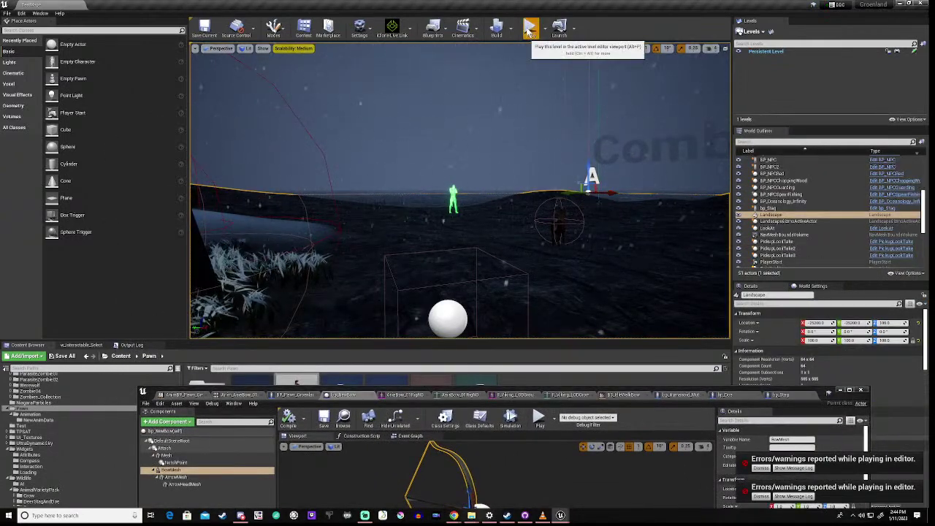
click(530, 30)
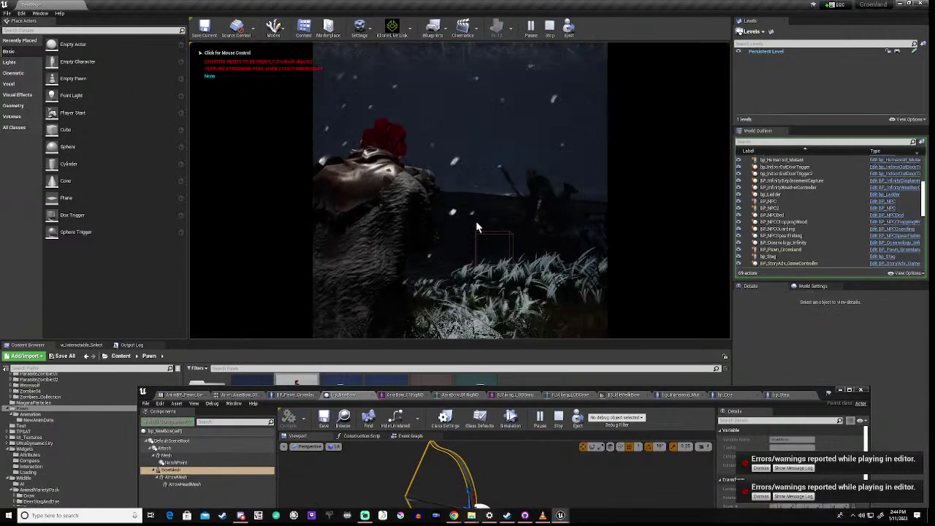
click(448, 234)
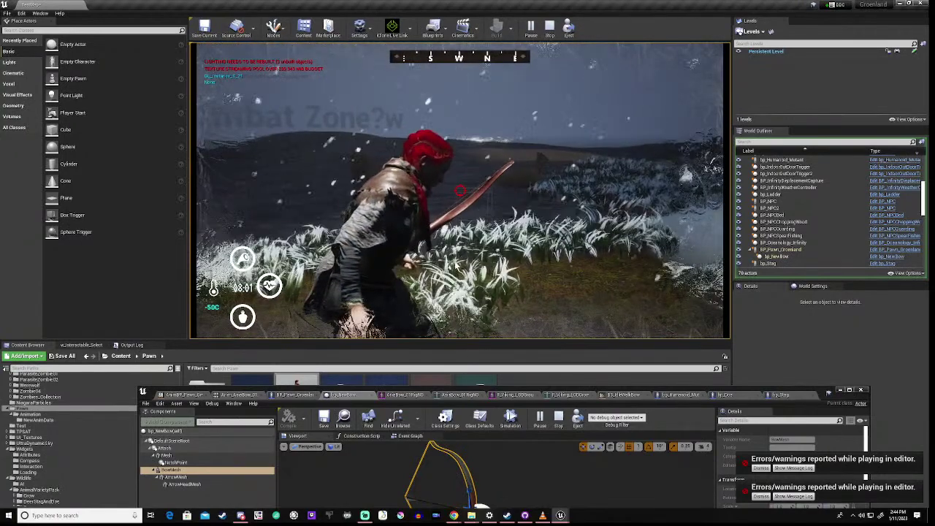
key(Escape)
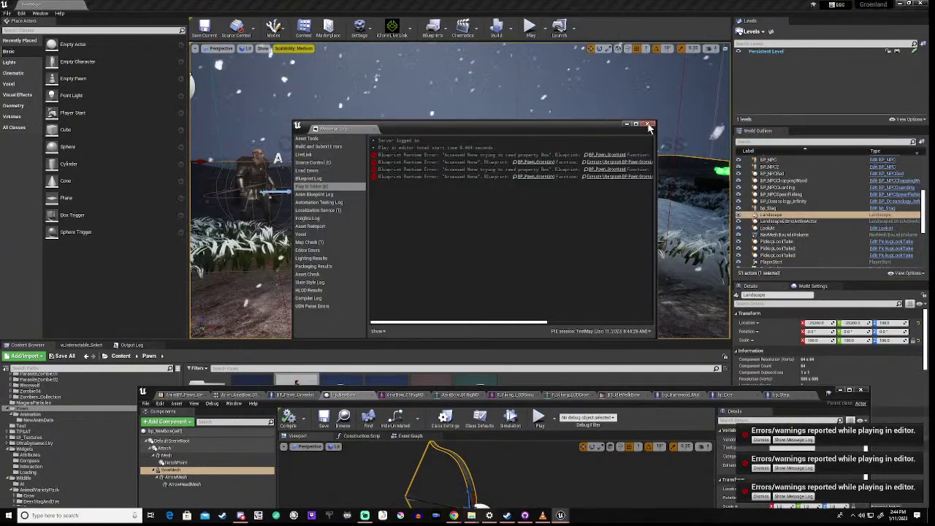
click(648, 125)
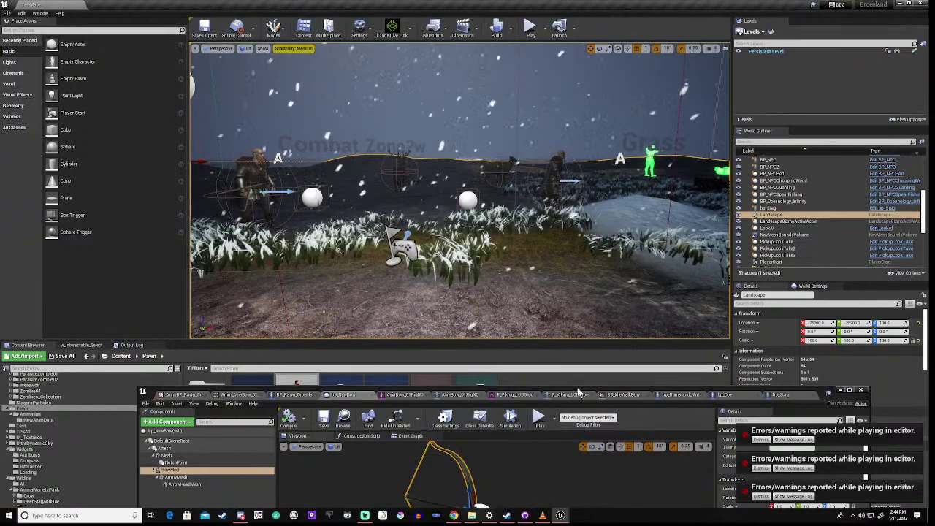
drag(577, 387, 517, 144)
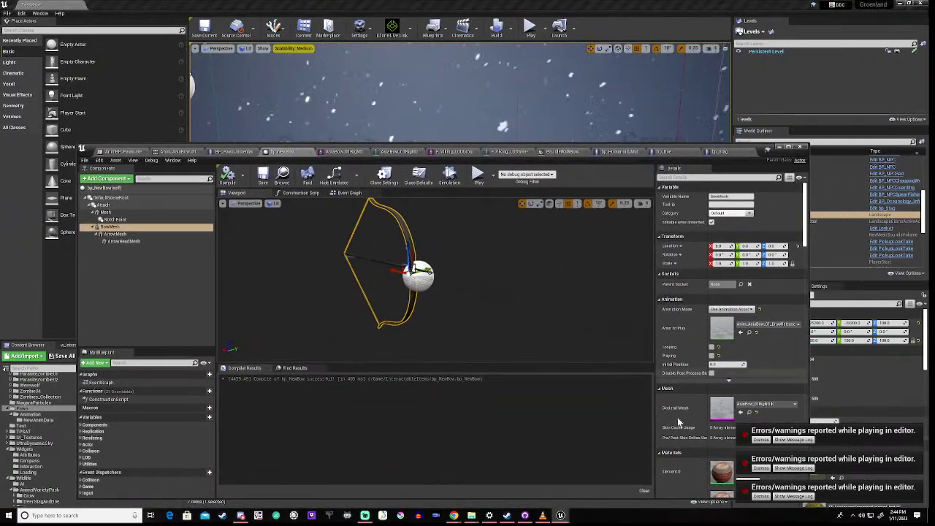
click(761, 440)
click(760, 468)
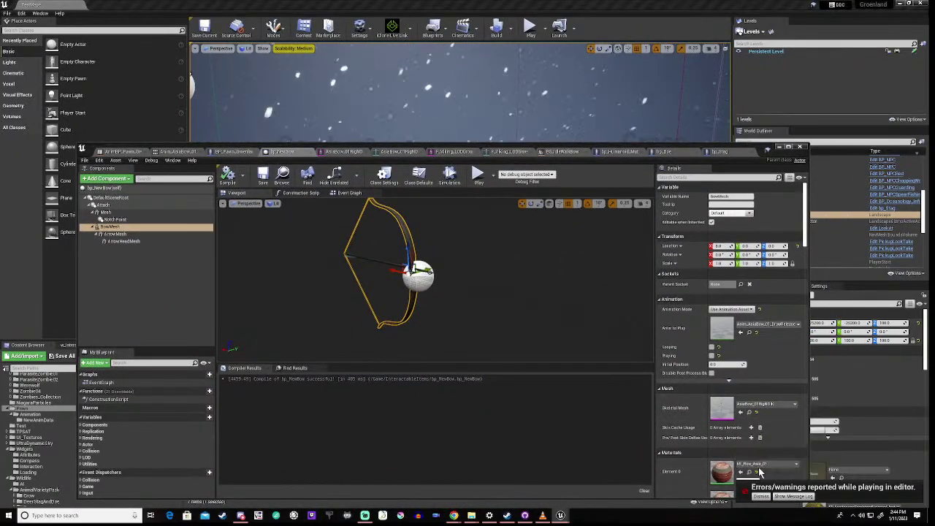
click(760, 496)
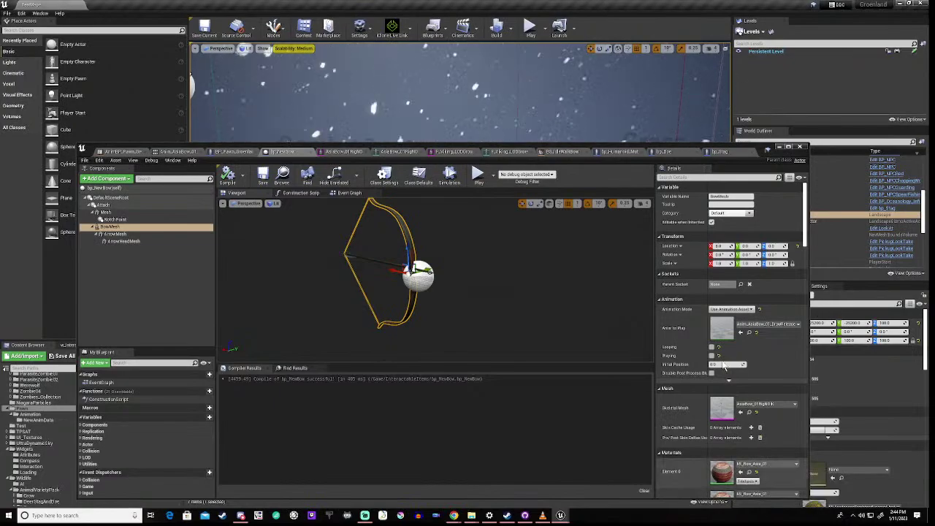
- Reset BowMesh's Anim to Play to None in bp_NewBow
click(779, 148)
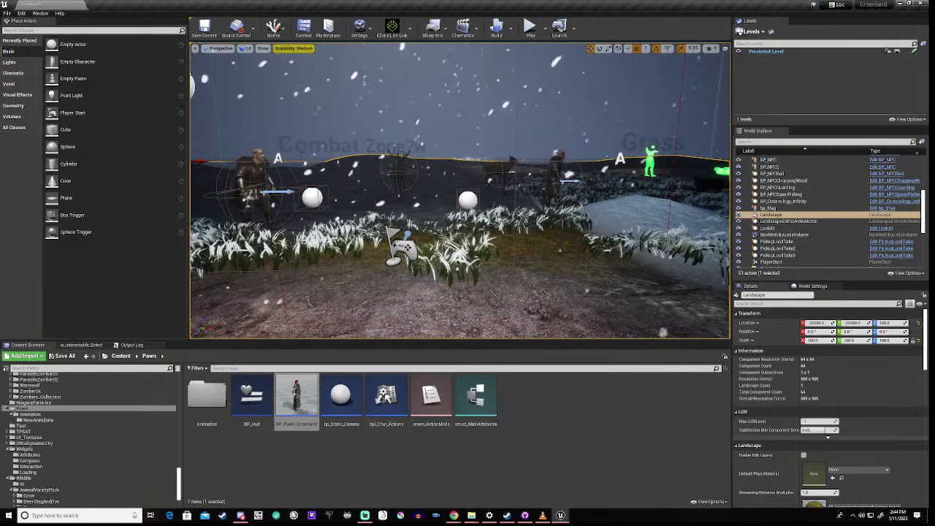
mouse_move(562, 517)
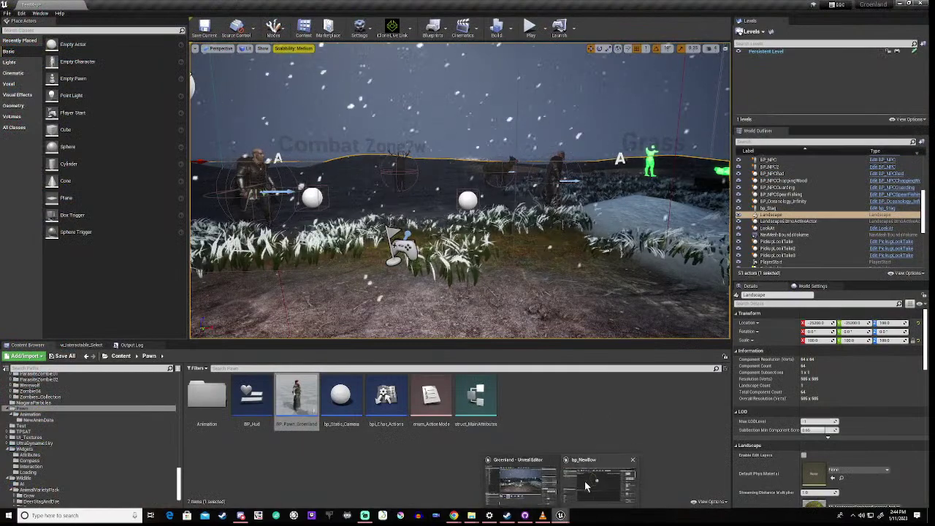
click(585, 482)
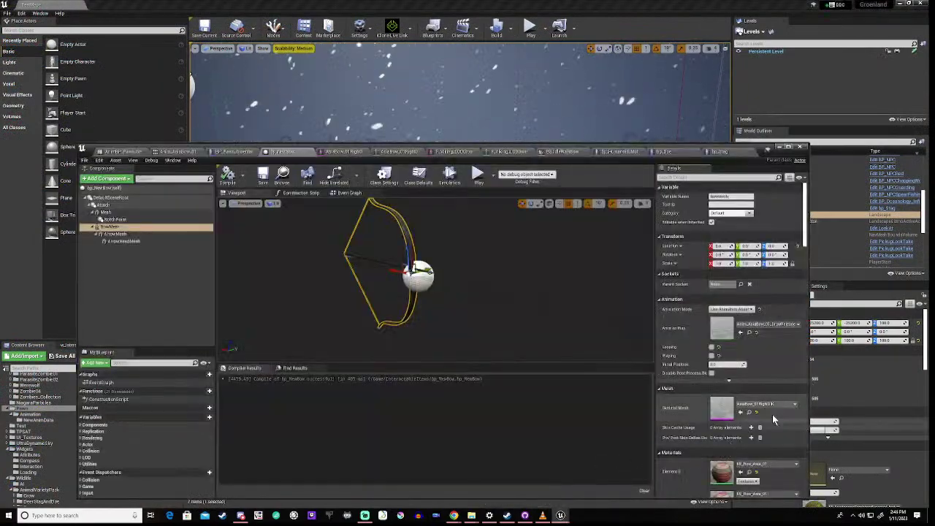
click(756, 333)
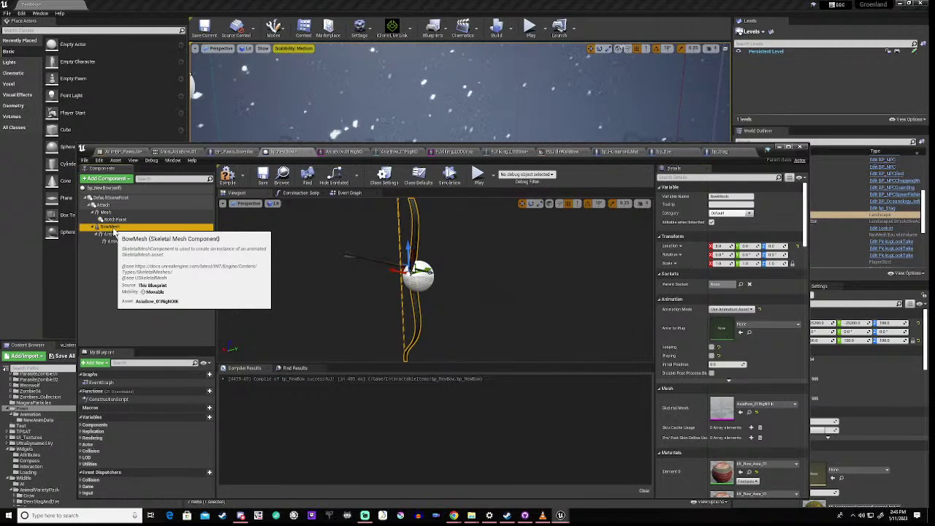
- Enable Hidden in Game on both ArrowMesh and ArrowHeadMesh, and compile bp_NewBow
click(111, 234)
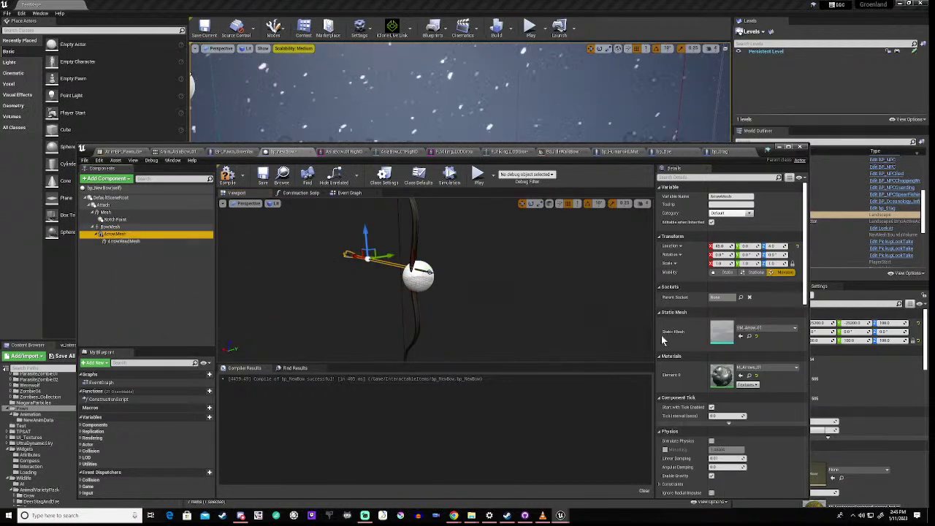
scroll(723, 343, down, 5)
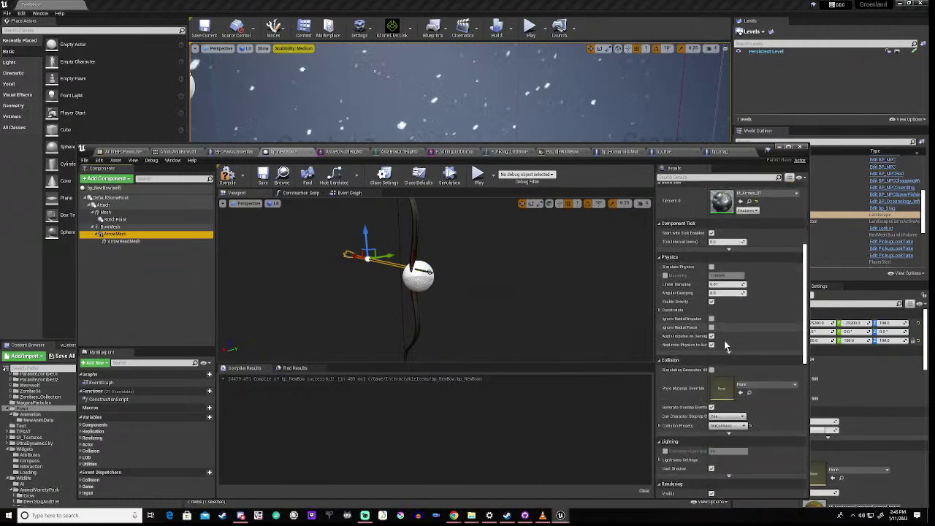
scroll(724, 340, down, 3)
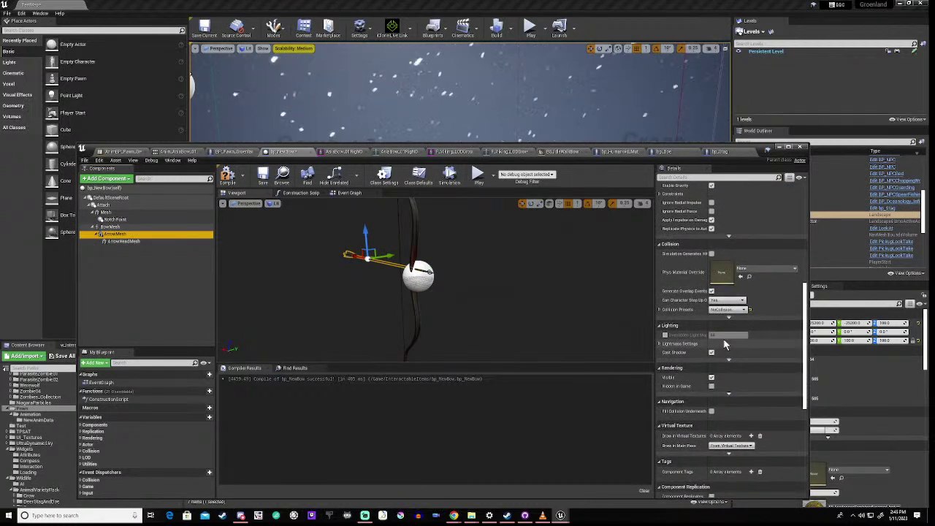
scroll(723, 344, down, 2)
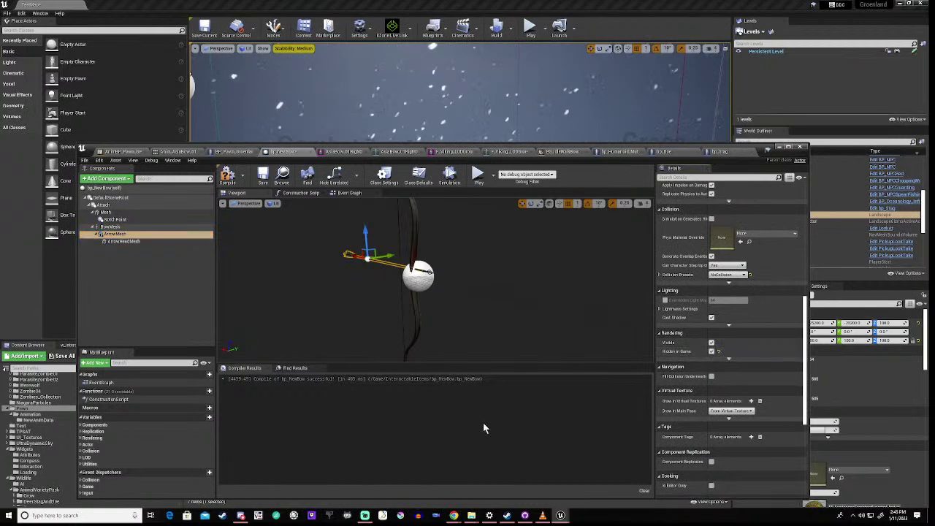
click(134, 242)
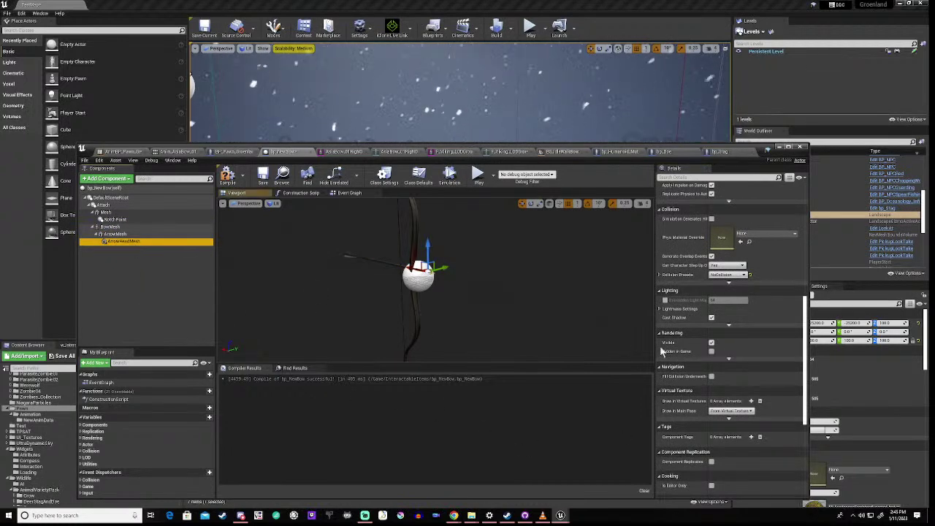
scroll(740, 355, down, 2)
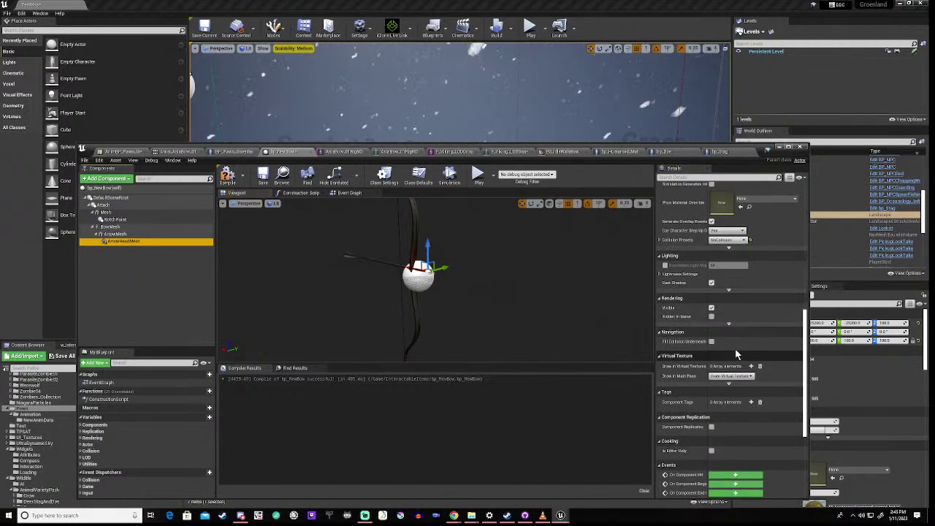
click(711, 316)
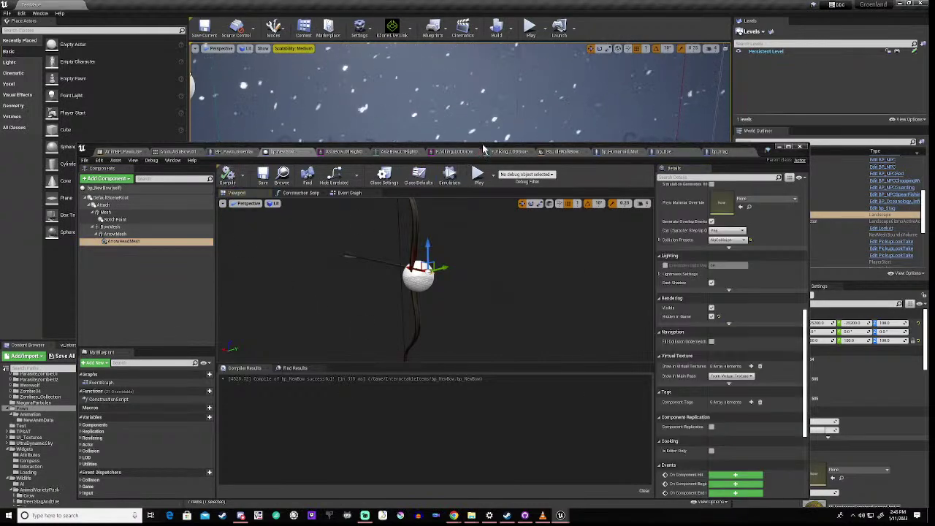
- Play-test the level to check the bow with its arrow meshes hidden at start, and close the message log after ending the session
drag(483, 149, 493, 360)
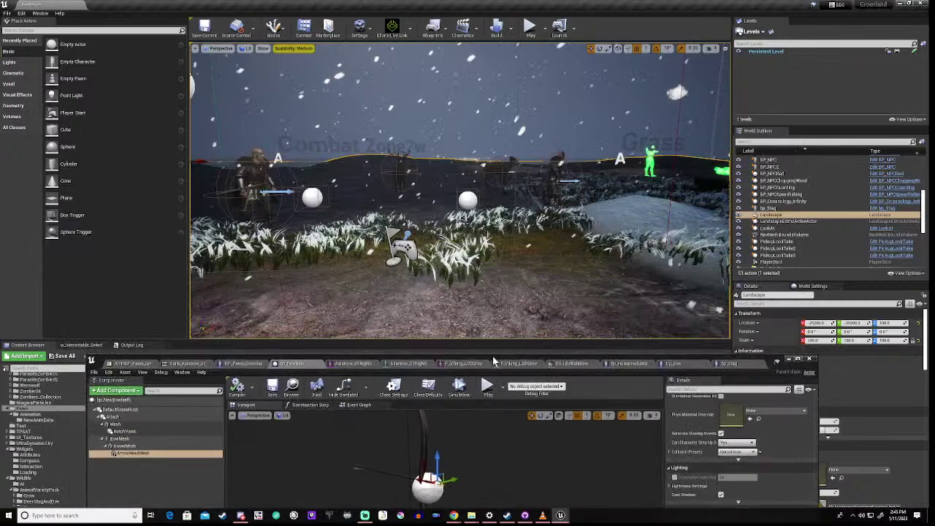
click(487, 388)
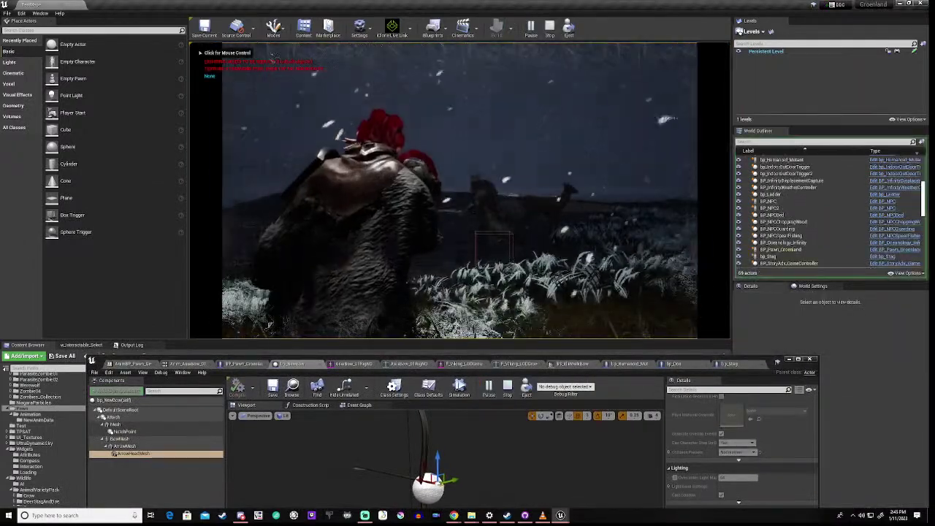
click(272, 54)
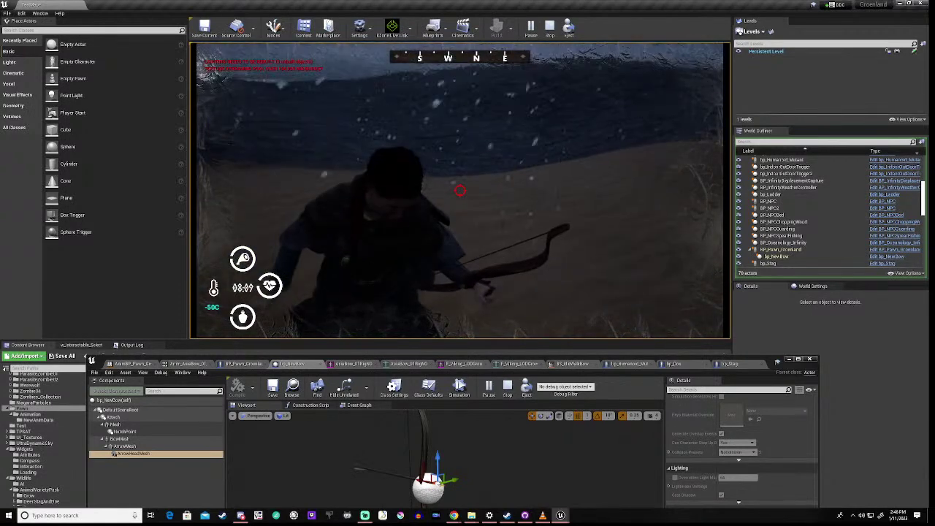
key(Escape)
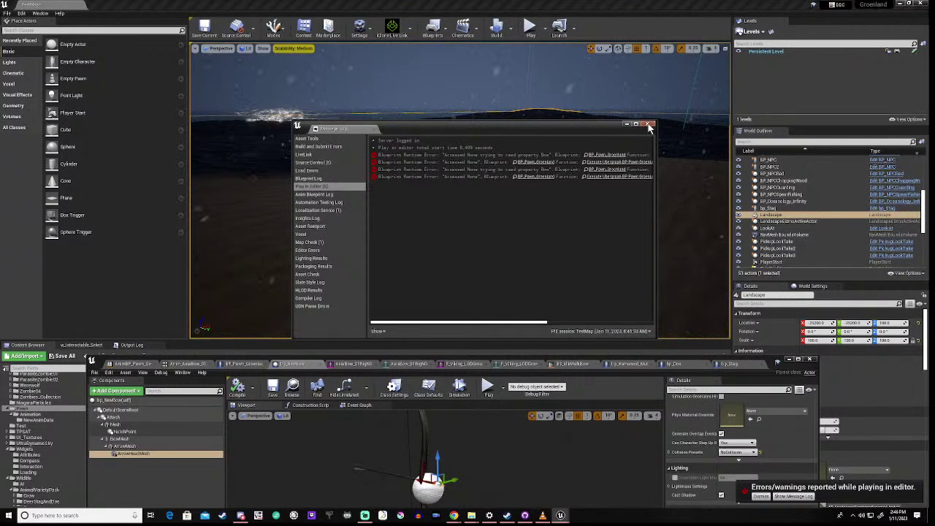
click(649, 126)
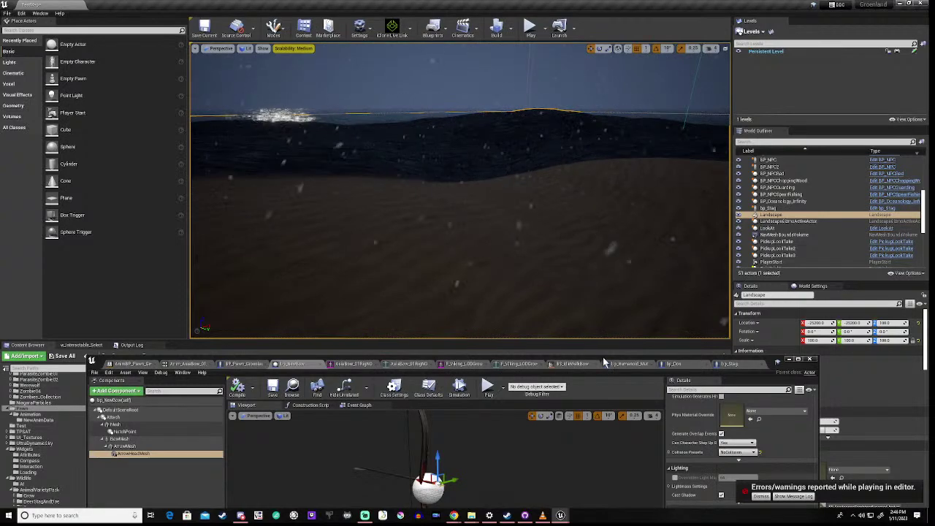
- Open the bow skeletal mesh's Anim_AsiaBow_01_DrawRelease animation and locate its asset in the project content
drag(604, 361, 583, 109)
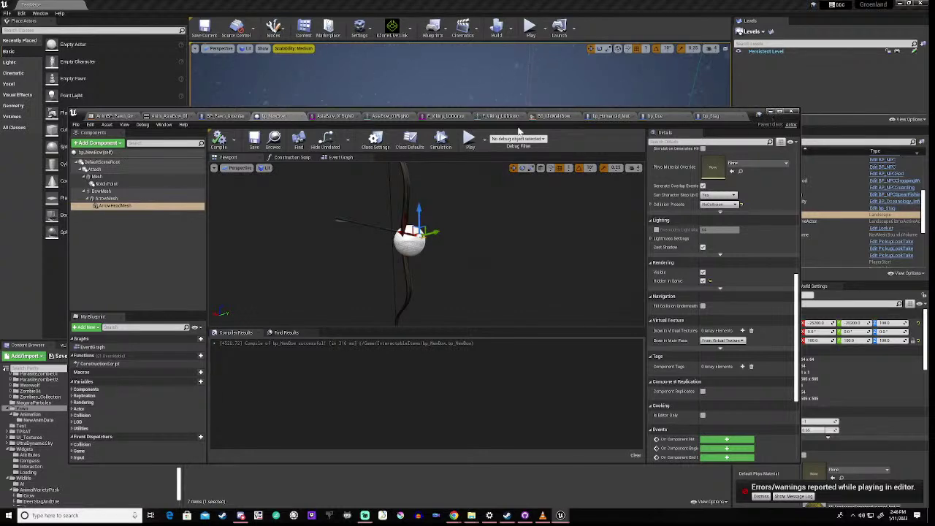
click(333, 116)
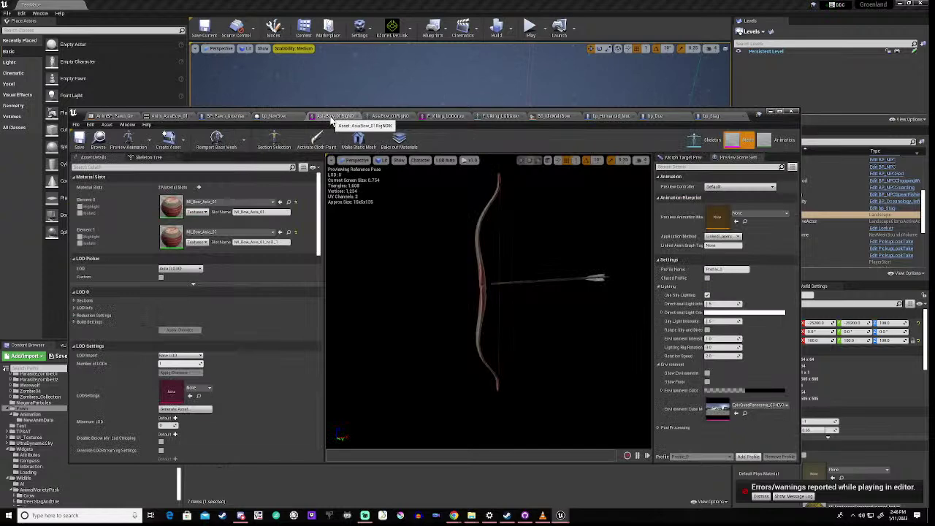
click(783, 141)
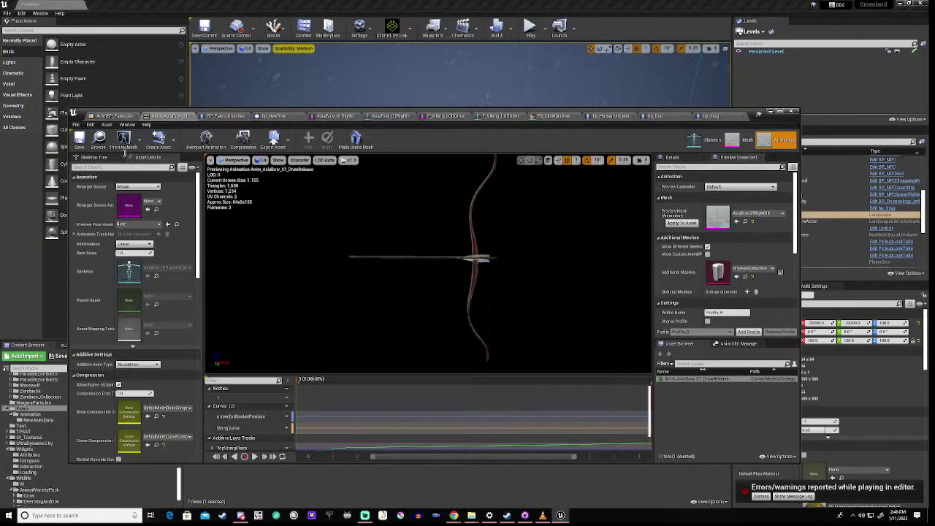
click(99, 138)
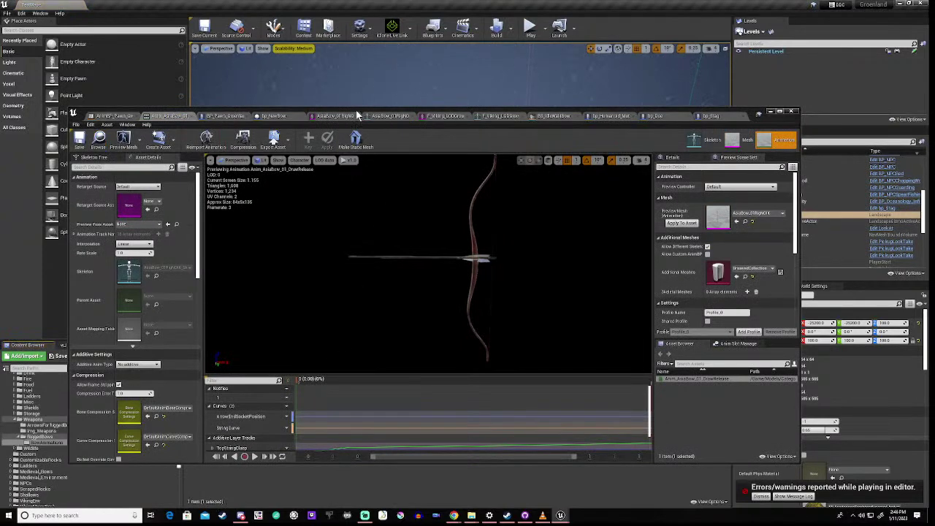
drag(360, 115, 436, 30)
- Duplicate the Anim_AsiaBow_01_DrawRelease animation in the same folder, accepting the default name
right_click(208, 398)
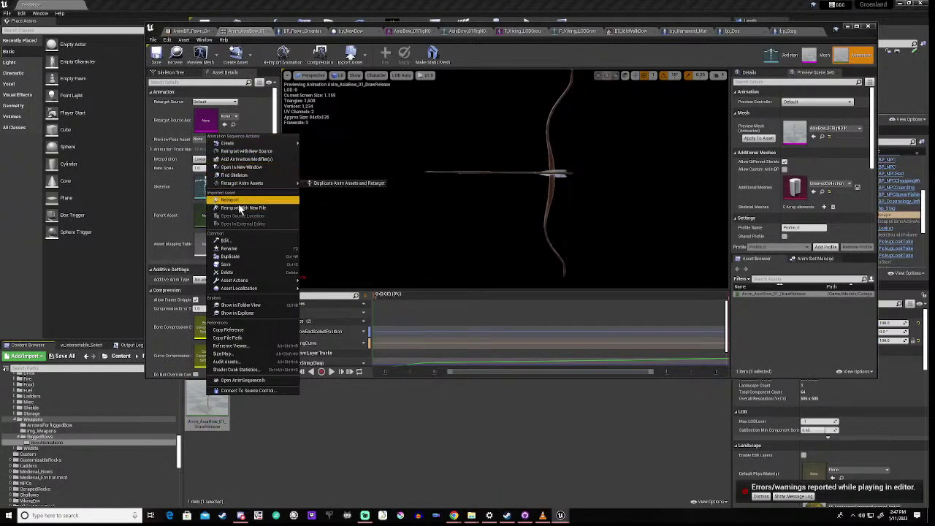
click(240, 258)
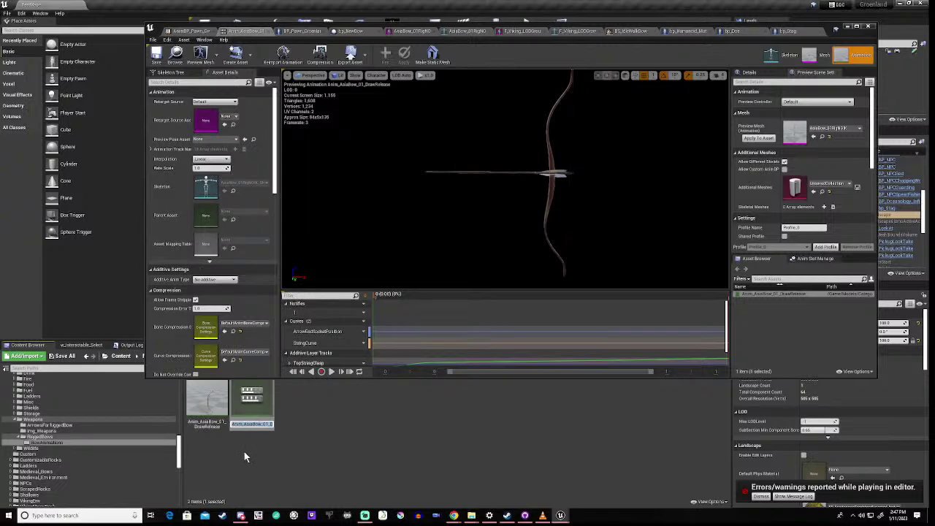
key(Return)
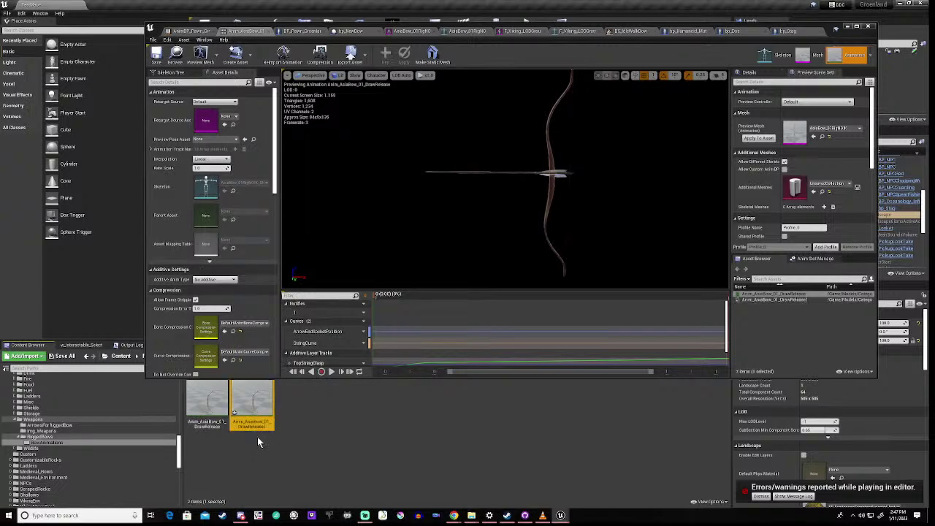
- Rename the duplicated bow animation to Anim_AsiaBow_01_DrawRelease_V2
right_click(253, 428)
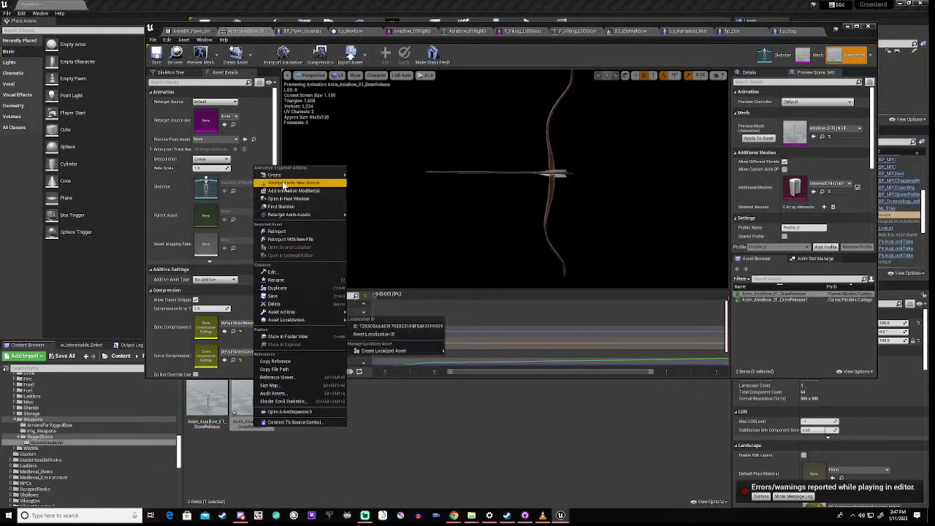
click(276, 280)
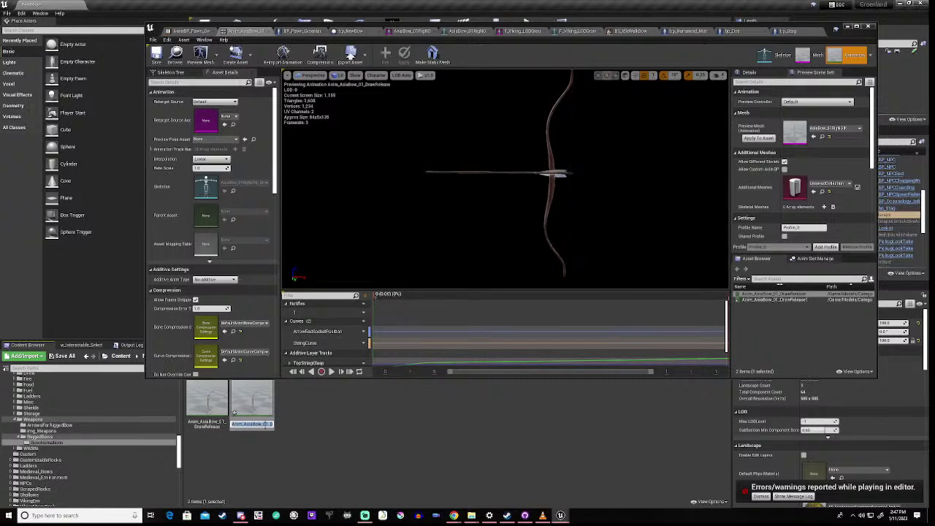
click(267, 424)
key(BackSpace)
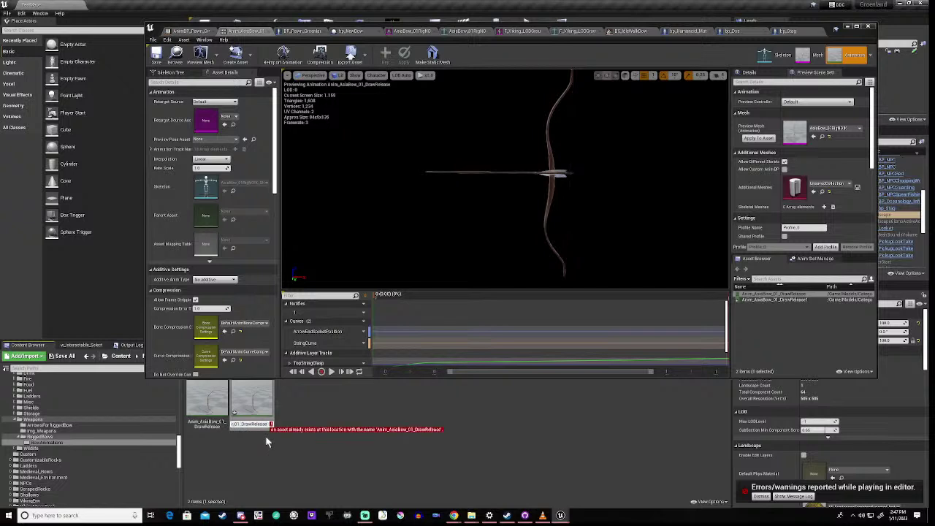
text(_V2)
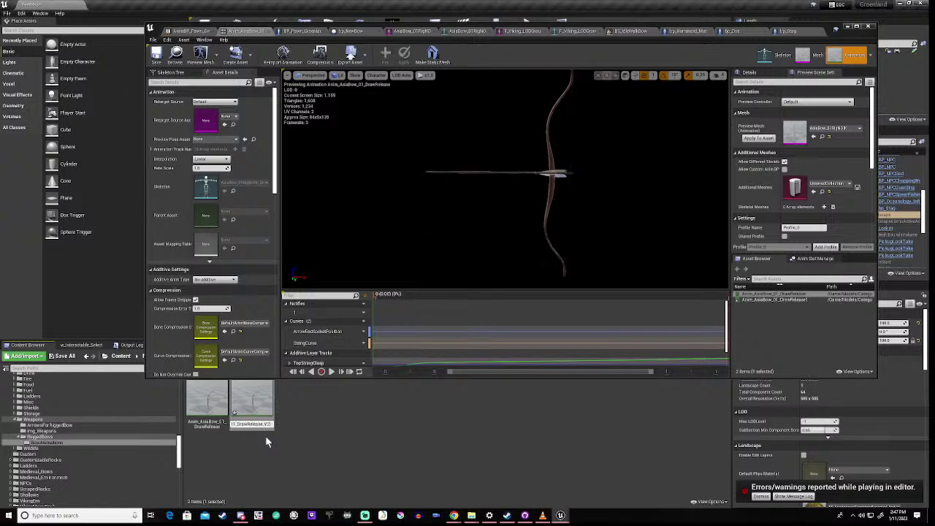
key(Return)
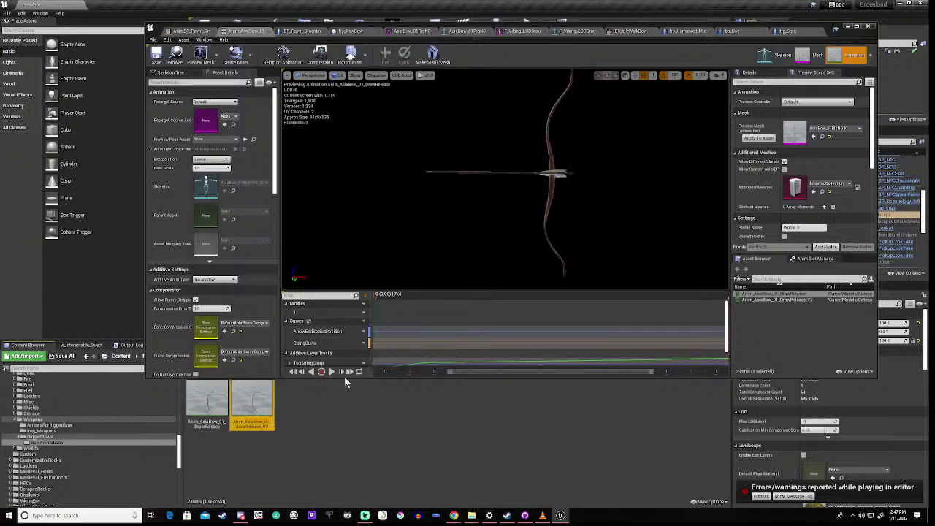
- Scrub the original Anim_AsiaBow_01_DrawRelease animation to about 80% to examine the drawn bow pose
drag(373, 297, 670, 318)
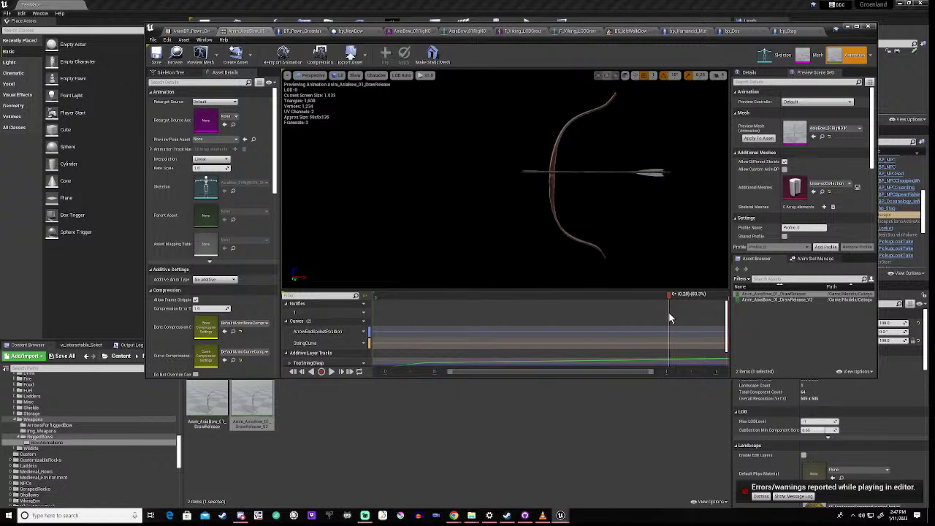
mouse_move(669, 315)
mouse_down()
mouse_move(739, 323)
mouse_move(642, 335)
mouse_move(663, 341)
mouse_up()
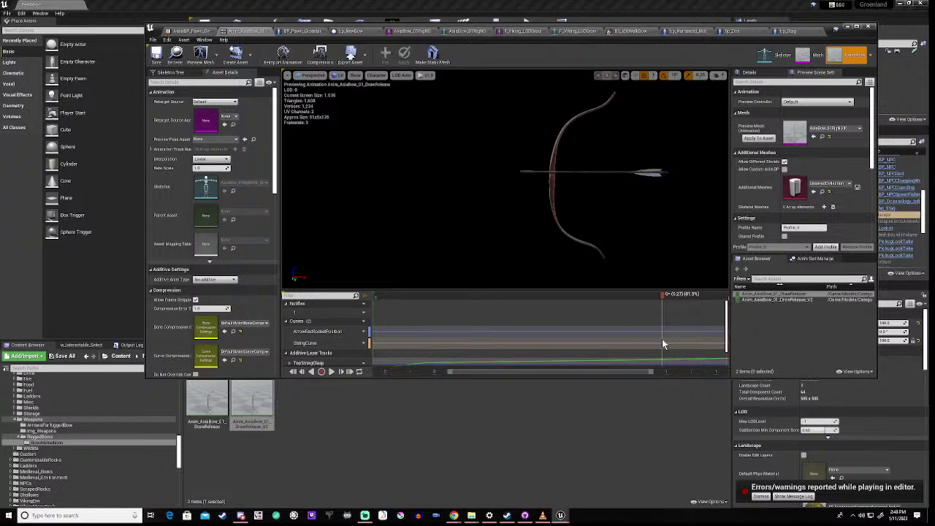
drag(663, 343, 658, 344)
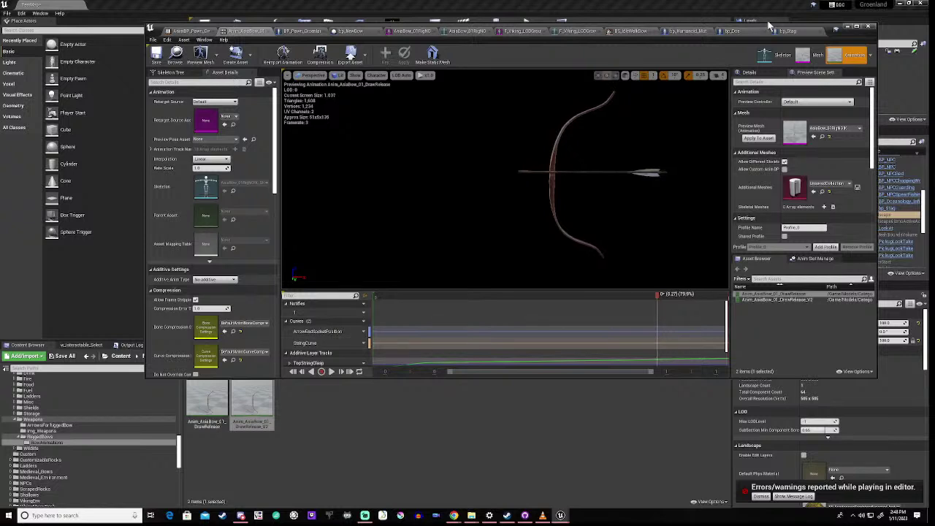
- Play-test the level to check the character's bow in game, then end the session and dismiss the message log
click(845, 28)
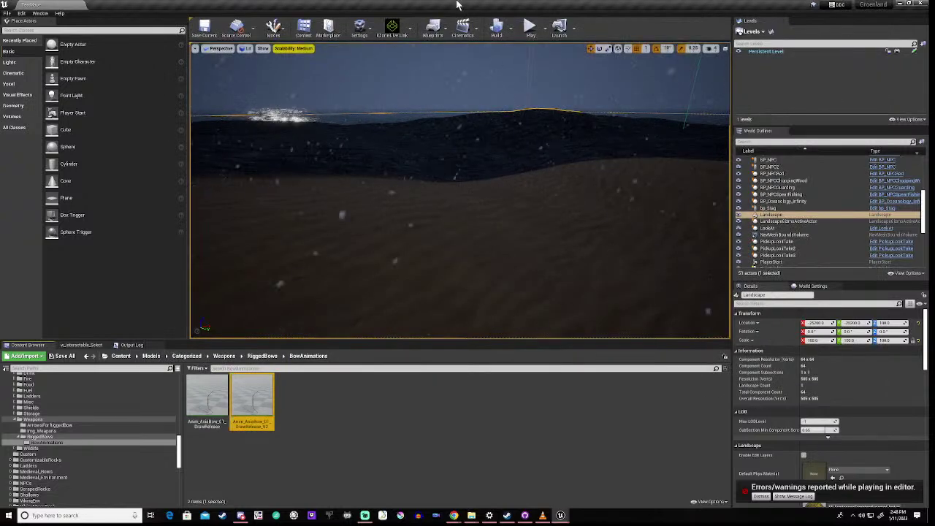
click(530, 28)
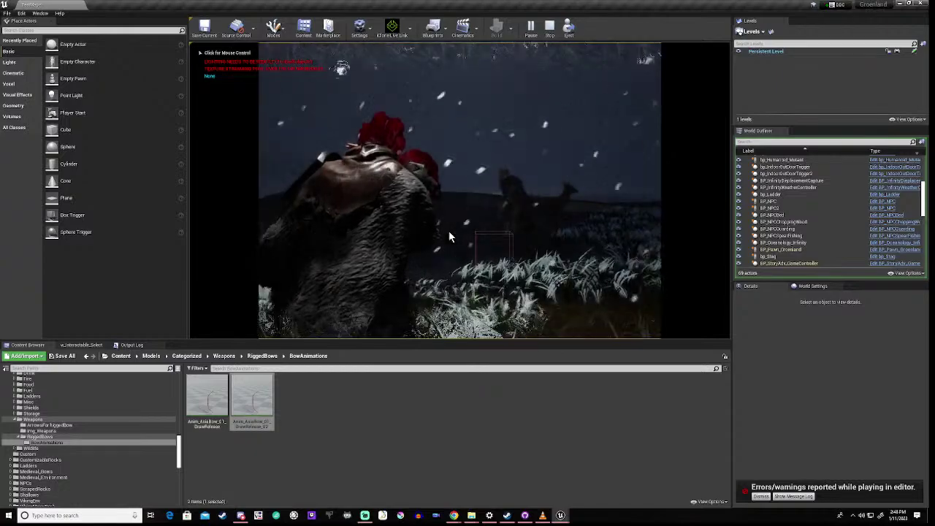
click(448, 232)
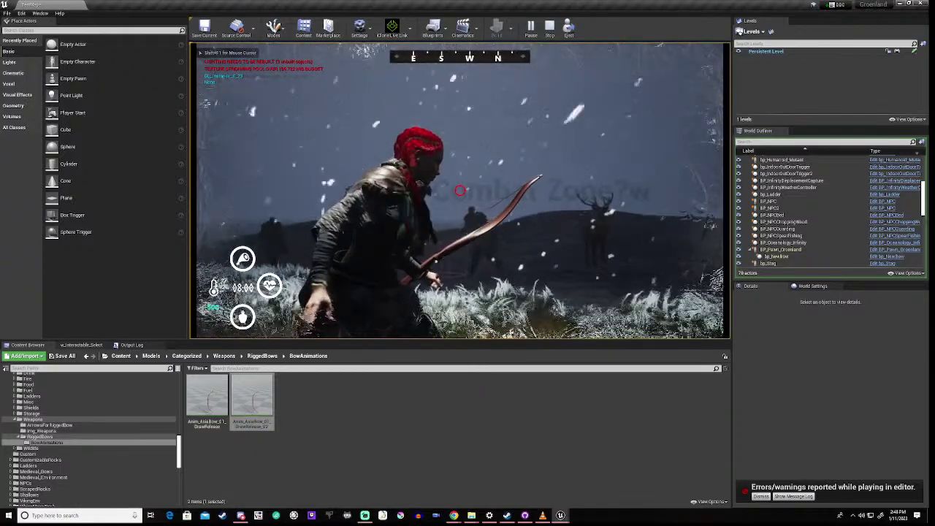
drag(459, 191, 459, 191)
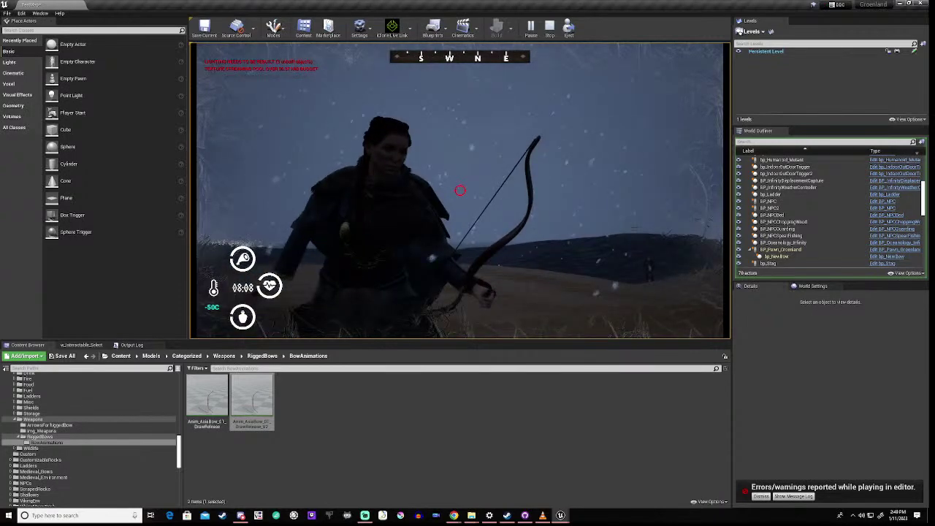
key(Escape)
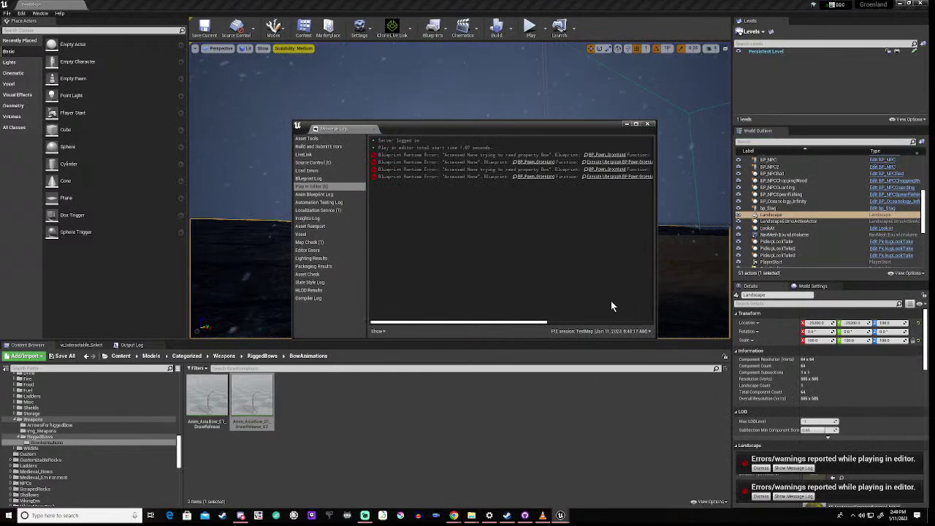
click(647, 123)
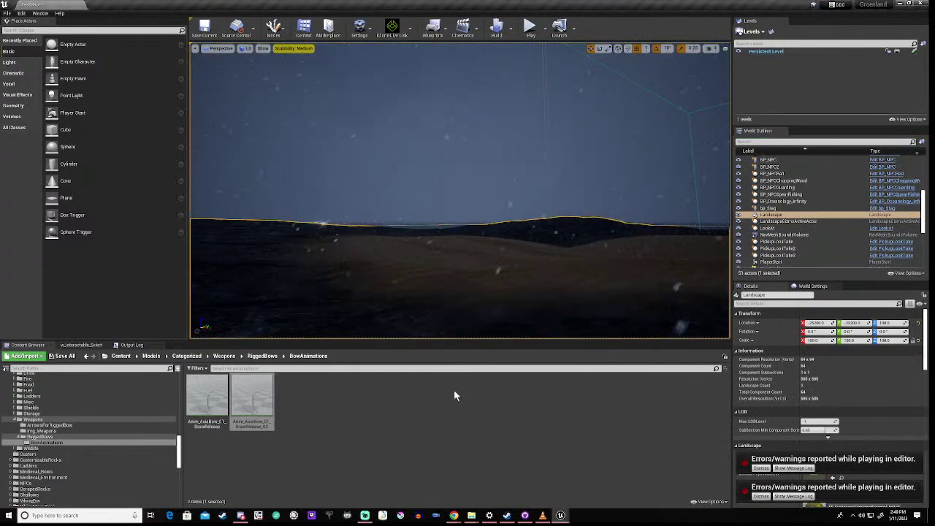
- Open the Anim_AsiaBow_01_DrawRelease_V2 animation and scrub its timeline to the drawn pose at about 86%
click(388, 414)
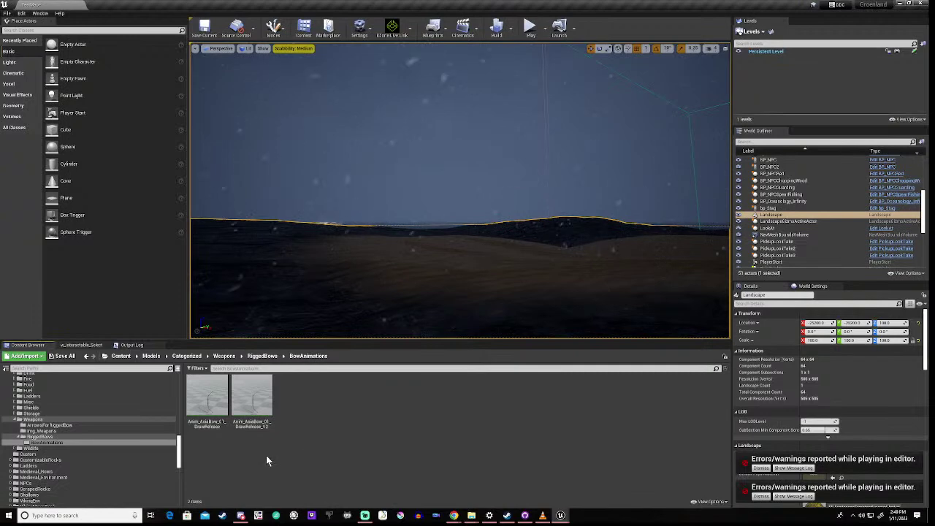
double_click(259, 411)
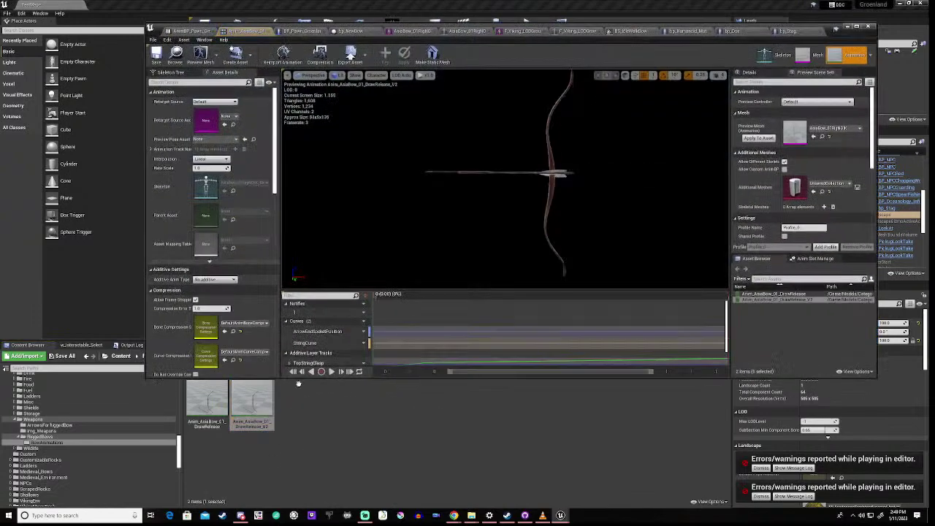
click(679, 295)
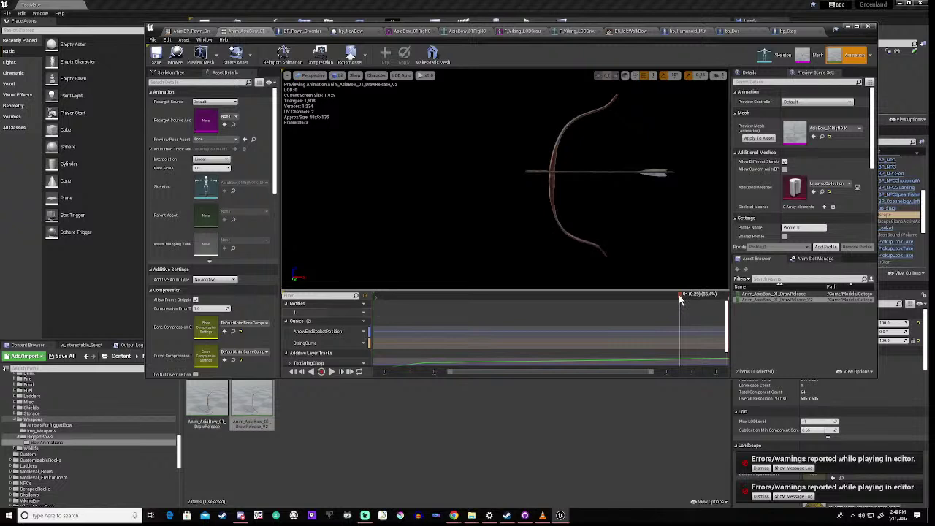
drag(677, 295, 654, 303)
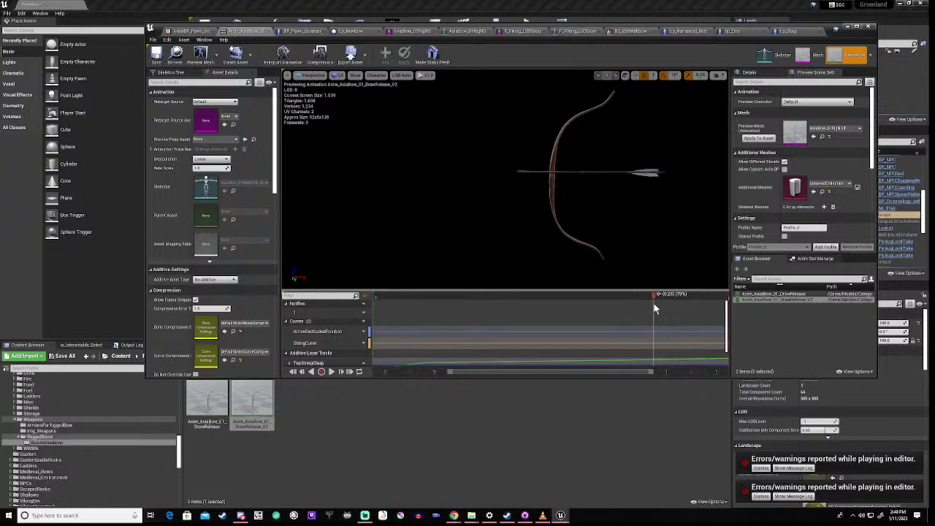
drag(653, 304, 681, 312)
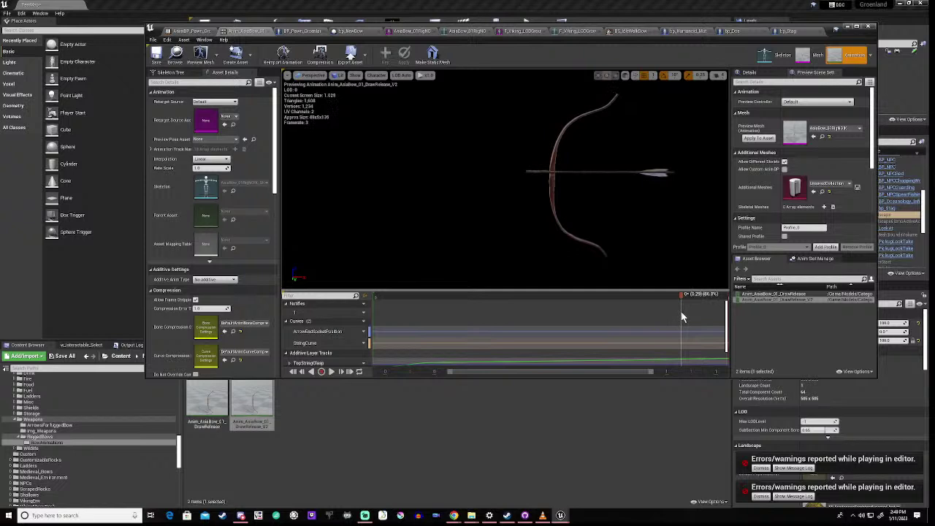
drag(681, 312, 680, 312)
drag(680, 310, 679, 313)
drag(678, 311, 678, 310)
drag(678, 311, 676, 294)
- Examine the V2 animation's sequence editing options for the current time and its curve and additive layer tracks
right_click(677, 294)
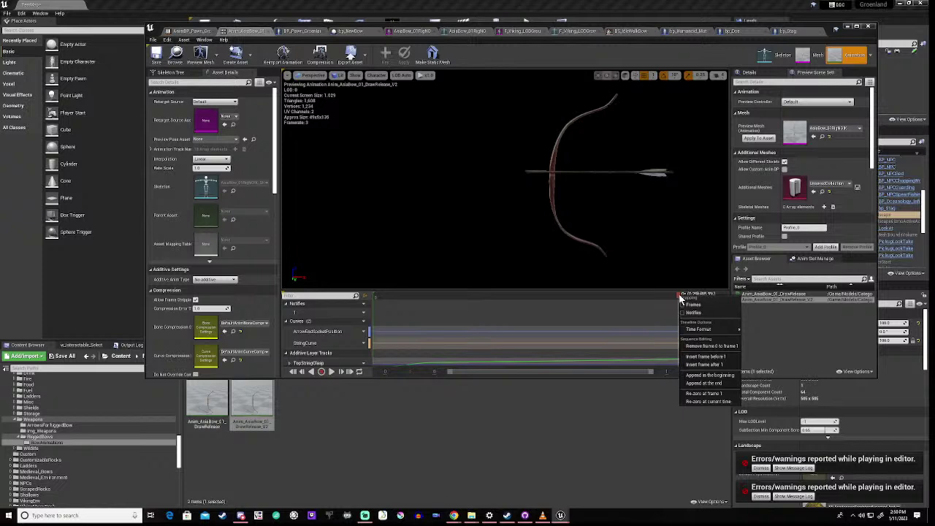
click(633, 434)
mouse_move(248, 403)
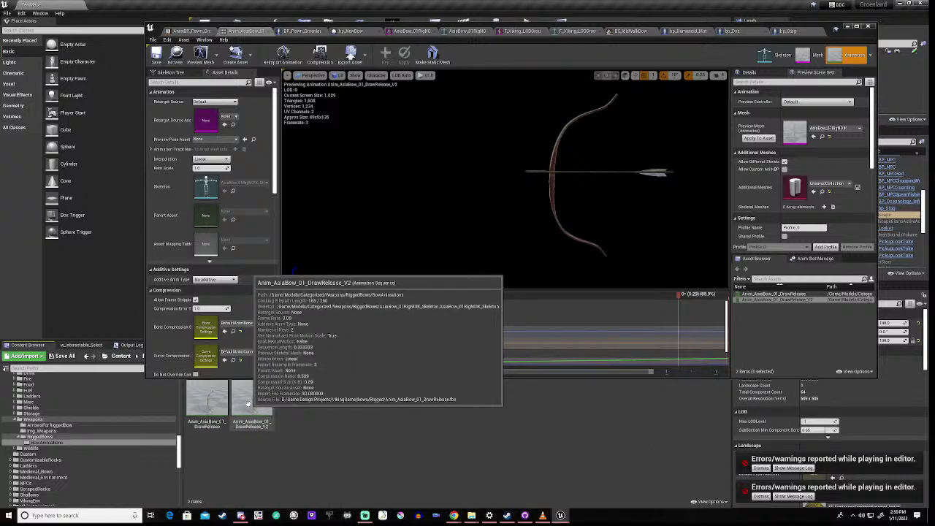
click(248, 403)
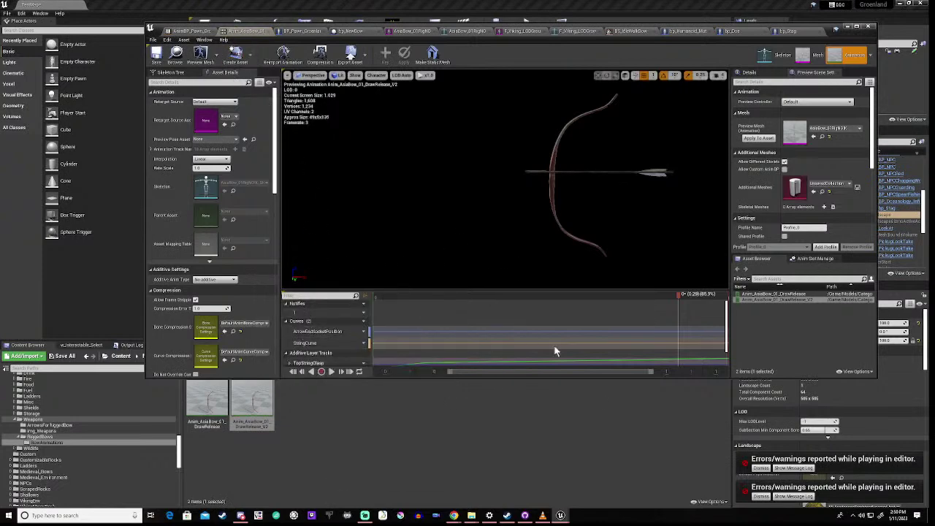
right_click(678, 311)
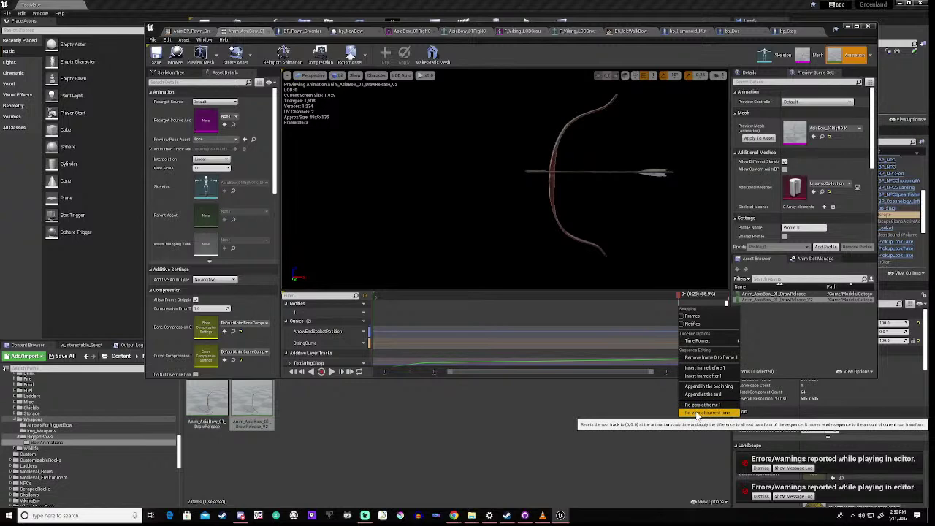
click(549, 401)
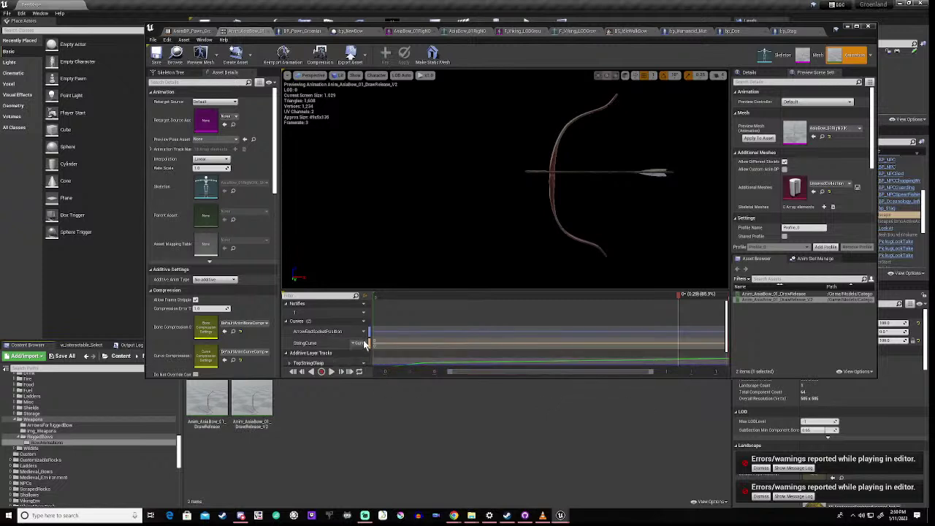
scroll(340, 358, down, 2)
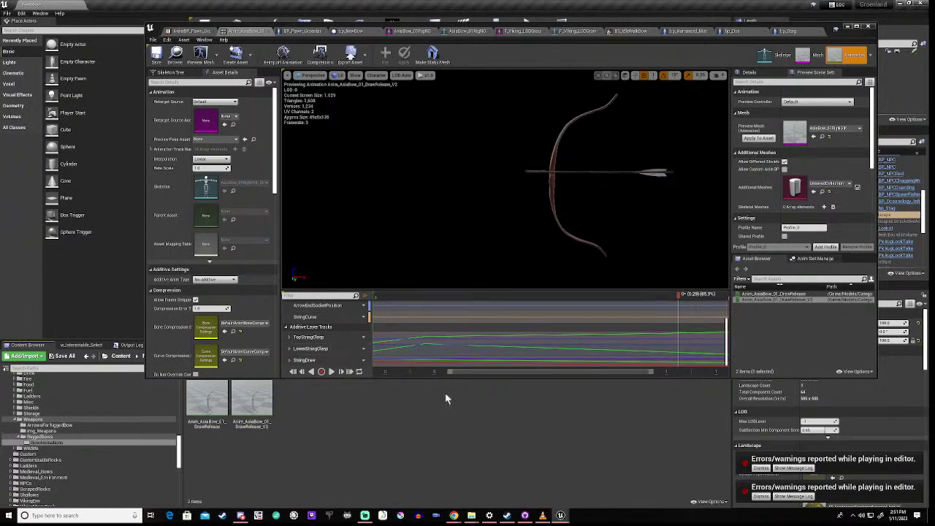
right_click(679, 331)
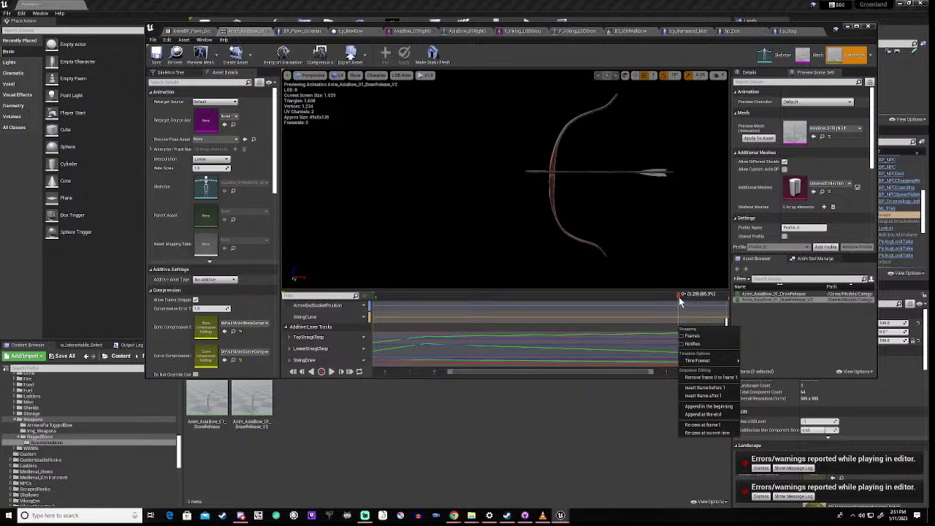
right_click(678, 297)
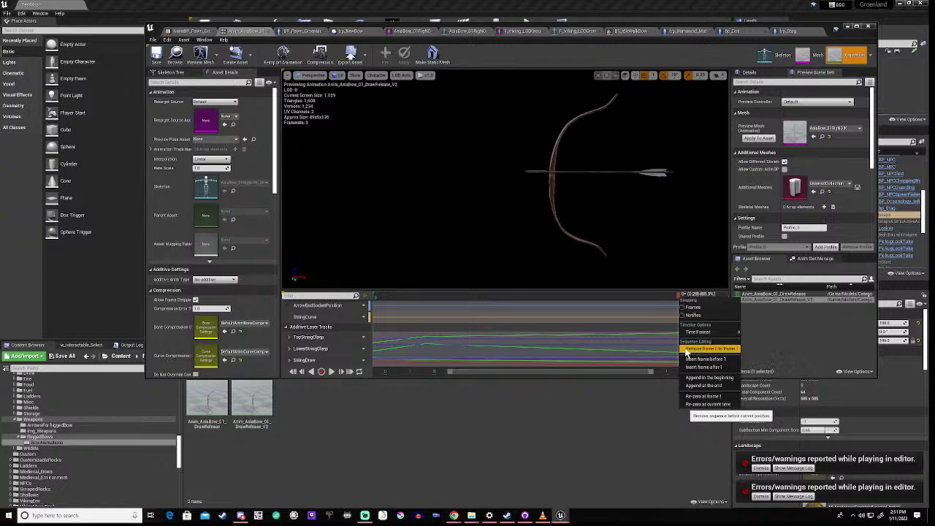
click(555, 432)
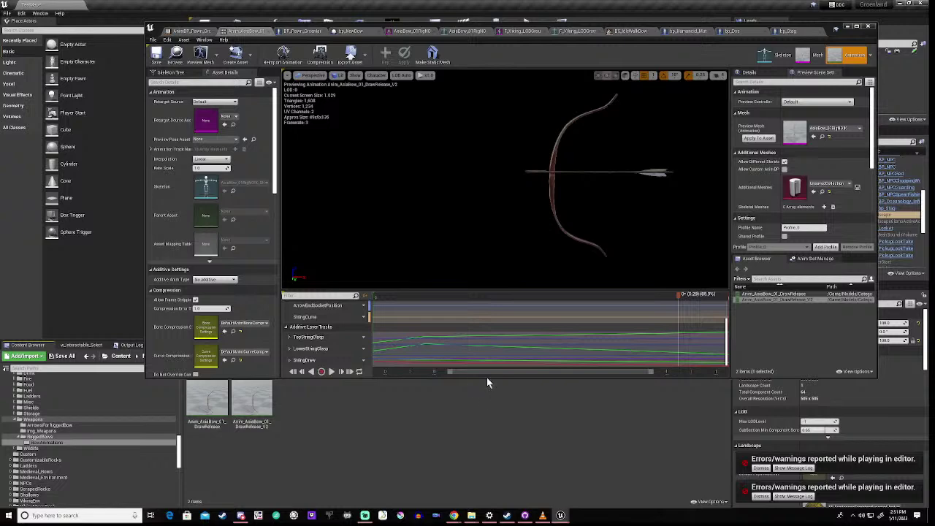
- Enlarge the animation editor and its timeline area, and expand the StringDraw additive track to show its transform curves
drag(485, 378, 489, 446)
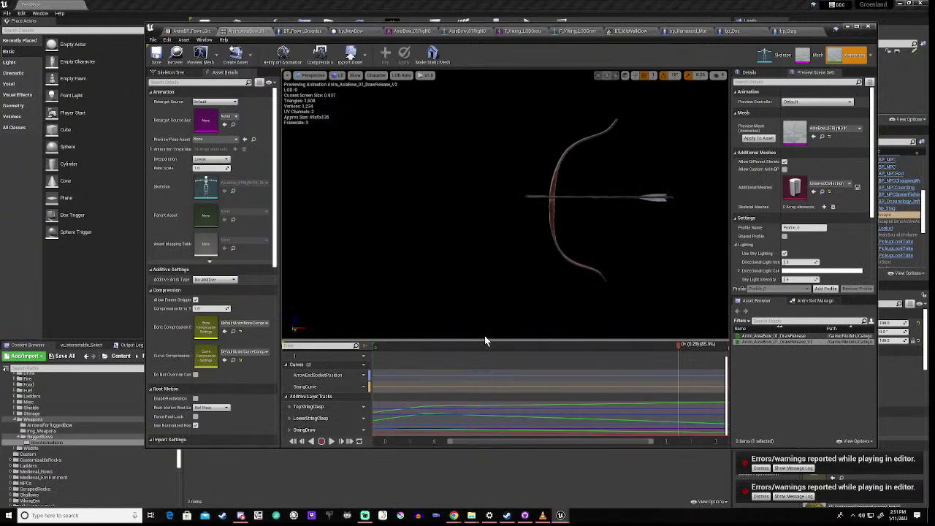
drag(482, 340, 487, 308)
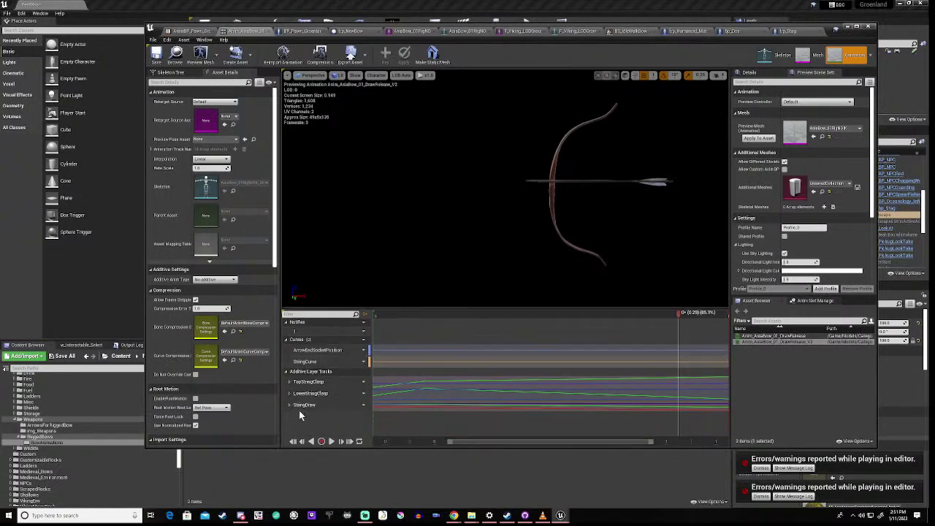
click(305, 405)
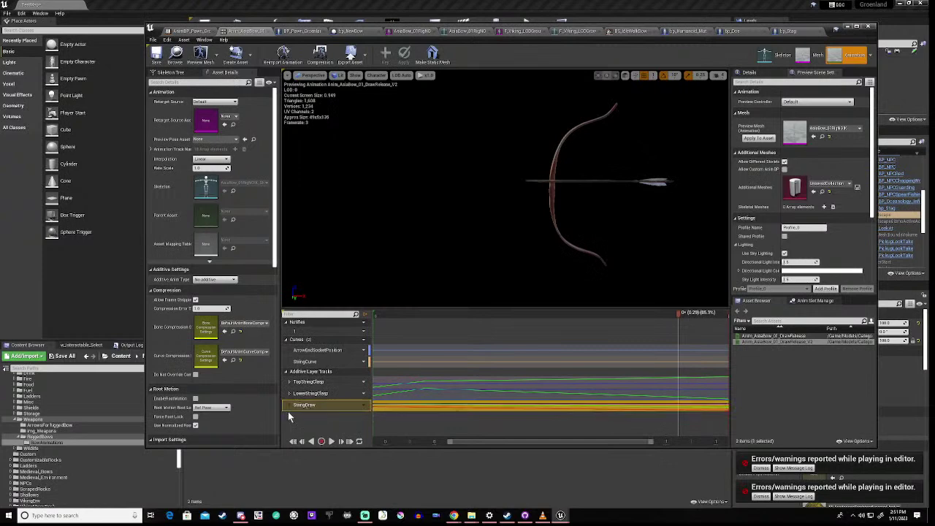
click(289, 405)
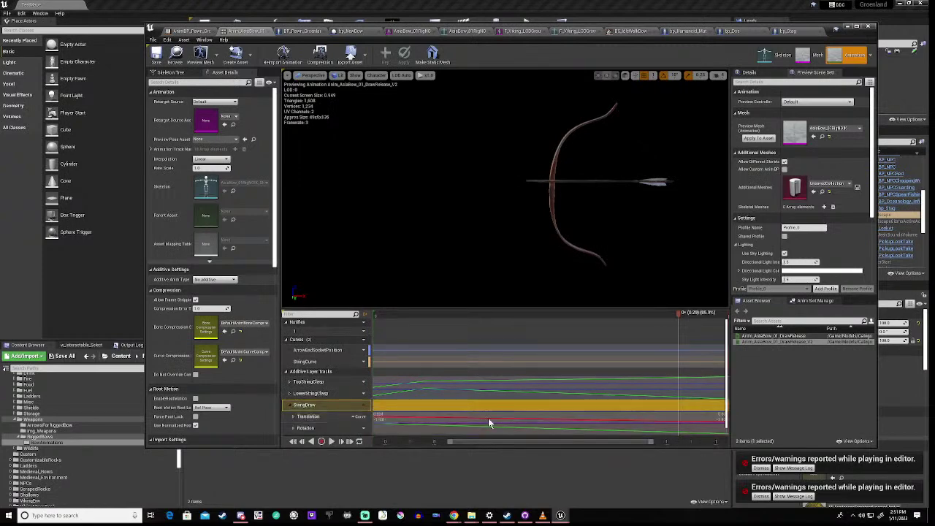
scroll(565, 421, down, 1)
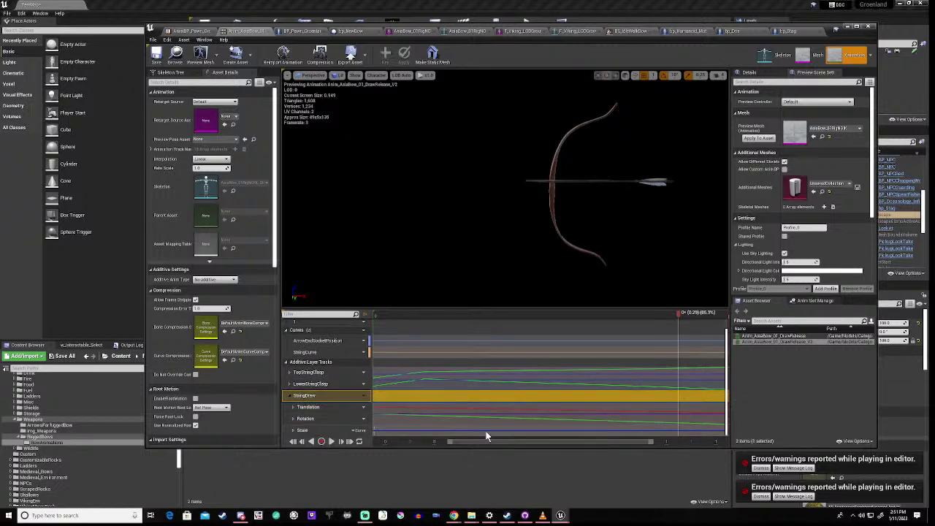
- Expand the StringDraw bone's Translation track to show its separate X, Y and Z channels
click(505, 422)
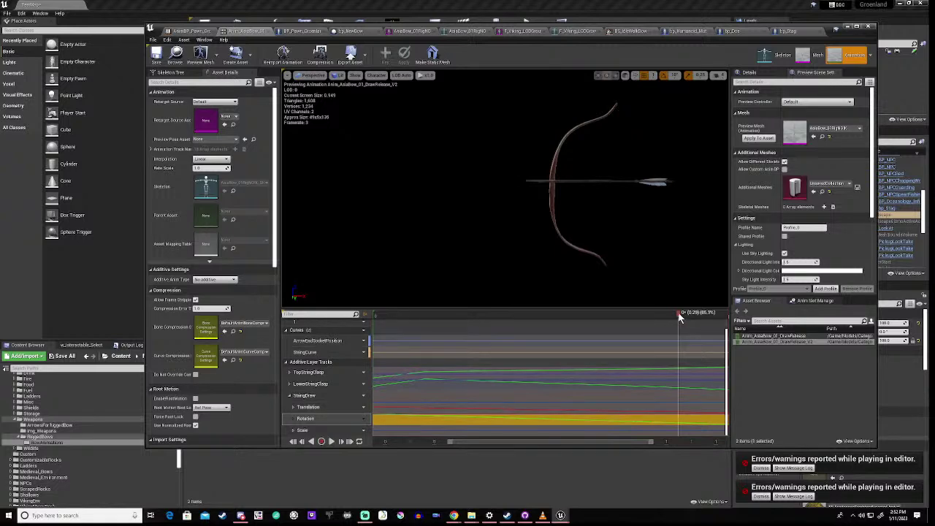
mouse_move(679, 314)
mouse_down()
mouse_move(386, 345)
mouse_move(679, 345)
mouse_up()
click(296, 413)
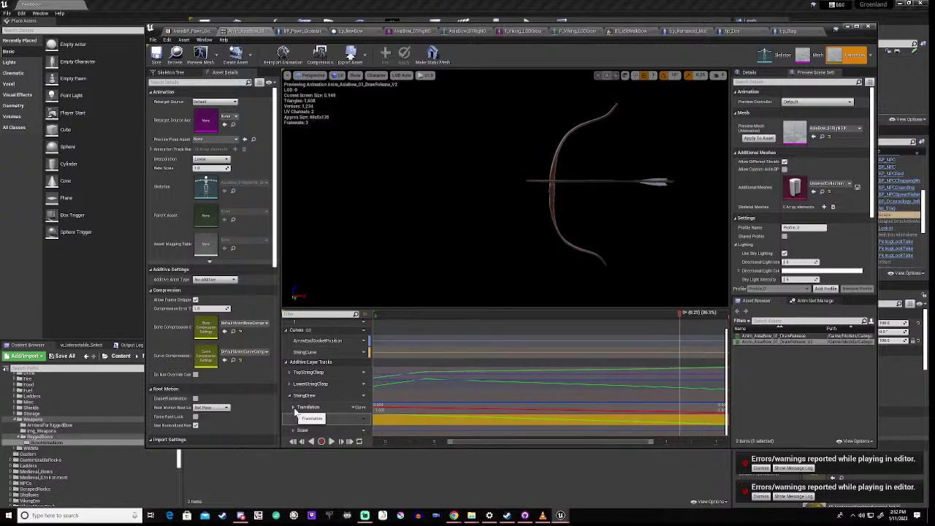
click(294, 408)
scroll(477, 390, down, 1)
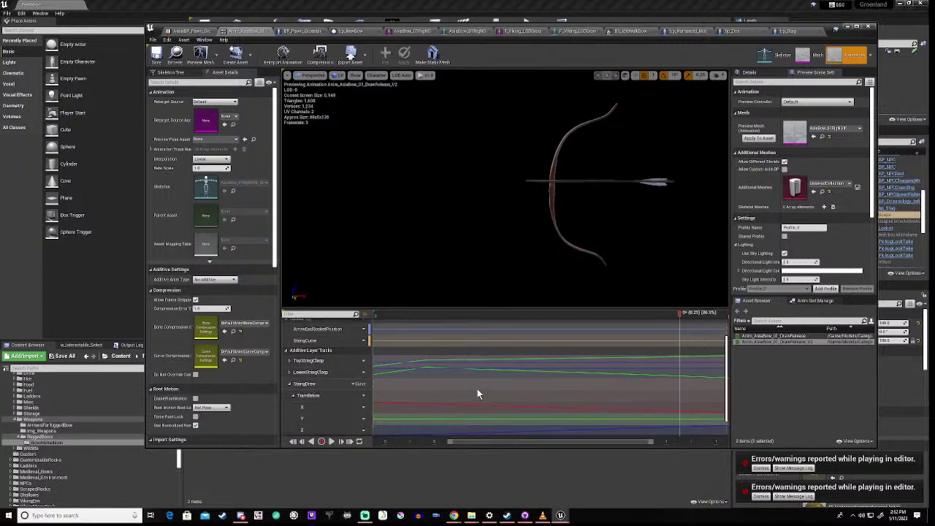
scroll(476, 388, down, 2)
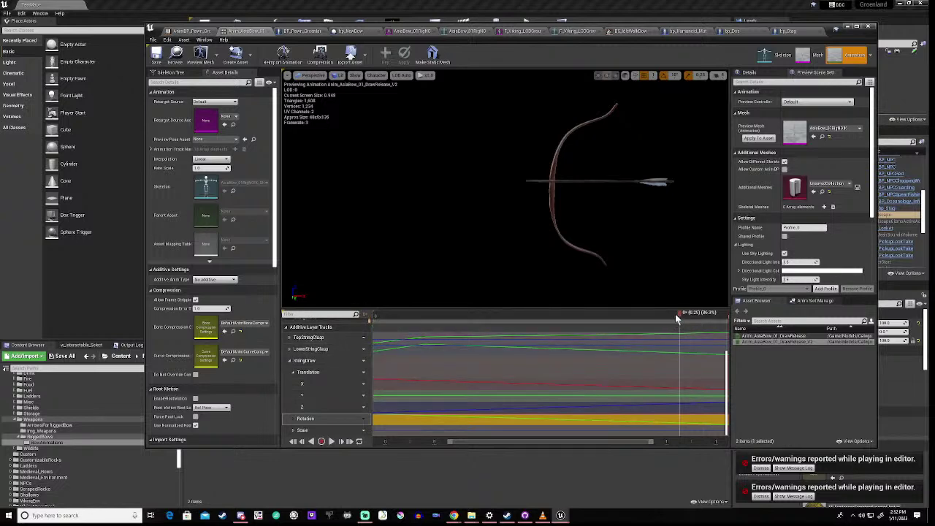
- Scrub the bow animation from its late draw position to the start, forward again, and back to frame 0
drag(675, 313, 372, 334)
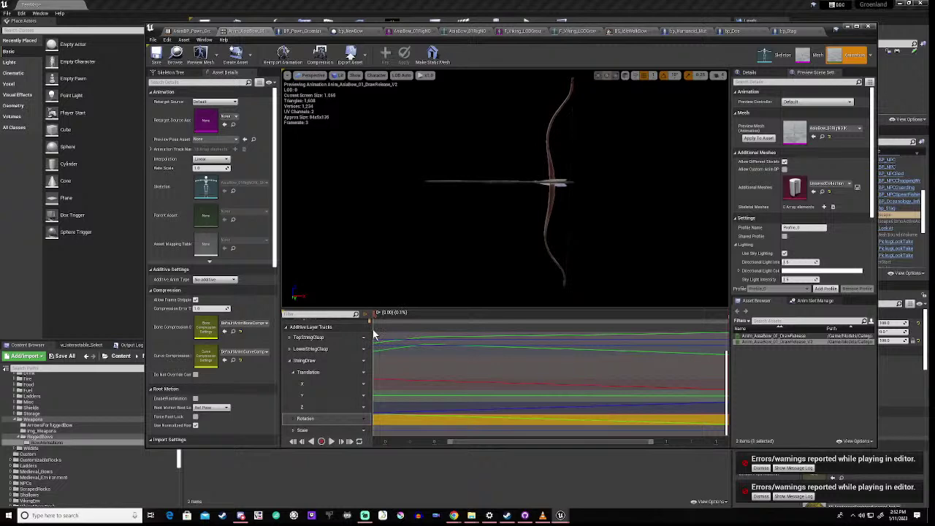
mouse_move(374, 334)
mouse_down()
mouse_move(698, 352)
mouse_move(669, 356)
mouse_up()
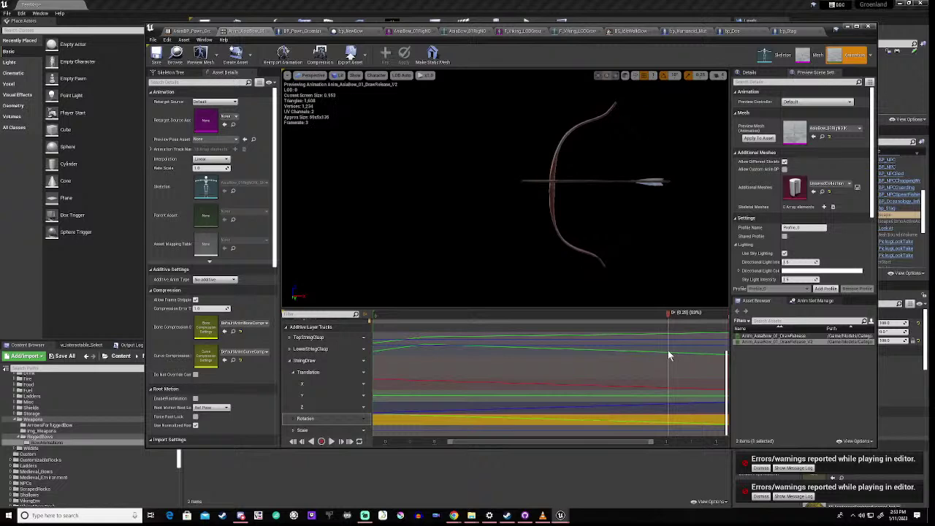
mouse_move(668, 350)
mouse_down()
mouse_move(784, 361)
mouse_move(380, 383)
mouse_move(367, 388)
mouse_move(718, 392)
mouse_move(355, 411)
mouse_move(769, 402)
mouse_move(374, 419)
mouse_up()
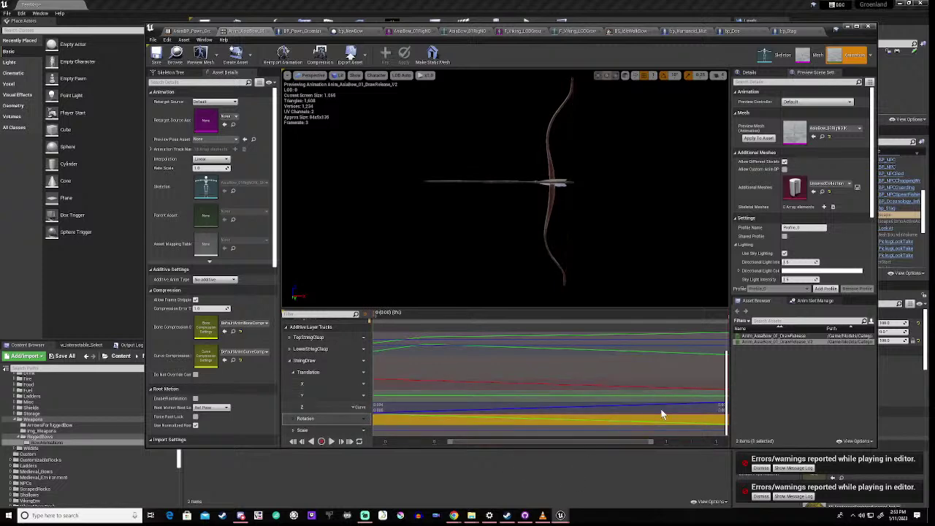
- Open the StringDraw Translation Z curve for editing and select its last key
click(361, 408)
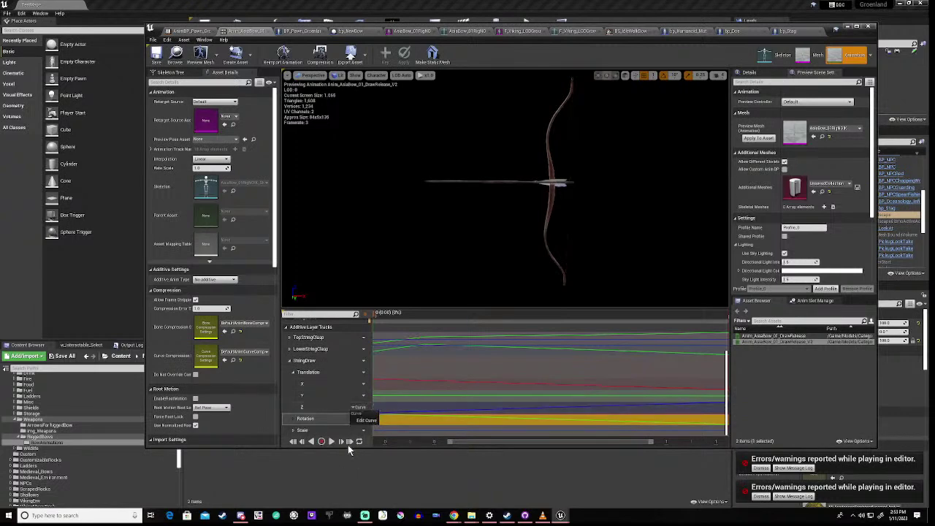
click(366, 420)
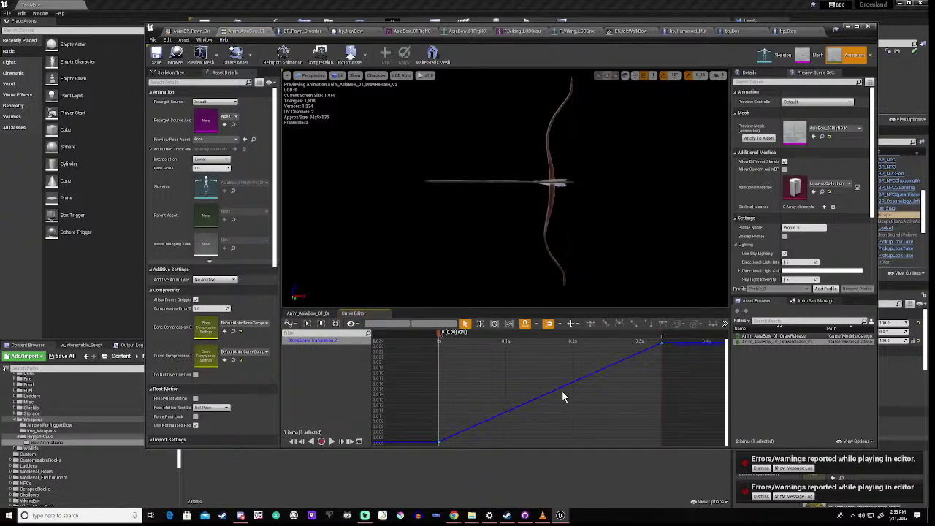
mouse_move(661, 345)
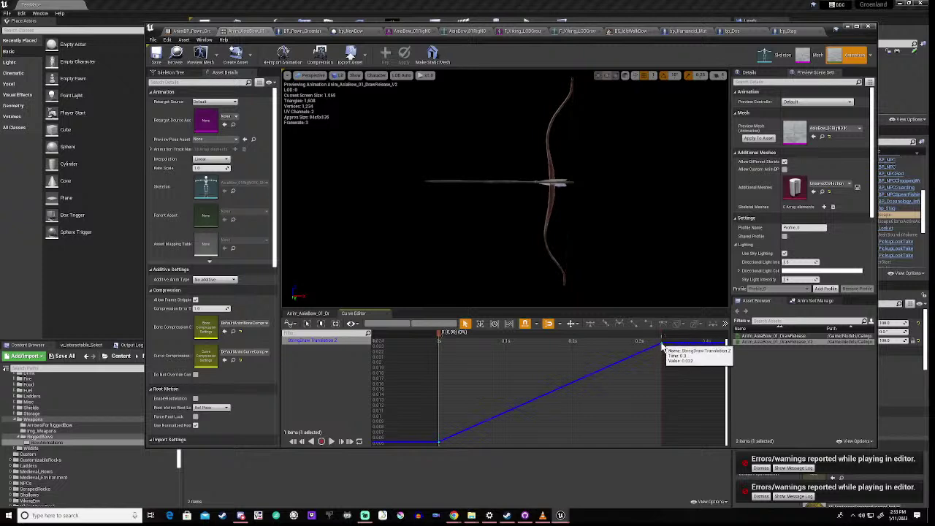
click(662, 344)
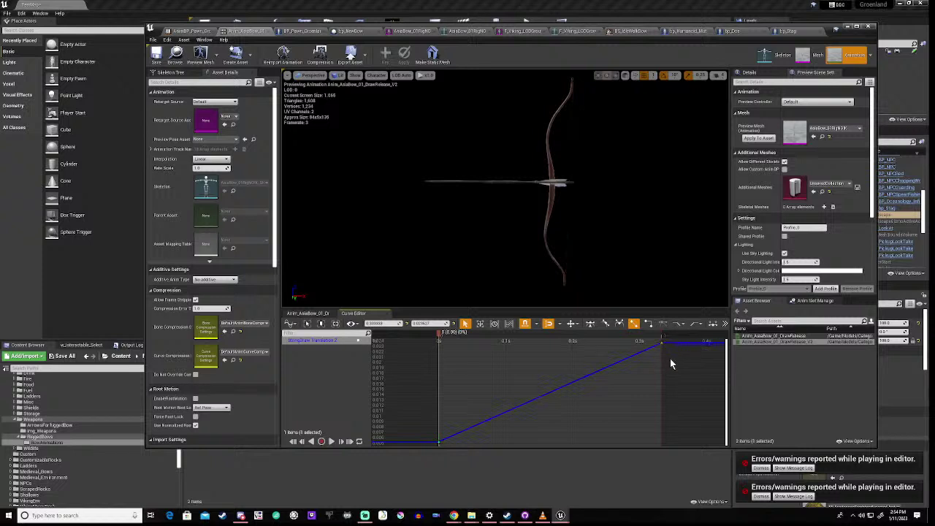
mouse_move(662, 348)
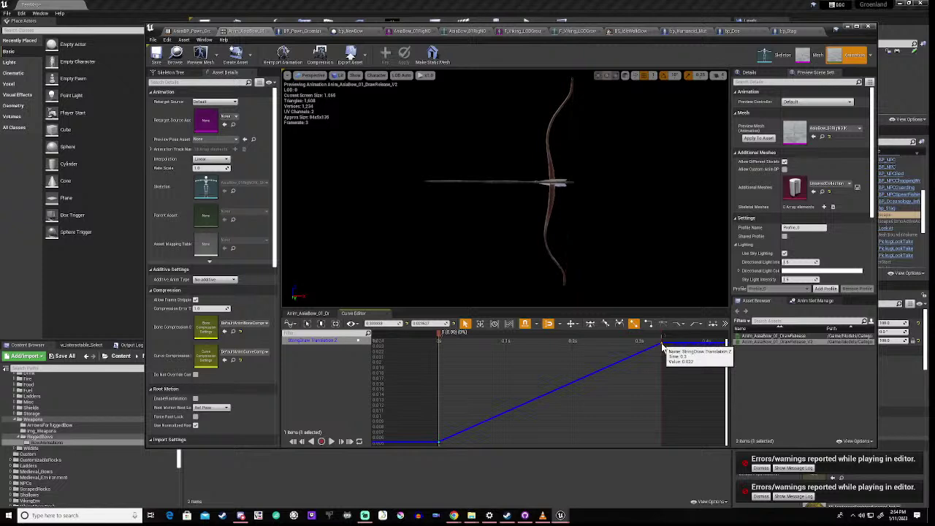
right_click(663, 348)
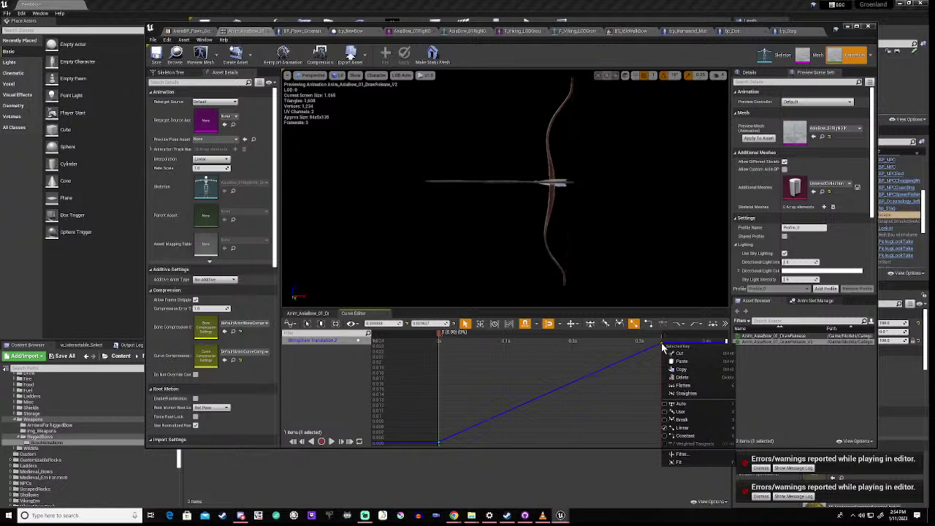
click(631, 374)
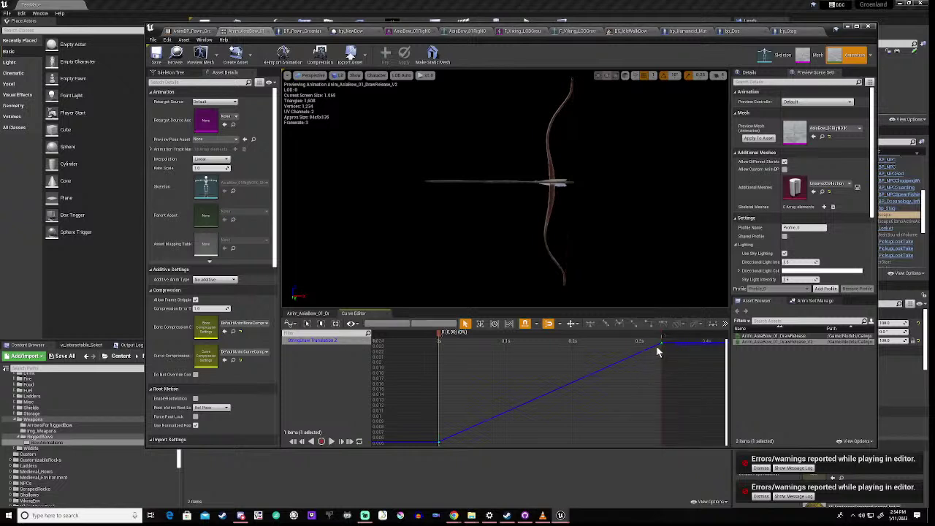
- Move the Z curve's last key to 0.3 s with a value of about 0.018 and save the animation
drag(660, 343, 662, 349)
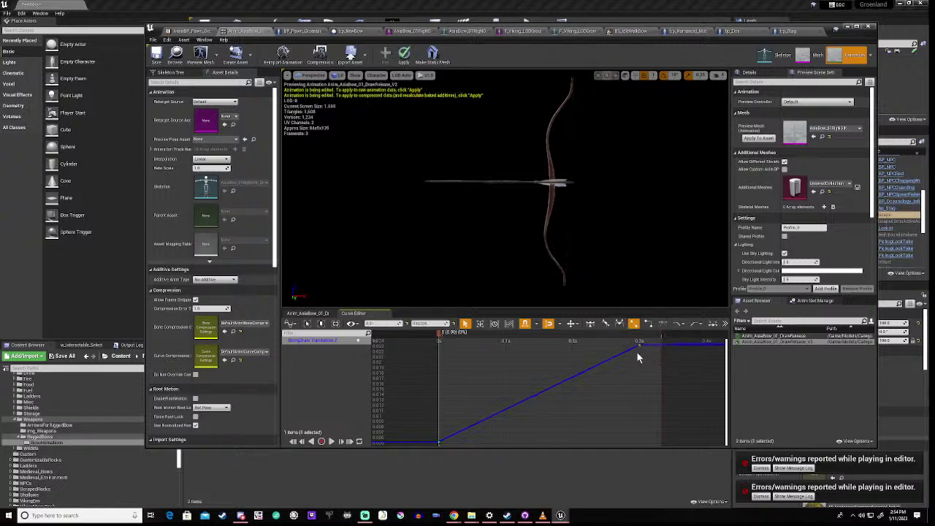
mouse_move(640, 350)
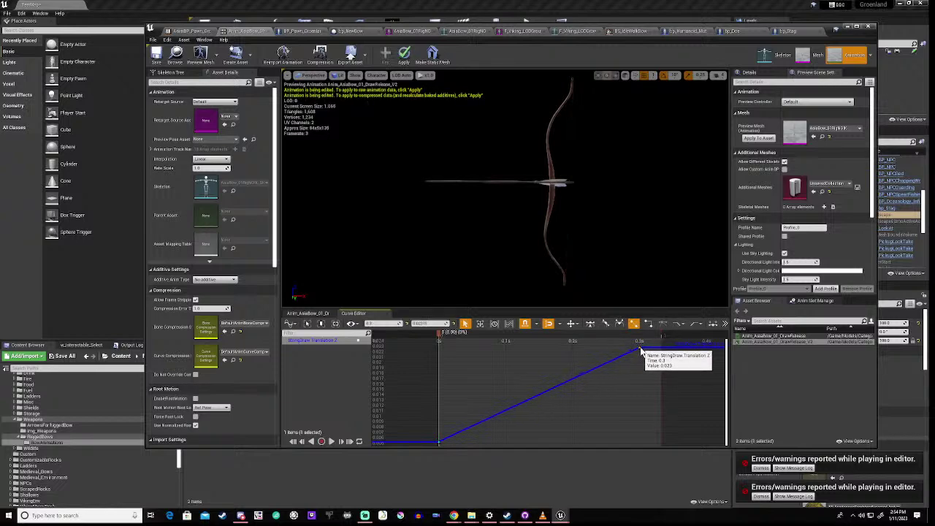
drag(640, 352, 639, 373)
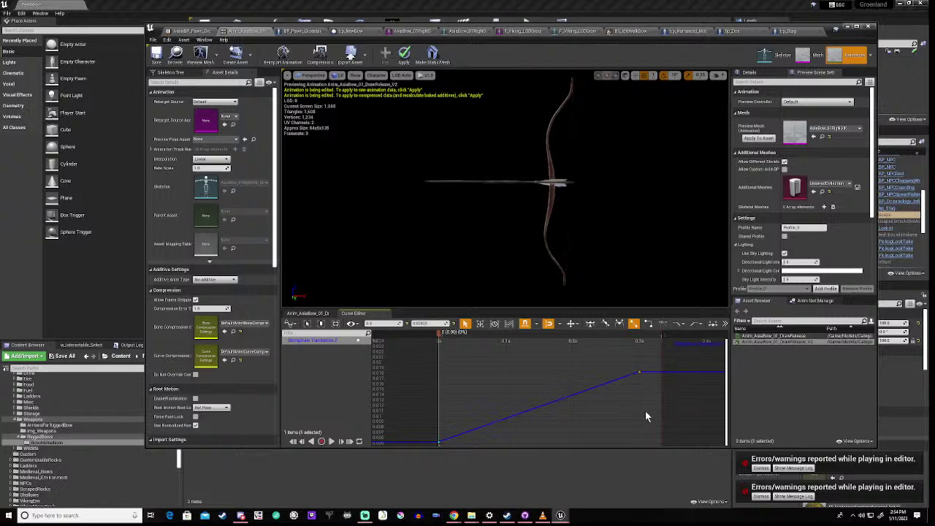
click(158, 58)
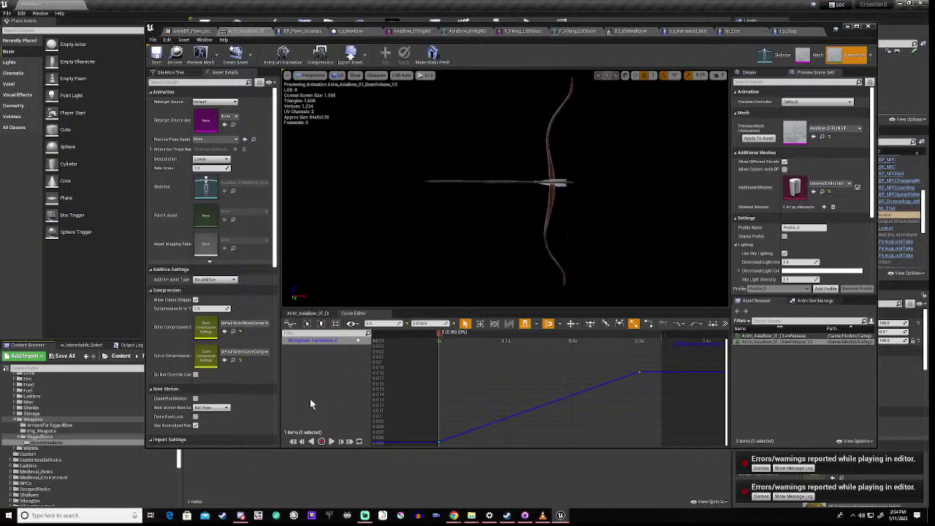
click(332, 442)
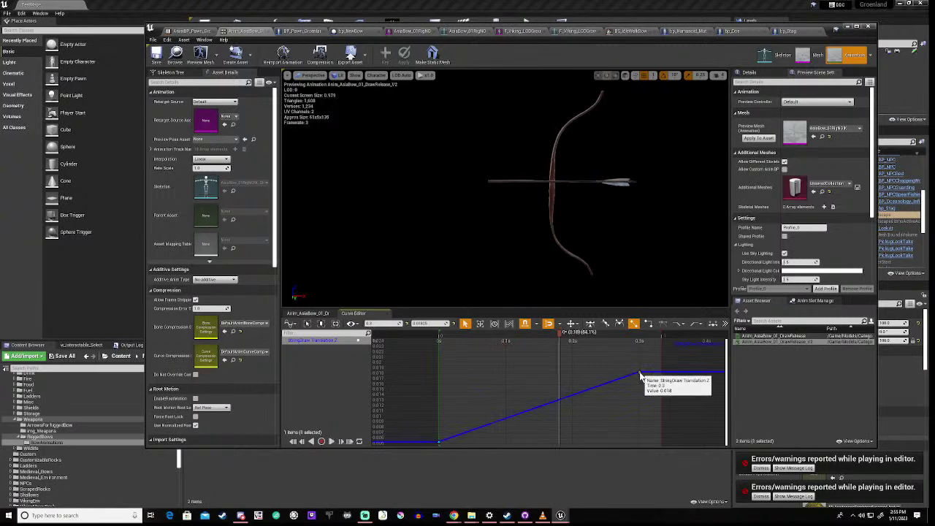
- Try lowering the Z curve's last key to about 0.006 and preview the bow draw
drag(636, 379, 639, 438)
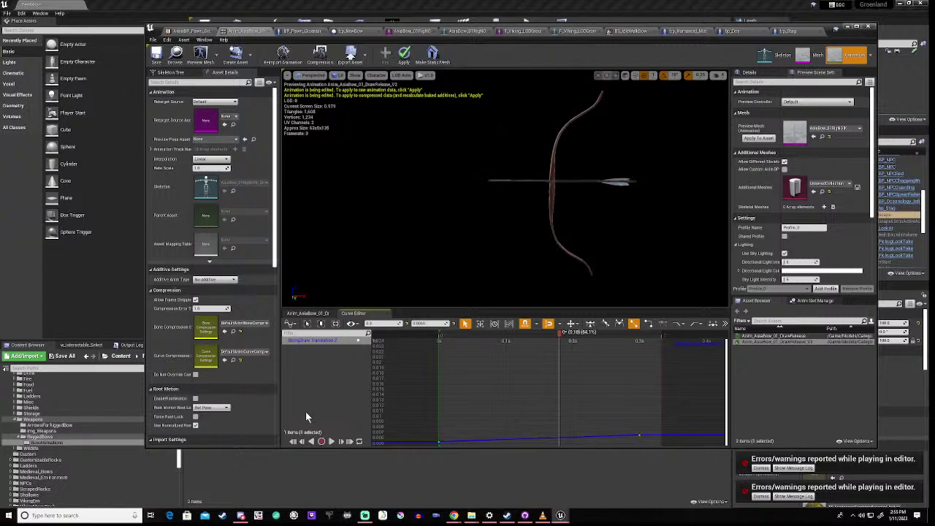
click(330, 441)
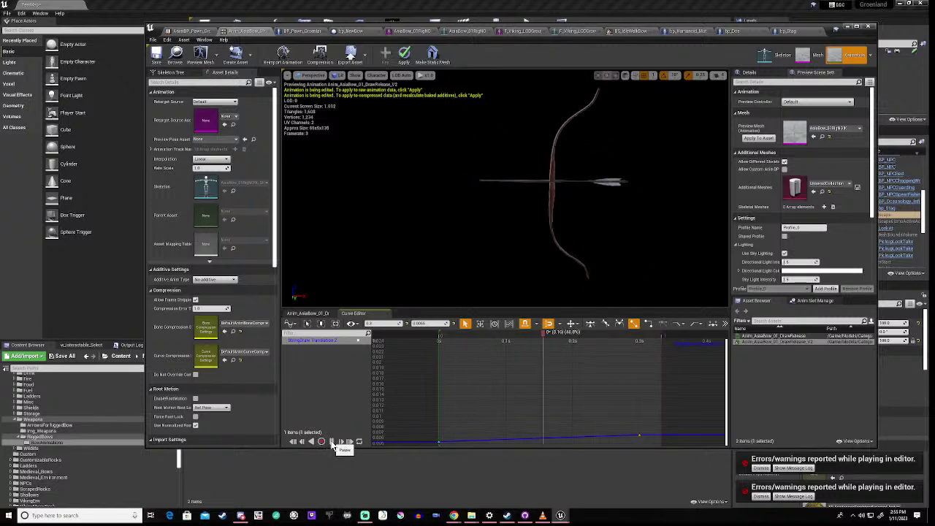
click(332, 446)
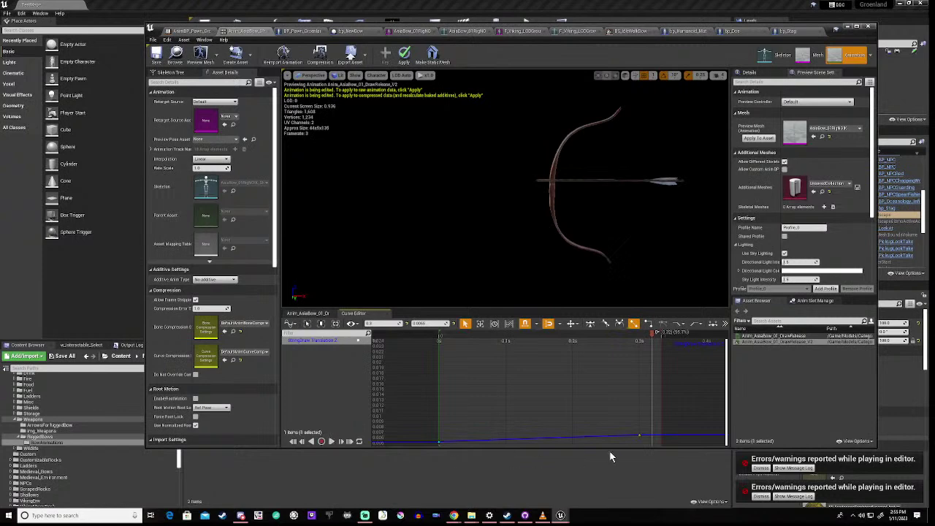
- Raise the Z curve's last key to about 0.022 and preview the draw from the animation's track timeline
mouse_move(638, 436)
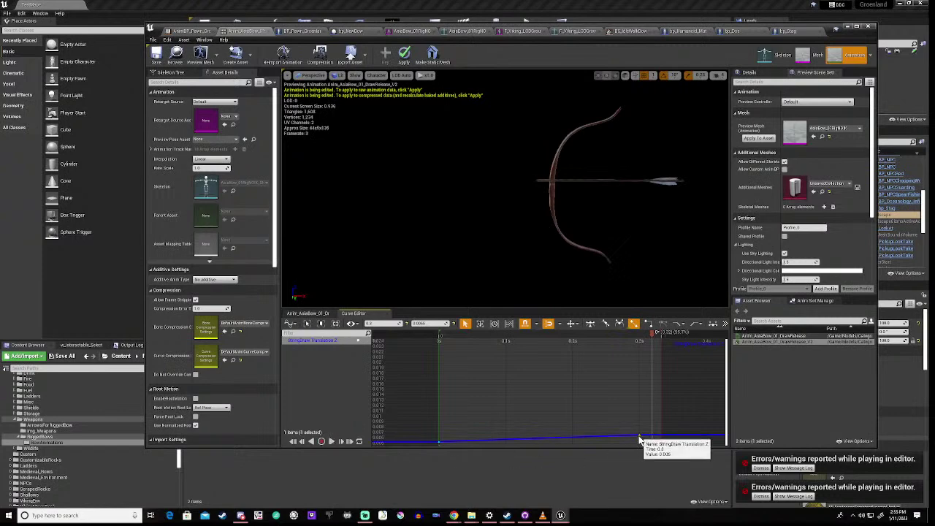
drag(638, 437, 641, 355)
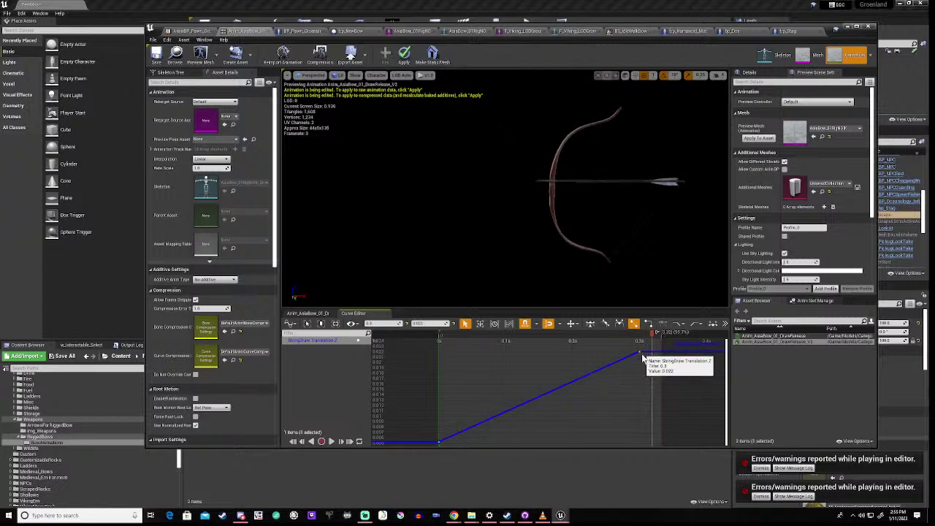
click(315, 373)
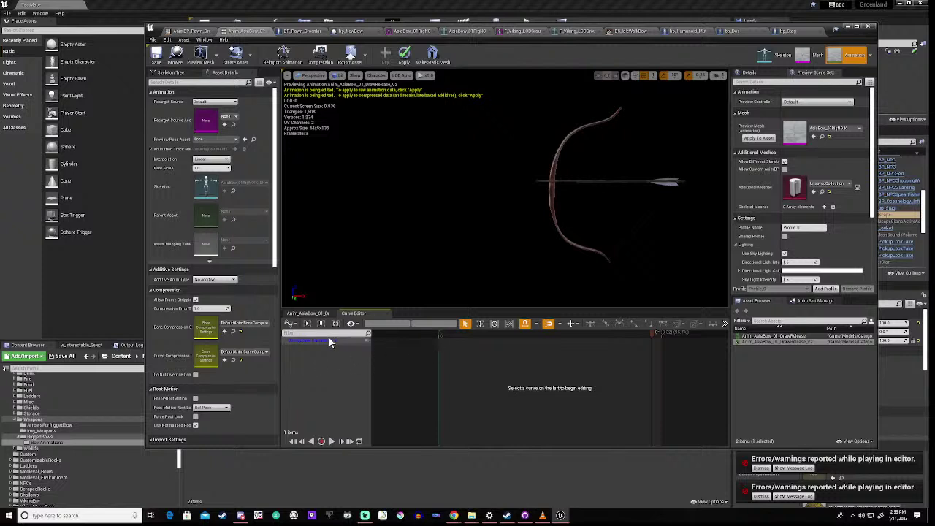
click(314, 314)
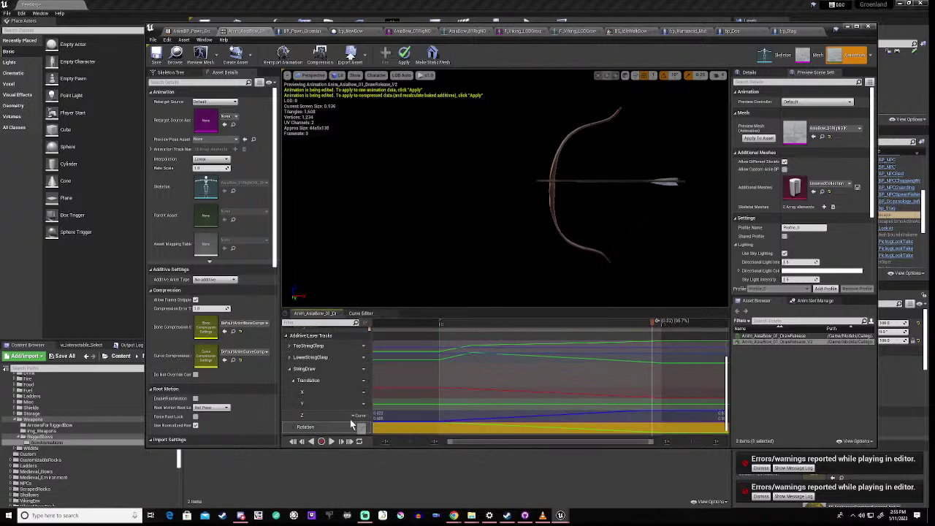
scroll(374, 402, down, 1)
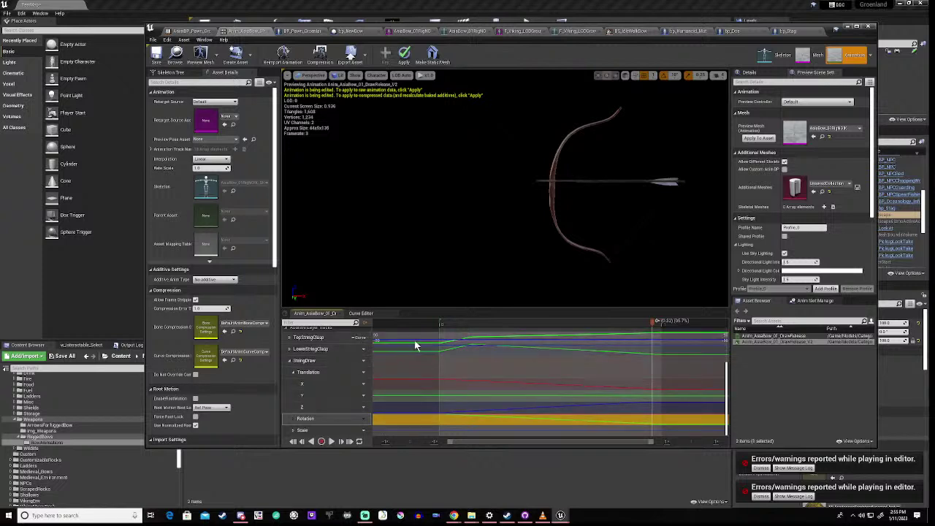
click(330, 442)
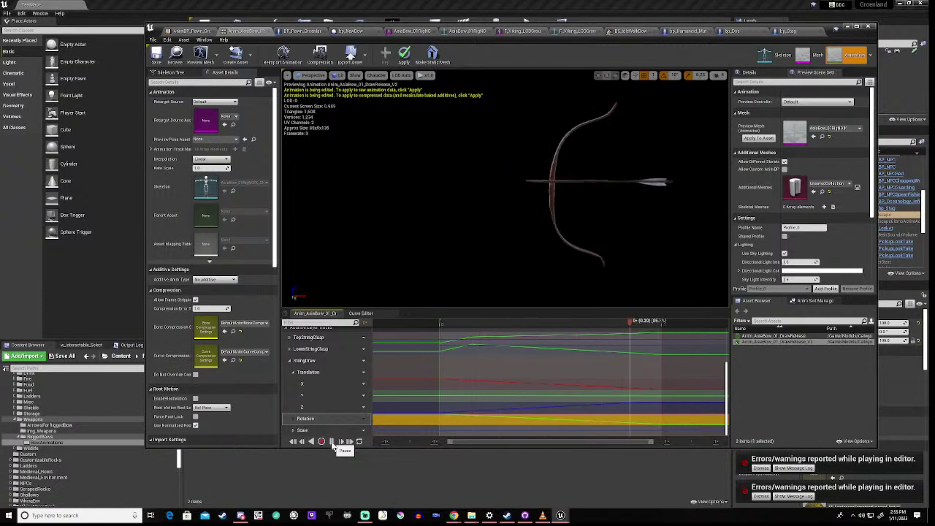
click(330, 442)
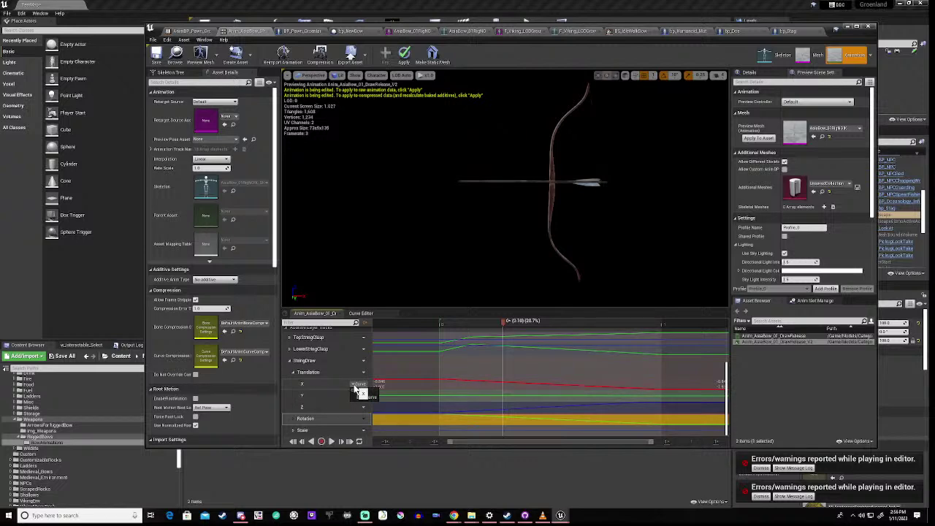
- Open the StringDraw Translation X curve, move its last key to 0.3 s at about -1.6, and preview the draw
click(355, 388)
click(363, 399)
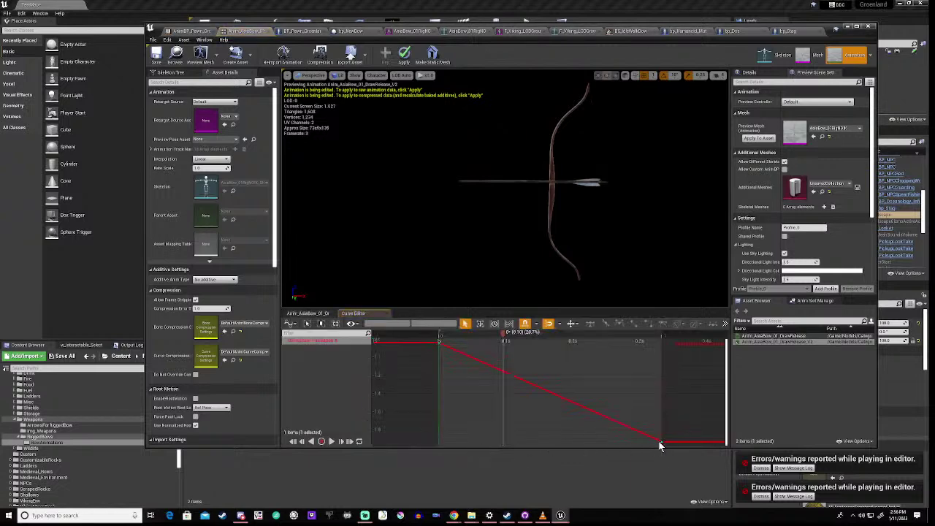
mouse_move(663, 444)
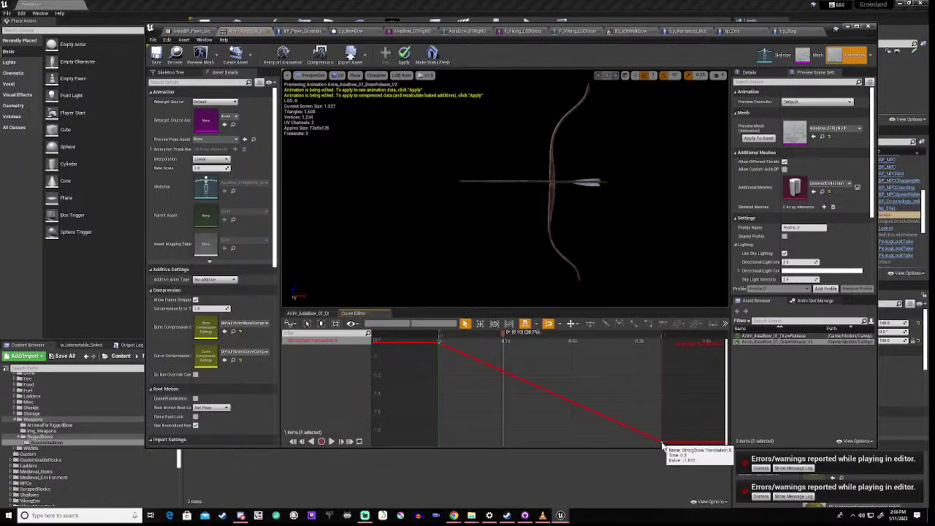
click(662, 444)
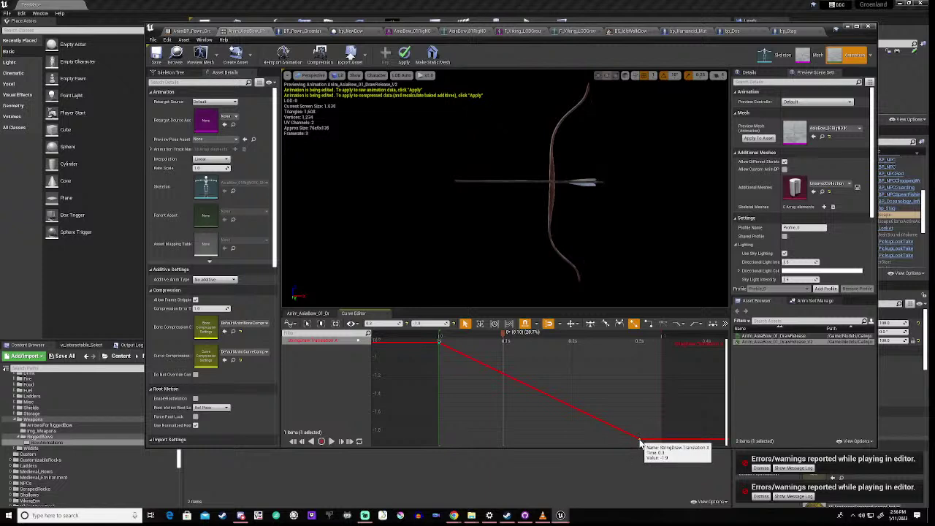
drag(639, 442, 639, 414)
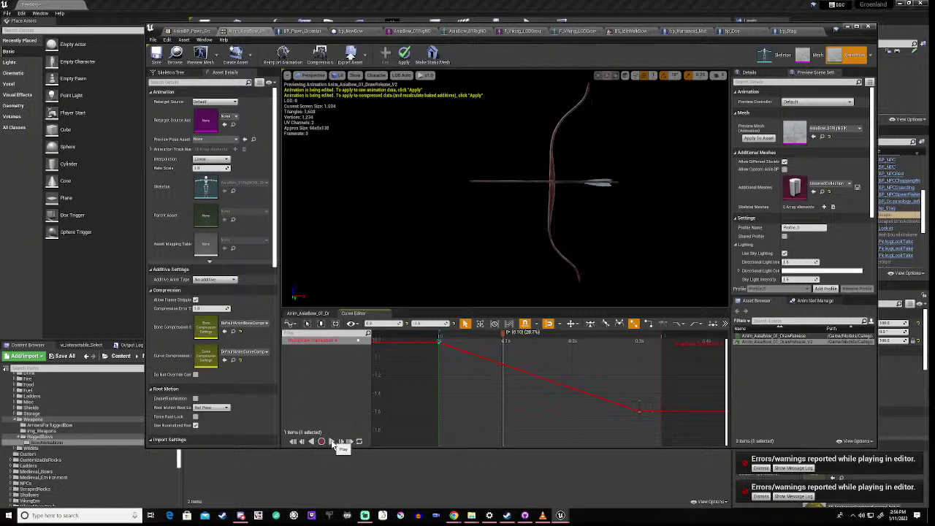
click(332, 443)
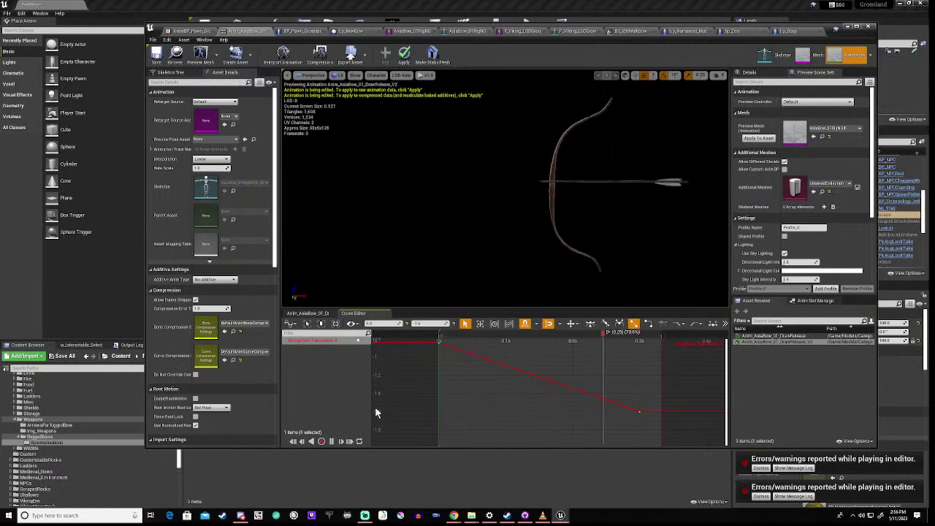
click(333, 441)
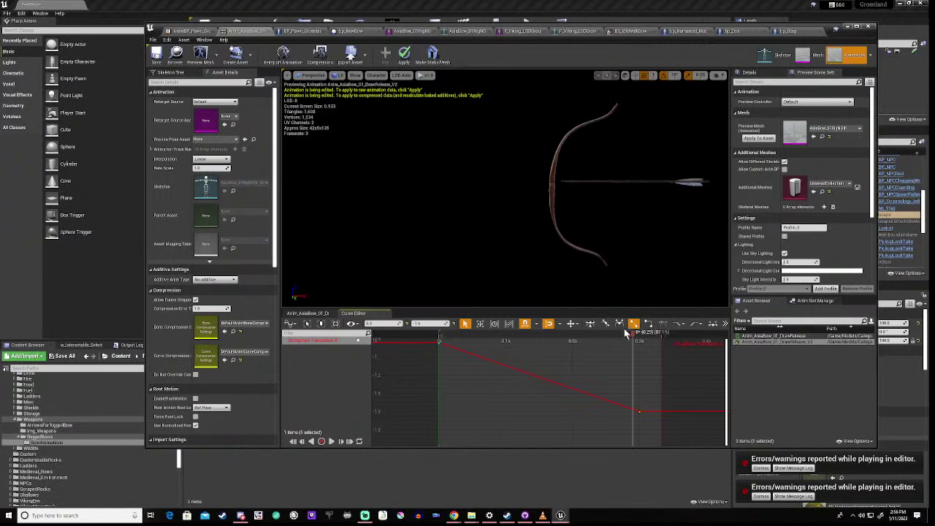
- Try lowering the StringDraw Translation X curve's last key to -1.9 at 0.3 s and preview the bow draw
drag(633, 335, 639, 373)
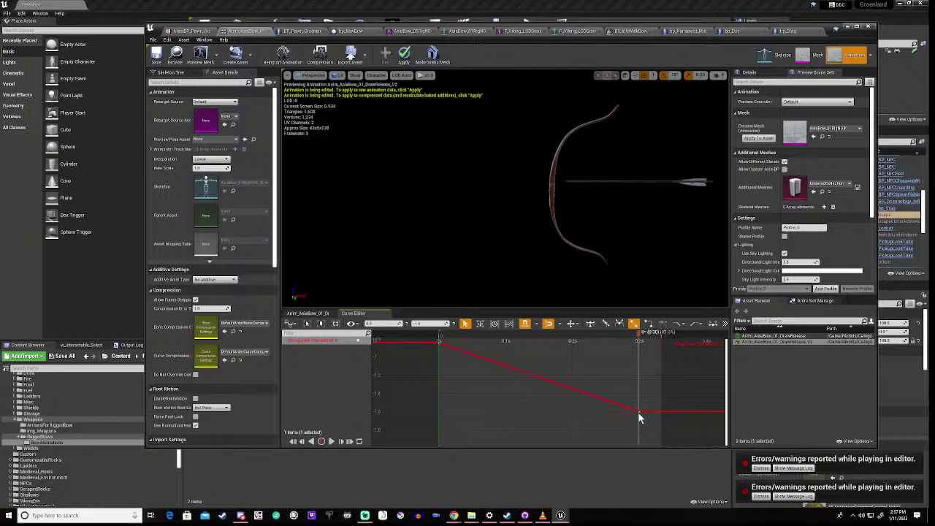
mouse_move(639, 413)
drag(640, 414, 635, 439)
drag(634, 443, 638, 442)
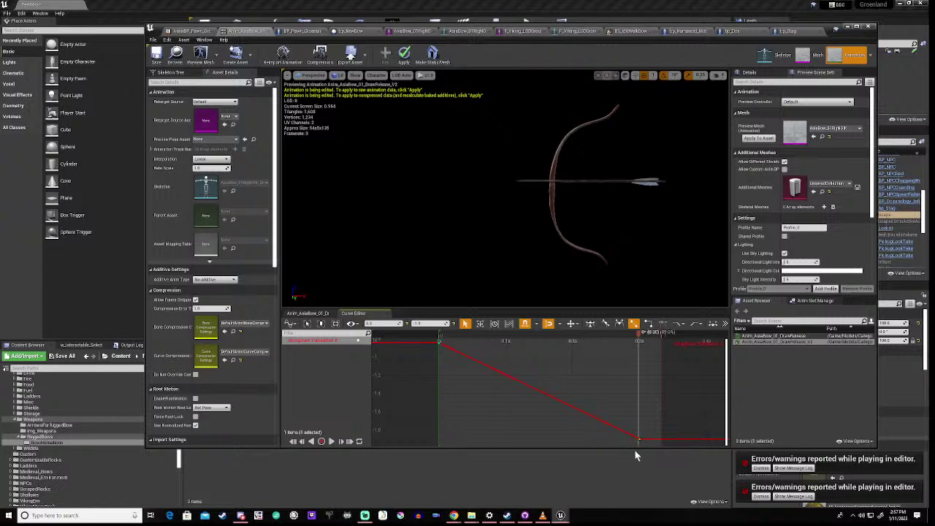
right_click(637, 443)
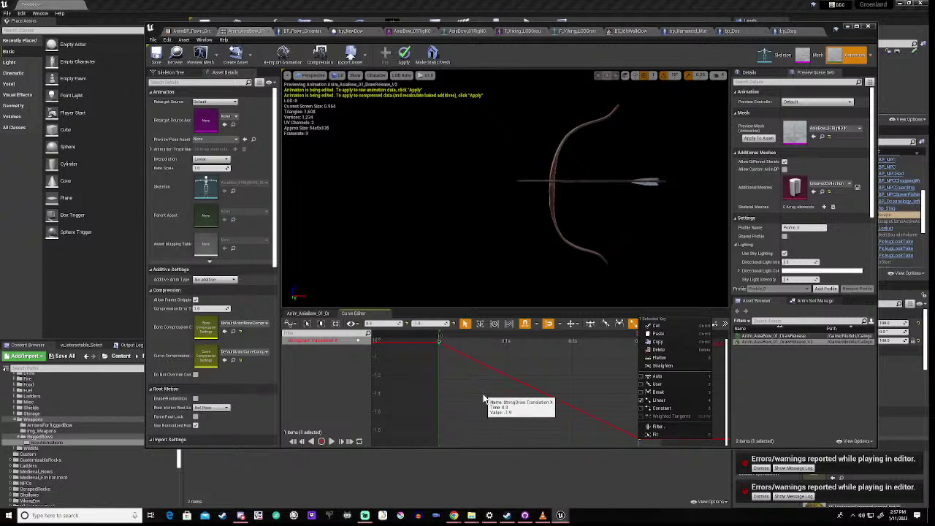
key(Escape)
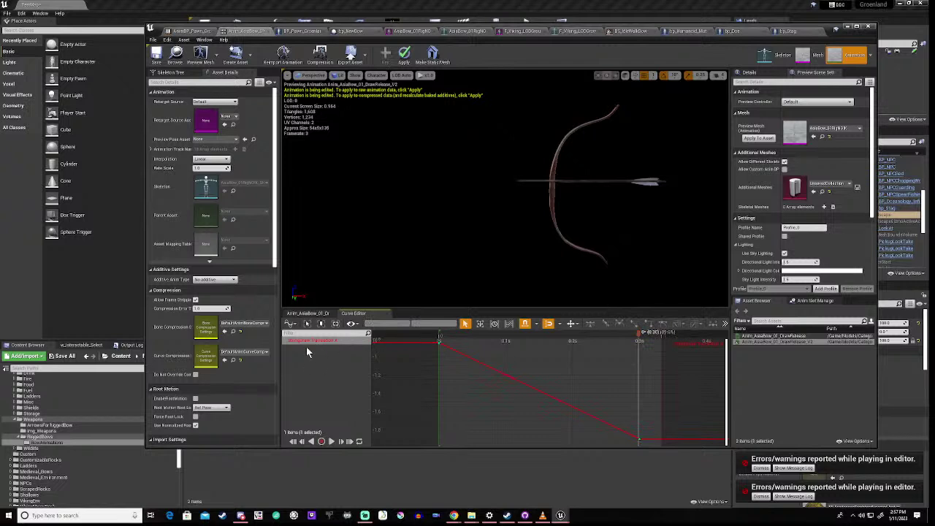
click(330, 441)
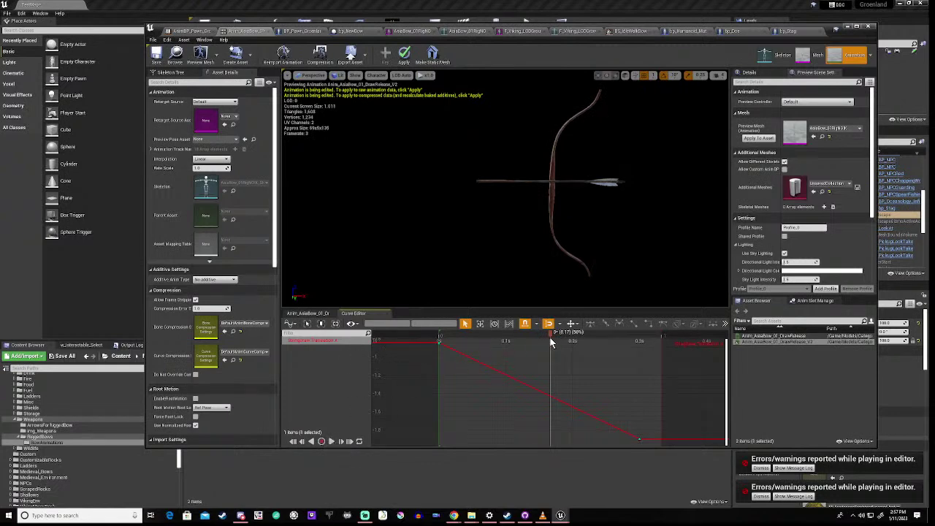
drag(549, 333, 638, 353)
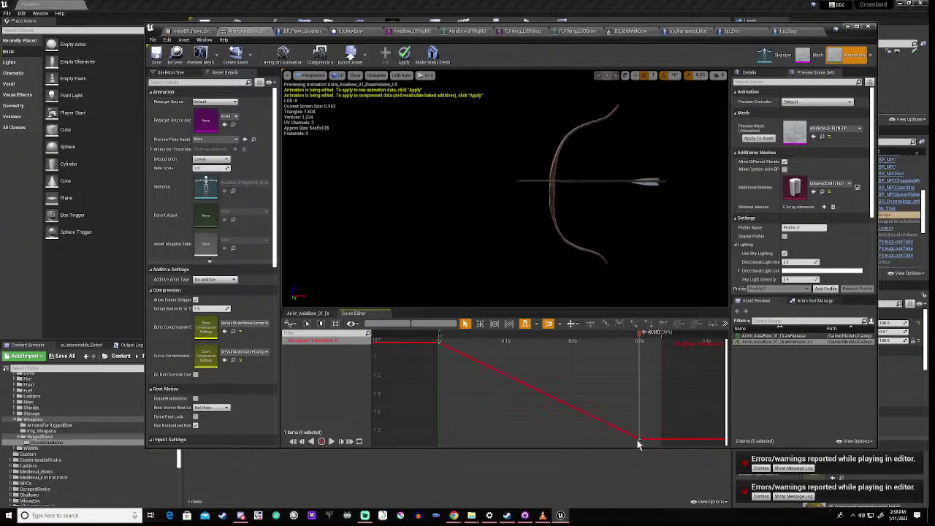
- Try setting the Translation X curve's last key to about -2.5 to move the arrow further forward
mouse_move(638, 442)
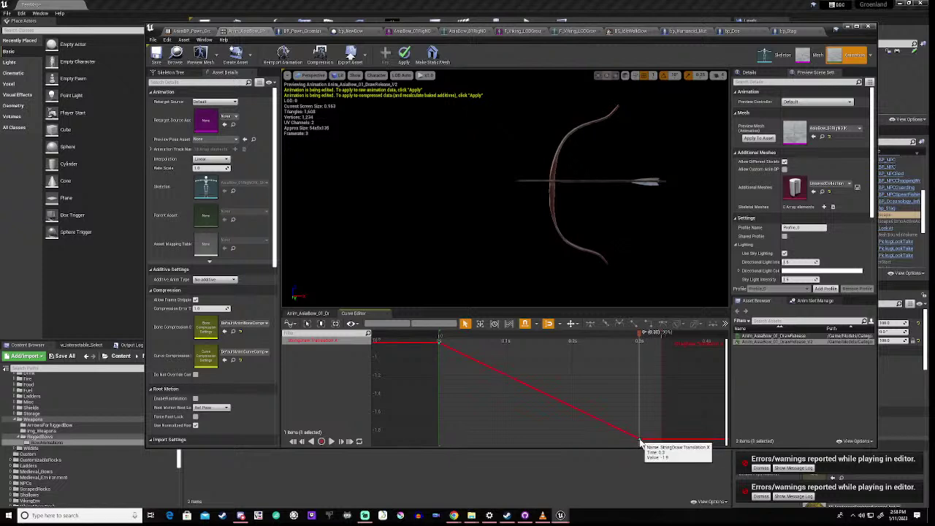
click(640, 442)
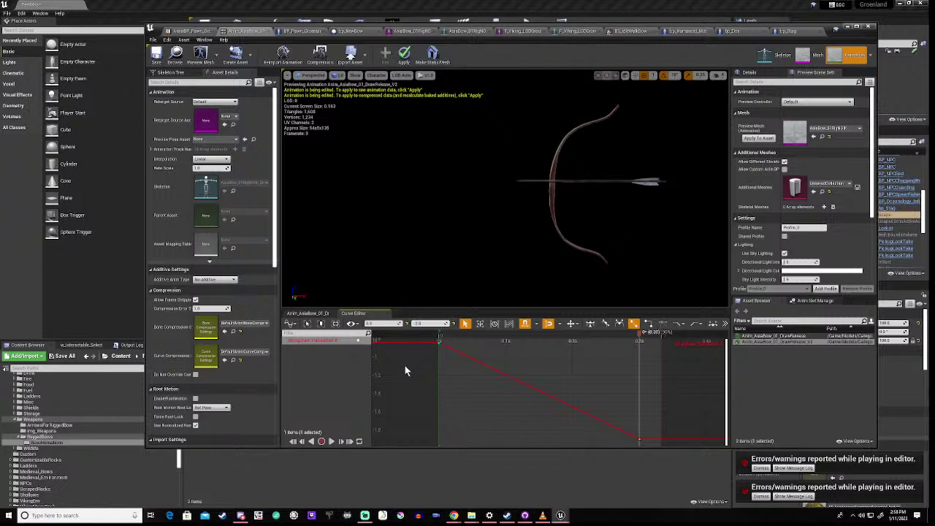
key(Return)
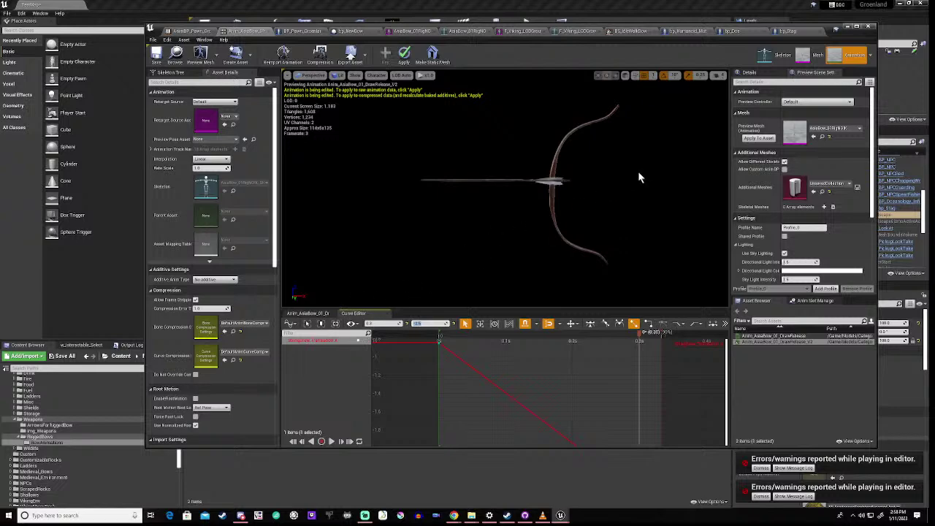
- Open the bow's skeleton and check the available actions for the SM_Arrow_01 preview asset and its parent arrow socket
click(780, 56)
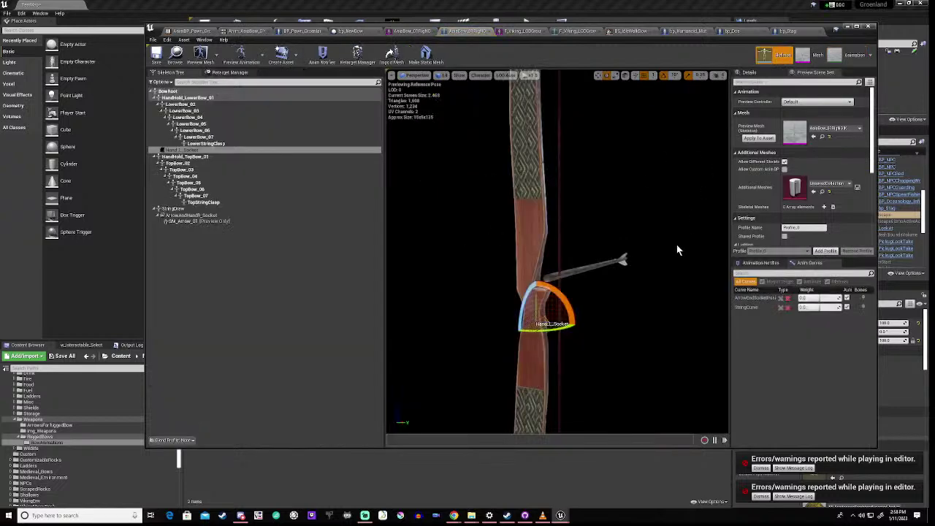
click(187, 223)
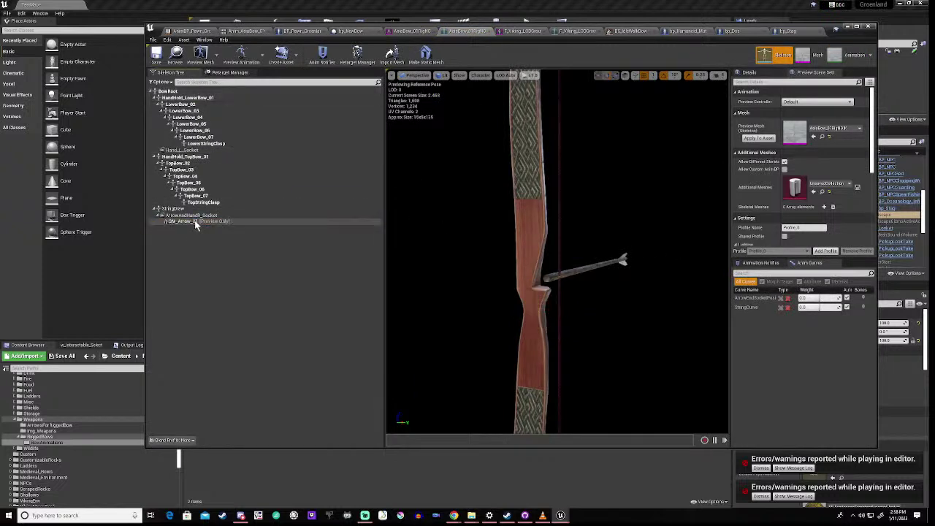
right_click(195, 221)
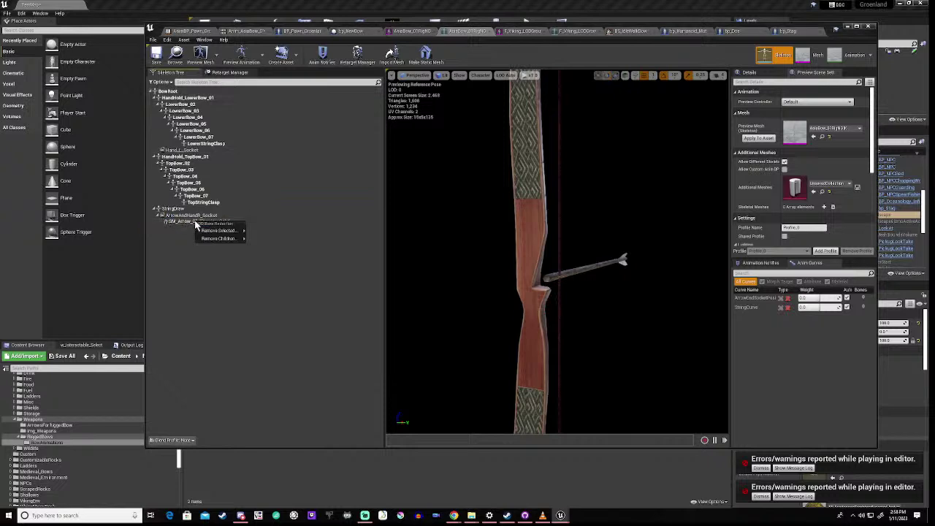
mouse_move(213, 232)
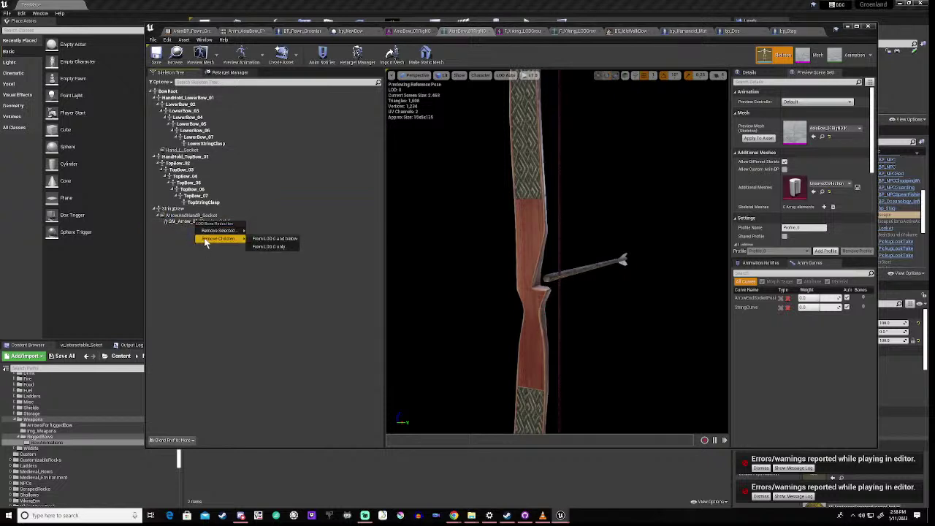
click(168, 246)
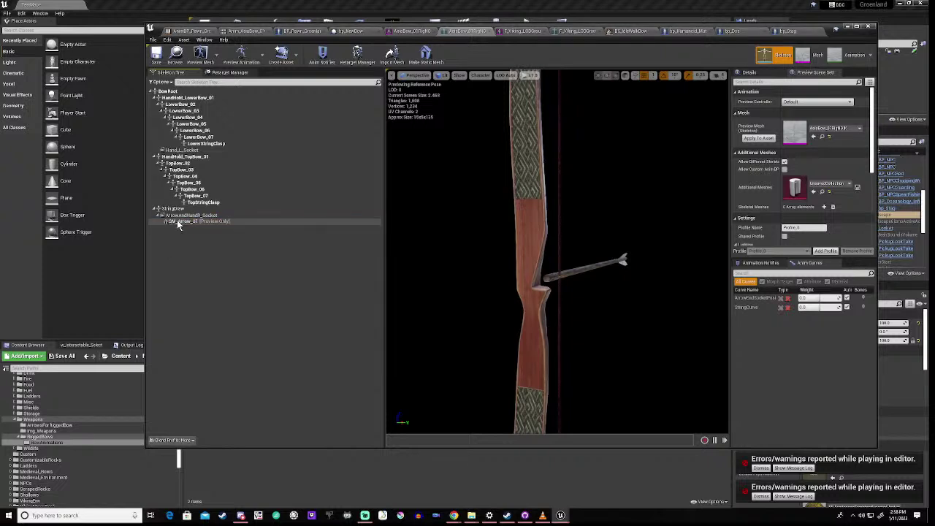
click(180, 216)
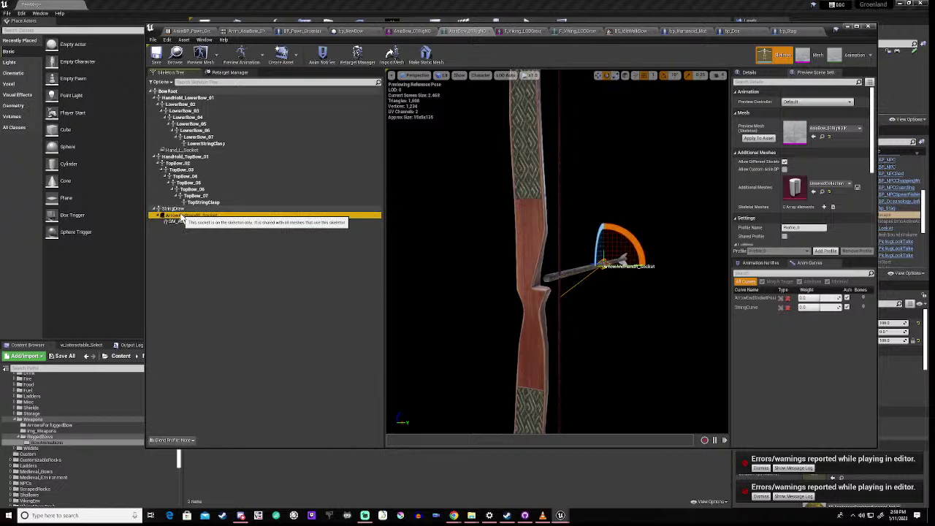
right_click(182, 217)
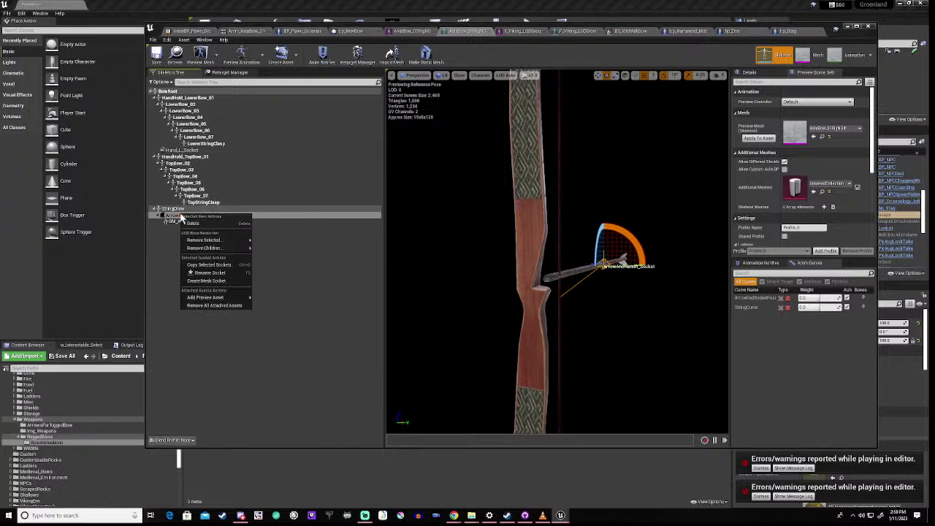
click(173, 242)
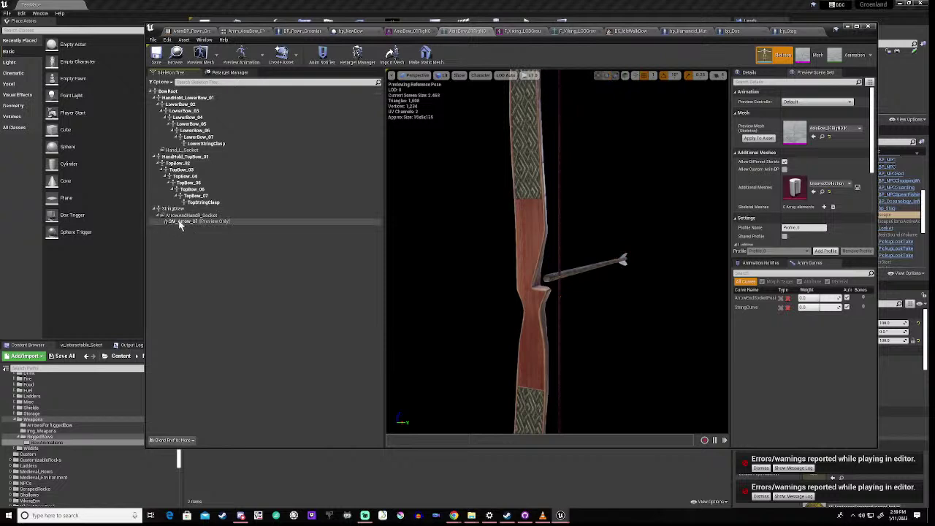
right_click(179, 220)
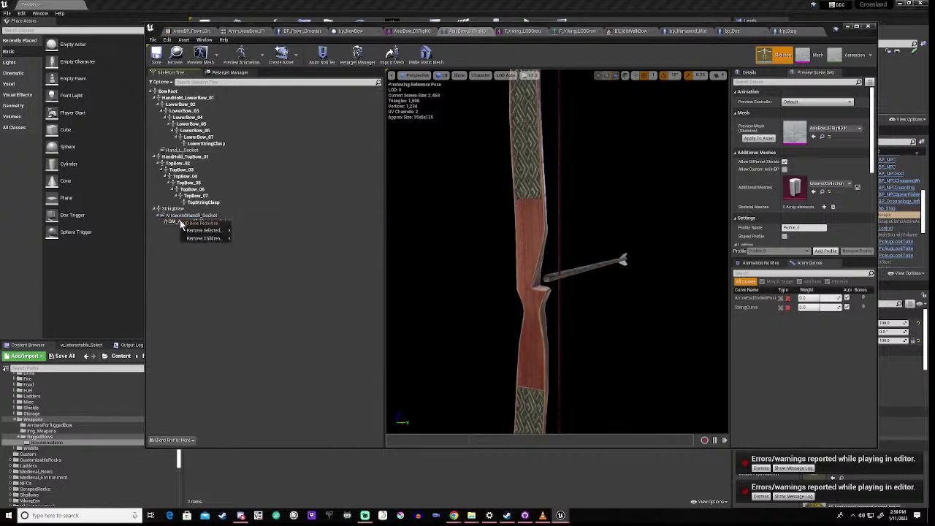
mouse_move(192, 230)
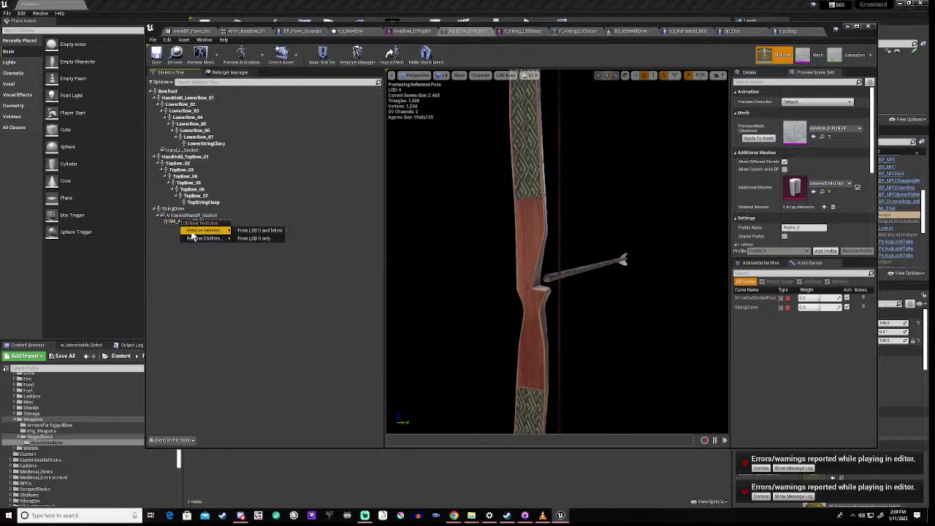
click(248, 230)
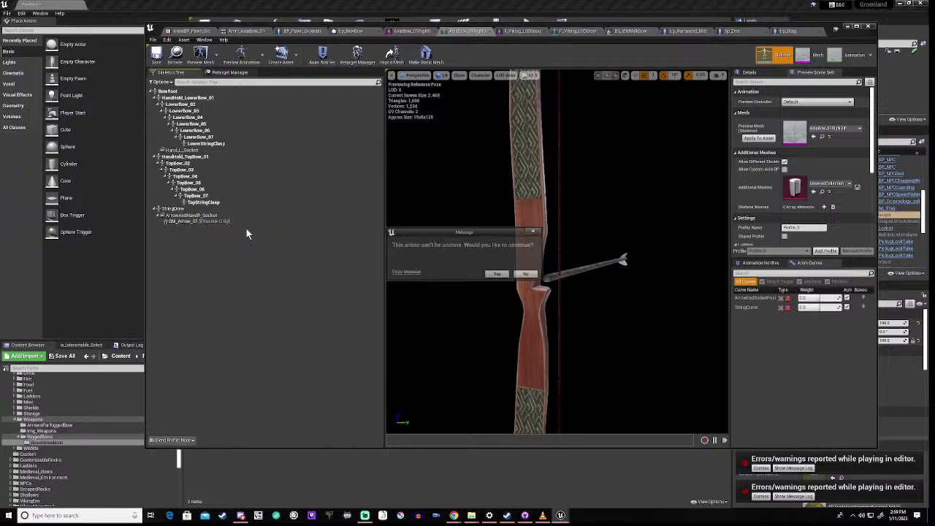
click(526, 273)
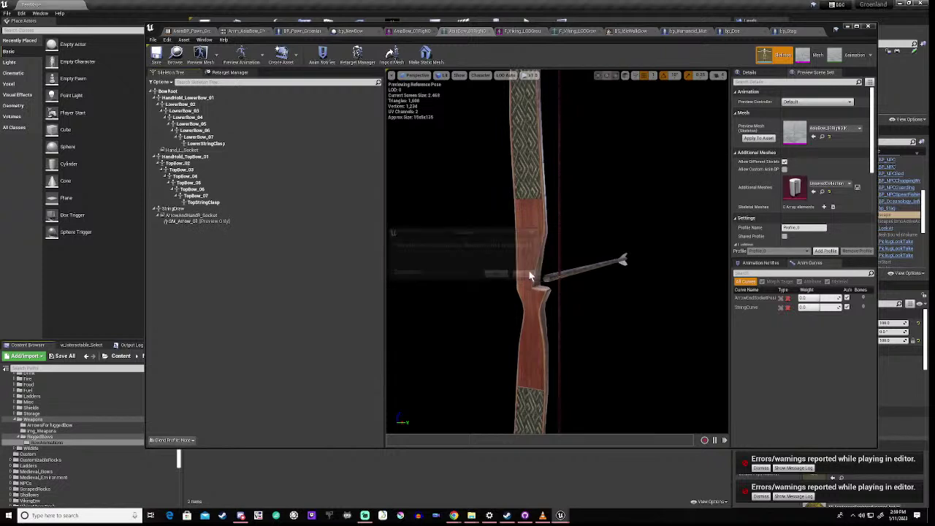
right_click(204, 223)
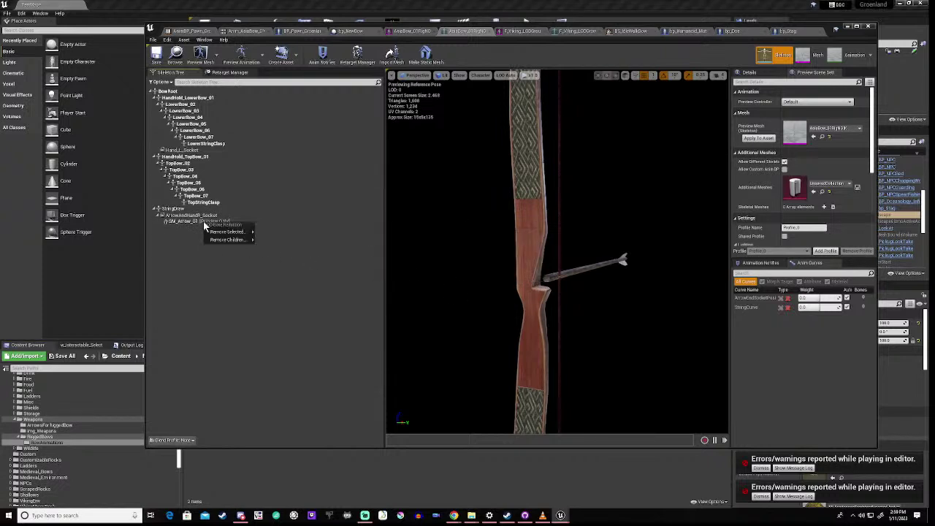
mouse_move(213, 233)
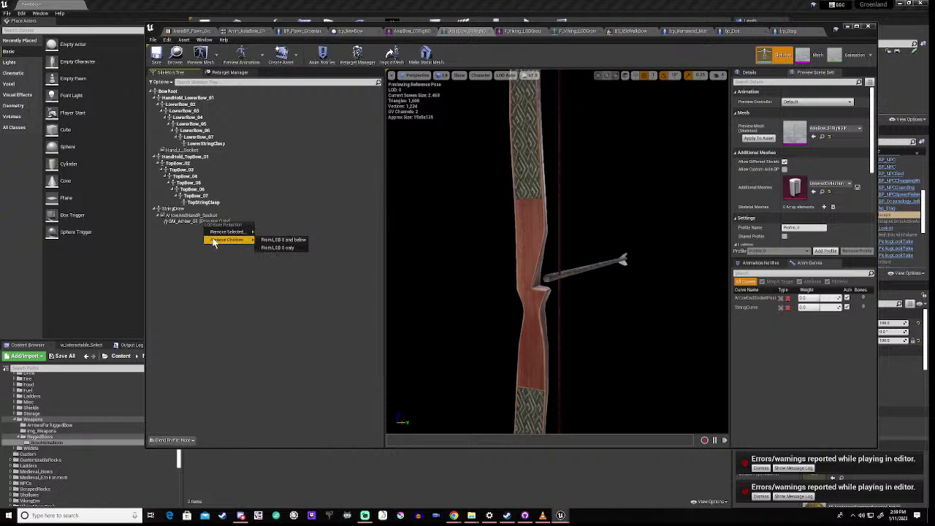
click(185, 255)
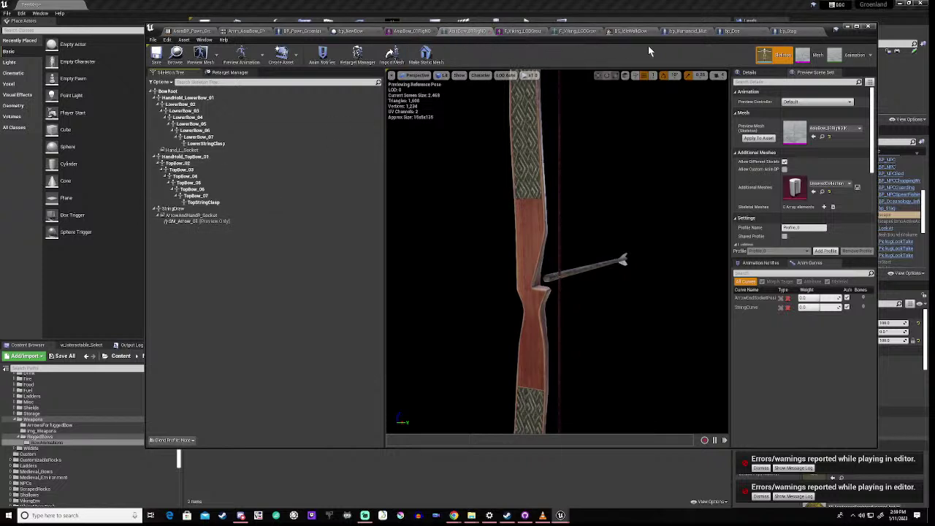
- Return to the bow animation and set the StringDraw Translation X curve's last key to about -1.8
click(856, 56)
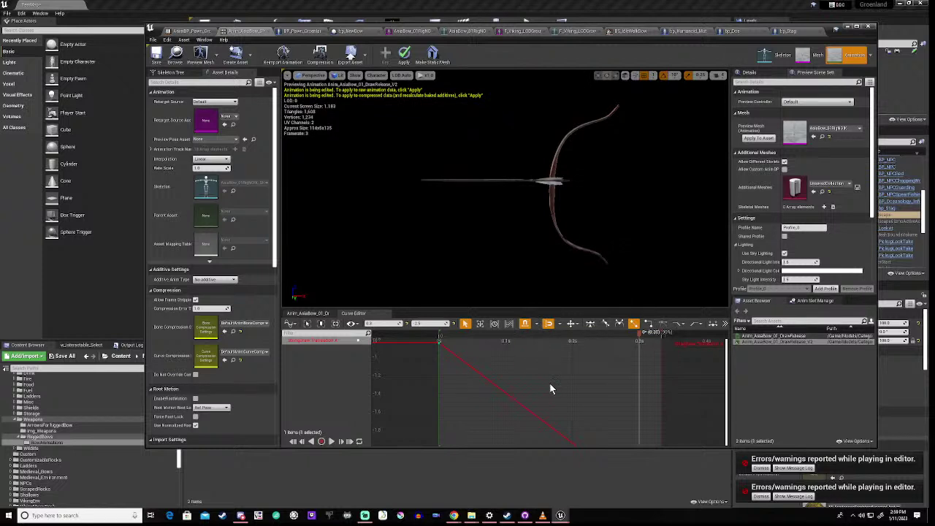
key(f)
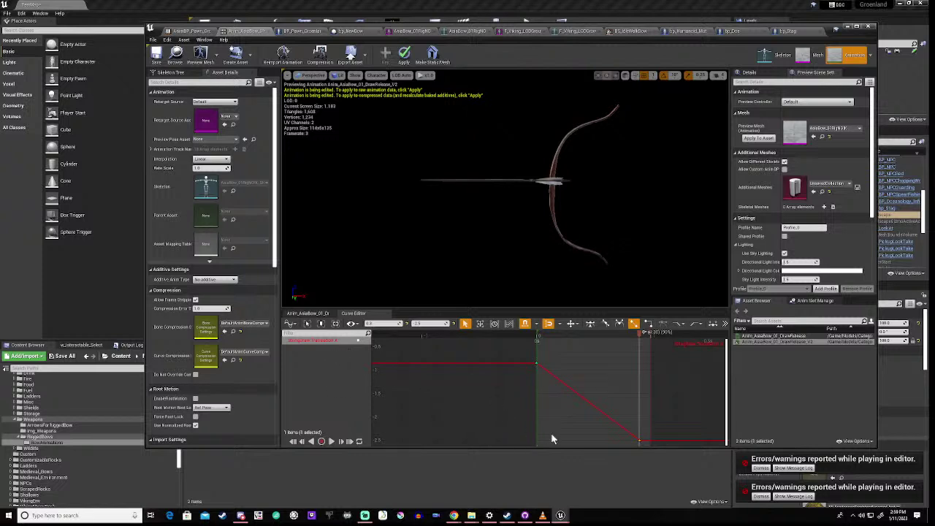
click(420, 323)
text(-)
key(Return)
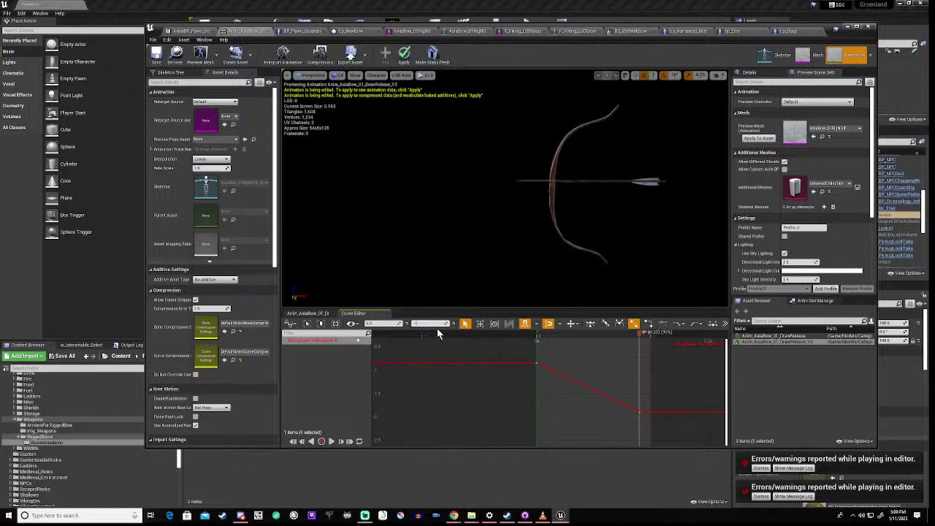
key(Return)
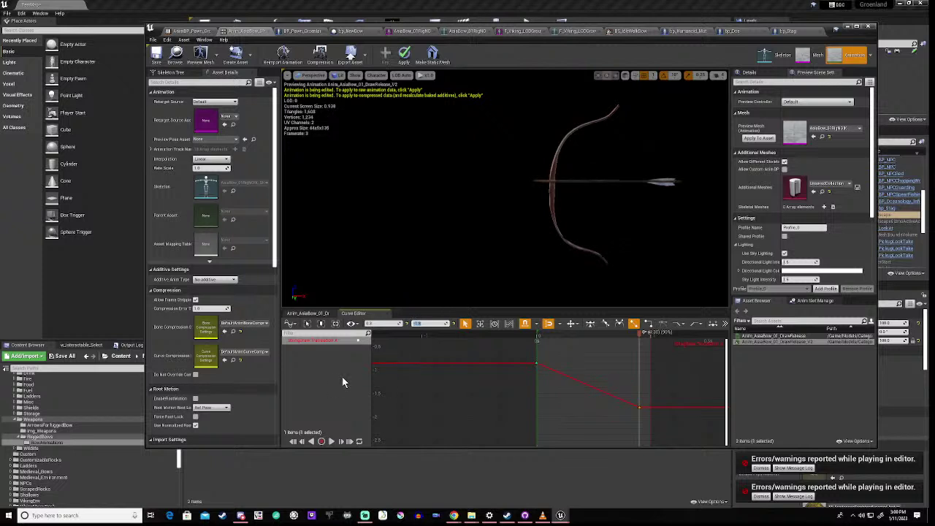
- Open the animation's StringCurve to examine its shape, and return to the StringDraw translation tracks in the timeline
click(316, 314)
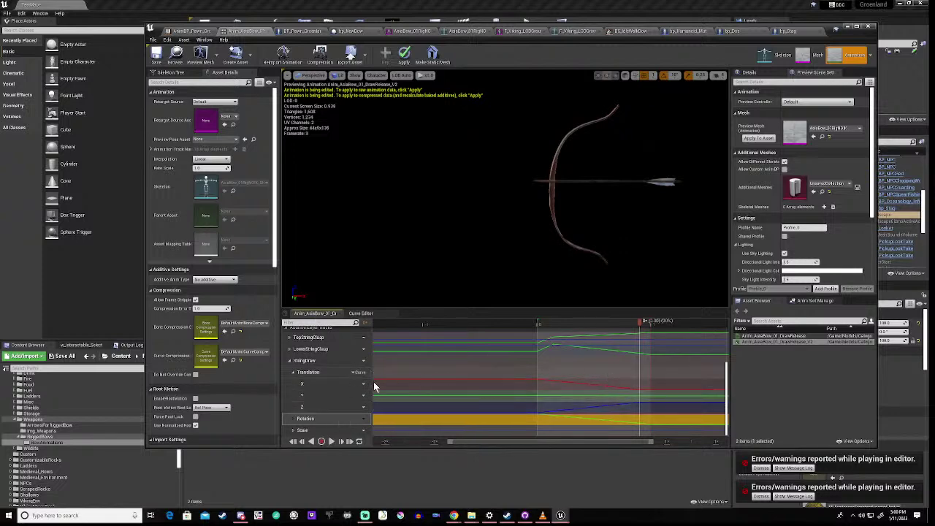
scroll(318, 372, up, 3)
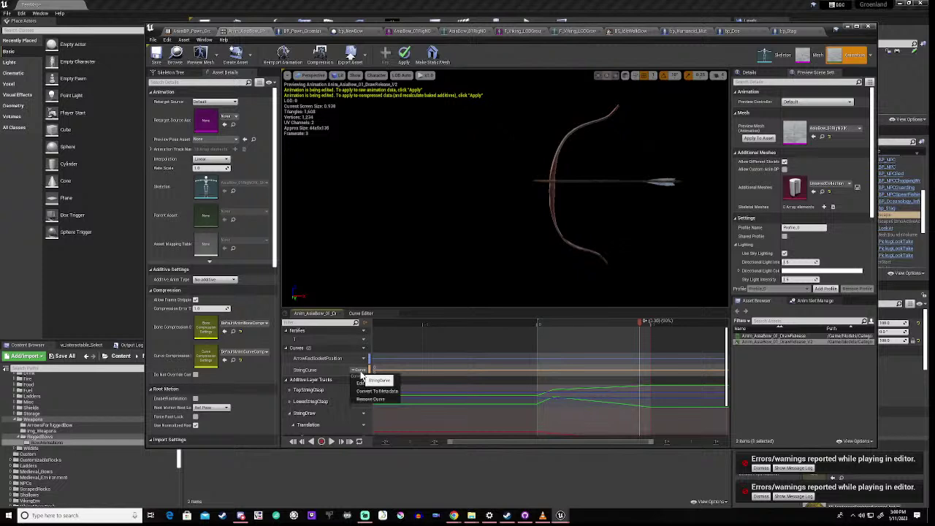
click(361, 371)
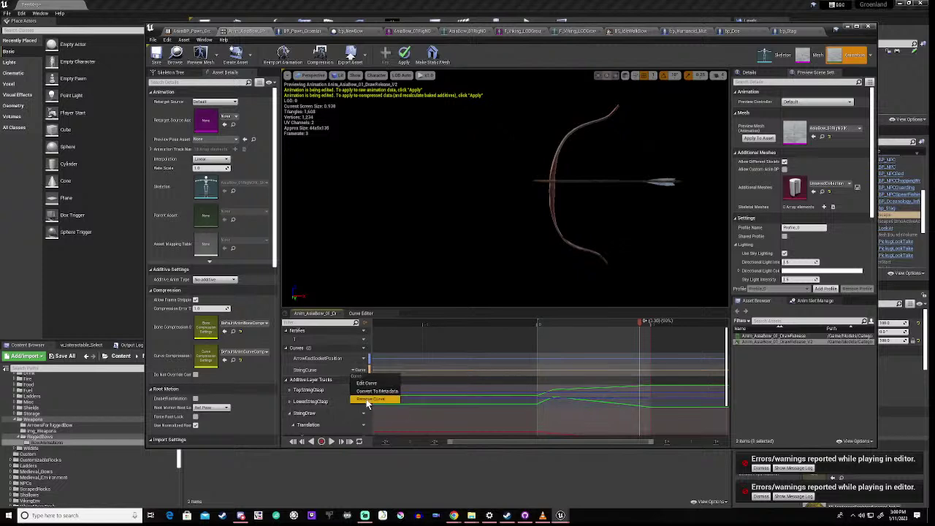
click(371, 382)
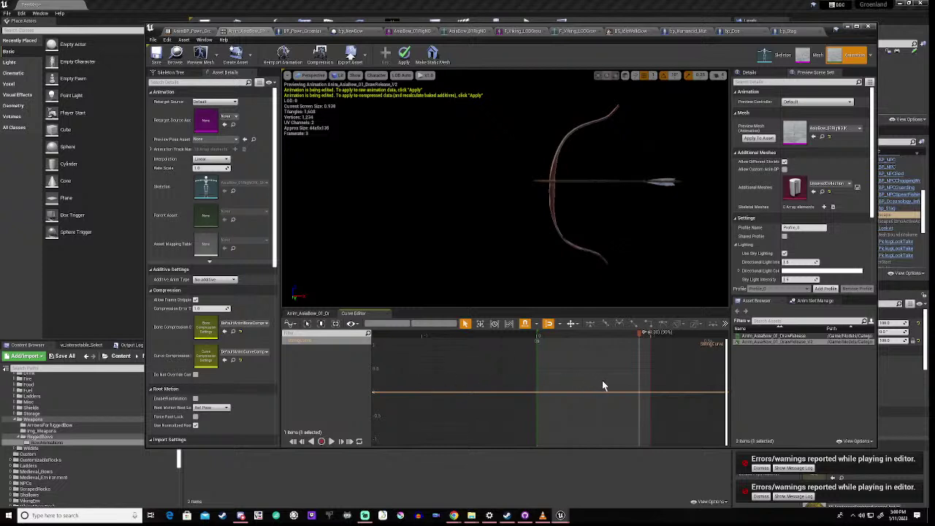
key(f)
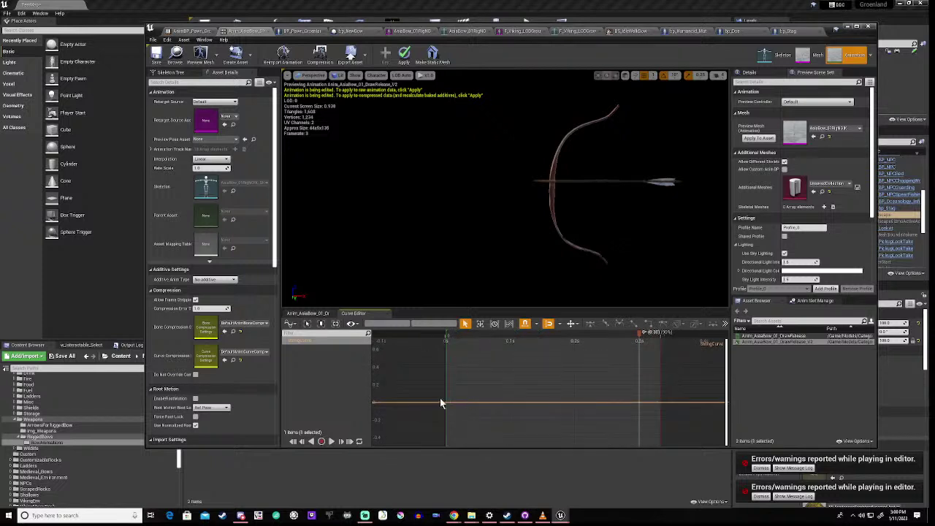
click(307, 313)
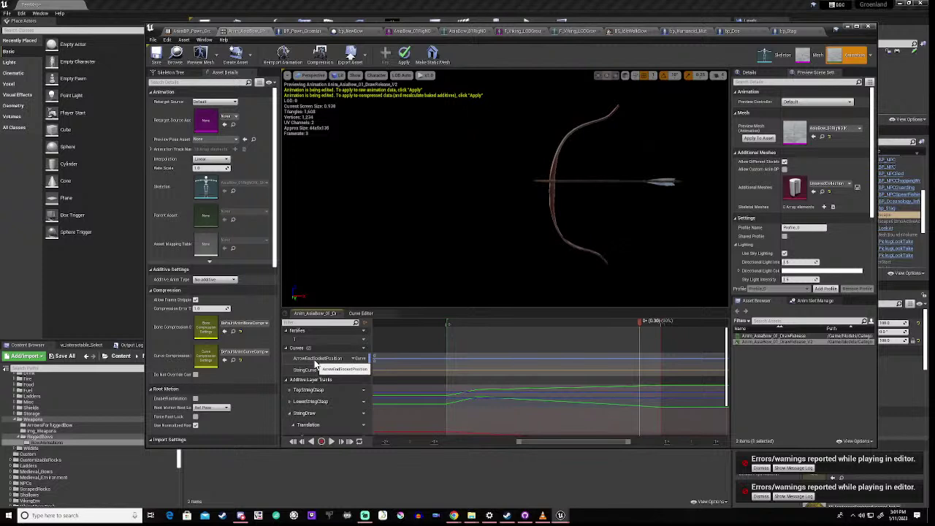
scroll(665, 406, down, 2)
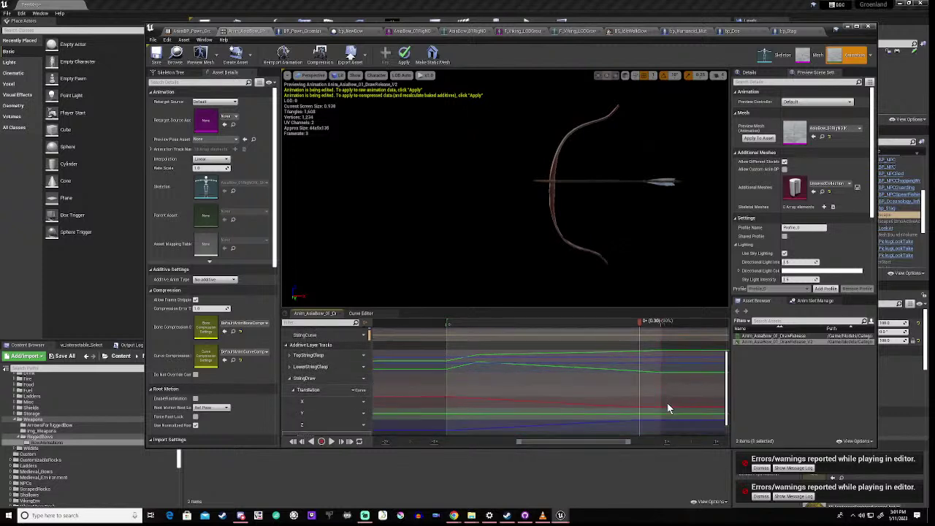
- Switch the animation preview to the orthographic Right view to inspect the bow, string and arrow from the side
scroll(668, 402, down, 2)
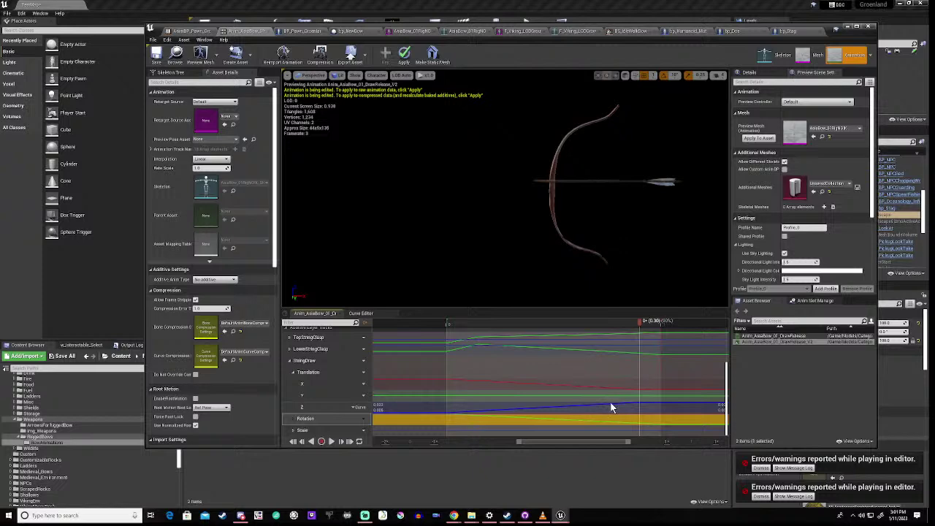
mouse_move(617, 148)
mouse_down()
mouse_move(603, 139)
mouse_move(642, 145)
mouse_move(627, 177)
mouse_move(643, 179)
mouse_move(617, 147)
mouse_up()
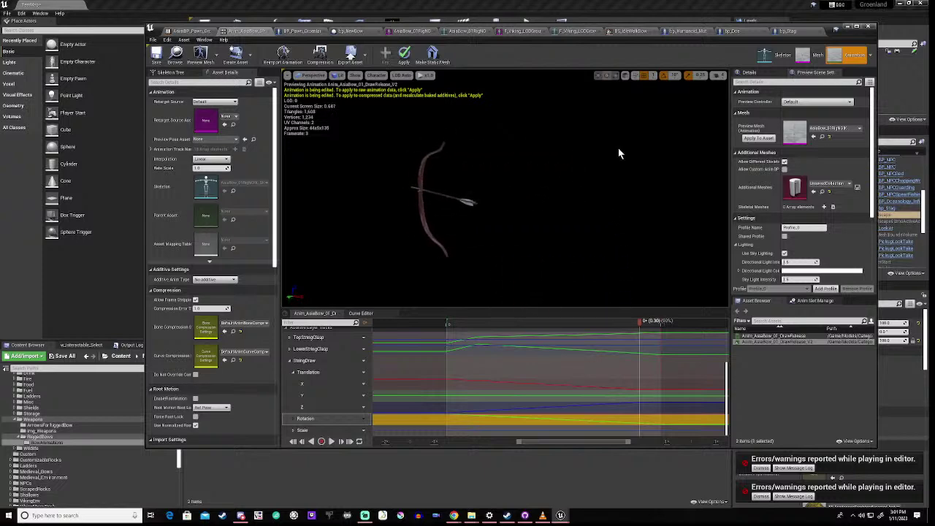
click(310, 75)
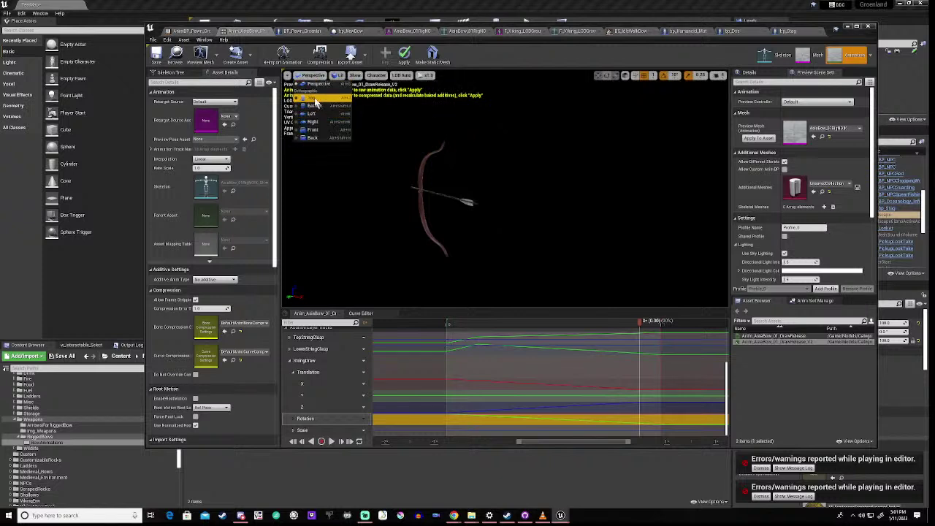
click(316, 99)
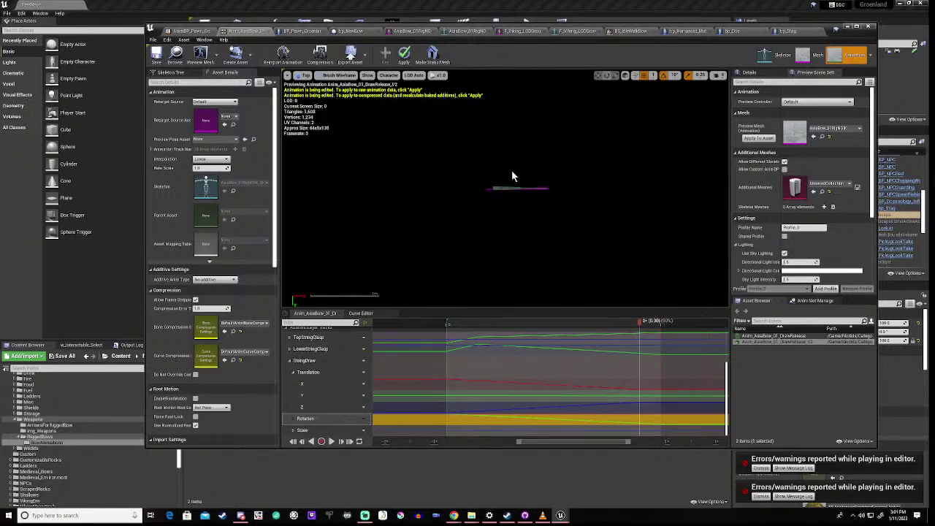
scroll(512, 174, up, 3)
scroll(512, 175, up, 2)
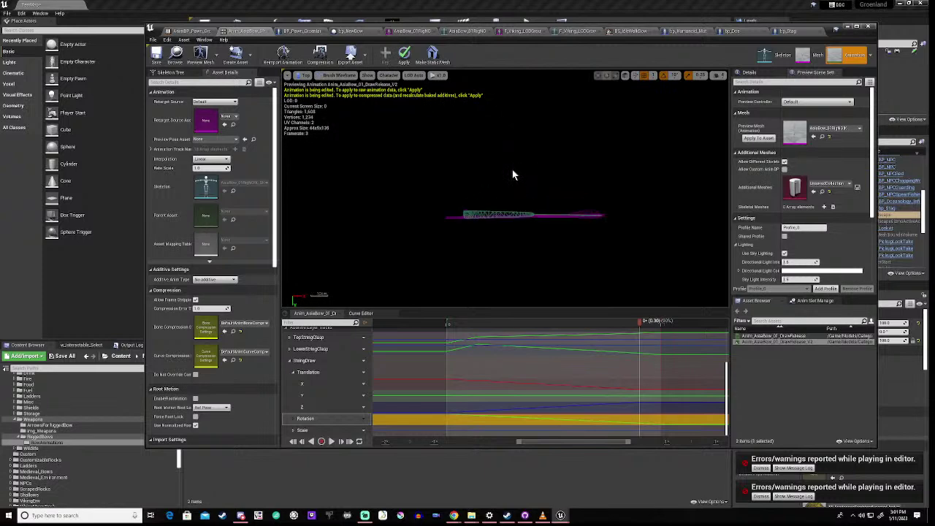
click(305, 76)
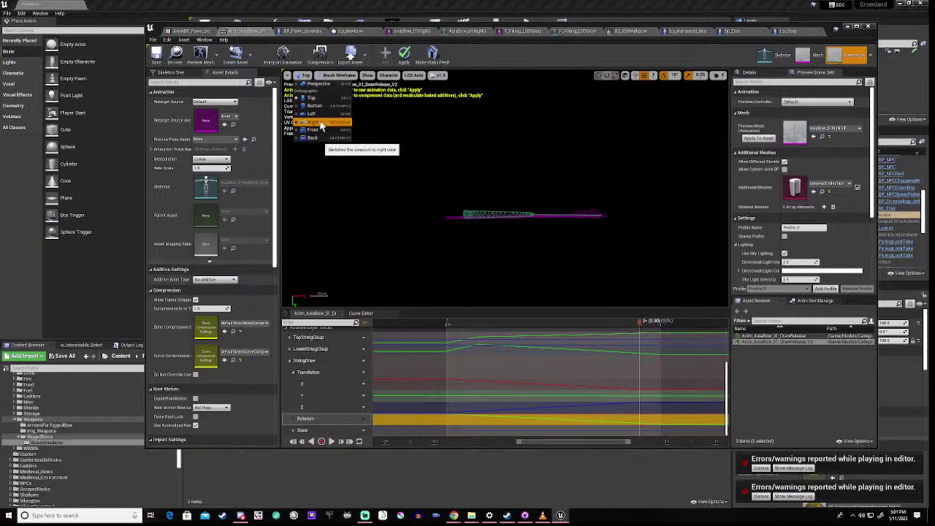
click(319, 124)
scroll(509, 175, up, 2)
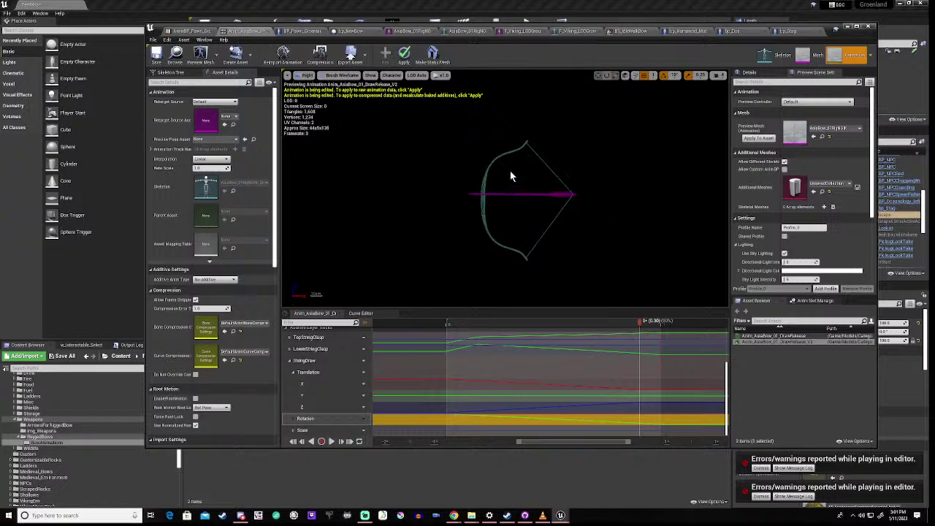
scroll(510, 175, up, 3)
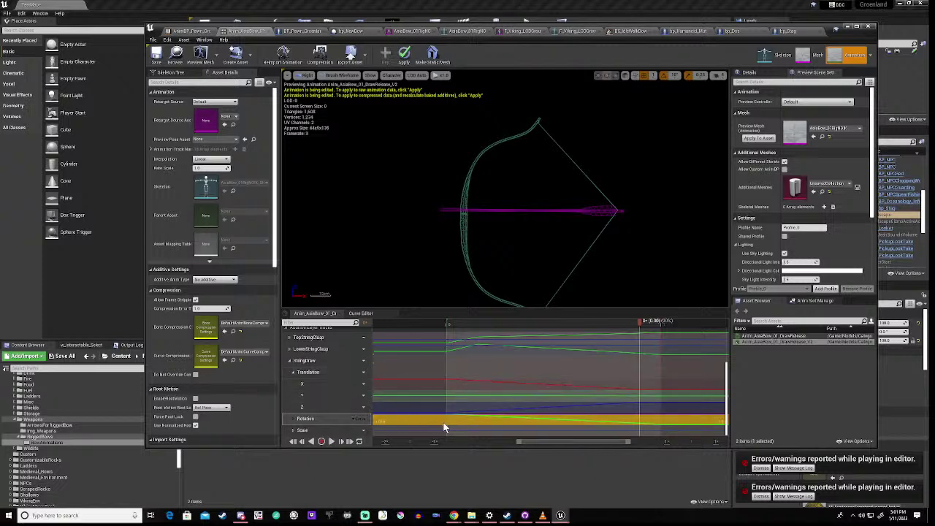
- Look through the StringDraw bone's translation, rotation and scale tracks in the timeline
click(309, 362)
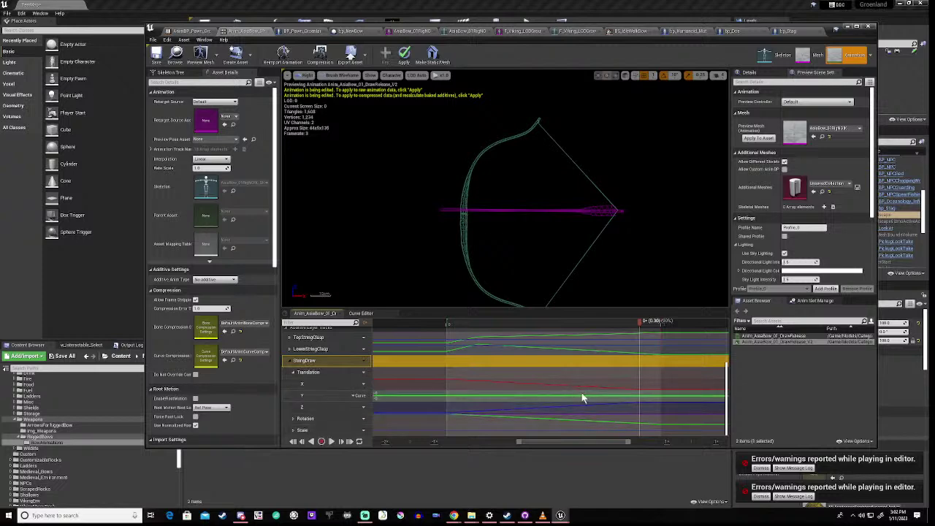
click(293, 431)
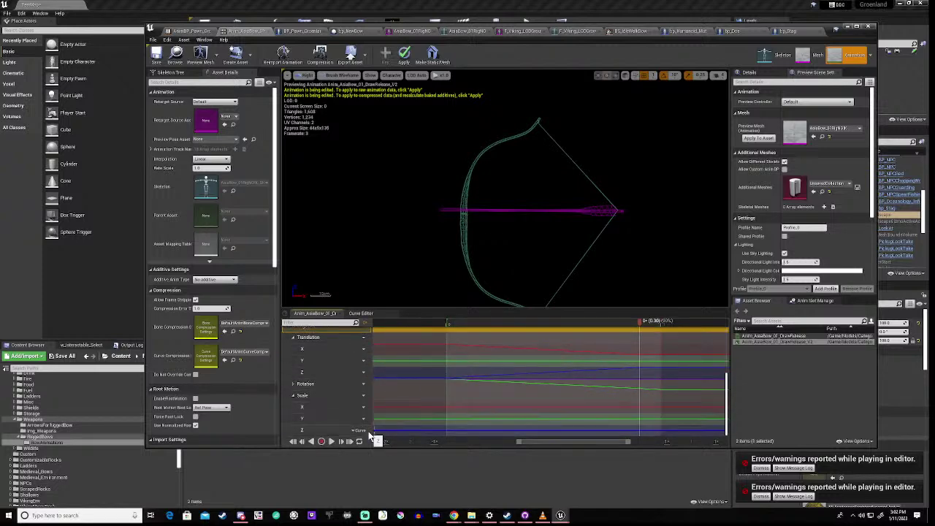
click(293, 396)
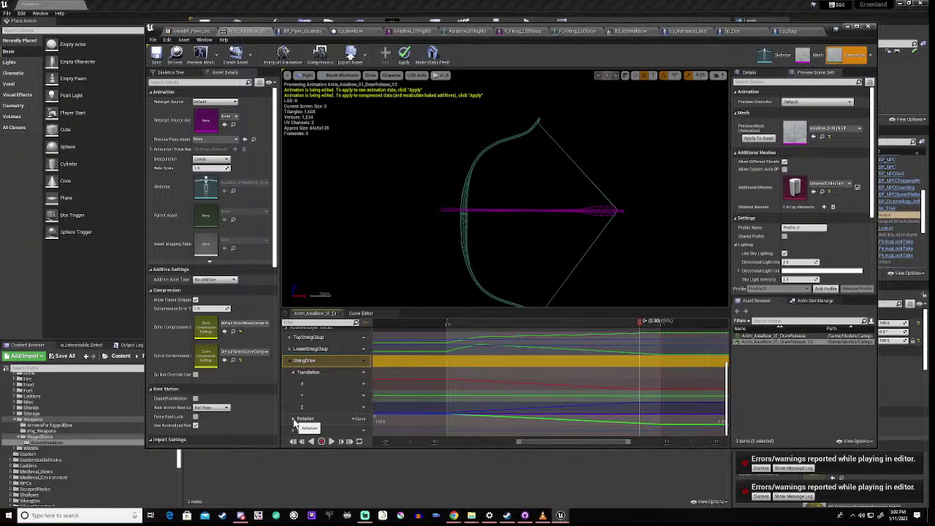
scroll(293, 420, up, 4)
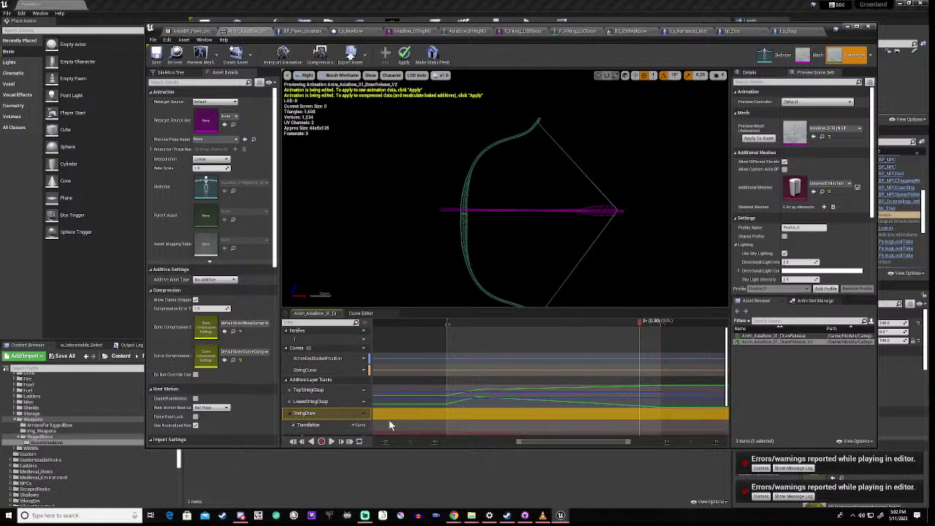
click(289, 425)
scroll(285, 423, down, 2)
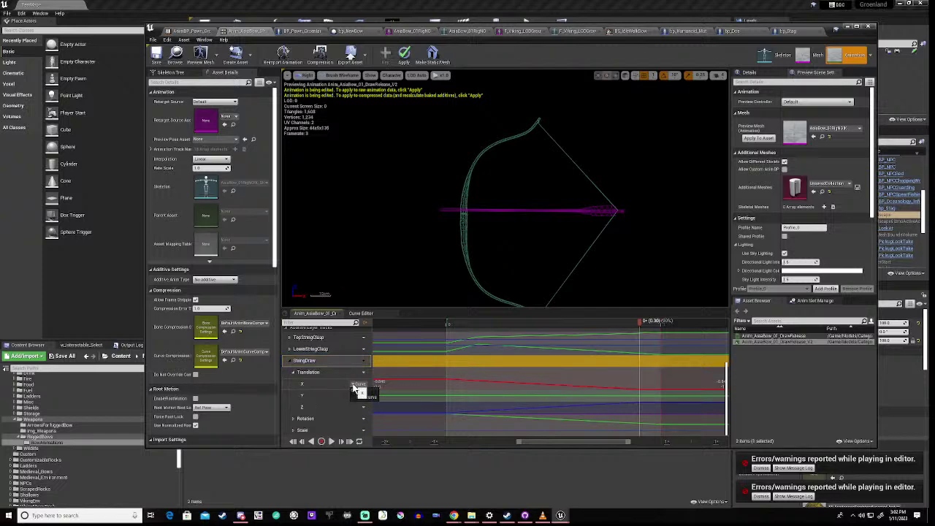
- Open the StringDraw Translation X curve, try lowering its first key to about -1.1, and save the animation
click(361, 399)
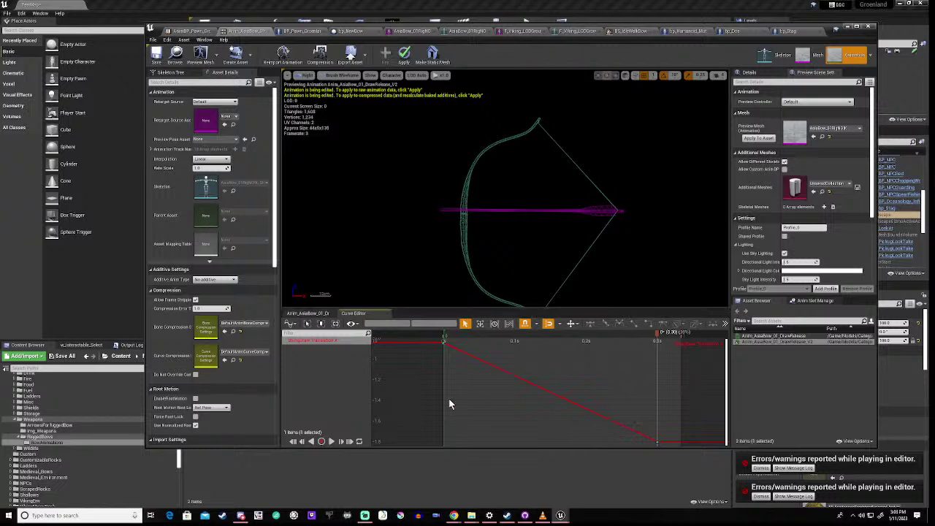
click(444, 342)
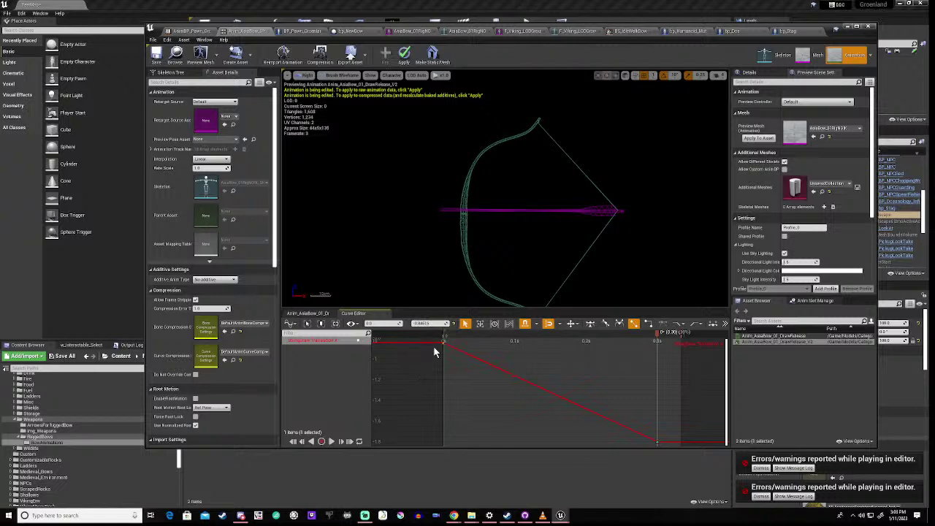
mouse_move(443, 344)
drag(443, 345, 445, 374)
click(155, 56)
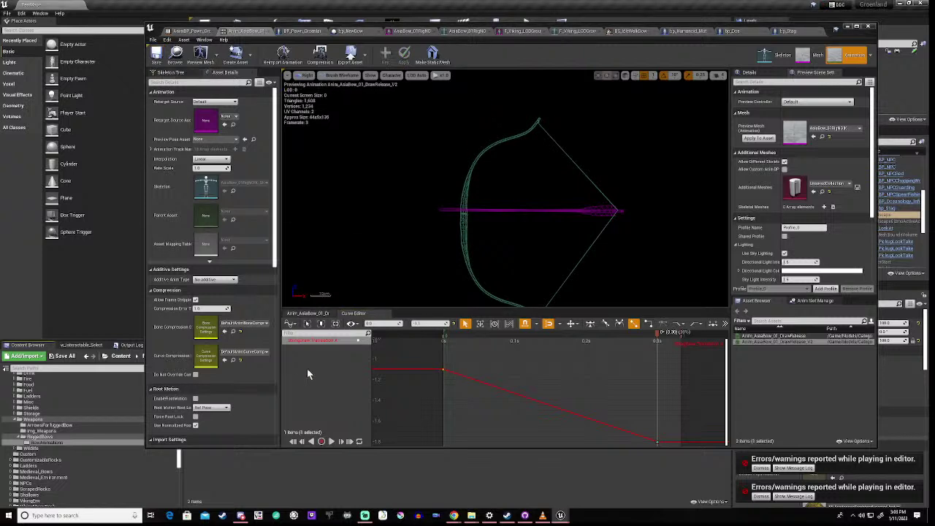
- Play the draw animation and scrub between its start and end to check the arrow's position against the string
click(332, 442)
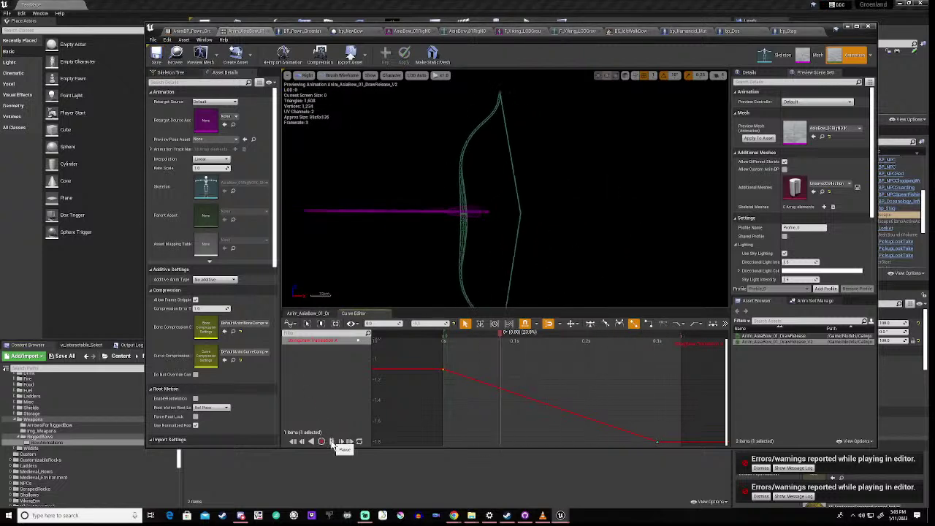
click(331, 442)
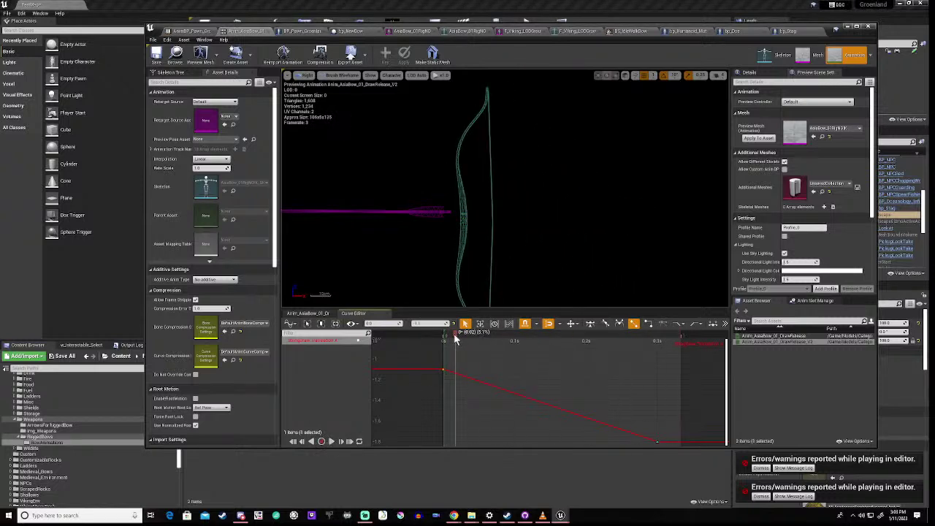
mouse_move(455, 337)
mouse_down()
mouse_move(440, 342)
mouse_move(700, 347)
mouse_move(658, 364)
mouse_up()
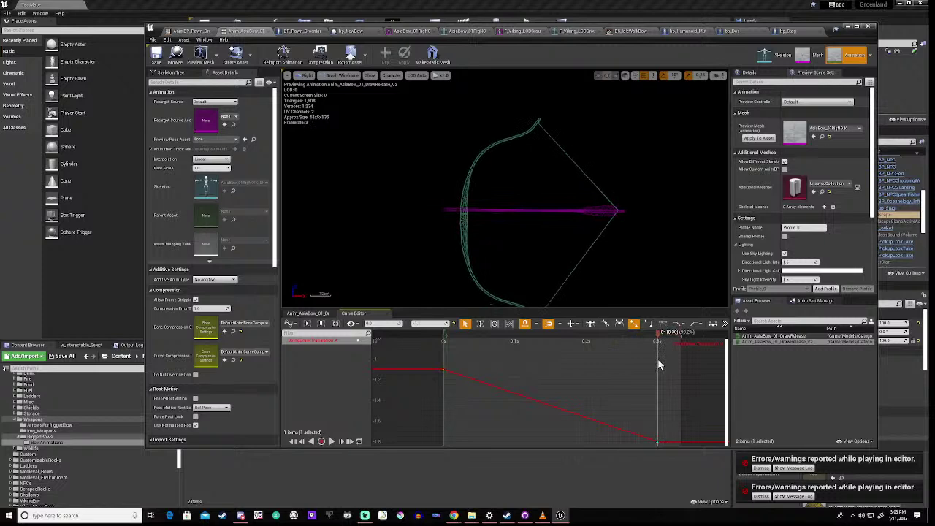
drag(657, 359, 440, 352)
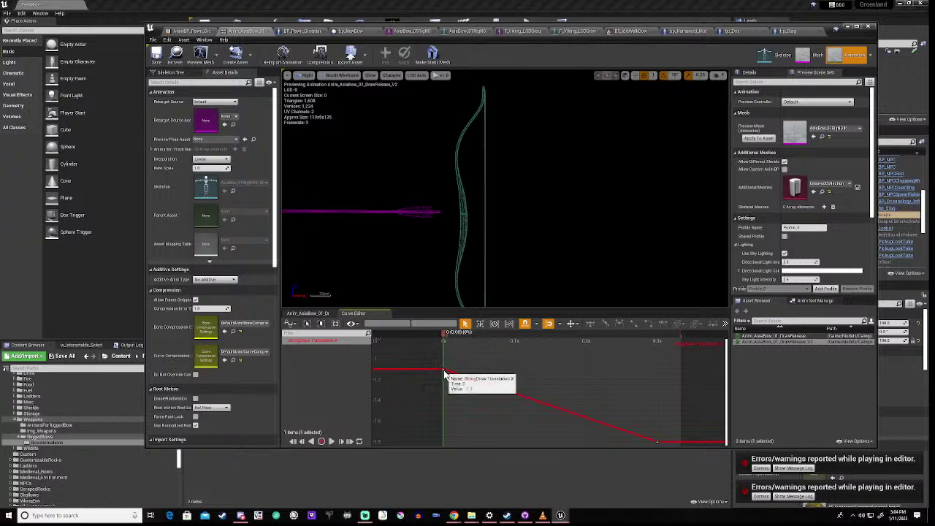
- Undo the change to the StringDraw Translation X curve's first key
click(443, 369)
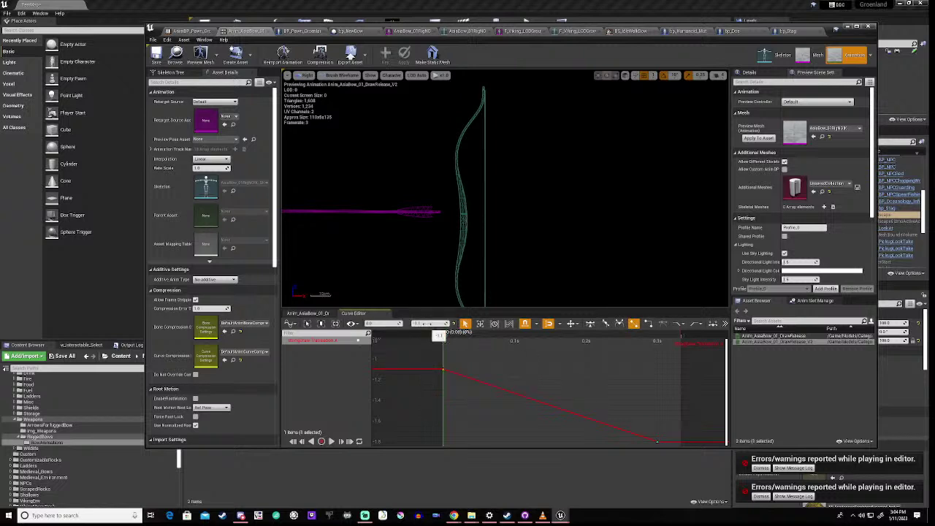
drag(434, 325, 415, 359)
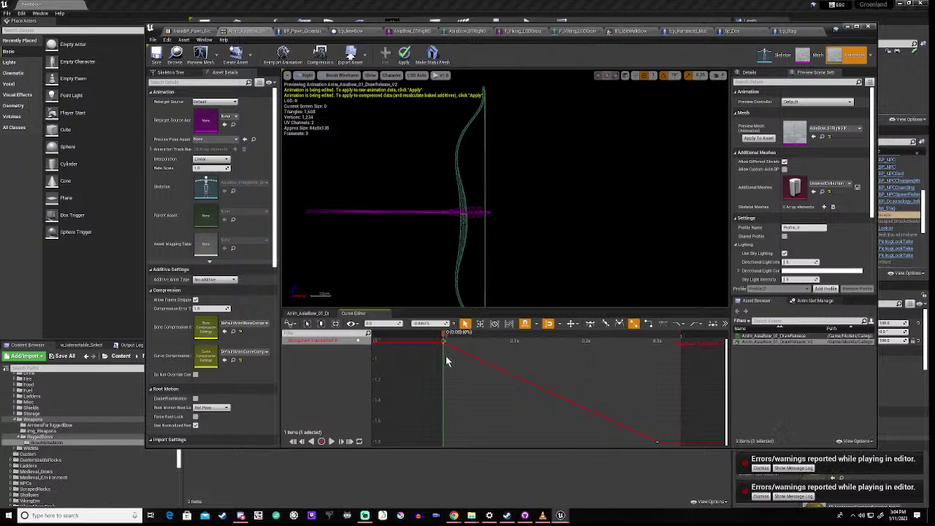
mouse_move(444, 341)
- Move to the end of the draw at about 0.30 s and set the Translation X curve's last key to about -1.5
drag(442, 332, 655, 346)
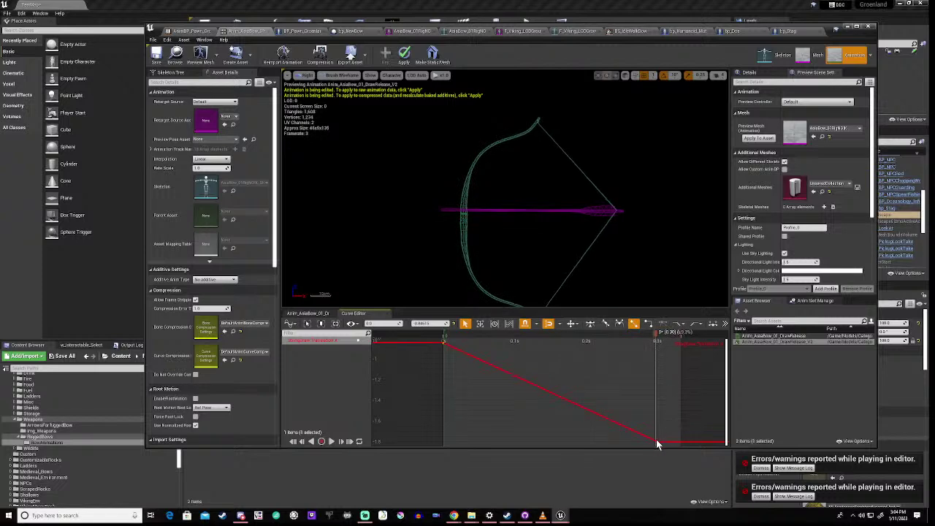
mouse_move(658, 443)
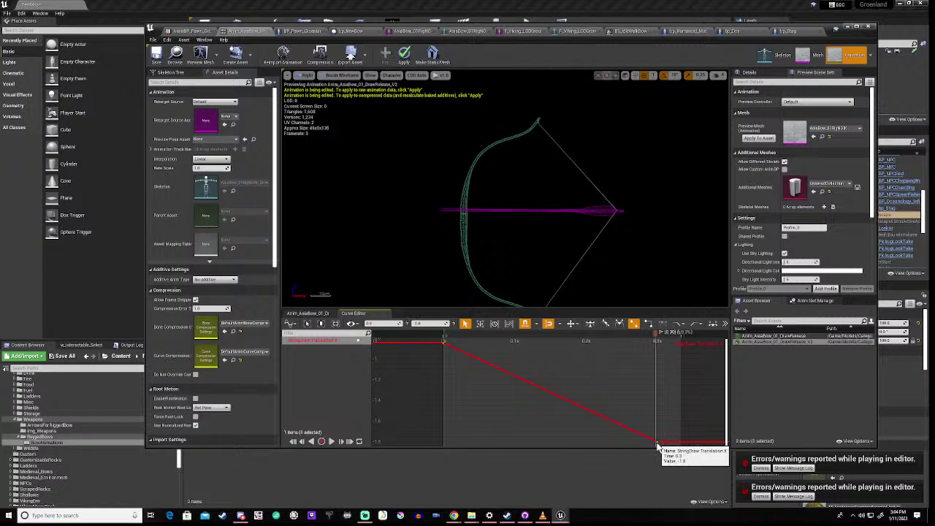
mouse_move(443, 341)
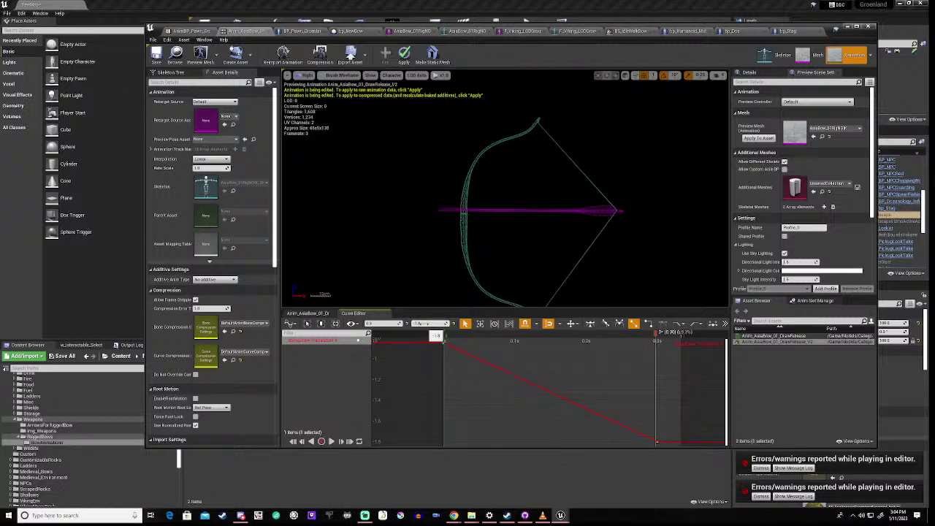
click(443, 340)
click(408, 366)
key(Return)
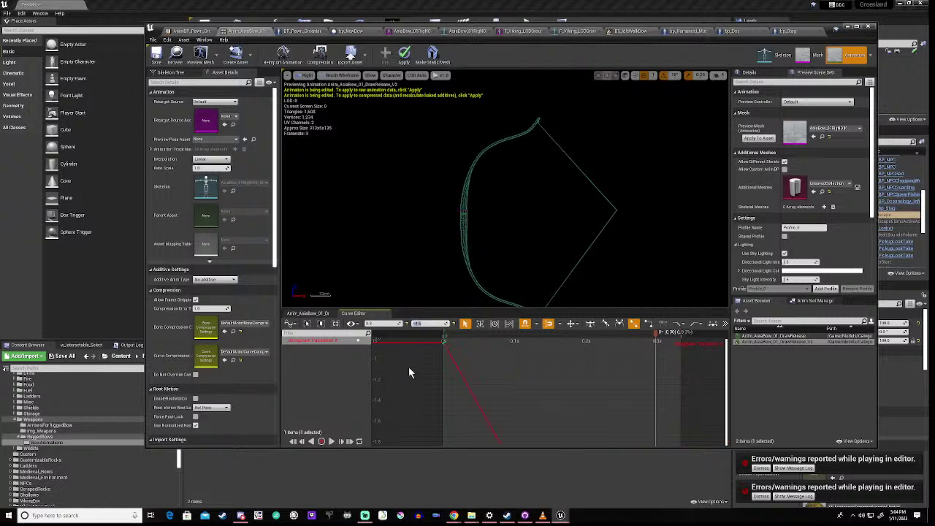
mouse_move(444, 340)
key(ctrl+z)
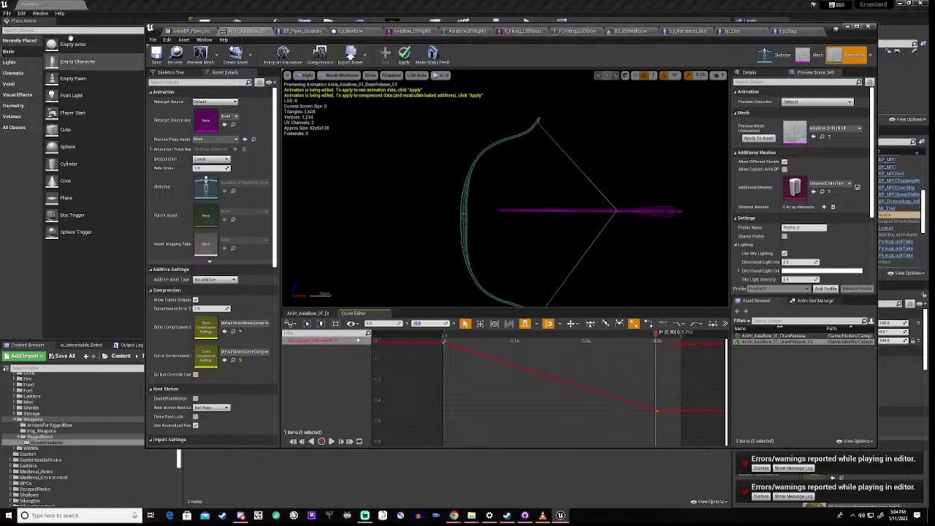
- Dismiss the play-in-editor error notifications, and apply and save the edited bow animation
click(162, 55)
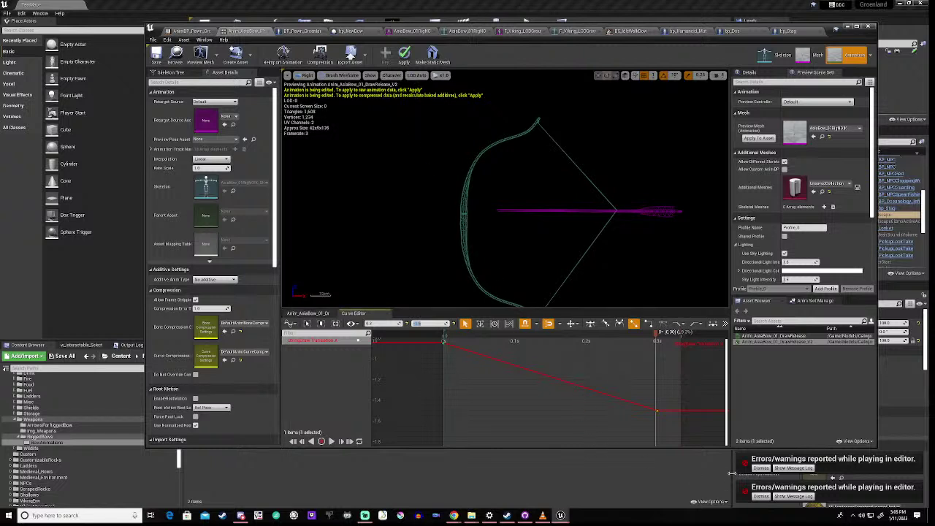
click(760, 468)
click(760, 497)
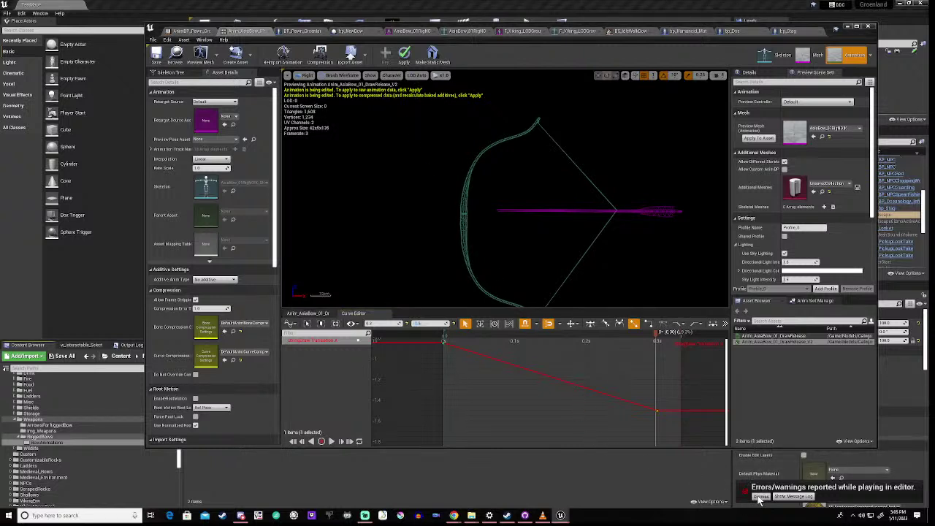
click(763, 140)
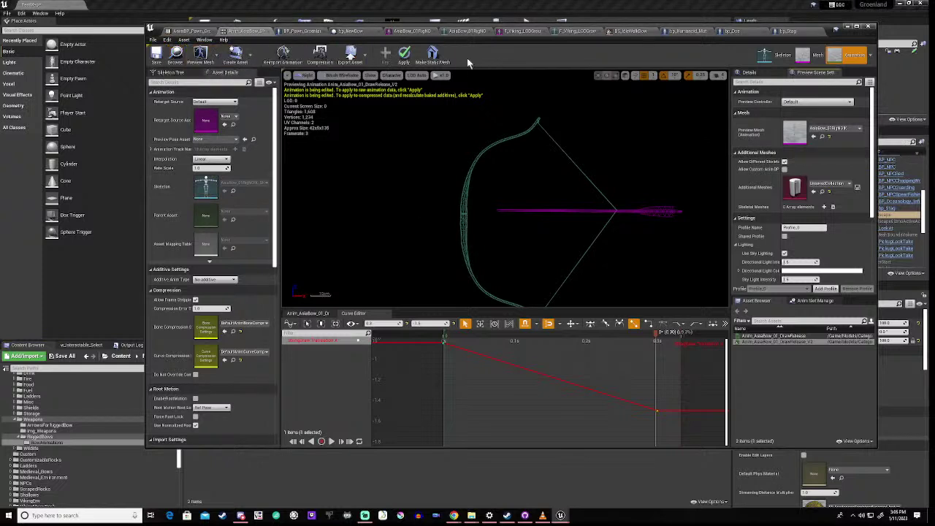
click(403, 55)
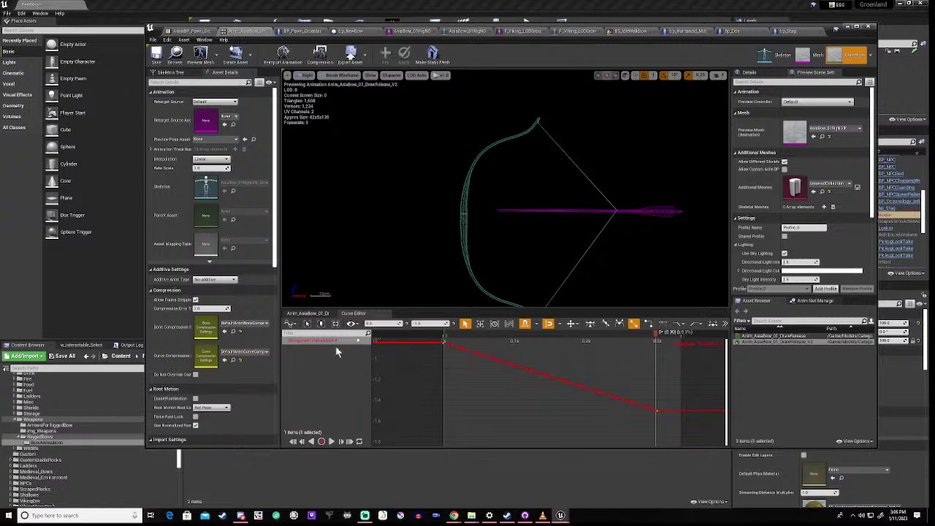
- Return to the animation timeline and scrub through the end of the draw to compare the arrow with the string
click(307, 313)
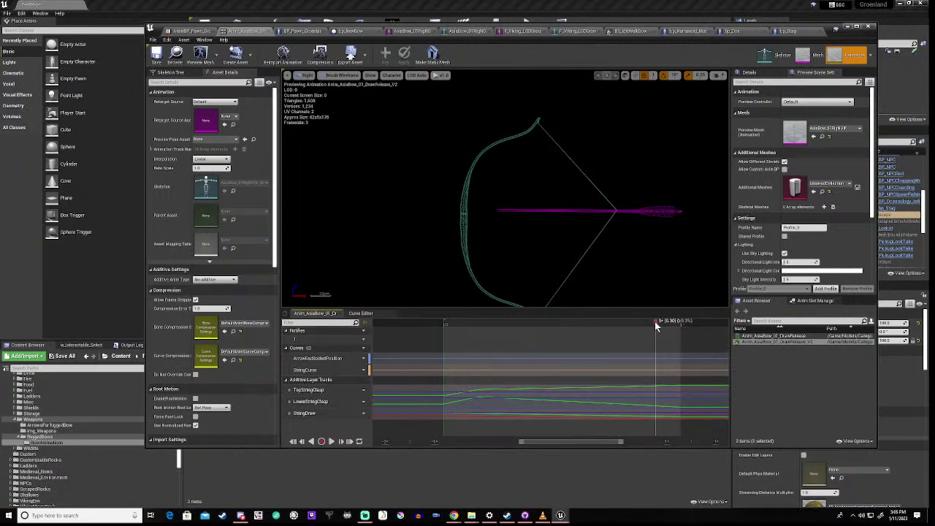
mouse_move(652, 322)
mouse_down()
mouse_move(415, 338)
mouse_move(680, 338)
mouse_up()
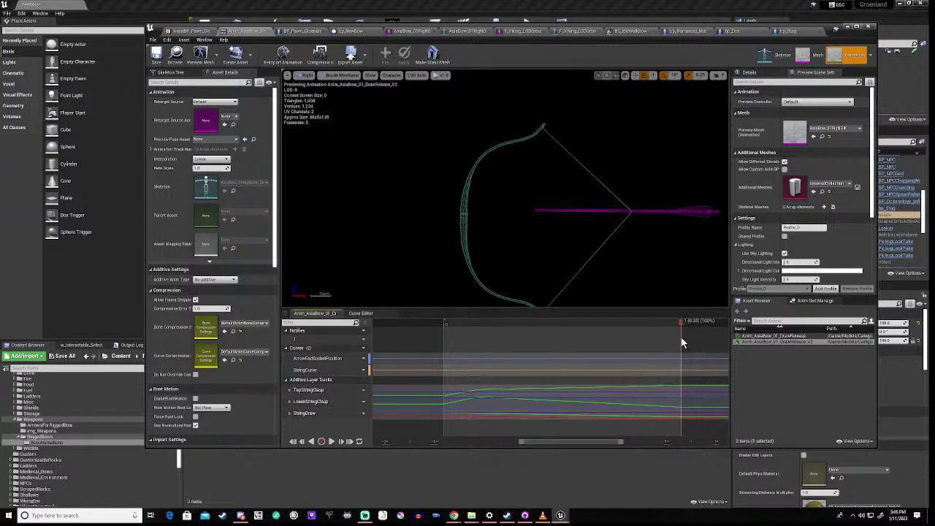
mouse_move(682, 343)
mouse_down()
mouse_move(433, 345)
mouse_move(683, 354)
mouse_move(449, 356)
mouse_move(700, 362)
mouse_up()
mouse_move(699, 360)
mouse_down()
mouse_move(631, 374)
mouse_move(637, 367)
mouse_up()
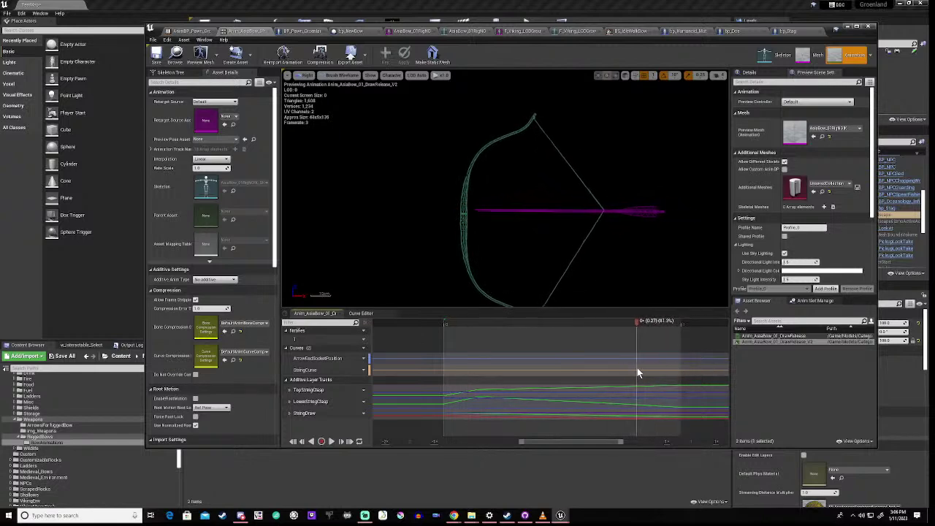
right_click(636, 326)
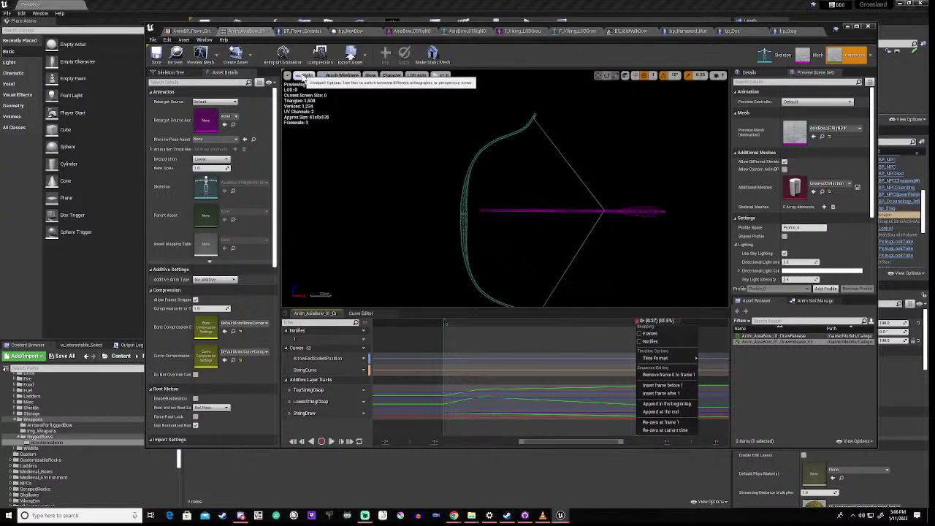
- Return the animation preview to the perspective view, and inspect the BowMesh component's settings in the bp_NewBow blueprint
click(302, 75)
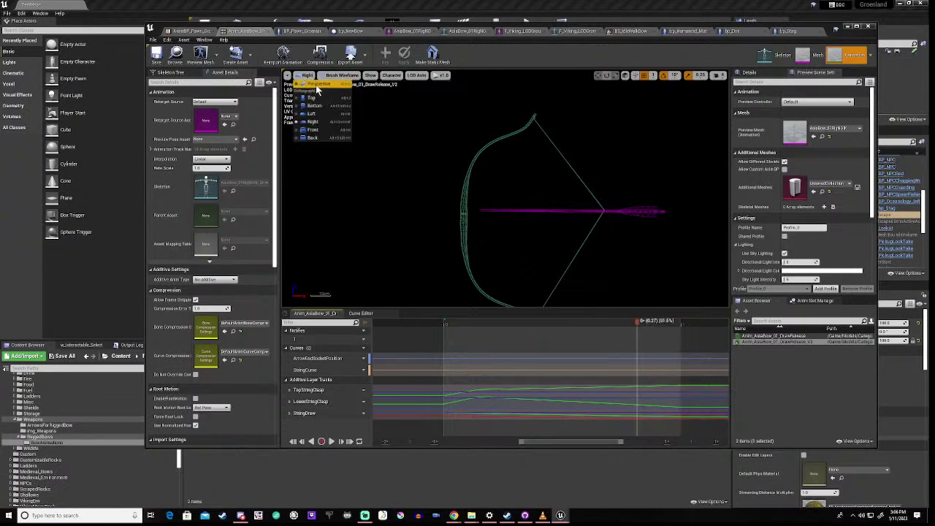
click(315, 85)
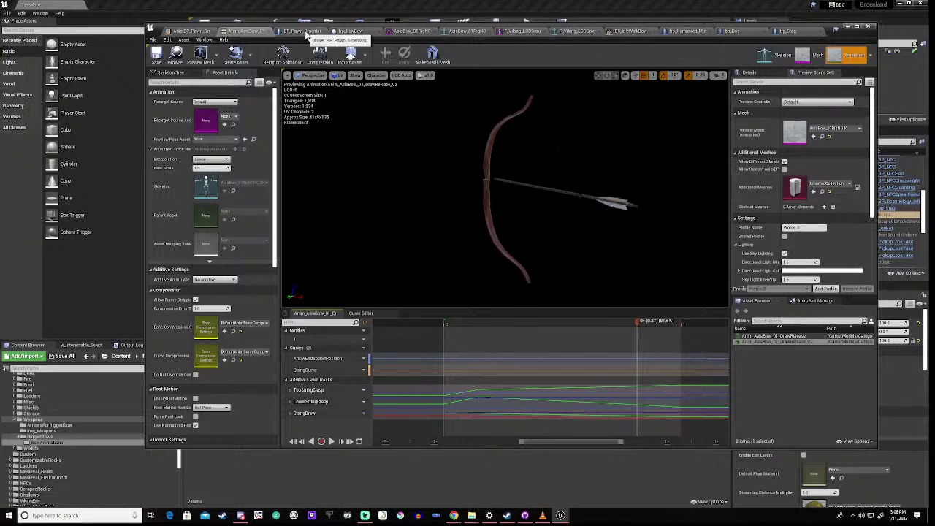
click(358, 33)
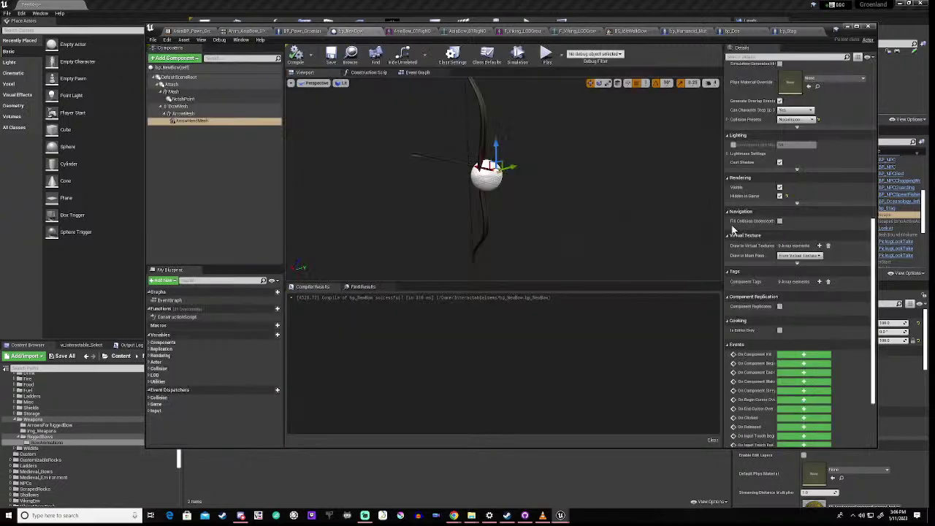
scroll(798, 164, down, 2)
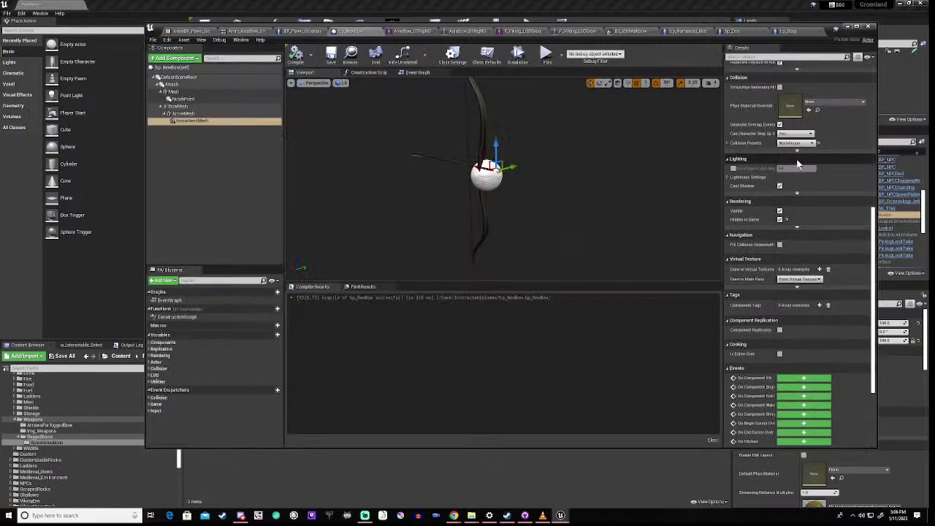
click(178, 106)
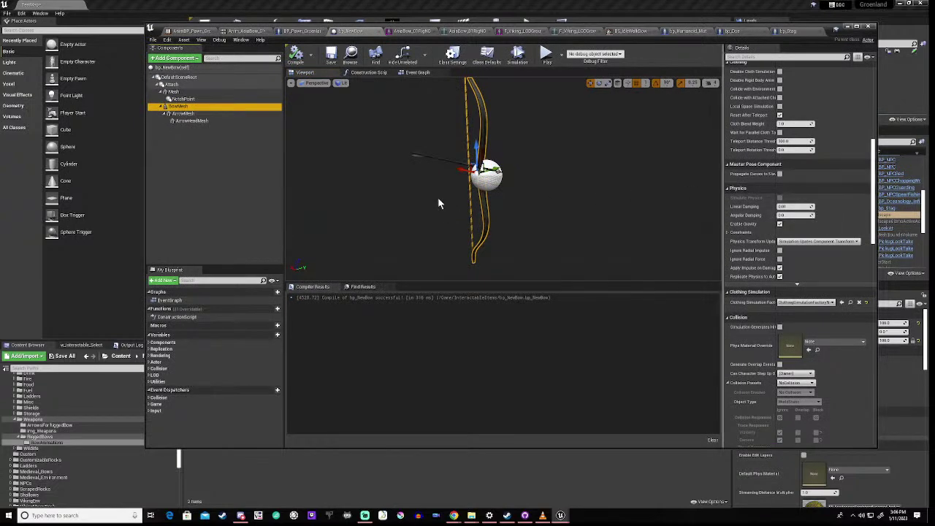
- In BP_Pawn_Groenland's event graph, set the upper Play Animation node's animation to Anim_AsiaBow_01_DrawRelease_V2 and compile the blueprint
click(302, 30)
scroll(395, 219, up, 1)
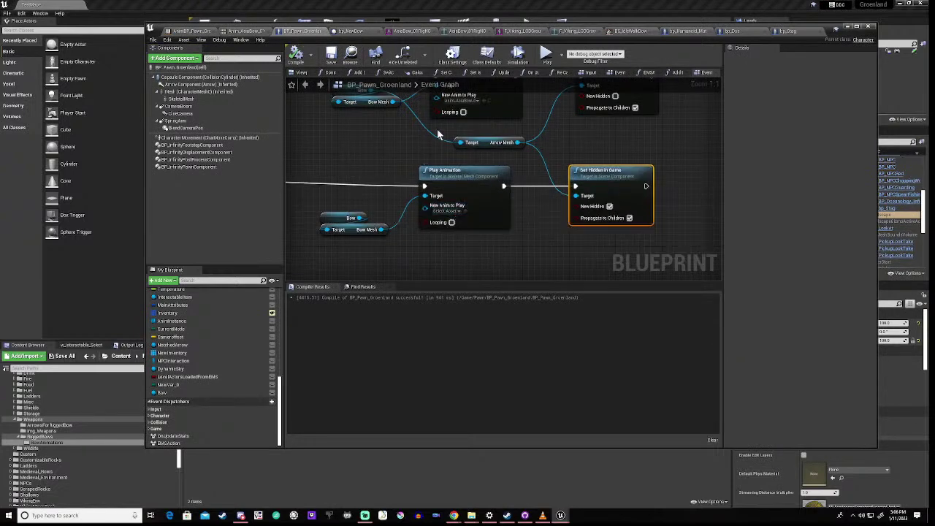
right_drag(440, 135, 458, 257)
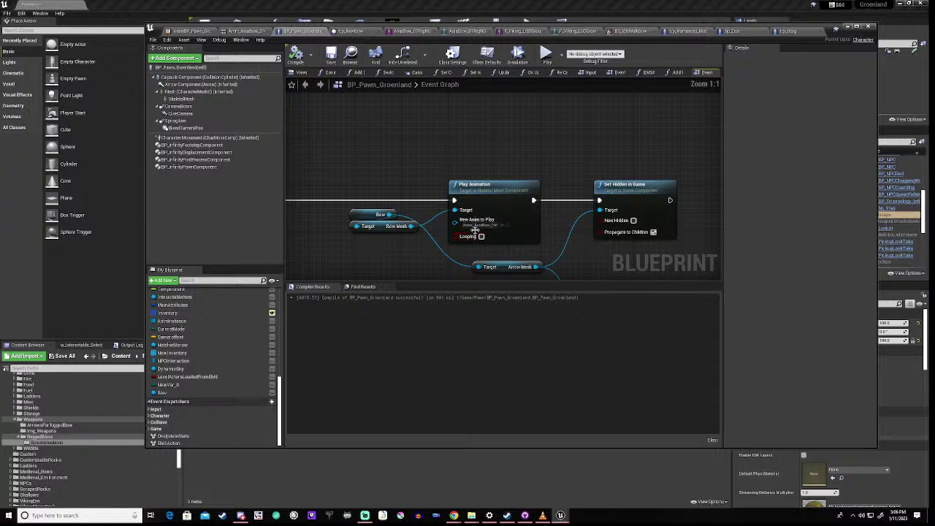
click(482, 226)
mouse_move(508, 288)
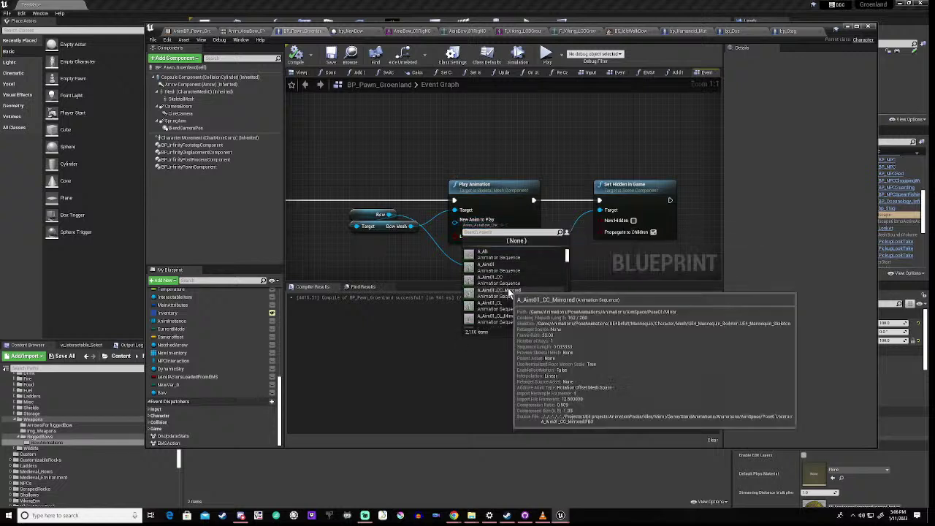
text(axe)
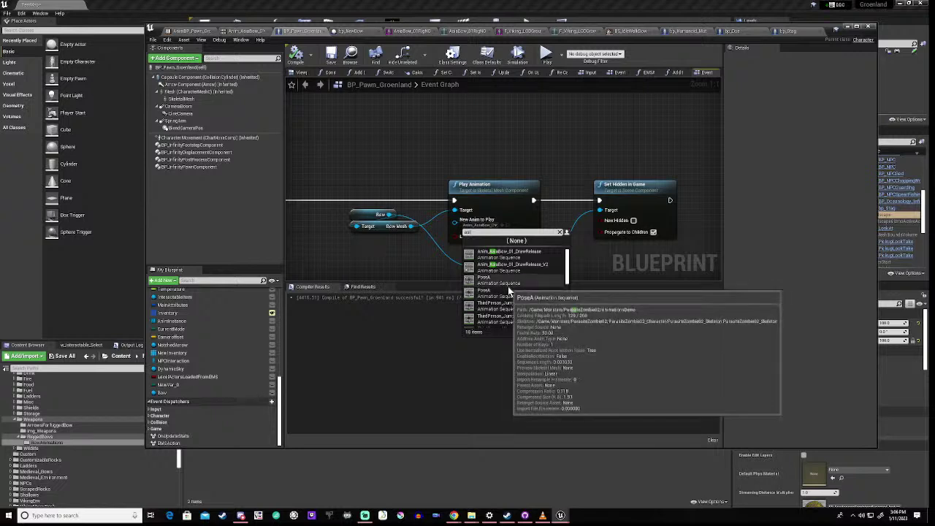
click(511, 263)
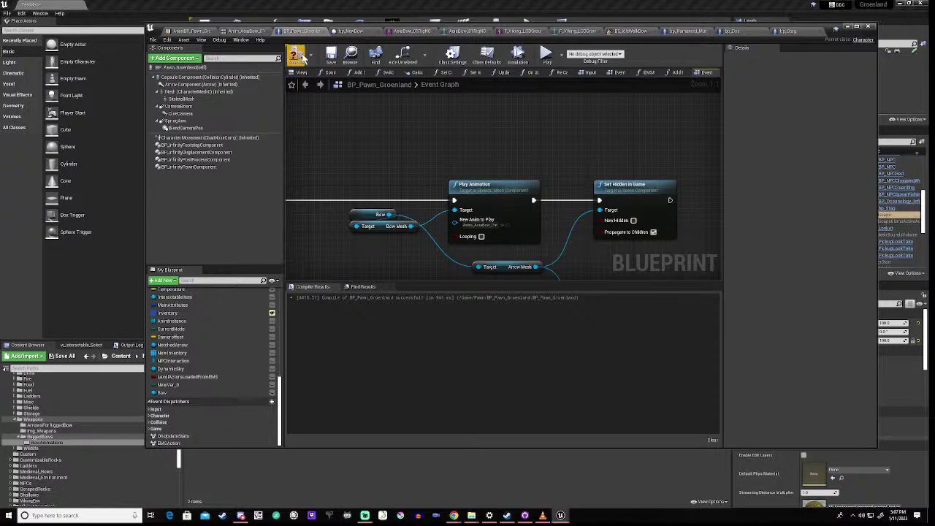
click(298, 57)
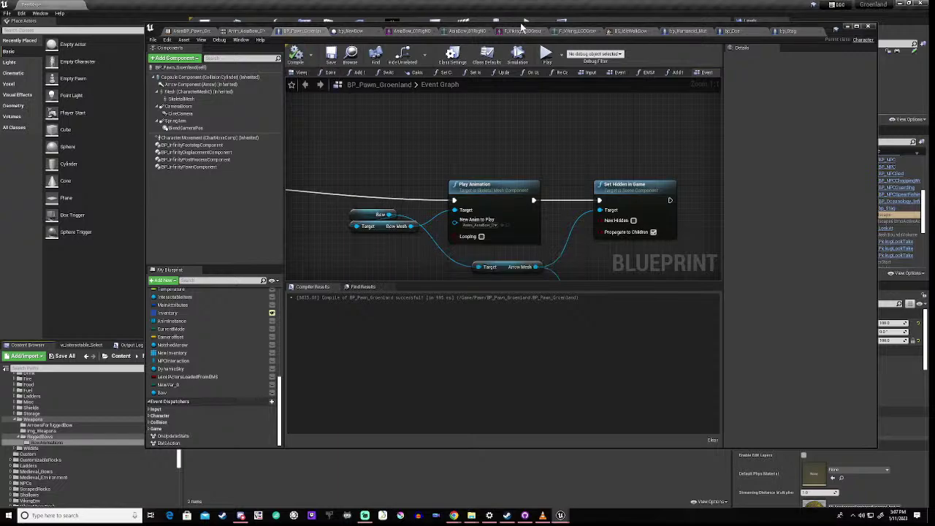
- Play-test the bow draw in the level, and examine the reported Blueprint runtime errors in the message log
drag(520, 26, 507, 349)
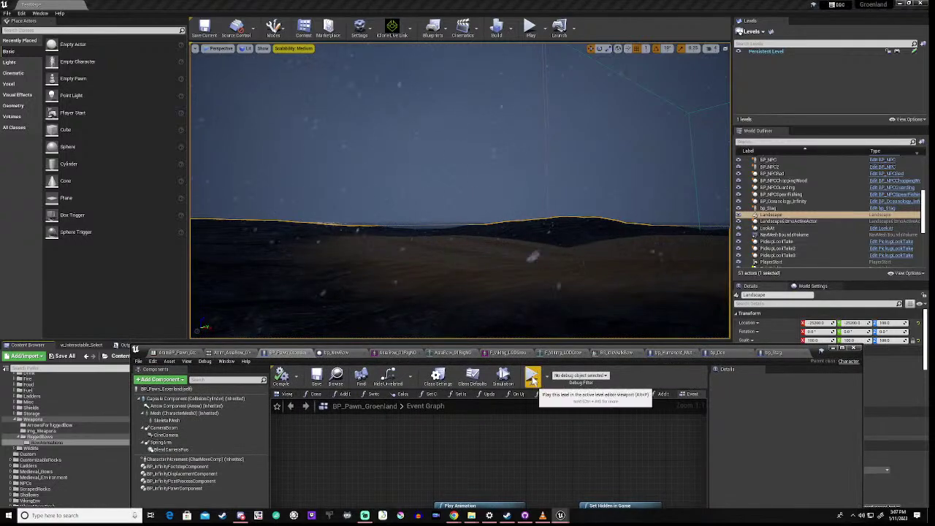
click(532, 376)
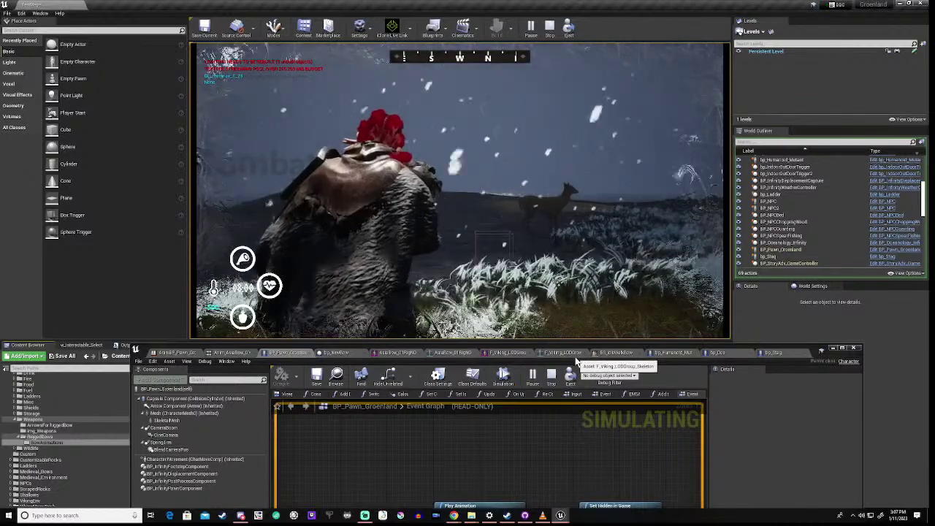
middle_click(539, 356)
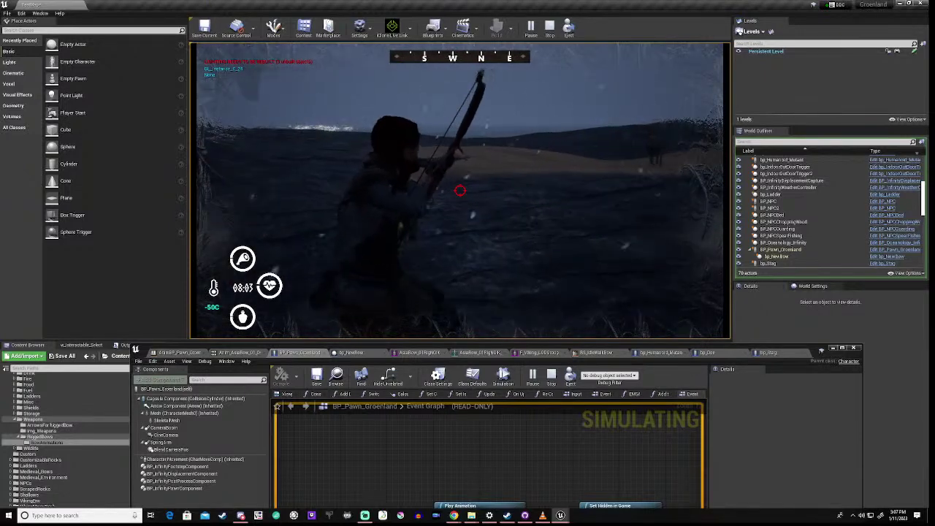
key(Escape)
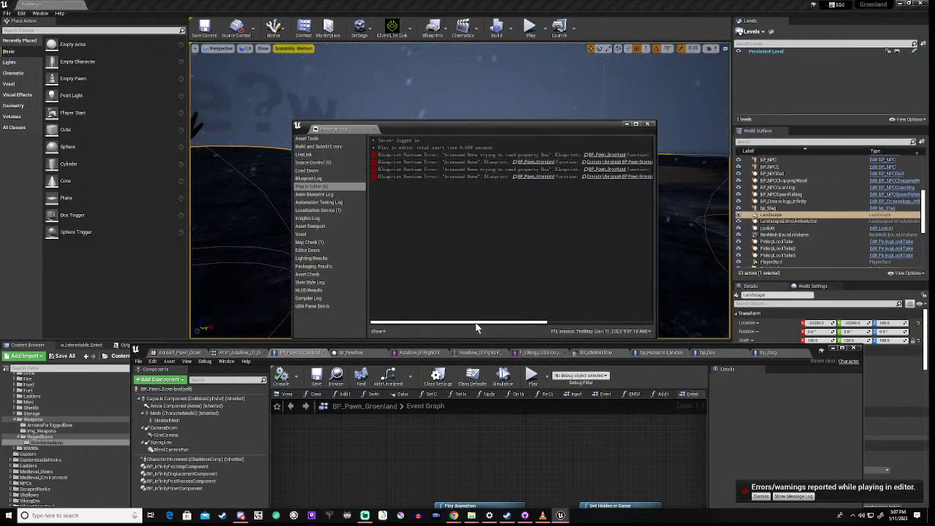
drag(479, 322, 625, 325)
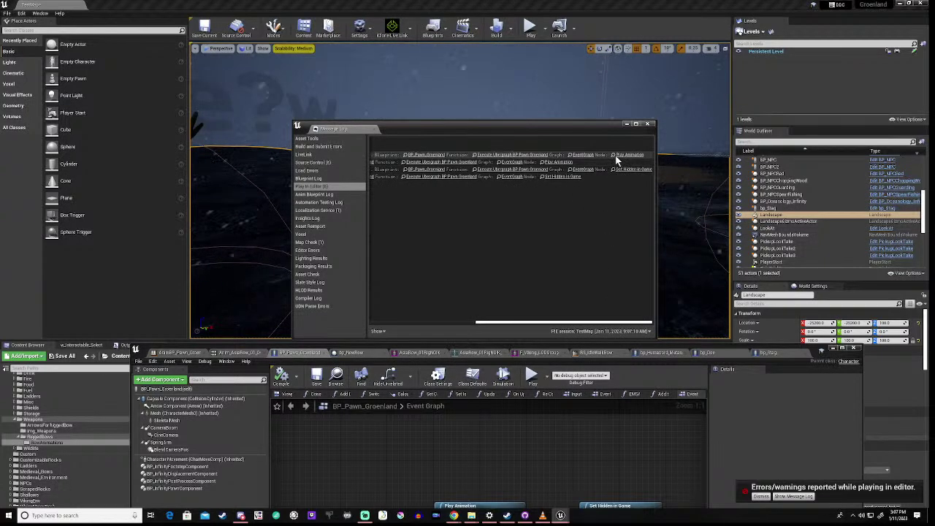
click(647, 126)
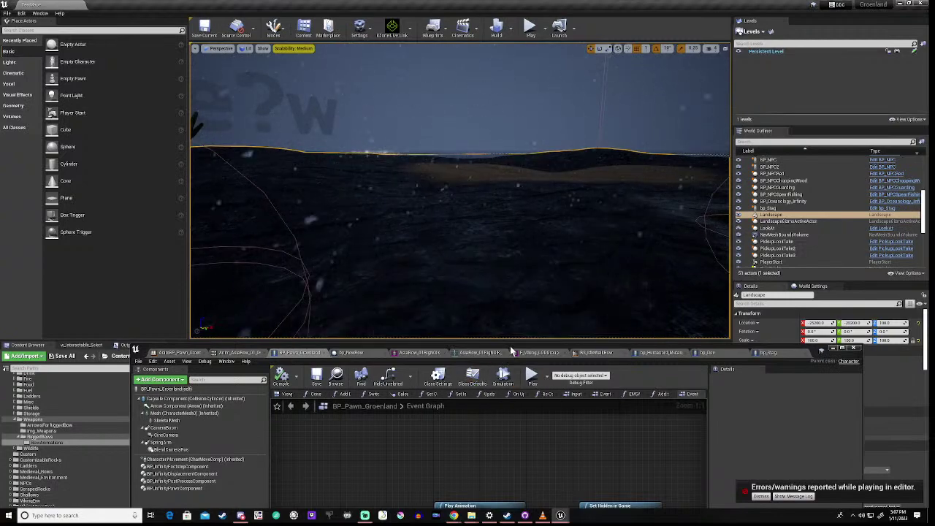
- Move the lower Play Animation node out of the execution row and connect Bow Mesh to the lower Set Hidden in Game node's target
drag(511, 352, 535, 160)
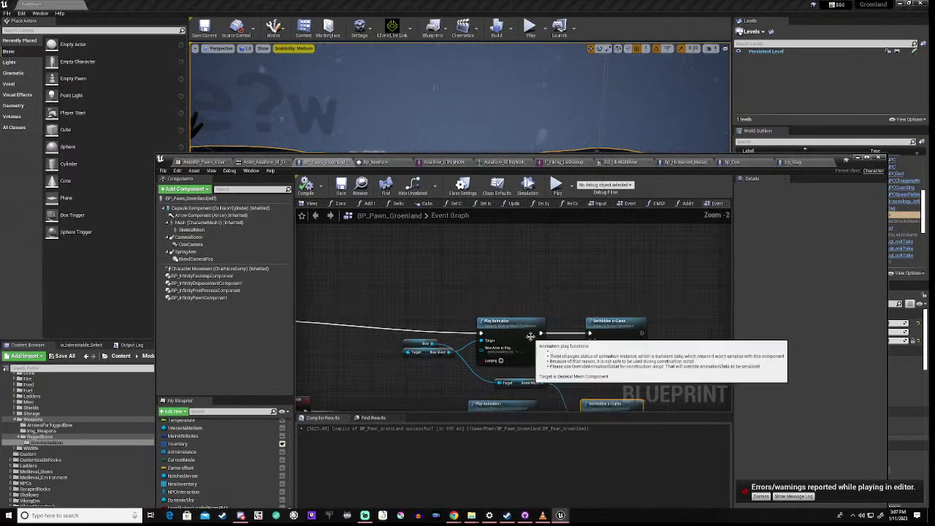
scroll(531, 336, down, 1)
right_drag(433, 378, 463, 292)
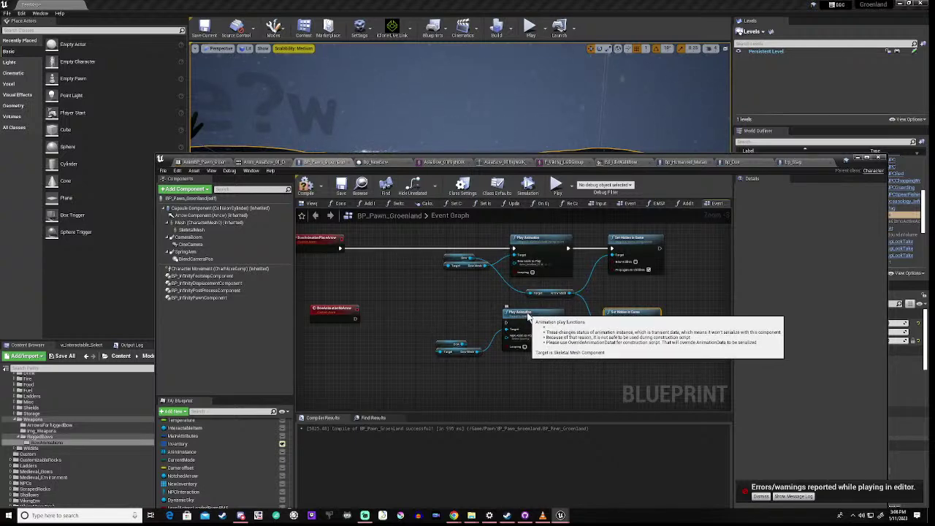
drag(523, 315, 522, 366)
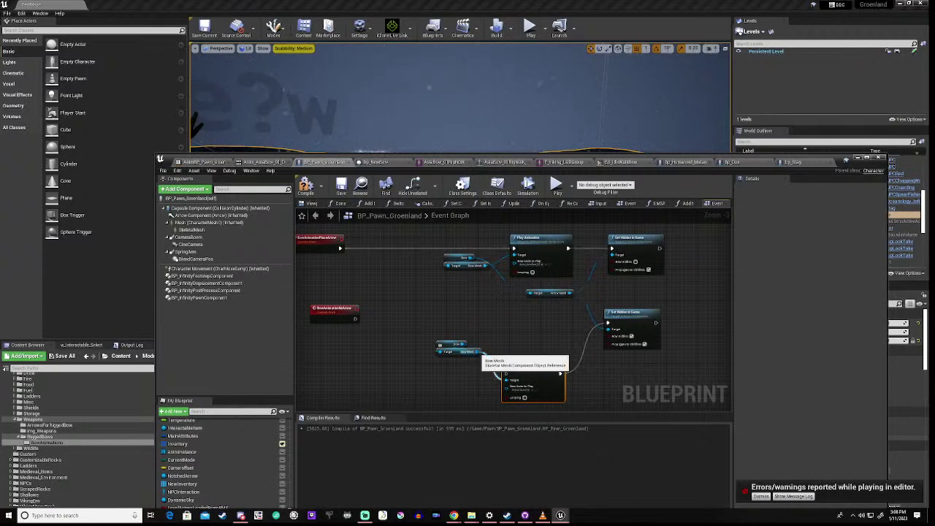
drag(477, 352, 608, 330)
click(457, 368)
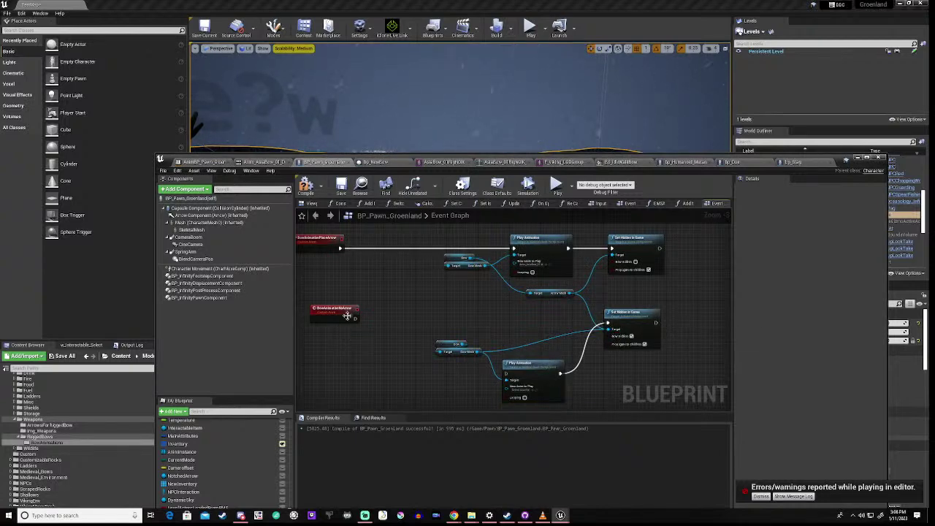
- Wire the BowAnimationNoArrow event directly into the lower Set Hidden in Game node, compile, and align the event with the one above
drag(356, 319, 607, 323)
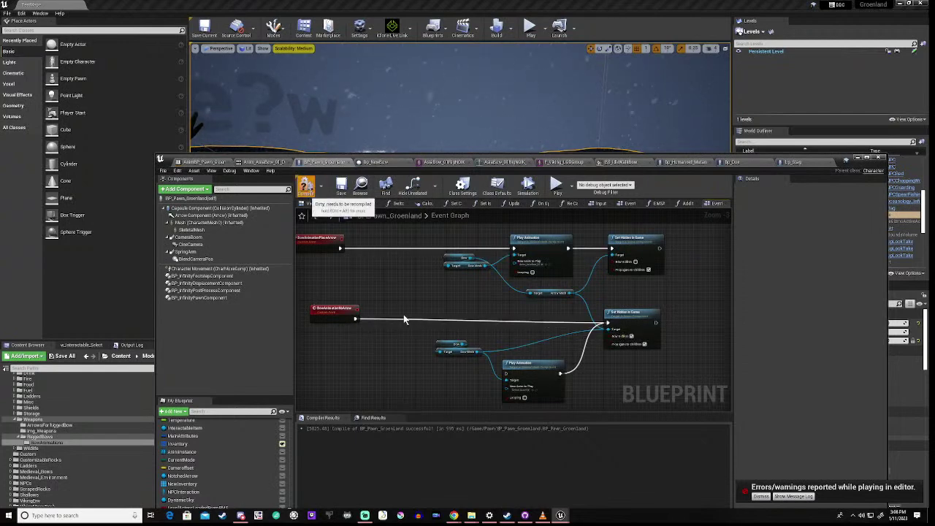
key(F7)
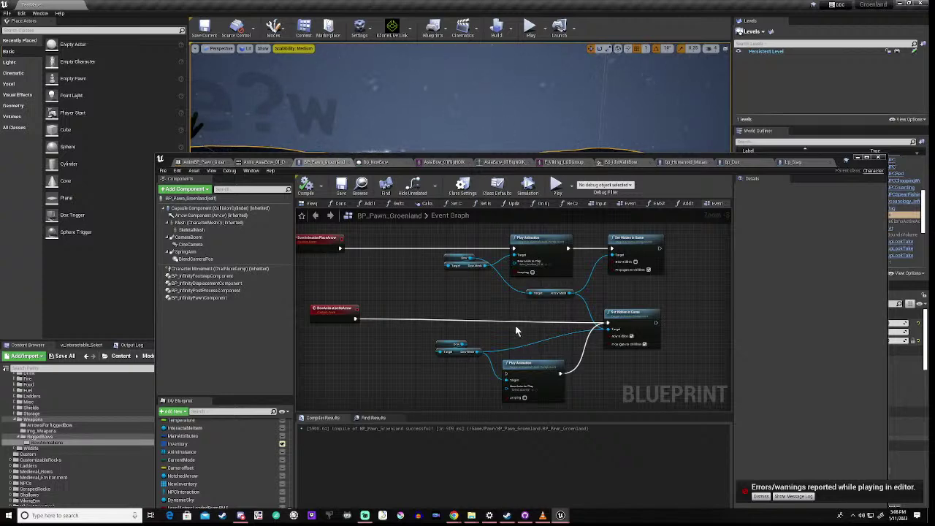
right_drag(515, 330, 547, 342)
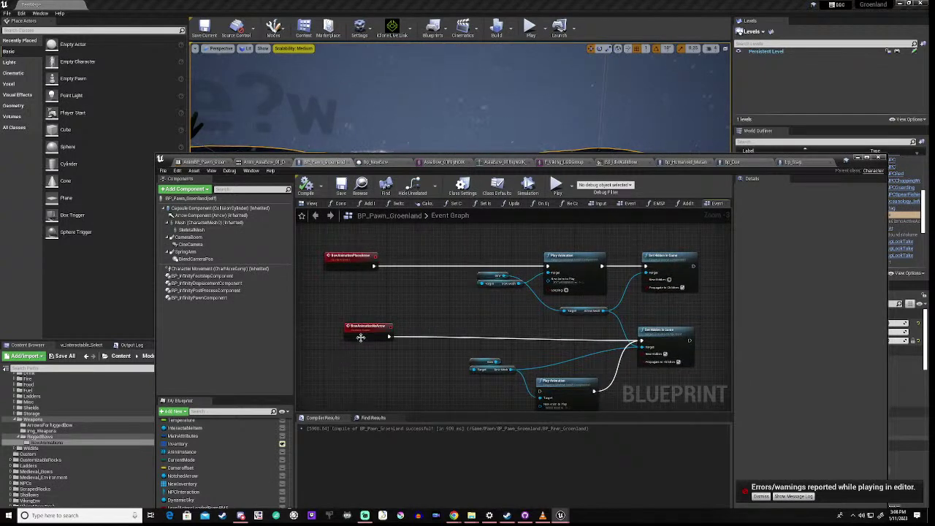
mouse_move(360, 337)
mouse_down()
mouse_move(344, 340)
mouse_move(346, 331)
mouse_up()
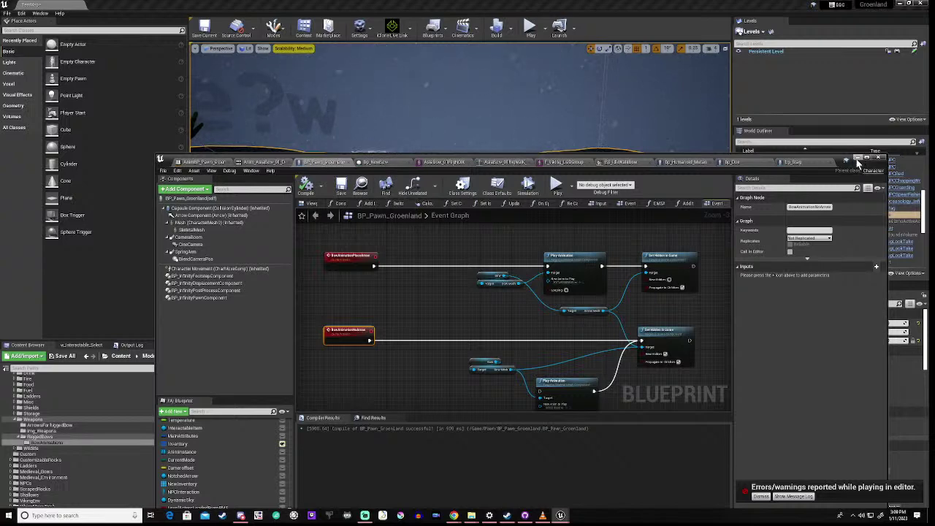
- Minimize the blueprint editor and force delete the Anim_AsiaBow_01_DrawRelease_V2 asset from the BowAnimations folder
click(857, 159)
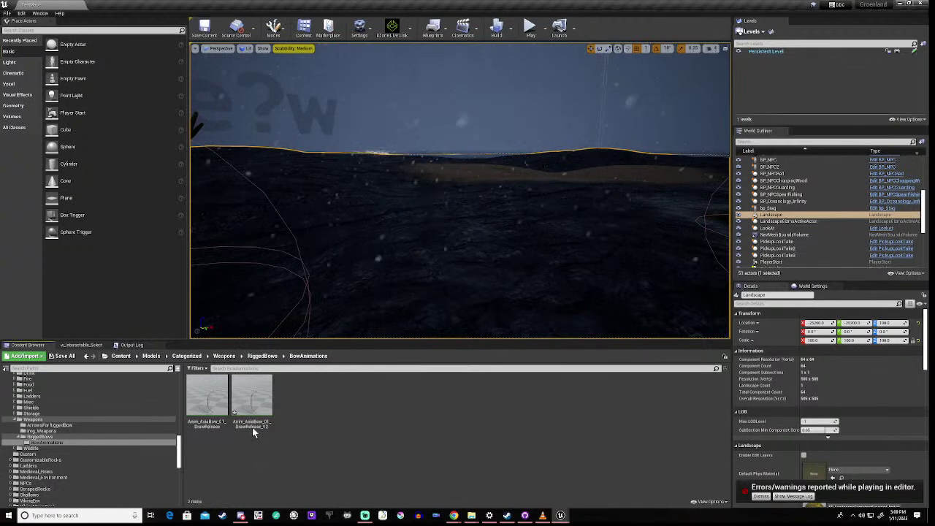
click(252, 406)
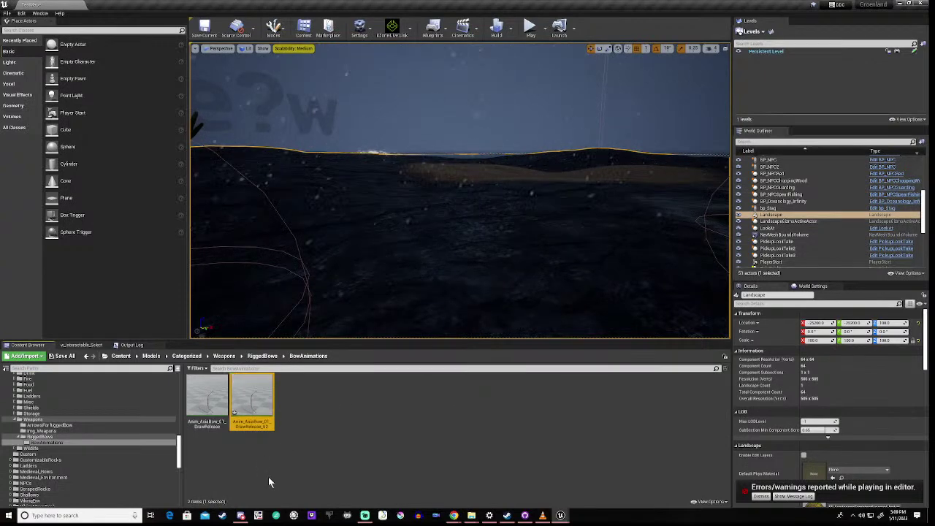
key(Delete)
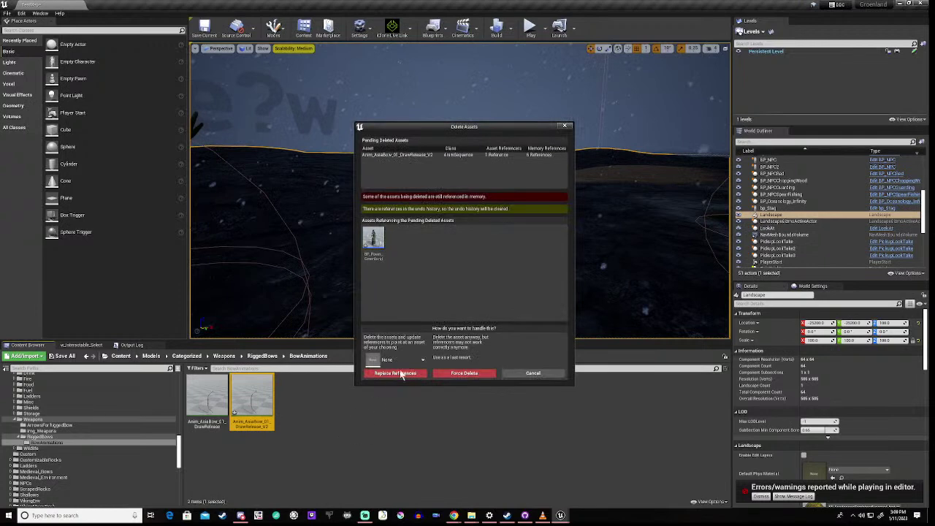
click(452, 375)
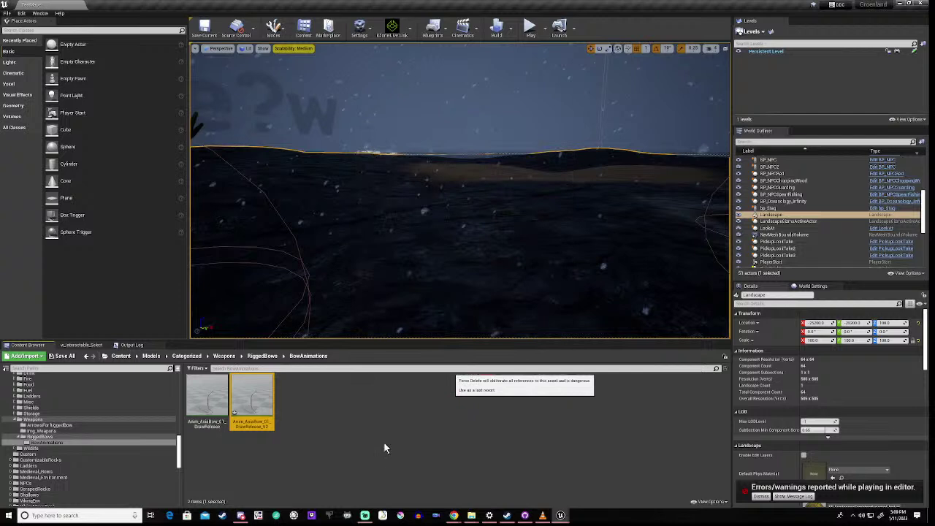
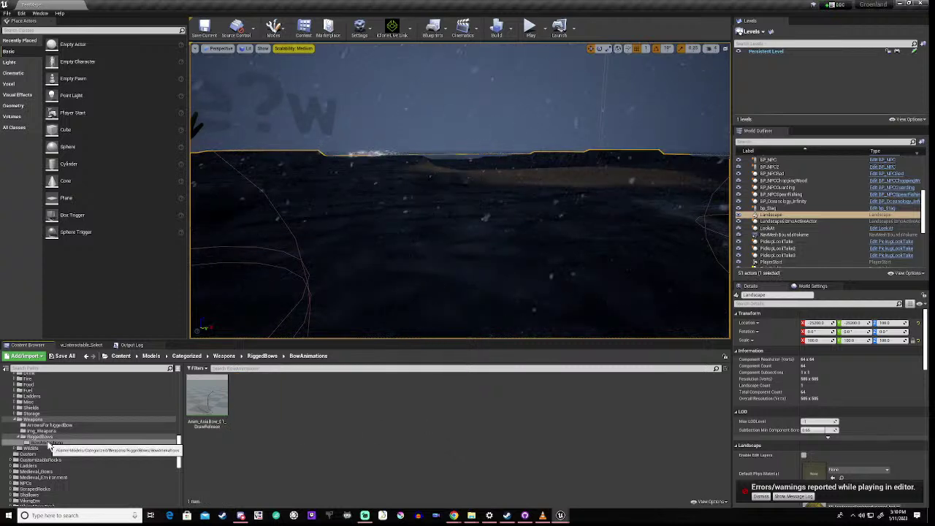
- Open the NewAnimData folder under Pawn/Animation to browse the character's aiming animations
scroll(52, 440, down, 3)
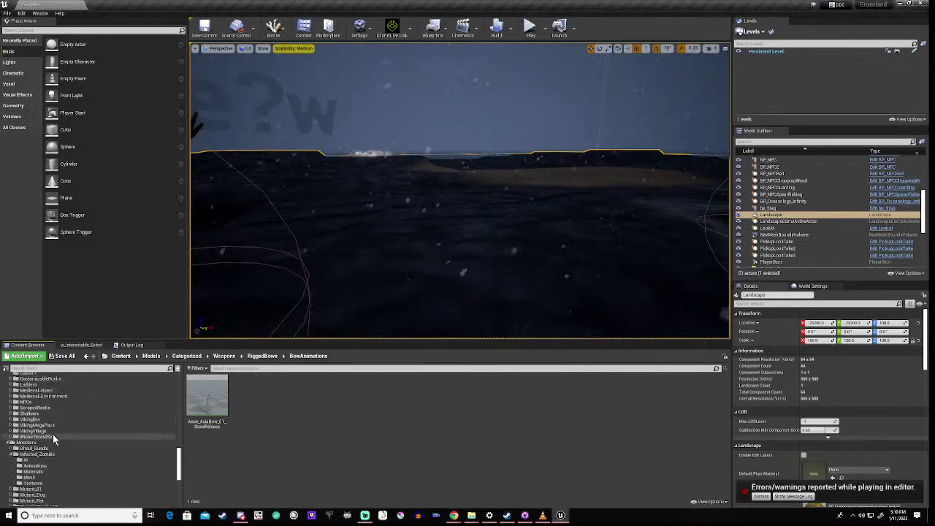
scroll(53, 435, down, 2)
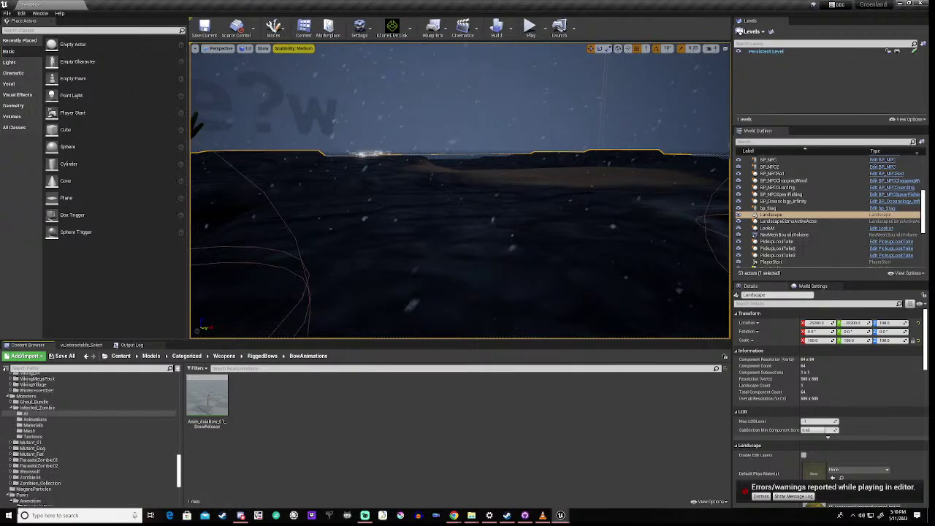
scroll(111, 379, down, 4)
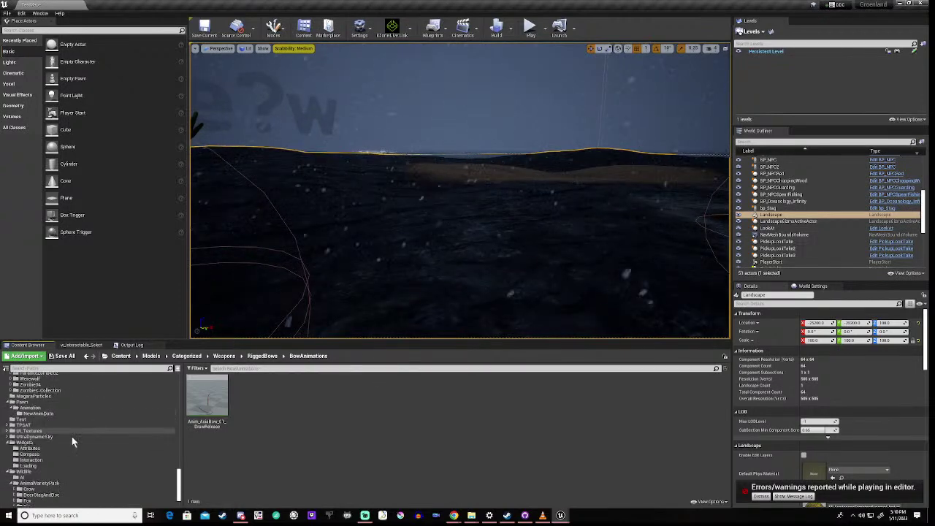
click(31, 414)
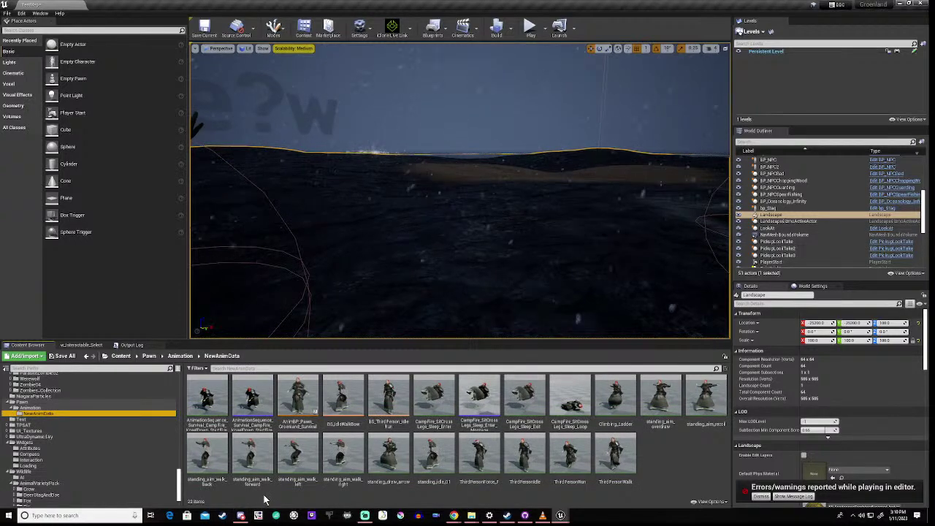
mouse_move(257, 469)
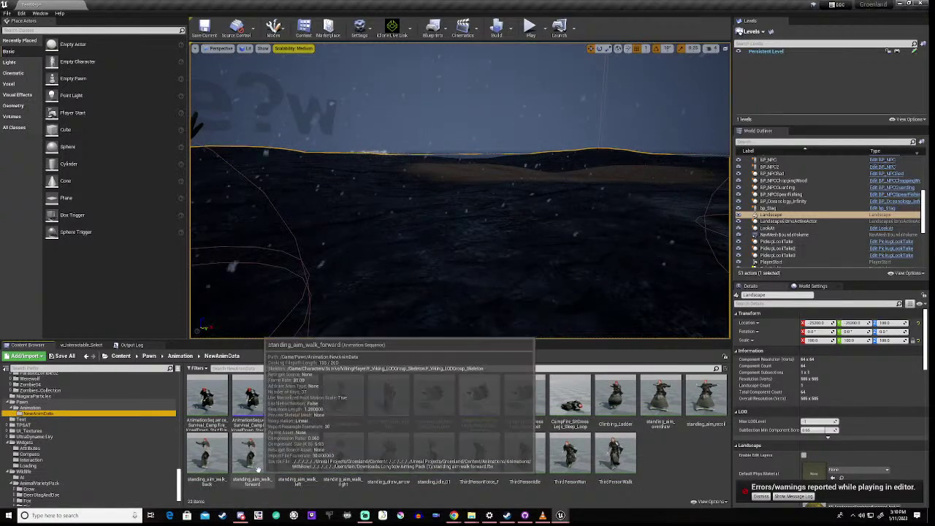
- Duplicate the standing_aim_walk_forward animation in NewAnimData and name the copy standing_aim_walk_forward_V2
right_click(249, 457)
key(Escape)
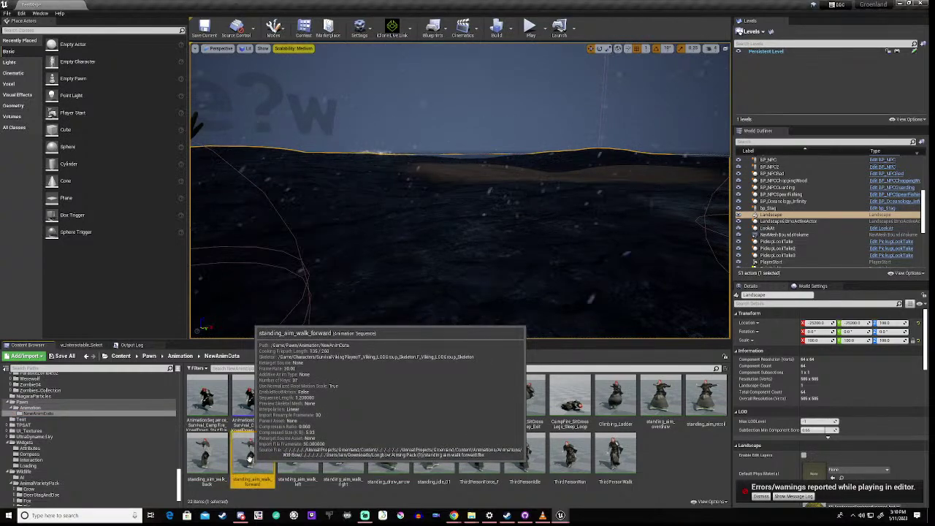
right_click(251, 459)
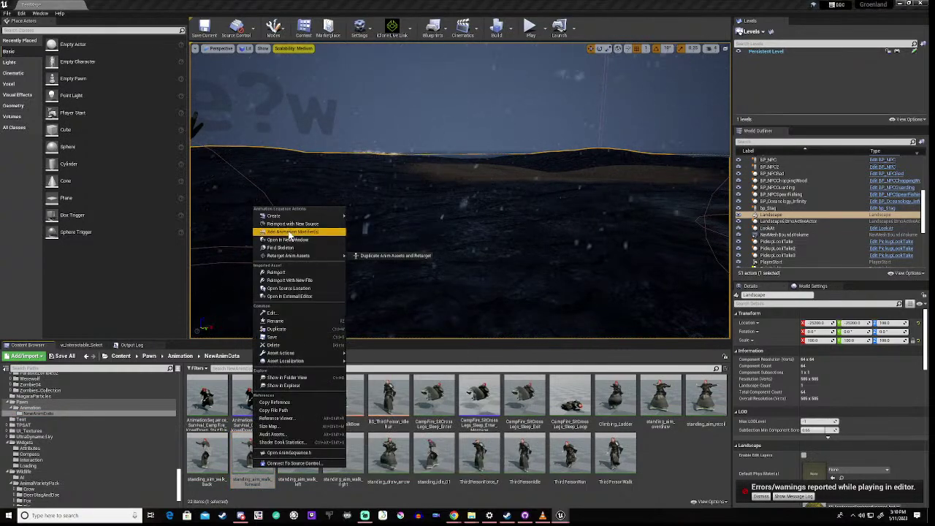
click(285, 329)
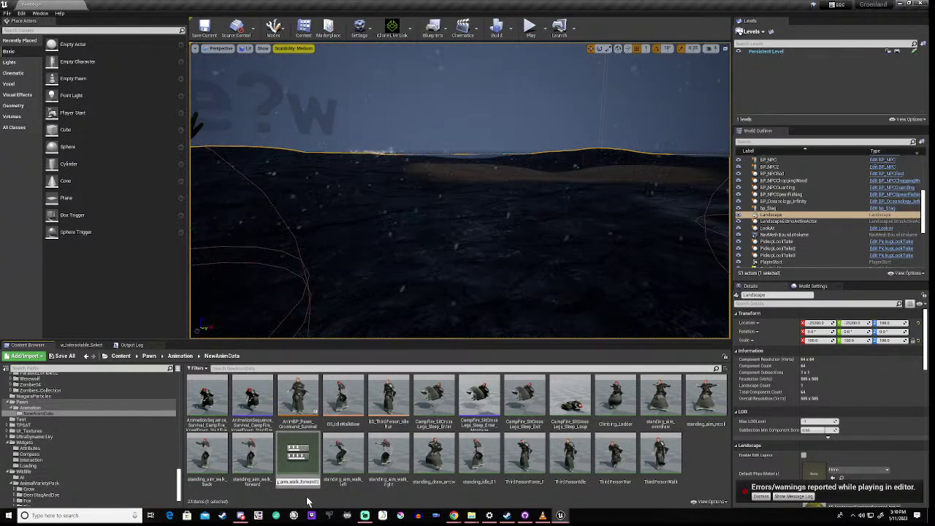
key(End)
key(BackSpace)
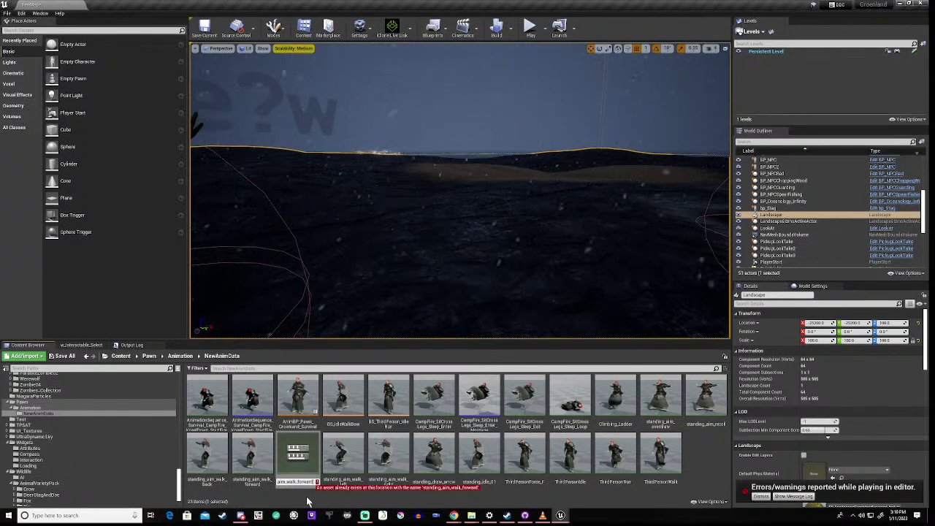
text(_V2)
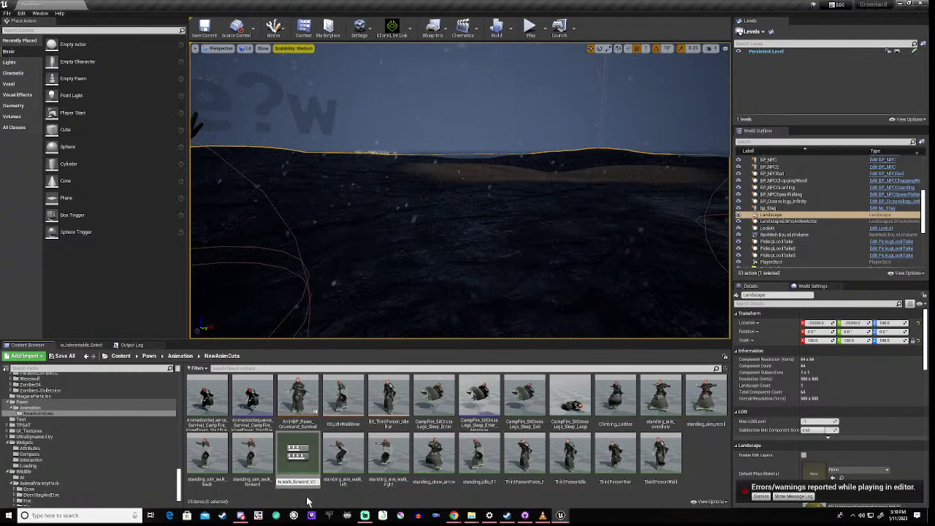
key(Return)
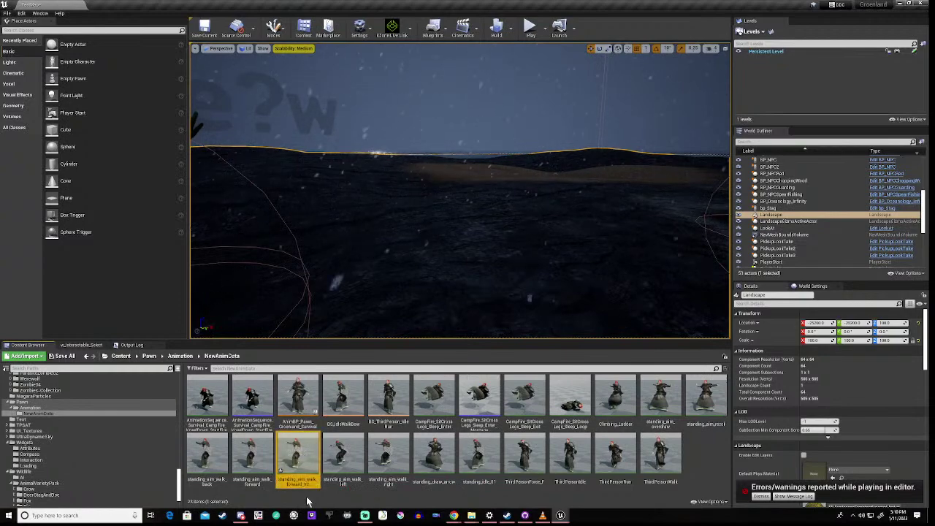
- Open standing_aim_walk_forward_V2 in the animation editor, pause its playback and set the timeline to frame 0
double_click(298, 453)
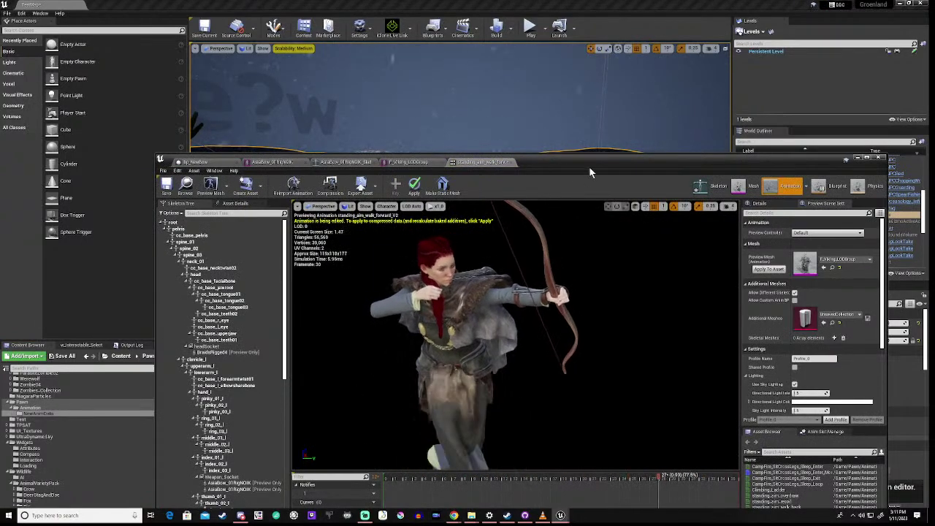
drag(593, 162, 594, 41)
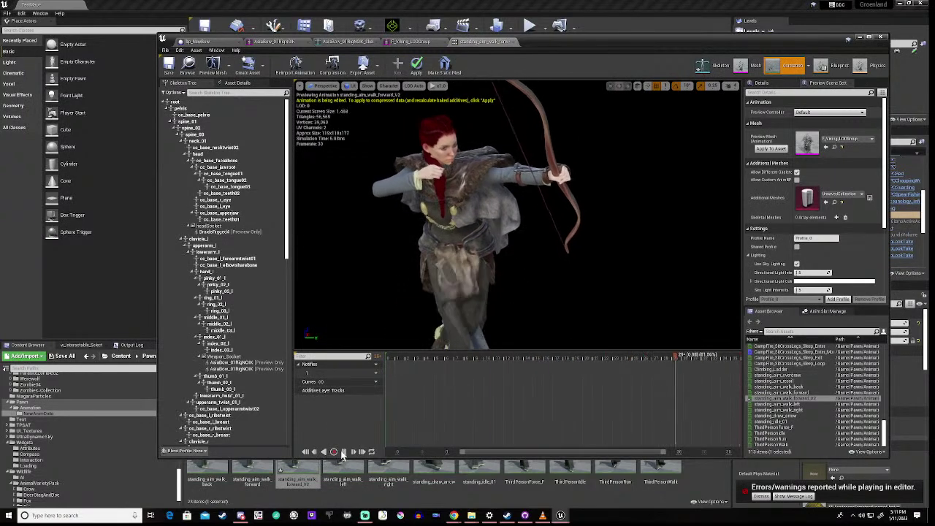
click(343, 452)
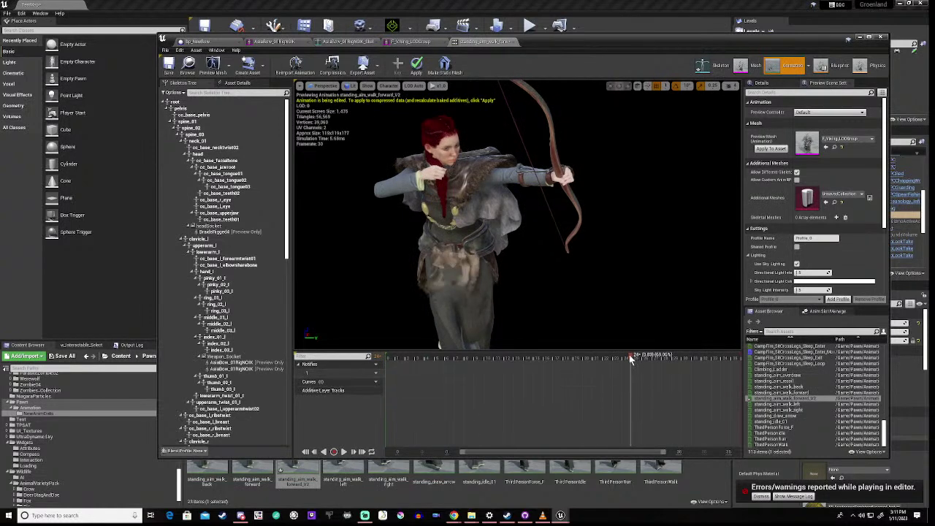
drag(632, 358, 388, 358)
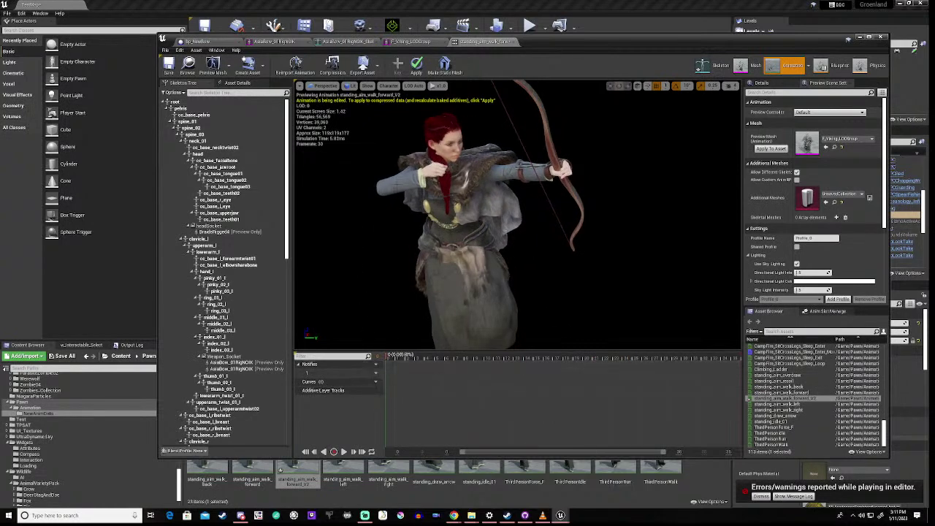
- Select the lowerarm_r bone and adjust its position on the right arm with the translate gizmo
click(388, 184)
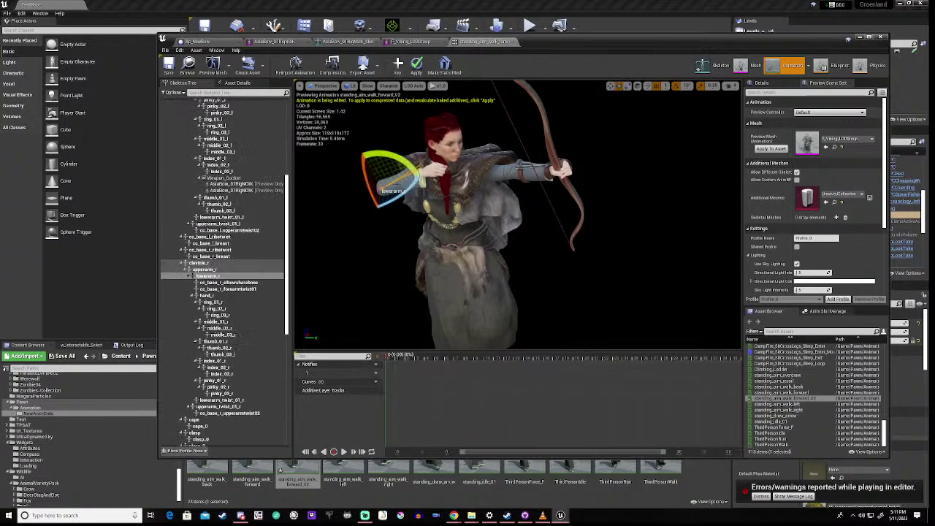
drag(373, 245, 274, 250)
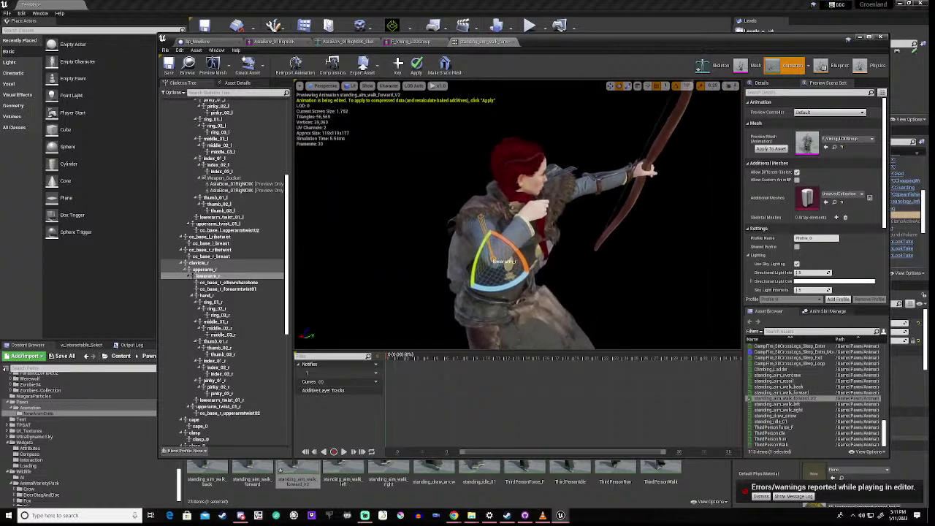
key(w)
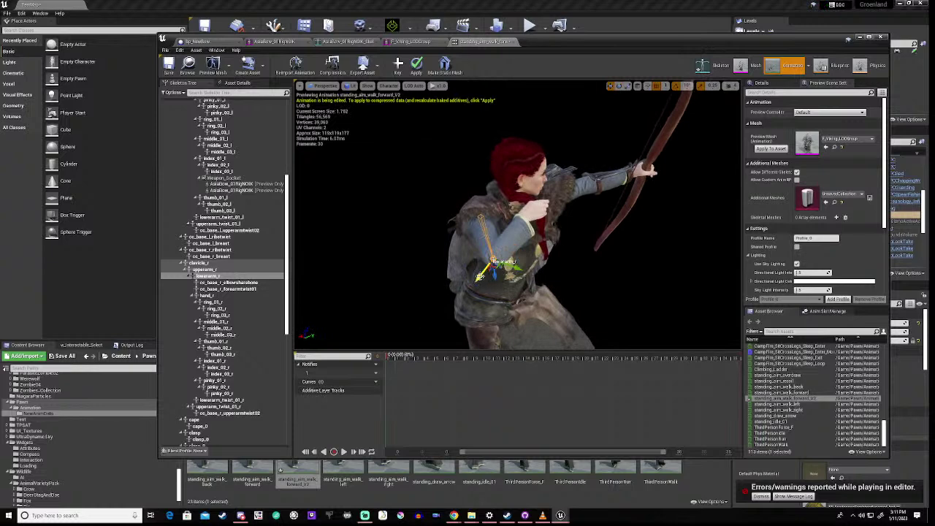
mouse_move(477, 279)
mouse_down()
mouse_move(463, 300)
mouse_move(492, 275)
mouse_up()
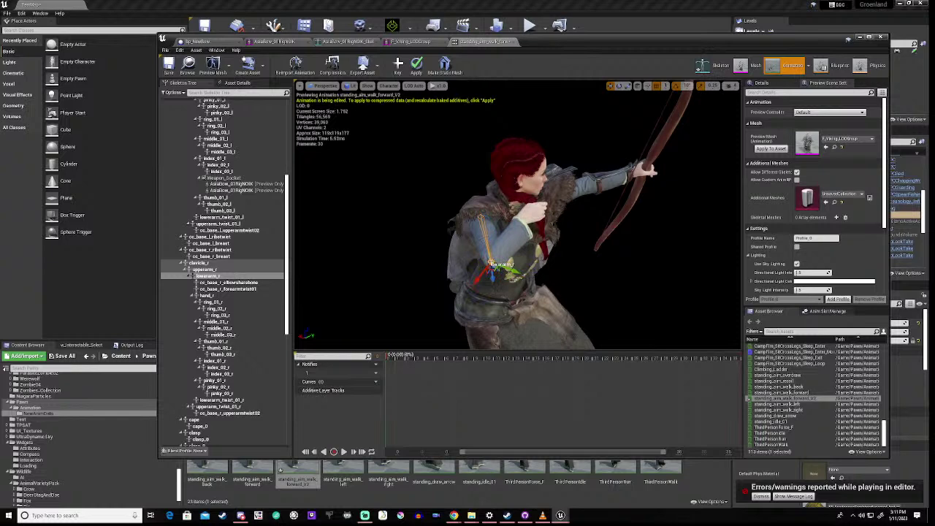
drag(491, 276, 443, 259)
- Rotate the upperarm_r bone to swing the right elbow back and lower the drawing hand
click(478, 222)
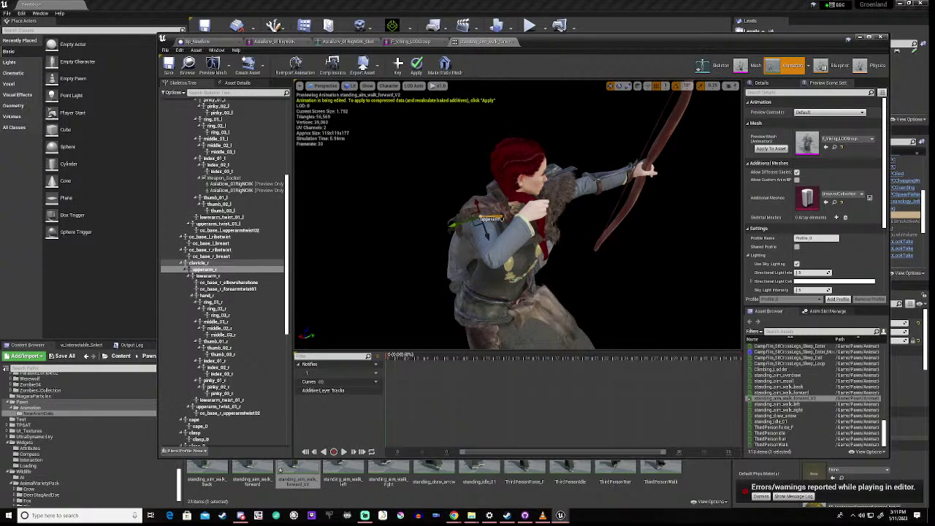
key(e)
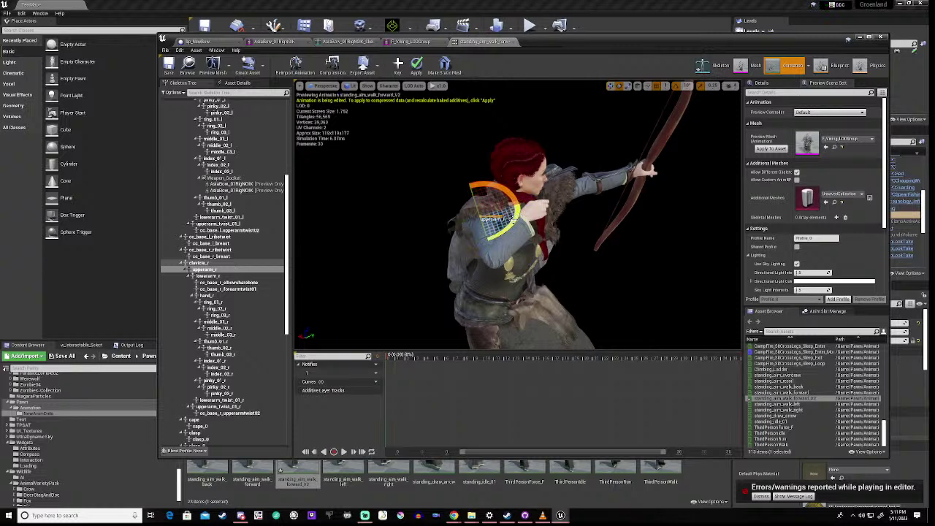
mouse_move(513, 218)
mouse_down()
mouse_move(509, 234)
mouse_move(512, 220)
mouse_up()
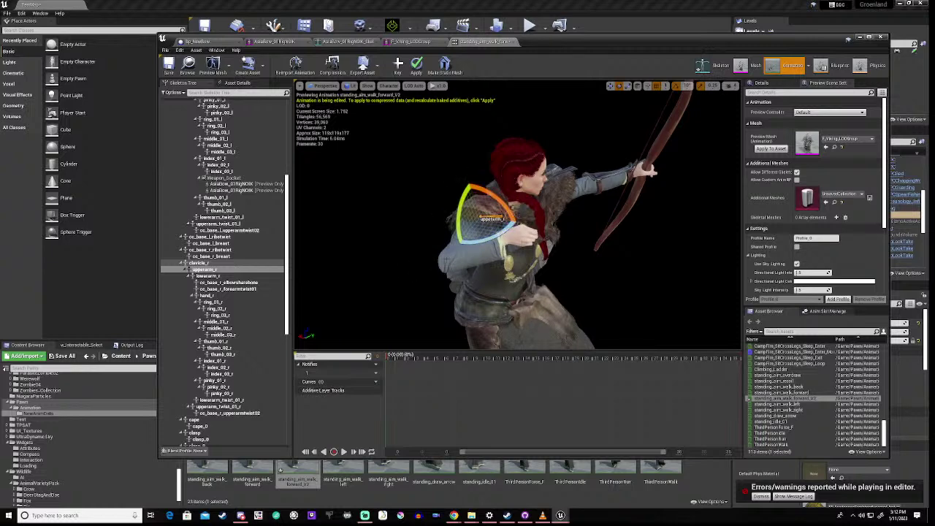
- Rotate the lowerarm_r bone to raise the drawing hand back up toward the chin
click(446, 262)
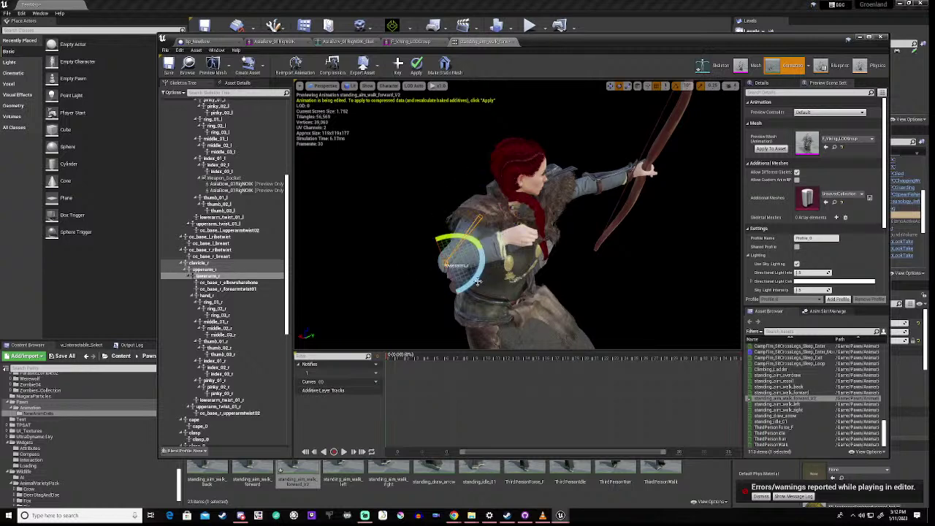
drag(472, 281, 473, 290)
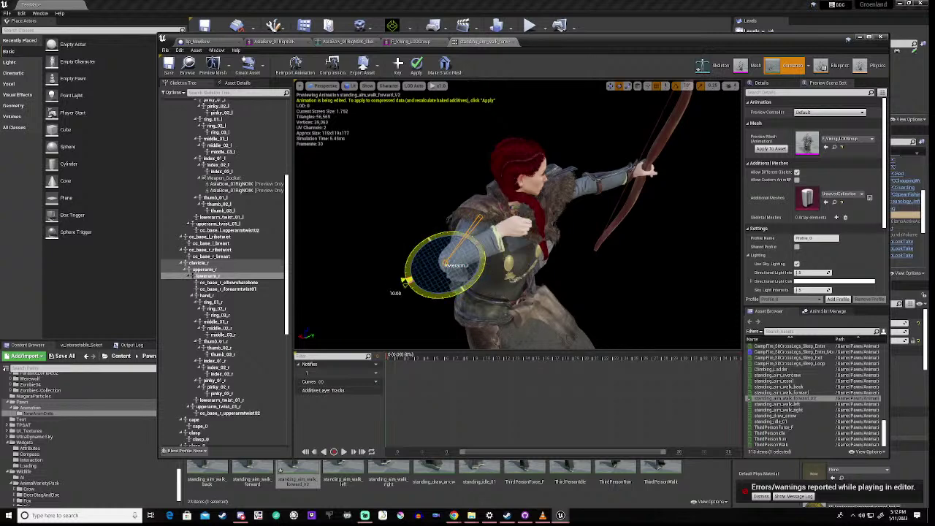
drag(473, 290, 474, 298)
- Play back the adjusted arm pose from a closer view, save the V2 animation and put its editor window away
mouse_move(538, 285)
mouse_down()
mouse_move(541, 321)
mouse_move(526, 259)
mouse_move(555, 281)
mouse_up()
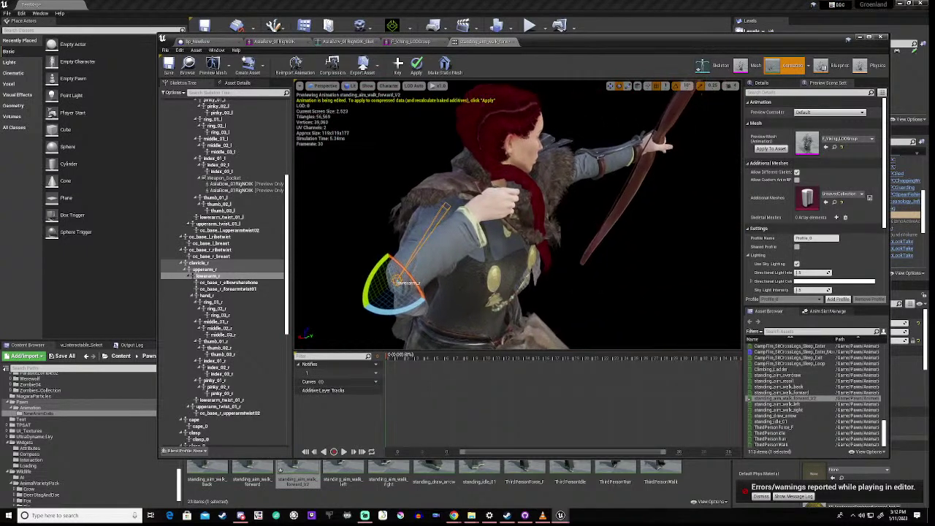
click(344, 453)
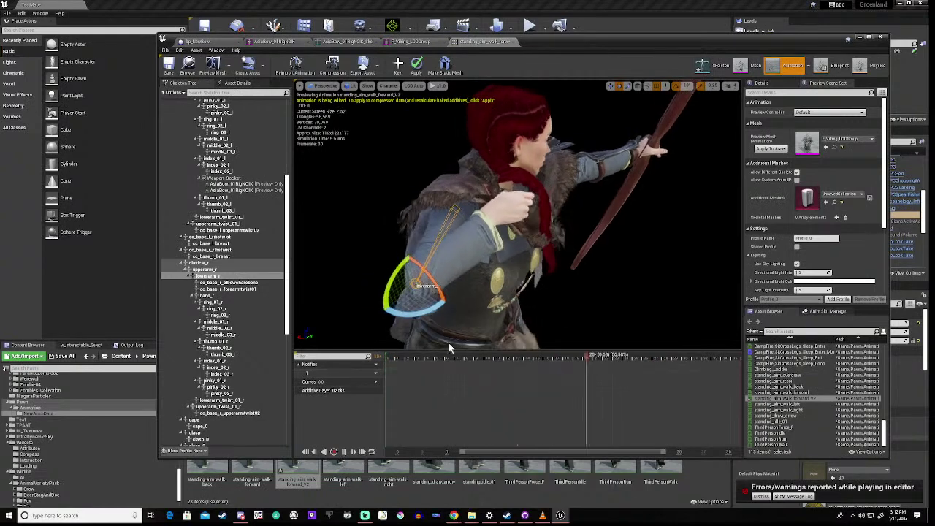
click(169, 68)
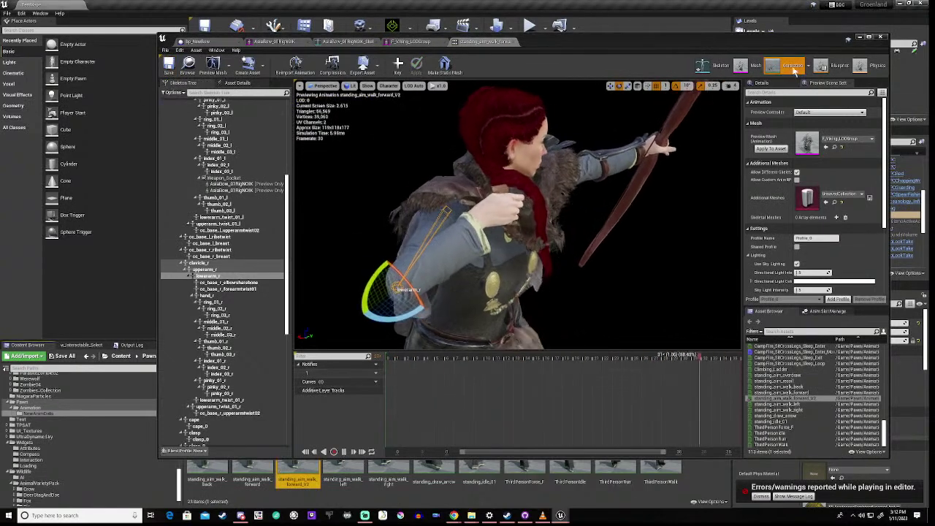
click(847, 40)
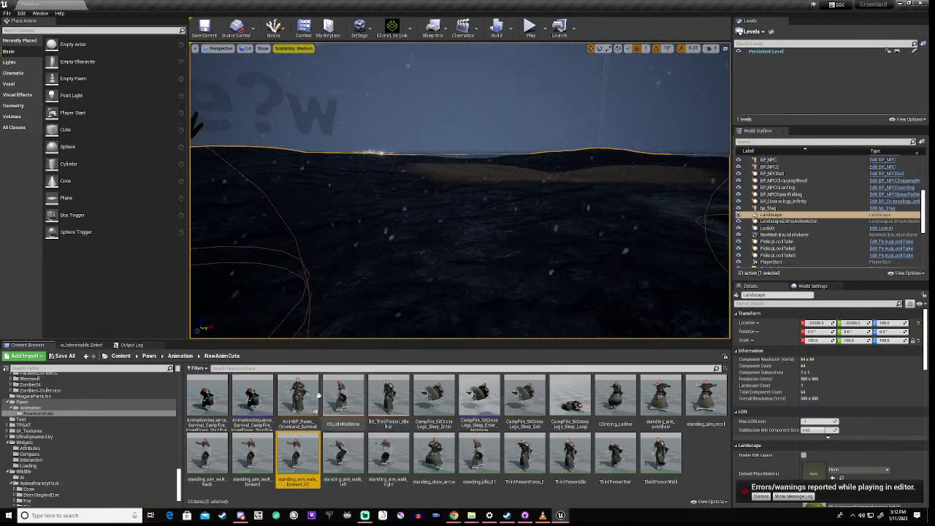
- Open the BS_IdleWalkBow blend space and try to assign standing_aim_walk_forward_V2 from the asset browser to the sample at direction 0, speed 100
click(343, 395)
double_click(344, 395)
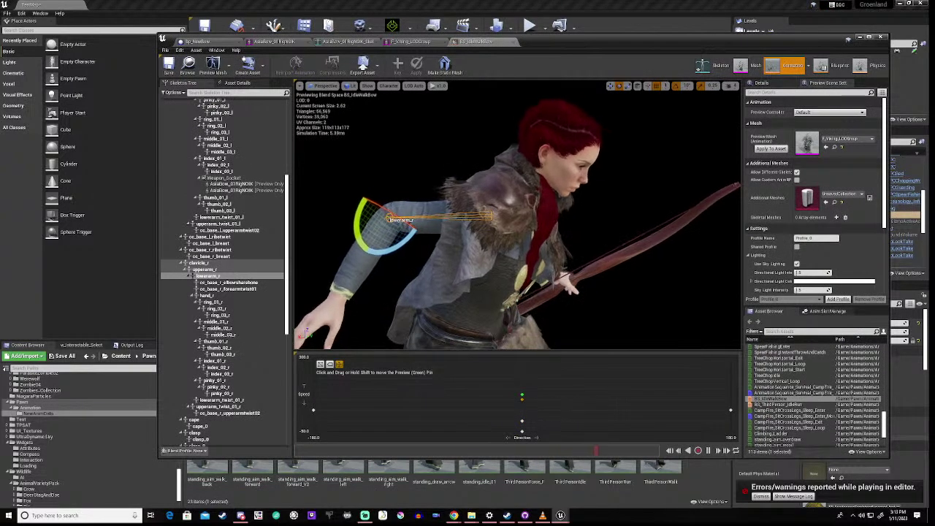
right_click(522, 403)
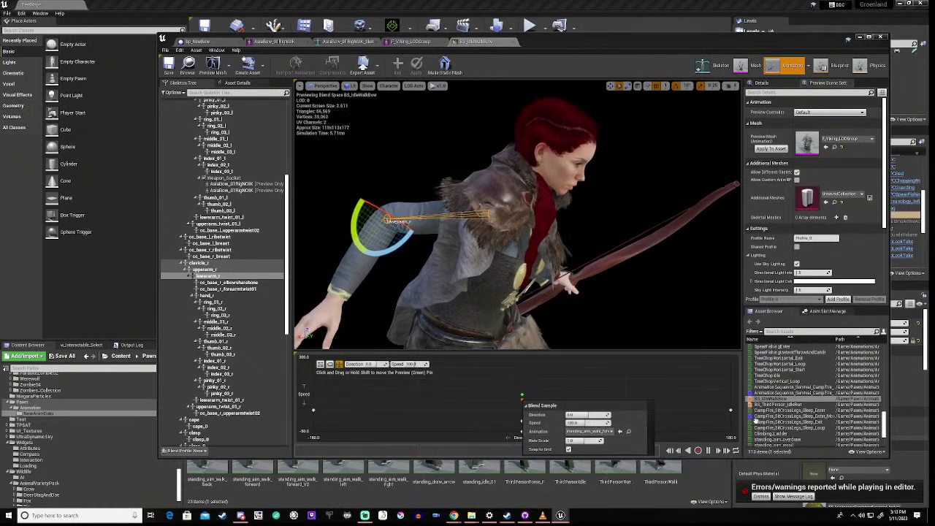
scroll(837, 403, down, 3)
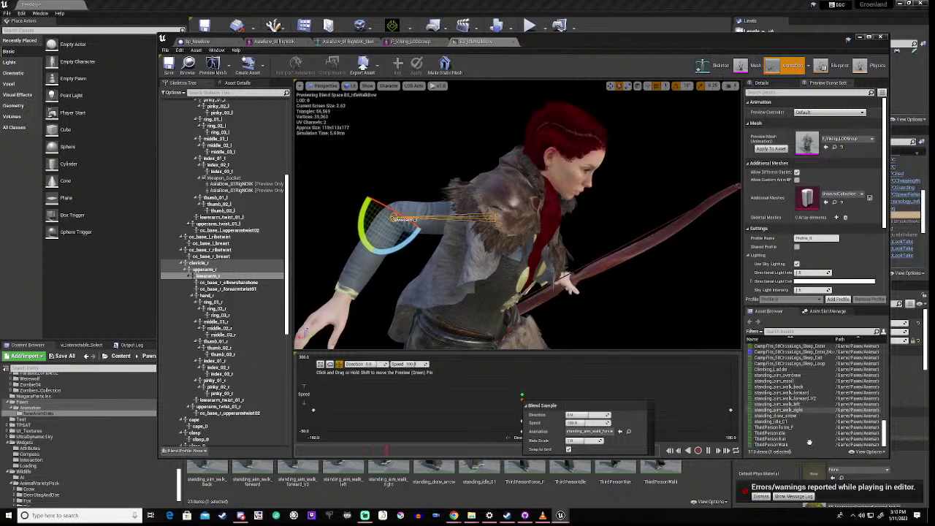
mouse_move(801, 399)
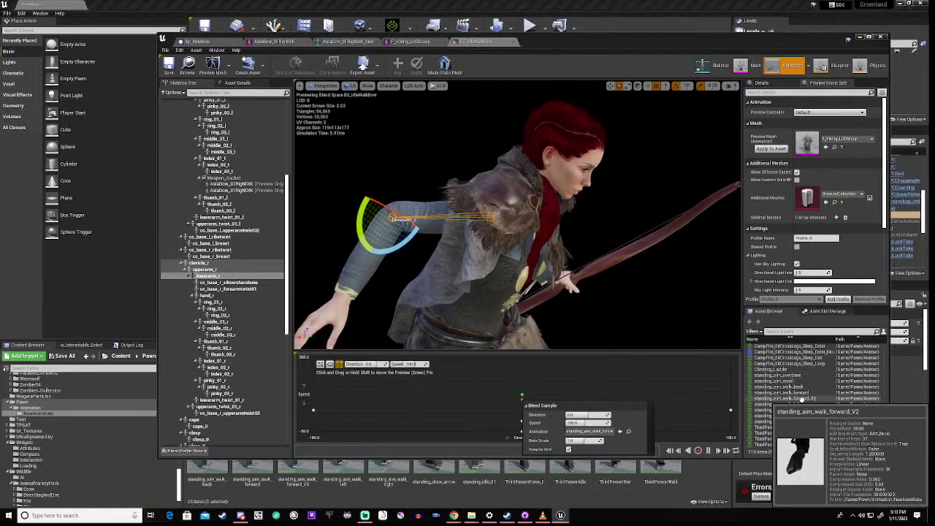
drag(801, 399, 731, 410)
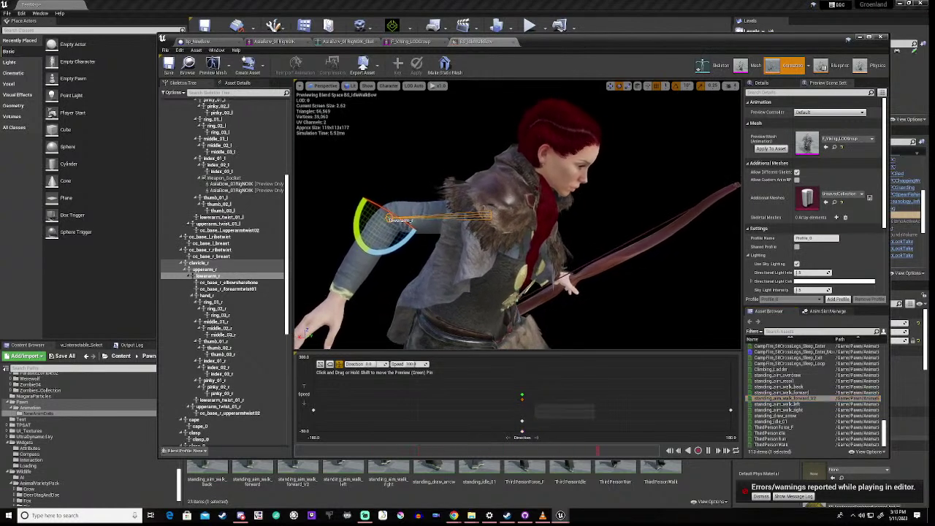
- Set the animation of the direction 0, speed 100 blend sample to standing_aim_walk_forward_V2 and save the blend space
click(521, 397)
click(592, 432)
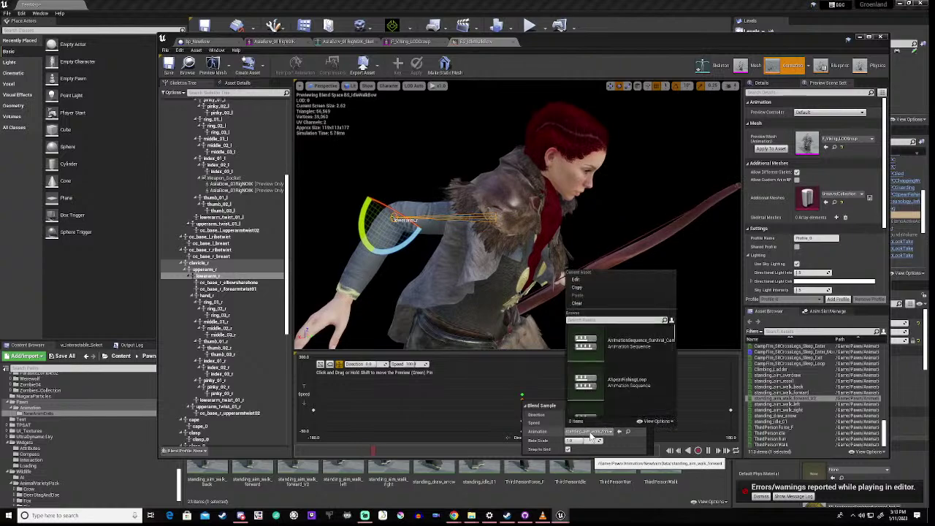
scroll(621, 391, down, 1)
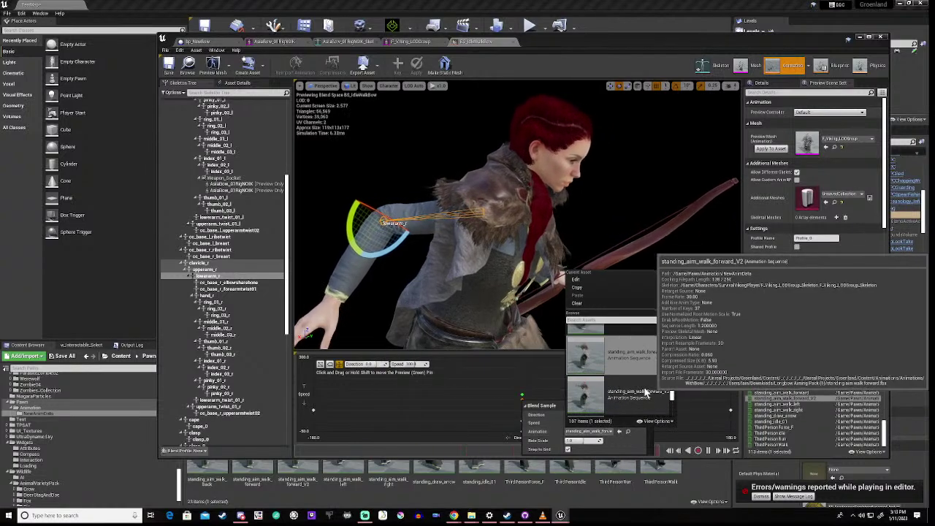
click(645, 392)
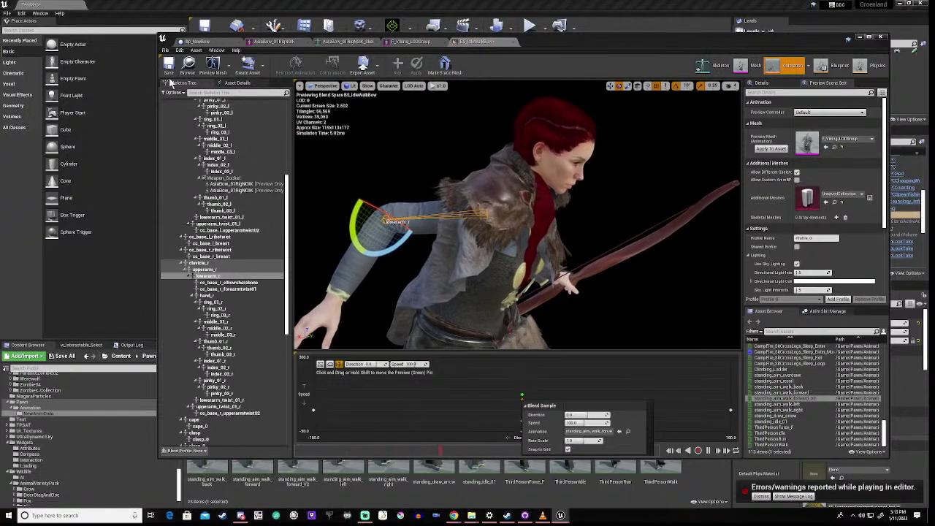
click(168, 66)
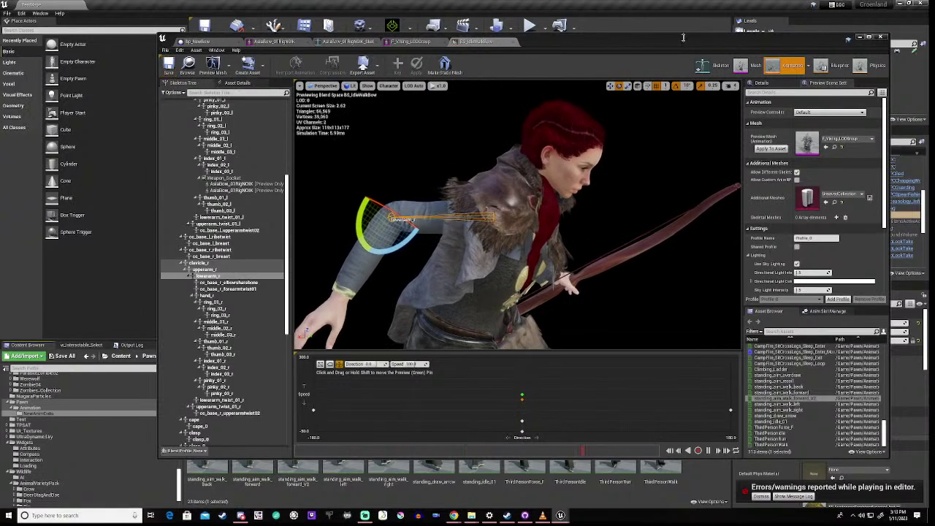
- Move the asset editor window clear of the level viewport and start a play session to test the bow aiming
drag(683, 37, 600, 269)
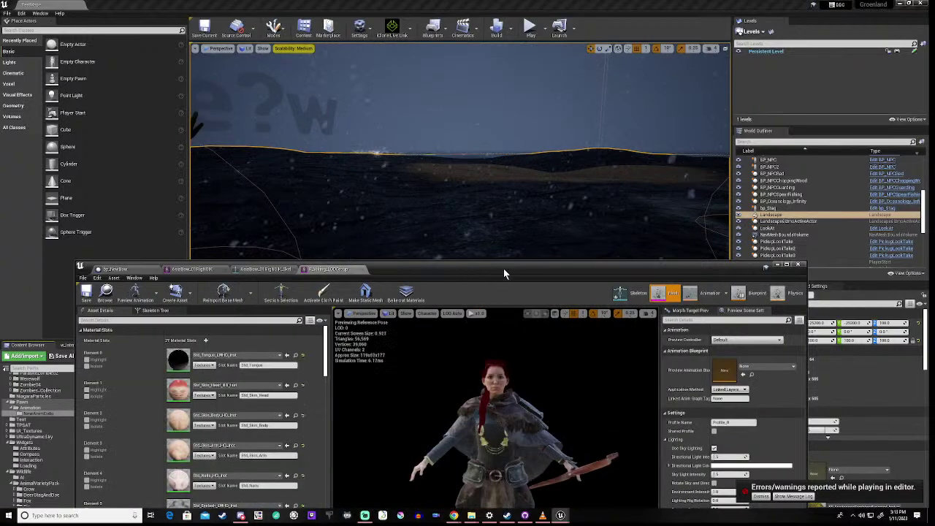
drag(505, 268, 511, 402)
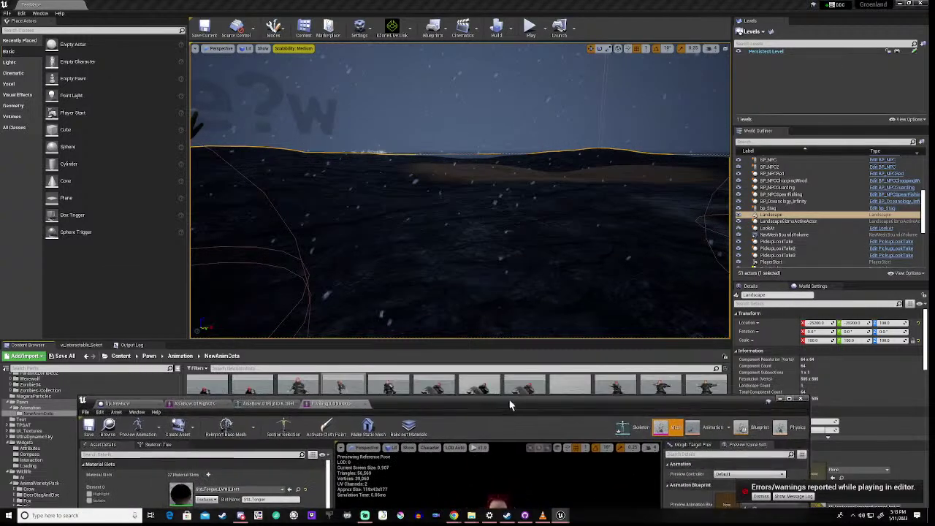
click(527, 30)
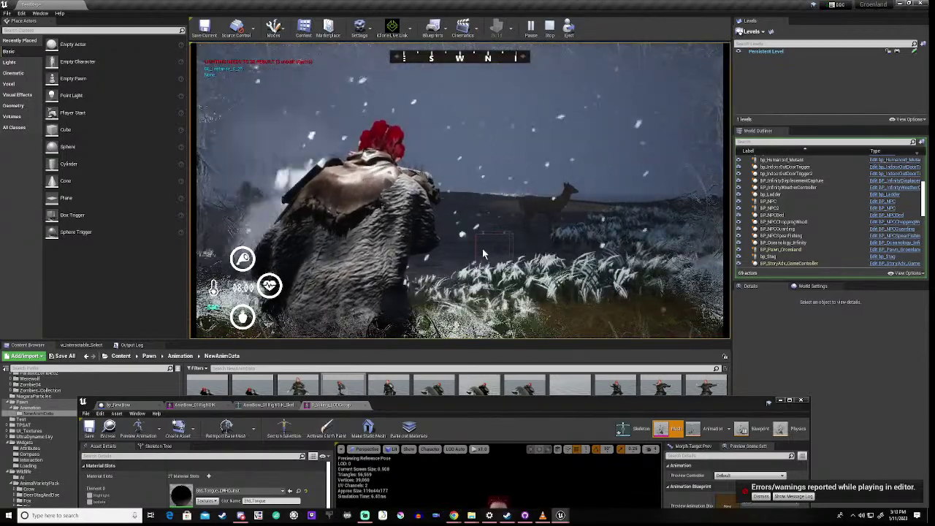
- Test aiming the bow while walking the character around, end the play session and dismiss the message log
click(445, 265)
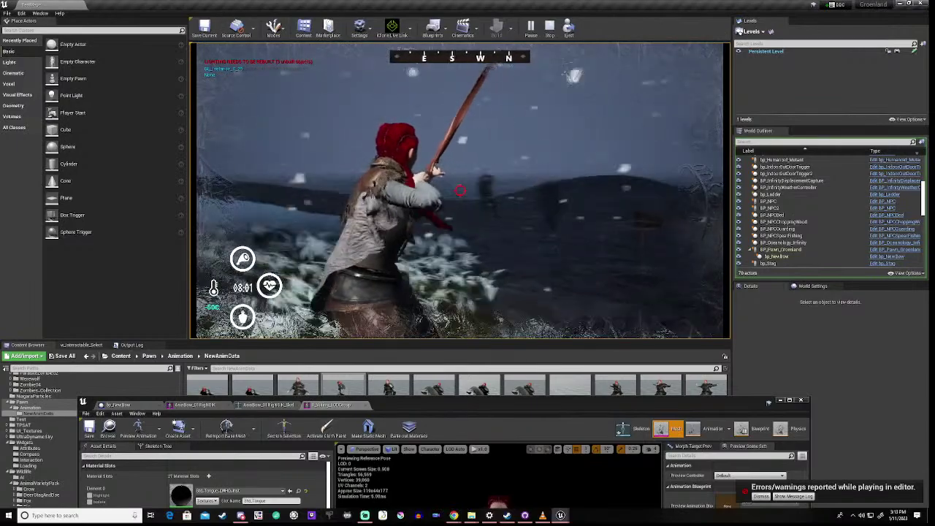
key(w)
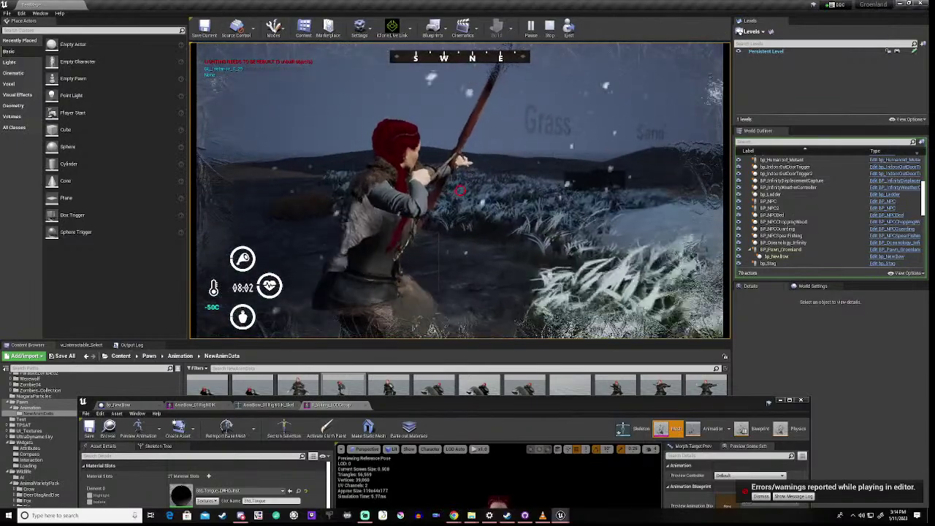
key(w)
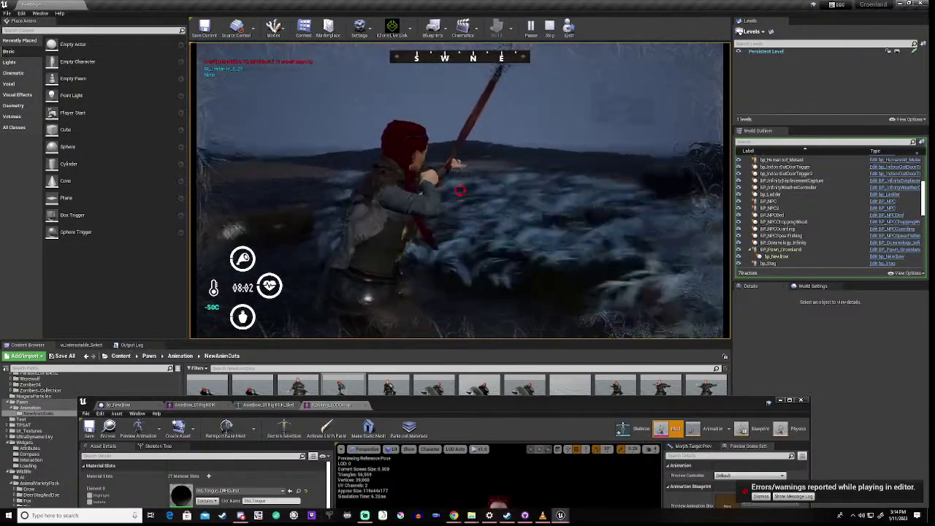
key(w)
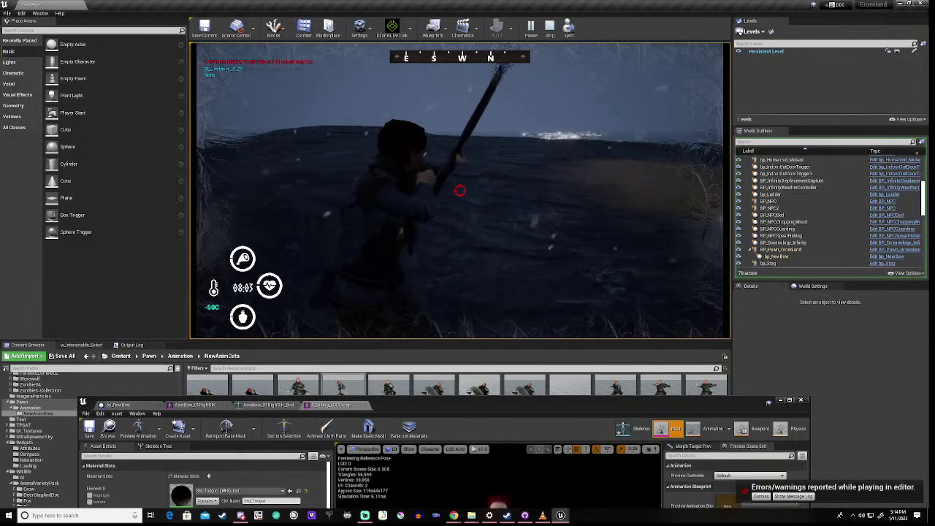
key(a)
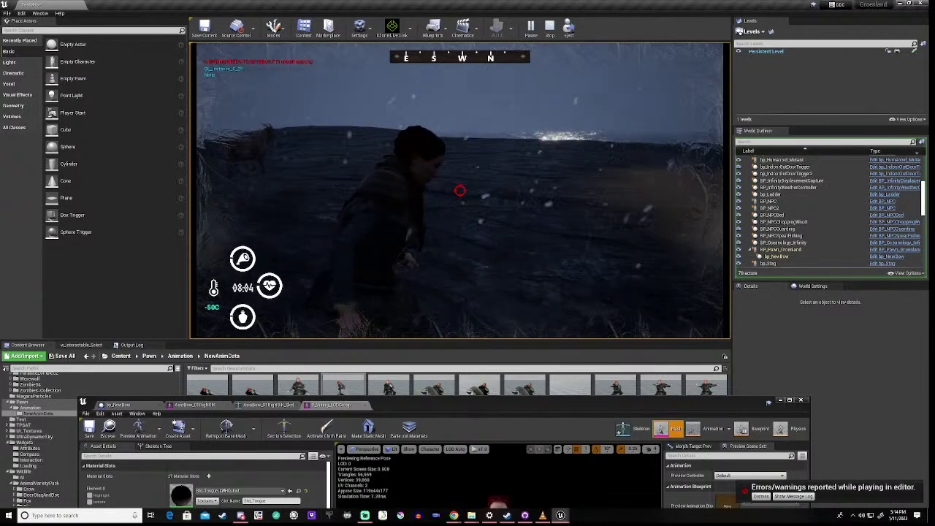
key(Escape)
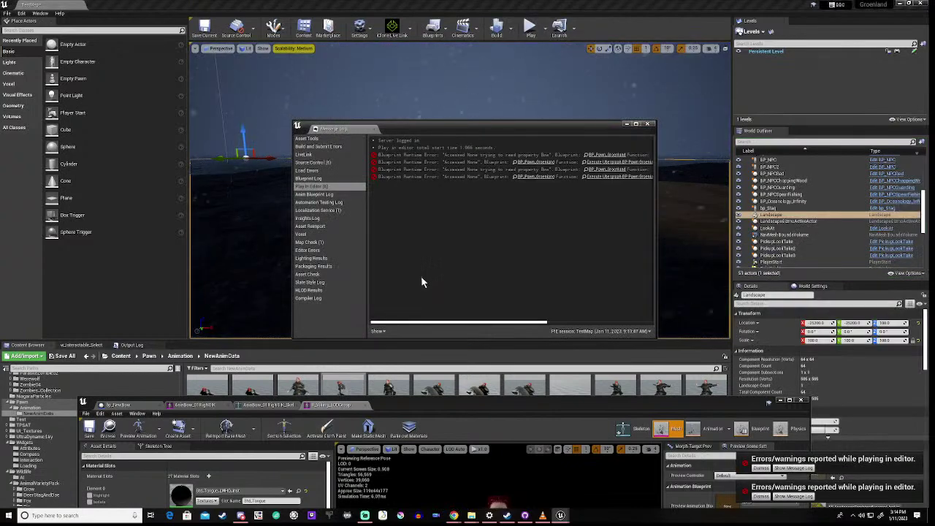
click(647, 124)
- Bring the asset editor window back up and open the standing_aim_walk_forward_V2 animation
drag(513, 400, 534, 83)
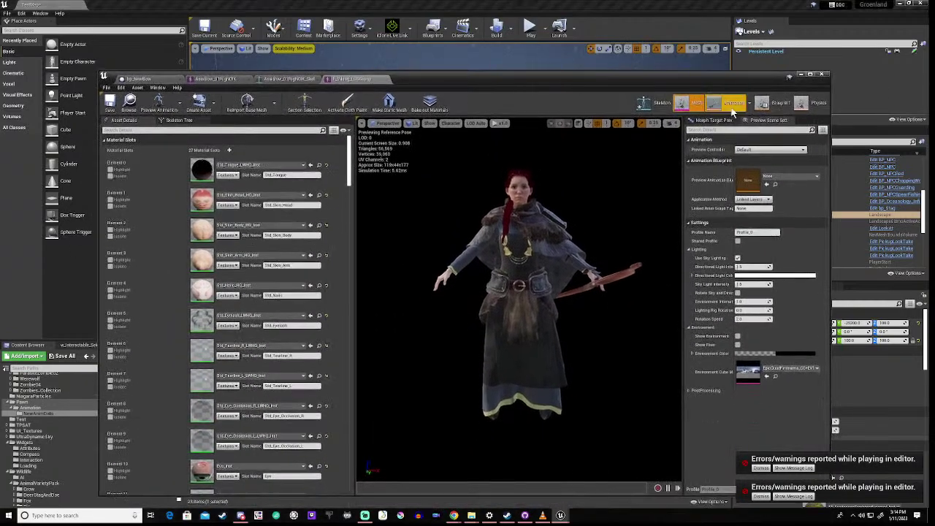
click(732, 108)
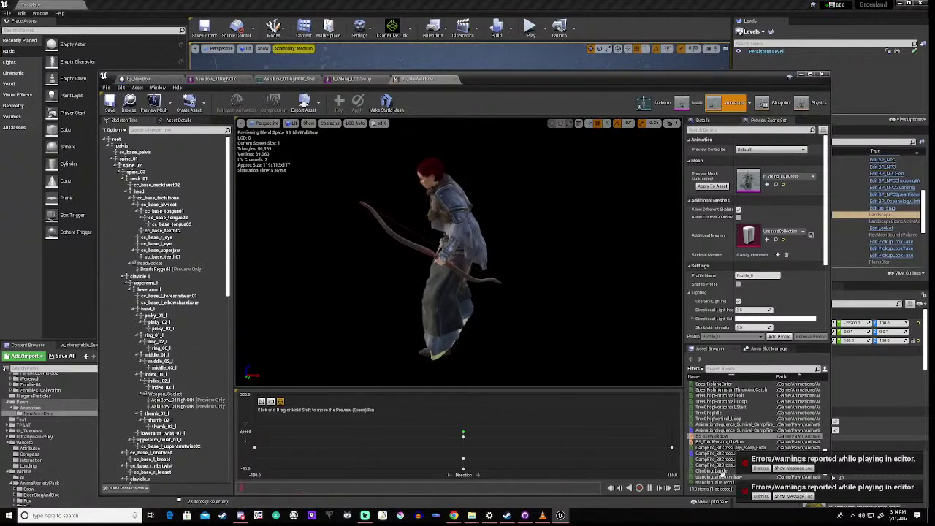
click(760, 468)
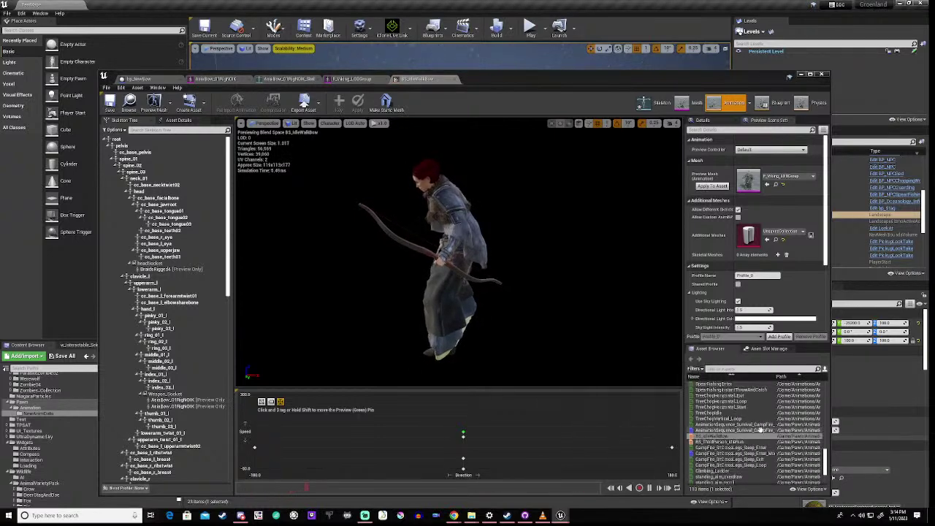
scroll(760, 430, down, 4)
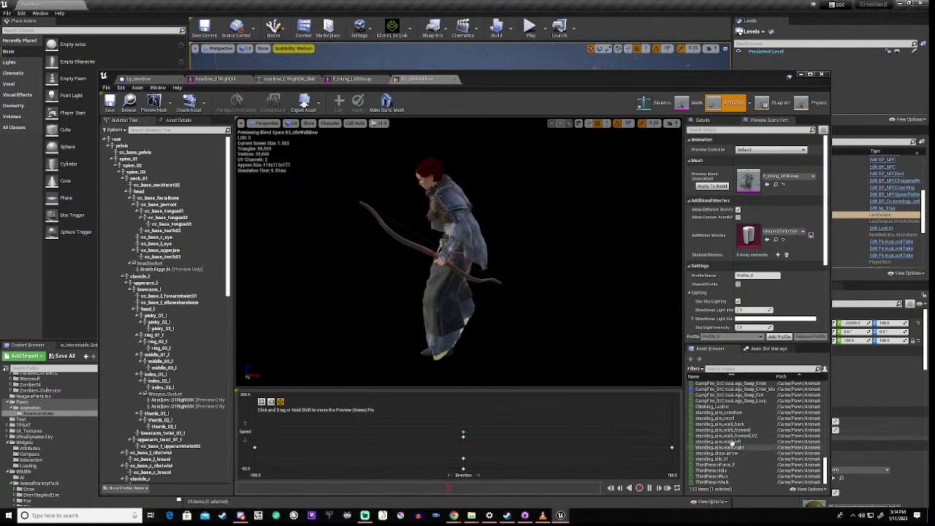
double_click(744, 436)
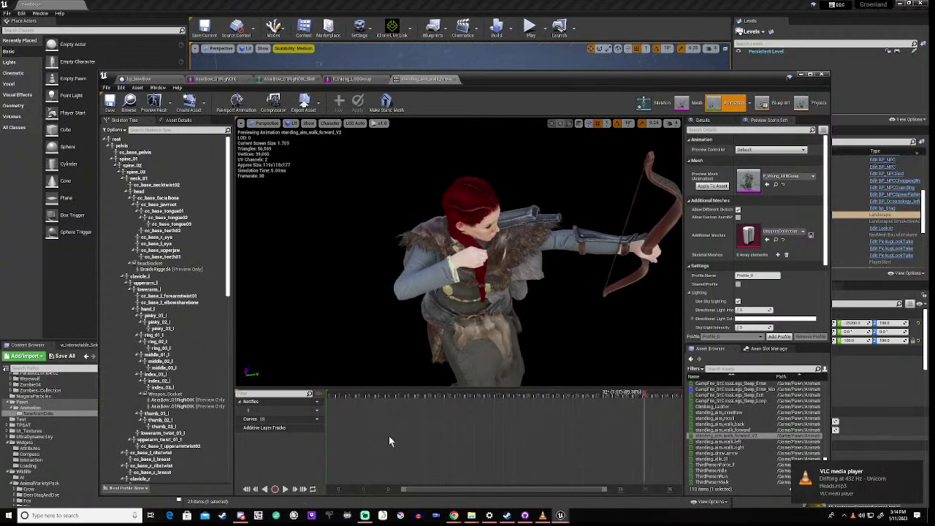
- At the first frame of the animation, rotate the upperarm_r bone to lower the character's drawing arm
drag(644, 394, 328, 411)
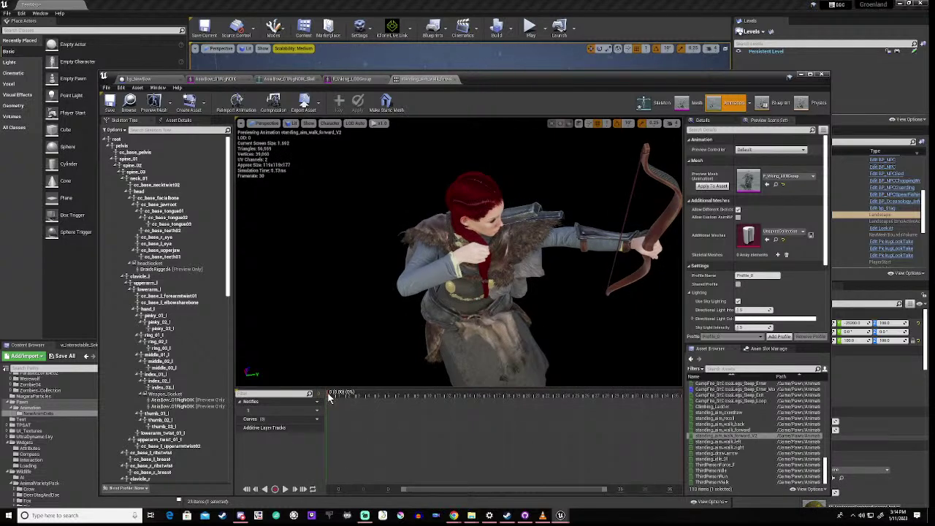
drag(330, 396, 328, 397)
drag(358, 319, 256, 325)
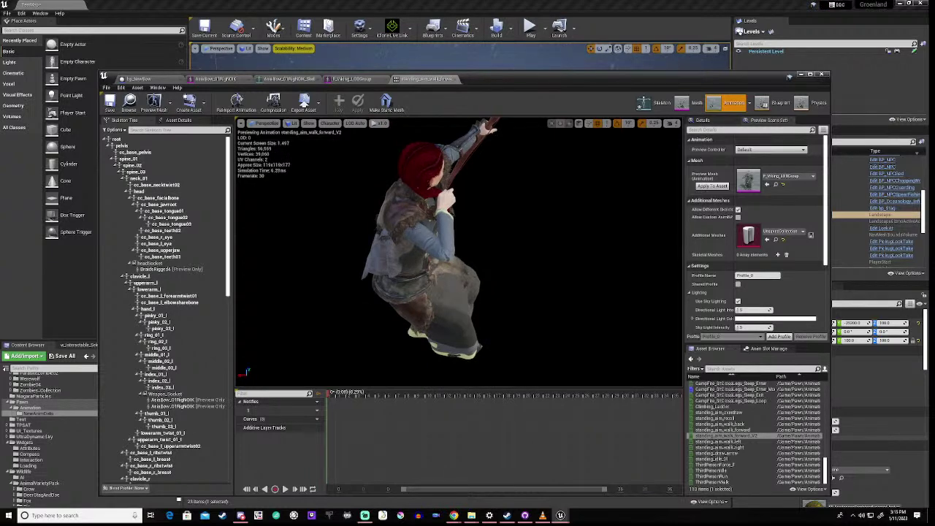
click(404, 225)
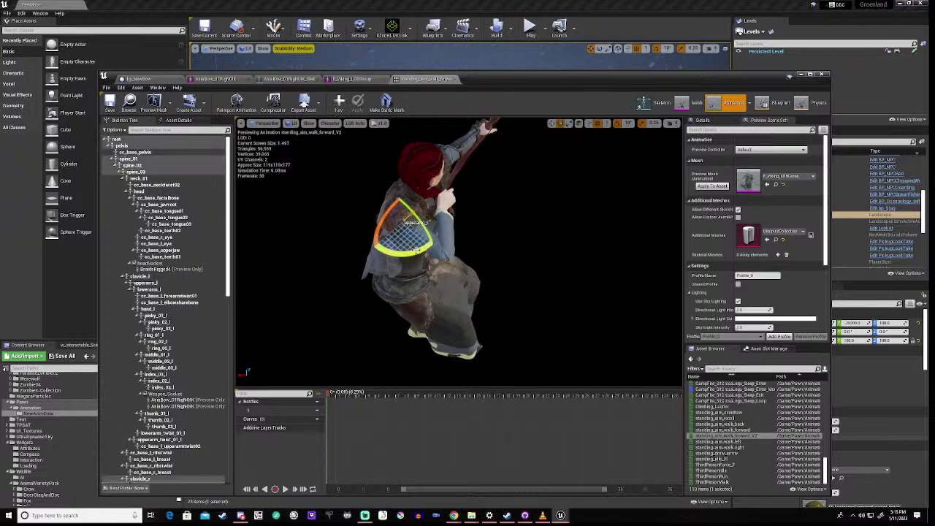
drag(421, 248, 464, 228)
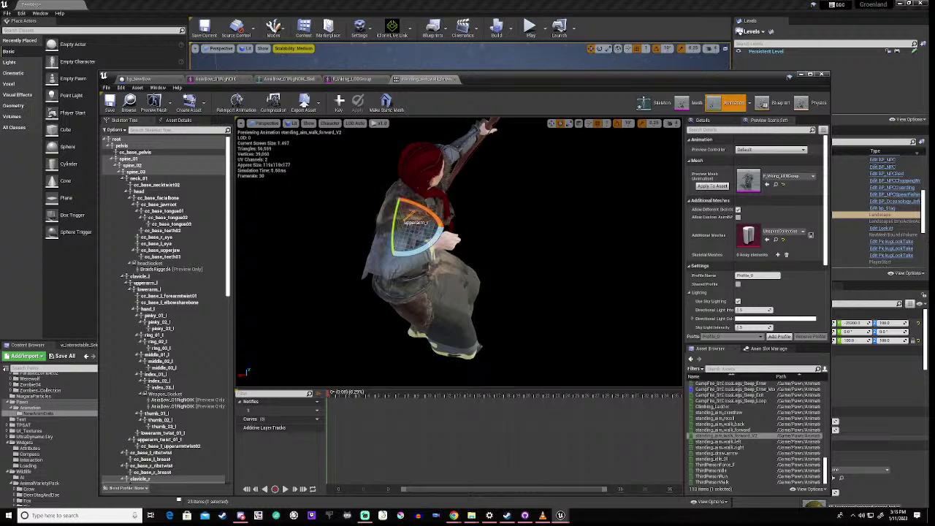
- Rotate the lowerarm_r bone to bring the forearm and drawing hand up in front of the chest
click(391, 268)
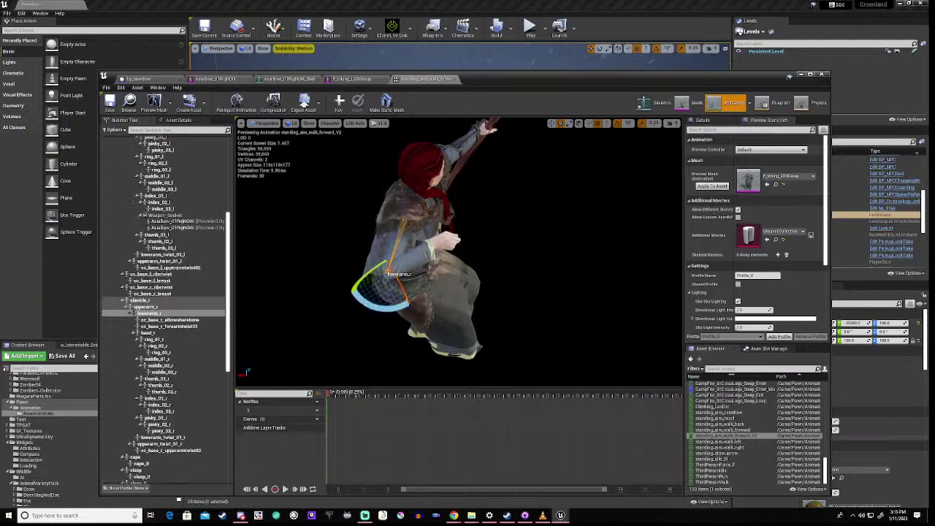
drag(372, 305, 446, 307)
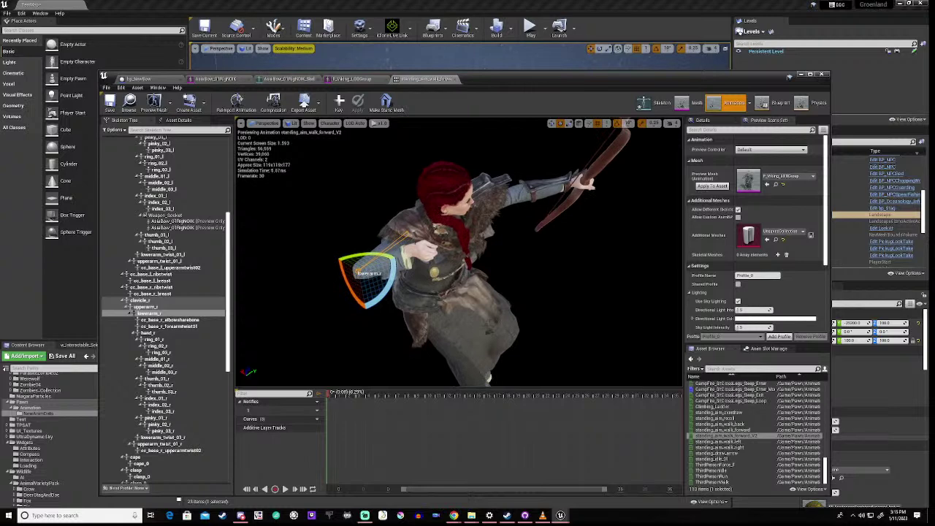
drag(447, 306, 446, 302)
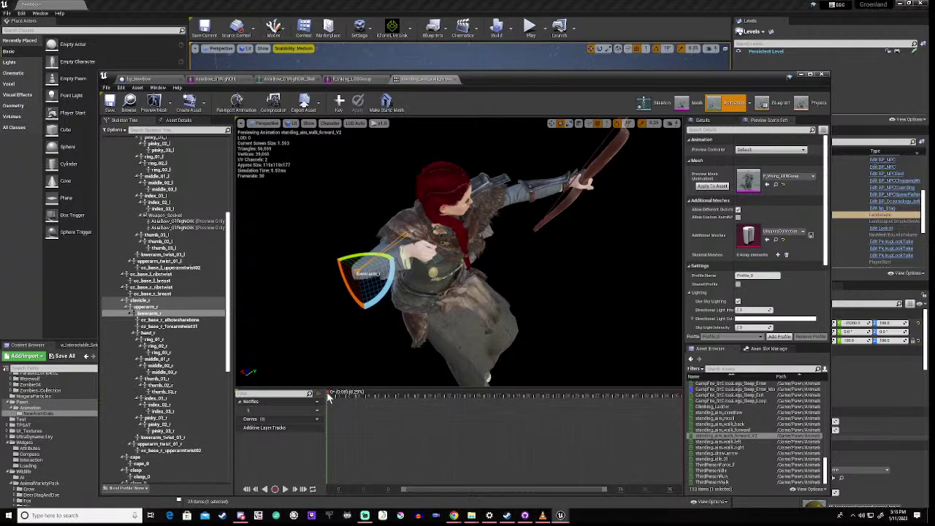
- Scrub through the adjusted pose, key it at frame 0, apply the change to the animation data and save the animation
drag(329, 395, 677, 395)
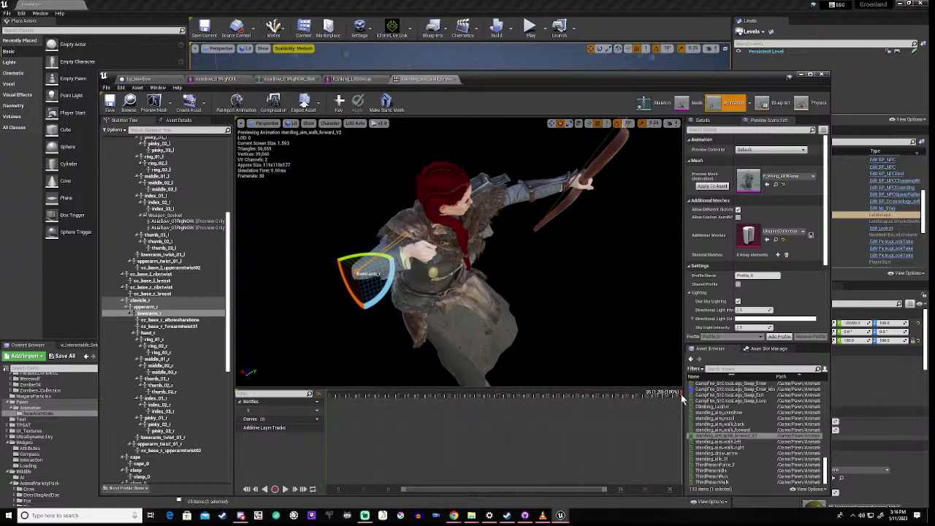
drag(681, 394, 247, 400)
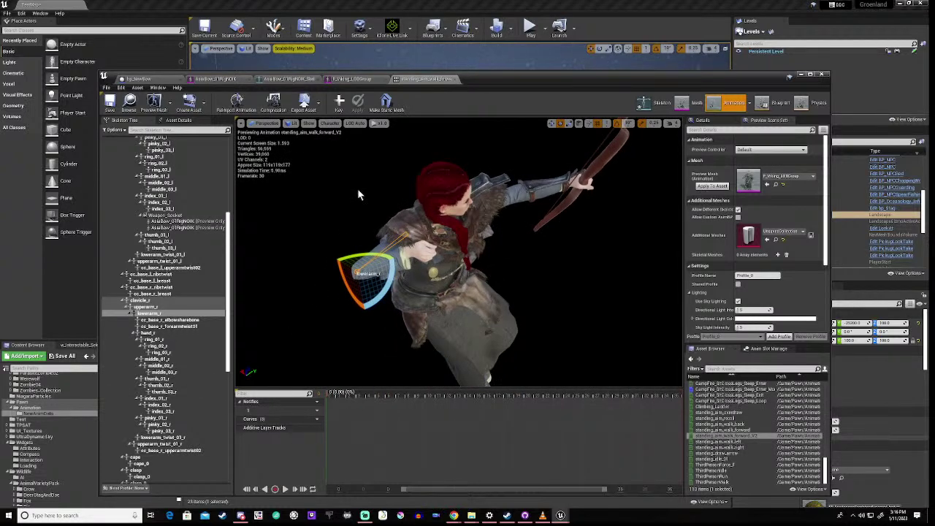
click(338, 102)
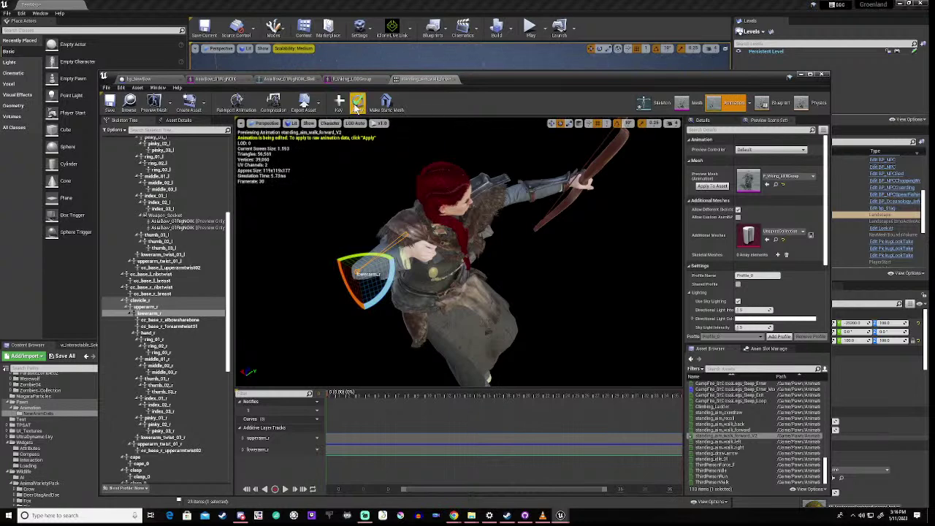
click(356, 106)
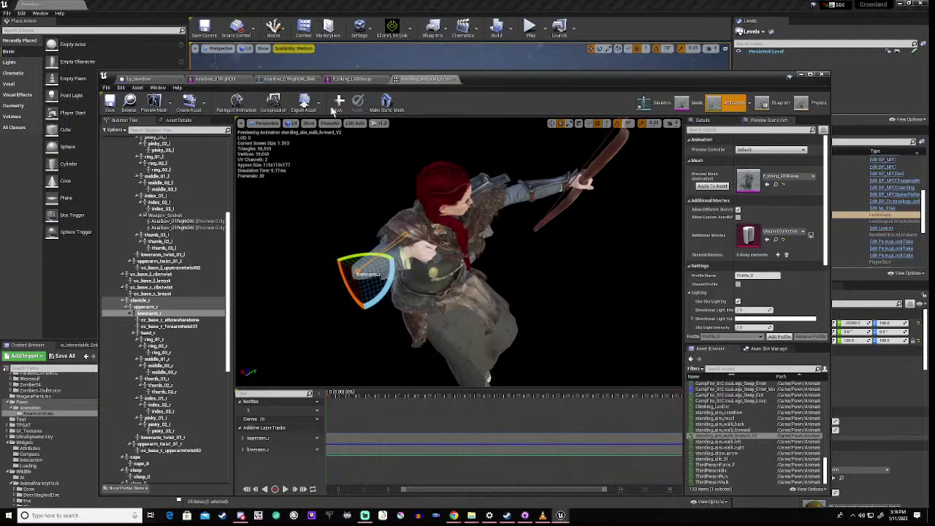
click(109, 107)
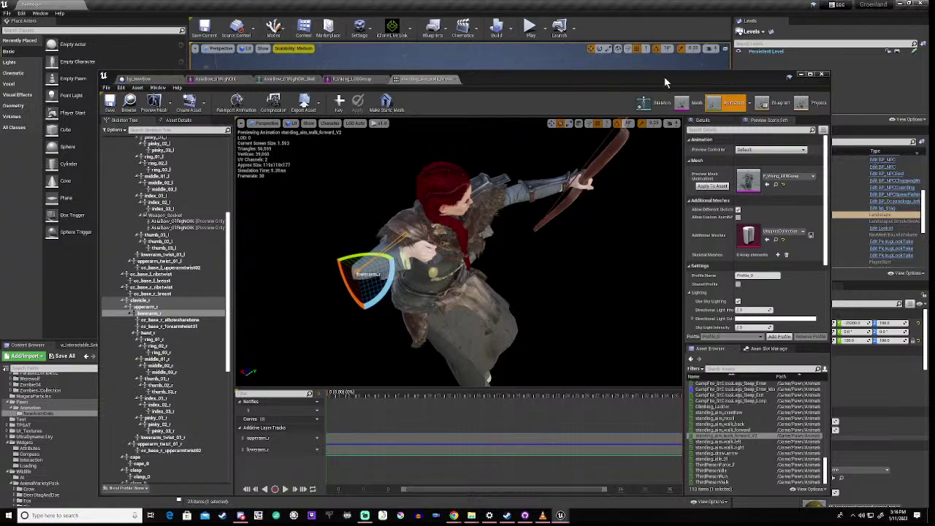
- Move the asset editor clear of the level viewport and play-test walking with the bow aimed, then end the session
drag(664, 77, 633, 374)
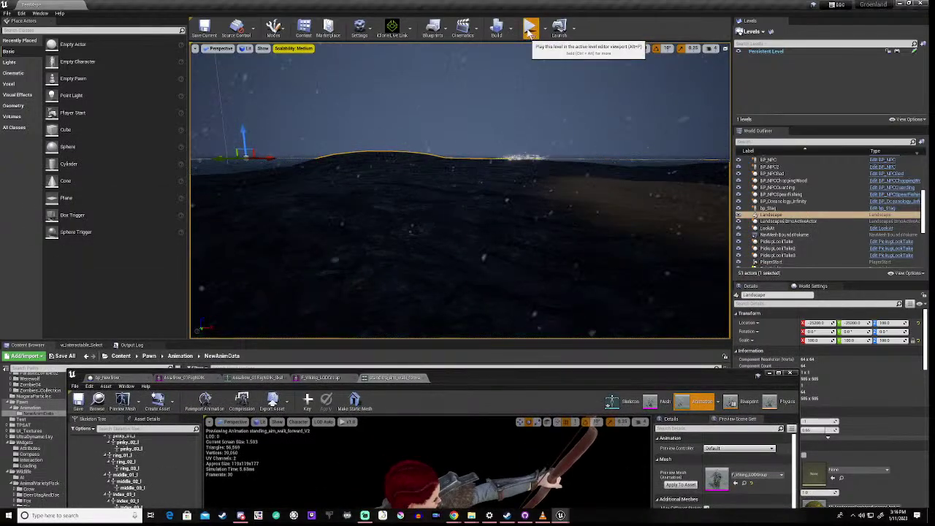
click(529, 30)
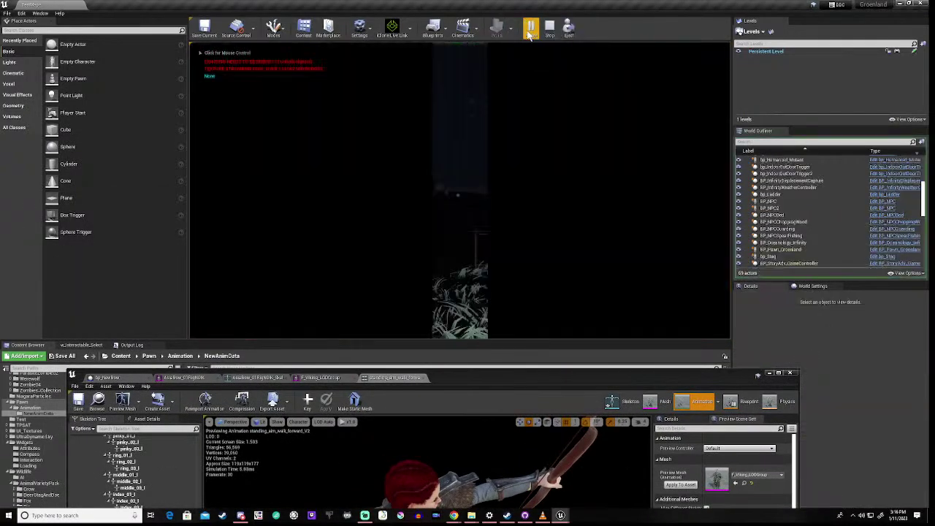
click(449, 276)
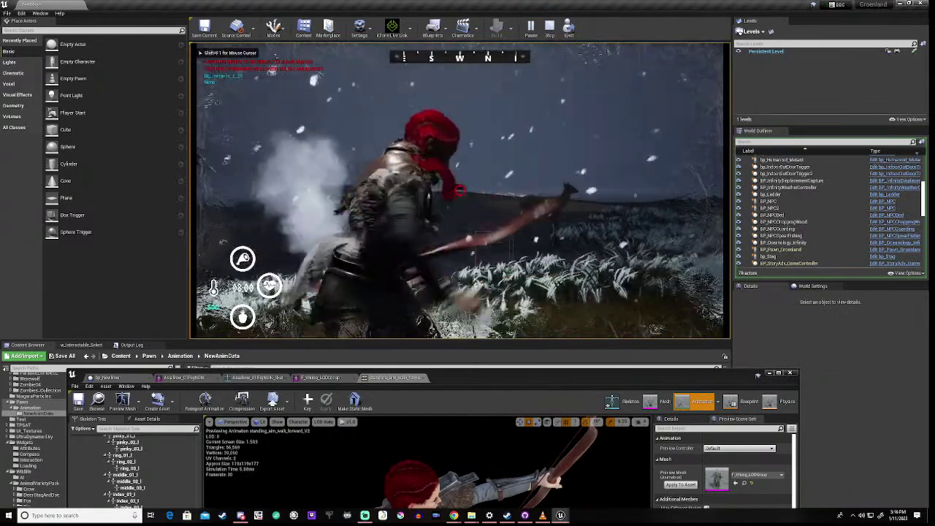
right_click(459, 191)
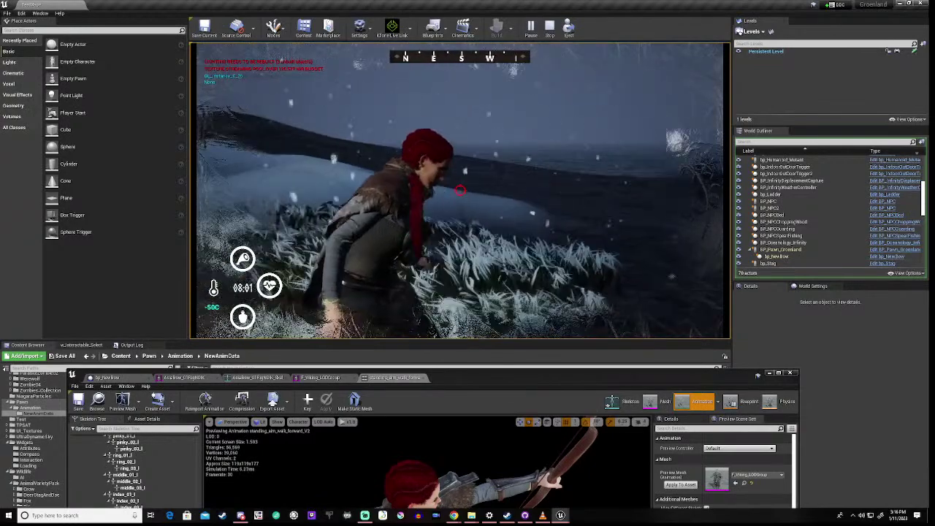
key(w)
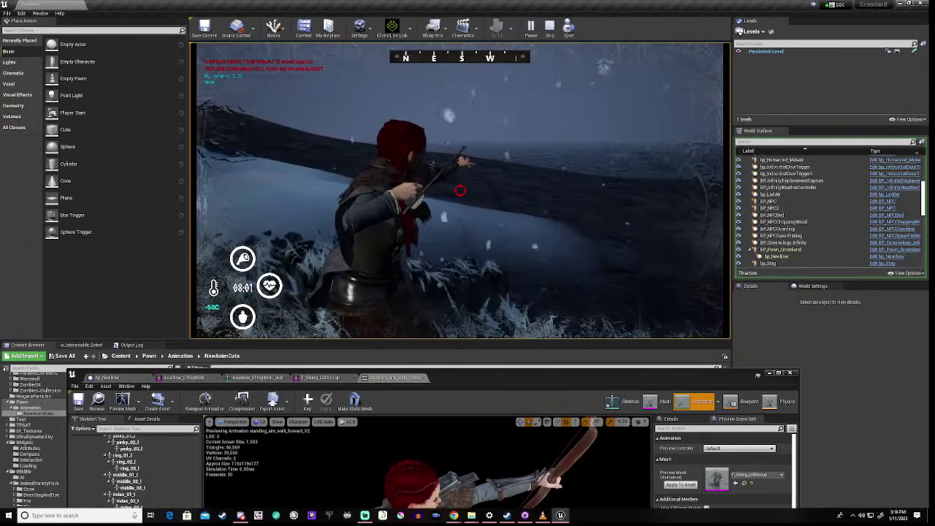
key(w)
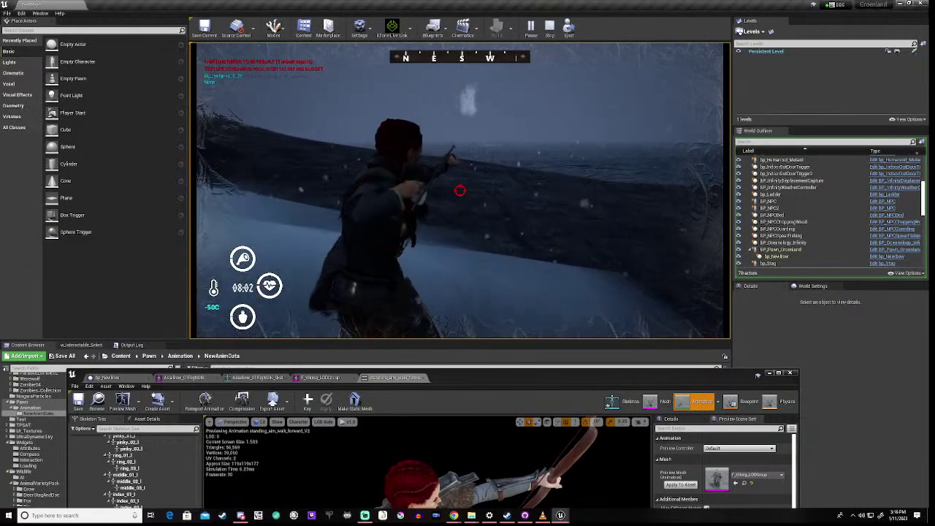
key(w)
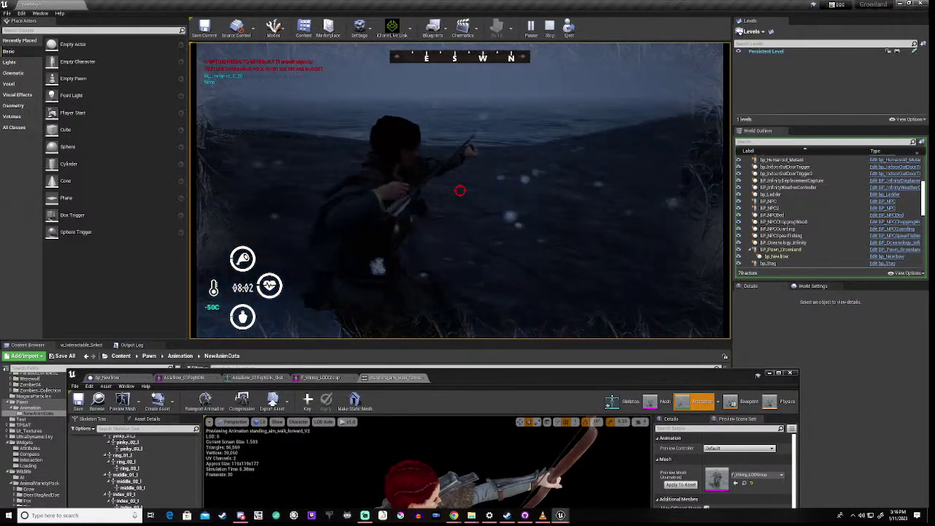
key(w)
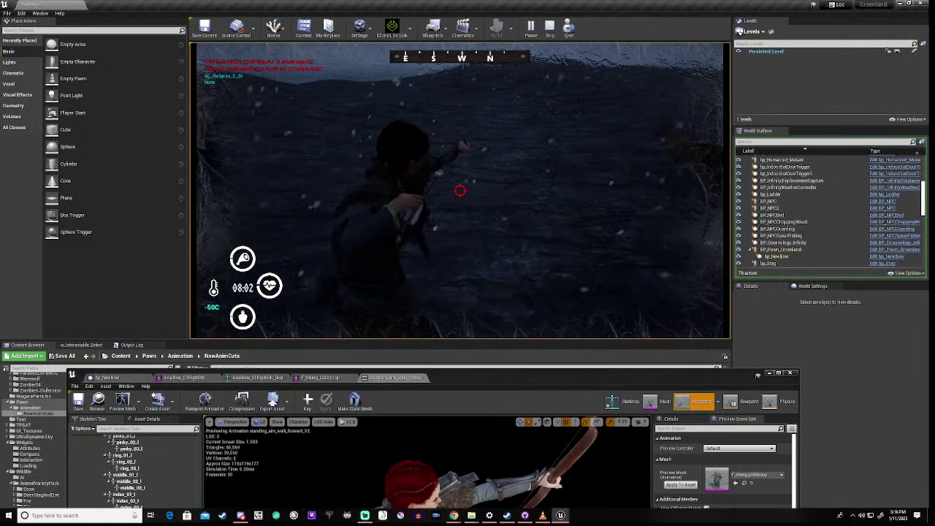
key(w)
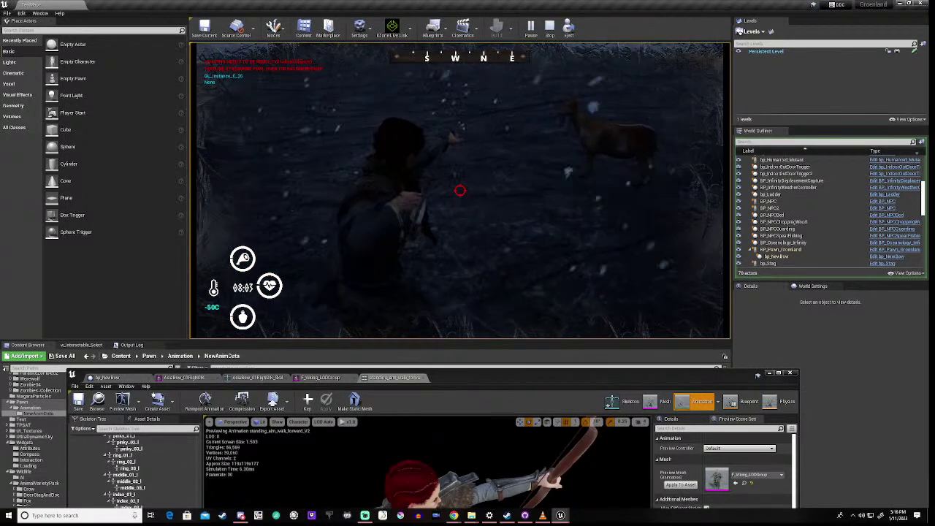
key(w)
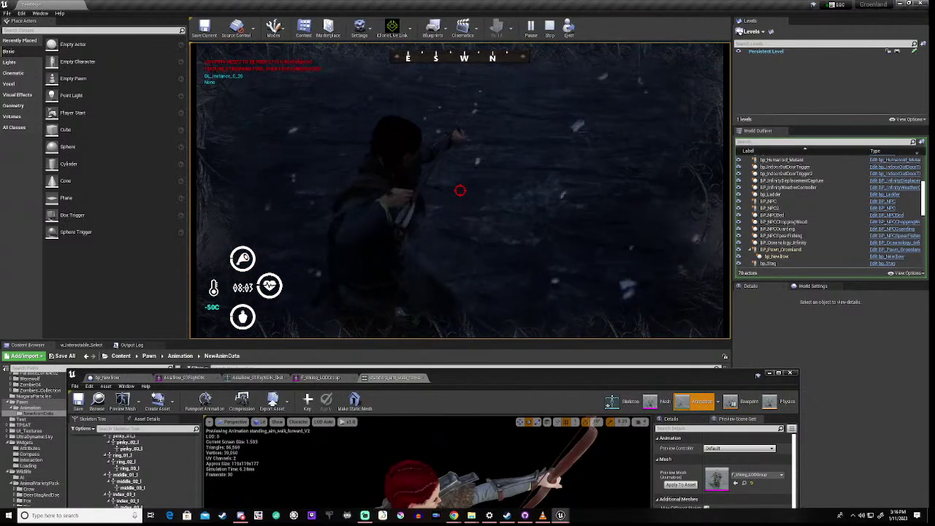
key(w)
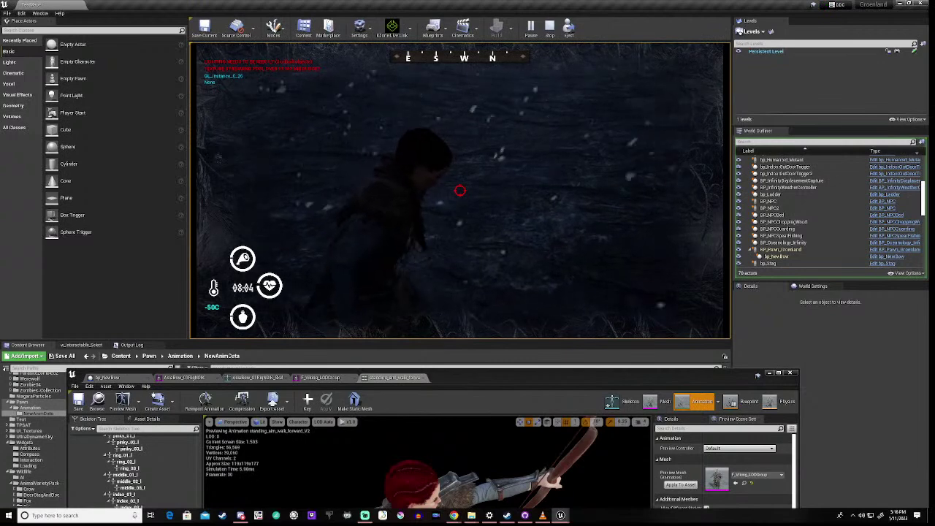
key(Escape)
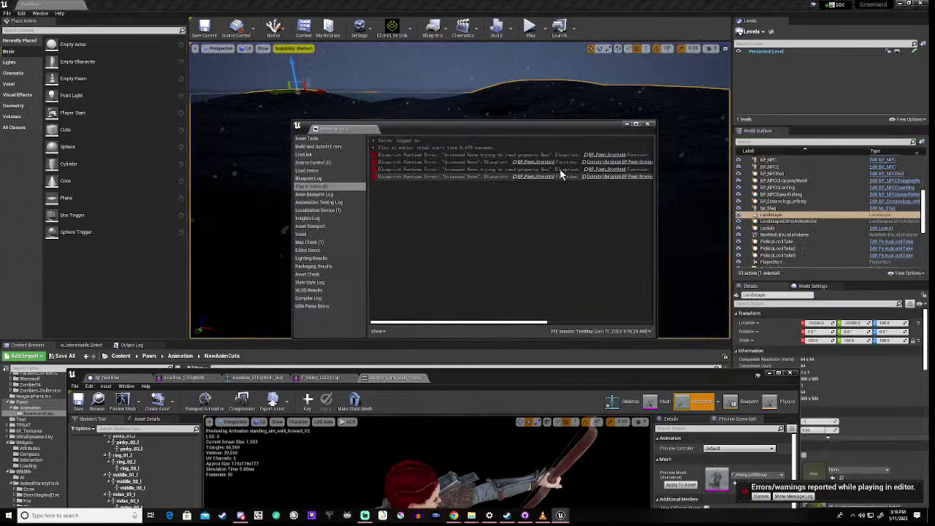
- Close the message log and look through the bow blueprint, bow mesh and skeleton, the aim-walk animation and the character's animation blueprint
click(647, 125)
drag(493, 375, 535, 104)
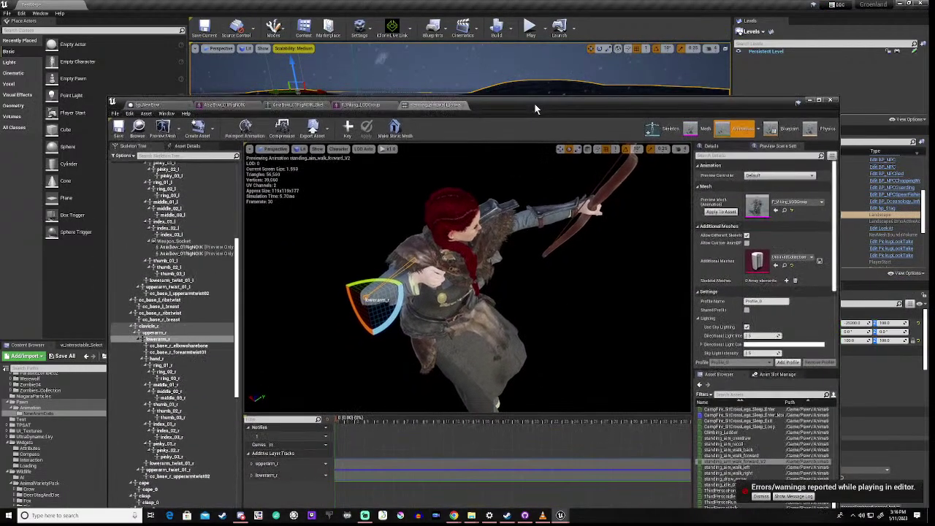
click(162, 107)
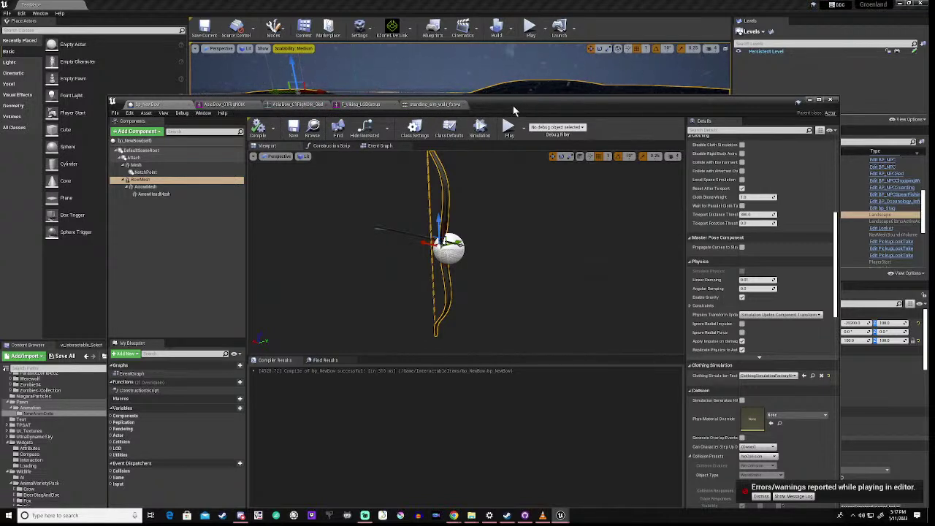
drag(514, 110, 544, 80)
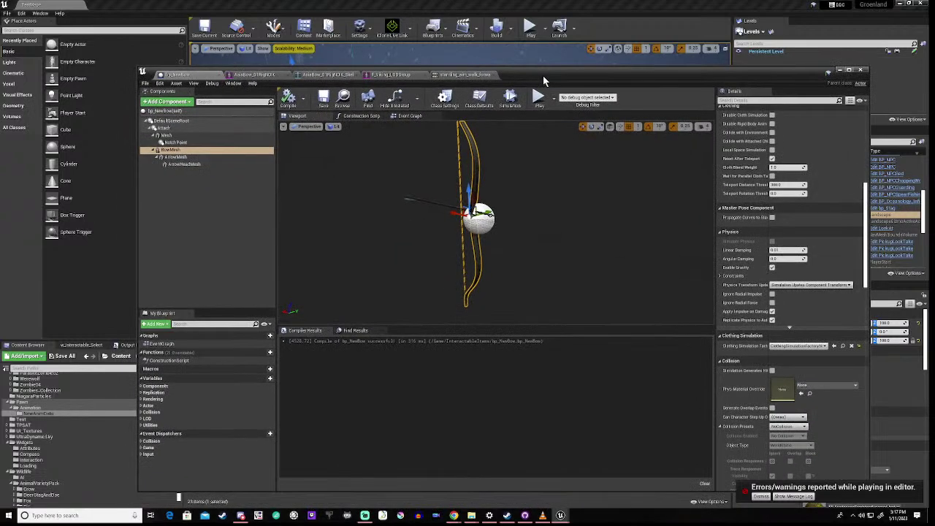
click(412, 117)
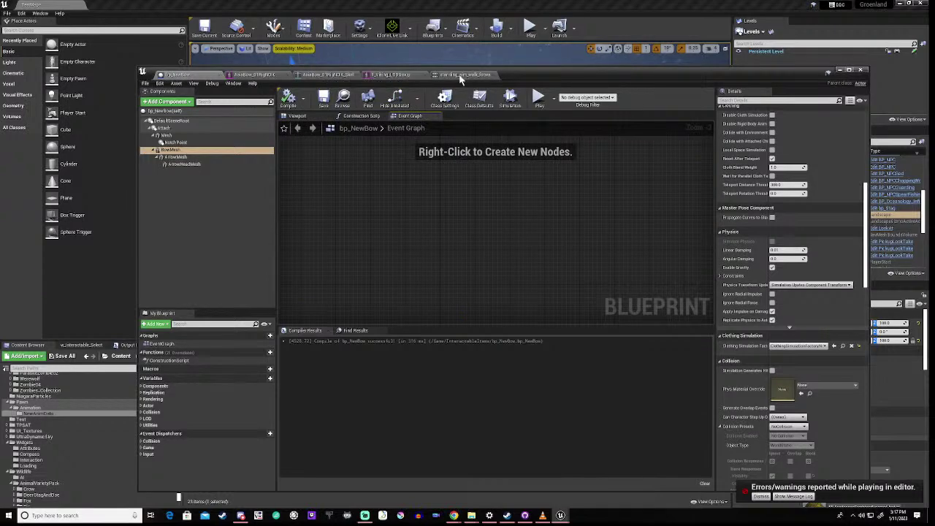
click(252, 75)
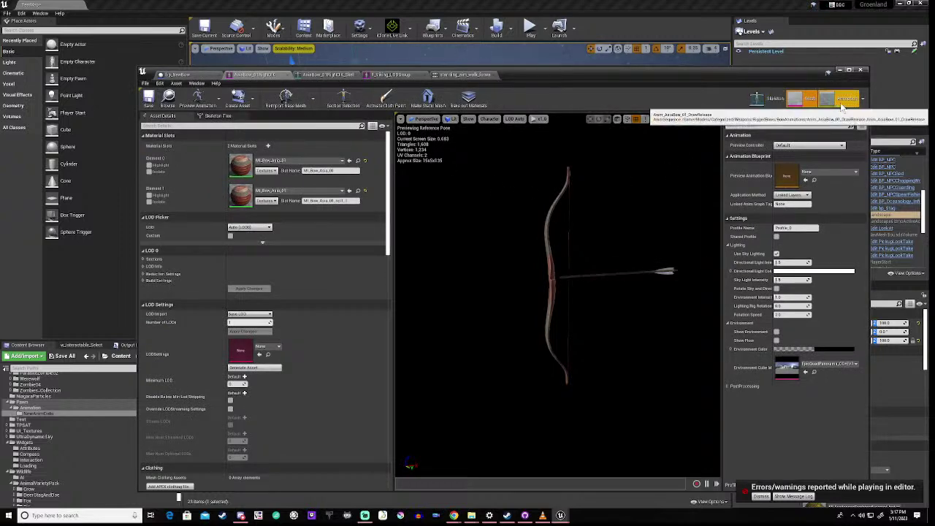
click(320, 77)
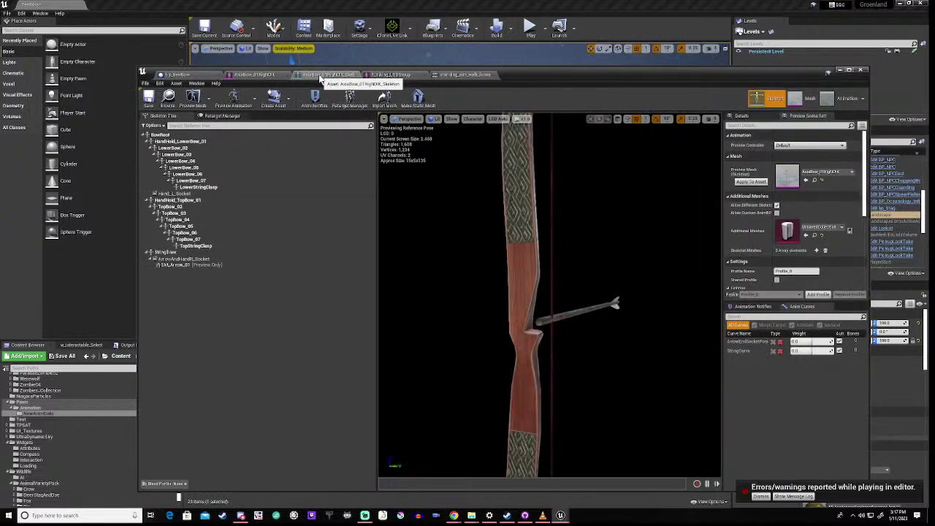
click(467, 78)
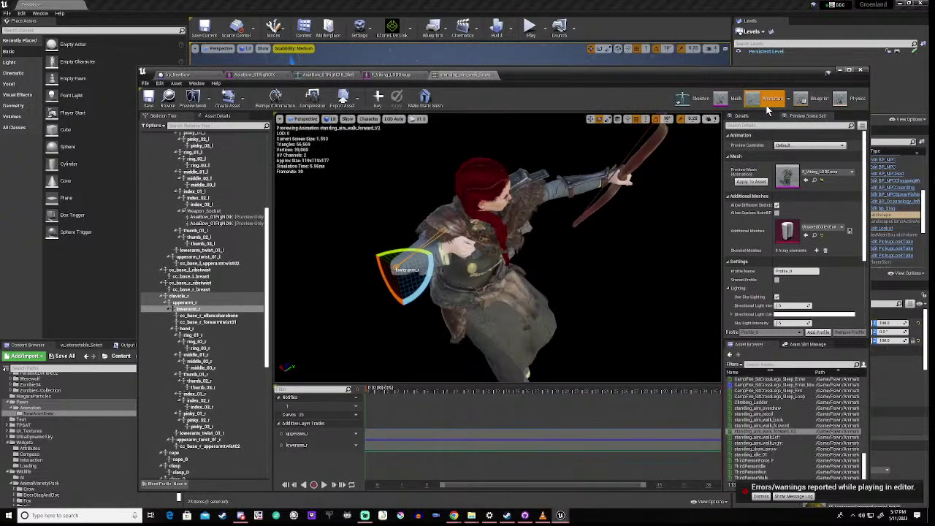
click(818, 101)
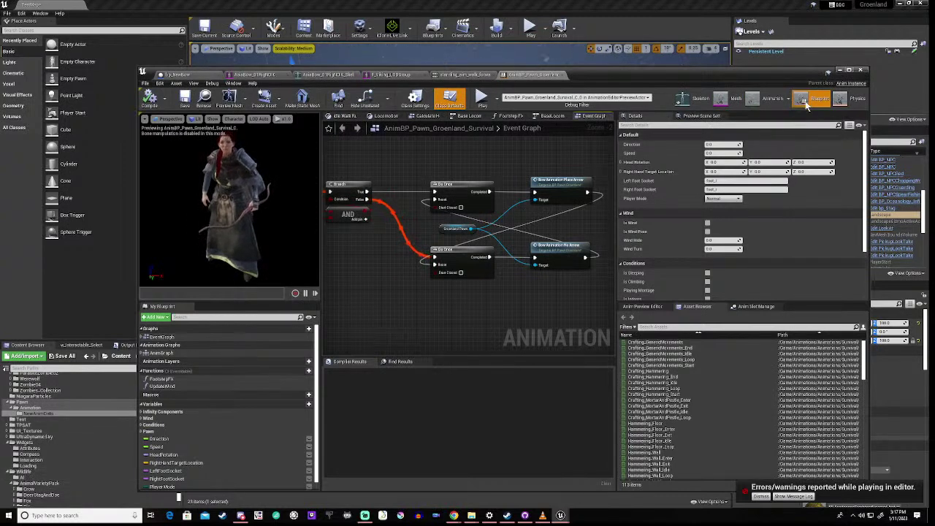
- Minimize the asset editor and open the BP_Pawn_Groenland blueprint from the Pawn folder
click(838, 71)
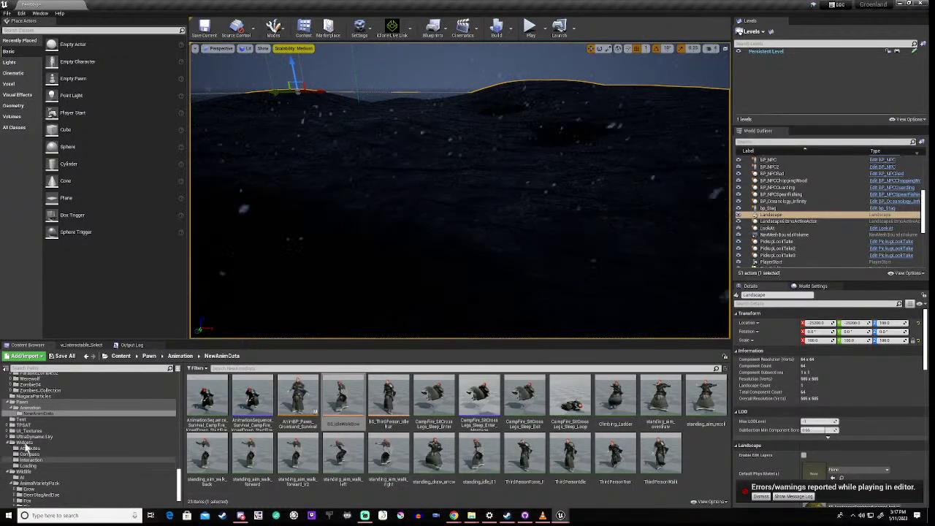
click(22, 402)
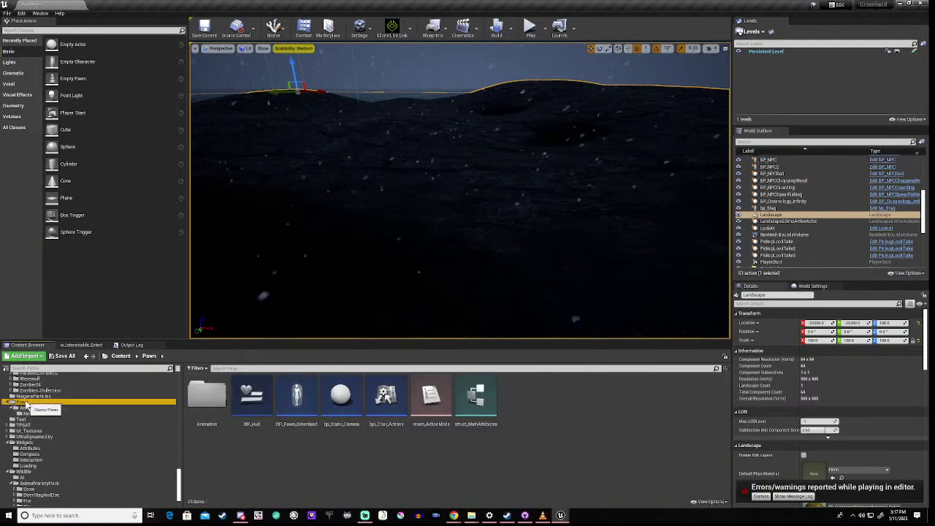
click(297, 401)
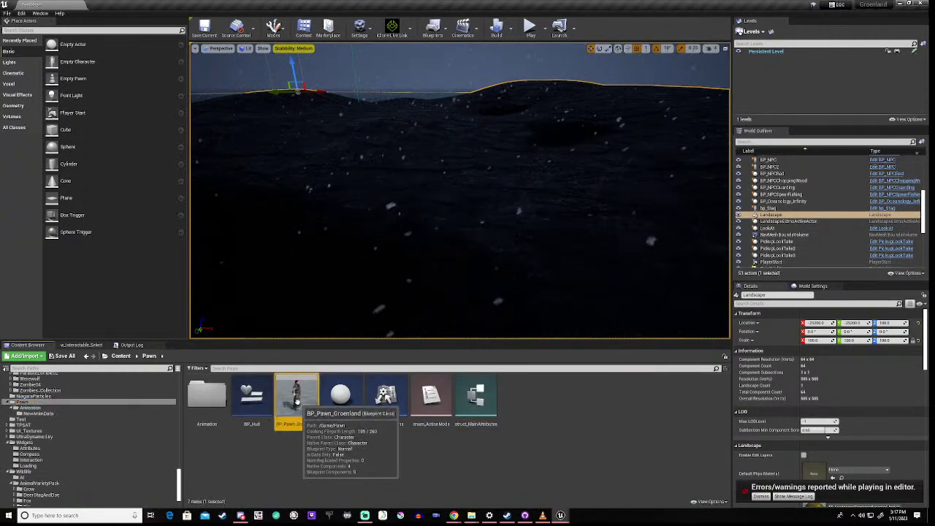
double_click(297, 402)
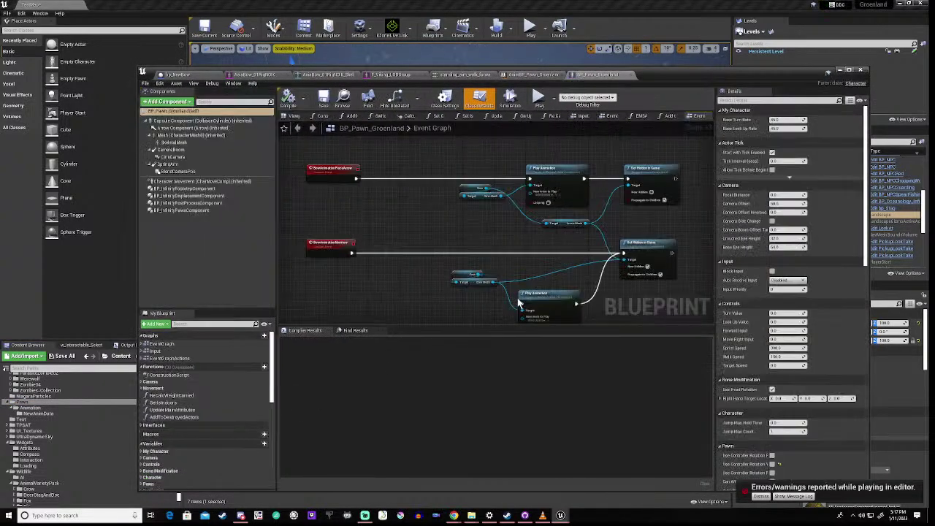
- Rewire the BowAnimationNoArrow event's execution to run through the lower Play Animation node
right_drag(517, 284, 509, 245)
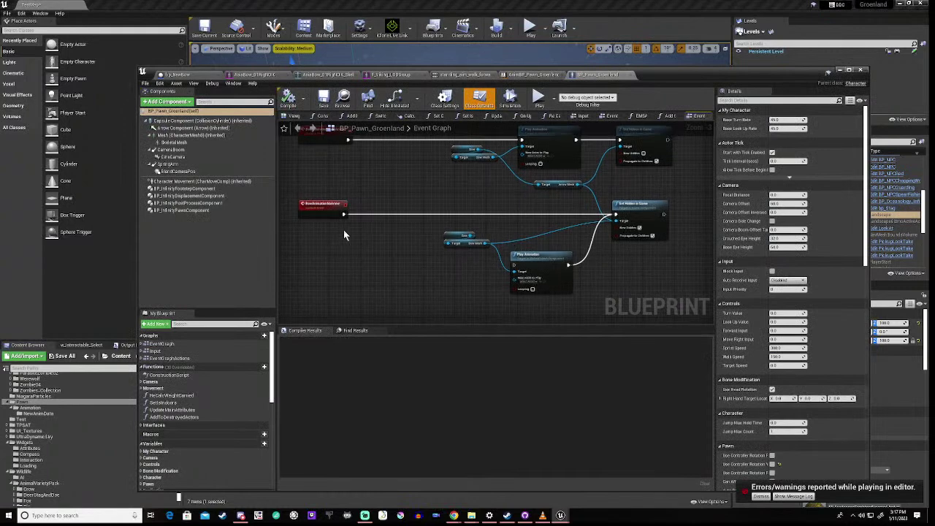
drag(343, 215, 516, 264)
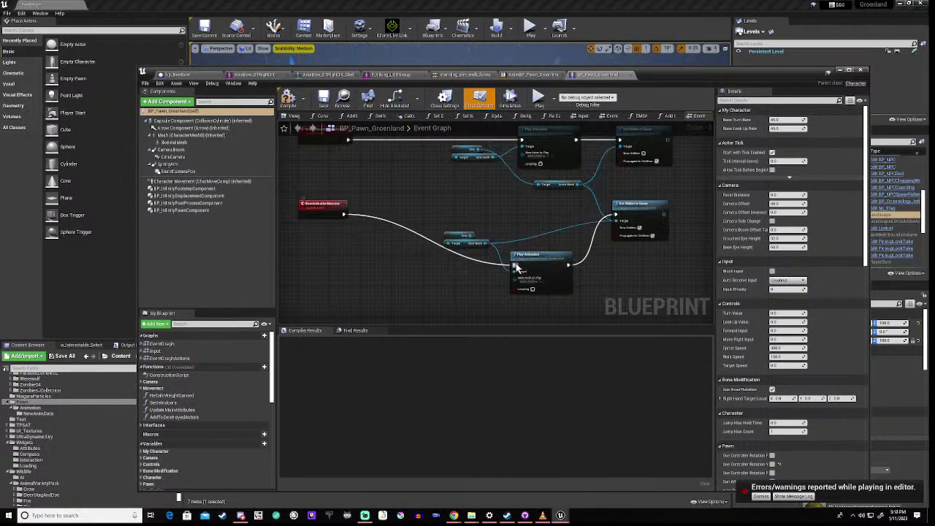
- Rework the Set Hidden in Game target wires and connect Arrow Mesh to the target of the upper node
right_drag(542, 204, 478, 245)
scroll(421, 252, up, 2)
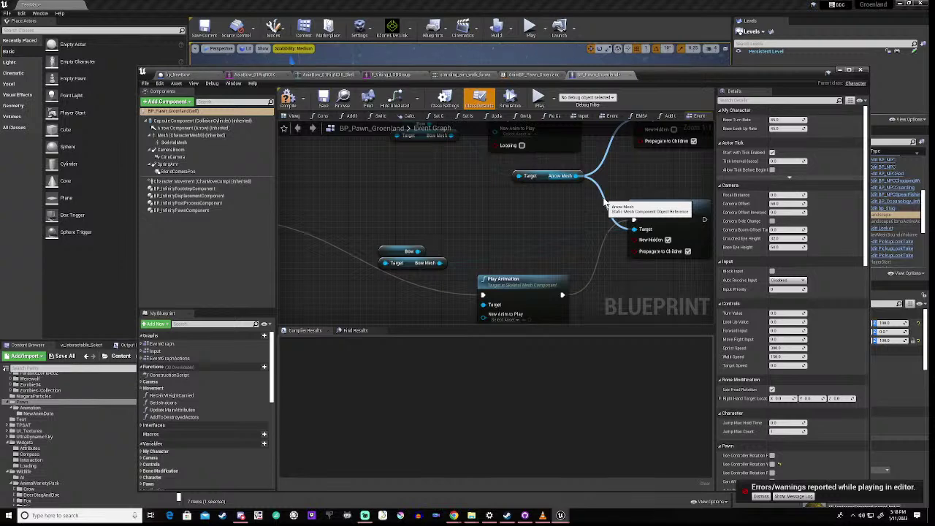
drag(633, 229, 439, 262)
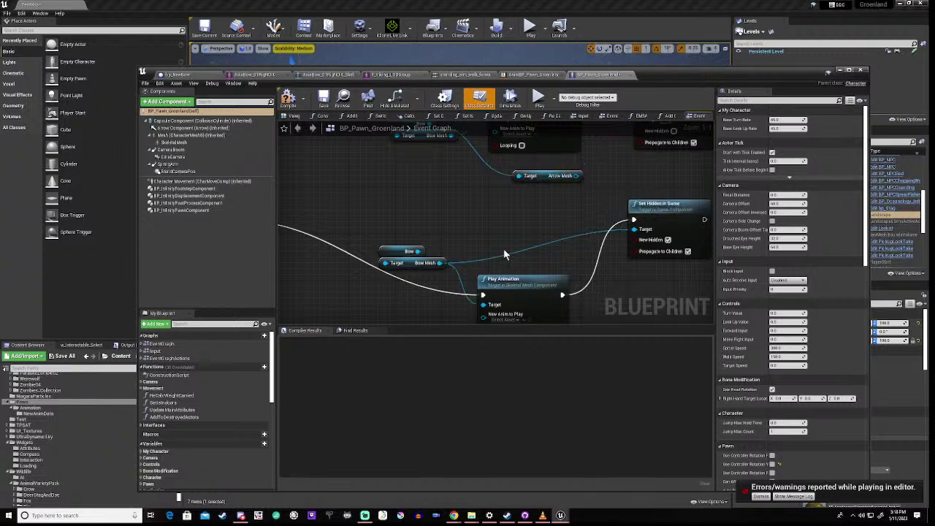
right_drag(529, 213, 510, 235)
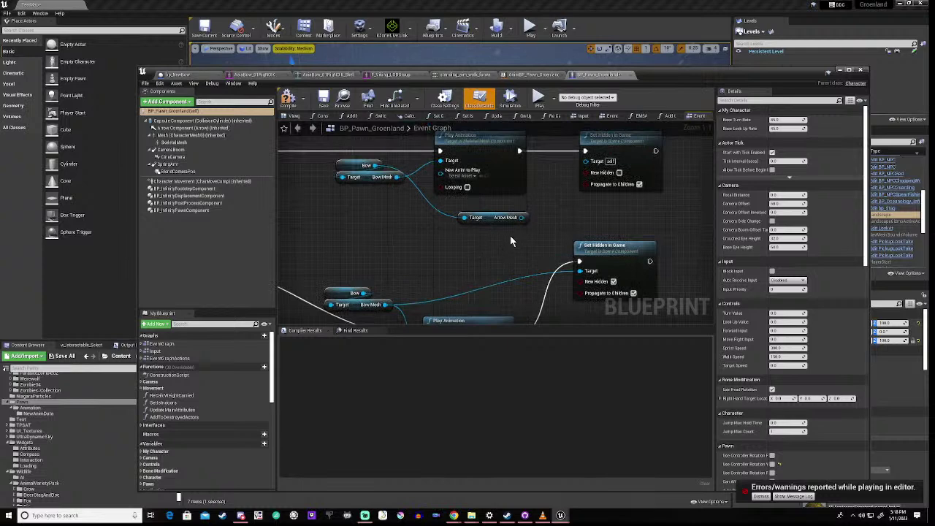
drag(521, 217, 588, 165)
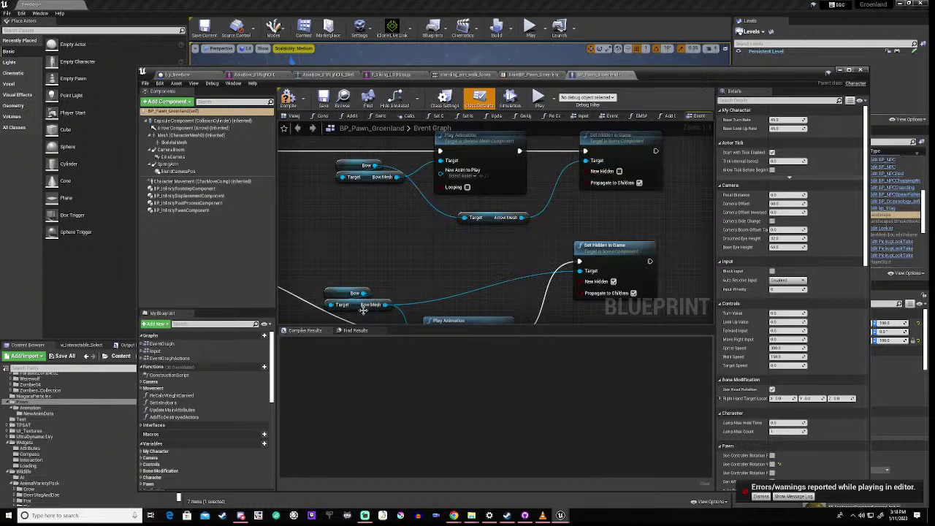
- Replace Bow Mesh with Arrow Mesh as the target of the lower Set Hidden in Game node and compile the blueprint
alt+click(458, 296)
right_drag(416, 290, 450, 227)
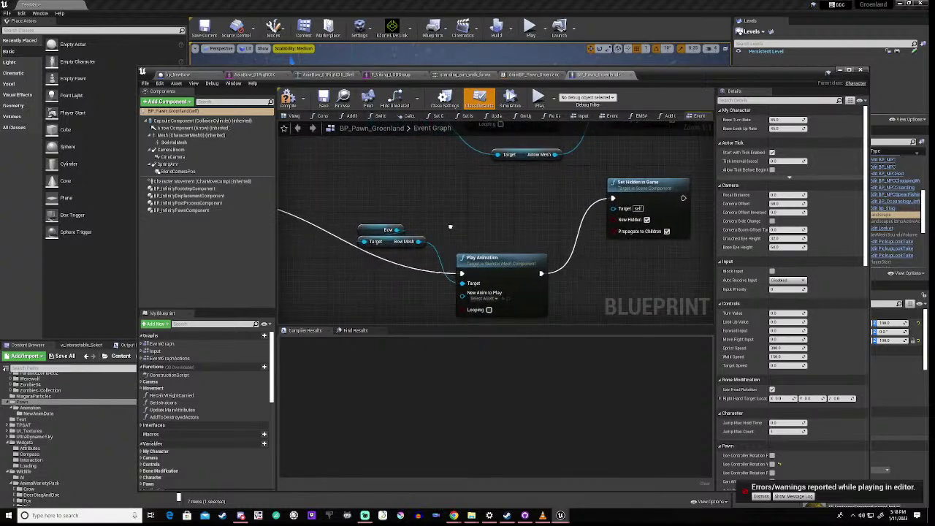
drag(555, 155, 612, 210)
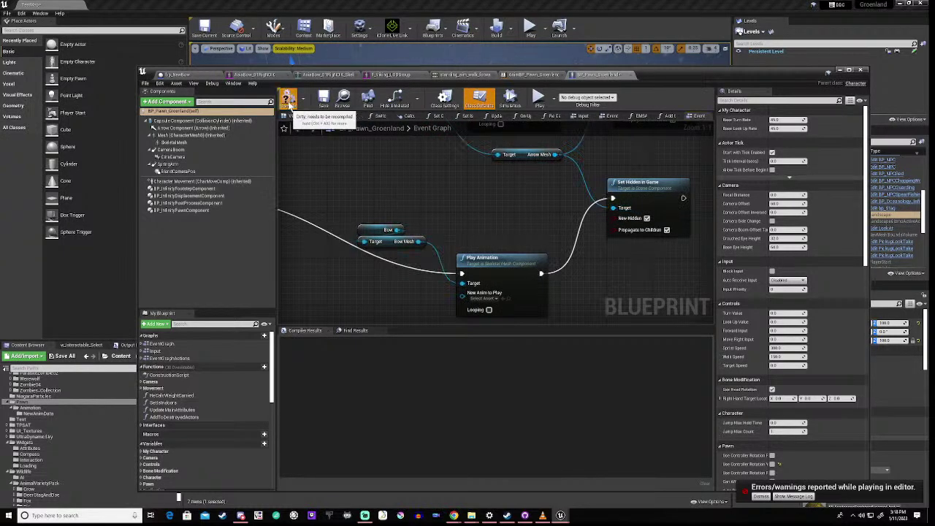
click(287, 99)
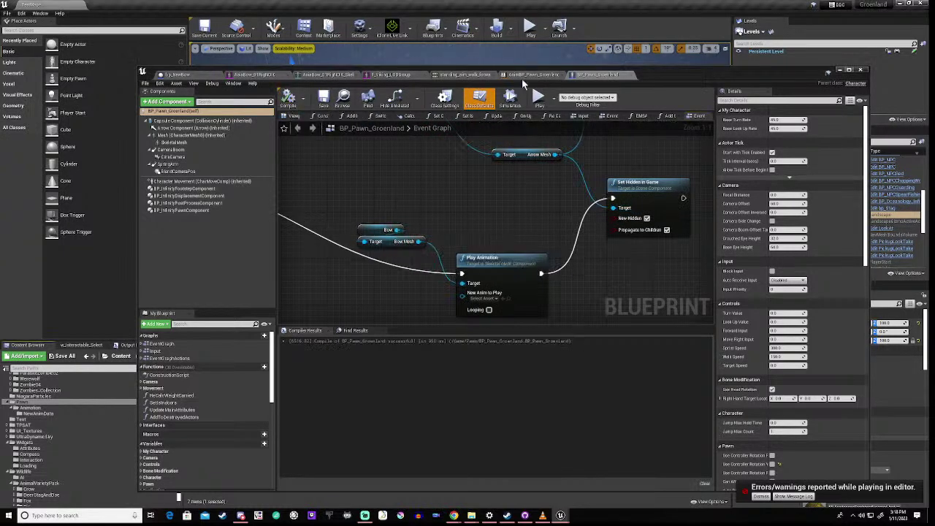
- Move the blueprint editor clear of the level viewport, play-test with the bow equipped, then end the session and close the message log
drag(653, 71, 595, 356)
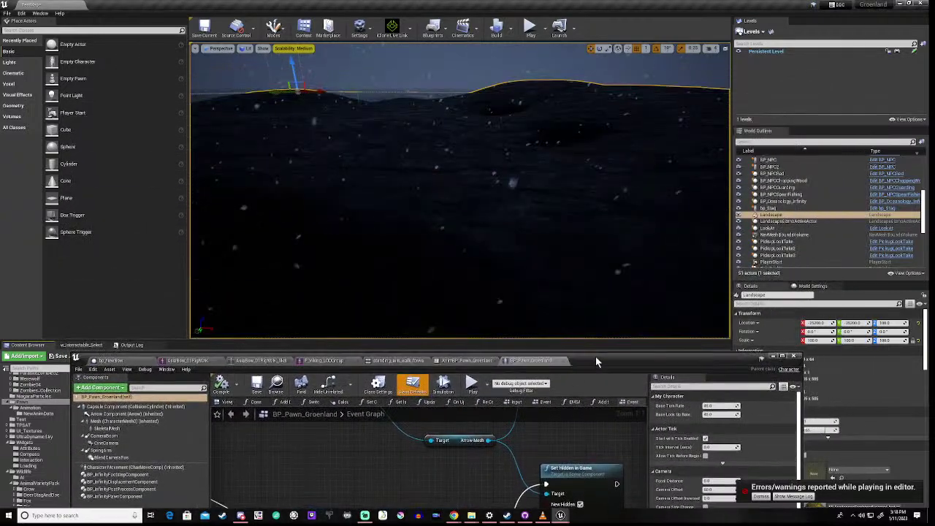
click(473, 386)
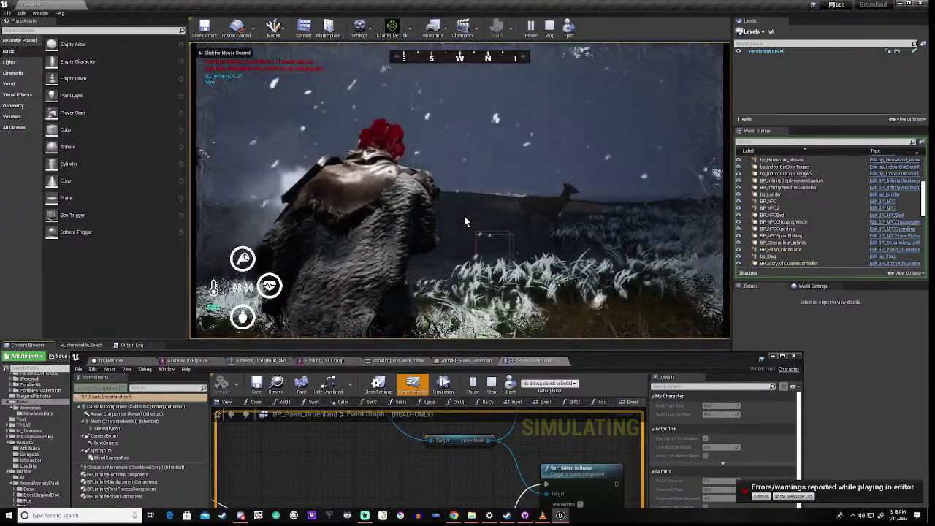
click(464, 216)
key(2)
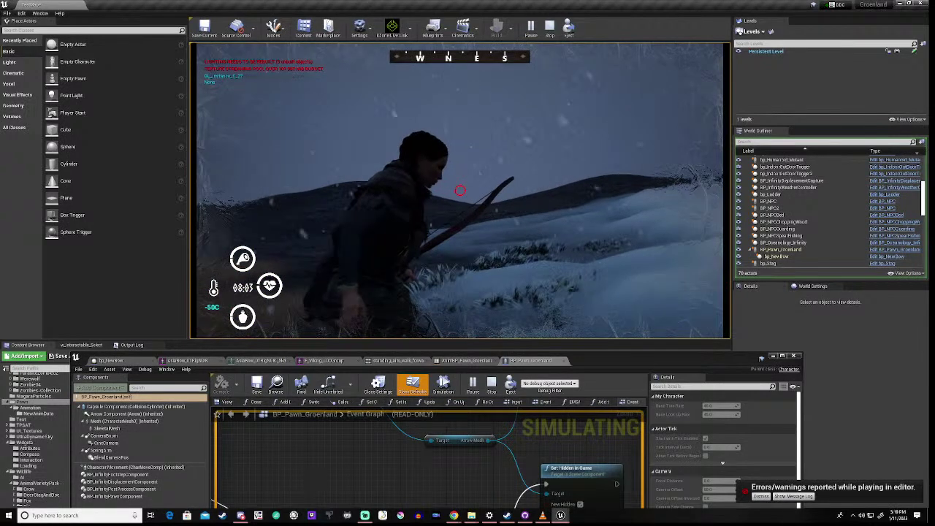
key(Escape)
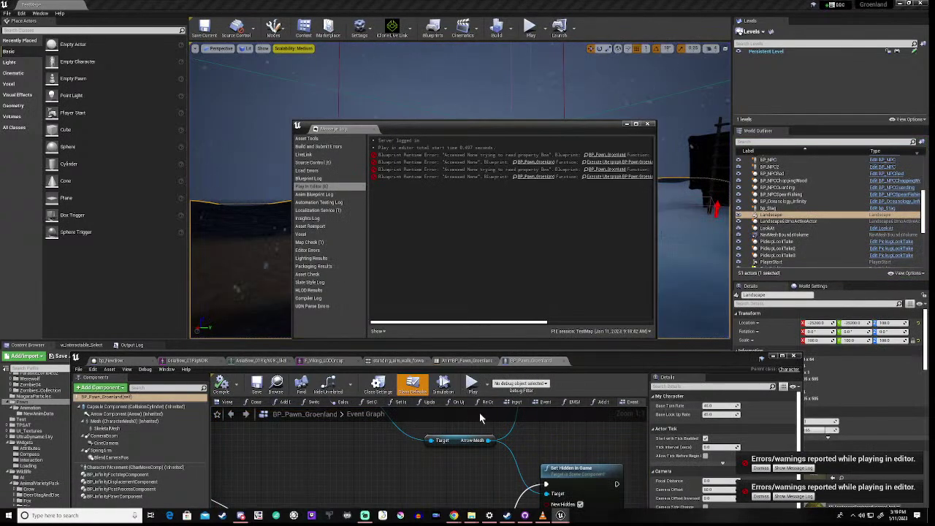
click(647, 126)
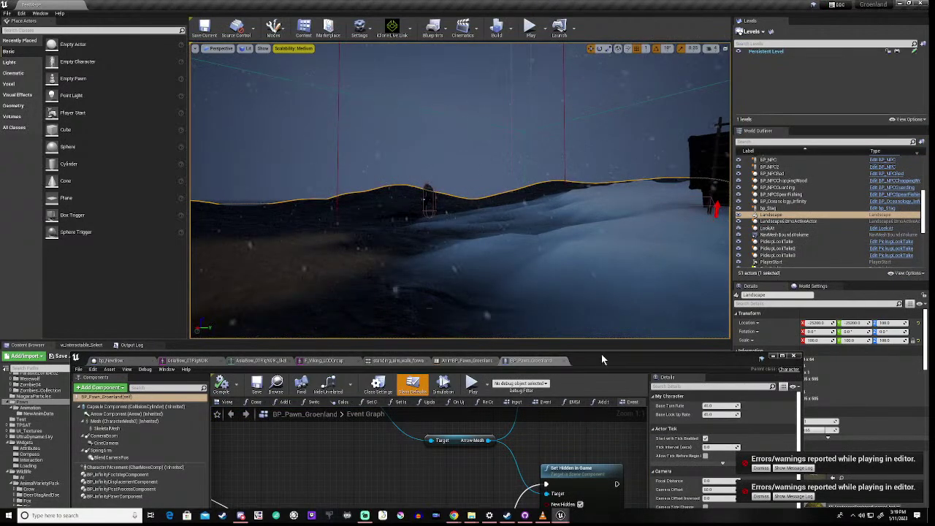
- Set the upper Play Animation node's New Anim to Play to Anim_AsiaBow_01_DrawRelease and compile the blueprint
drag(601, 353, 608, 190)
scroll(486, 319, down, 2)
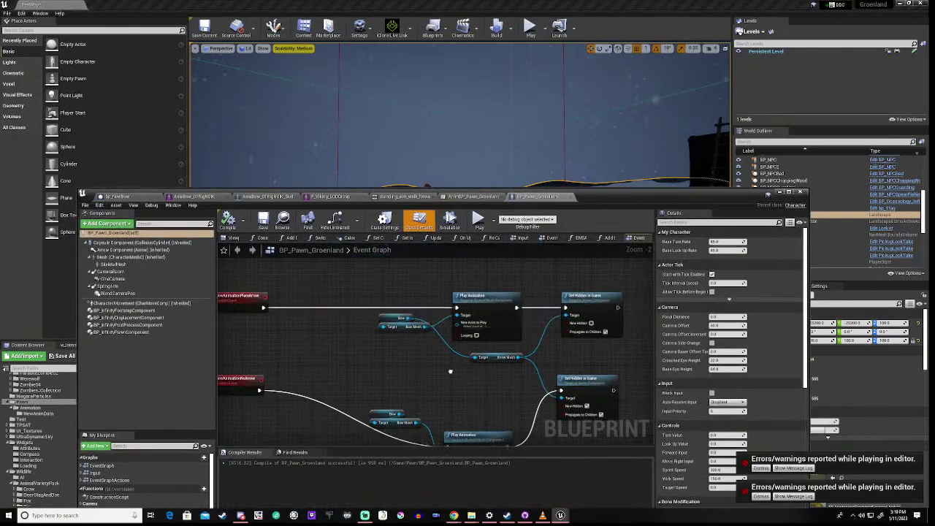
scroll(450, 371, up, 2)
click(481, 340)
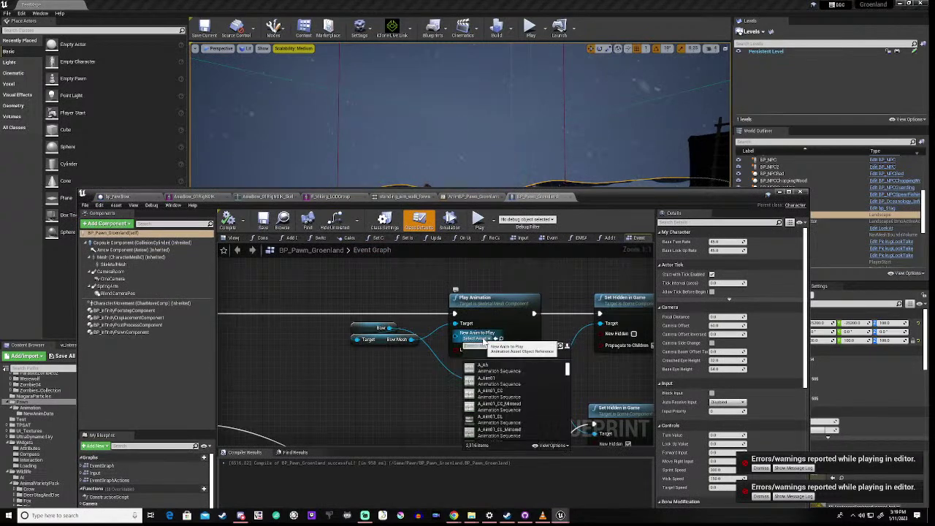
text(bow)
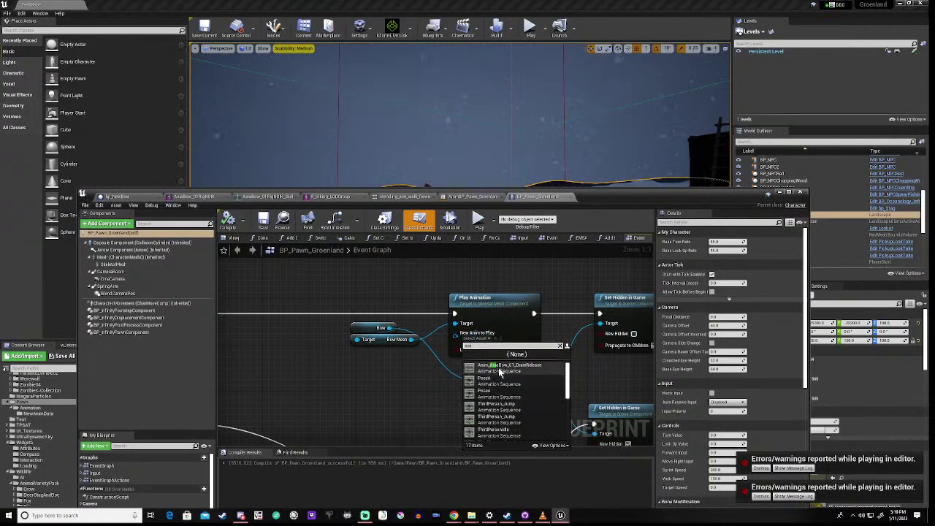
click(501, 368)
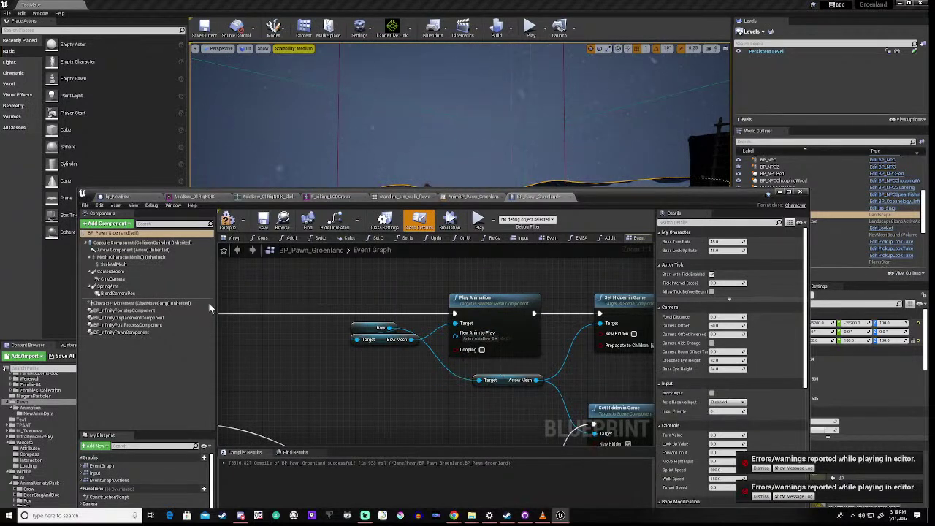
key(F7)
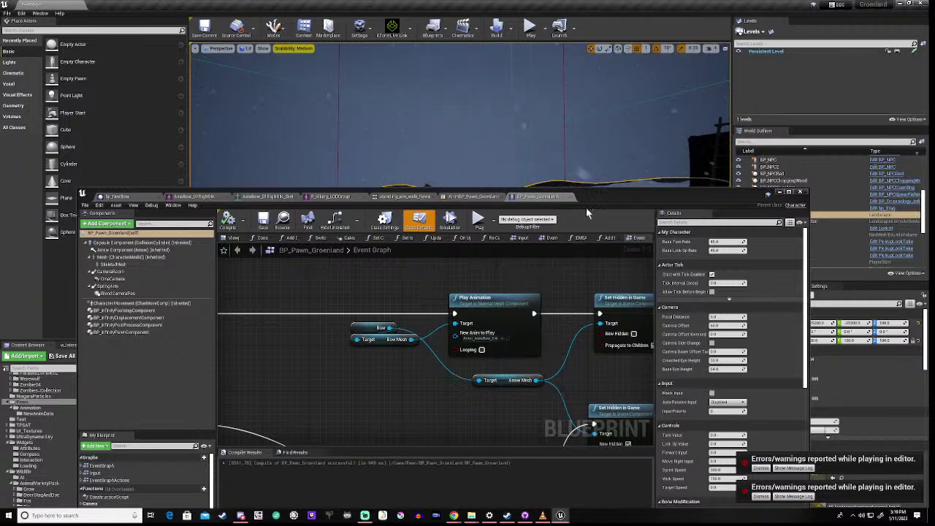
- Dismiss the error notification, play-test the bow's draw and aim in the level, then end the session and close the message log
drag(598, 199, 639, 98)
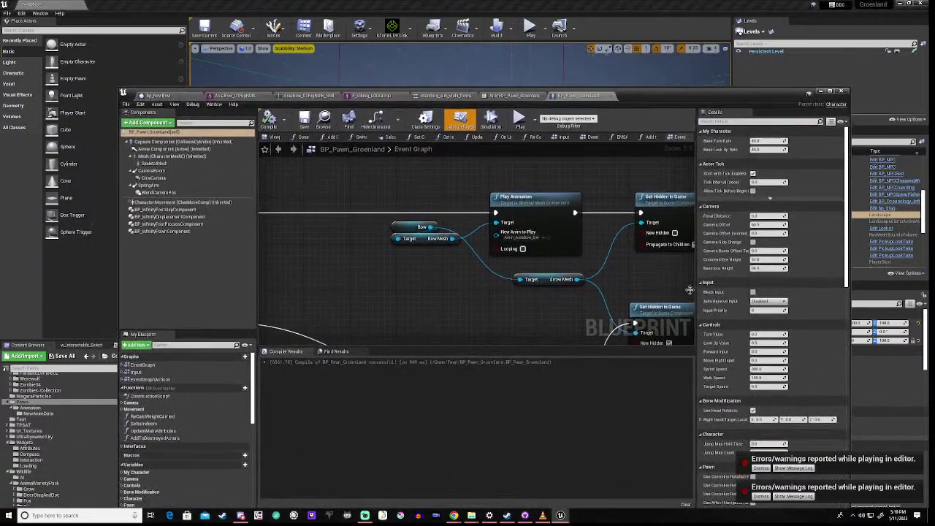
click(760, 467)
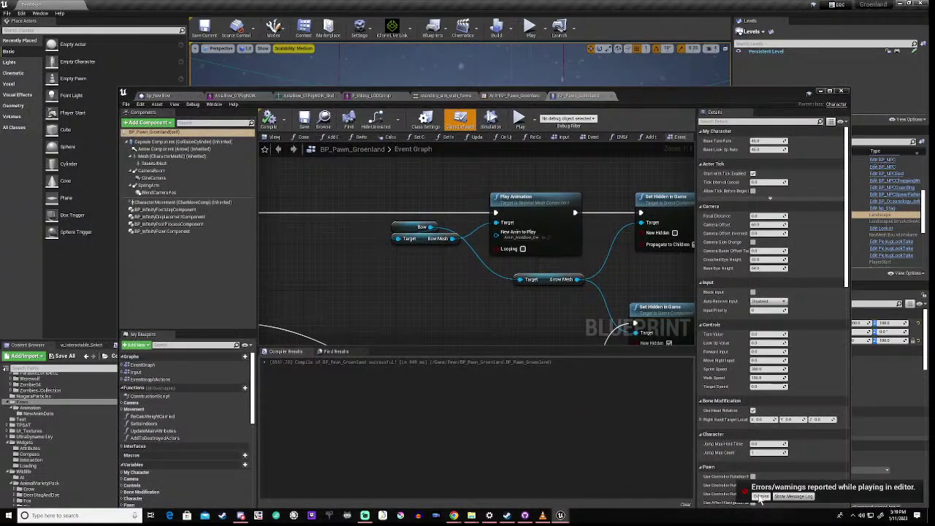
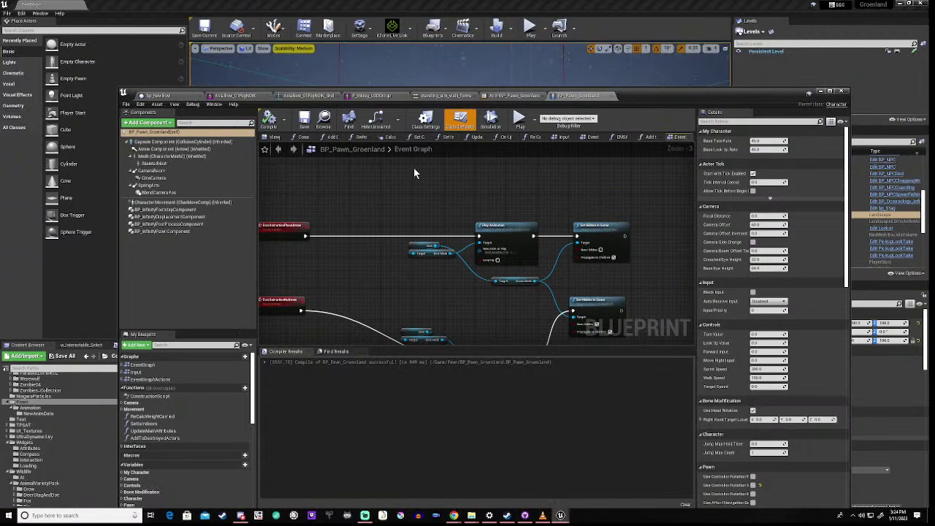
drag(662, 92, 655, 363)
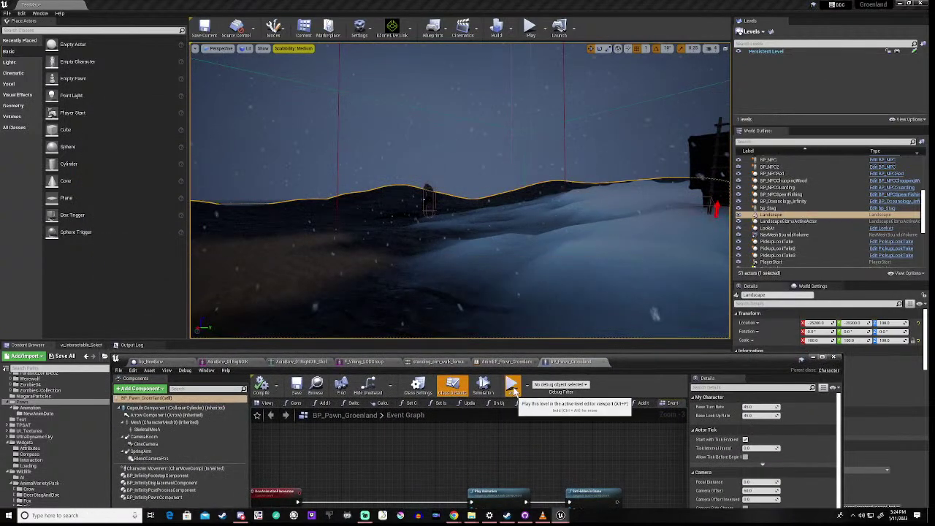
click(512, 384)
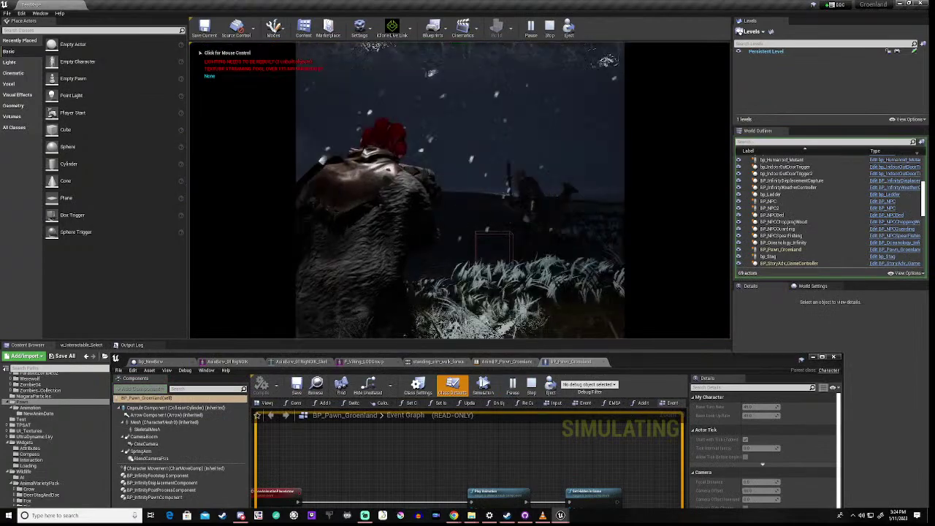
click(460, 190)
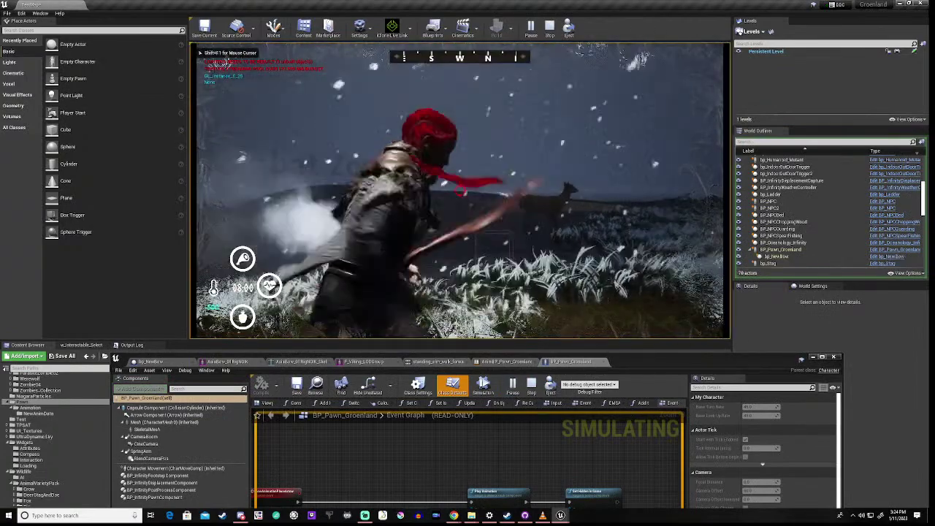
click(460, 189)
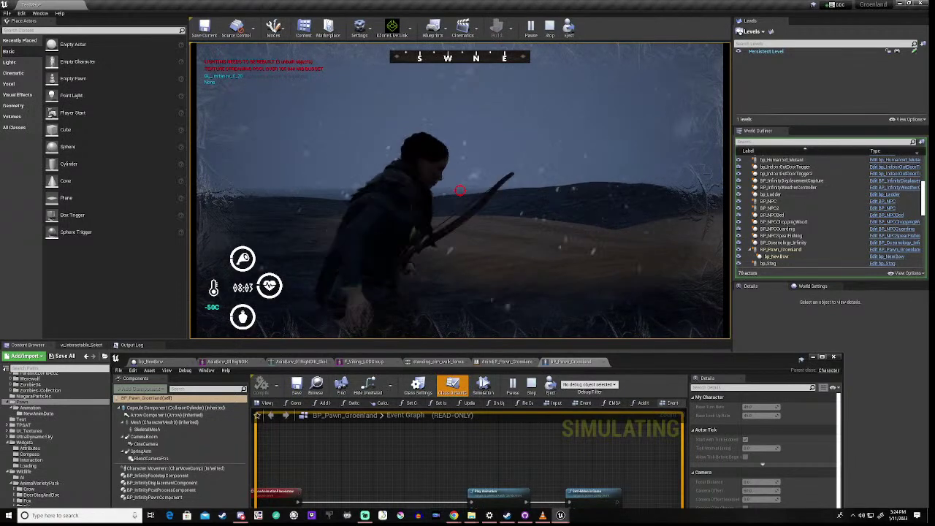
key(Escape)
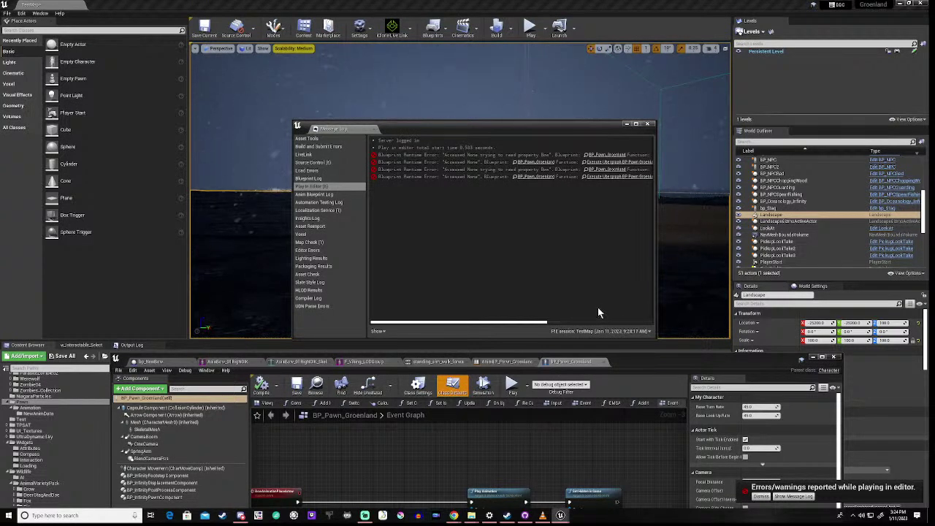
click(649, 125)
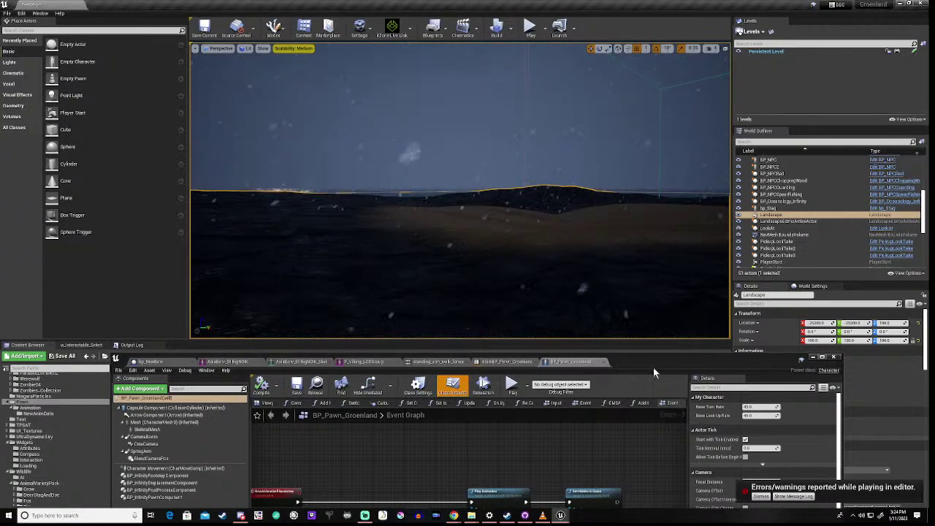
- Switch to the standing_aim_walk_forward_V2 animation and rotate the character's upperarm_r bone to adjust the drawing arm
drag(665, 358, 657, 77)
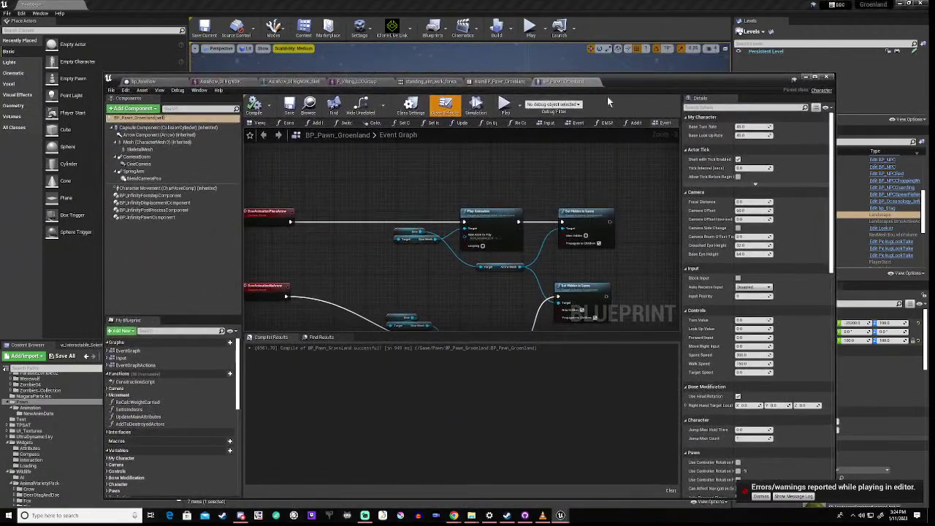
click(496, 82)
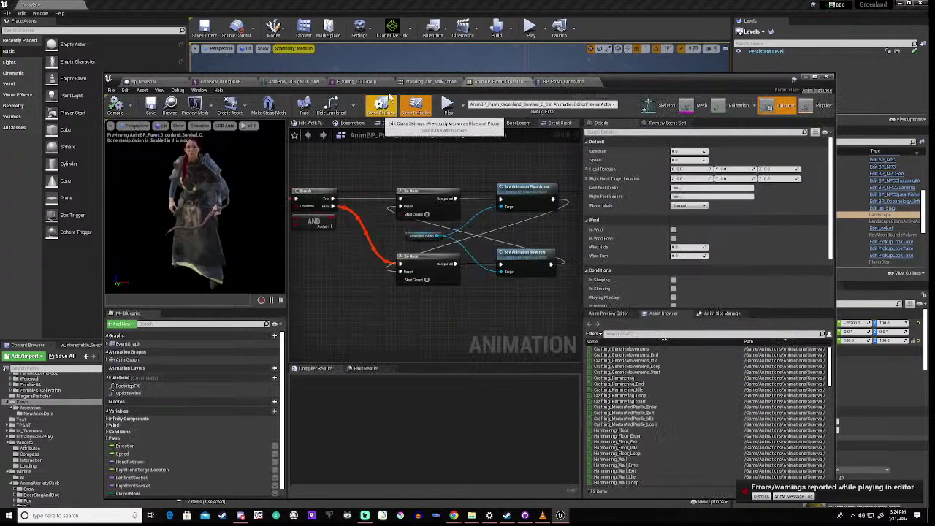
click(420, 82)
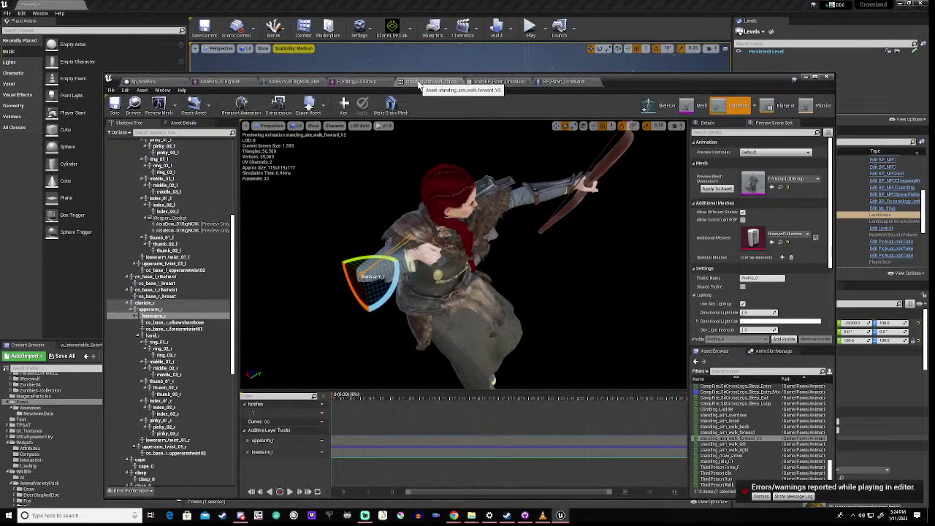
drag(375, 311, 332, 295)
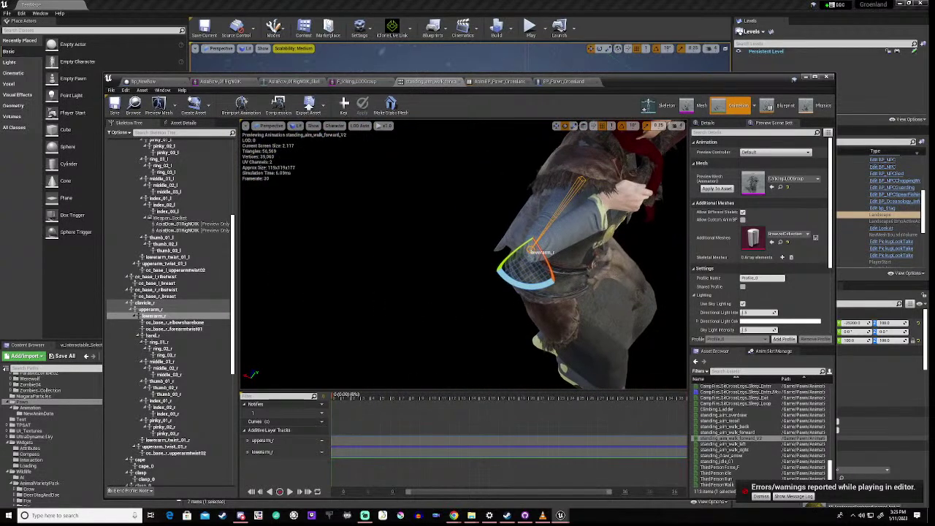
mouse_move(502, 288)
mouse_down()
mouse_move(474, 292)
mouse_move(511, 287)
mouse_up()
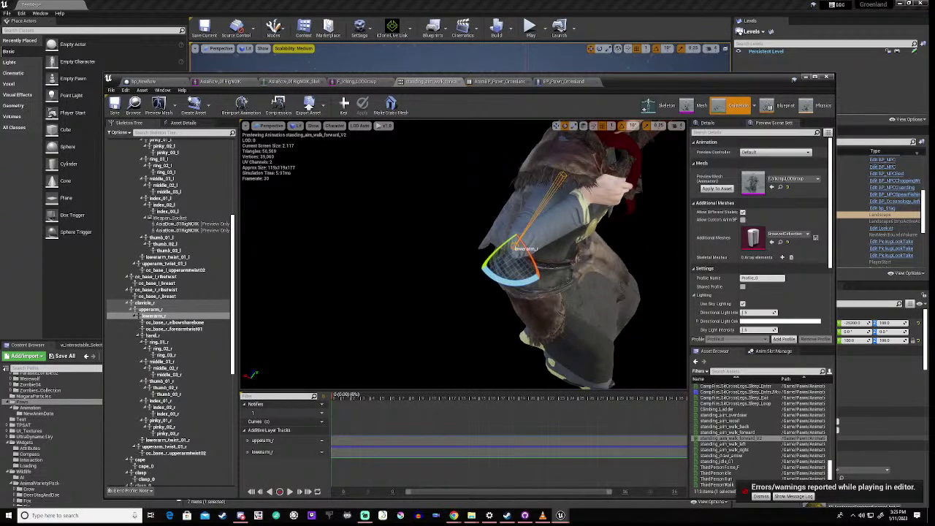
click(566, 176)
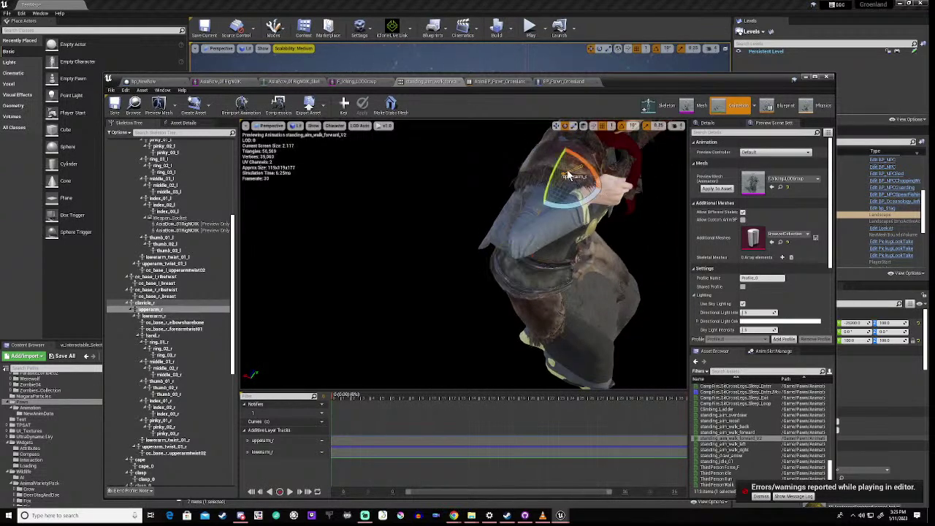
drag(577, 152, 581, 152)
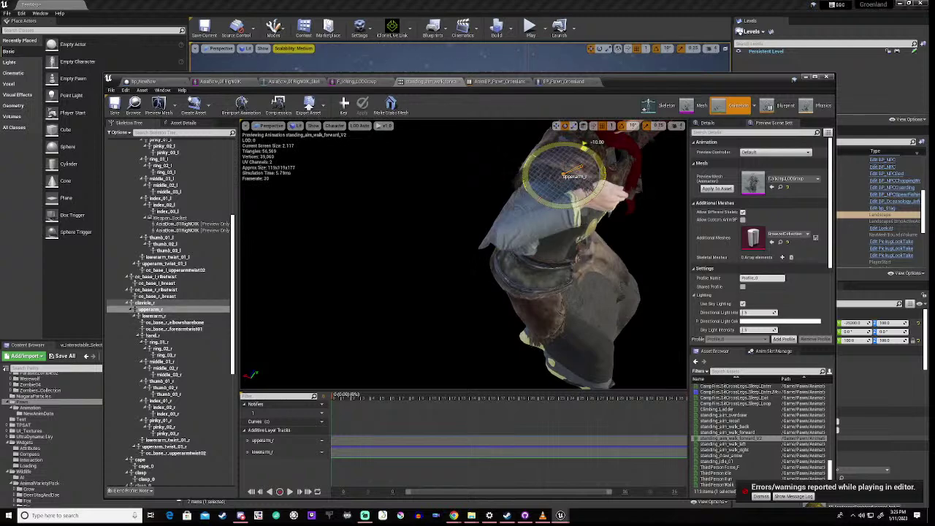
drag(582, 152, 589, 151)
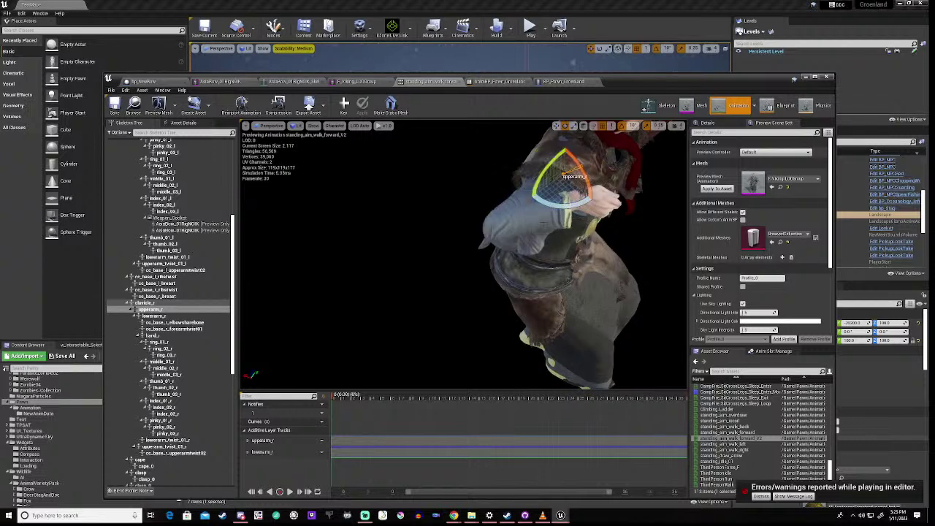
- Set the rotation snap to 5°, rotate the lowerarm_r bone to adjust the drawing hand, and key the pose
click(543, 216)
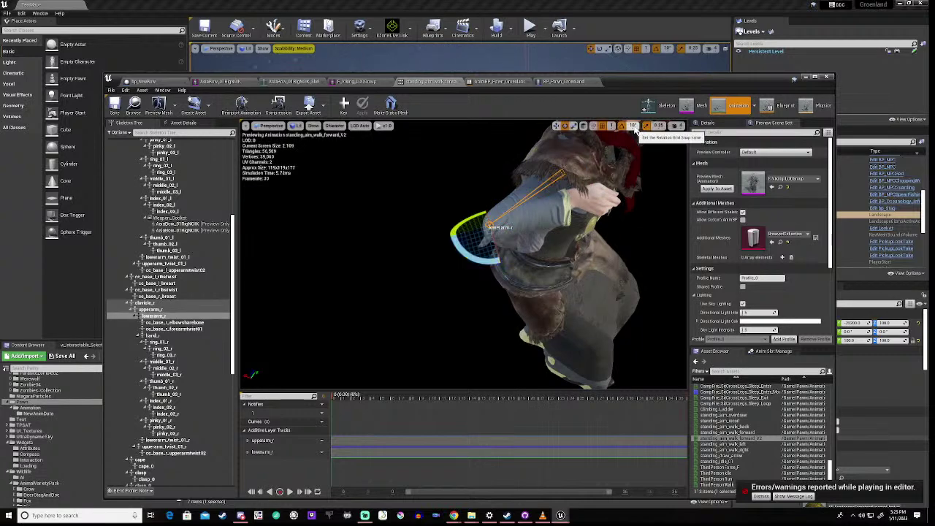
click(633, 126)
click(635, 156)
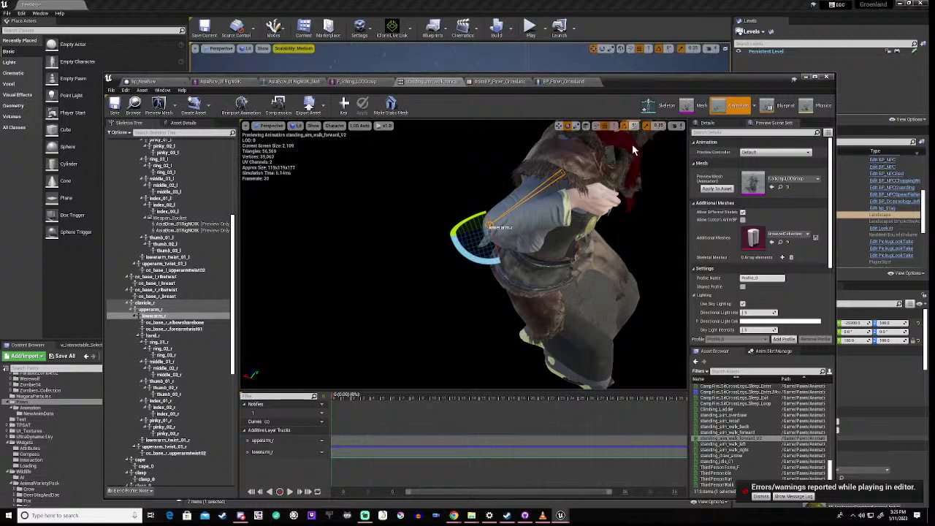
drag(481, 268, 479, 269)
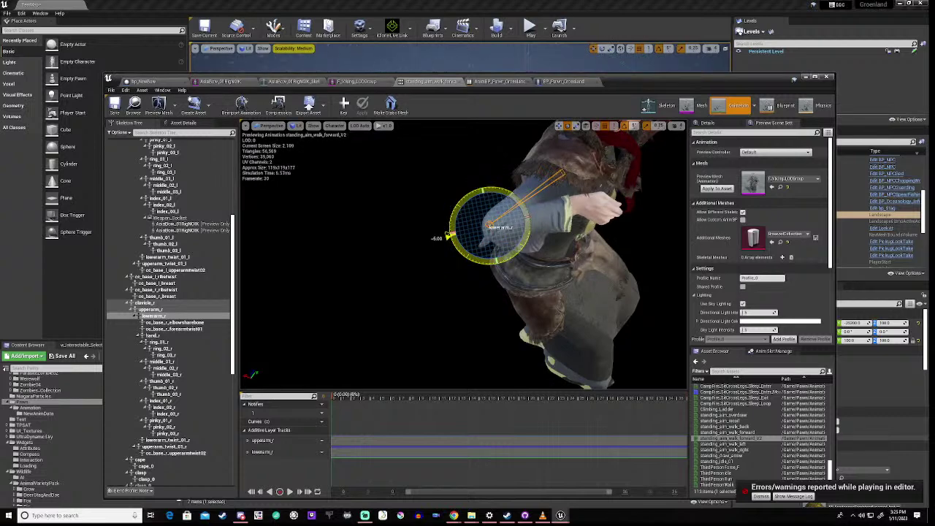
drag(479, 269, 401, 271)
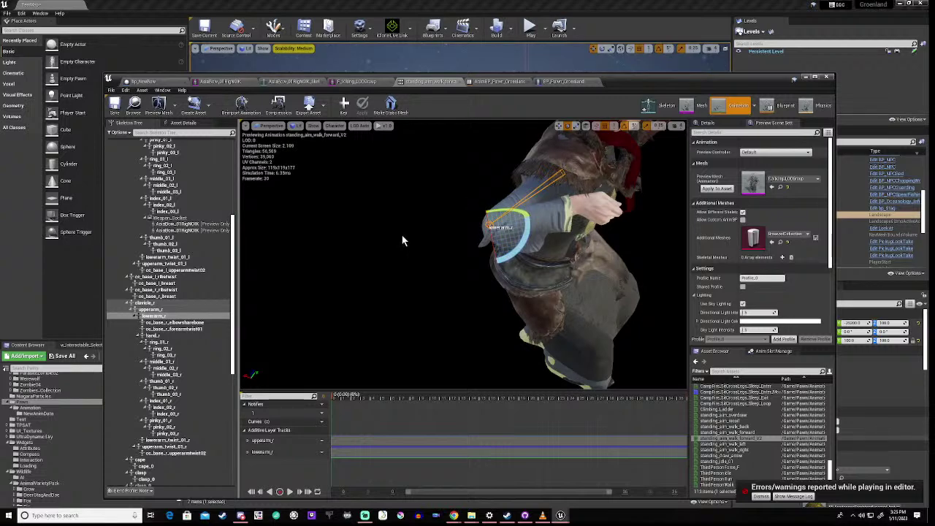
drag(580, 281, 475, 278)
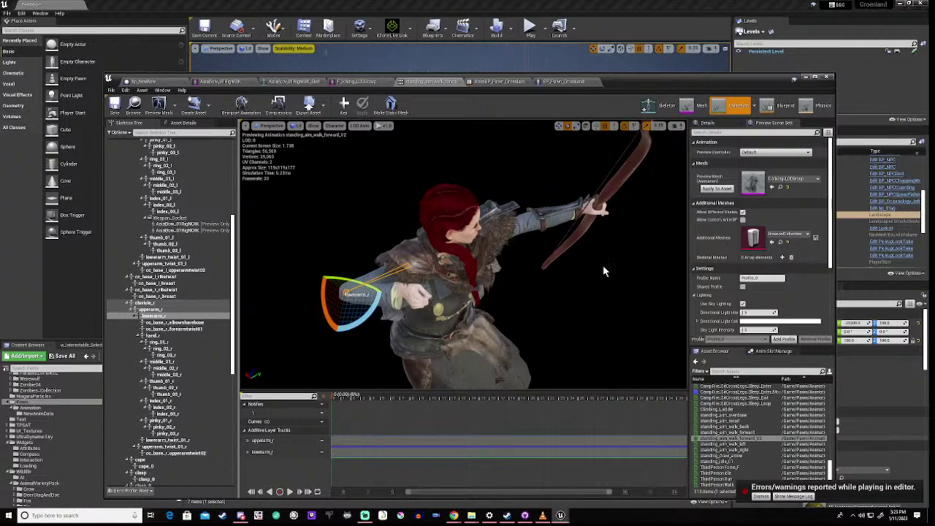
click(343, 106)
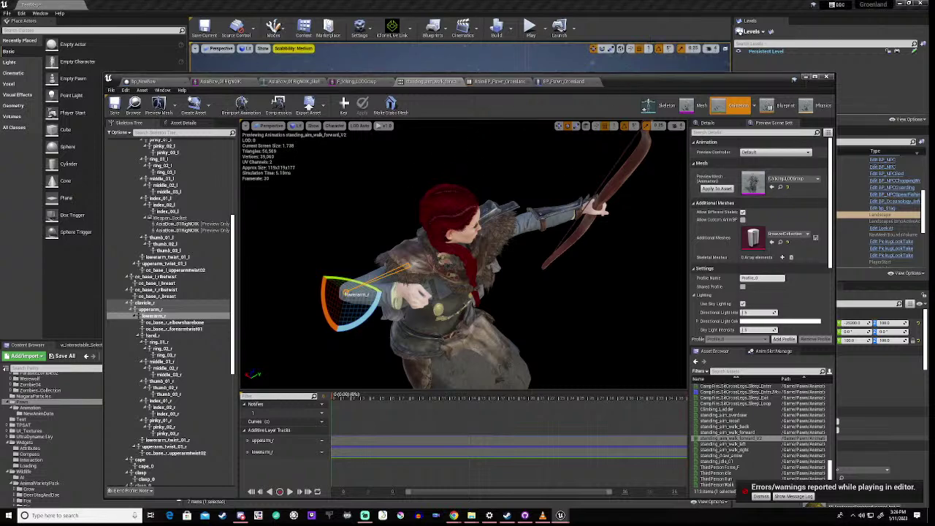
- Clear the level viewport and play-test the adjusted arm pose while walking and aiming, then end the session and close the message log
drag(626, 82, 639, 59)
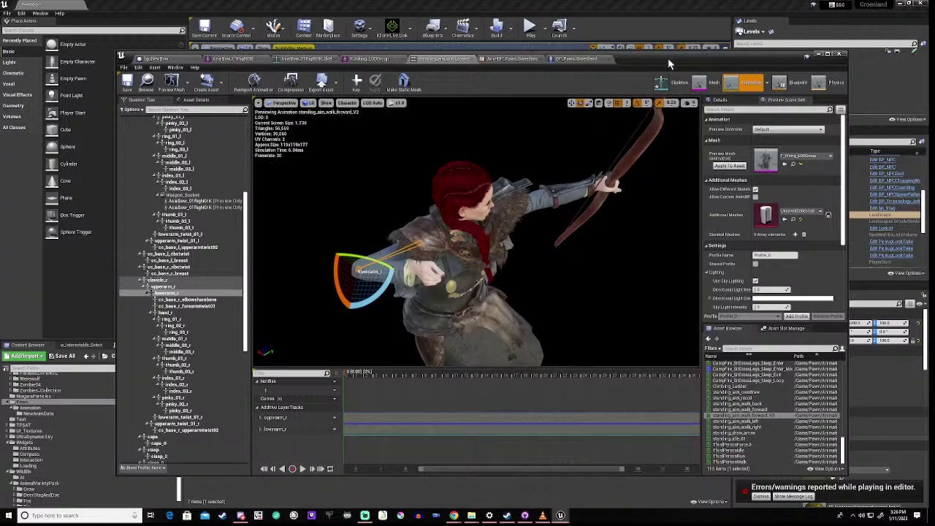
drag(671, 56, 655, 346)
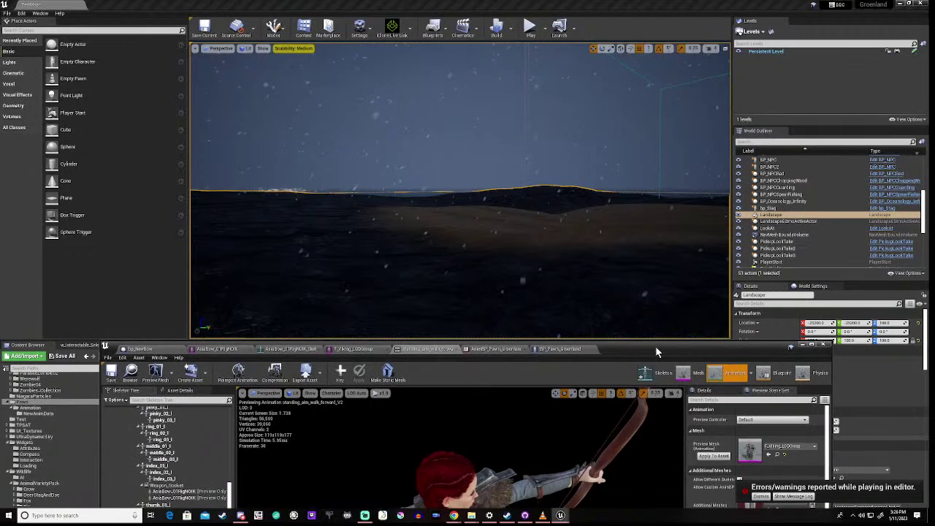
click(529, 27)
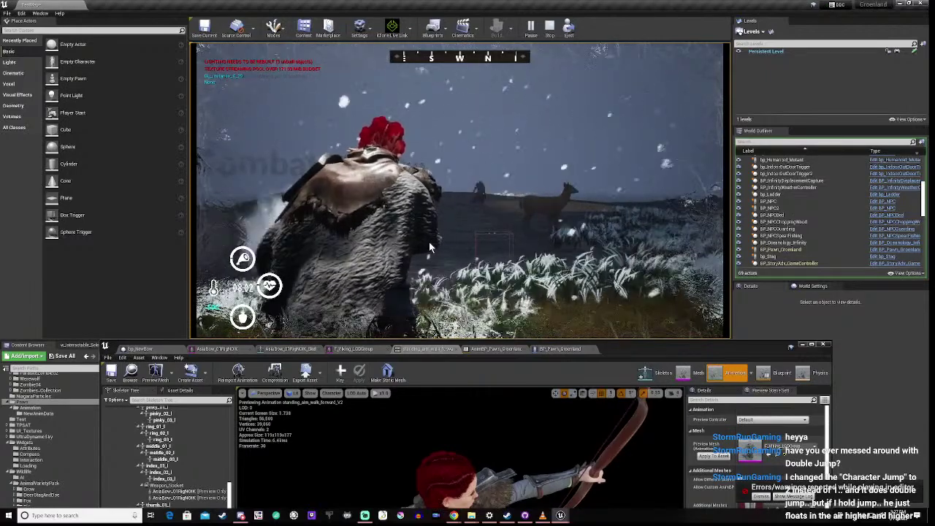
click(429, 245)
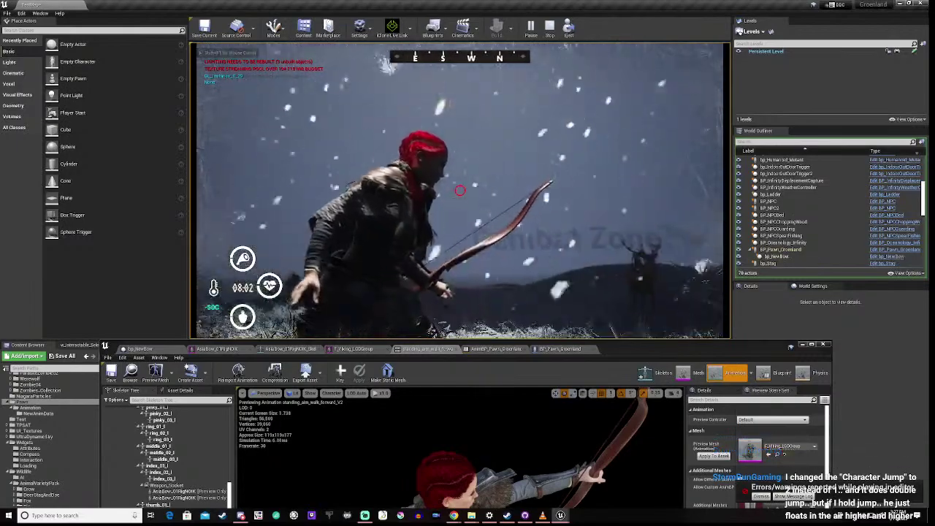
key(w)
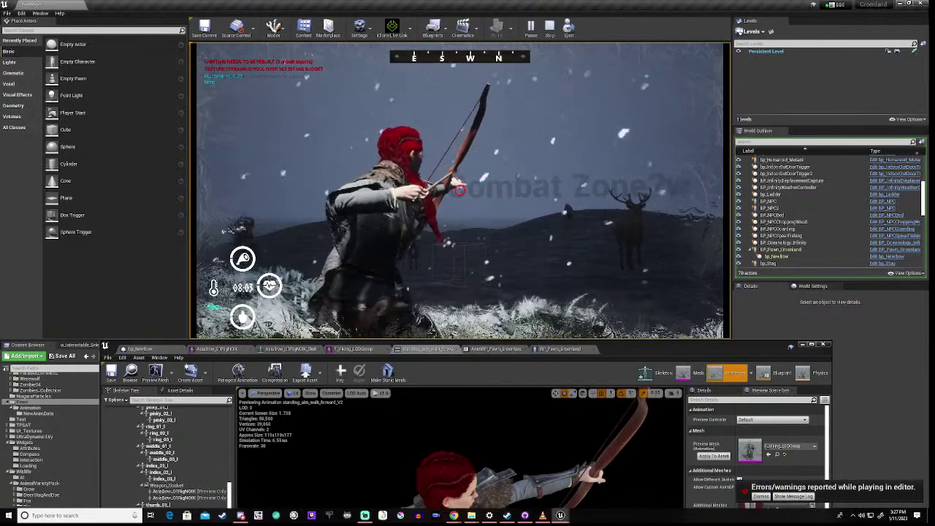
key(w)
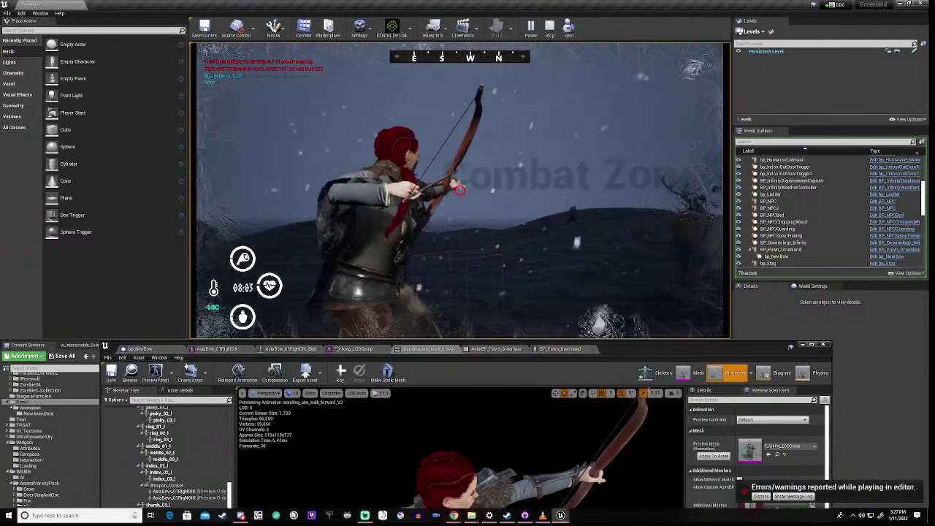
key(w)
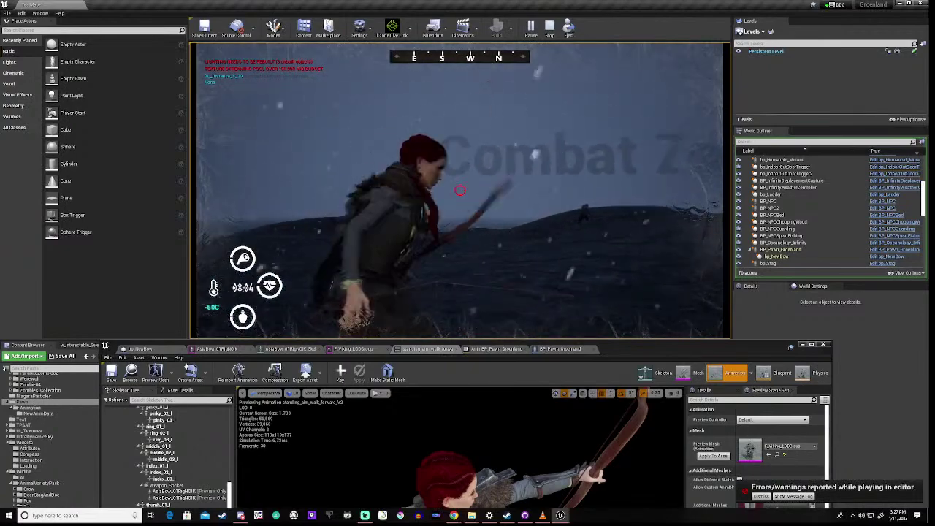
key(Escape)
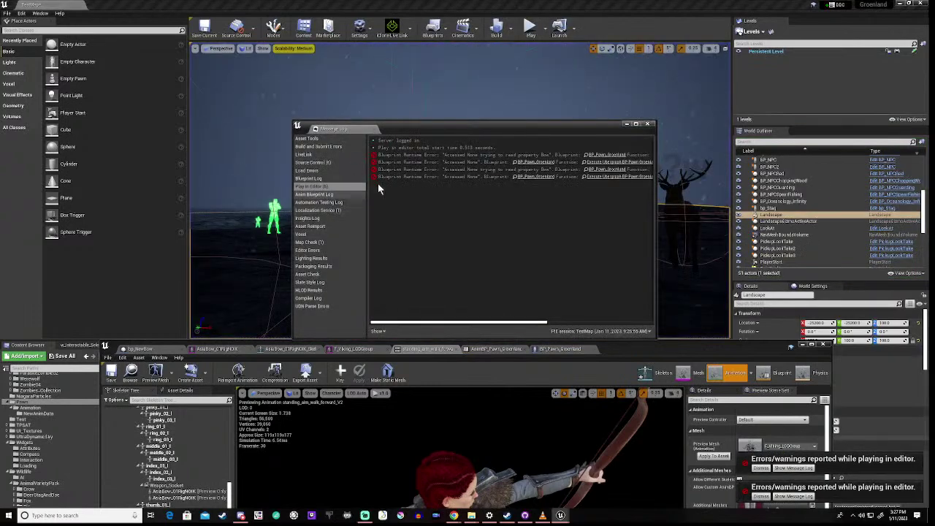
click(647, 123)
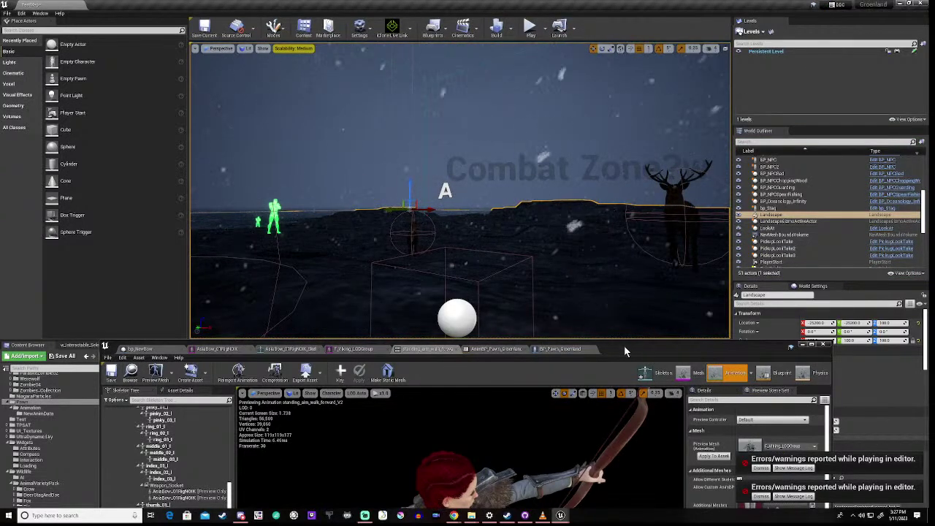
- Return to the aim-walk animation, rotate the lowerarm_r bone further, and key the new pose
drag(623, 345, 660, 143)
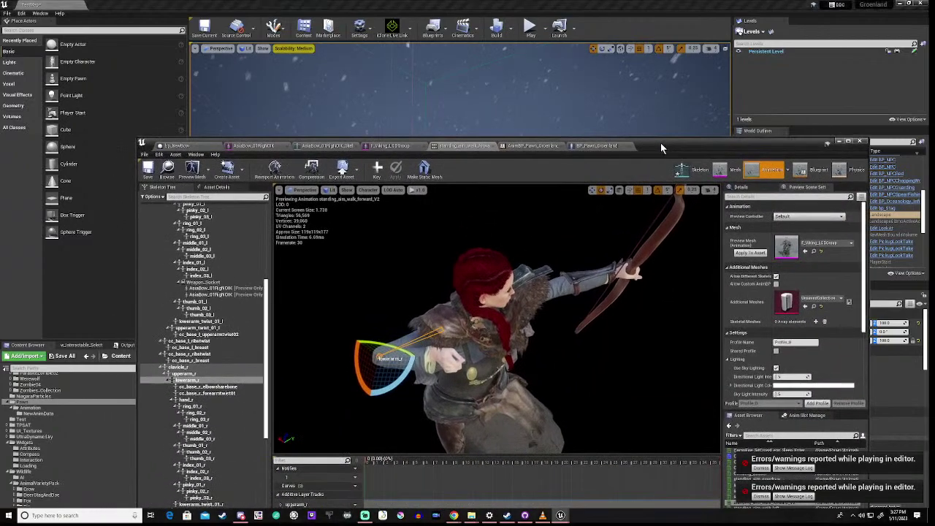
drag(409, 371, 344, 356)
drag(341, 356, 349, 359)
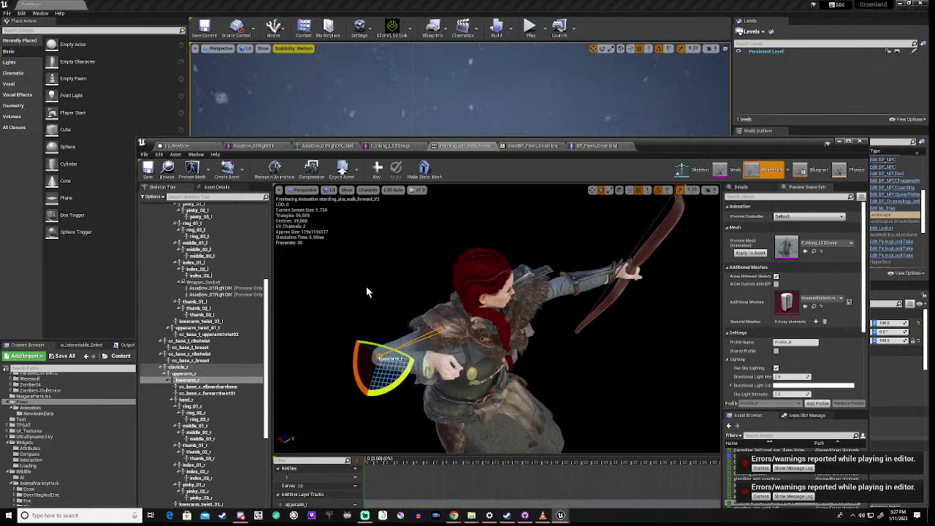
click(377, 168)
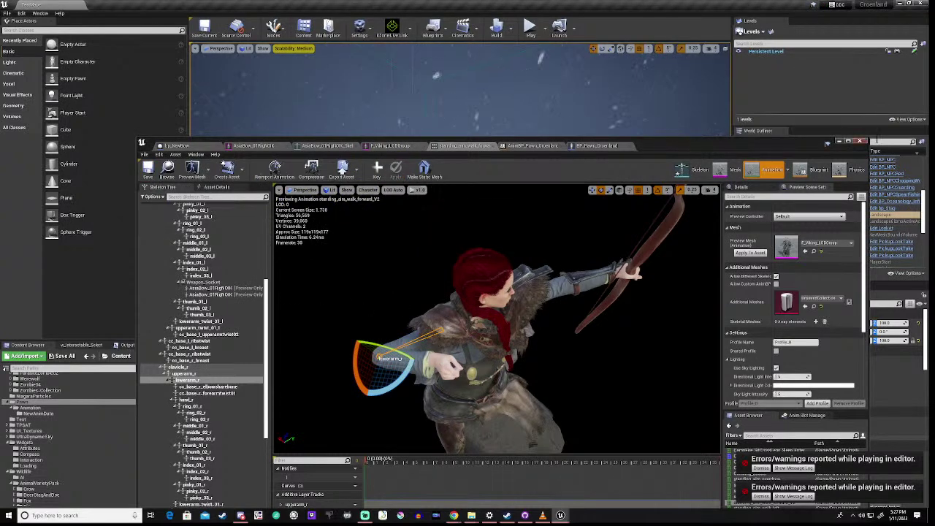
- Minimize the animation editor, dismiss the error notifications, and play-test aiming the bow with the re-keyed arm pose, closing the message log after the session
click(838, 142)
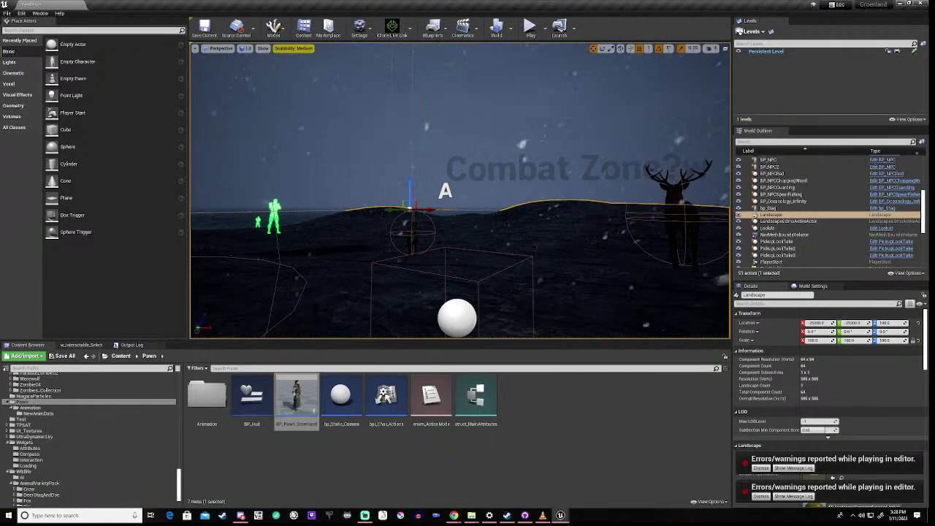
click(762, 468)
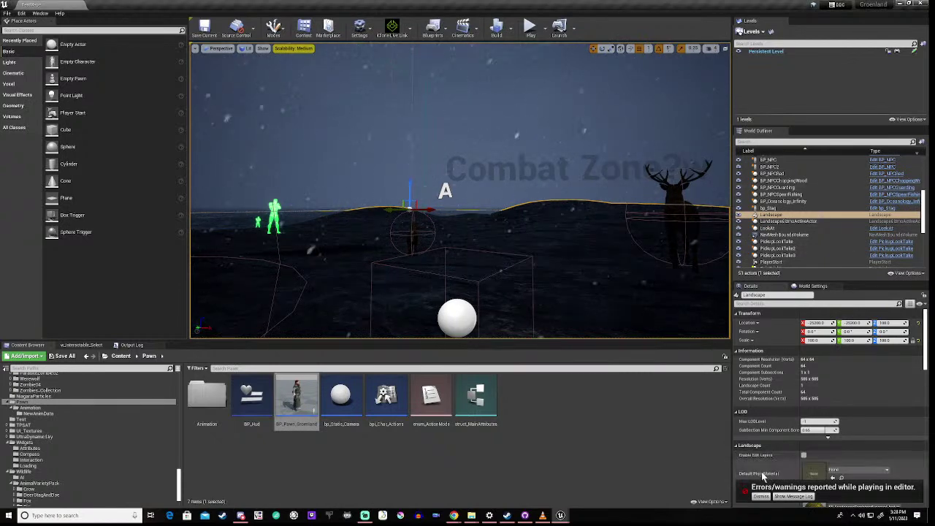
click(760, 496)
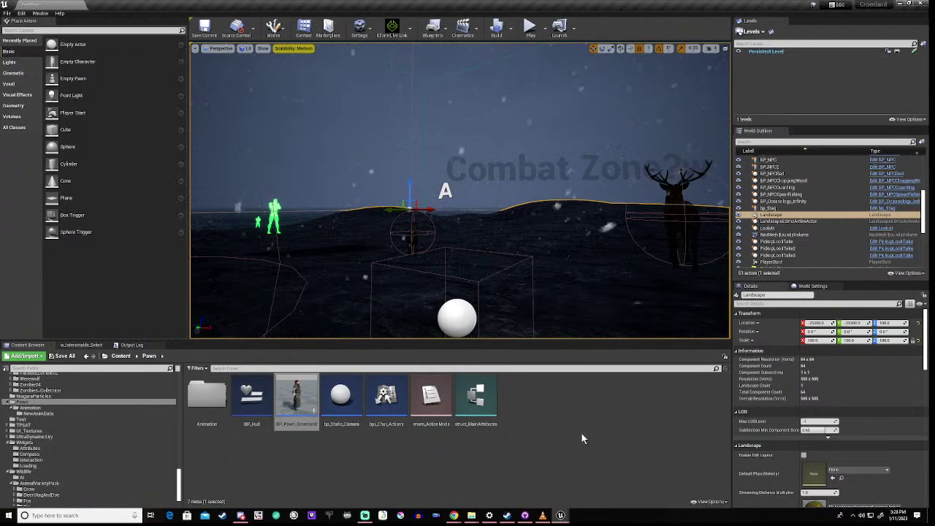
click(529, 29)
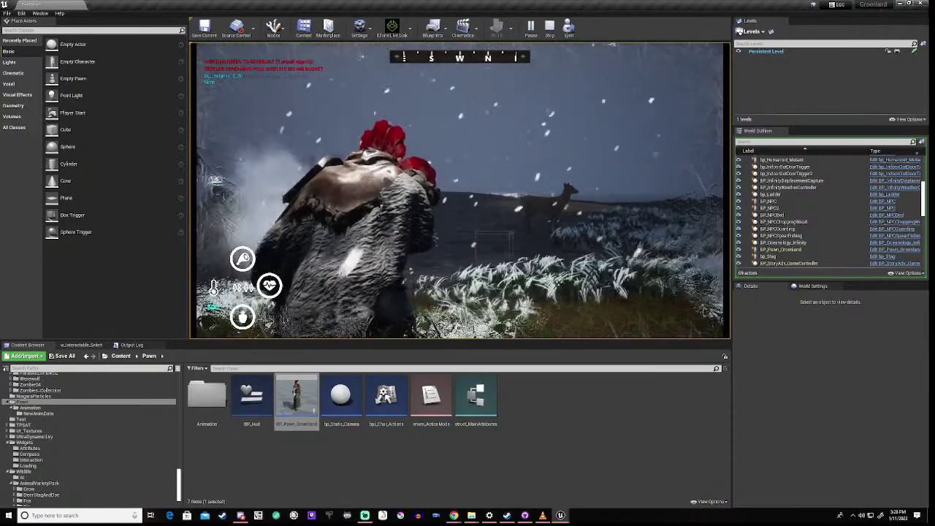
click(420, 268)
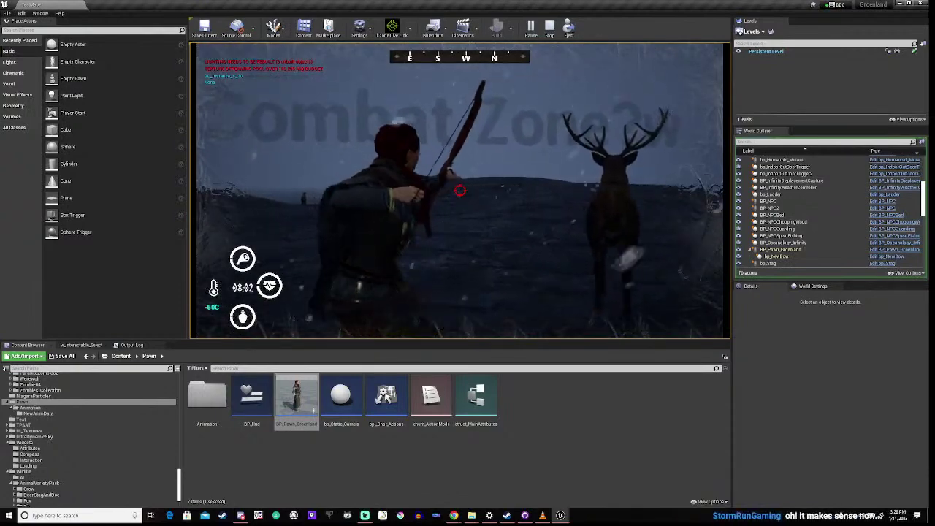
key(Escape)
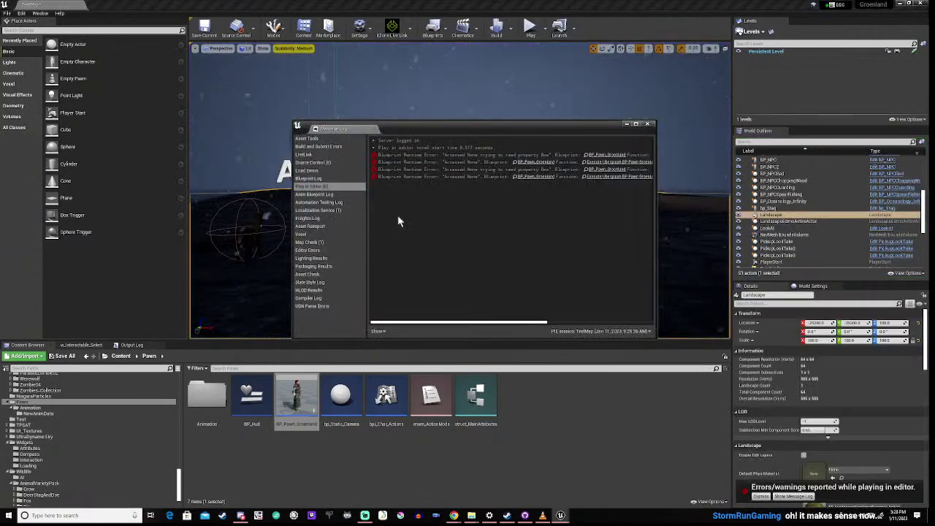
click(647, 124)
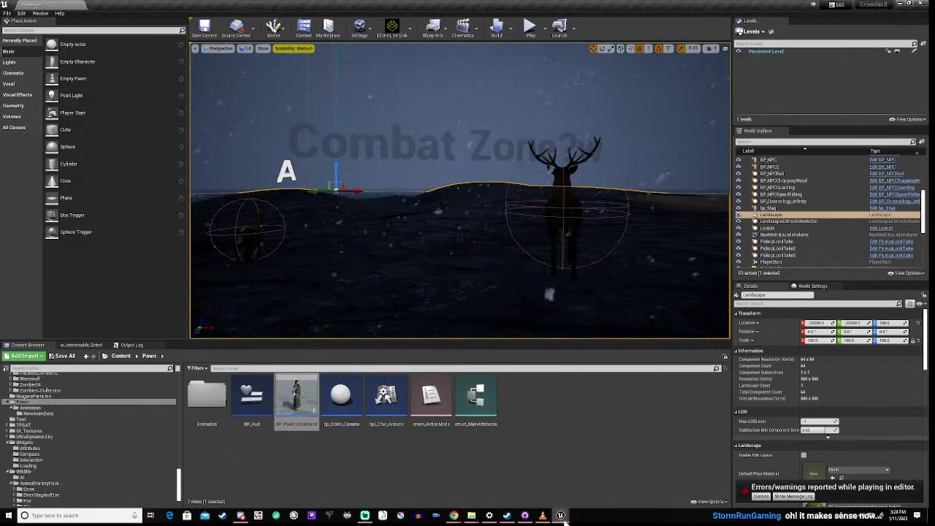
- Return to the standing_aim_walk_forward_V2 animation and rotate the upperarm_r bone slightly, working from behind the character
mouse_move(560, 515)
click(598, 484)
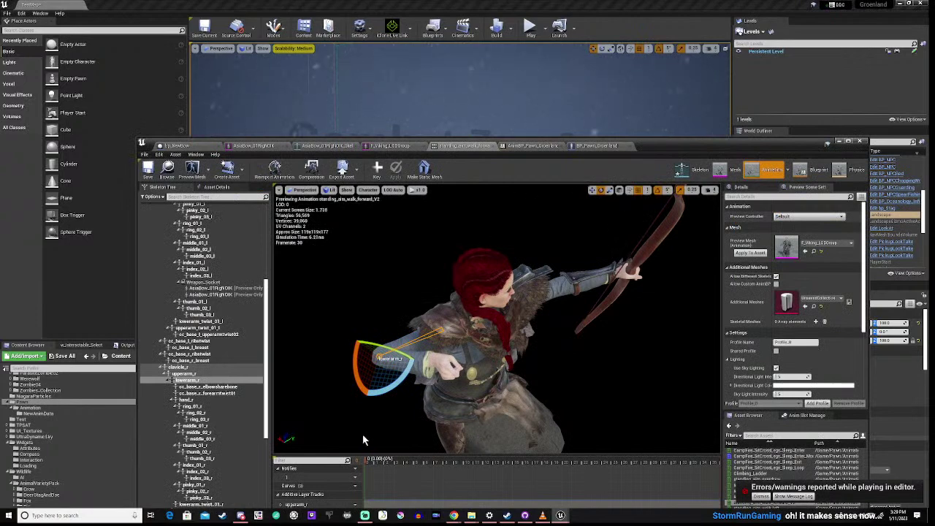
drag(364, 417, 321, 431)
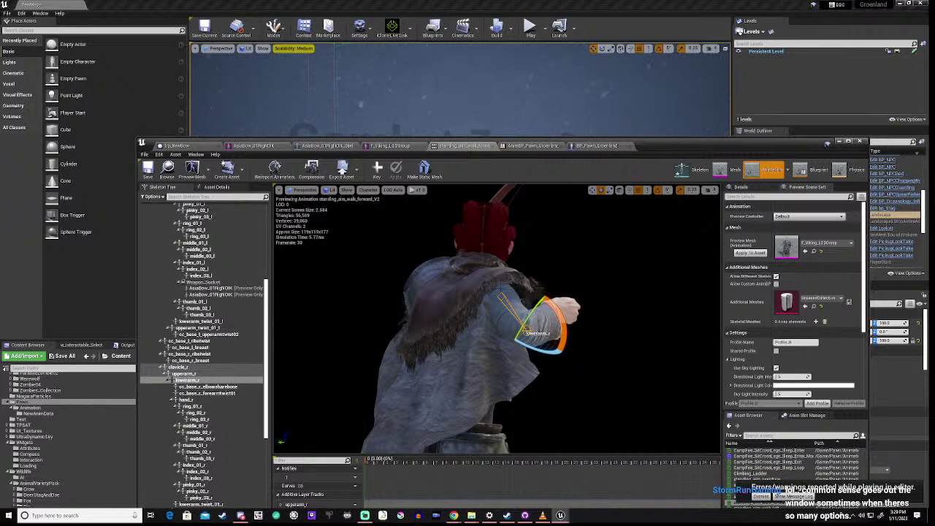
click(168, 374)
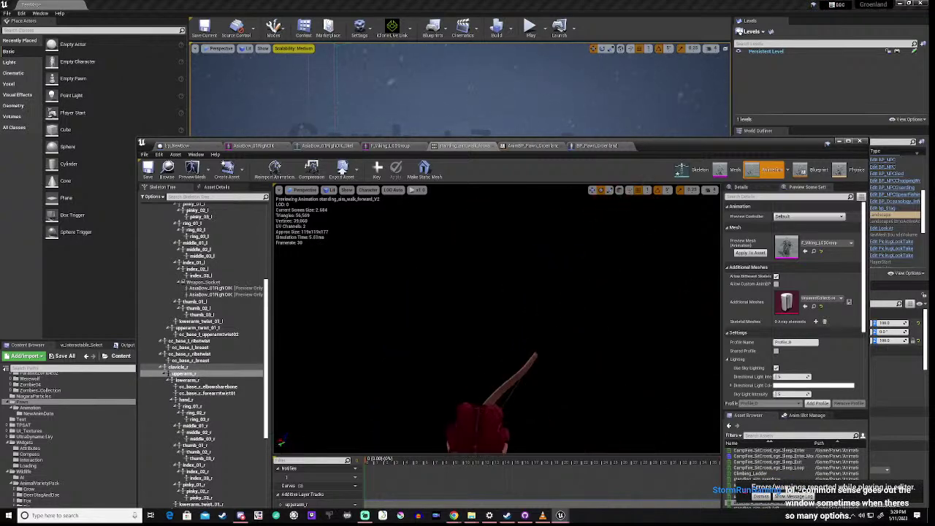
right_drag(497, 318, 453, 383)
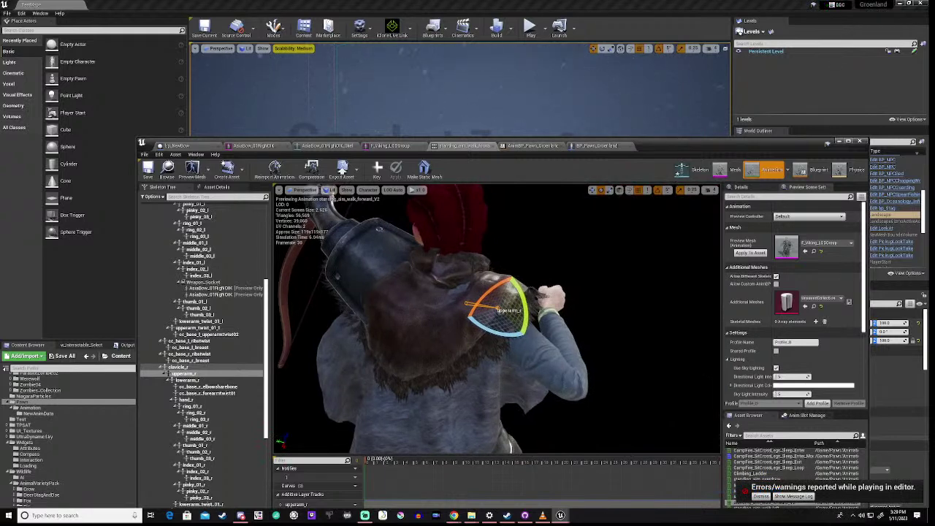
drag(510, 334, 504, 332)
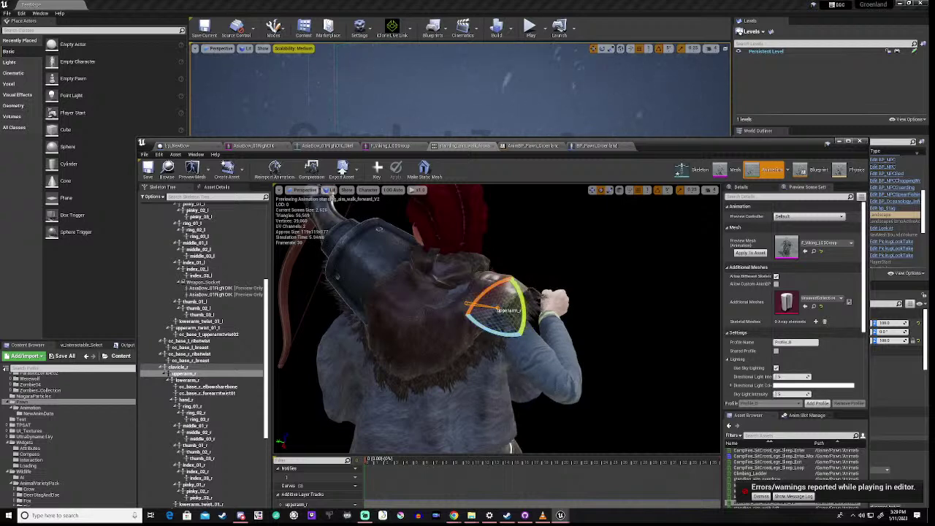
- Rotate the lowerarm_r bone slightly, then key and apply the adjusted arm pose
click(556, 337)
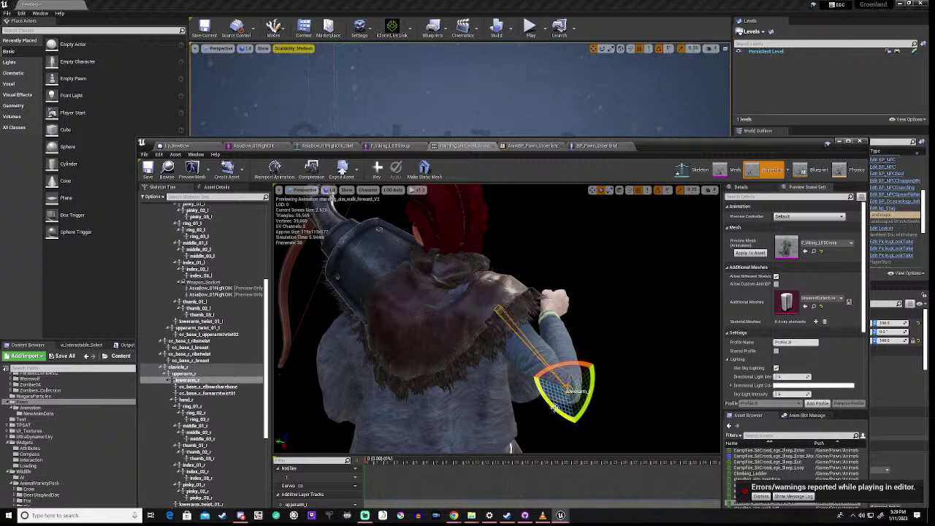
drag(553, 407, 551, 405)
drag(587, 329, 681, 294)
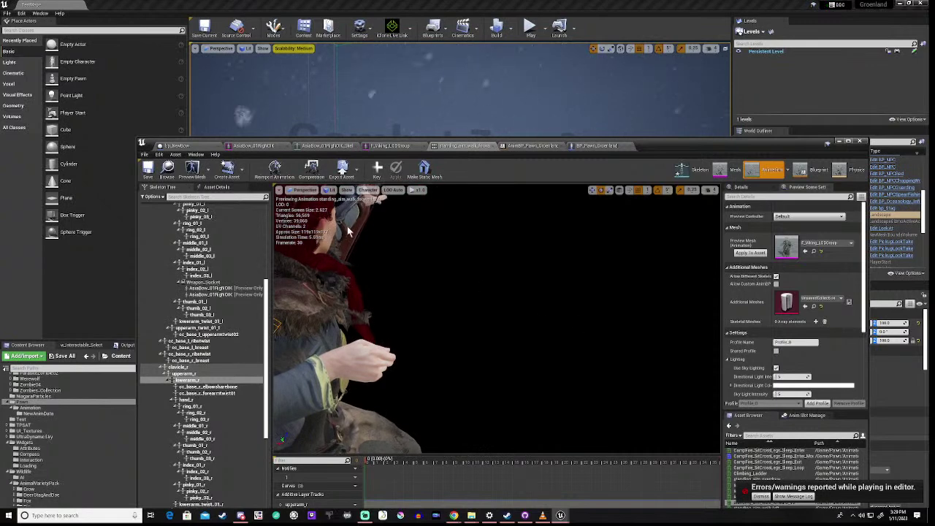
click(377, 167)
click(396, 170)
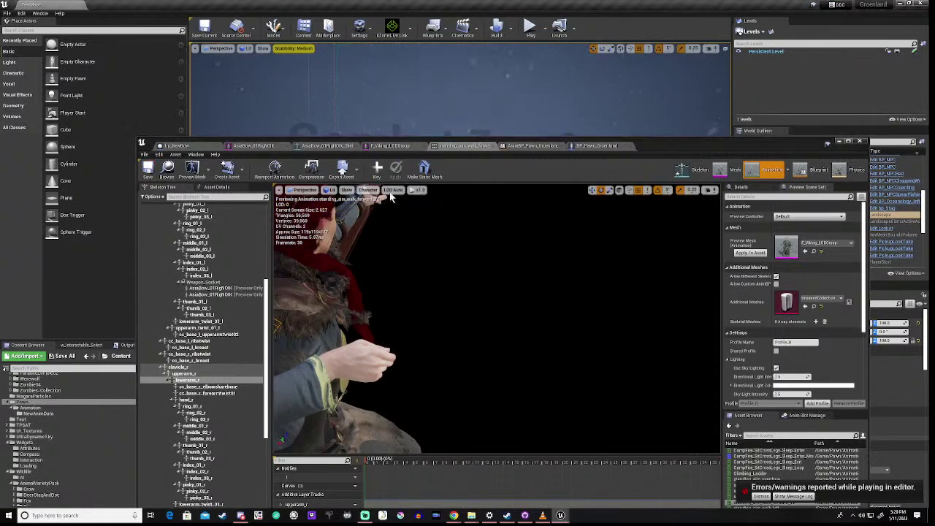
- Move the animation editor clear of the level viewport and play-test walking and aiming with the bow equipped, then end the session and close the message log
drag(690, 145, 675, 376)
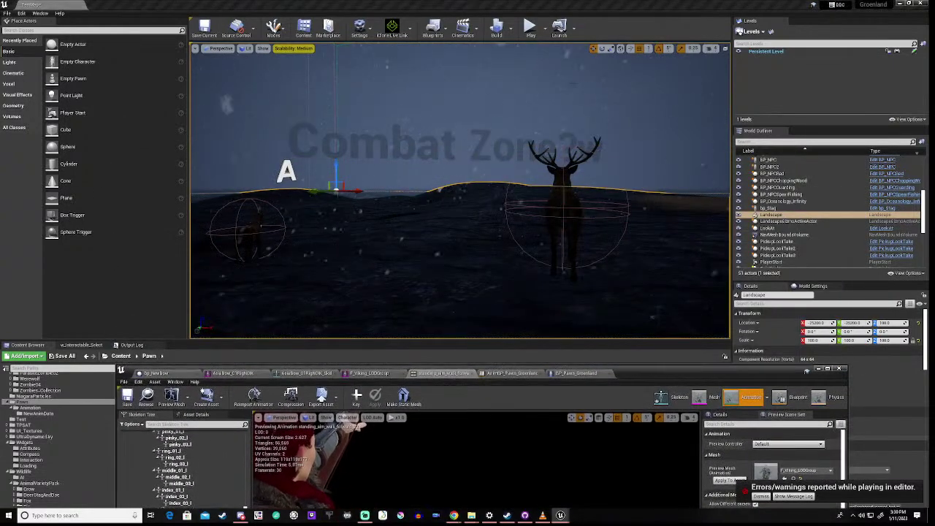
click(530, 28)
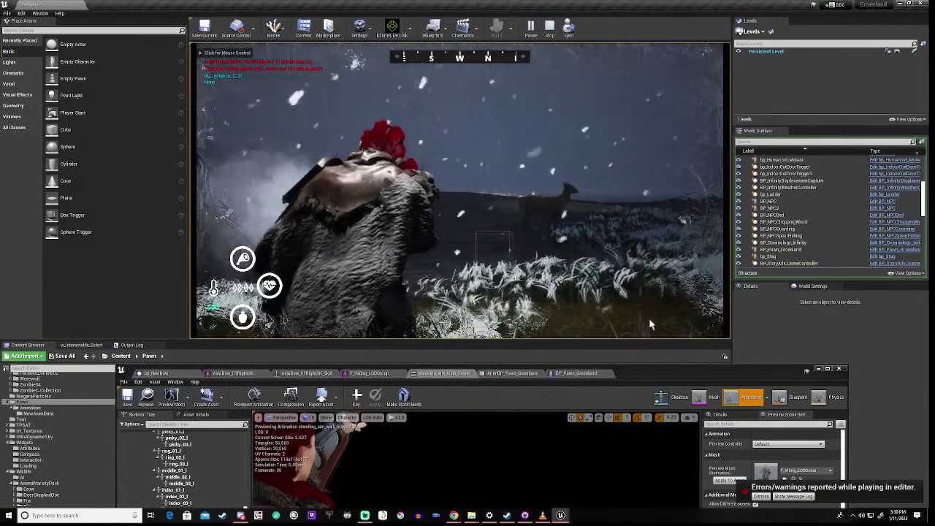
click(475, 229)
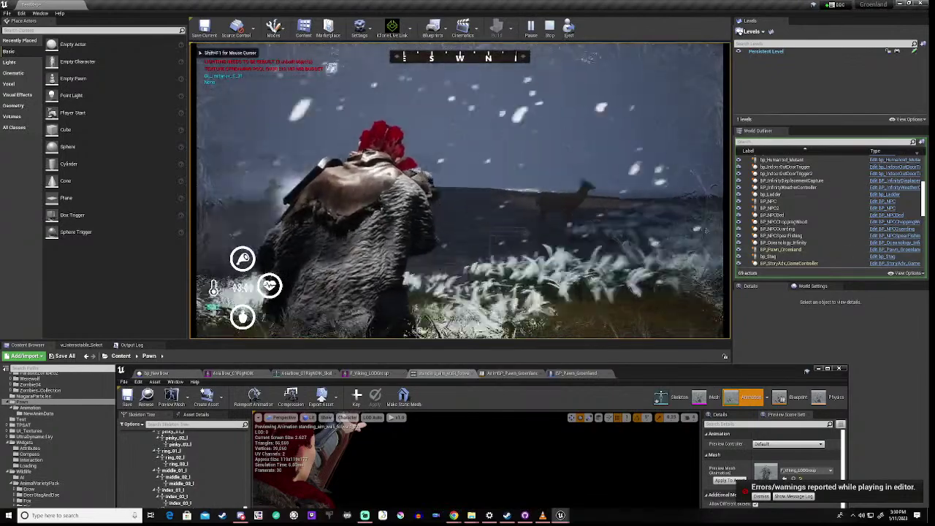
key(1)
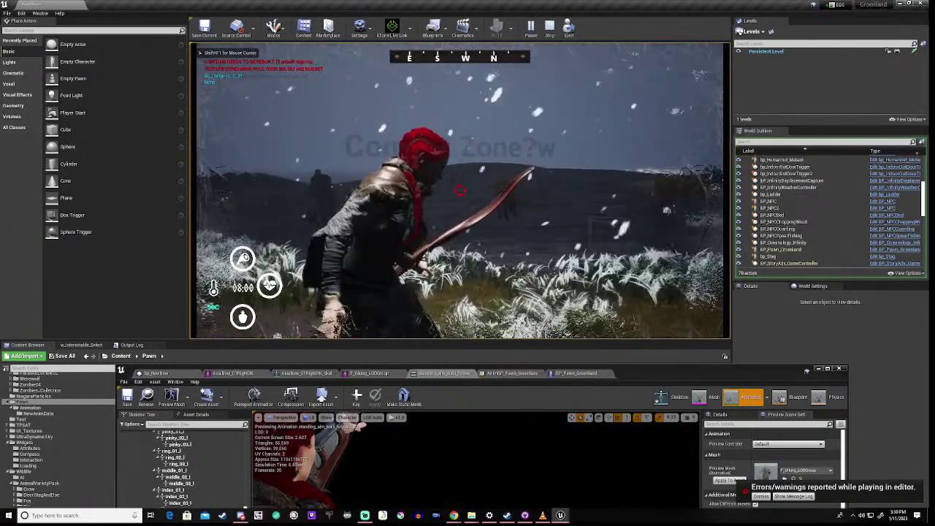
key(w)
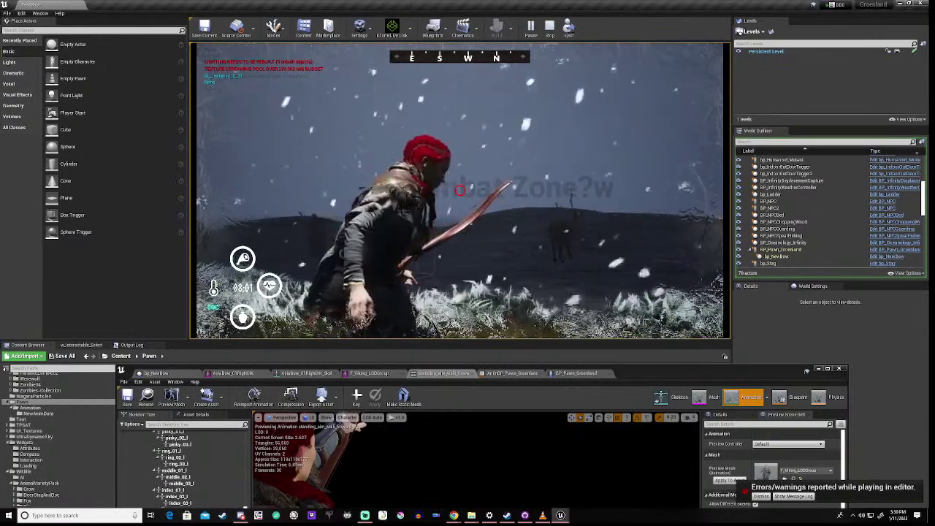
key(w)
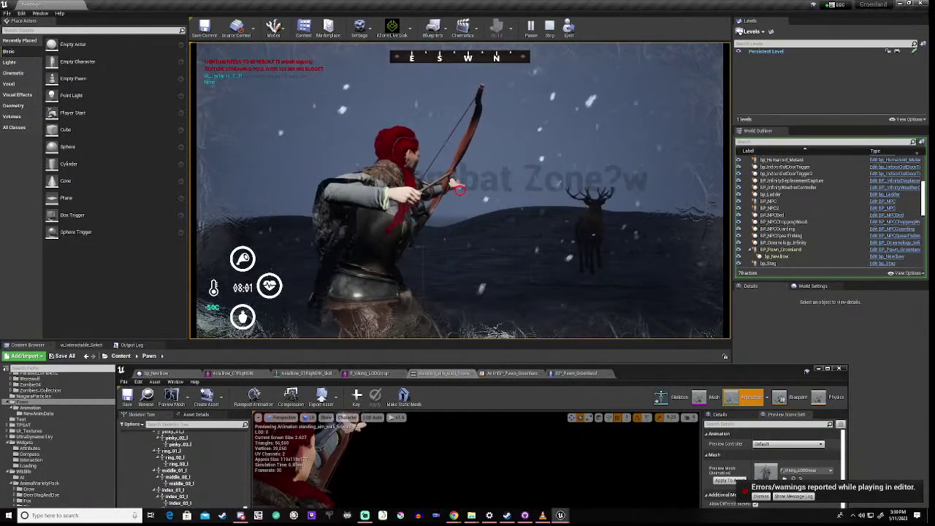
key(w)
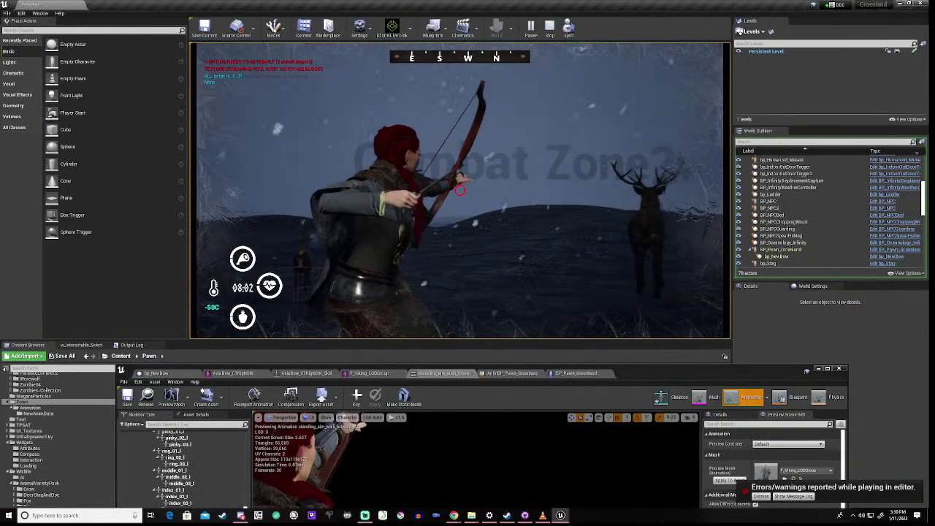
key(w)
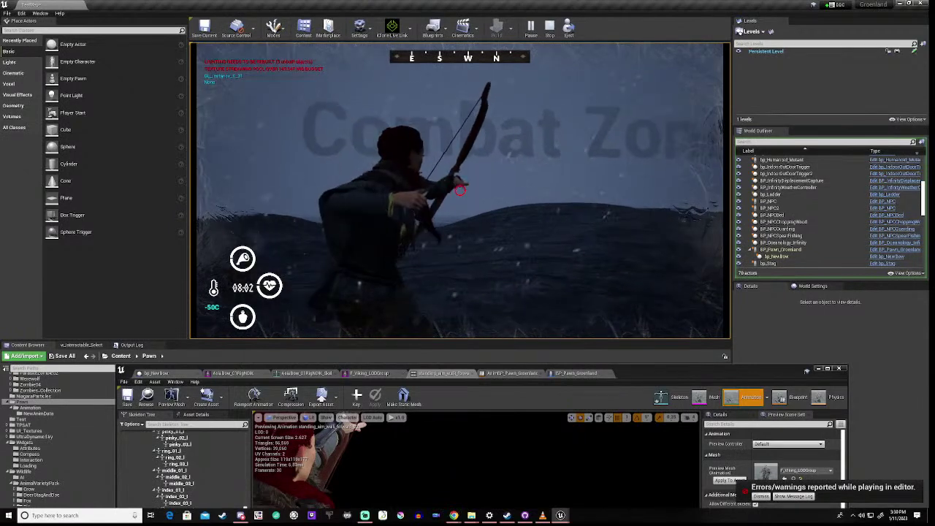
key(w)
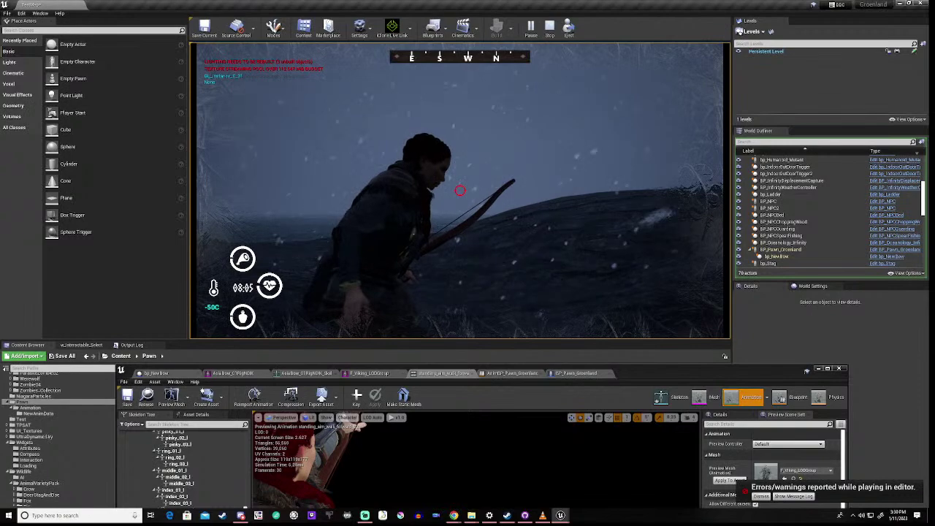
key(Escape)
click(647, 123)
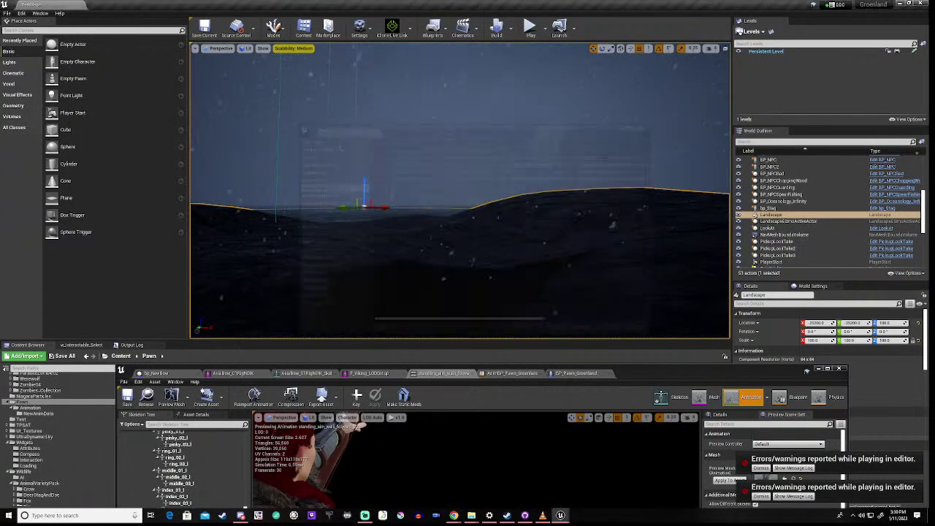
- Bring the animation editor back over the level, view the character's whole right arm, and select the hand_r bone for rotation
drag(658, 370, 658, 126)
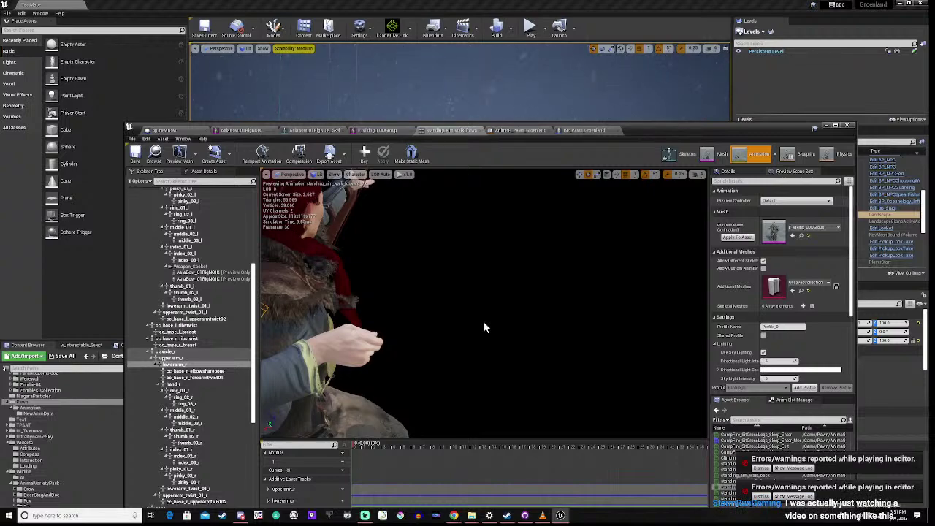
drag(655, 133, 654, 0)
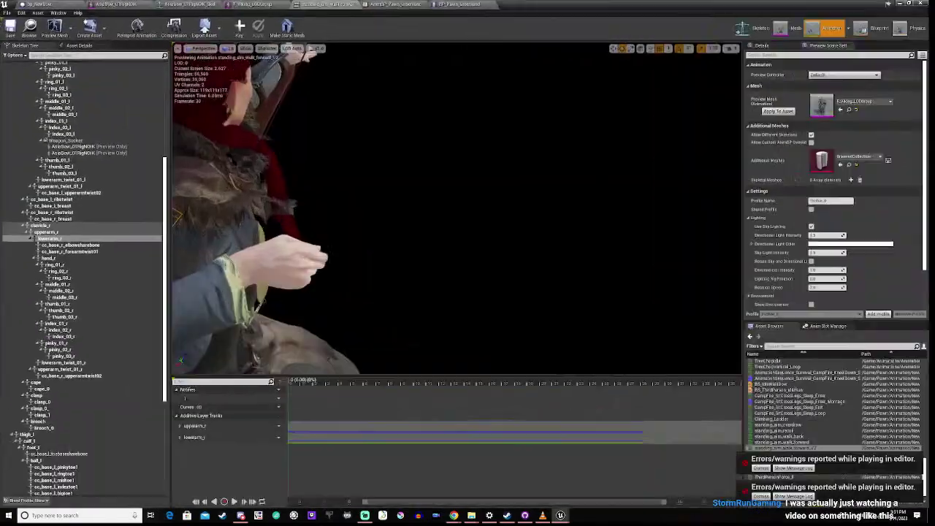
click(909, 5)
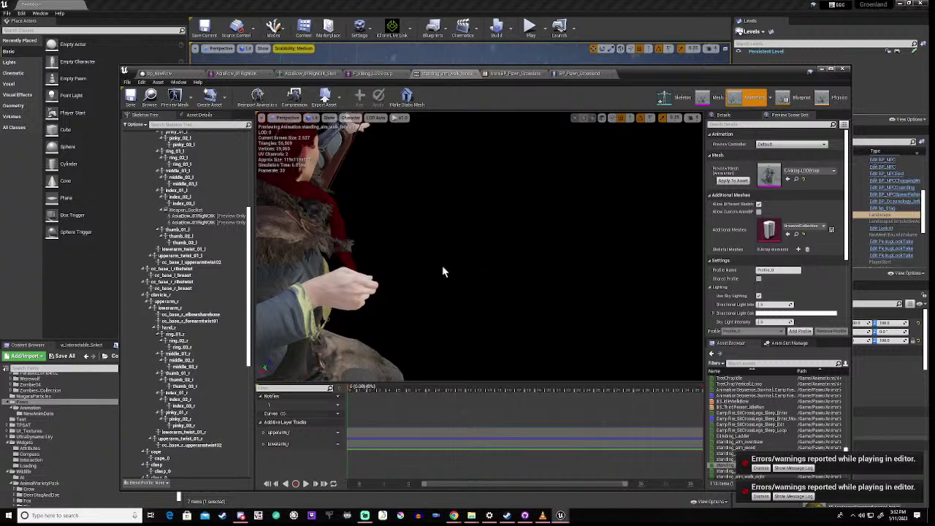
click(170, 308)
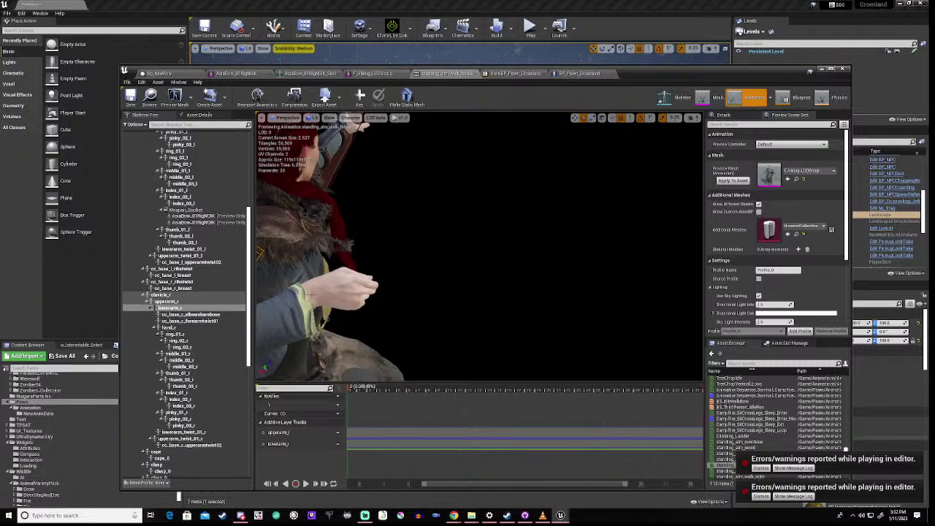
drag(343, 321, 376, 292)
scroll(424, 287, down, 2)
mouse_move(443, 287)
mouse_down()
mouse_move(412, 287)
mouse_move(438, 288)
mouse_up()
mouse_move(595, 287)
mouse_down()
mouse_move(555, 287)
mouse_move(596, 287)
mouse_up()
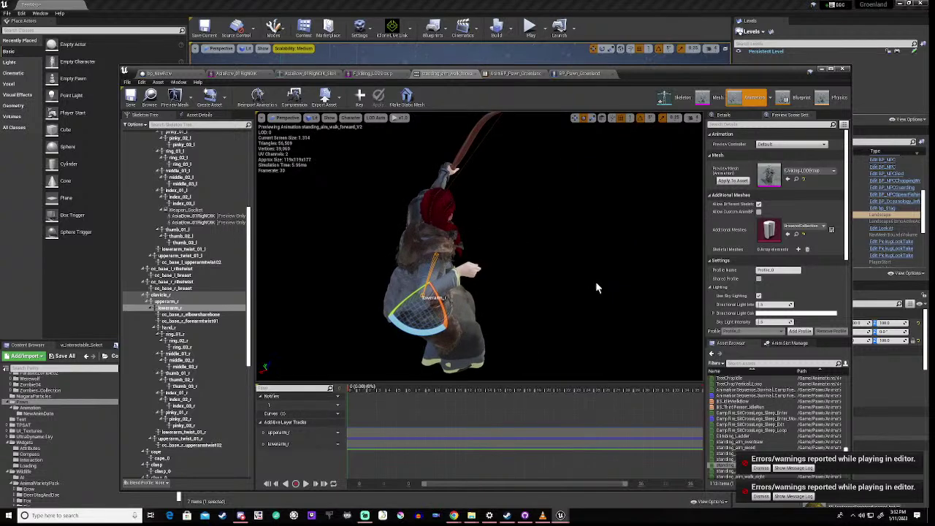
click(200, 322)
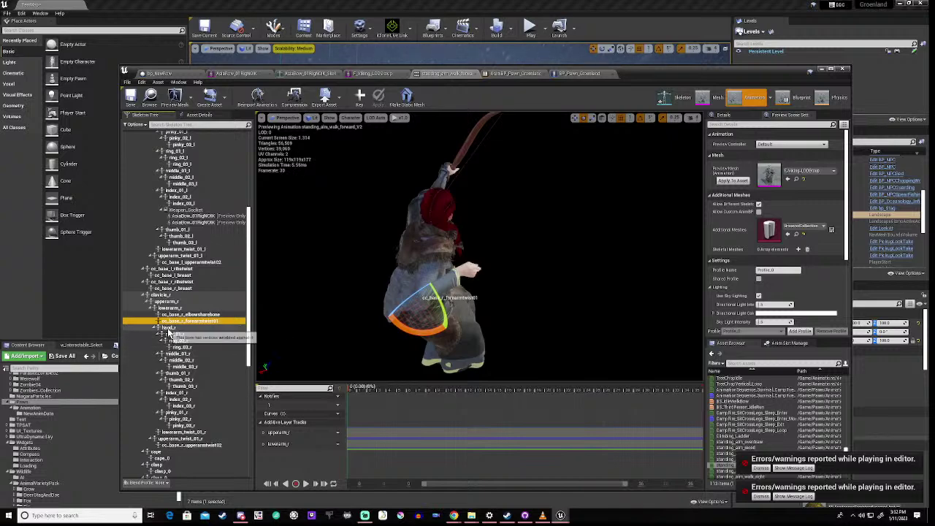
click(168, 330)
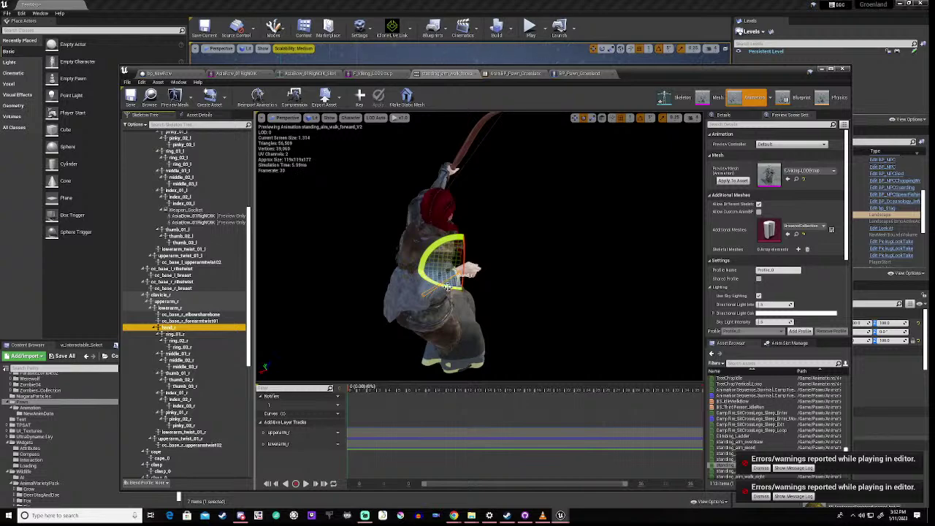
- Fine-tune the hand_r bone's rotation in standing_aim_walk_forward_V2, key it to the additive layer tracks and apply the edit
drag(449, 292, 449, 292)
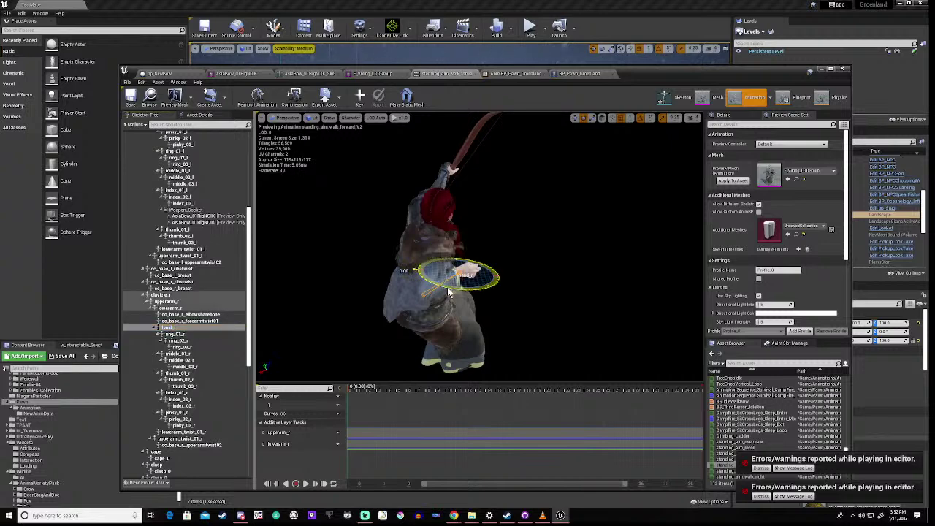
drag(449, 291, 452, 289)
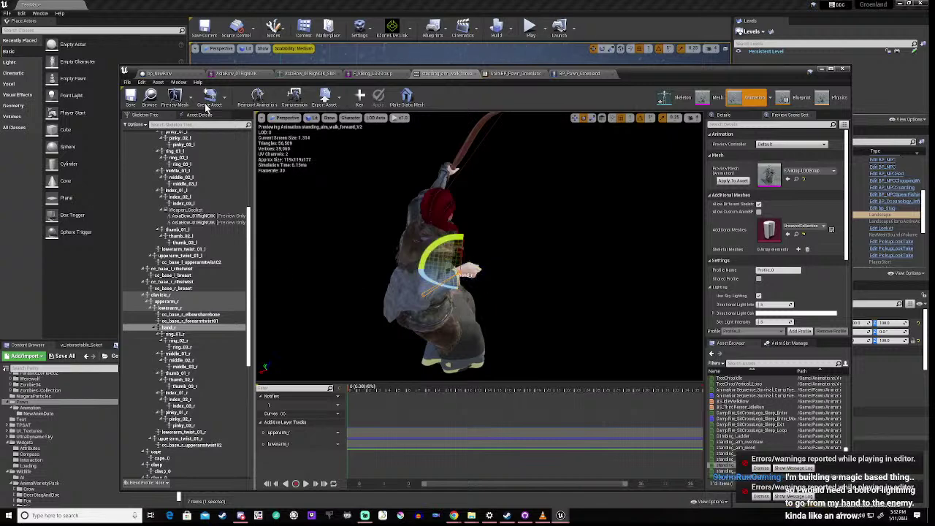
click(130, 100)
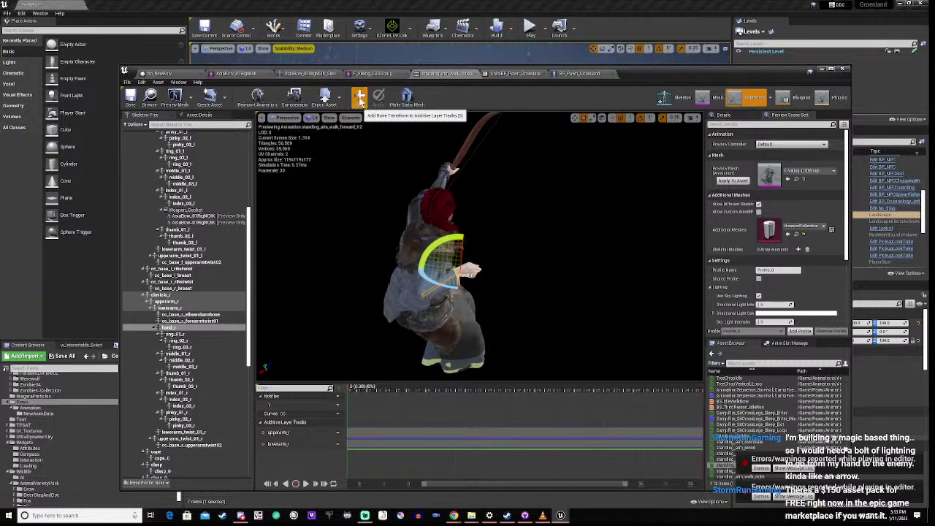
click(359, 100)
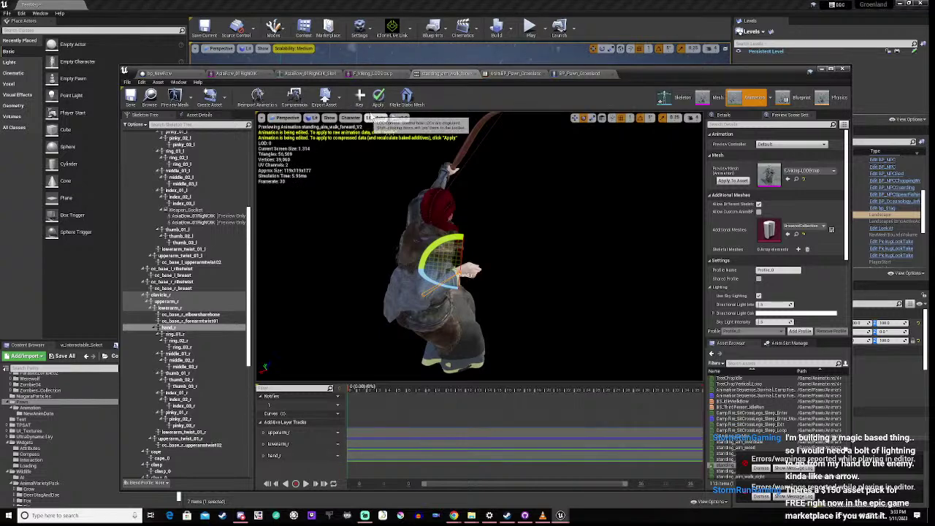
click(378, 98)
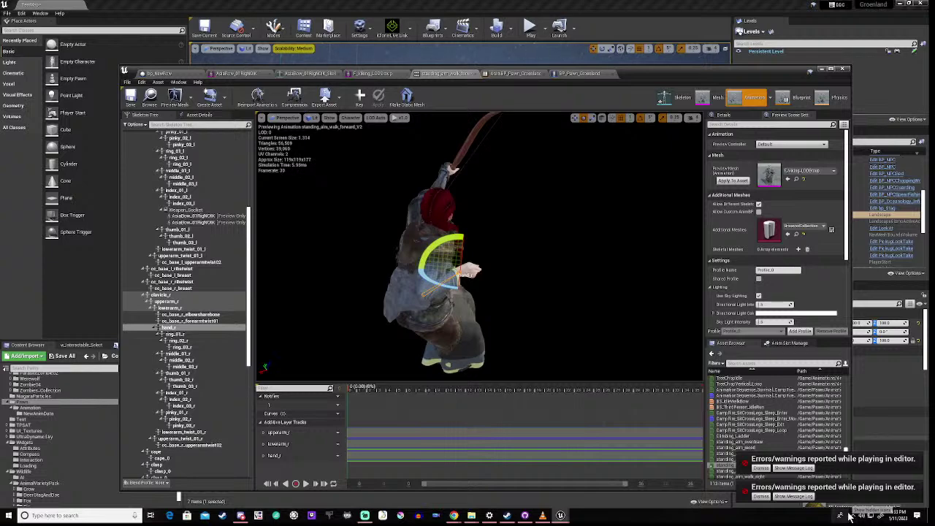
- Dismiss the error notifications and play the level with its viewport uncovered by the animation editor
click(761, 497)
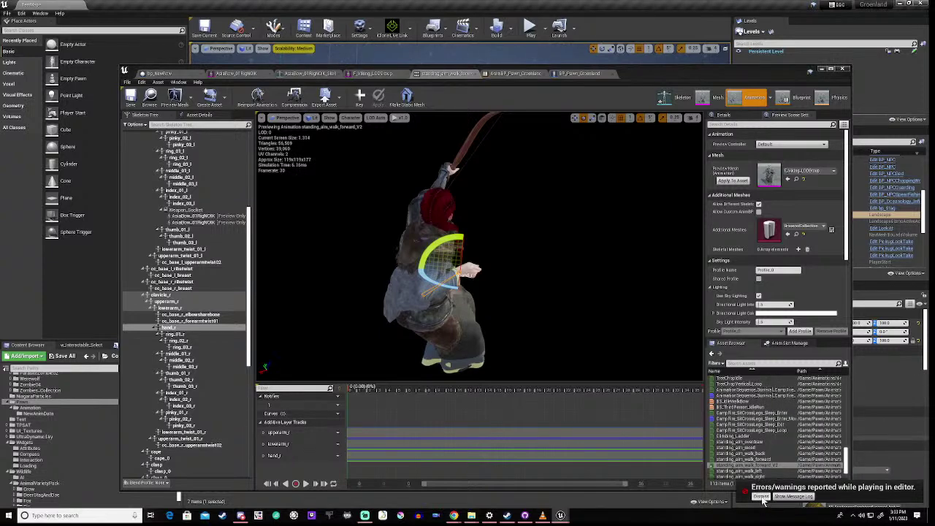
click(761, 498)
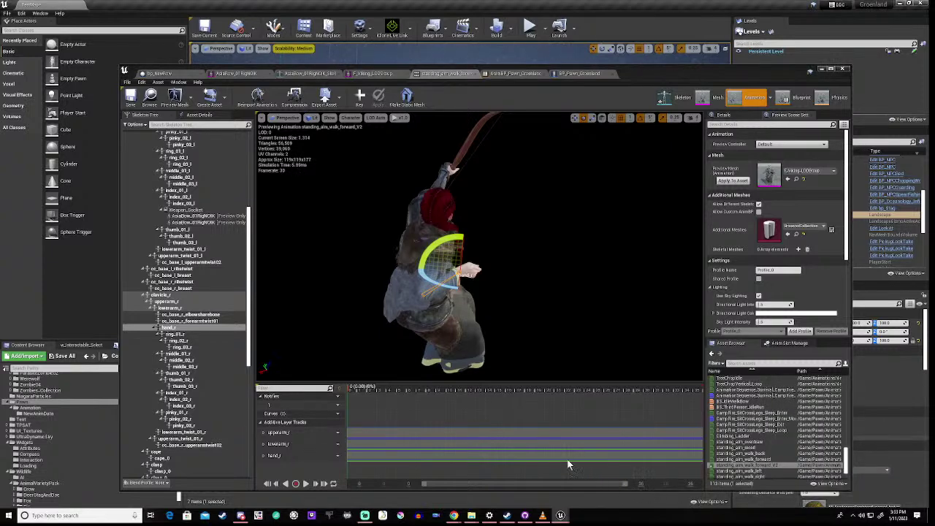
mouse_move(492, 312)
mouse_down()
mouse_move(547, 313)
mouse_move(492, 313)
mouse_up()
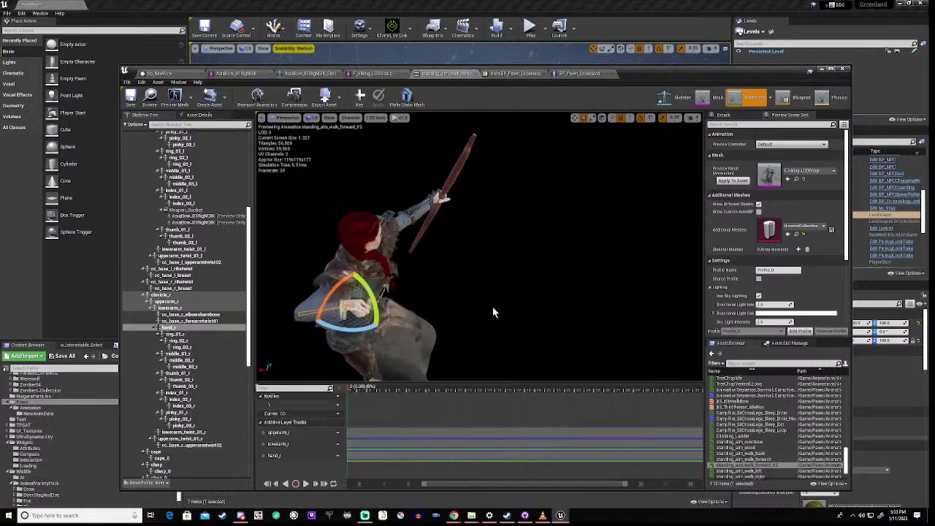
drag(676, 70, 680, 358)
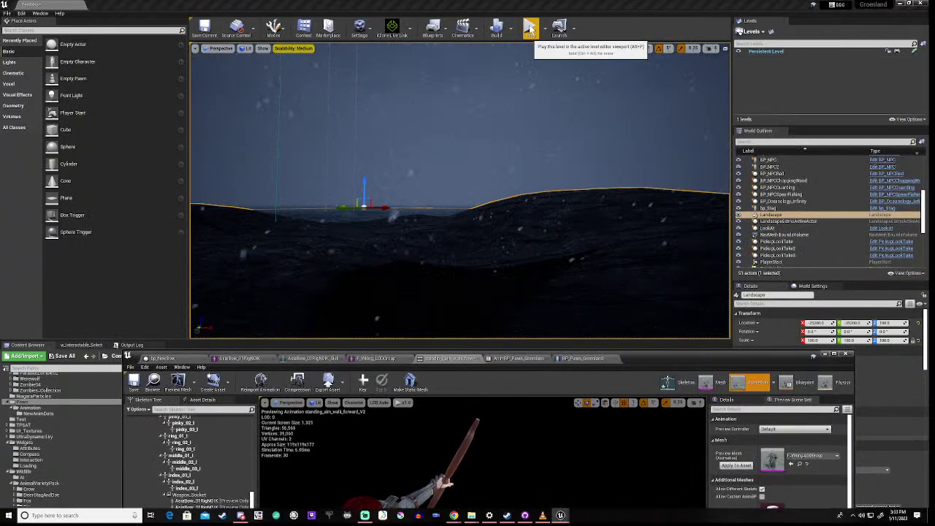
click(530, 27)
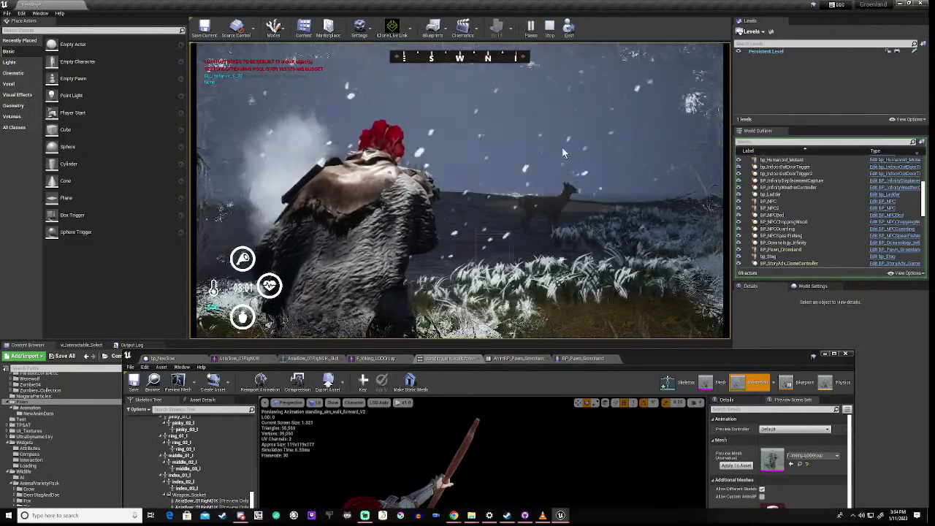
- Switch to the Epic Games Launcher and view the Magic & Spell Sounds PRO product page in the Marketplace
click(851, 517)
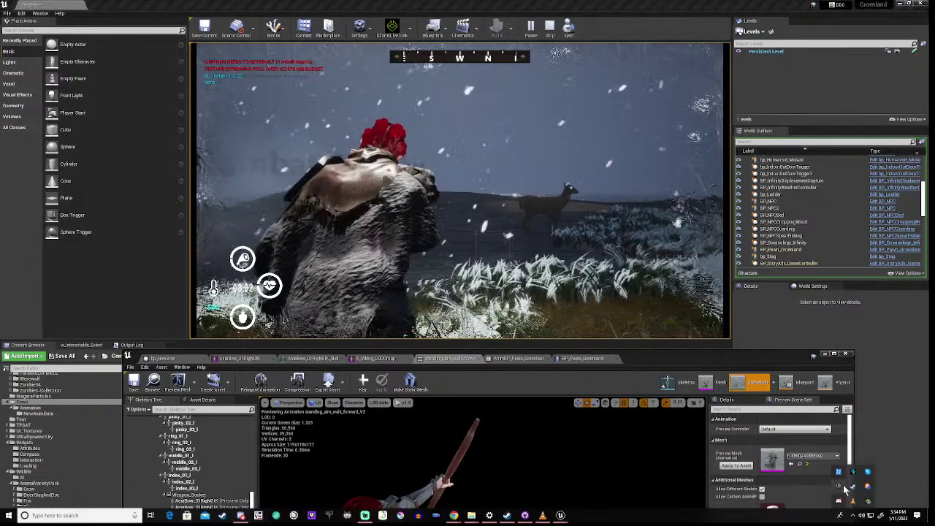
click(841, 489)
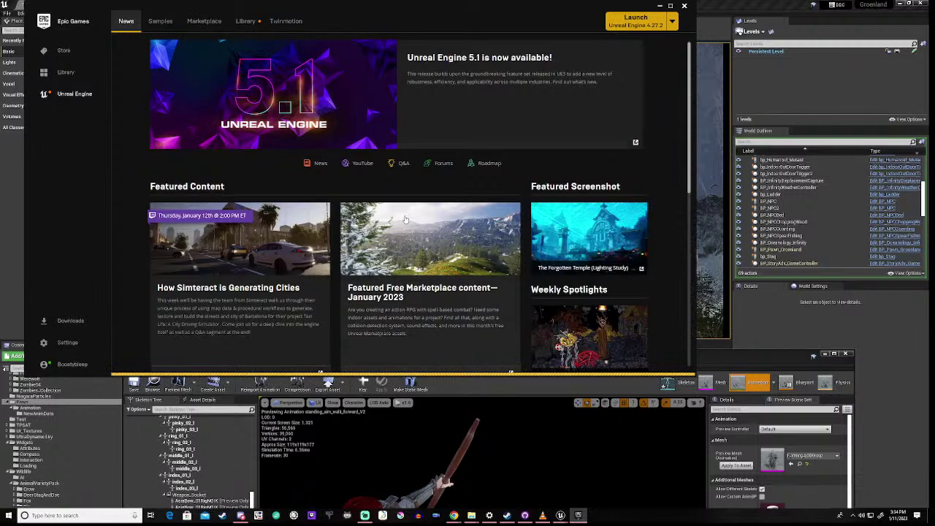
click(204, 20)
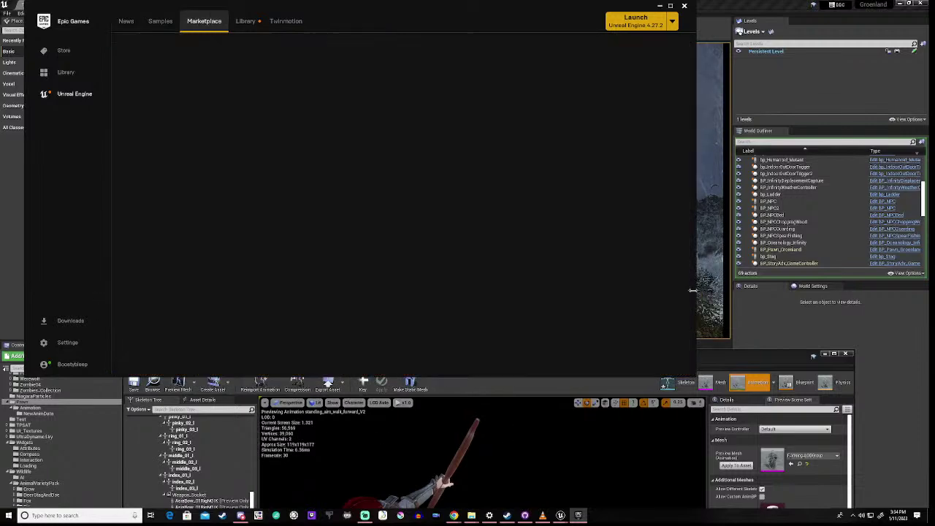
scroll(420, 275, down, 3)
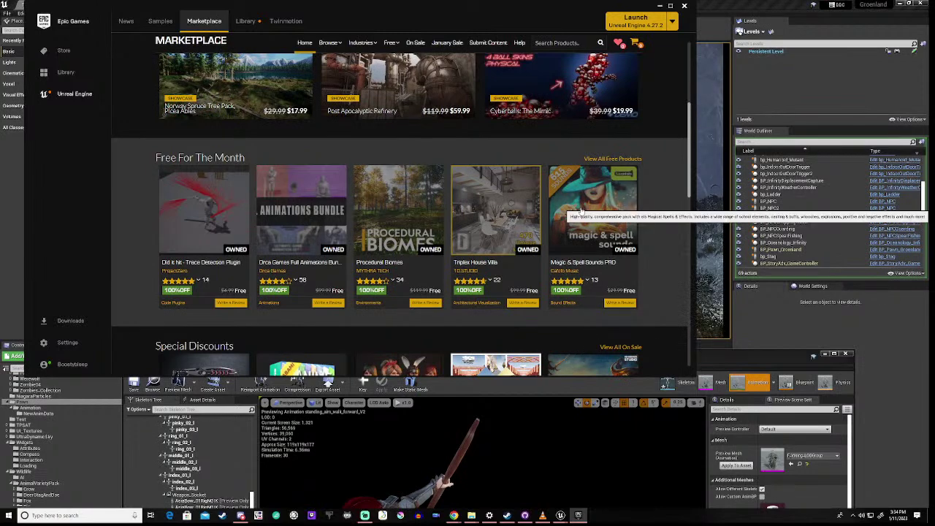
click(590, 252)
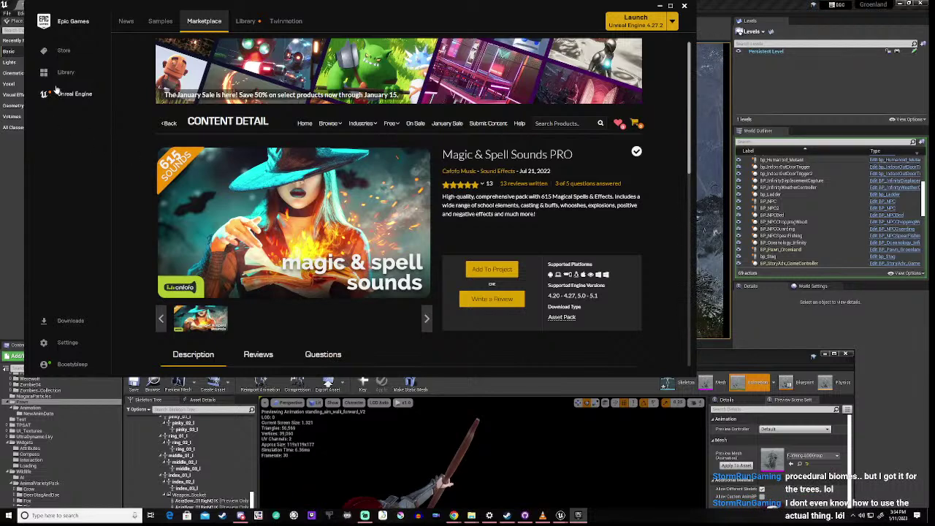
- Return to the Marketplace home page, review the Free For The Month products and minimize the launcher
click(169, 124)
scroll(379, 248, down, 1)
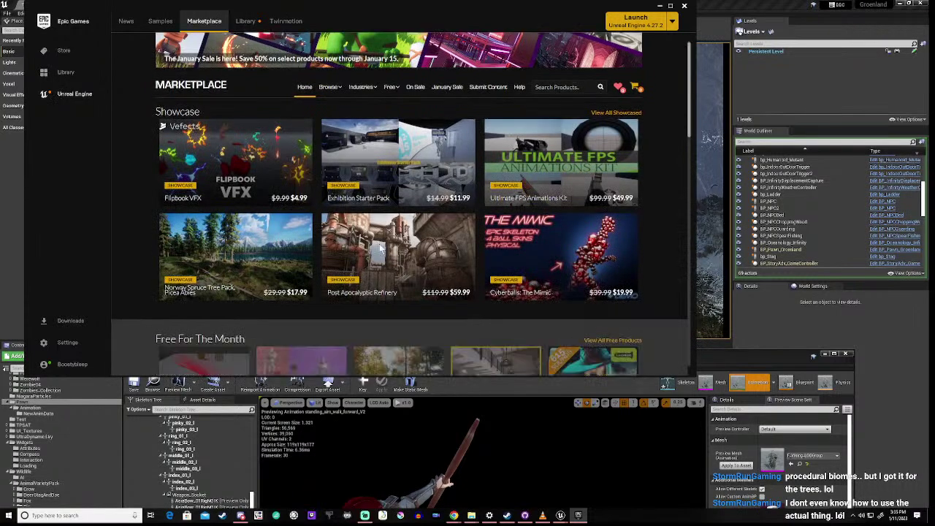
scroll(379, 248, down, 5)
scroll(373, 228, up, 1)
scroll(373, 229, up, 1)
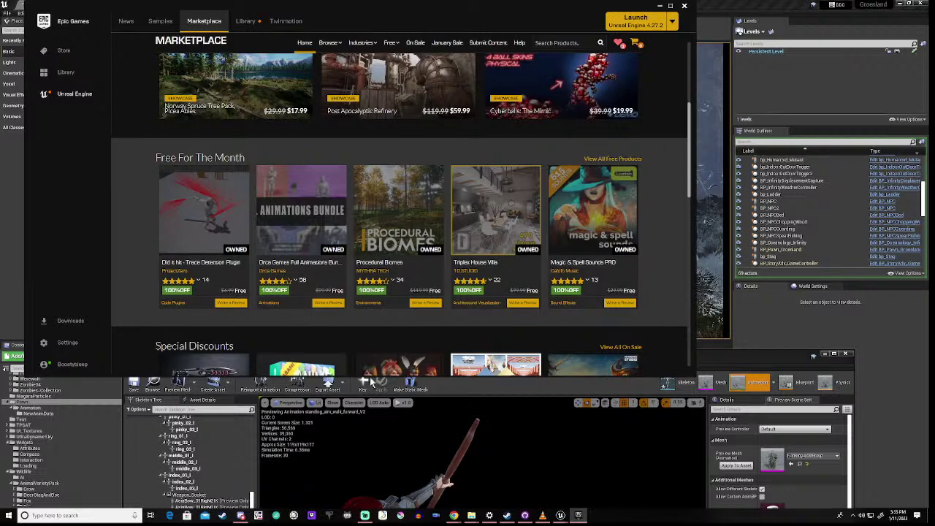
click(659, 5)
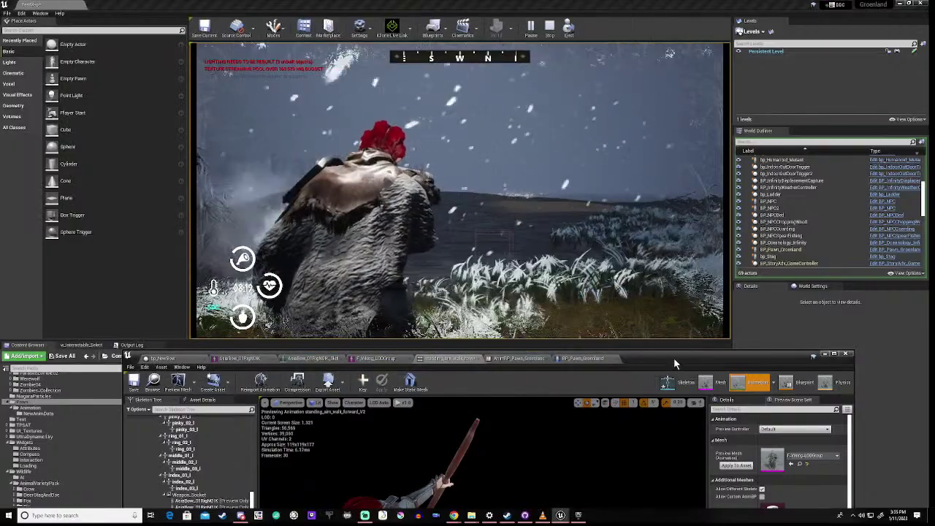
- Key the hand_r bone's transform again in standing_aim_walk_forward_V2, apply the additive layer tracks and save the animation
drag(674, 357, 668, 68)
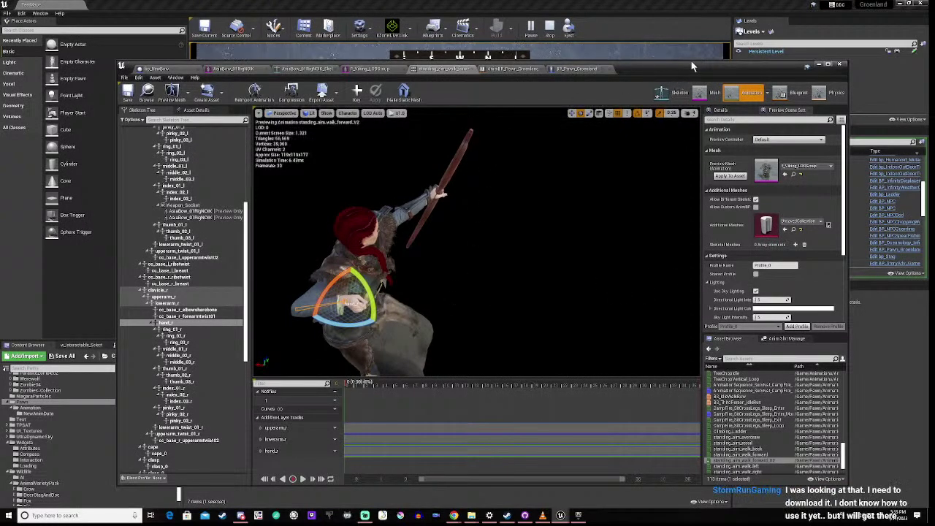
drag(681, 62, 688, 351)
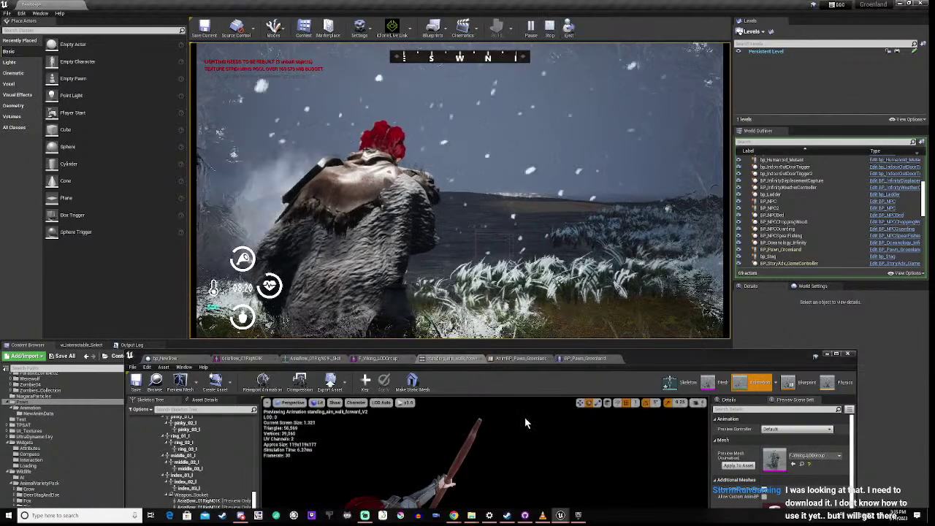
drag(681, 356, 709, 98)
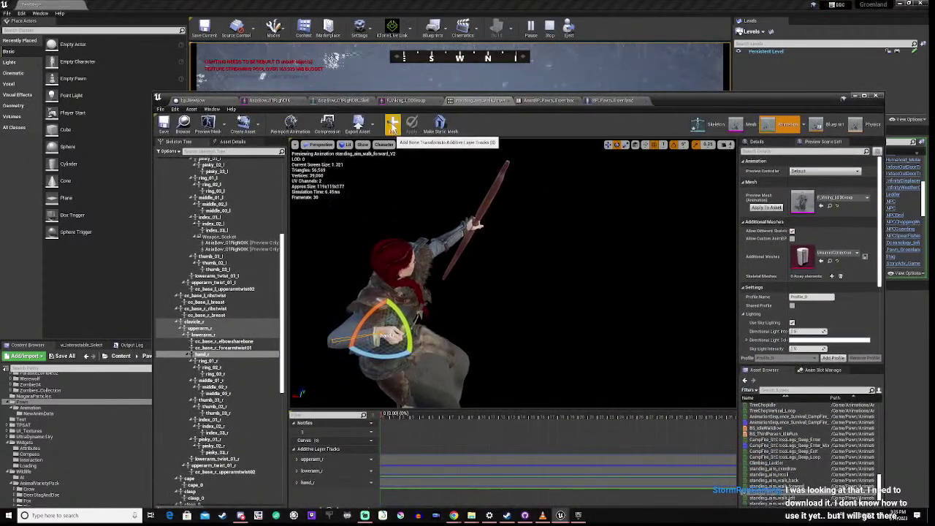
click(393, 123)
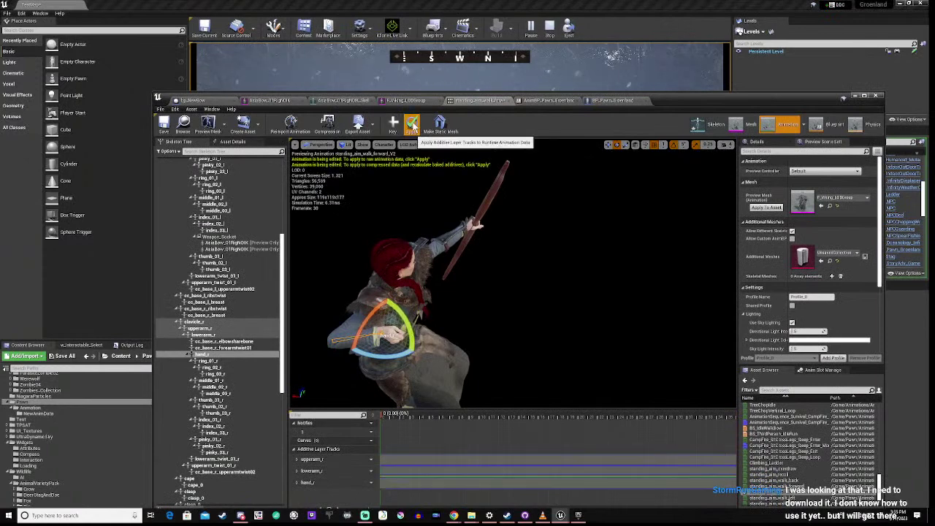
click(411, 126)
click(164, 126)
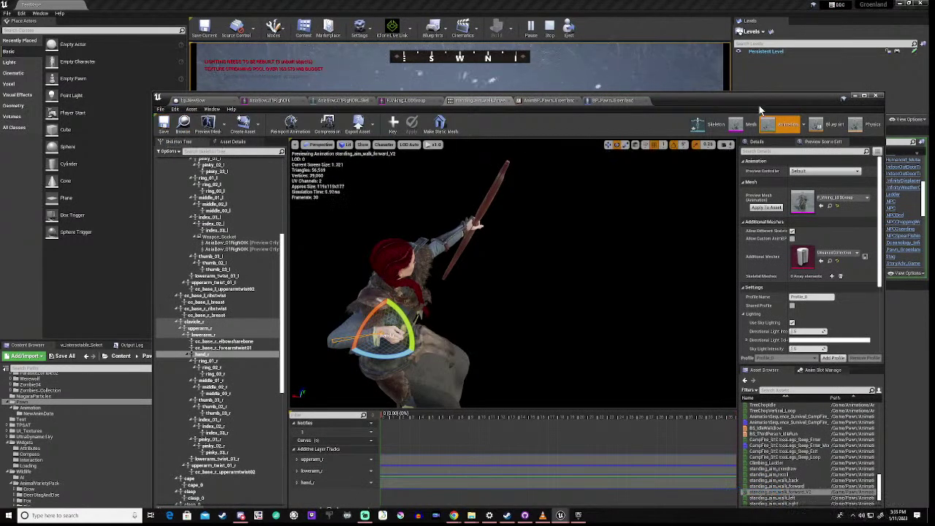
- Minimize the animation editor, and end the running play session including its message log
click(854, 97)
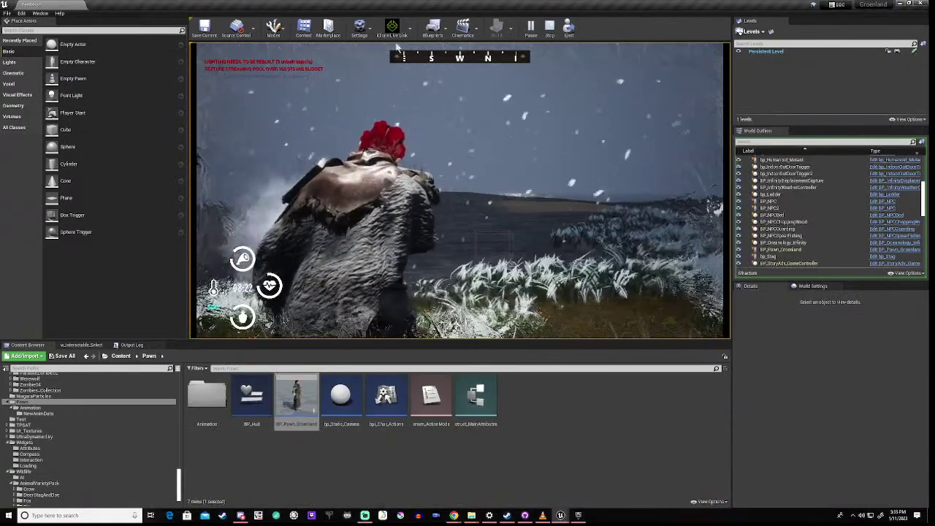
click(549, 29)
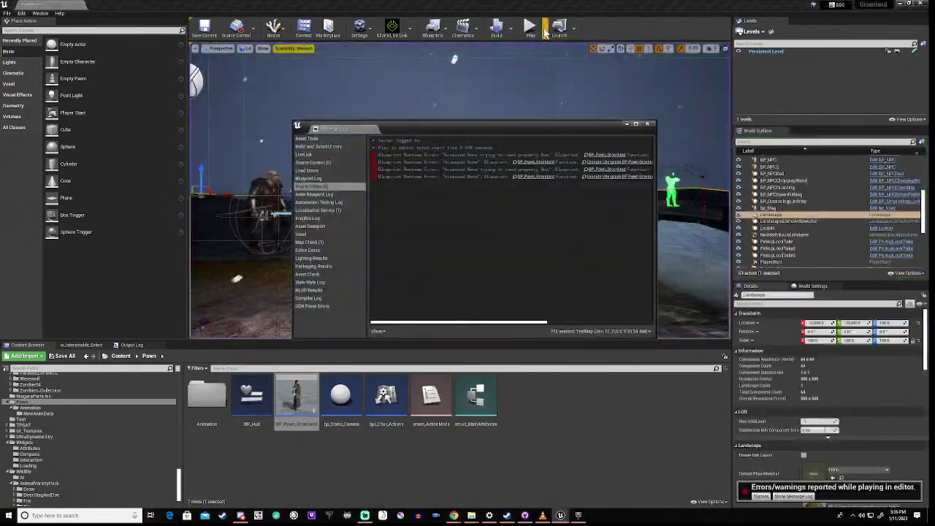
click(648, 125)
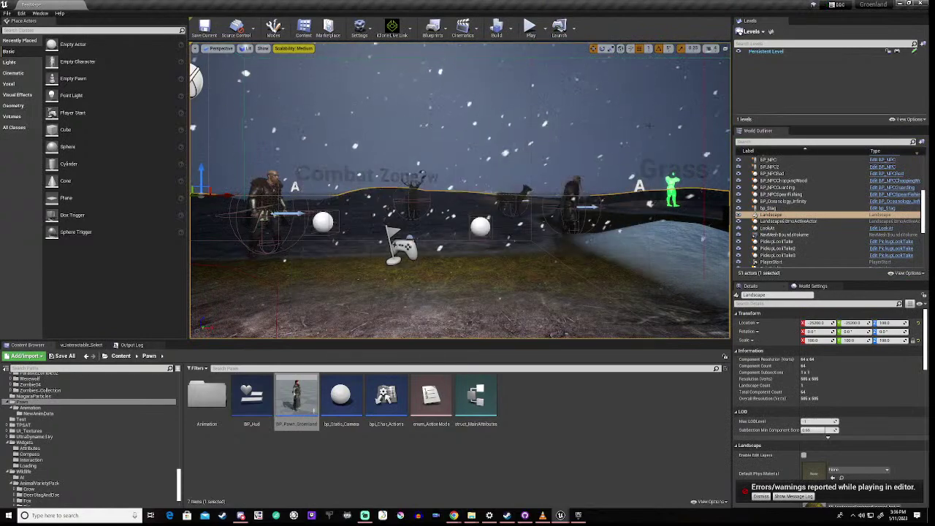
- Play the level and test the character's bow-aiming pose while walking forward and sideways
click(530, 29)
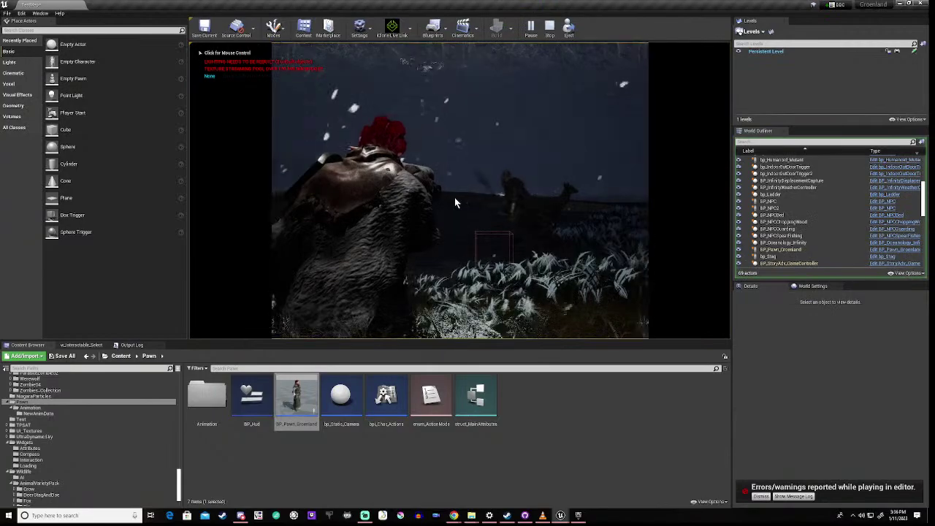
click(468, 238)
key(w)
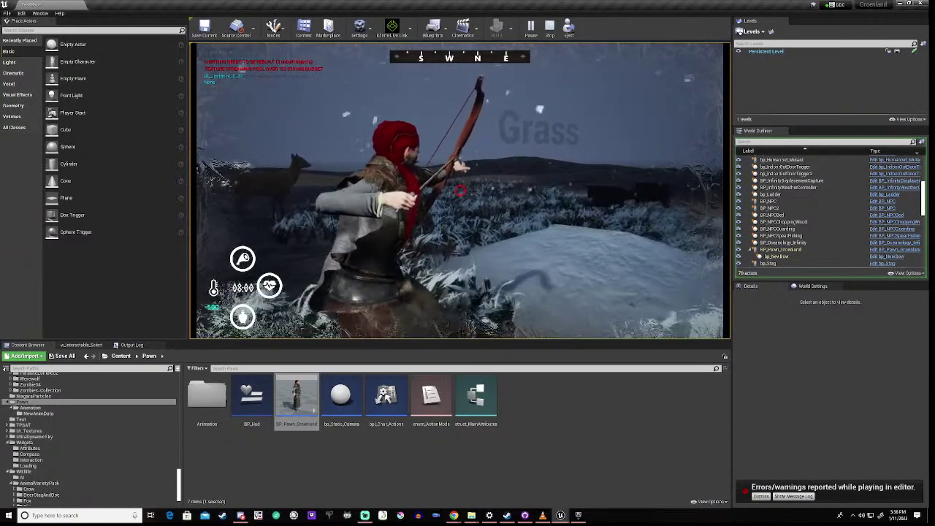
key(w)
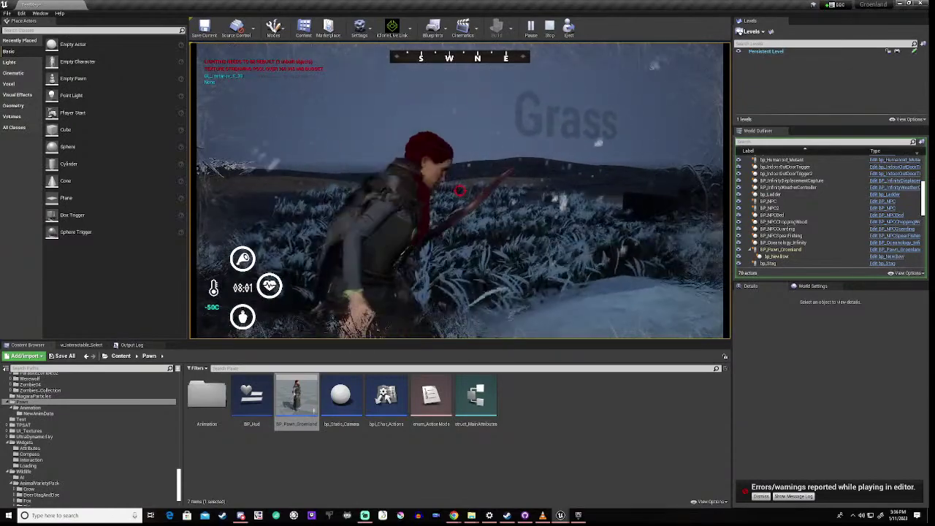
right_drag(459, 191, 459, 191)
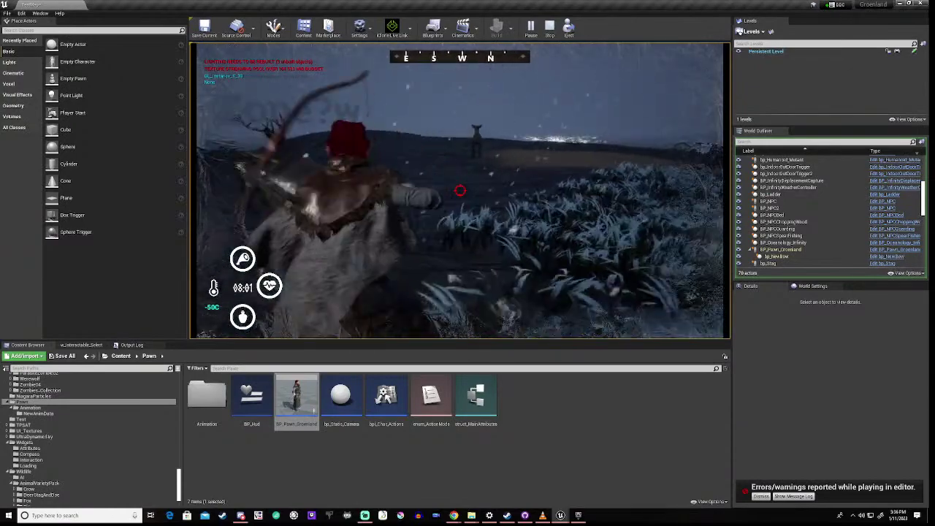
key(d)
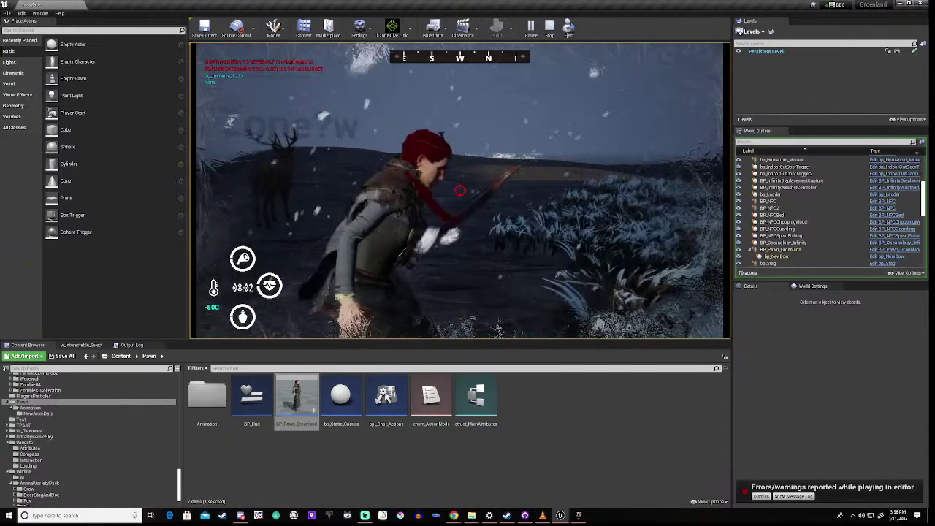
key(a)
right_drag(459, 190, 460, 190)
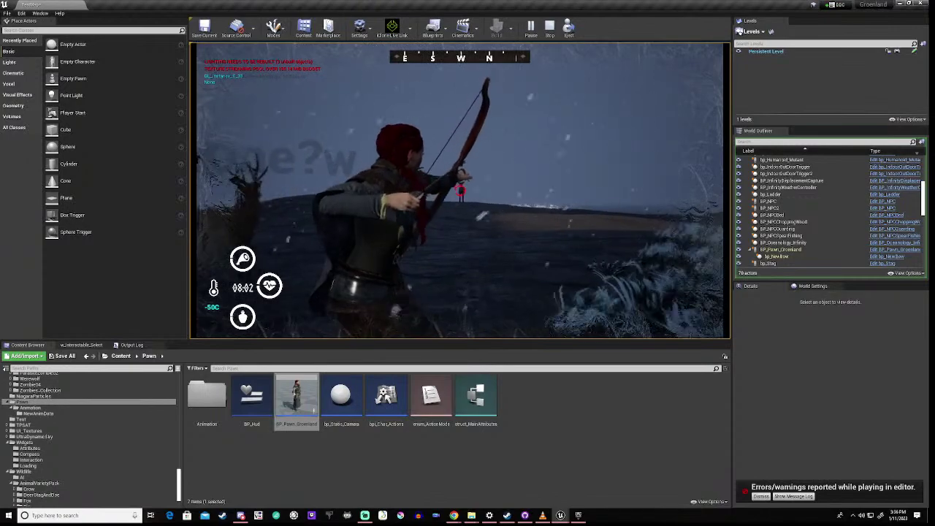
- Test firing the bow in the running level and end the play session
click(459, 191)
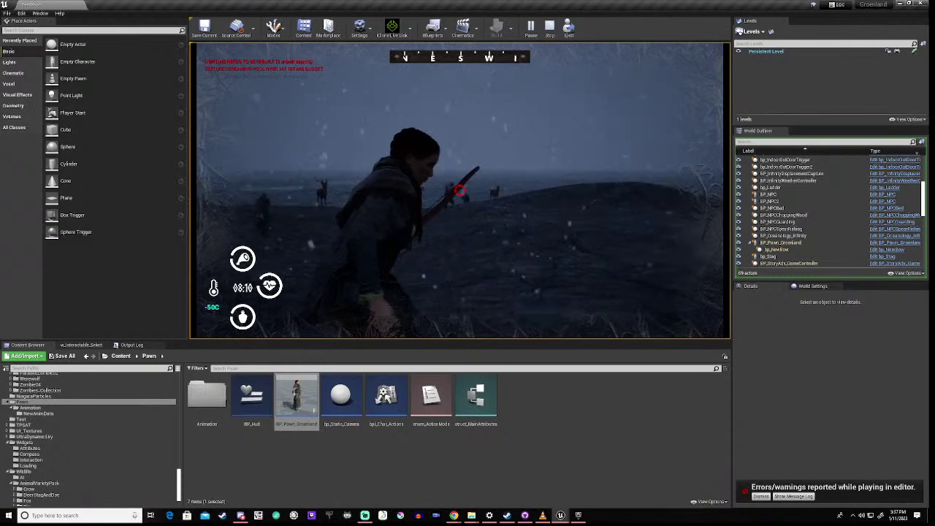
click(460, 191)
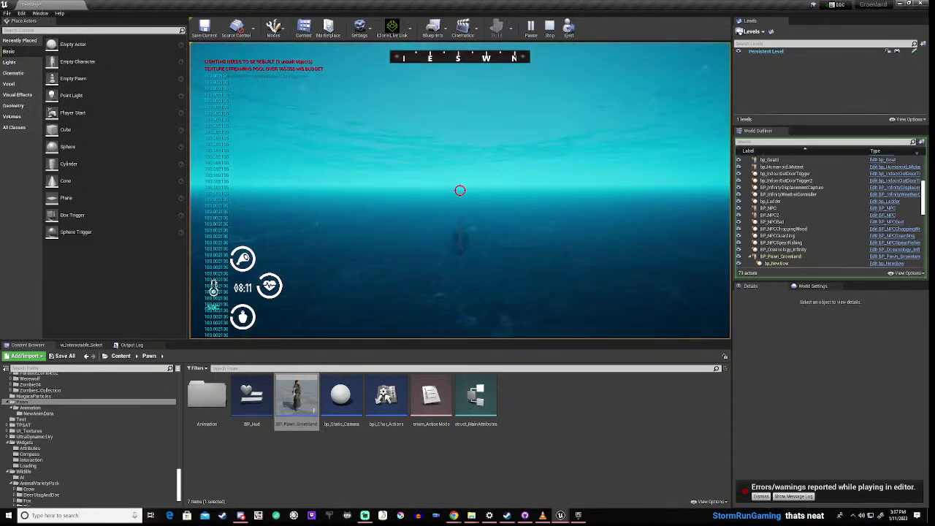
key(Escape)
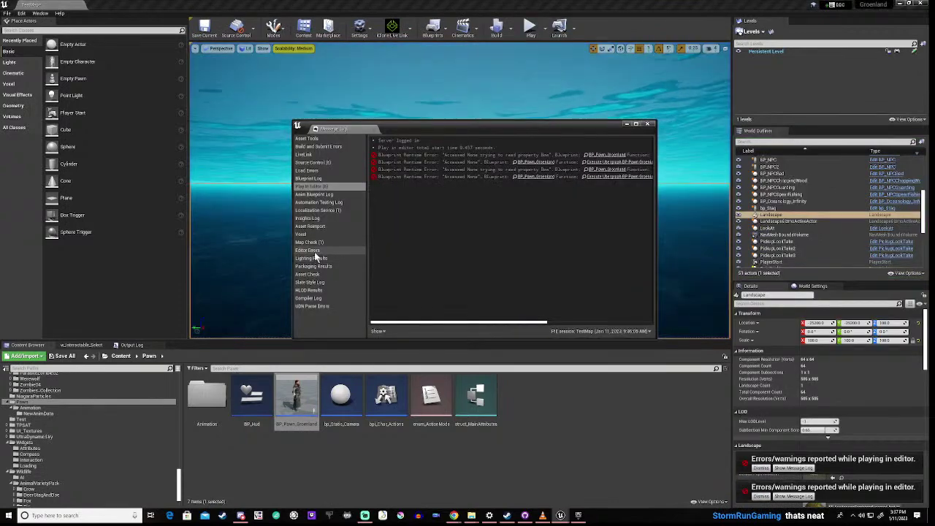
- Close the message log and focus the viewport on the bp_Bed actor, facing the Combat Zone area
click(647, 125)
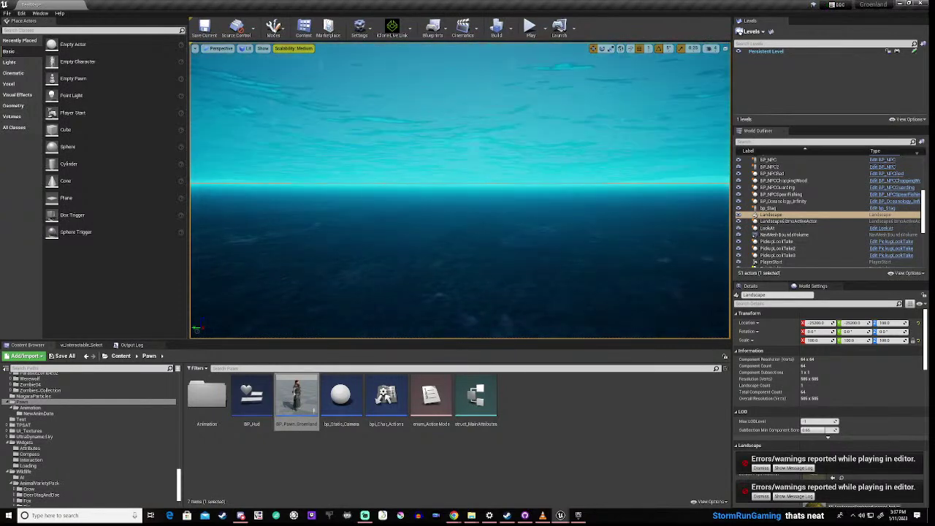
scroll(809, 193, up, 3)
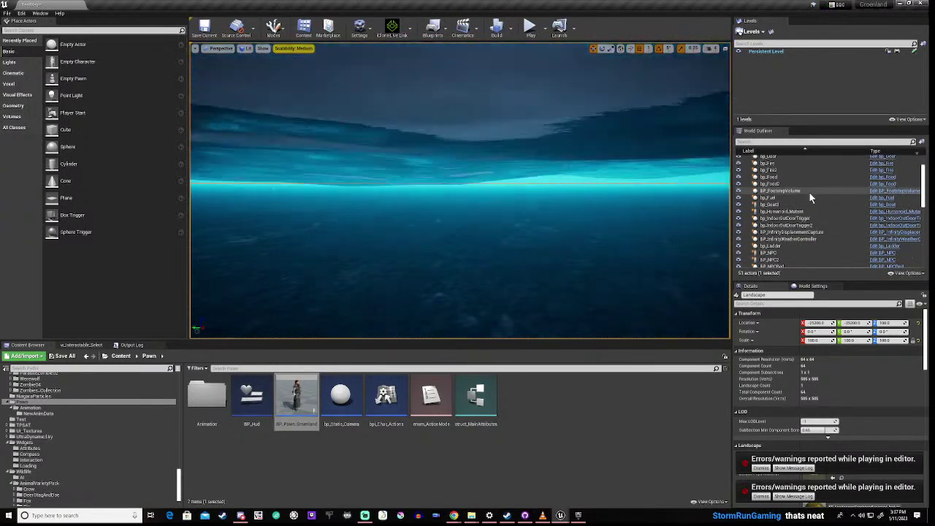
scroll(809, 192, up, 2)
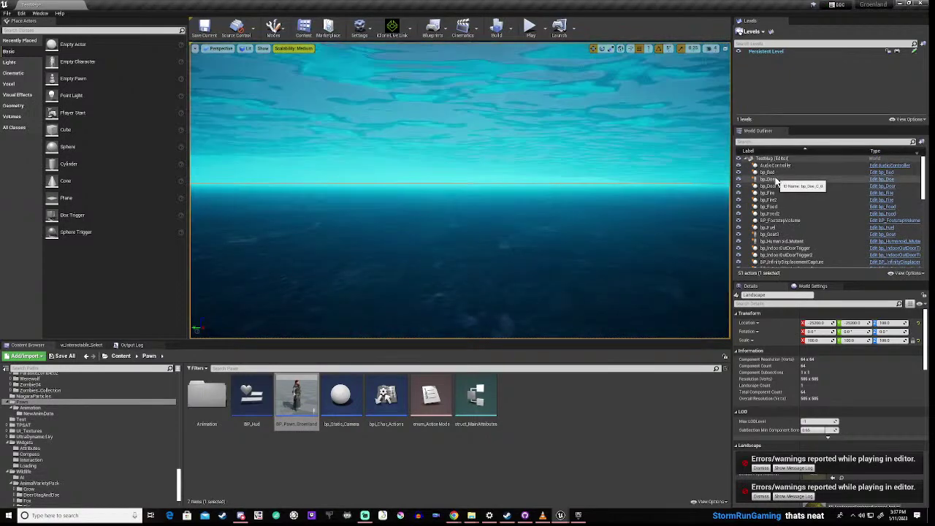
double_click(768, 172)
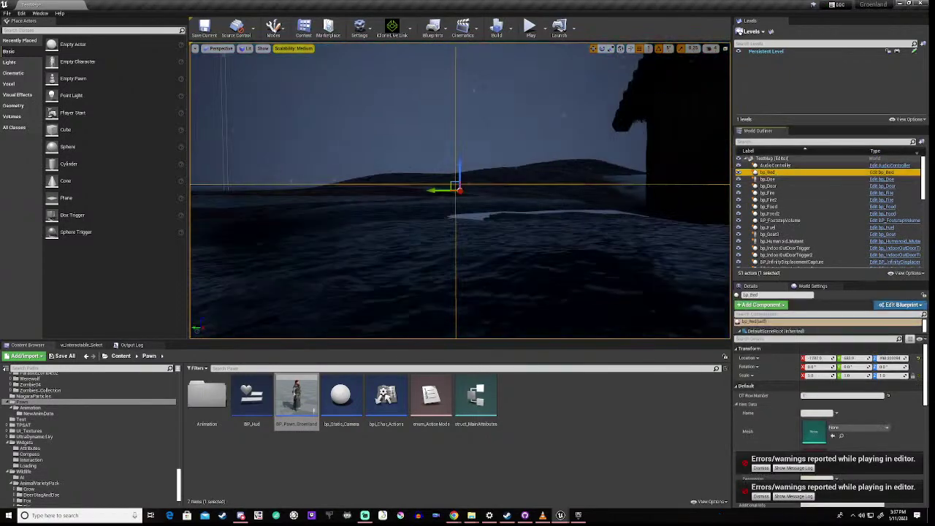
right_drag(460, 191, 544, 196)
scroll(460, 191, up, 4)
key(w)
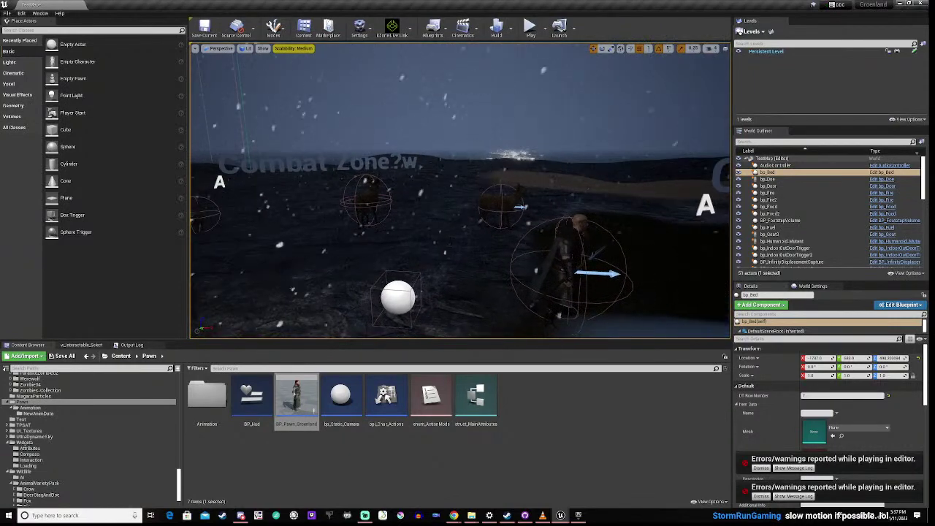
- Dismiss both play-in-editor error notifications and adjust the viewport toward the Combat Zone characters
click(758, 469)
click(761, 497)
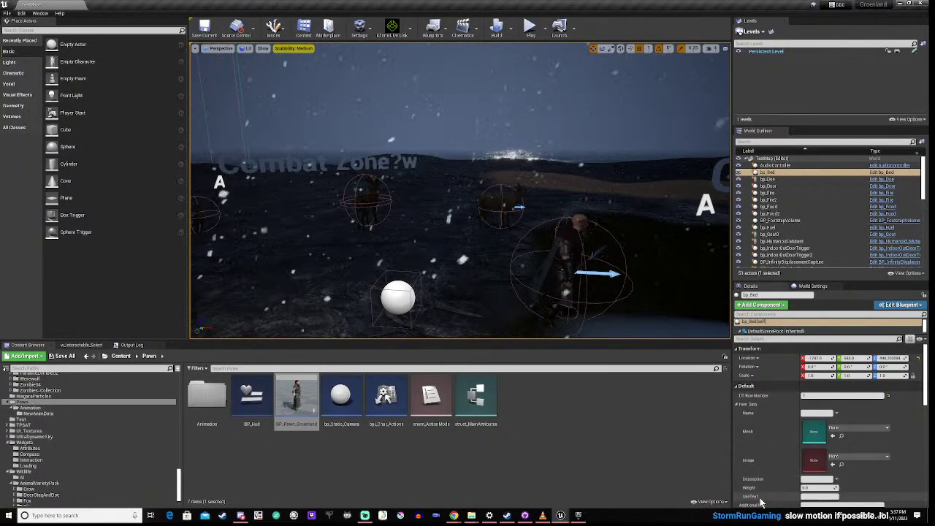
right_drag(460, 190, 436, 192)
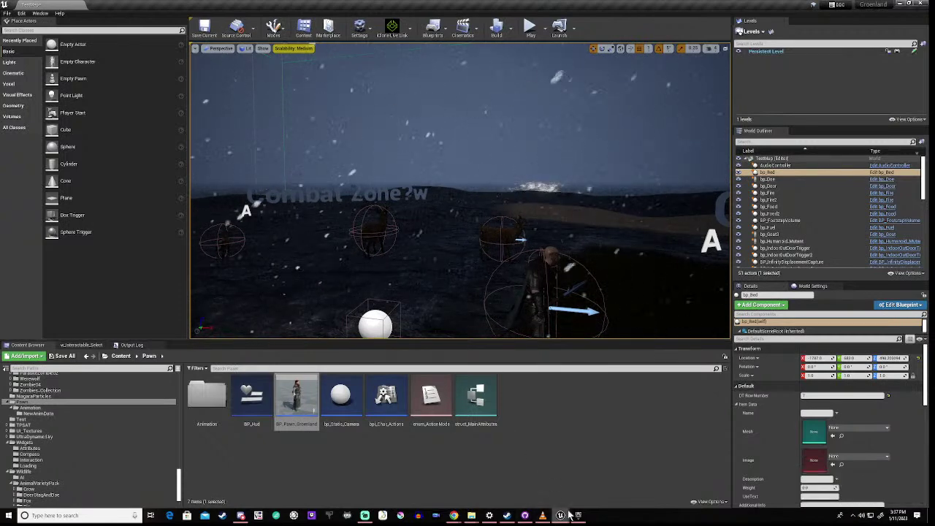
- Bring up the BP_Pawn_Greenland Event Graph and examine the nodes that play the montage and spawn actors
mouse_move(561, 515)
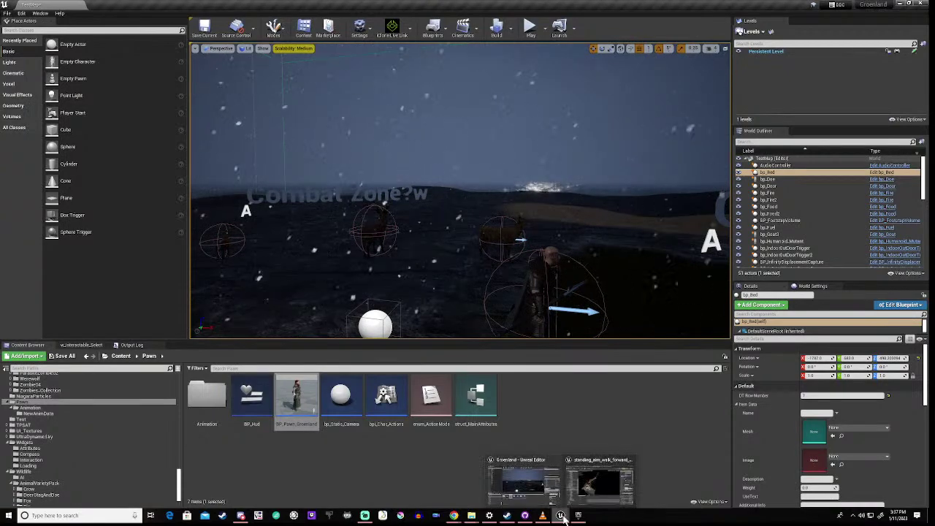
click(578, 487)
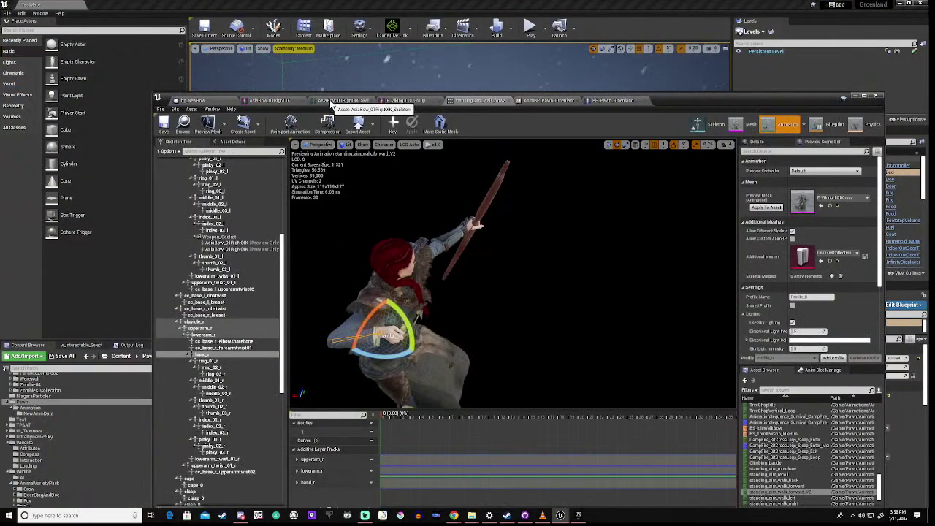
click(619, 101)
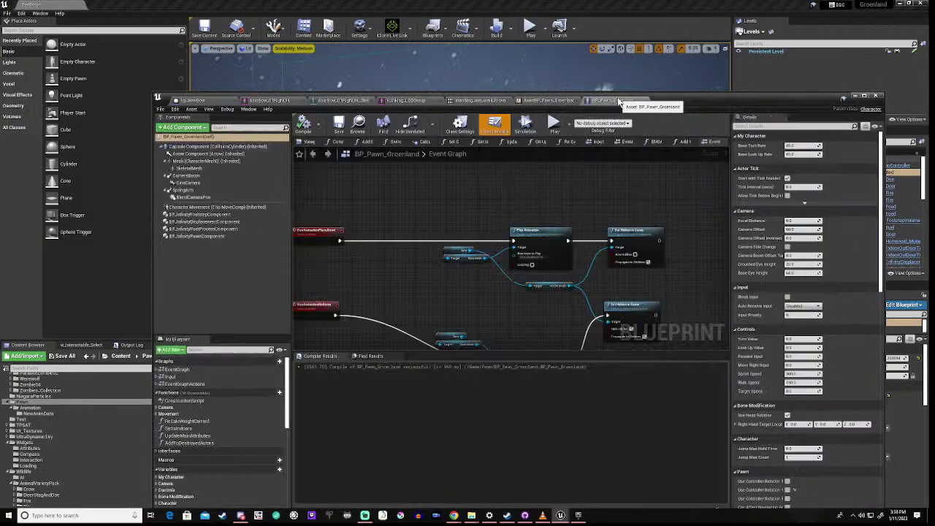
scroll(496, 230, down, 8)
scroll(472, 314, down, 4)
right_drag(555, 210, 452, 304)
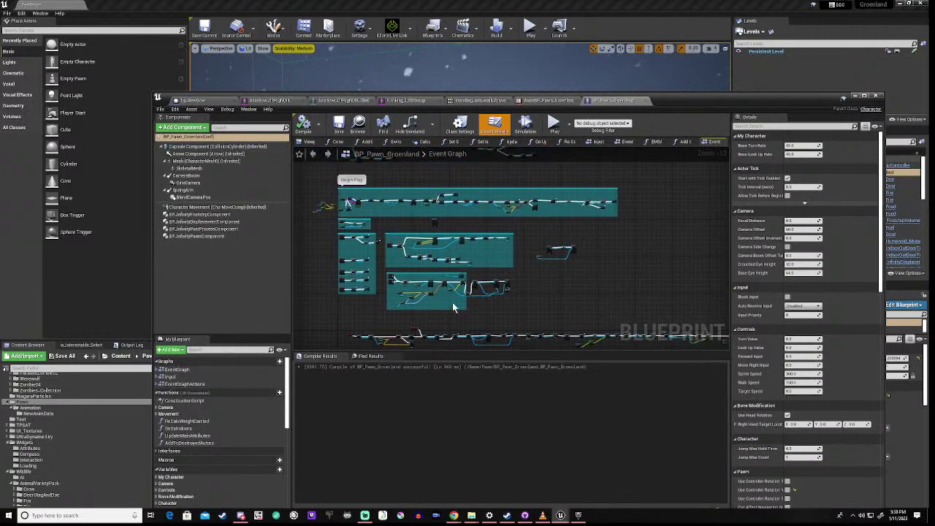
scroll(452, 305, up, 8)
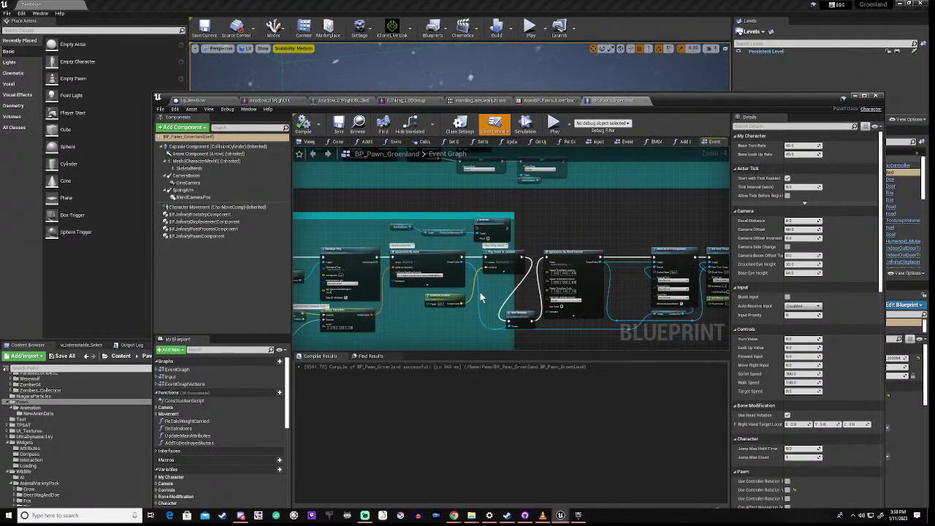
right_drag(624, 286, 727, 261)
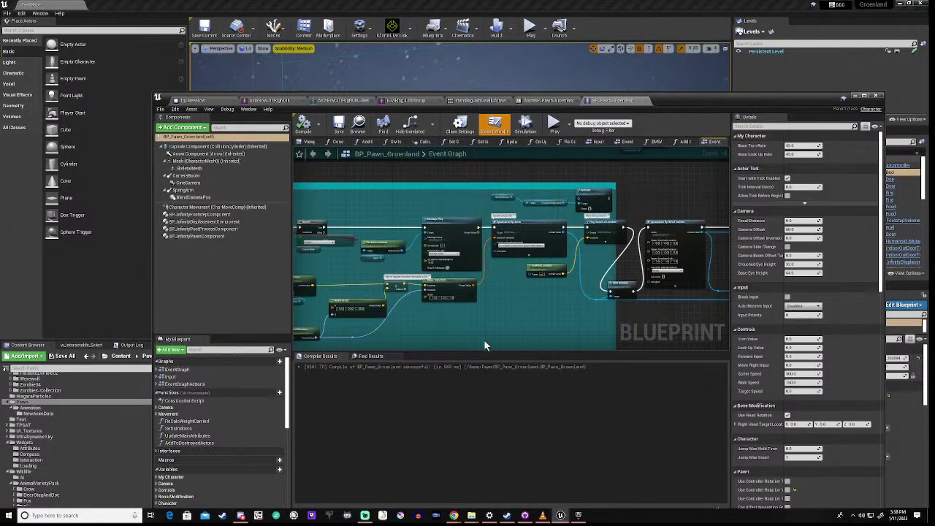
- Examine the SwitchCamera and RemoveBlendCamera event chains in the BP_Pawn_Greenland Event Graph
right_drag(427, 334, 584, 157)
right_drag(663, 157, 782, 68)
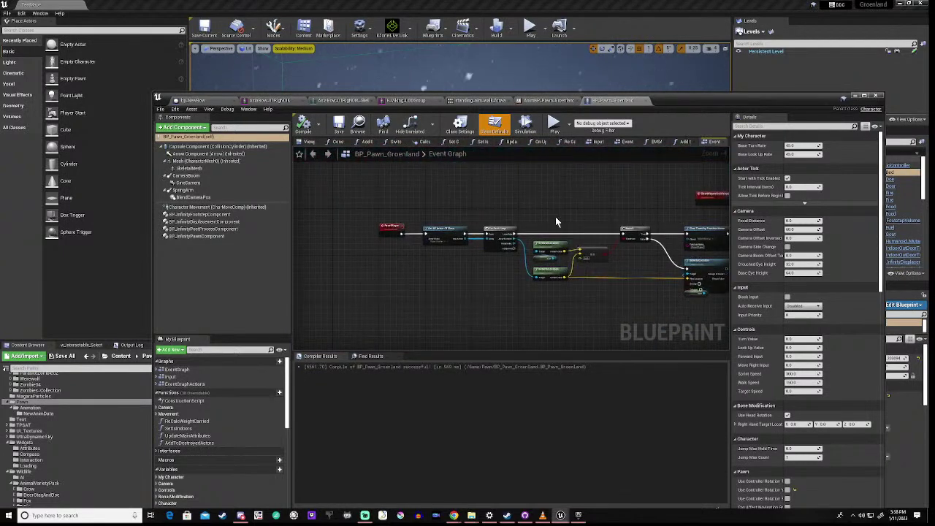
scroll(555, 217, down, 2)
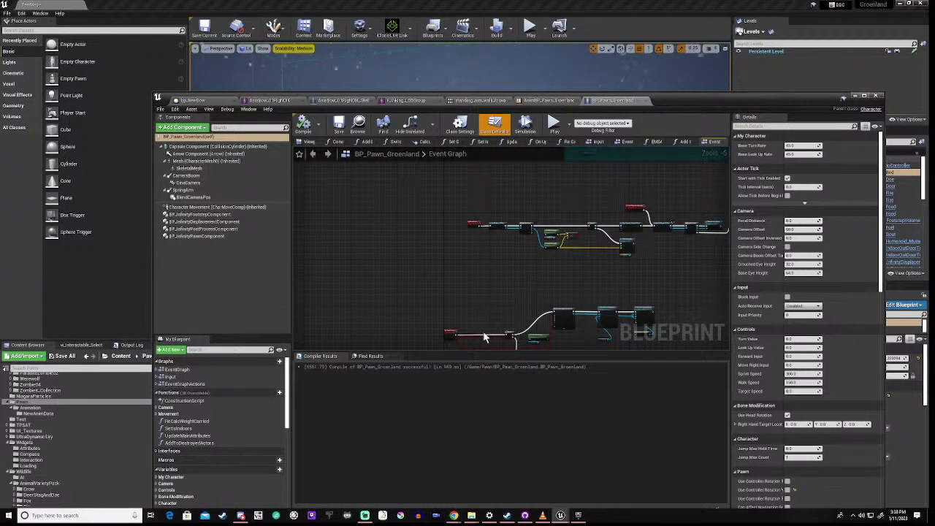
scroll(483, 336, up, 3)
right_drag(483, 337, 496, 191)
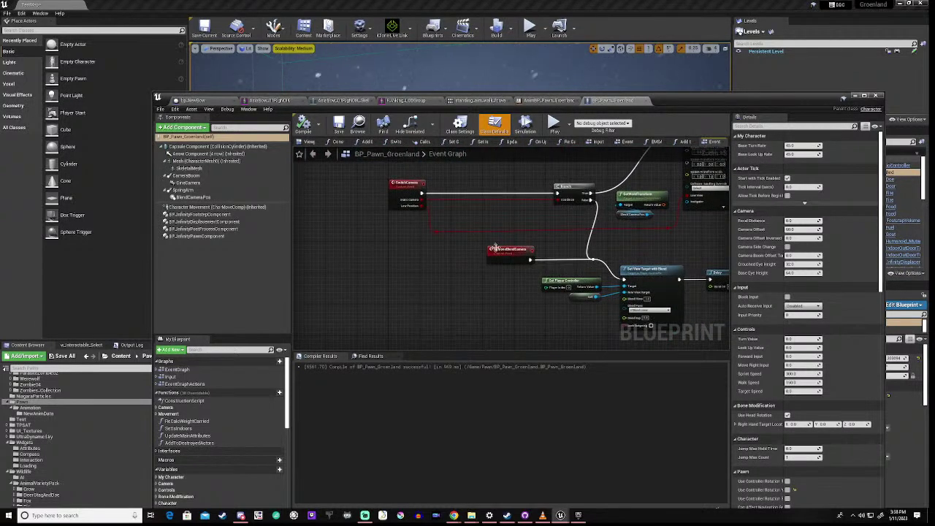
scroll(474, 283, down, 1)
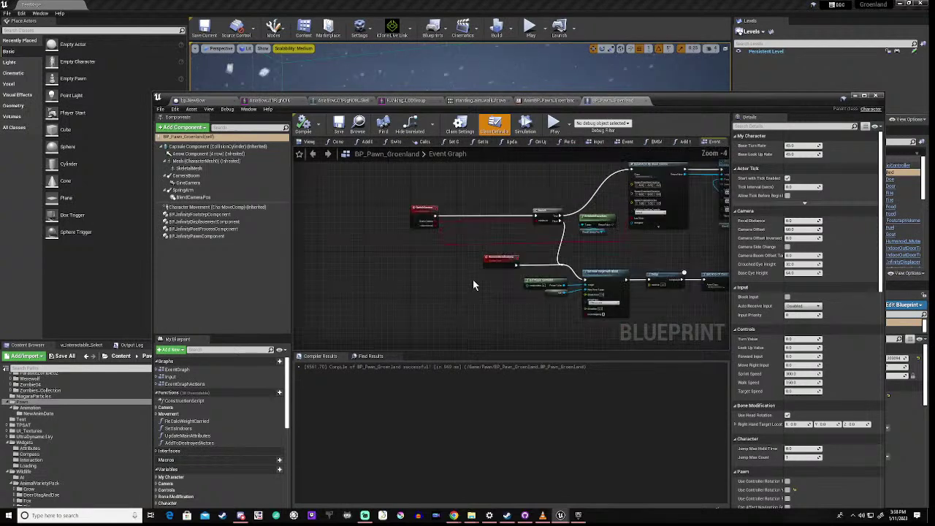
right_drag(675, 263, 529, 264)
scroll(528, 268, down, 4)
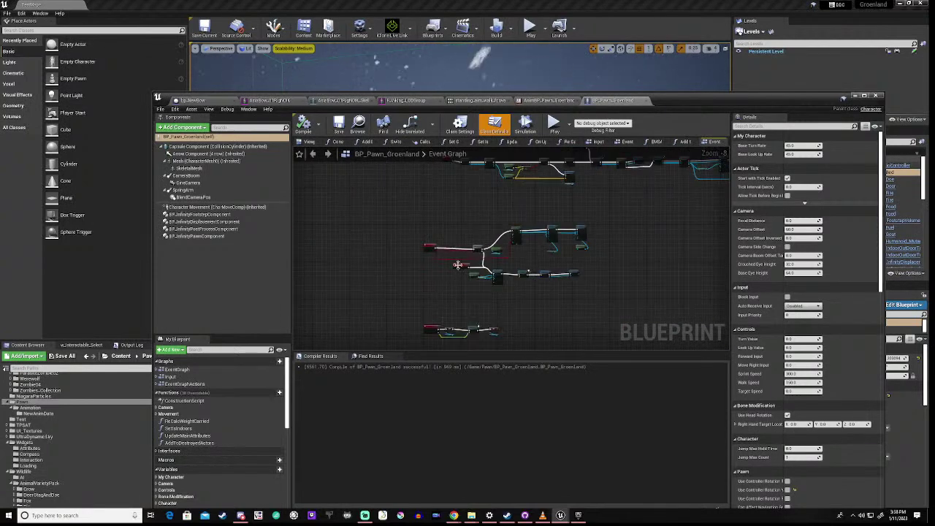
- Find references to the RemoveBlendCamera event, deselect it and minimize the blueprint editor
click(457, 265)
right_click(458, 265)
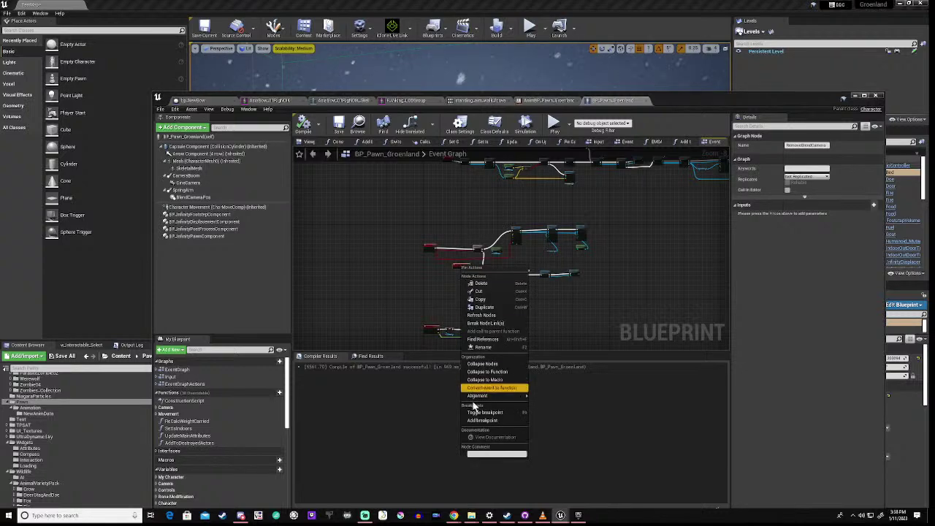
click(490, 340)
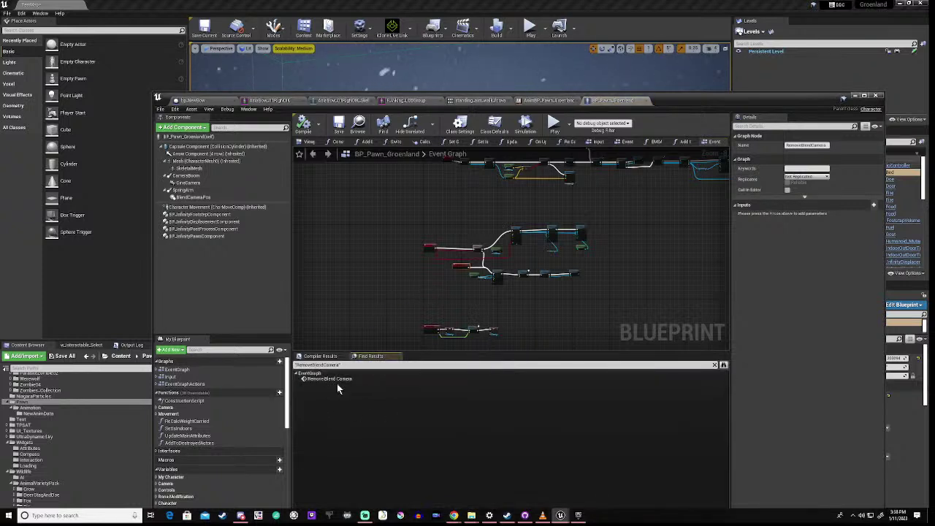
click(398, 293)
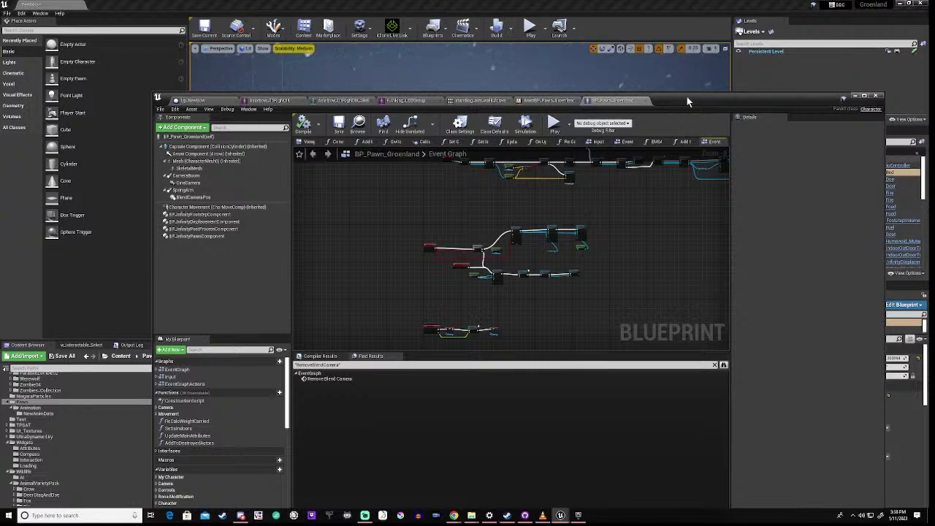
click(852, 96)
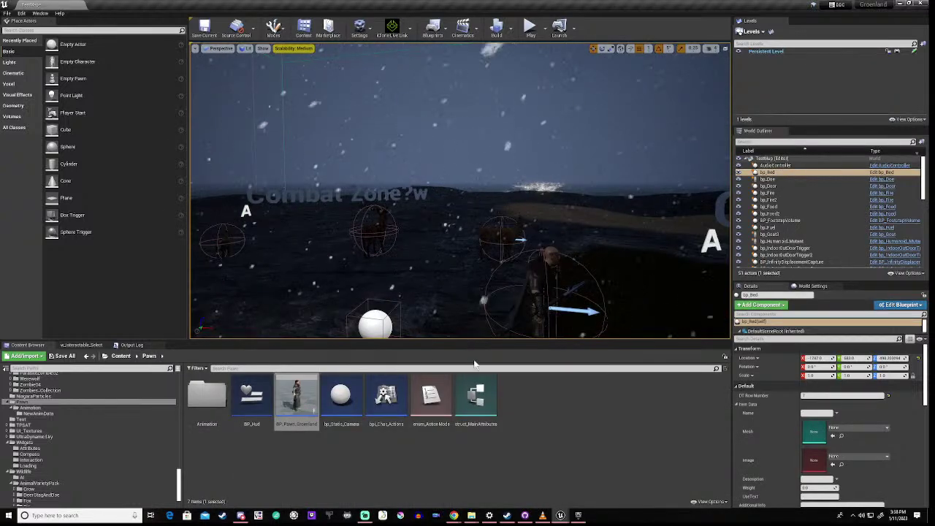
- Open the bp_Humanoid_Mutant blueprint from the Monsters/Infected_Zombie content folder
scroll(41, 471, down, 2)
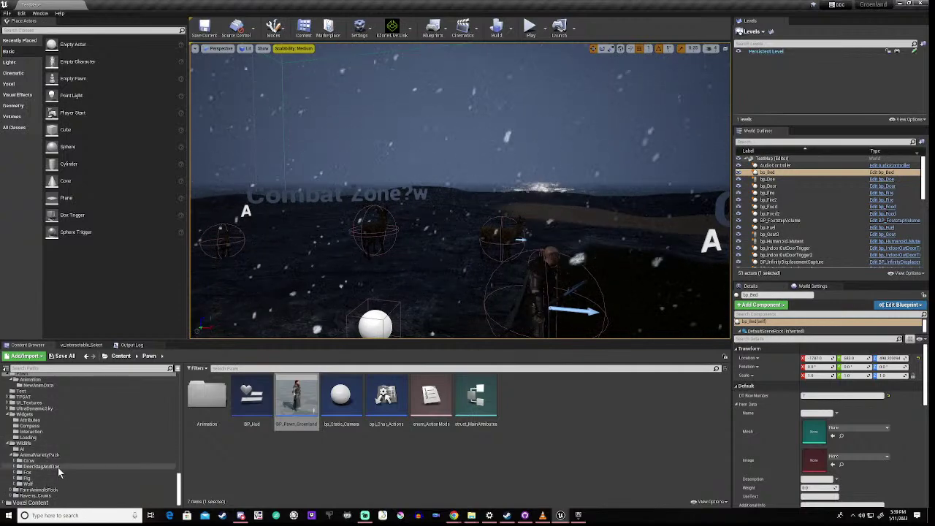
scroll(42, 465, up, 2)
scroll(43, 464, up, 3)
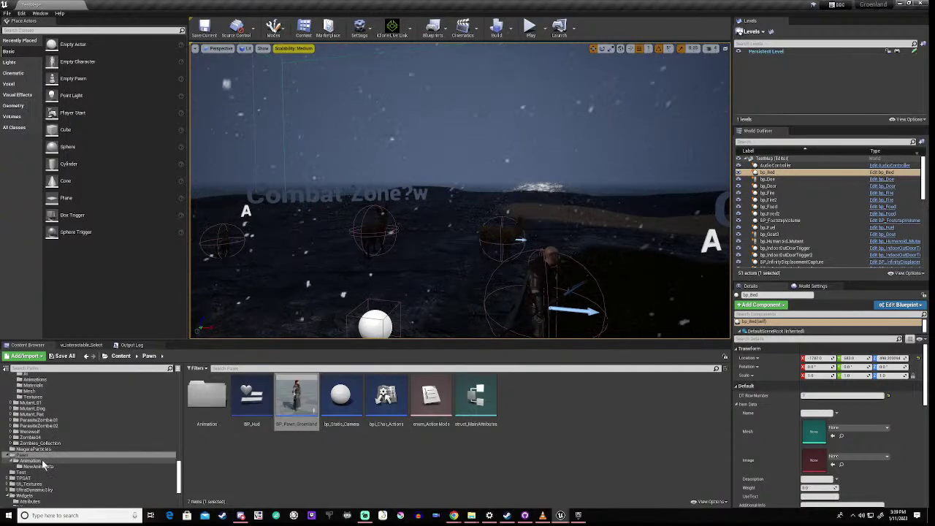
scroll(29, 416, up, 2)
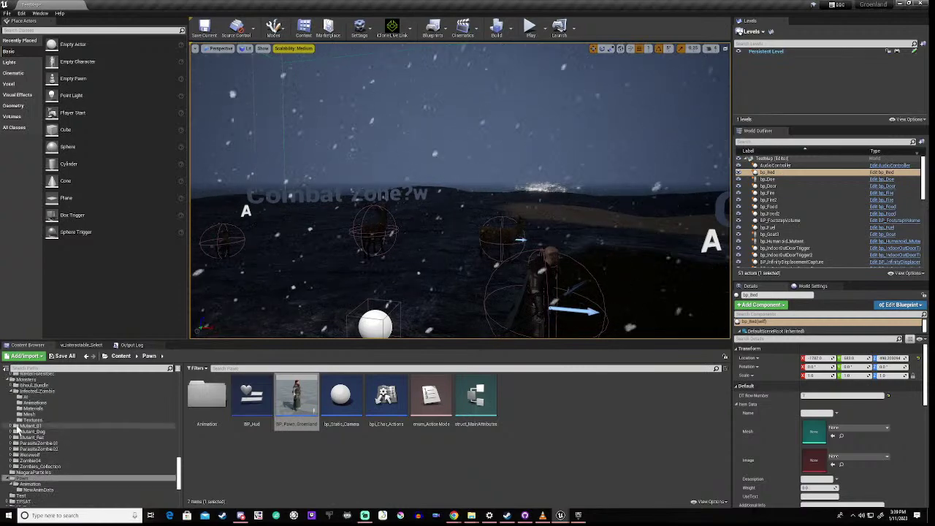
click(32, 403)
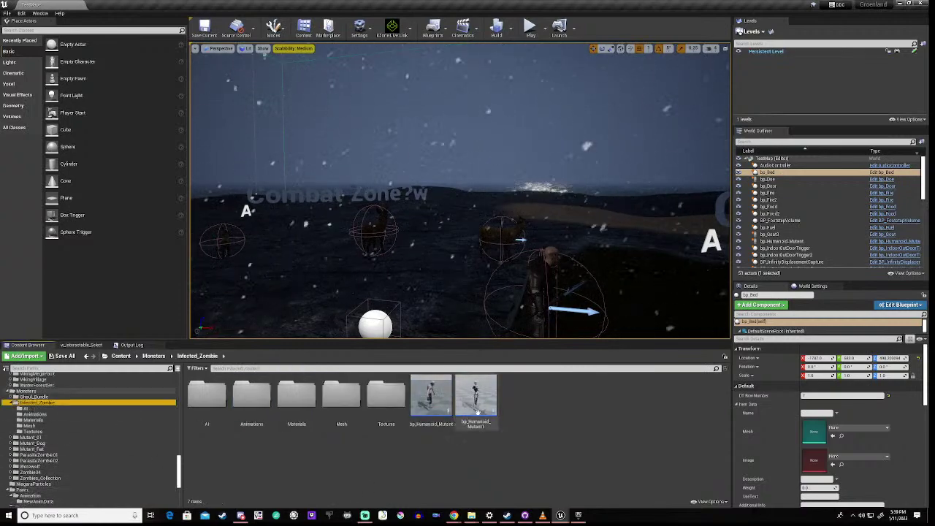
double_click(429, 400)
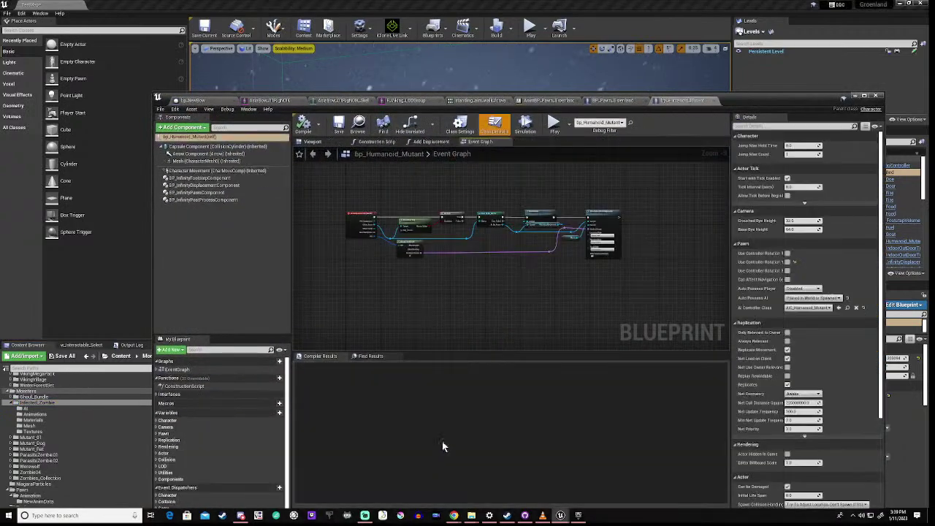
- Examine the mutant's On Component Hit logic that attaches the arrow to its mesh, and minimize the blueprint editor
scroll(602, 208, up, 5)
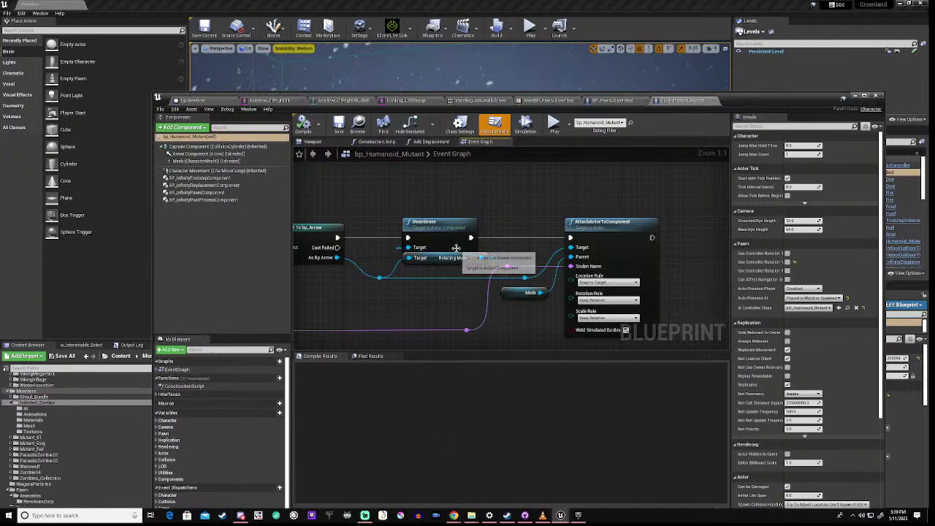
right_drag(374, 283, 653, 283)
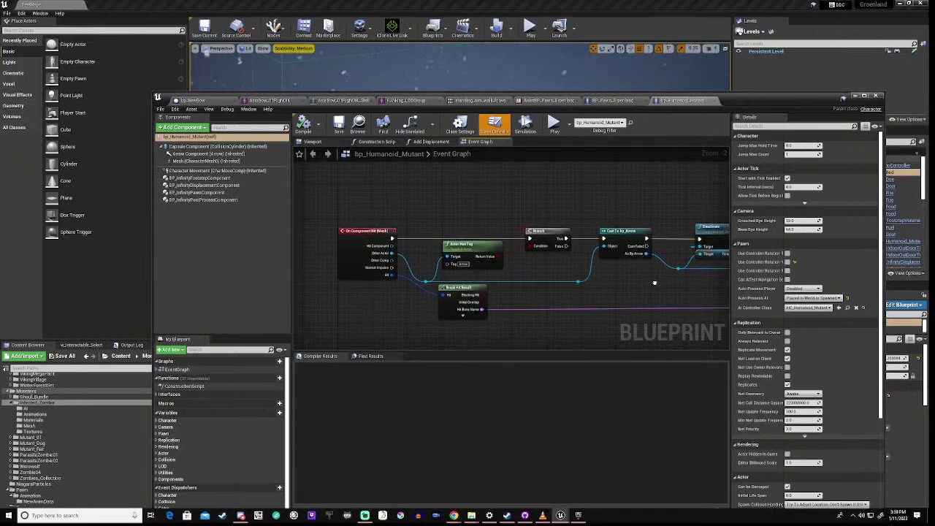
scroll(535, 268, down, 2)
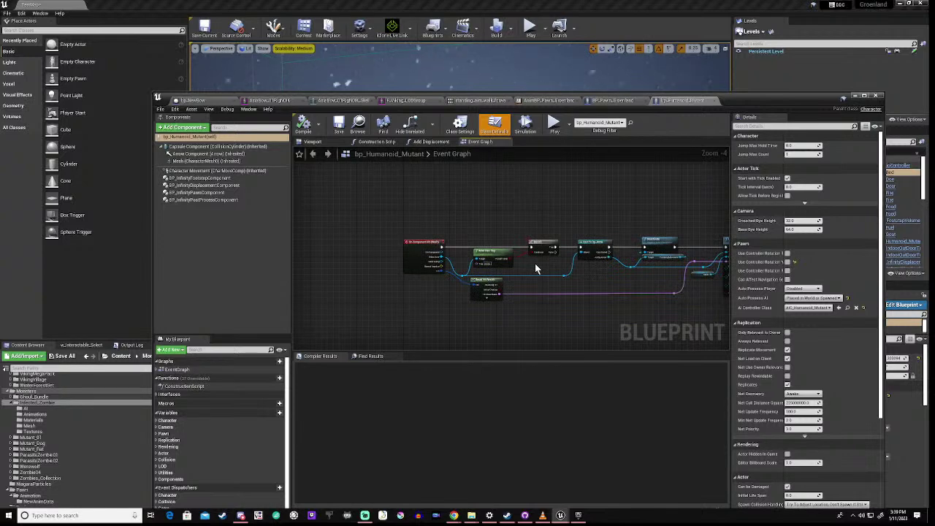
scroll(535, 269, down, 1)
scroll(535, 268, up, 1)
right_drag(582, 283, 522, 287)
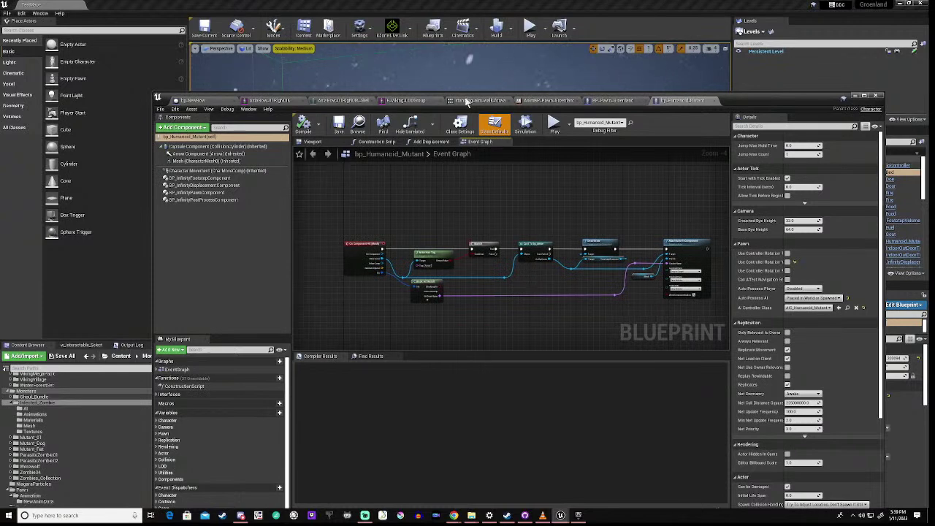
click(854, 96)
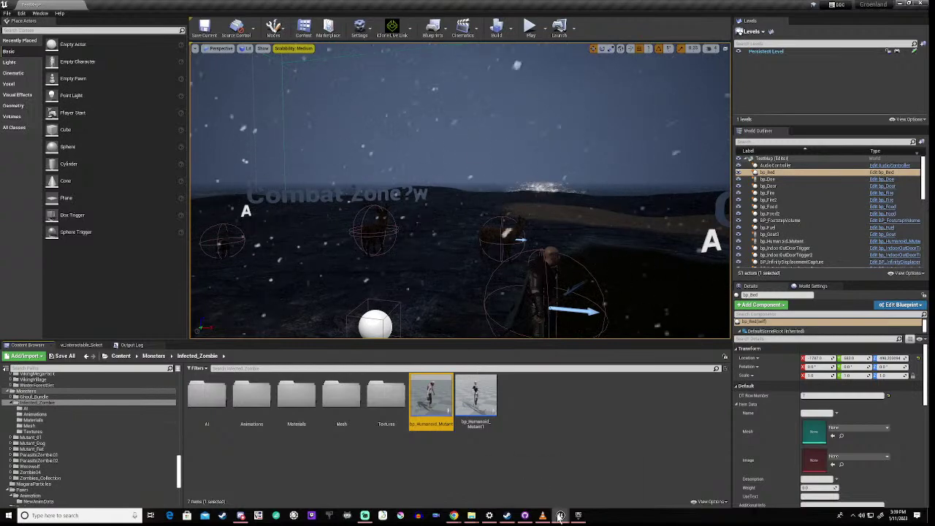
- Search all blueprints for references to the RemoveBlendCamera event from BP_Pawn_Greenland
mouse_move(559, 515)
click(600, 471)
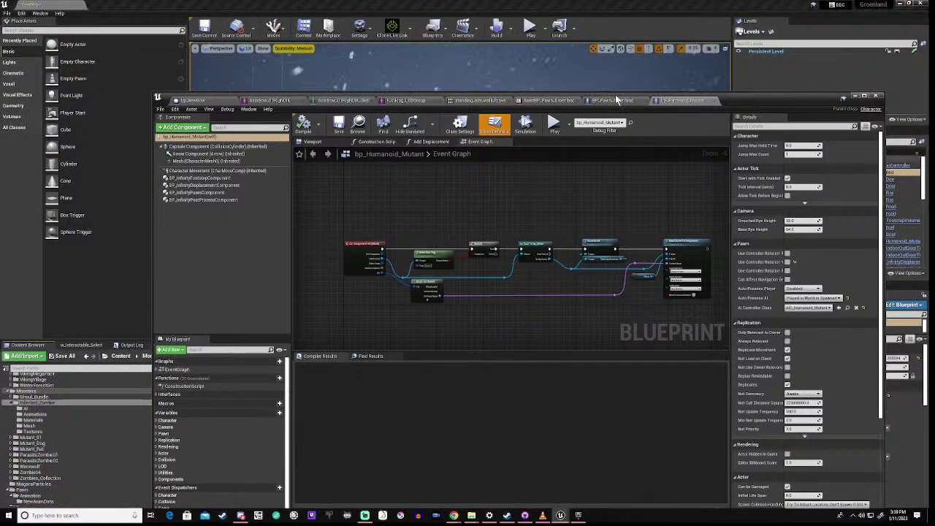
click(615, 100)
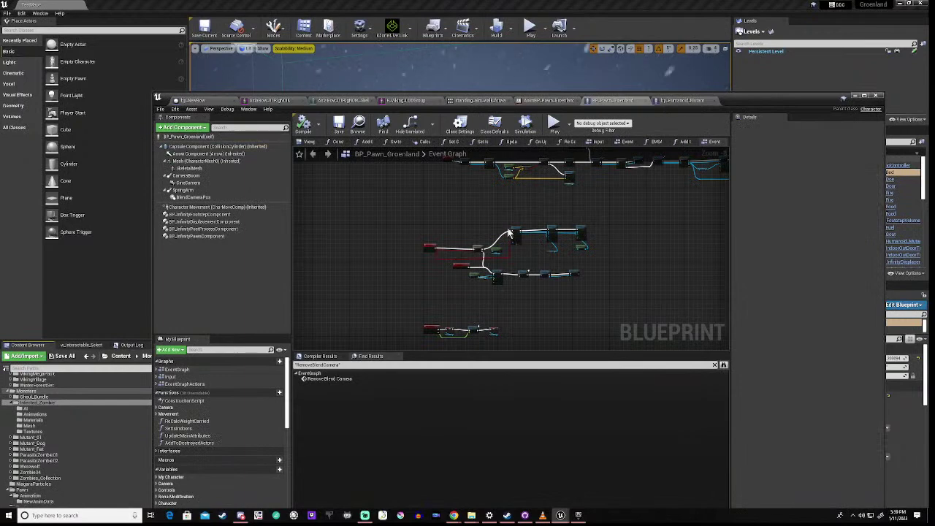
click(460, 267)
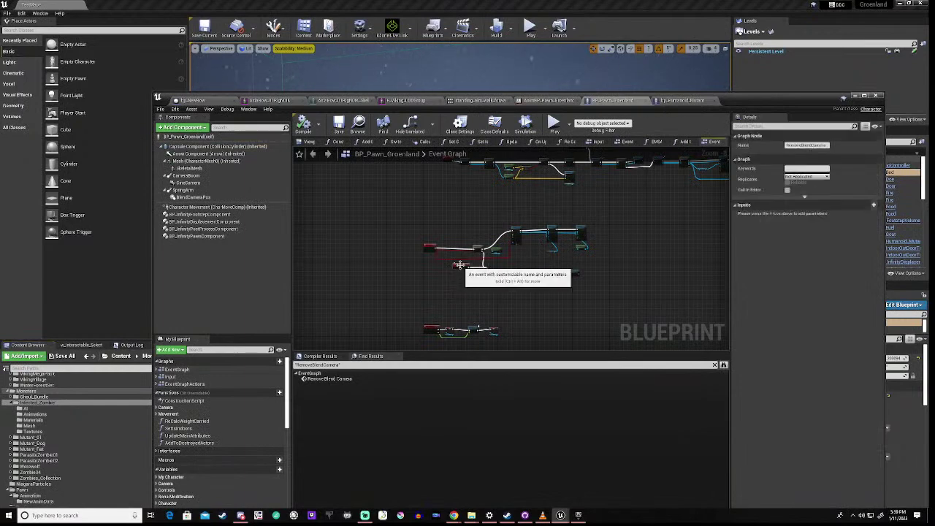
right_click(460, 270)
mouse_move(479, 396)
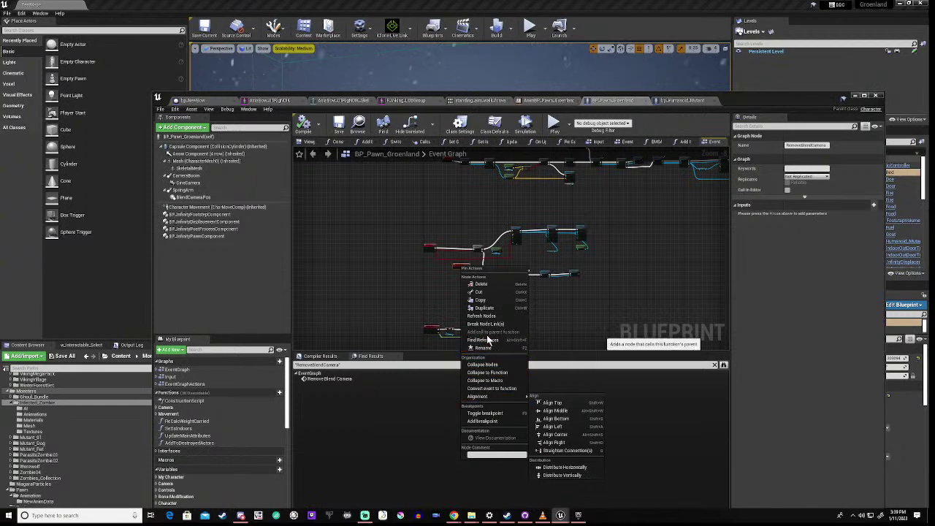
click(482, 340)
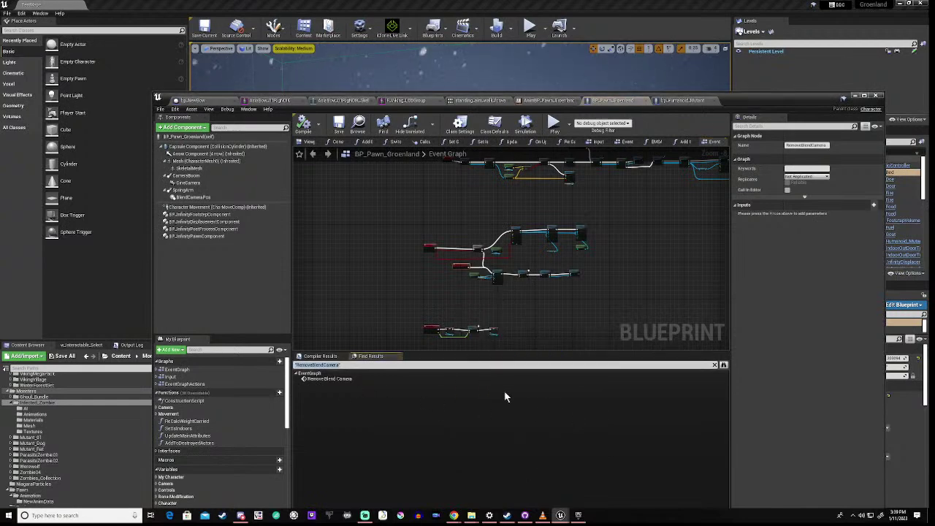
click(723, 365)
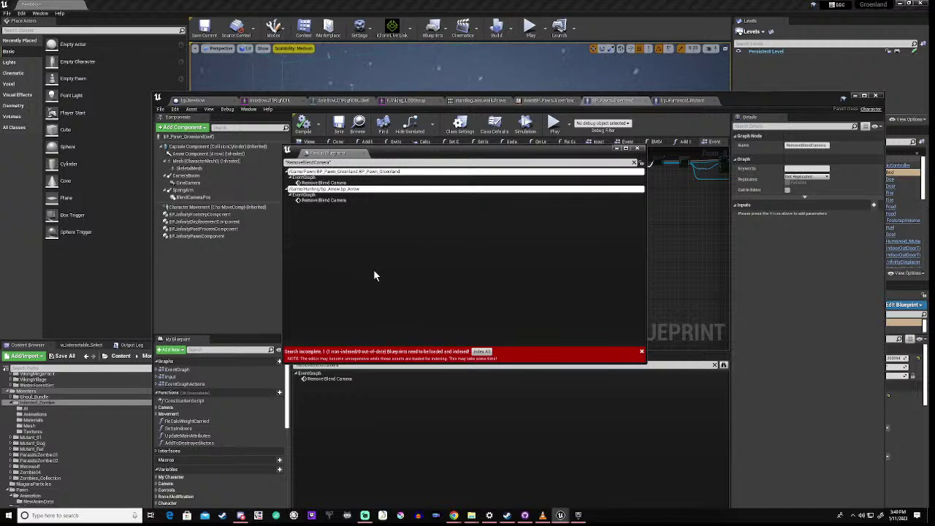
- Open the Remove Blend Camera reference in bp_Arrow and examine the node chain leading to it
double_click(337, 201)
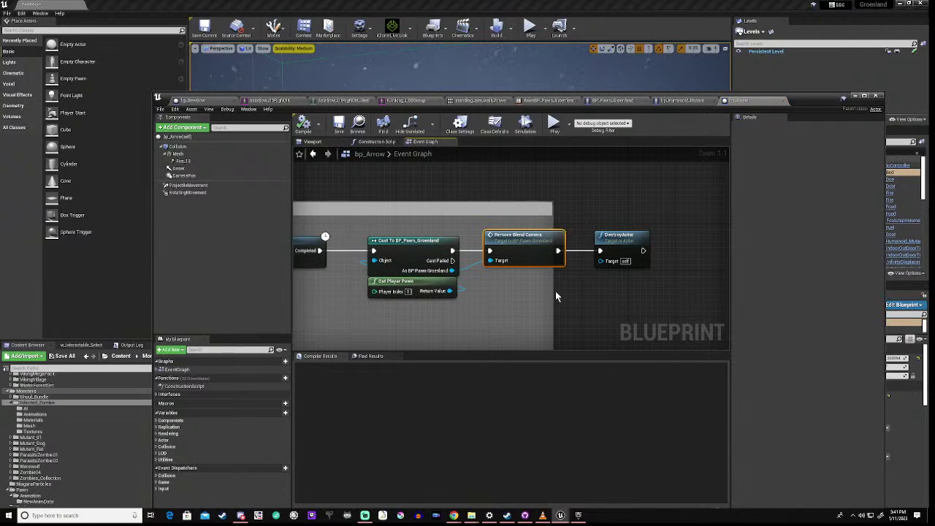
drag(552, 290, 684, 290)
scroll(517, 293, down, 1)
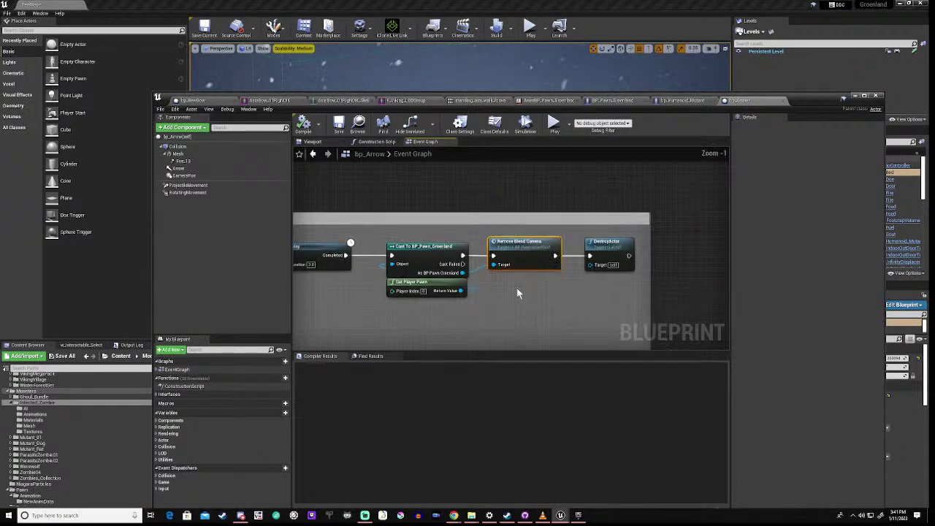
right_drag(335, 300, 587, 303)
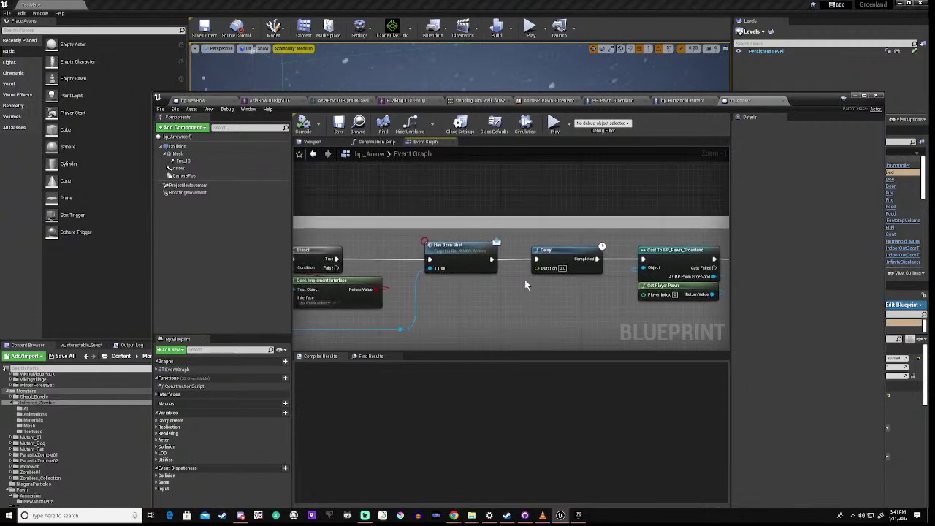
- Set the duration of the Delay node following Has Been Shot in bp_Arrow to 3 seconds
click(562, 268)
text(3)
key(Return)
scroll(483, 291, down, 3)
right_drag(360, 319, 343, 291)
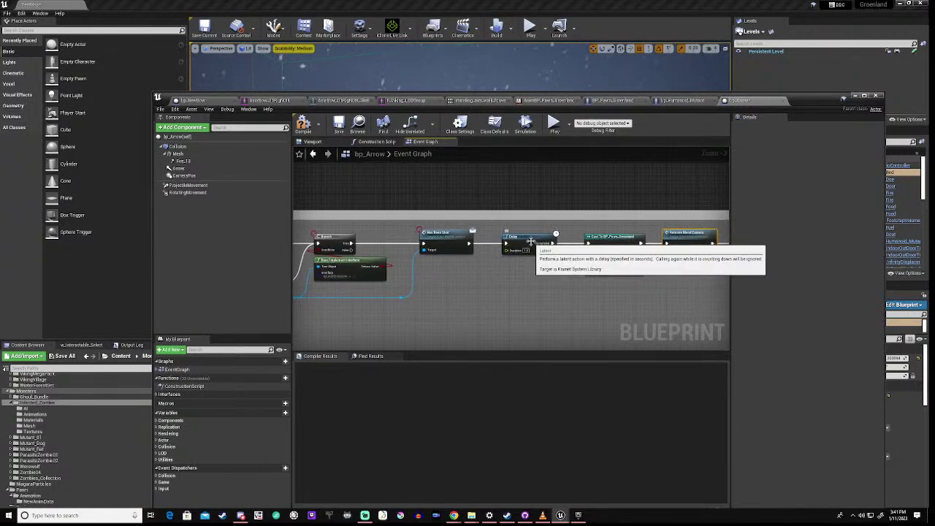
click(530, 241)
key(Delete)
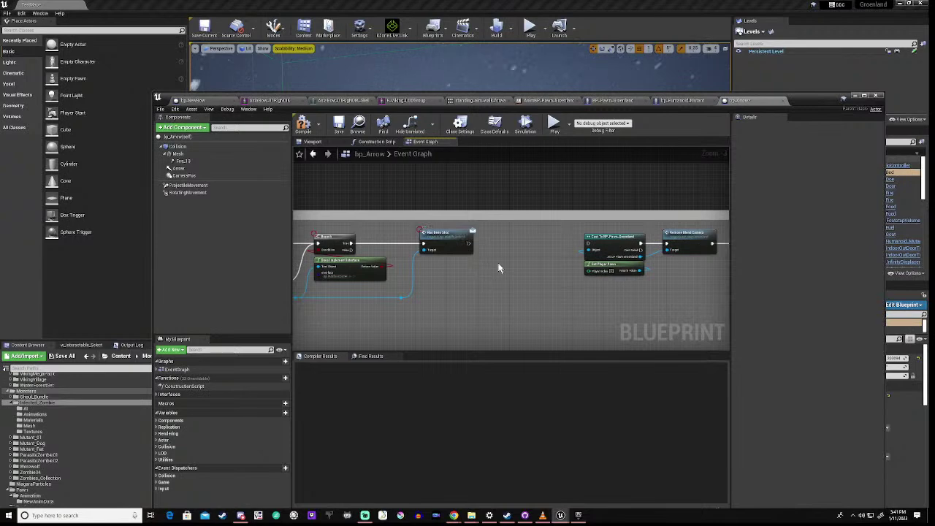
key(ctrl+z)
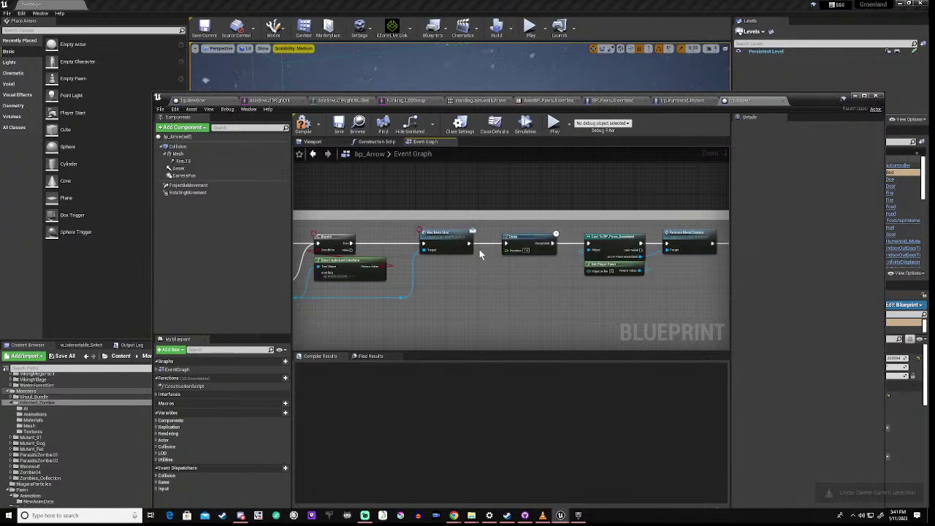
- Disconnect the Delay node, move it below the chain and wire Has Been Shot directly to Cast To BP_Pawn_Greenland
alt+click(488, 247)
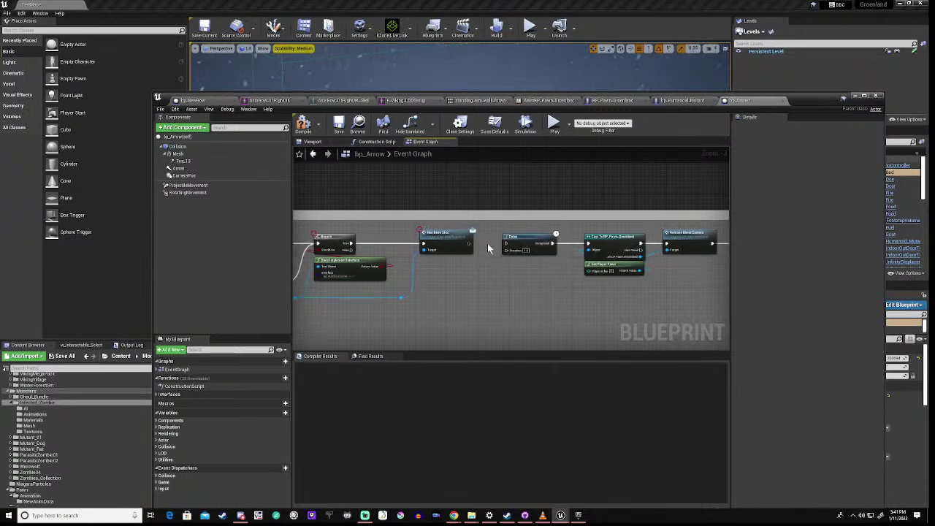
alt+click(572, 246)
drag(534, 238, 538, 281)
drag(468, 249, 588, 244)
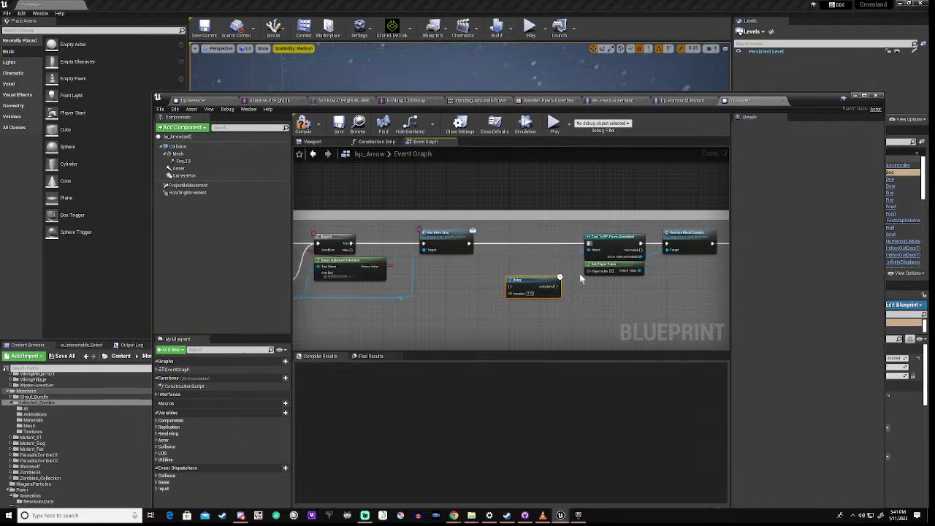
right_drag(652, 277, 549, 253)
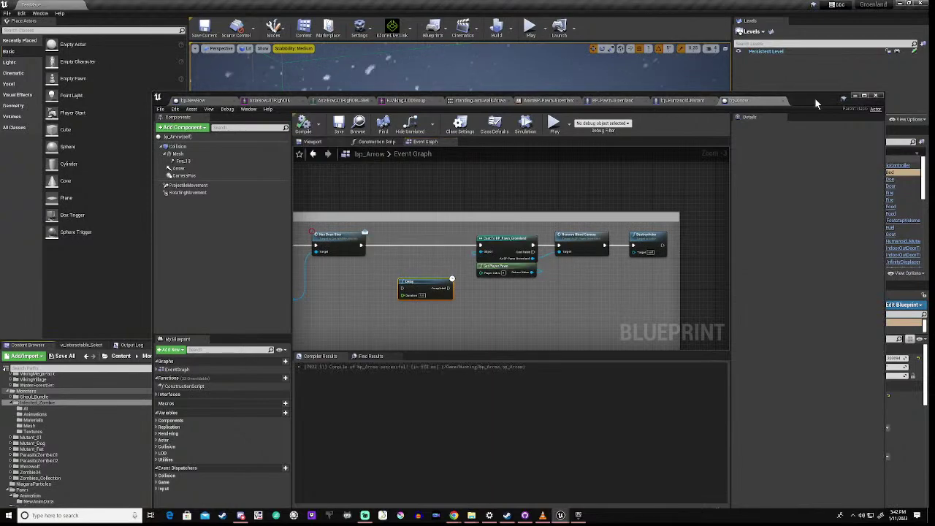
- Move the blueprint editor window out of the way and close the blueprint search results window
drag(800, 94, 823, 339)
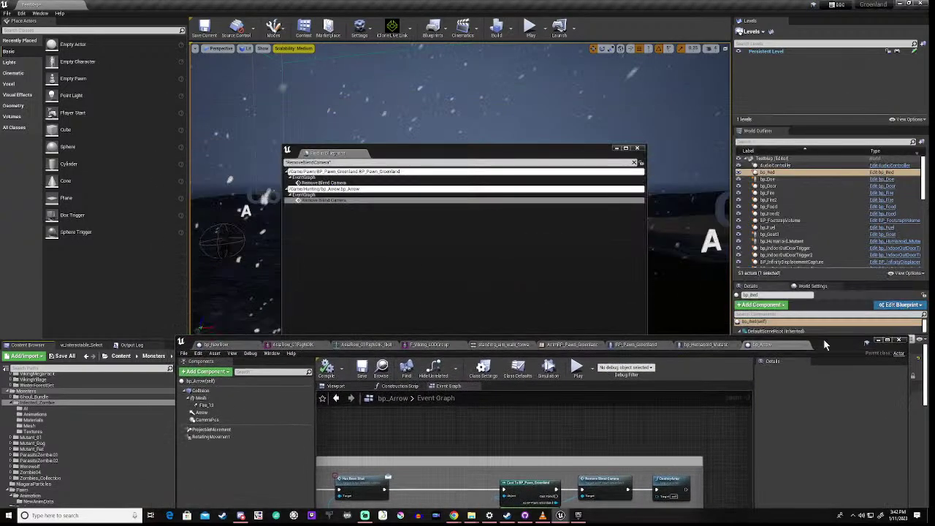
click(636, 148)
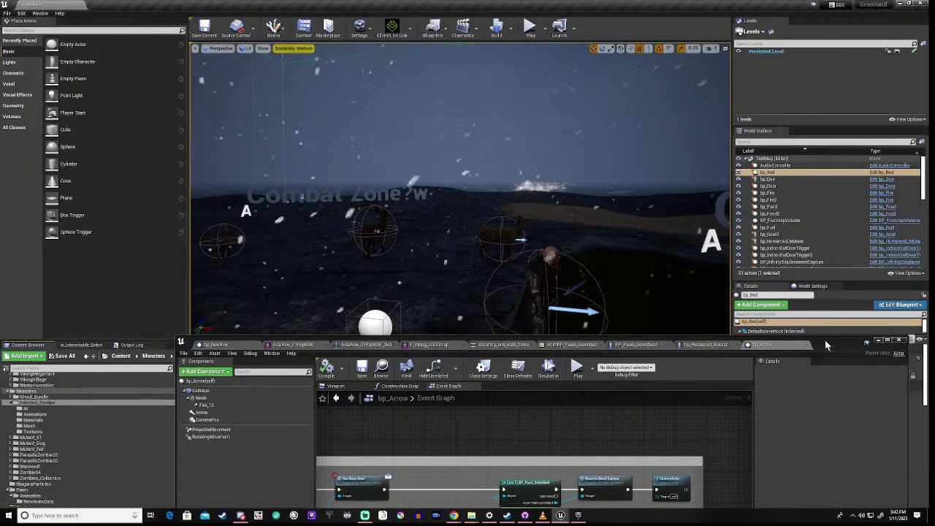
drag(824, 340, 799, 156)
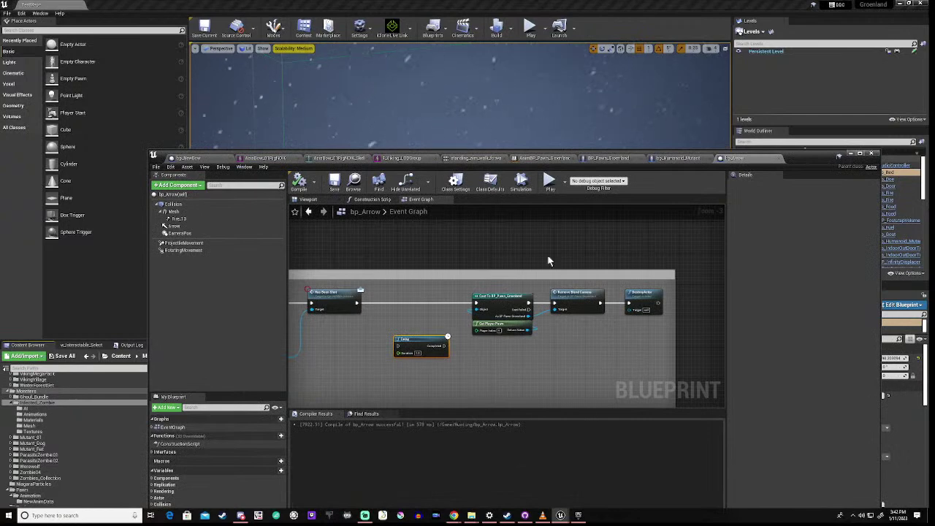
drag(531, 319, 556, 310)
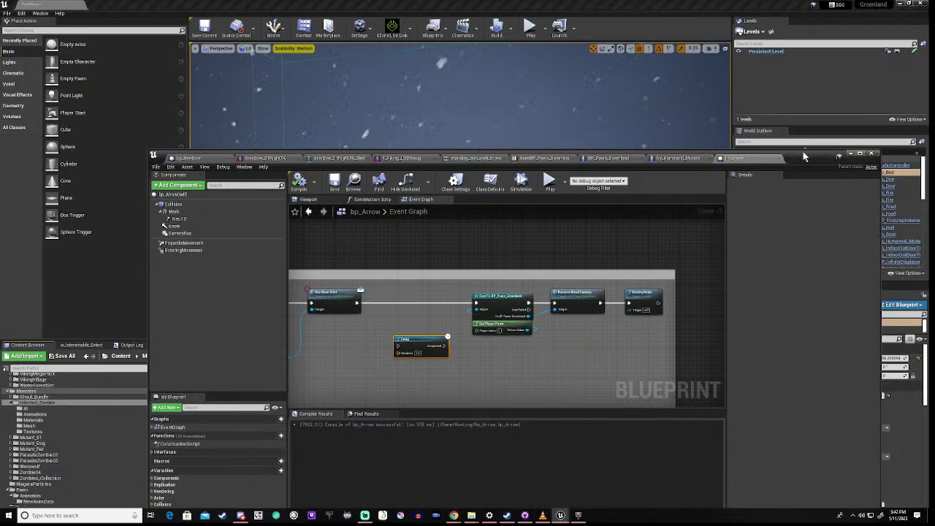
- Play-test the bow aiming in the level, stop the session and close the message log
drag(800, 155, 779, 360)
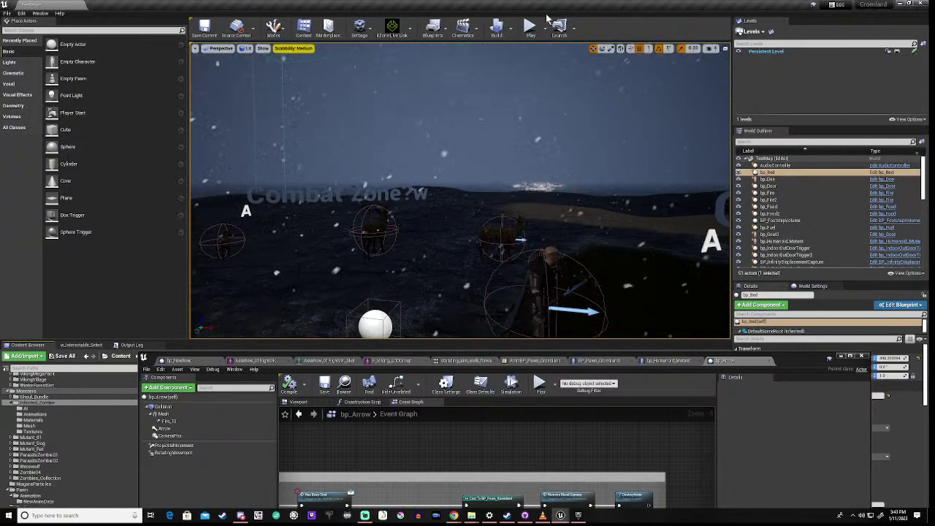
click(530, 29)
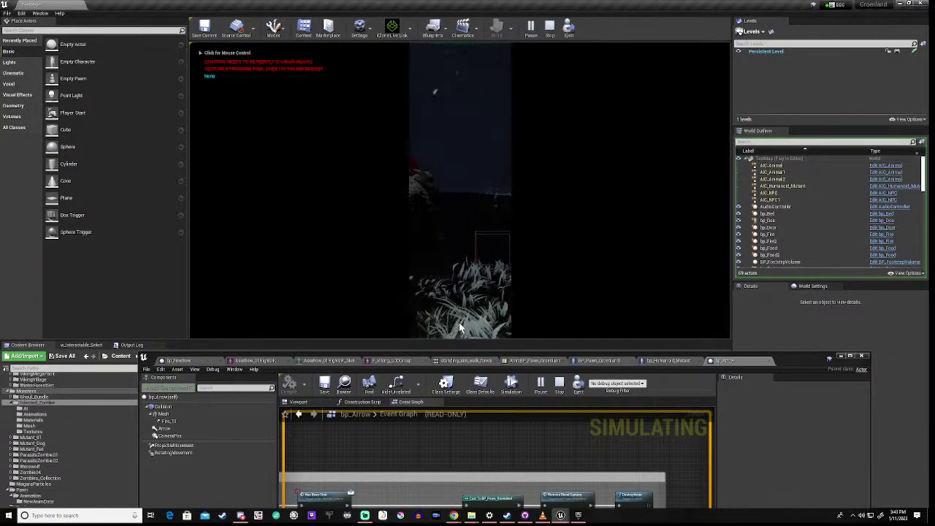
click(460, 325)
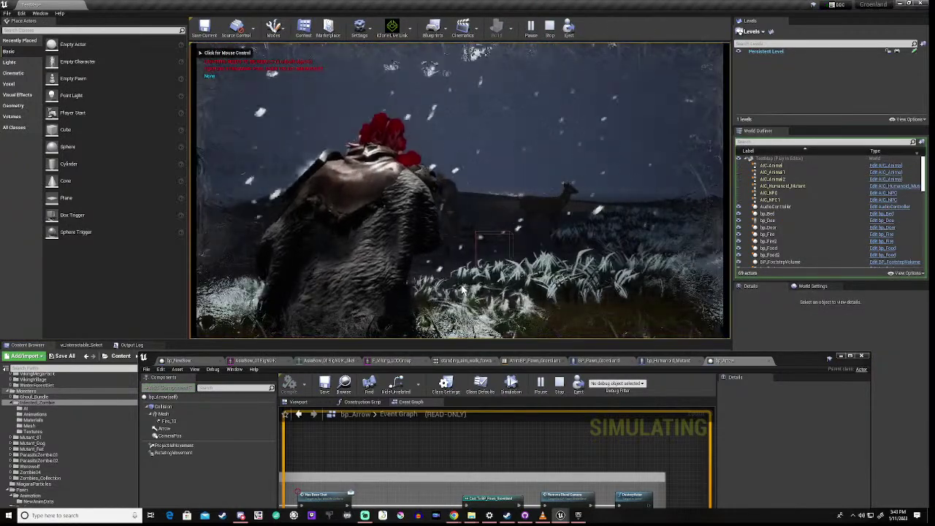
right_drag(460, 192, 460, 191)
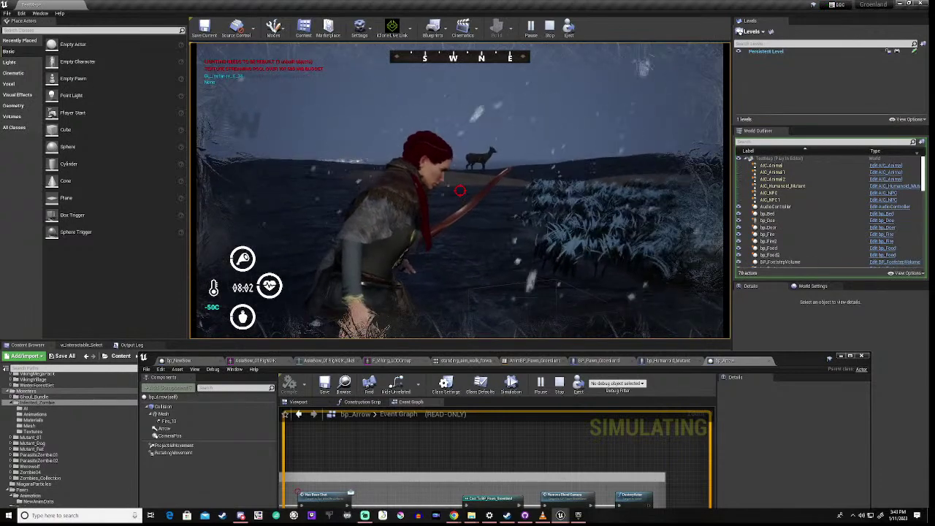
key(Escape)
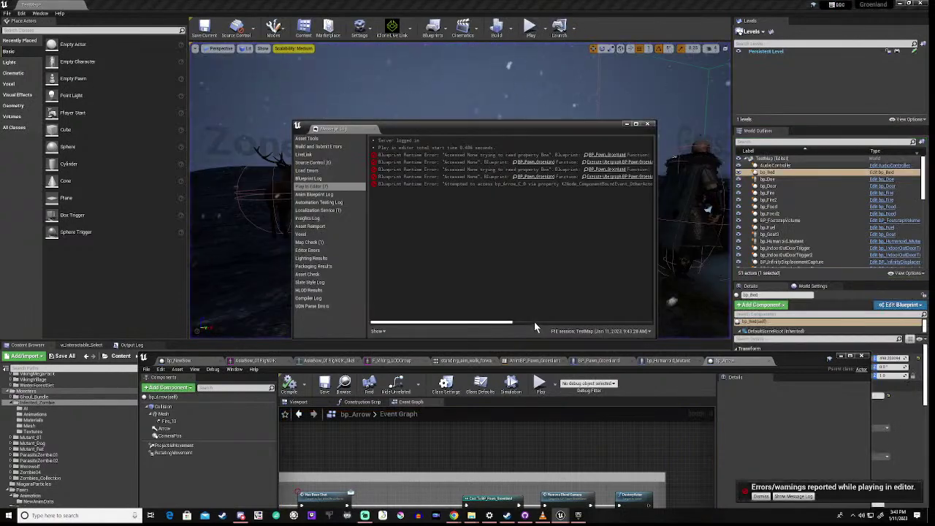
click(647, 125)
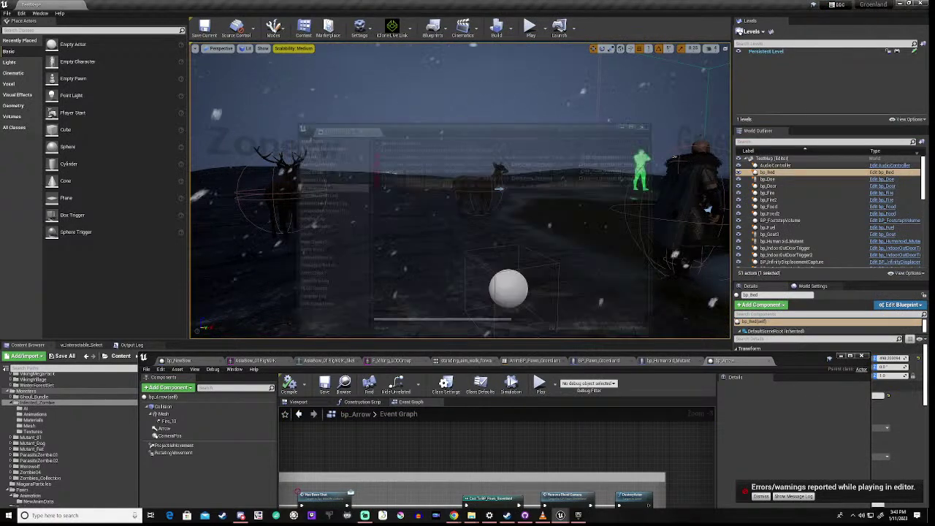
- Go from the Remove Blend Camera call in bp_Arrow to its event in BP_Pawn_Greenland and examine the connected nodes
drag(791, 358, 772, 115)
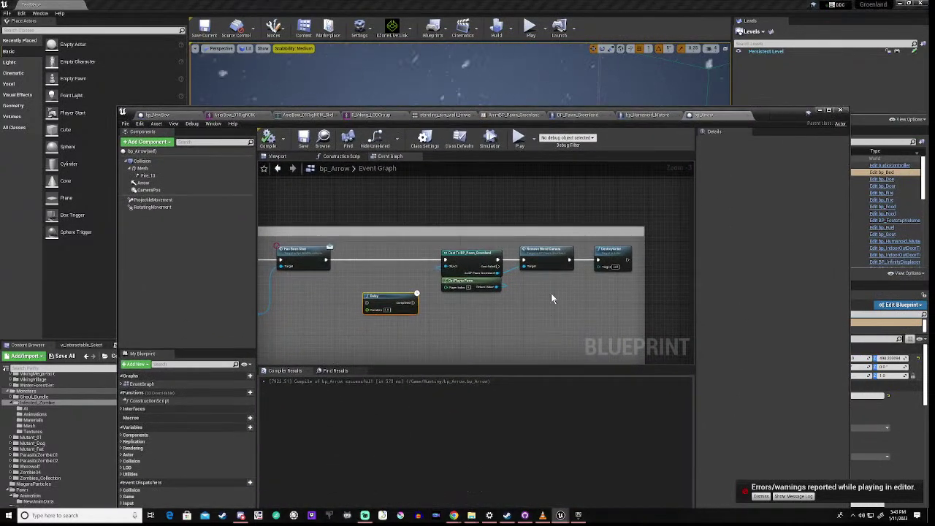
double_click(551, 250)
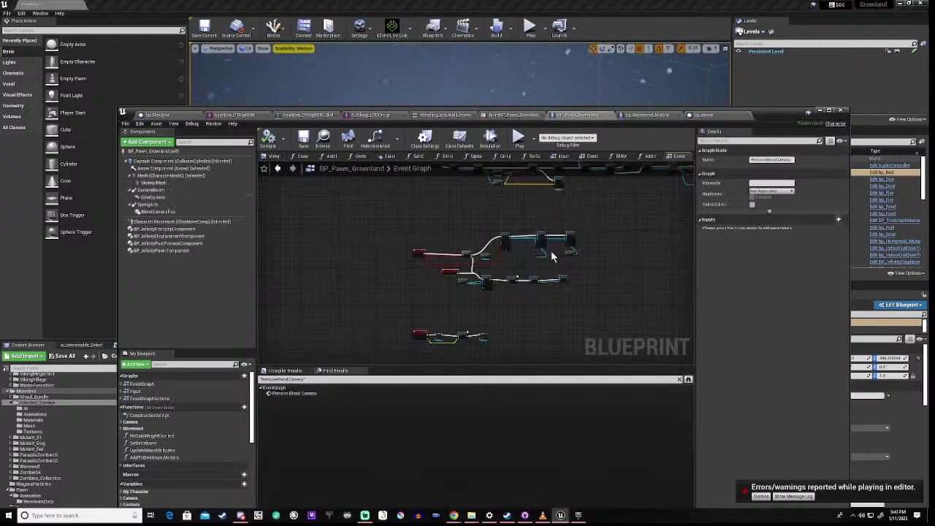
right_drag(537, 276, 393, 232)
scroll(386, 299, down, 2)
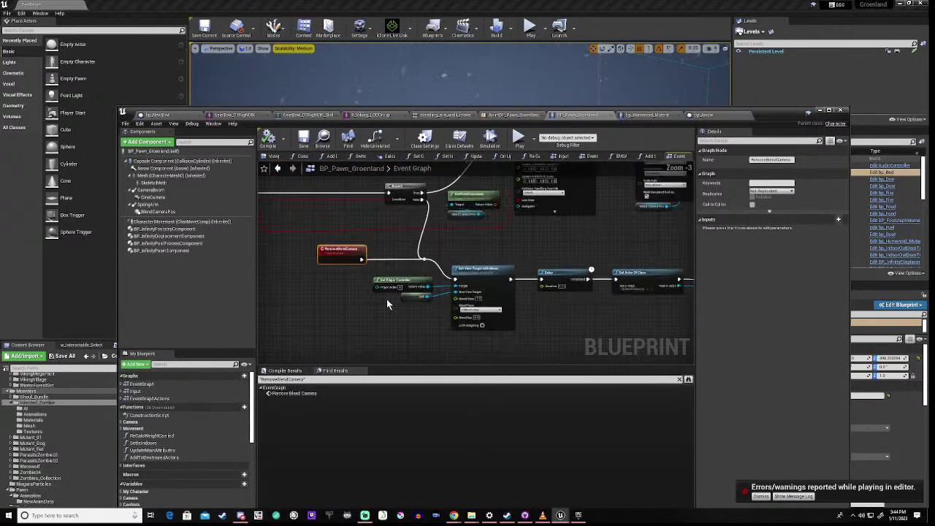
right_drag(376, 309, 336, 266)
scroll(336, 266, down, 3)
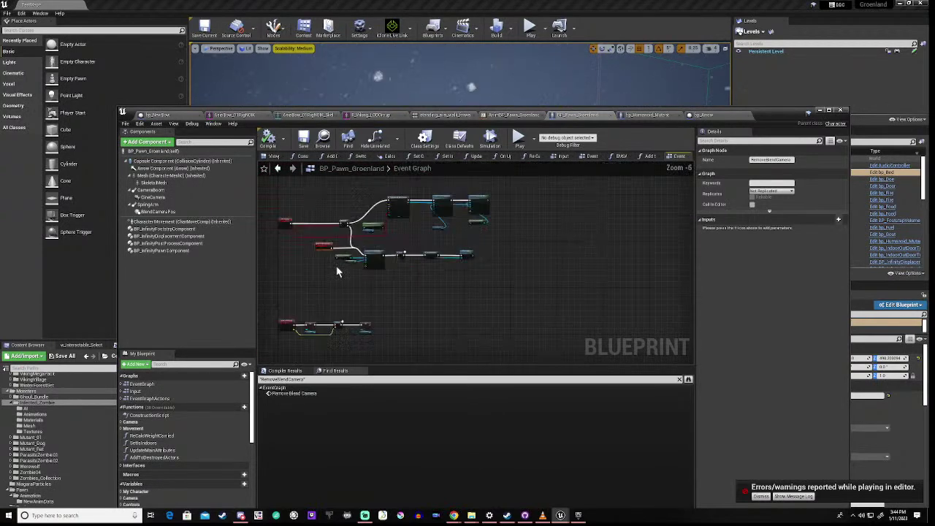
- Detach the RemoveBlendCamera event from the camera-switch chain and move it to the empty graph area beyond that chain
ctrl+drag(363, 254, 342, 252)
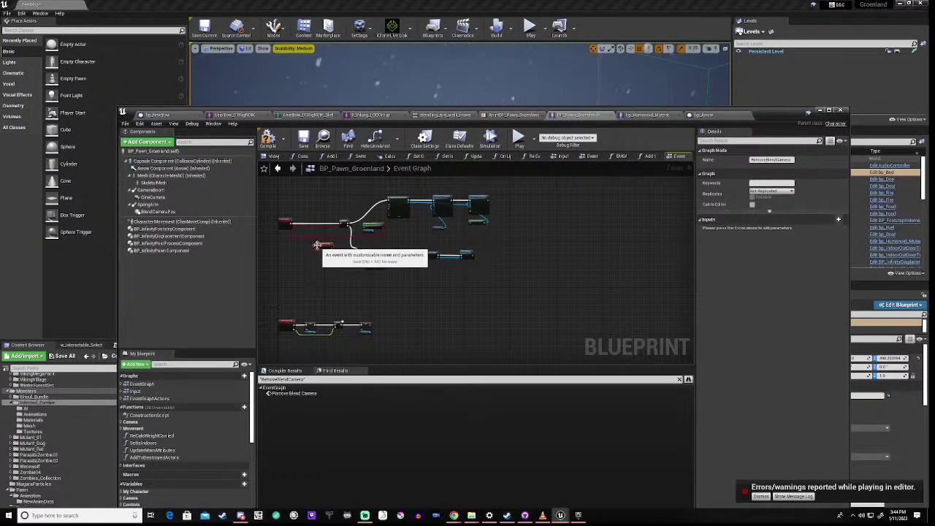
drag(319, 249, 547, 264)
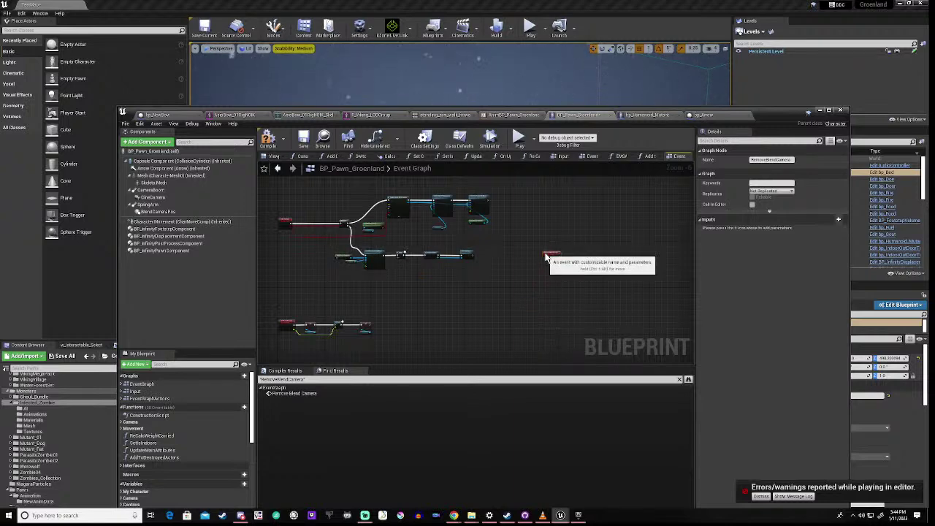
- Duplicate the Set View Target with Blend chain beside the RemoveBlendCamera event and delete the copy's reroute node
drag(328, 247, 488, 274)
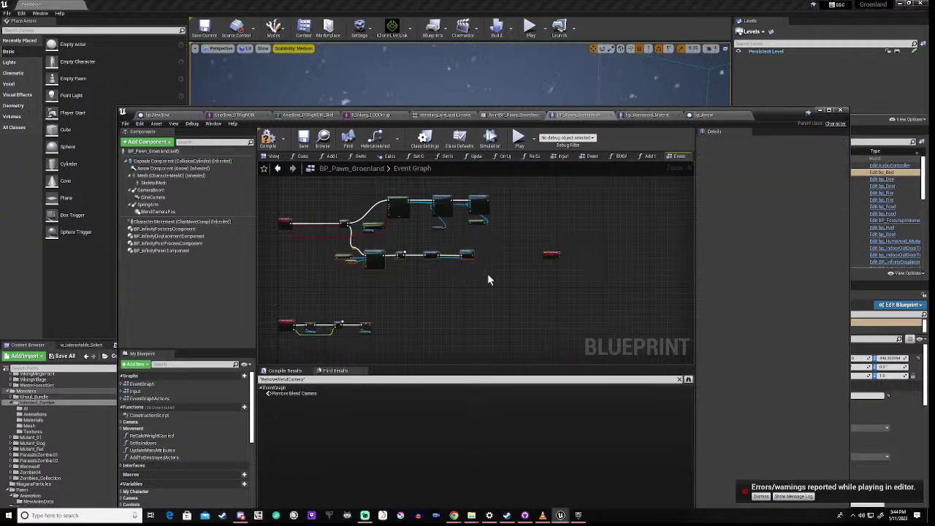
key(ctrl+v)
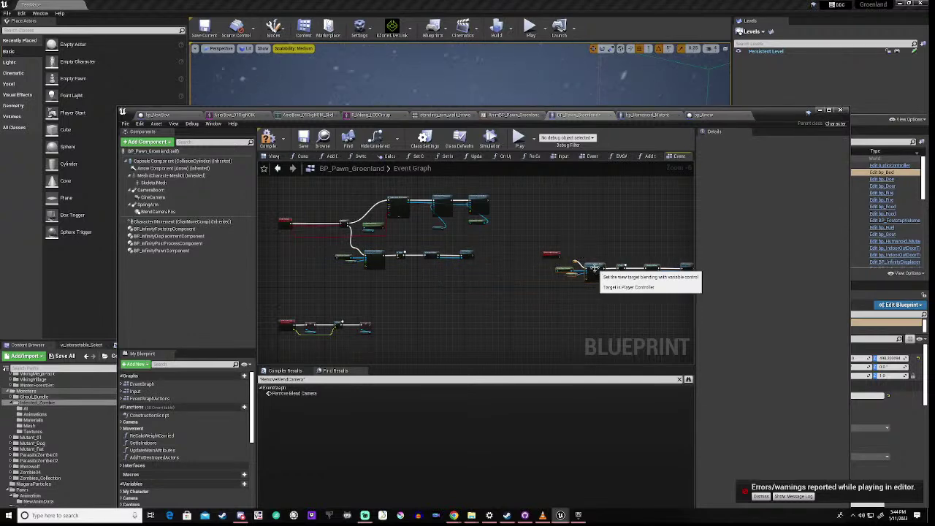
scroll(585, 260, up, 6)
right_drag(594, 268, 548, 232)
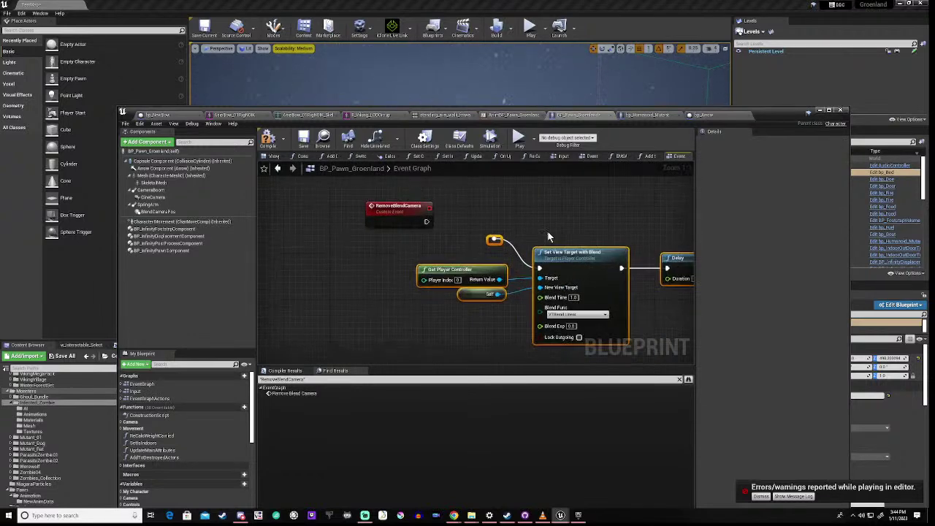
drag(463, 232, 503, 253)
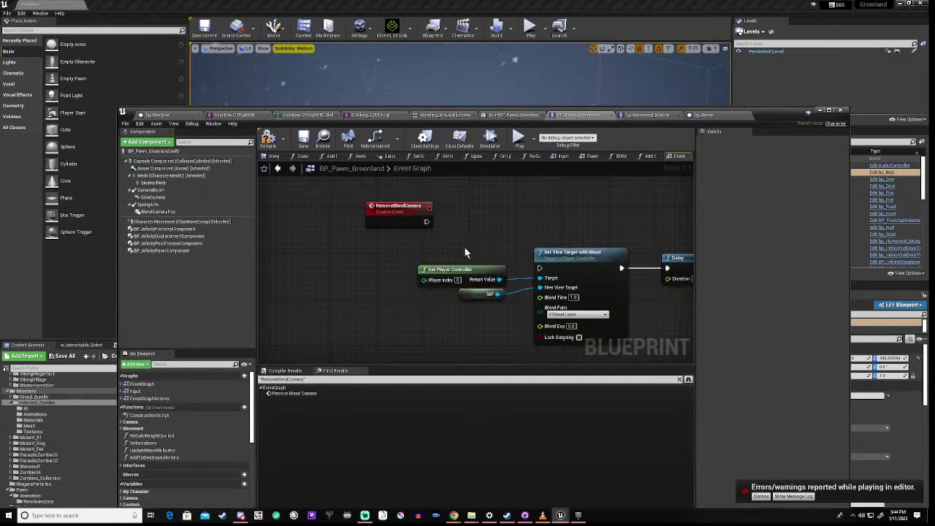
- Connect the RemoveBlendCamera event to the duplicated Set View Target with Blend node and set its Blend Time to 3.0
drag(426, 221, 433, 230)
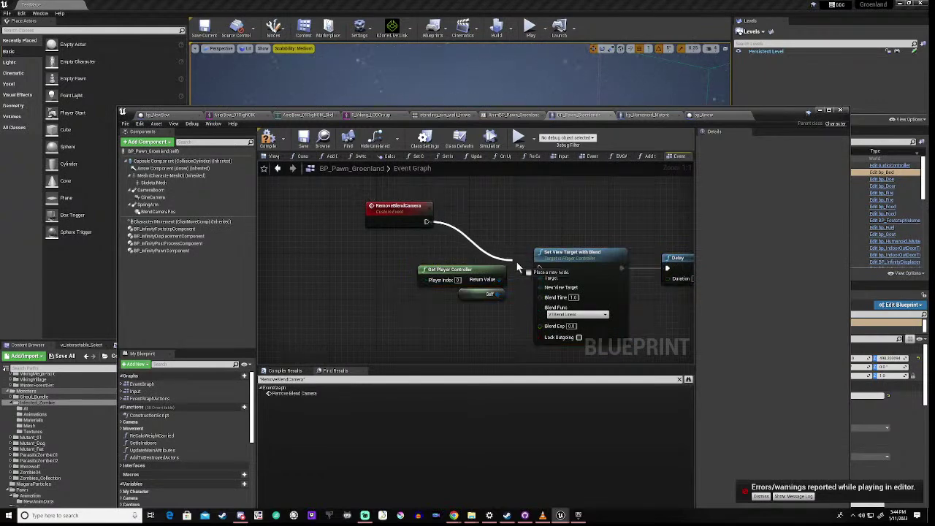
drag(536, 269, 540, 287)
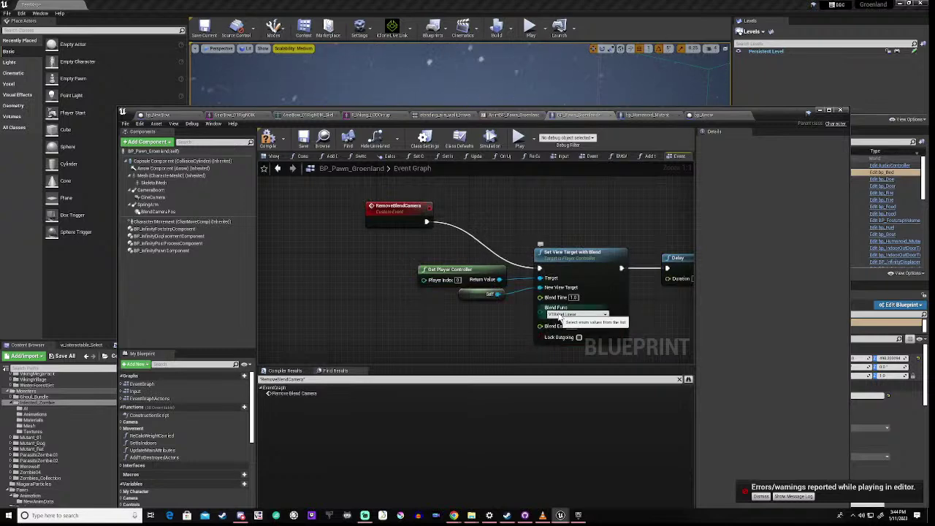
click(573, 297)
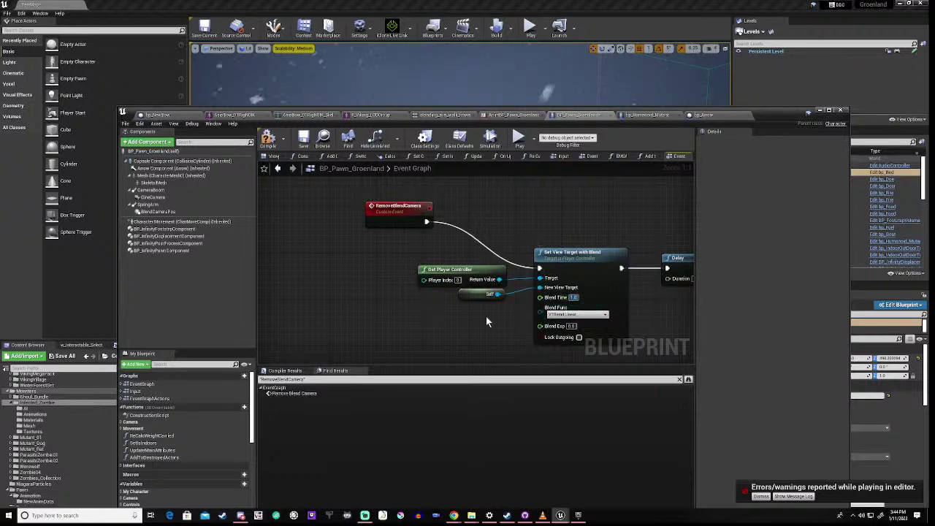
text(3)
key(Return)
- Align the duplicated node chain with the RemoveBlendCamera event, place the Get Player Controller and Self nodes below the wire, and compile
right_drag(504, 331, 502, 288)
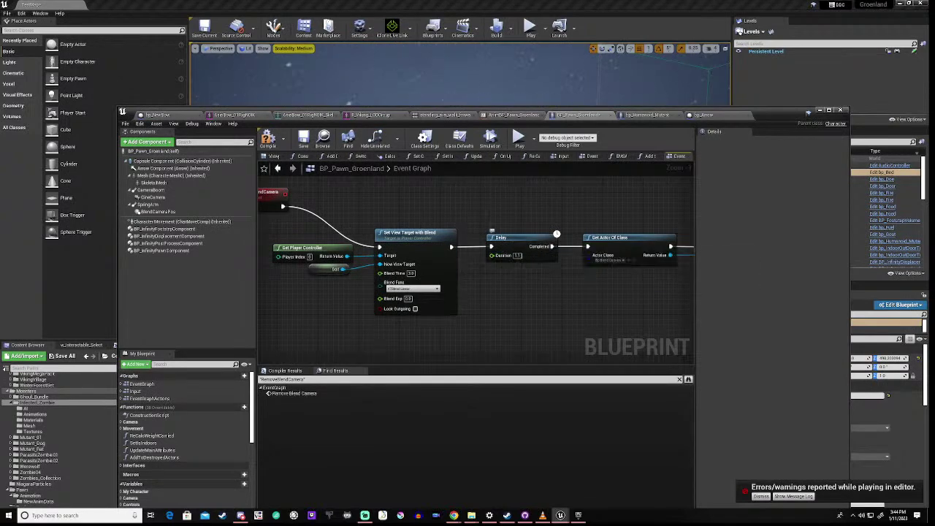
right_drag(608, 284, 584, 280)
scroll(519, 287, down, 1)
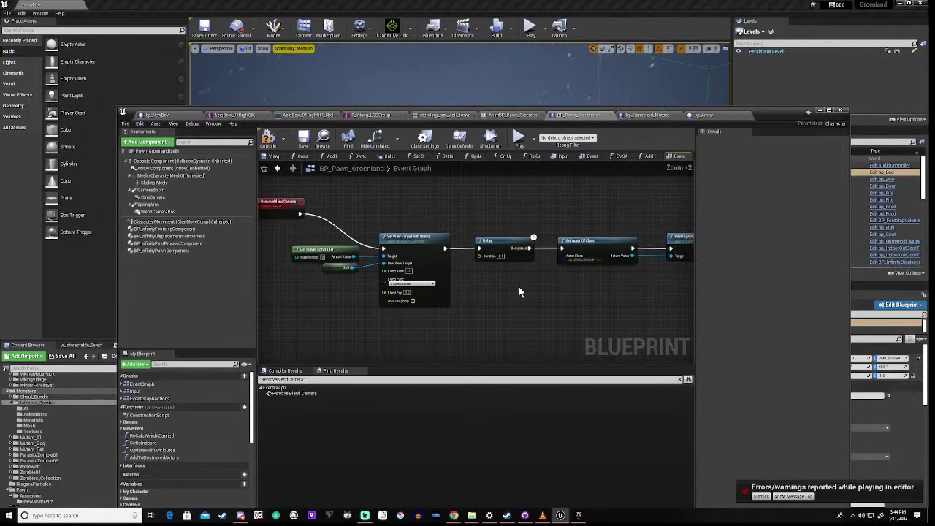
drag(338, 216, 628, 293)
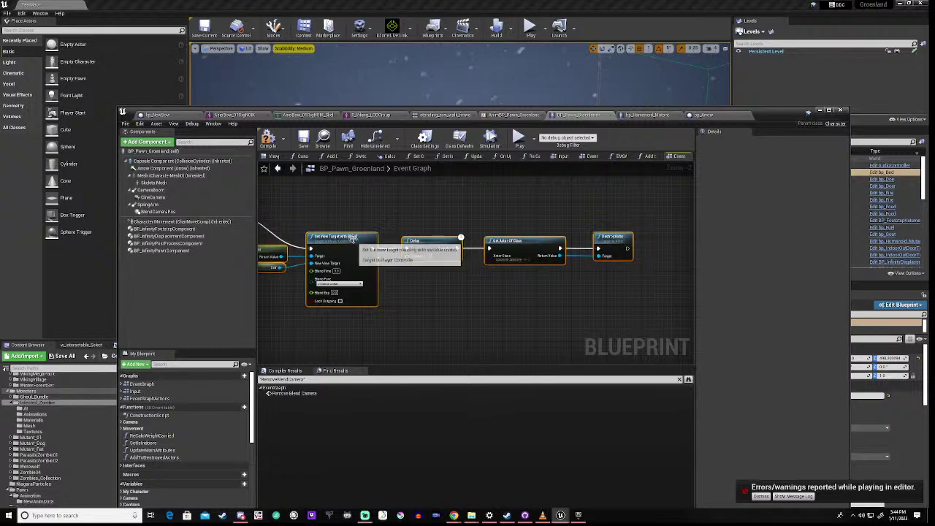
drag(350, 236, 350, 205)
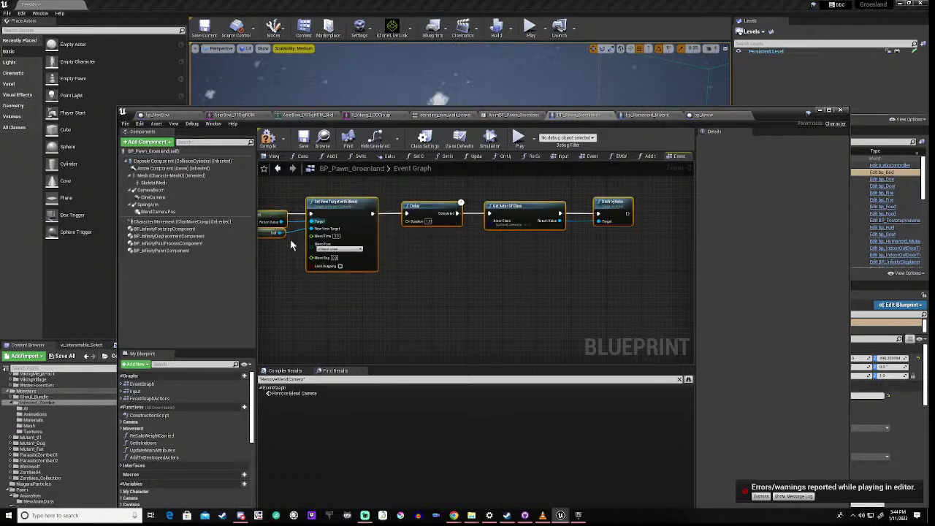
right_drag(284, 250, 476, 270)
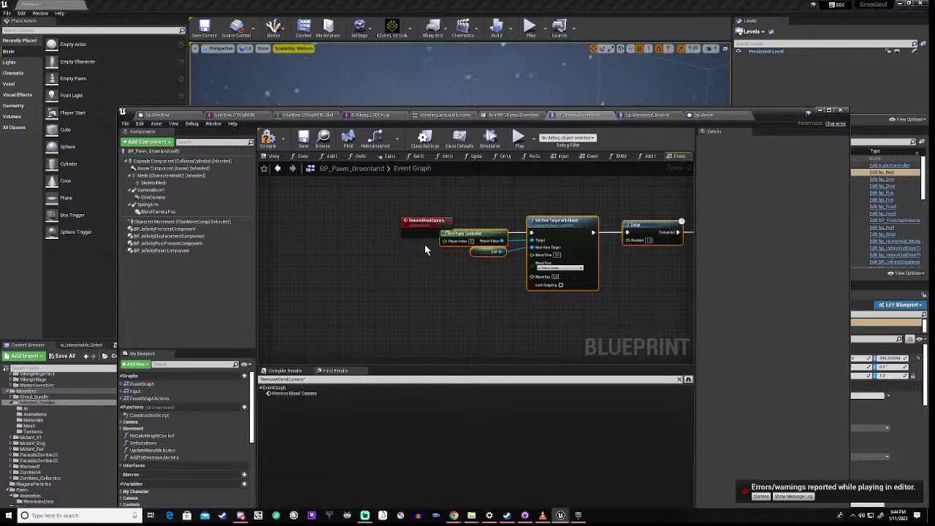
click(488, 251)
drag(476, 251, 479, 274)
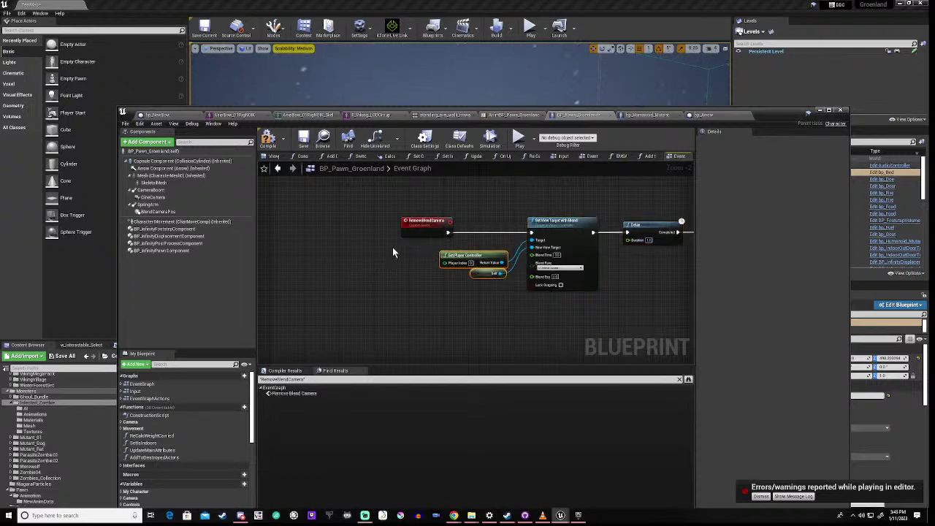
click(268, 138)
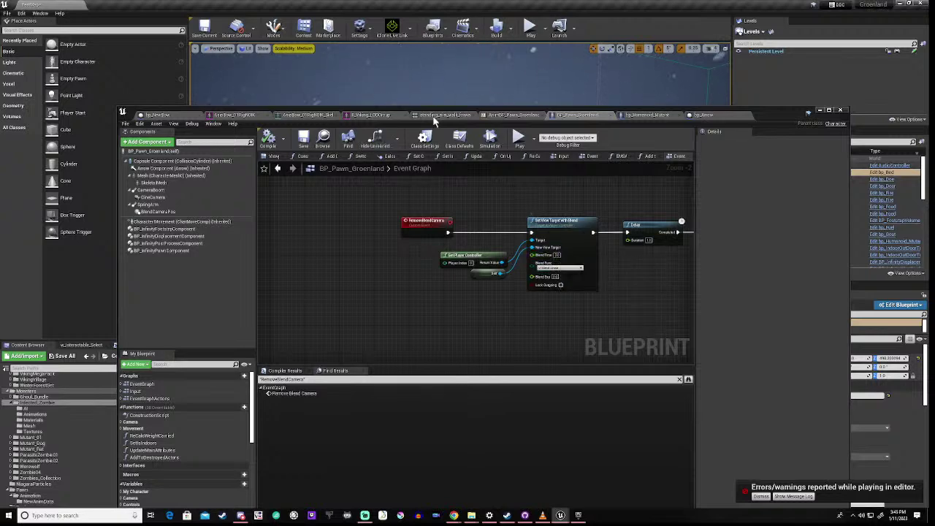
- Uncover the level viewport, play-test the bow shot with the separate RemoveBlendCamera chain, stop the session and close the message log
drag(517, 113, 508, 344)
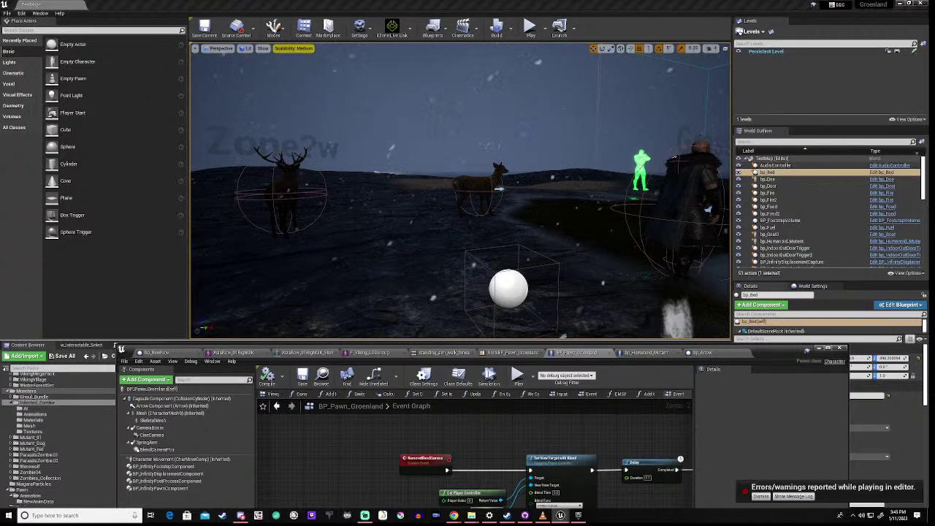
click(517, 375)
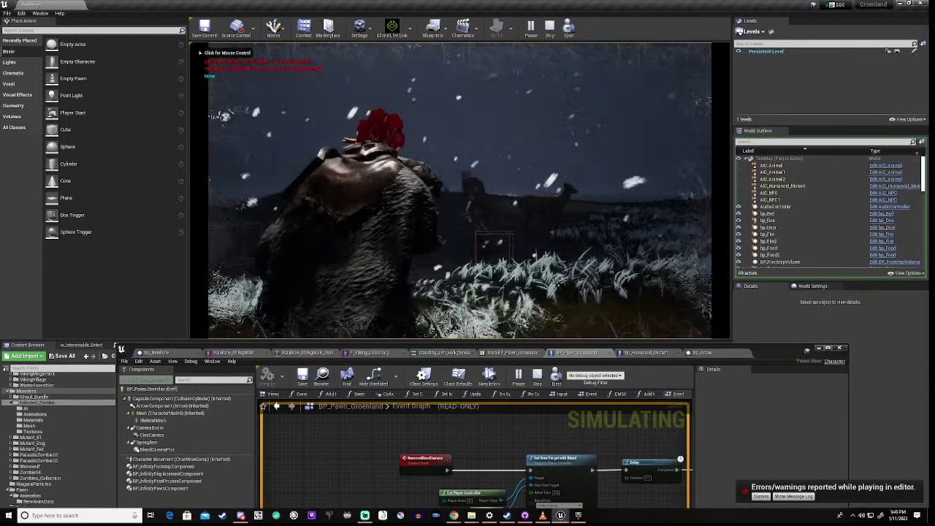
click(422, 47)
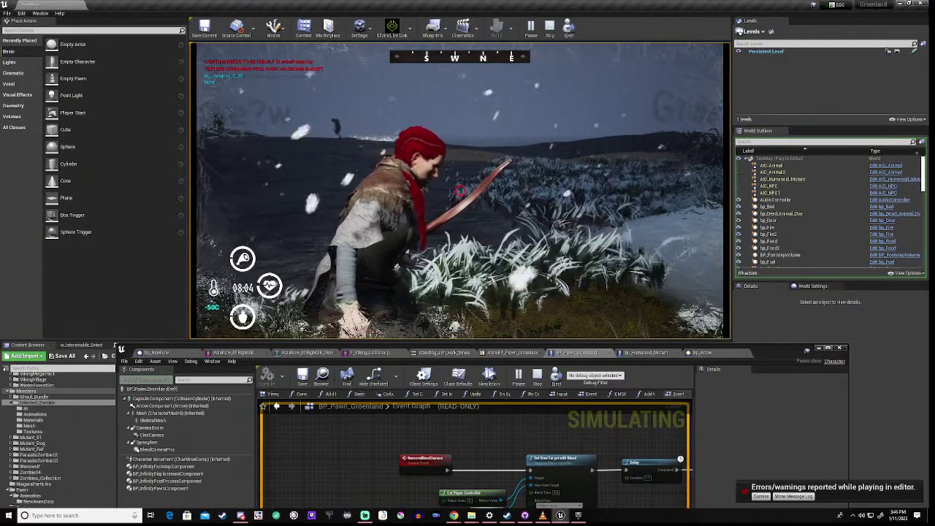
key(Escape)
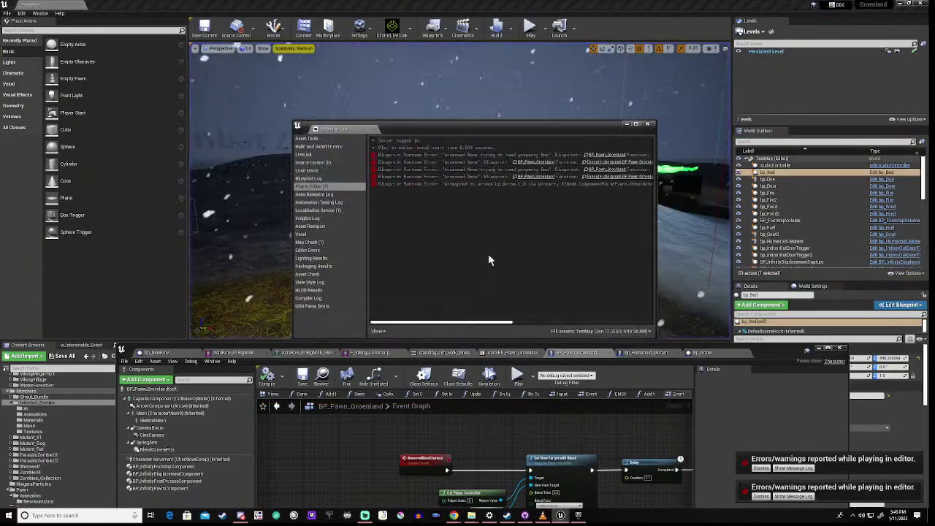
click(647, 124)
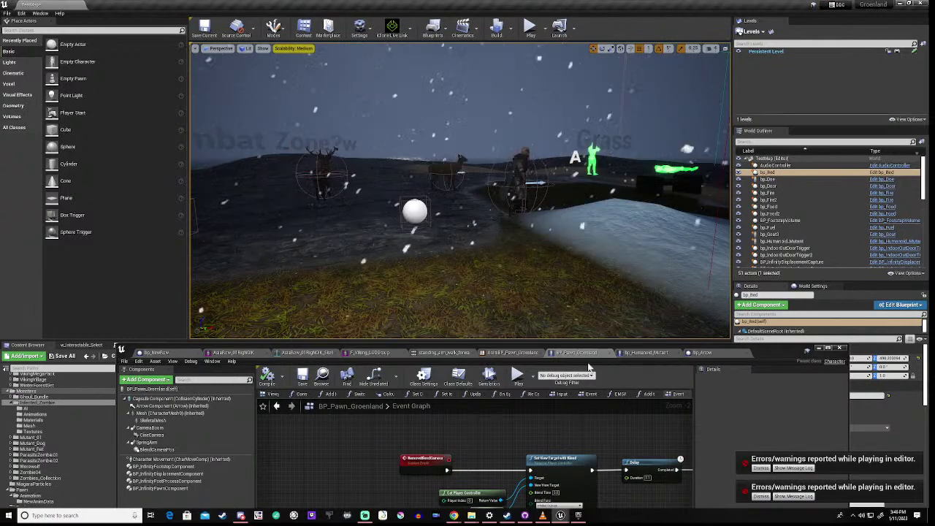
- Set the Blend Func of RemoveBlendCamera's Set View Target with Blend node to VTBlend Ease In Out and compile the blueprint
drag(776, 348, 764, 145)
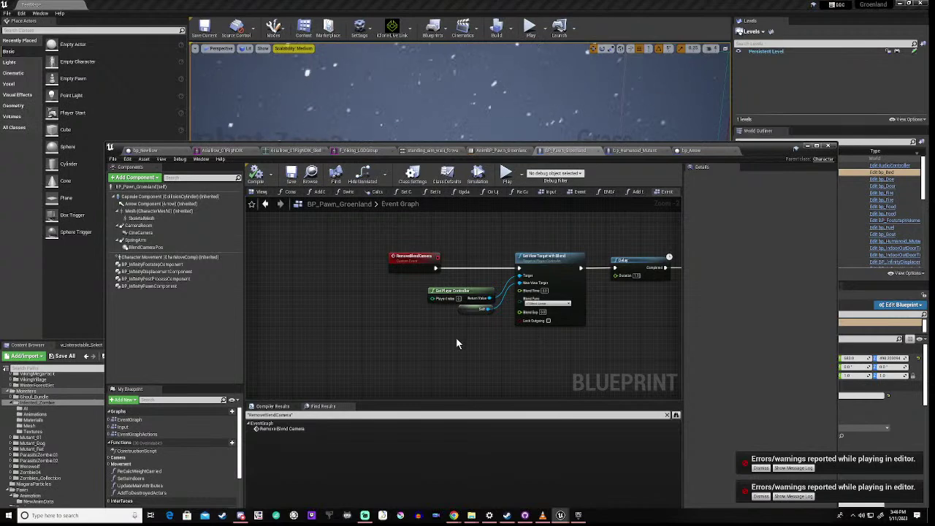
right_drag(452, 333, 399, 349)
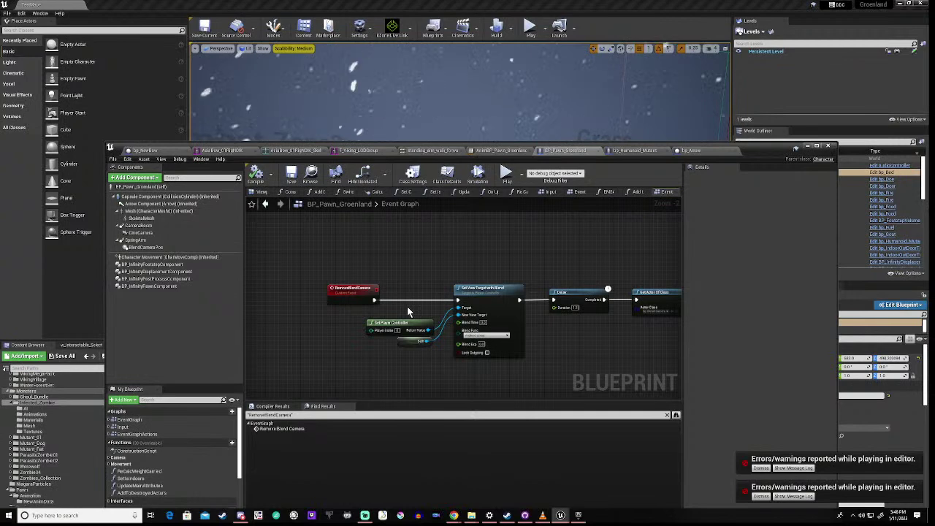
scroll(474, 350, up, 2)
click(491, 330)
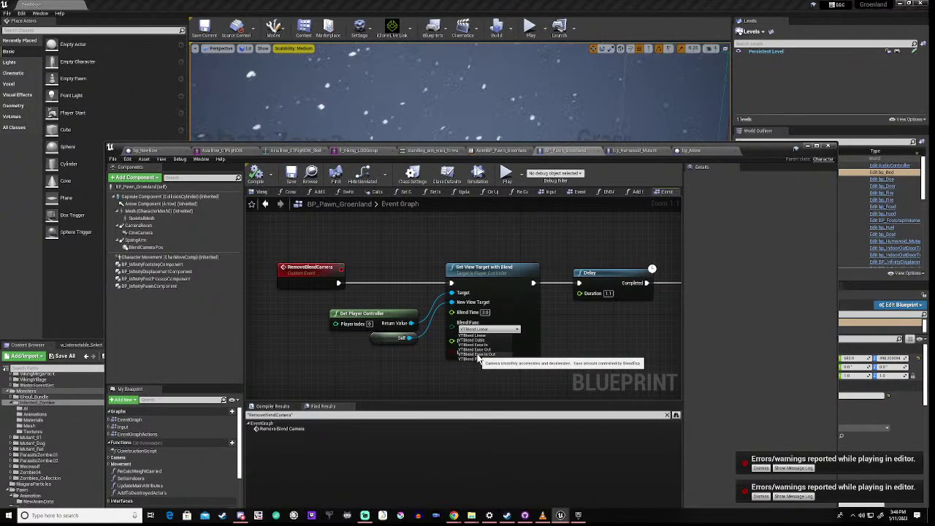
click(479, 354)
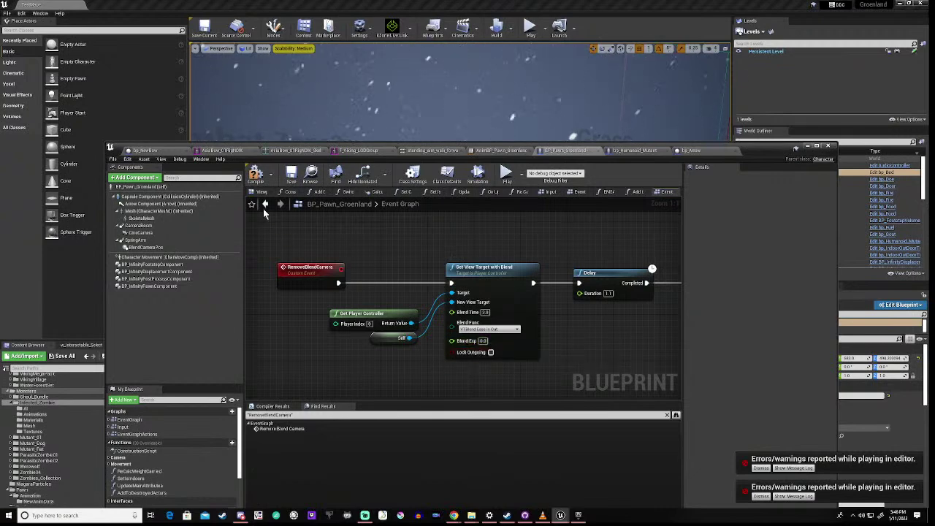
click(256, 175)
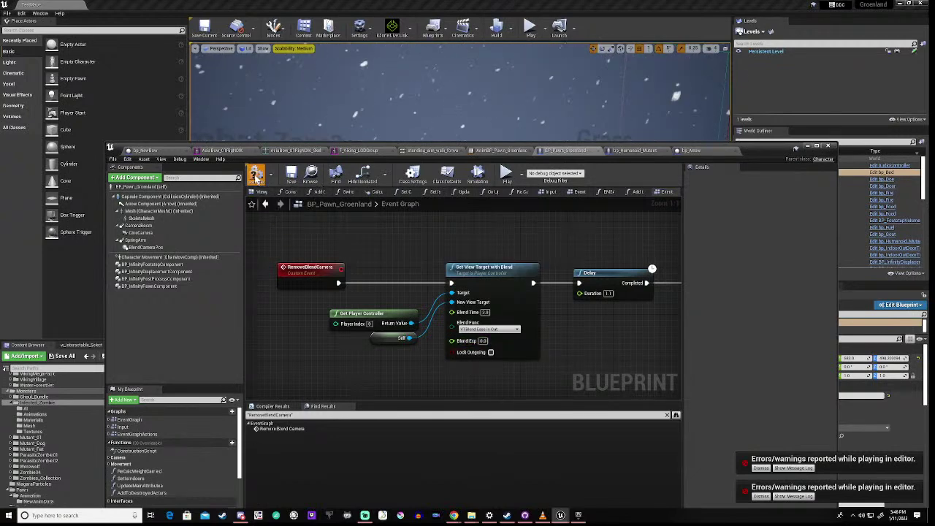
- Clear the view of the level, play-test bow aiming with the eased camera blend, stop the session and close the message log
drag(498, 145, 484, 330)
click(496, 338)
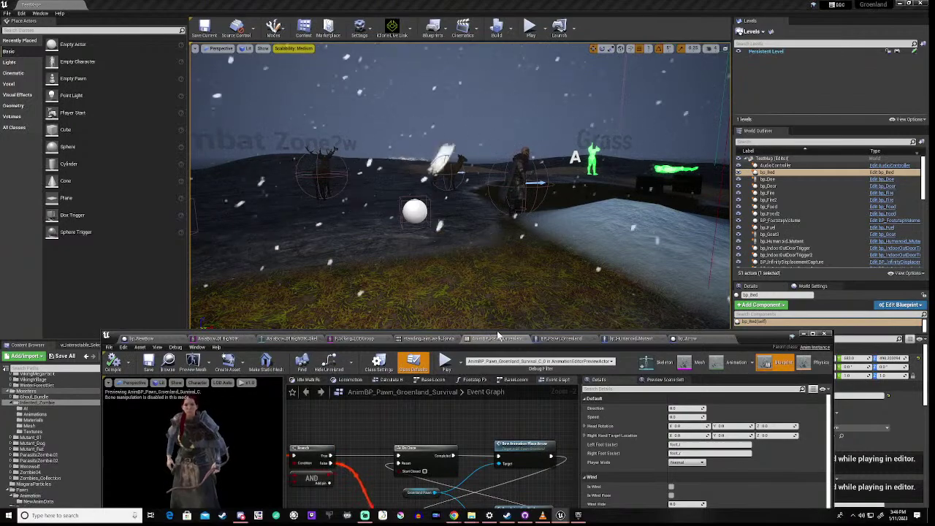
drag(497, 330, 486, 351)
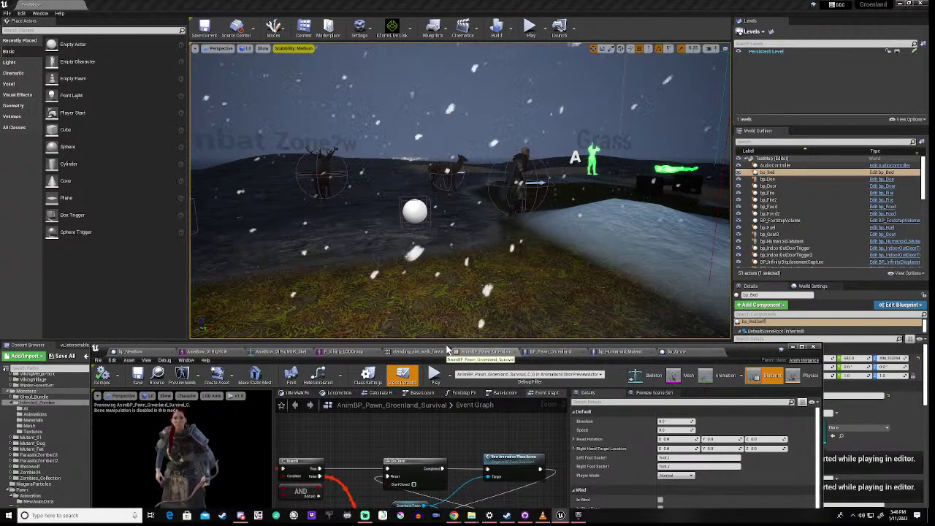
drag(447, 349, 444, 310)
key(alt+p)
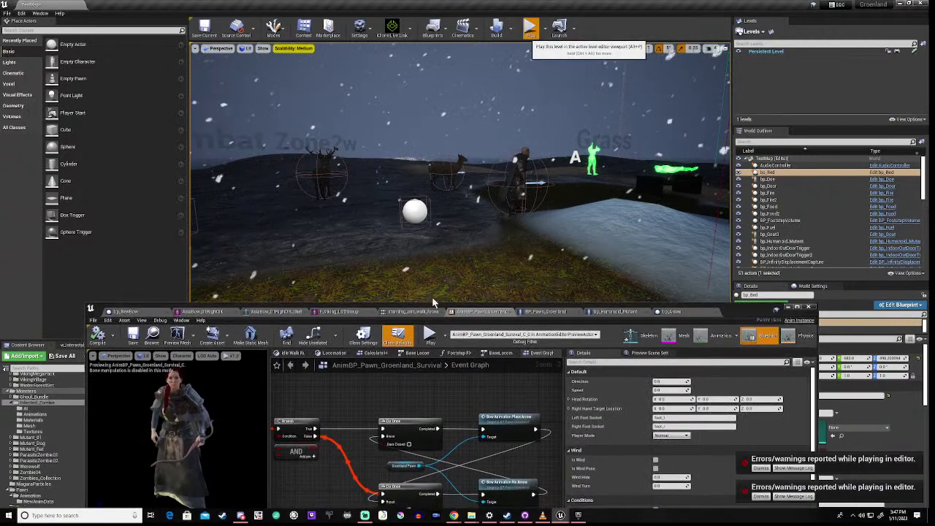
click(430, 260)
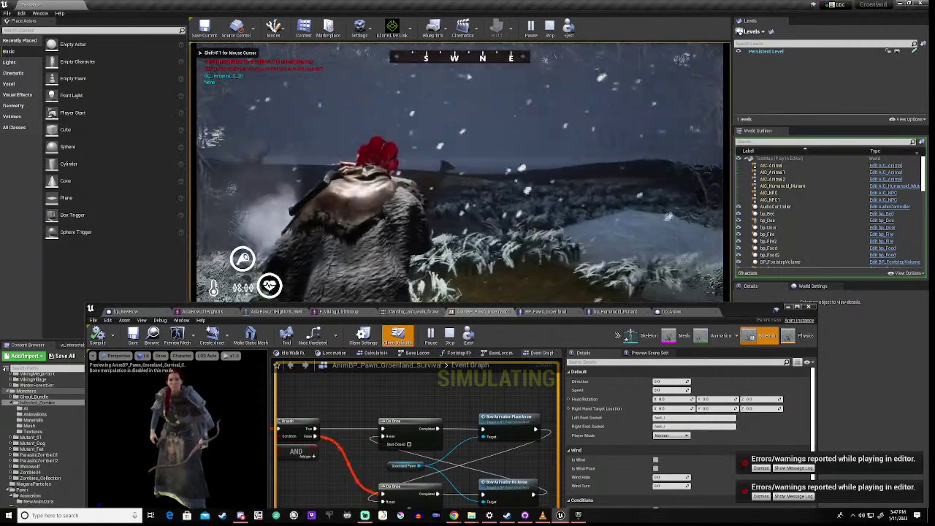
key(w)
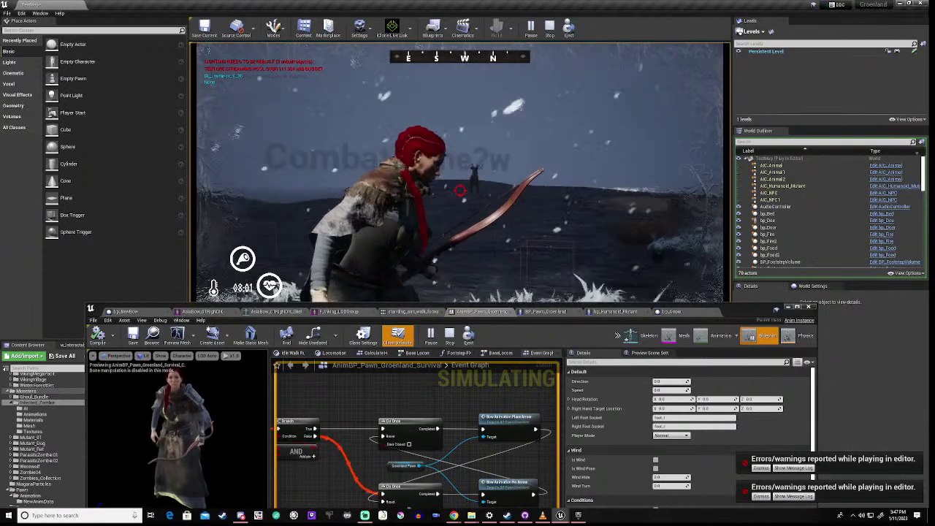
right_click(460, 190)
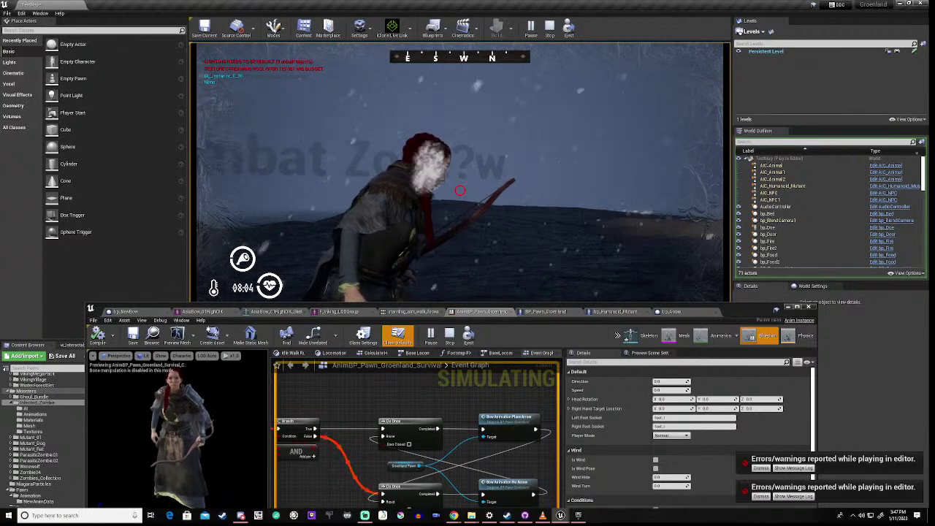
key(Escape)
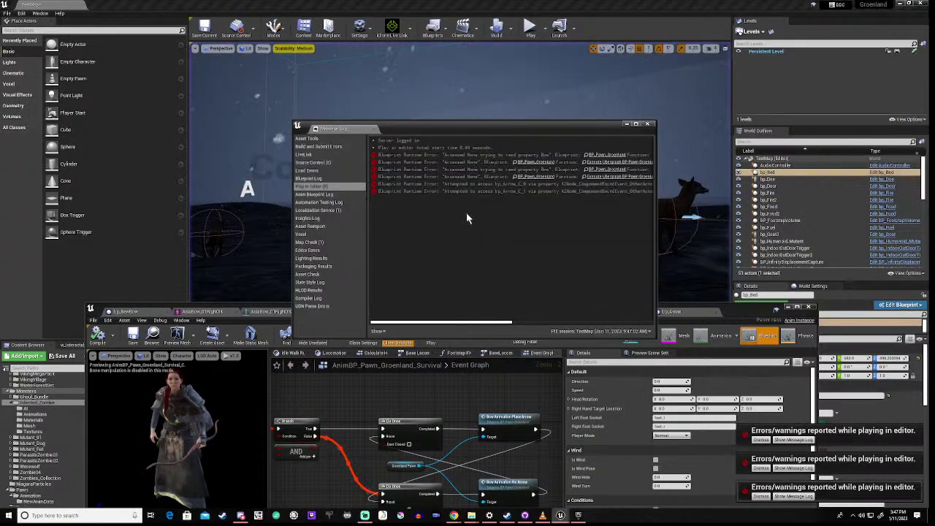
click(647, 124)
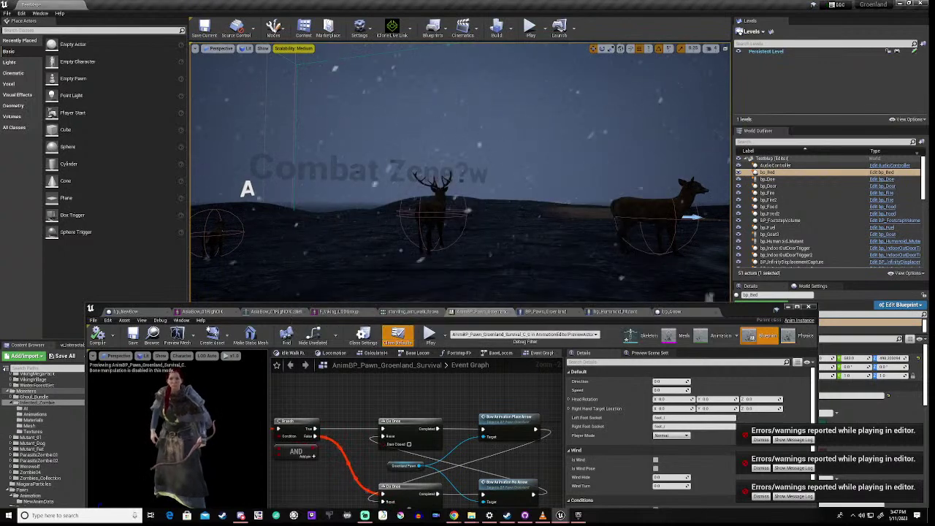
- Switch to the bp_Arrow event graph and move the unconnected Delay node up to just before the Cast To BP_Pawn_Greenland node
drag(737, 305, 747, 82)
click(690, 89)
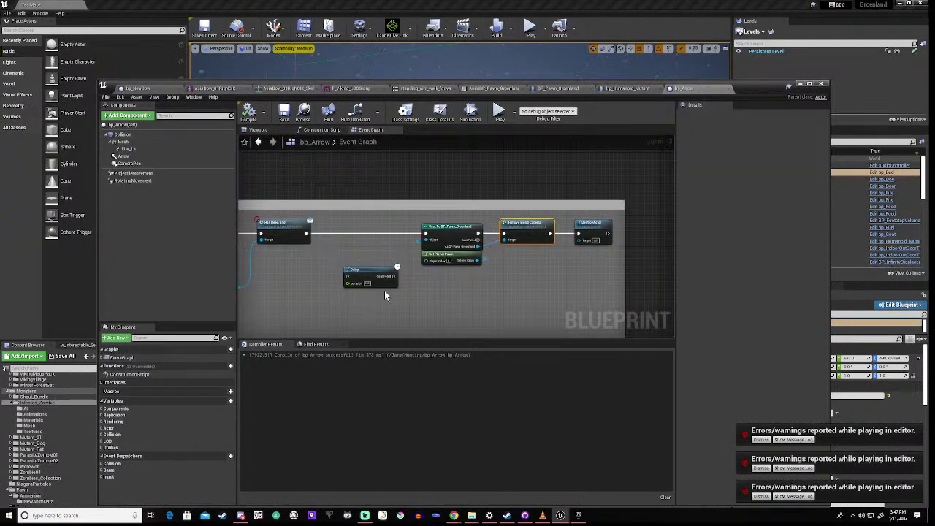
drag(372, 277, 369, 250)
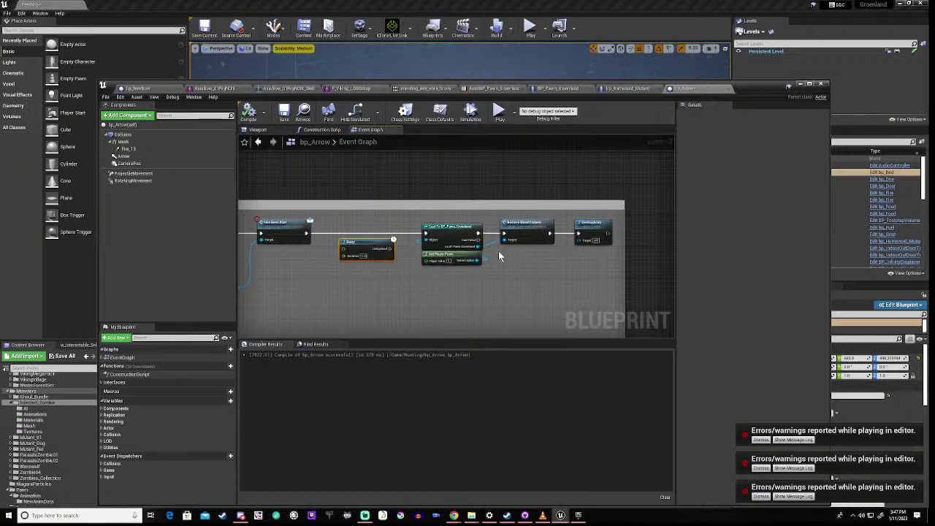
- Examine the CameraPos component's placement behind the arrow in the bp_Arrow viewport, after reviewing the nodes around the unconnected Delay
scroll(499, 256, down, 1)
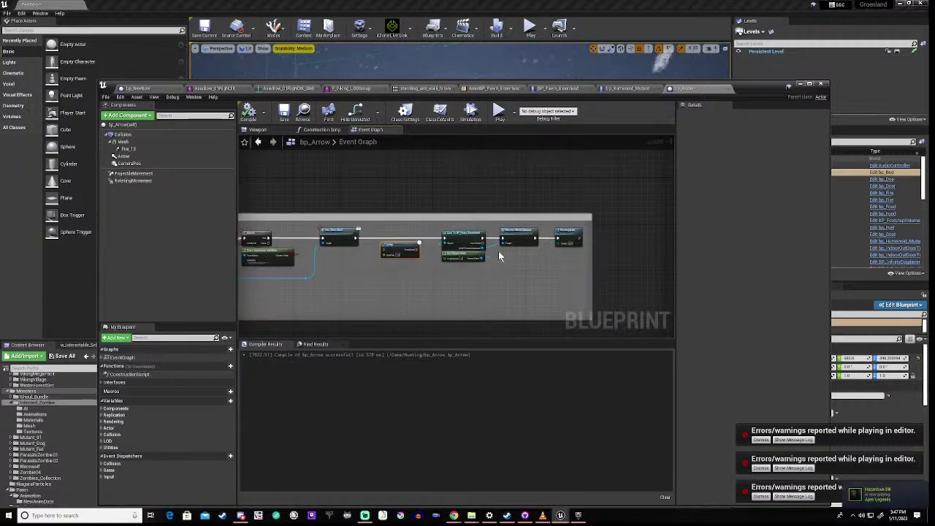
scroll(379, 255, up, 2)
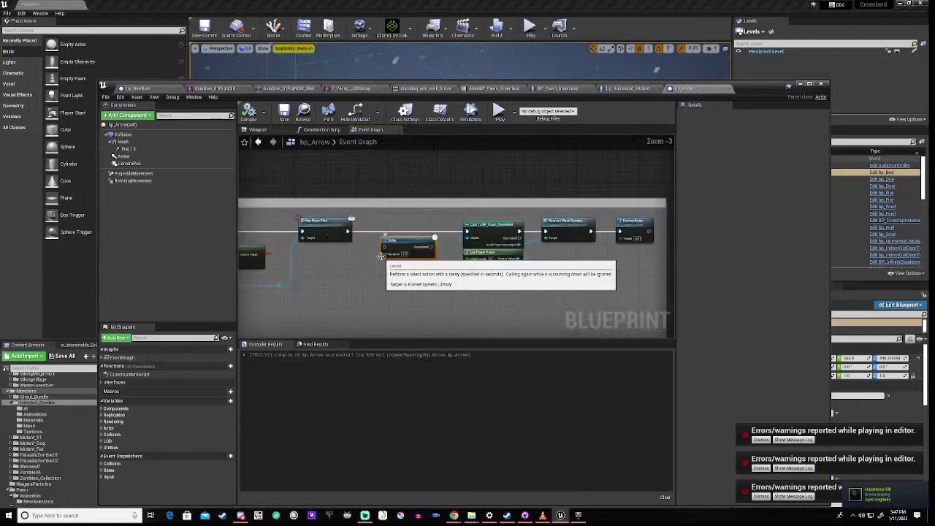
scroll(379, 255, down, 1)
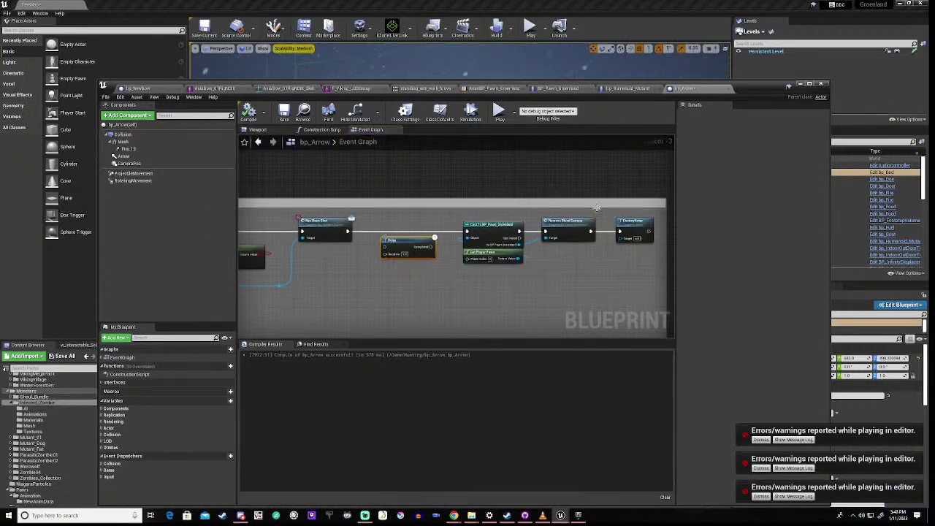
click(133, 165)
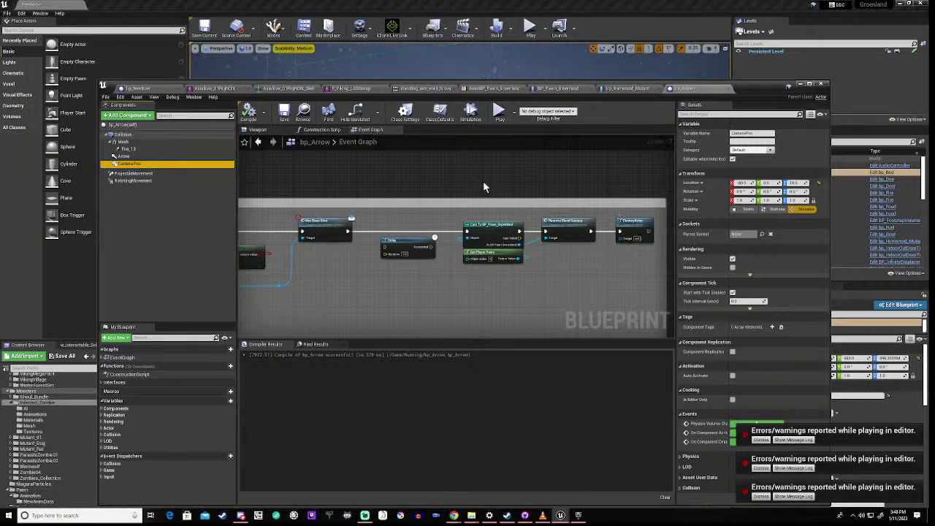
scroll(483, 180, down, 4)
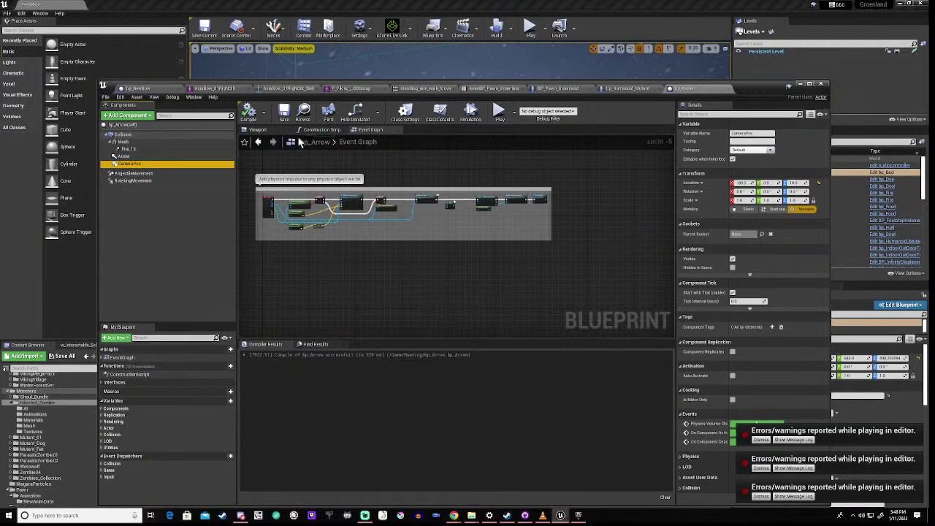
click(264, 131)
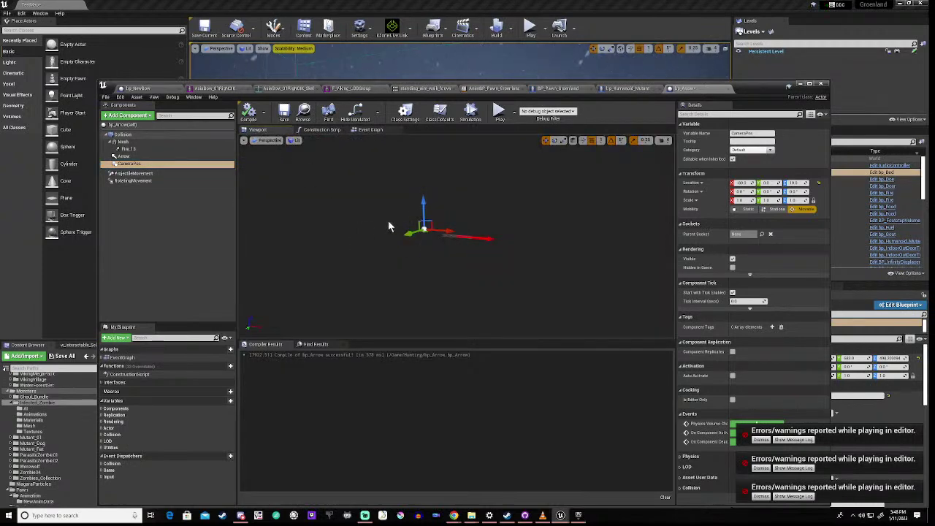
mouse_move(388, 220)
right_down()
mouse_move(388, 197)
mouse_move(332, 197)
mouse_move(395, 199)
mouse_move(376, 199)
mouse_move(391, 224)
mouse_move(366, 224)
mouse_move(389, 225)
right_up()
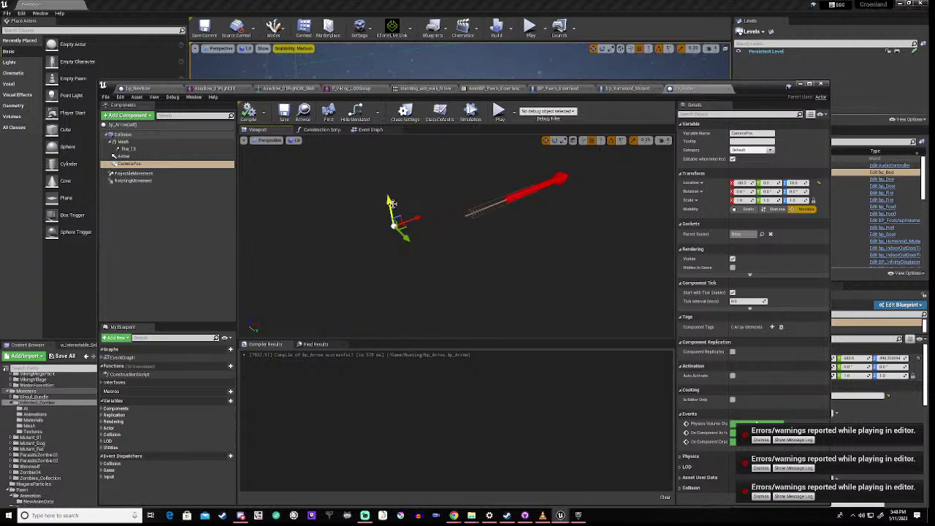
scroll(421, 234, down, 2)
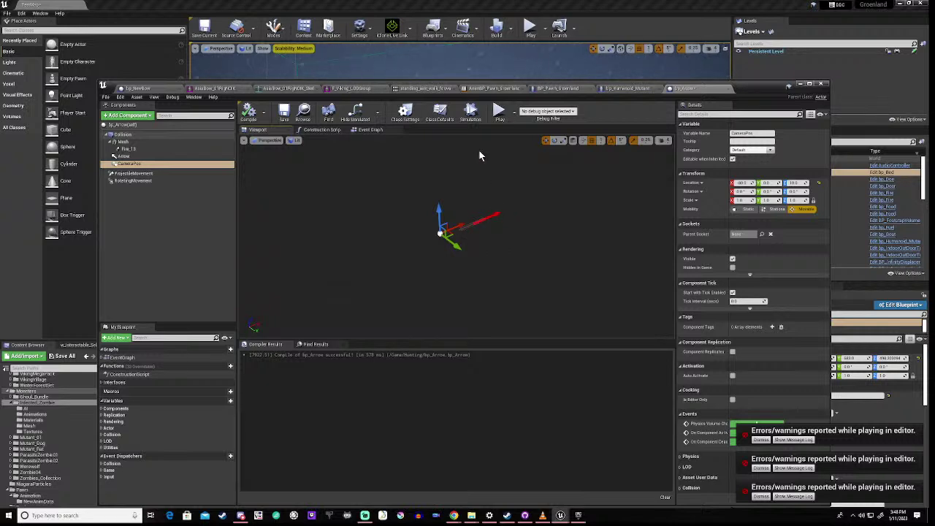
- In the bp_Arrow event graph, delete the unconnected Add Impulse node together with its Collision reference
click(369, 131)
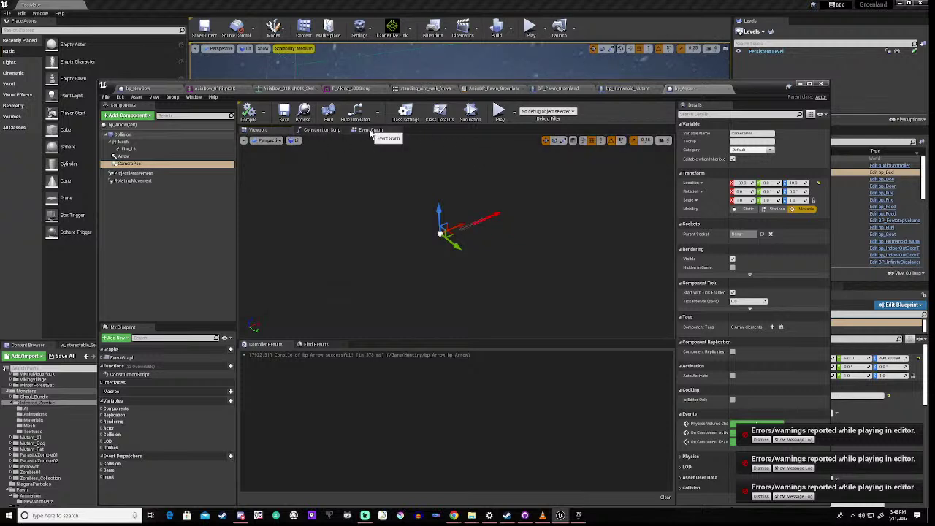
right_drag(303, 247, 415, 347)
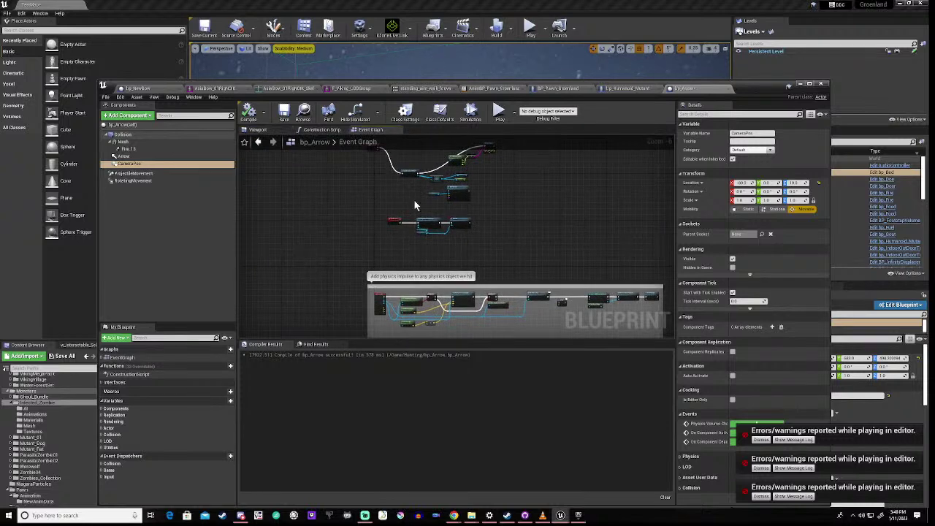
scroll(415, 195, up, 5)
scroll(415, 201, down, 1)
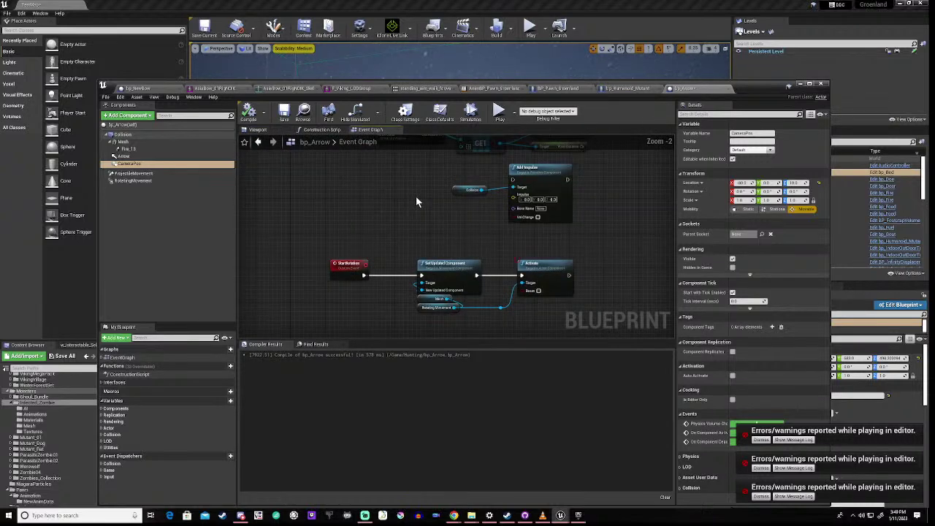
scroll(416, 202, down, 2)
right_drag(415, 194, 437, 277)
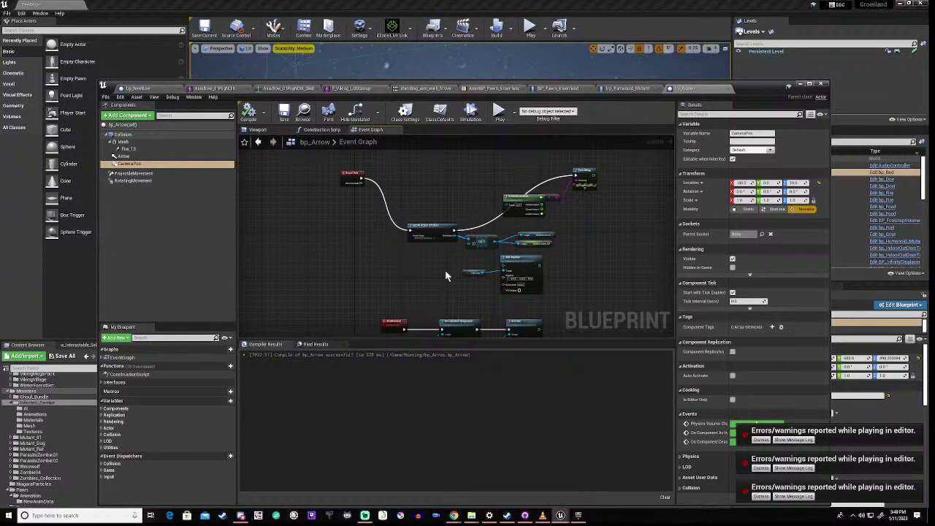
drag(447, 262, 564, 296)
key(Delete)
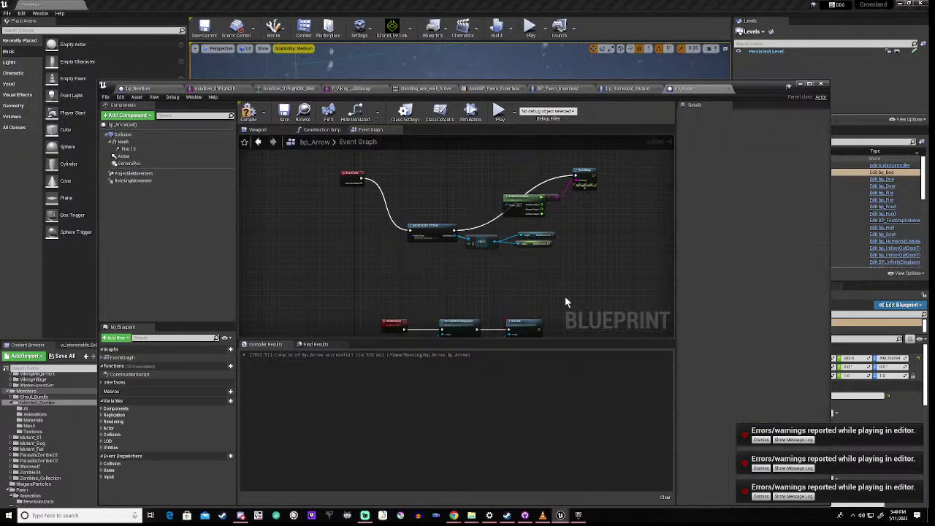
- Delete the Print String node and the green value node feeding it from the Event Tick chain
drag(410, 183, 522, 278)
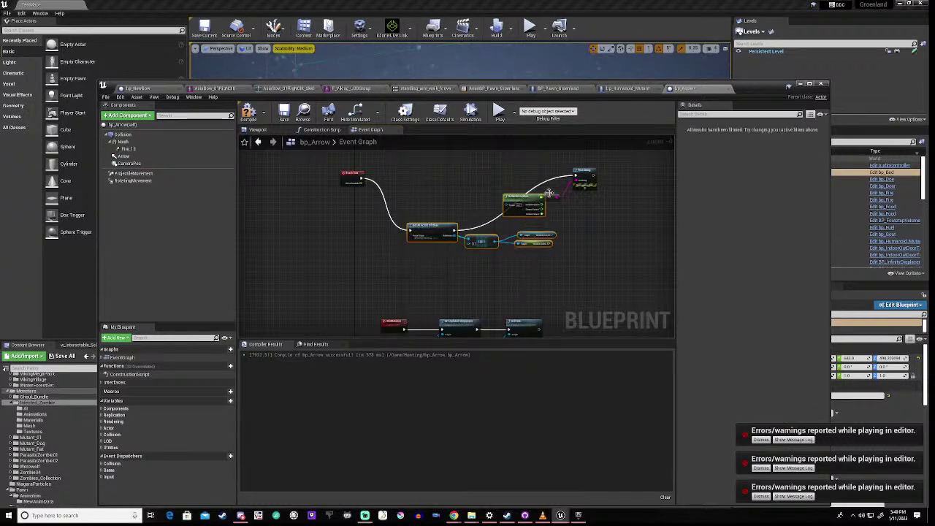
drag(531, 164, 612, 215)
key(Delete)
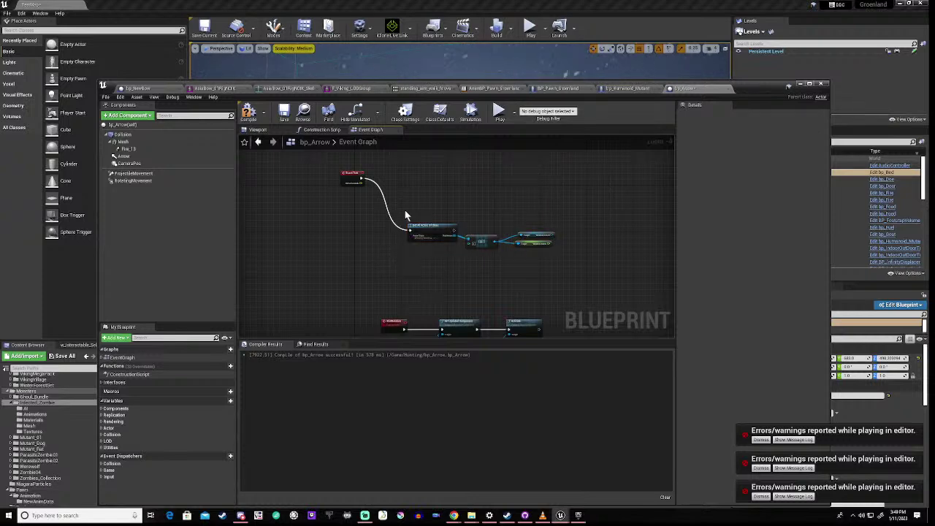
- Disconnect Event Tick from the node group it drives and move that group, including the GET node, clear of the event
drag(405, 211, 547, 265)
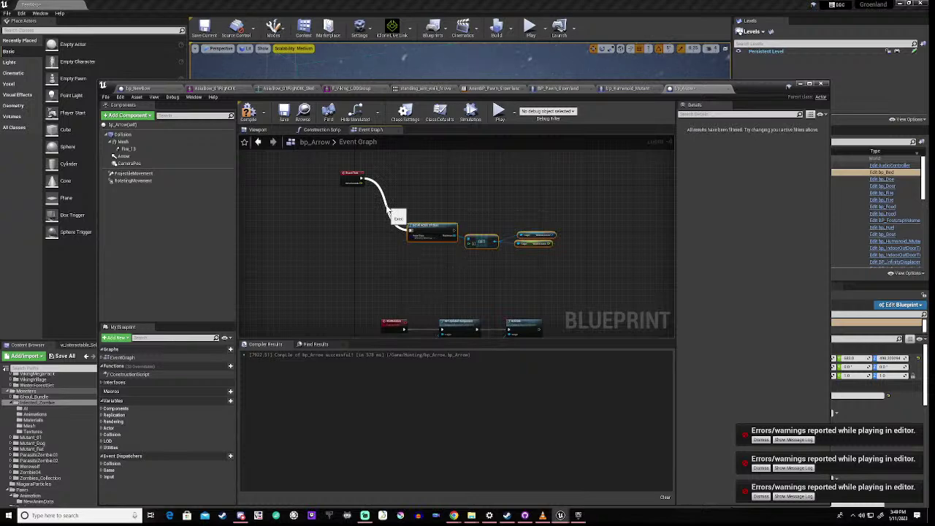
alt+click(389, 211)
drag(385, 215, 553, 264)
drag(491, 239, 252, 217)
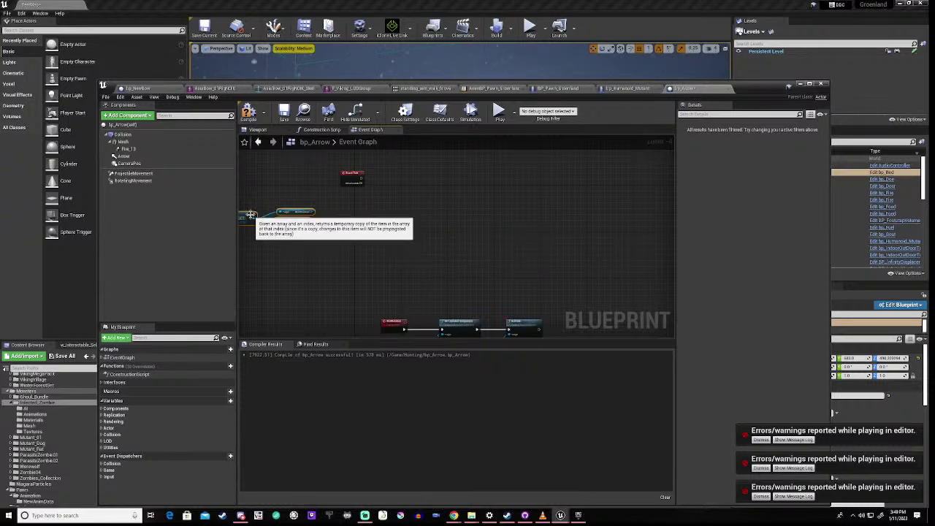
- Line up the StartRotation chain and the Event Tick node above the physics impulse comment, and compile bp_Arrow
right_drag(345, 285, 361, 192)
drag(373, 205, 556, 265)
drag(550, 232, 527, 230)
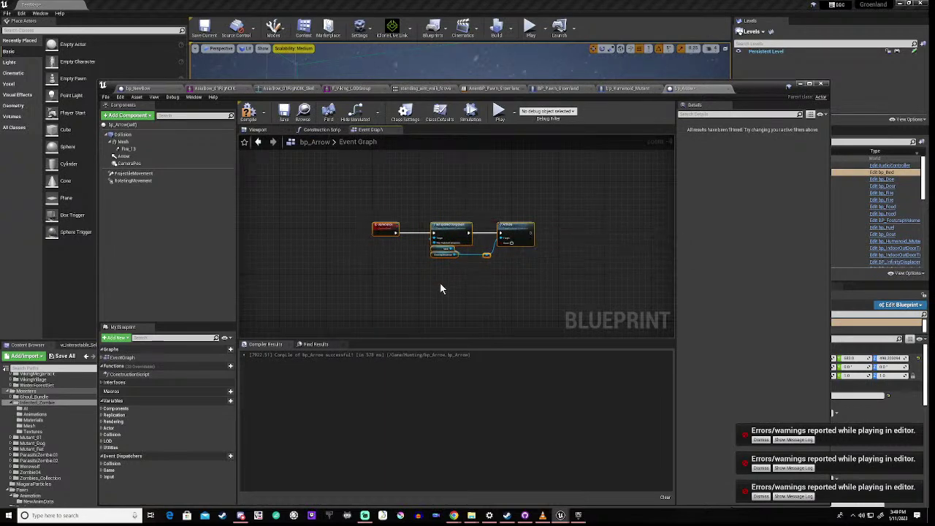
scroll(382, 287, up, 2)
scroll(382, 287, down, 2)
right_drag(387, 292, 429, 392)
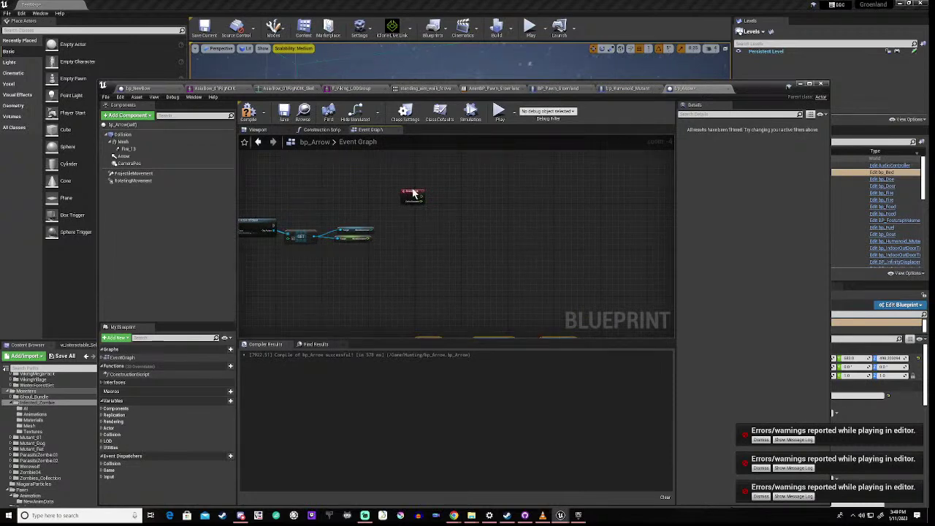
mouse_move(412, 190)
mouse_down()
mouse_move(431, 215)
mouse_move(426, 183)
mouse_up()
scroll(430, 217, down, 3)
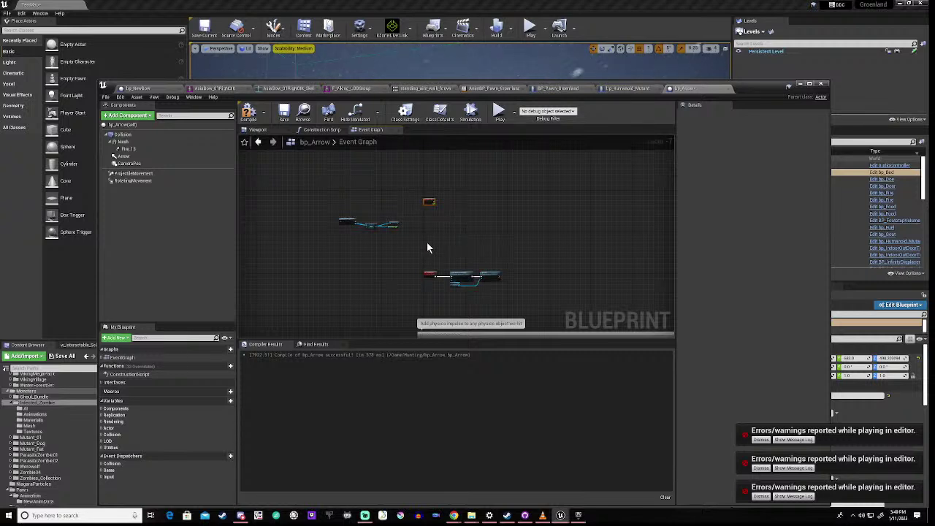
right_drag(430, 247, 429, 191)
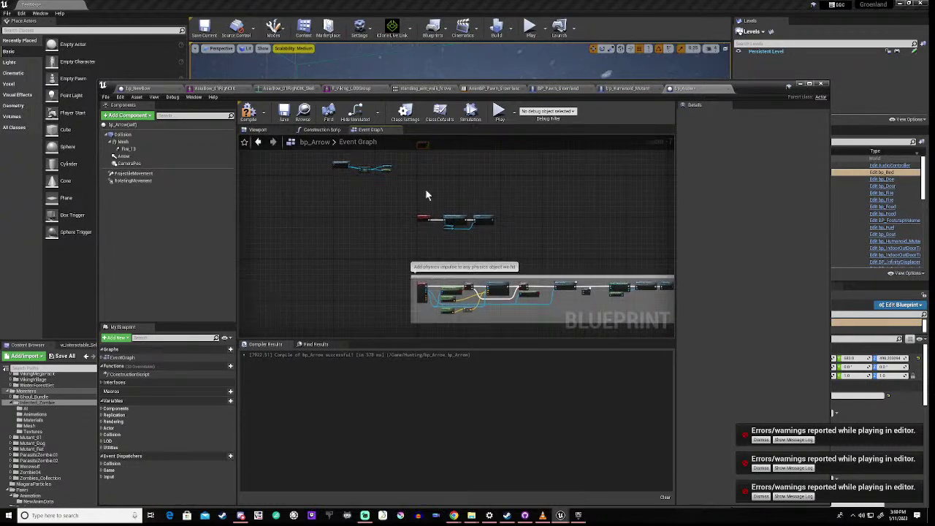
click(248, 114)
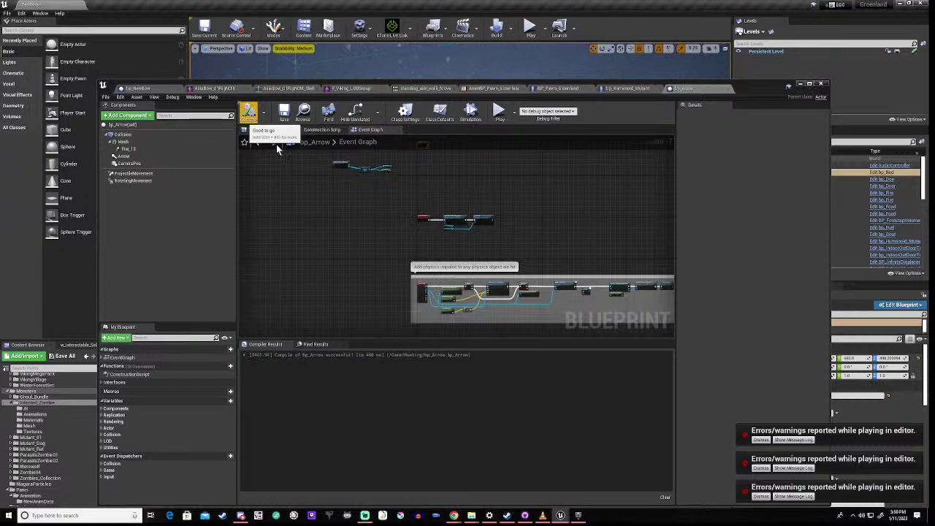
- Return to the bp_Arrow viewport and duplicate the CameraPos component, keeping the default name CameraPos1
scroll(429, 197, down, 1)
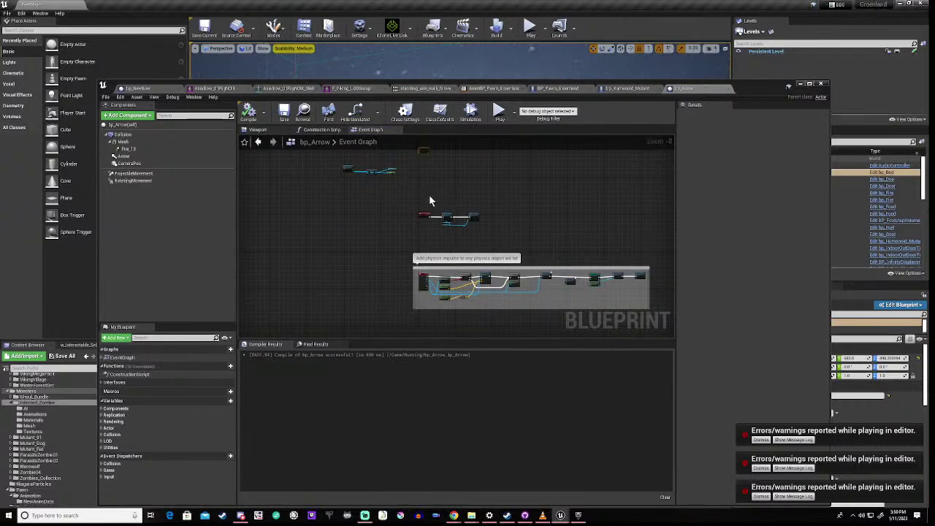
click(253, 130)
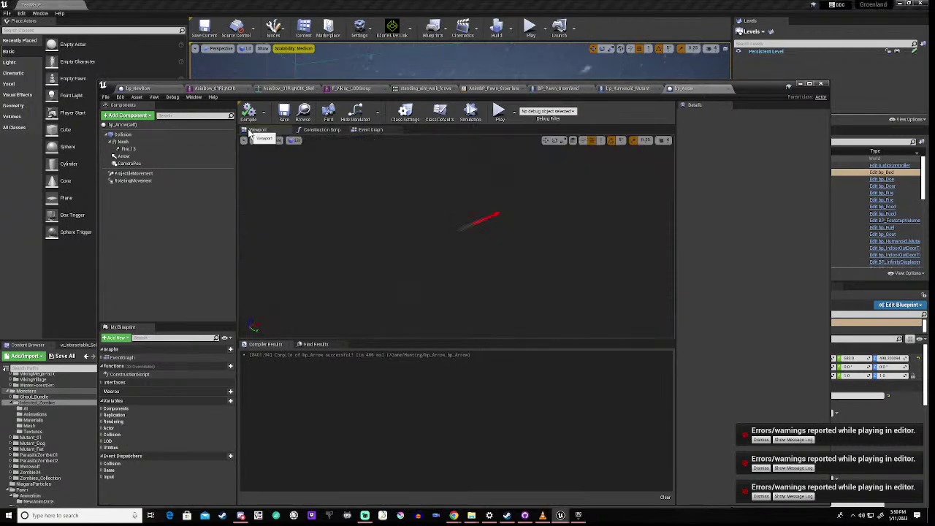
click(133, 165)
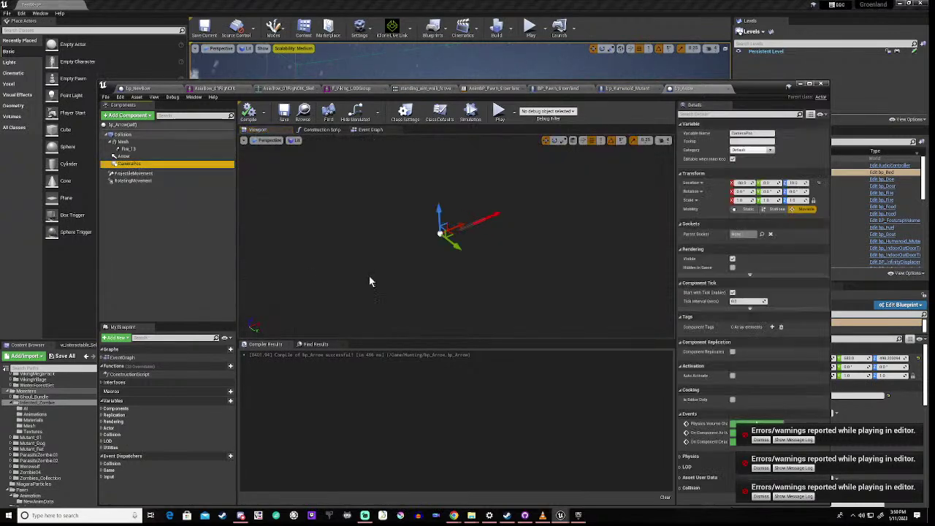
right_click(138, 166)
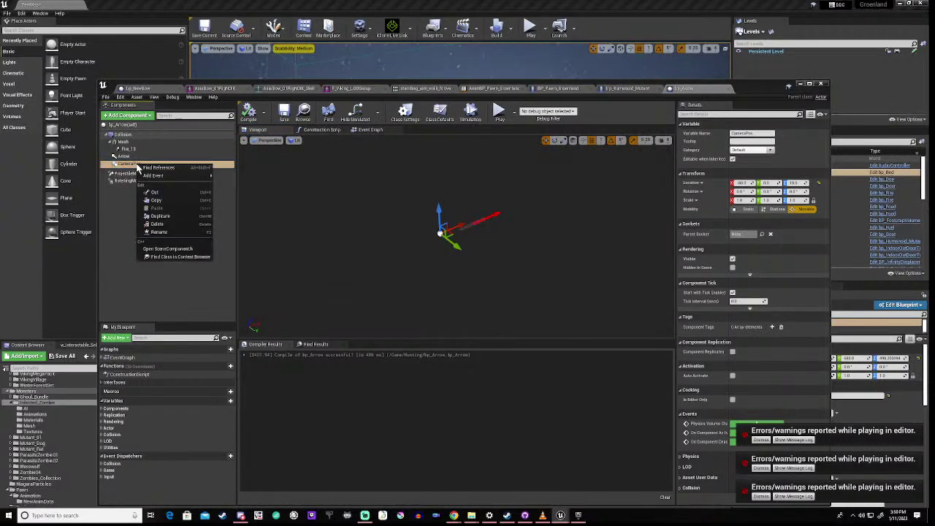
click(159, 217)
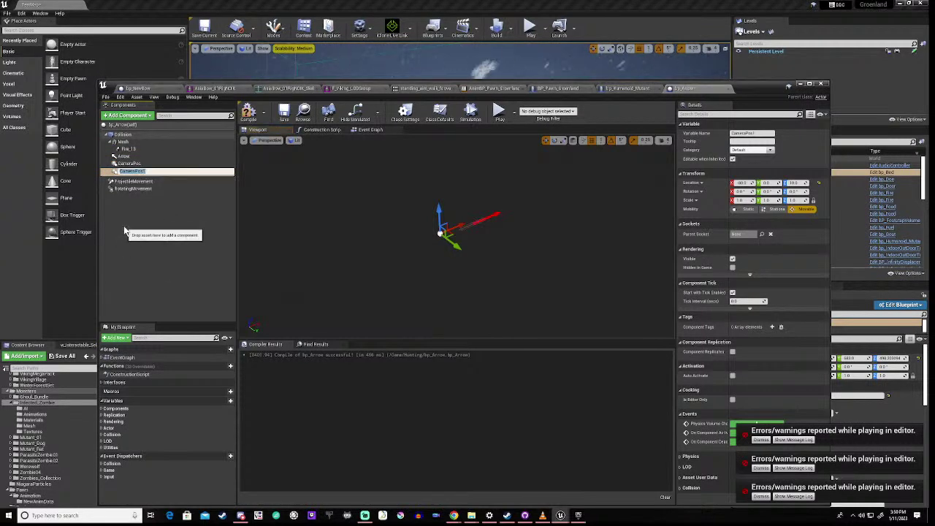
click(129, 170)
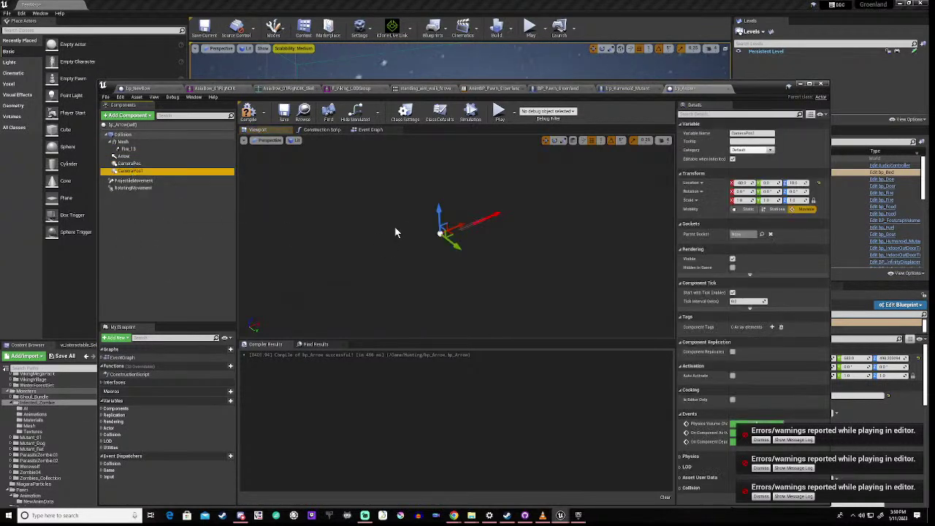
- Move CameraPos1 above and behind the arrow to about X -110, Z 110, and pitch it down about 30 degrees
mouse_move(427, 222)
right_down()
mouse_move(427, 180)
mouse_move(431, 205)
right_up()
mouse_move(436, 265)
right_down()
mouse_move(431, 246)
mouse_move(436, 254)
right_up()
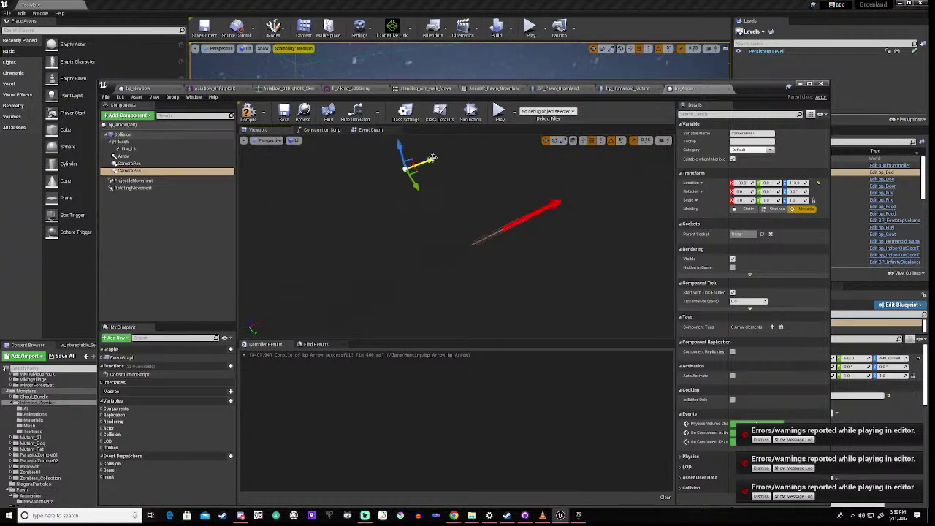
drag(432, 166, 365, 189)
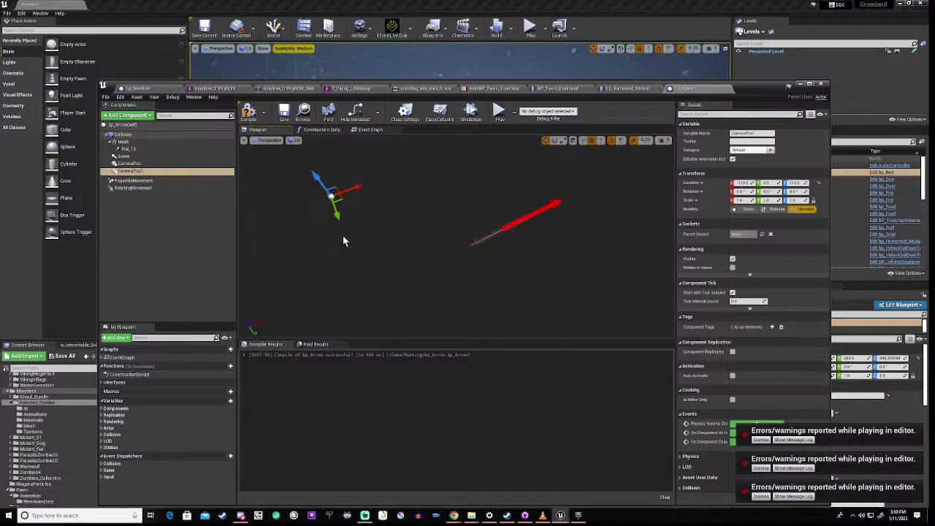
key(e)
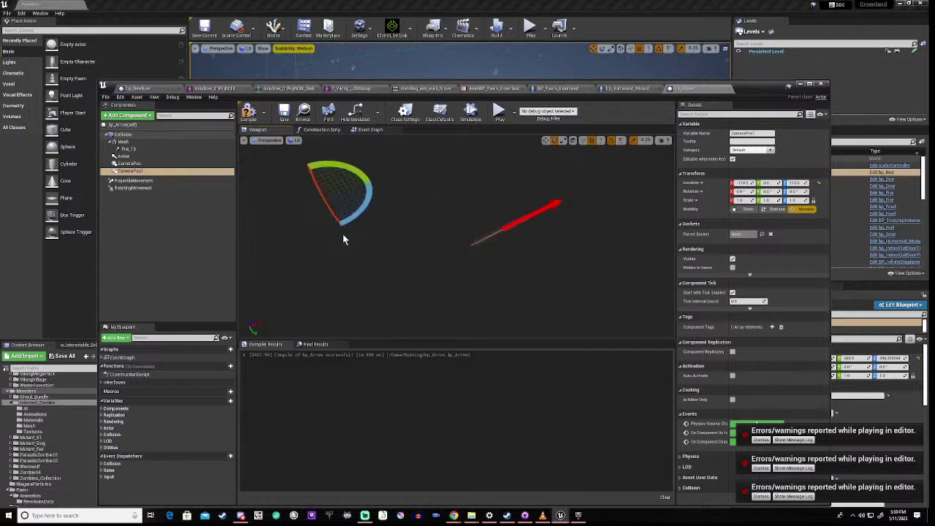
mouse_move(329, 165)
mouse_down()
mouse_move(330, 191)
mouse_move(330, 170)
mouse_up()
right_drag(348, 241, 394, 257)
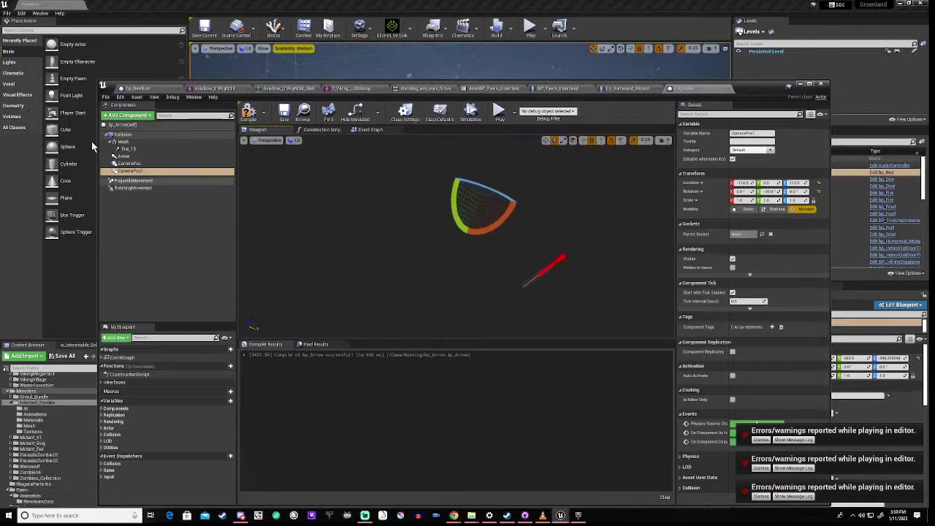
- Add a Camera component as a child of CameraPos1
click(125, 116)
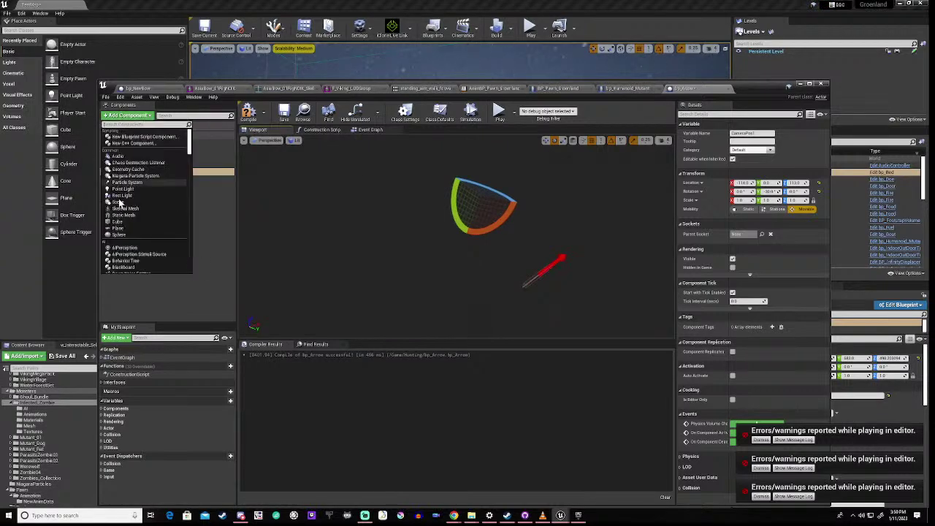
text(camer)
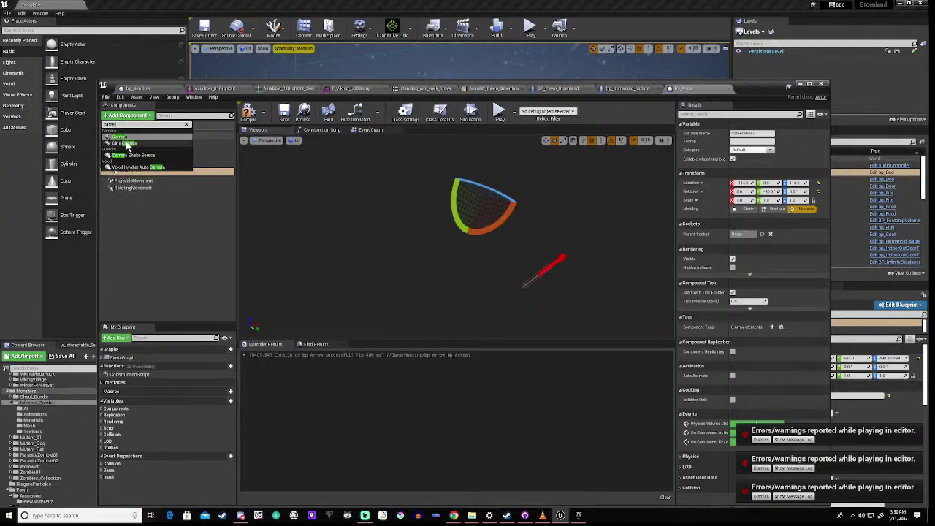
click(125, 137)
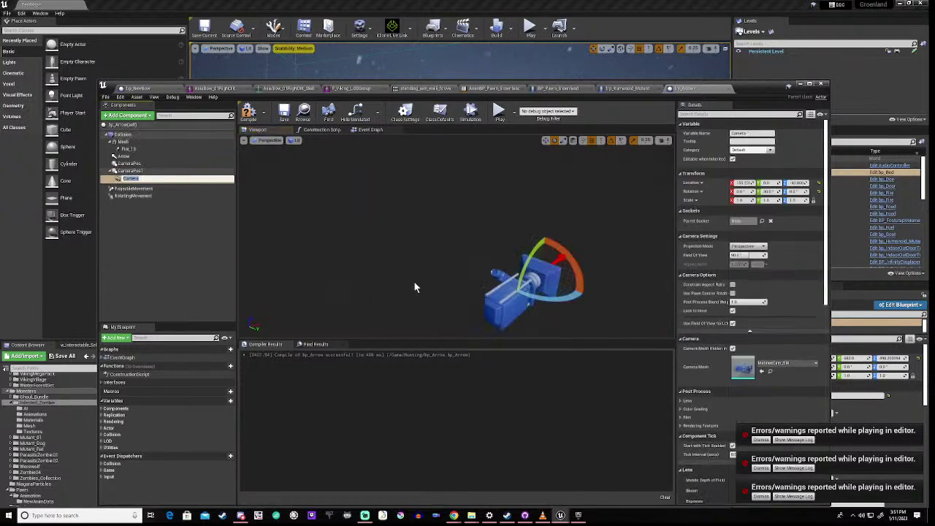
- Zero the Camera component's location and rotation so it sits exactly on CameraPos1
key(f)
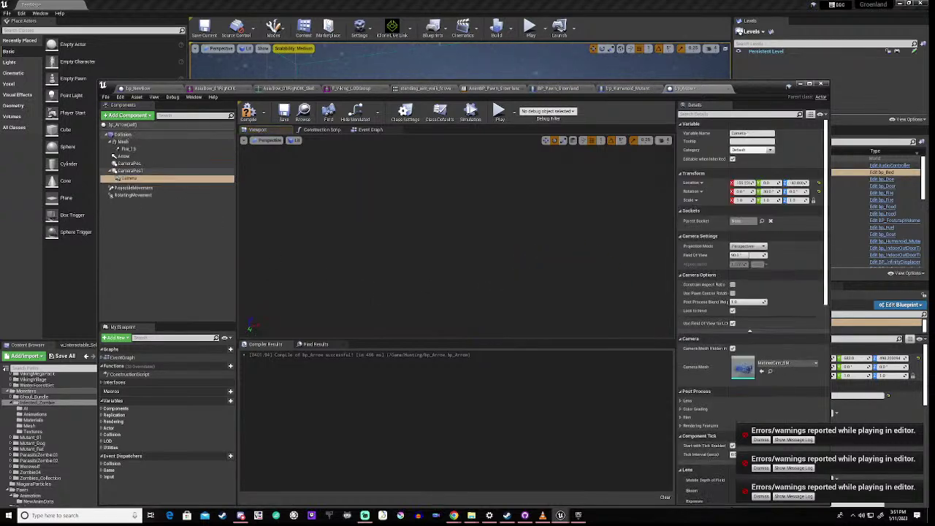
alt+drag(452, 241, 555, 244)
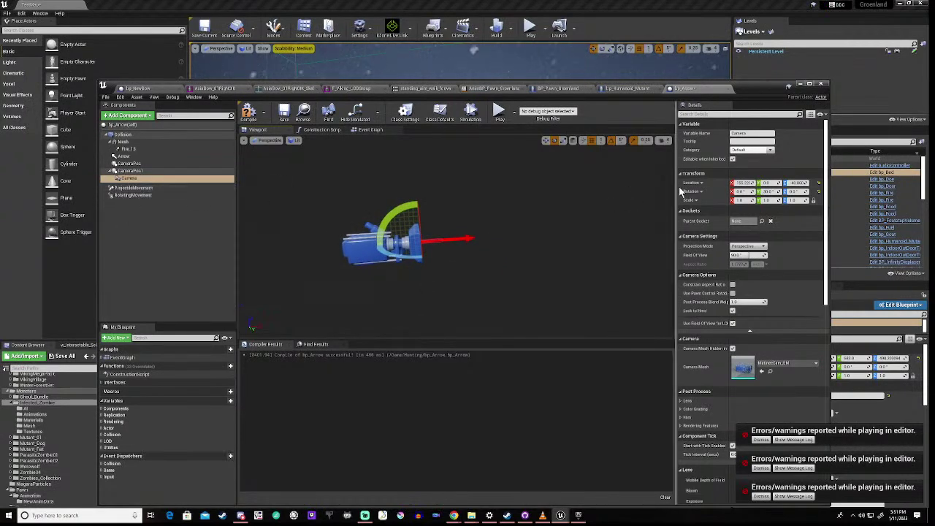
drag(744, 182, 760, 191)
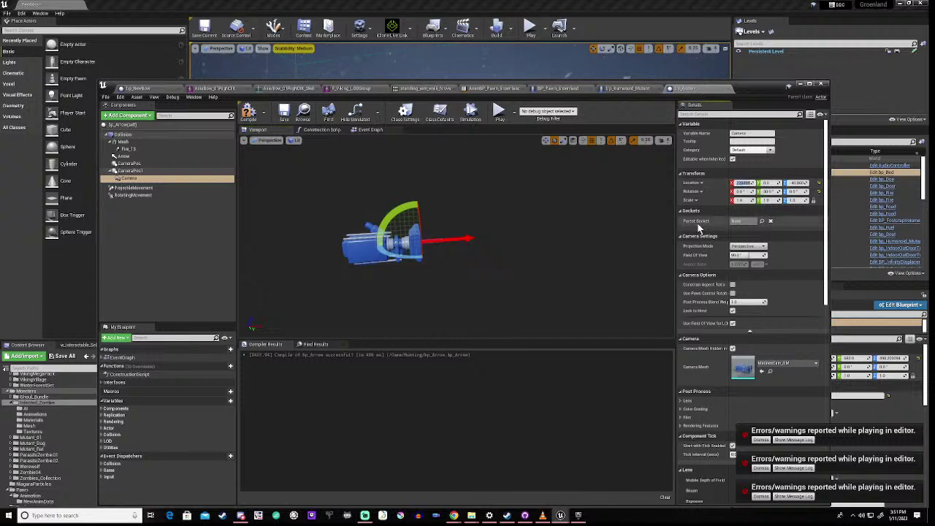
key(ctrl+z)
click(796, 183)
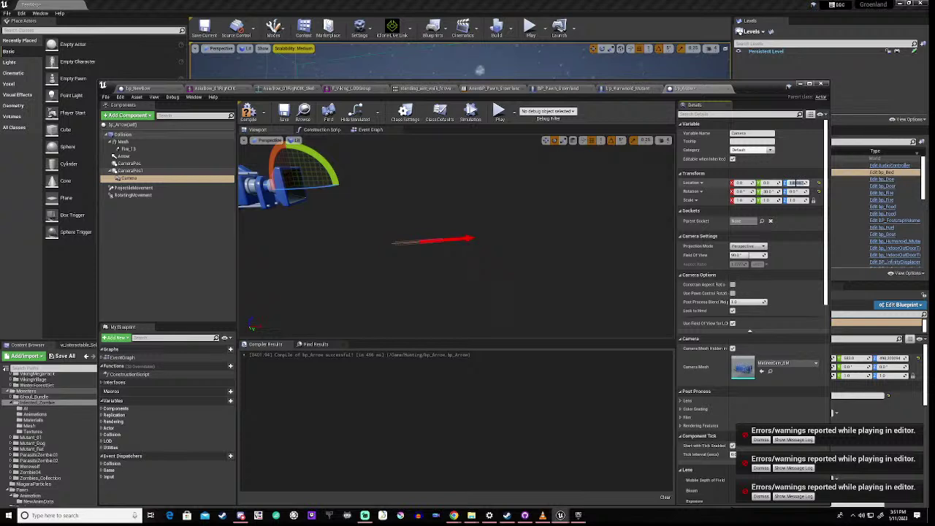
text(0)
key(Return)
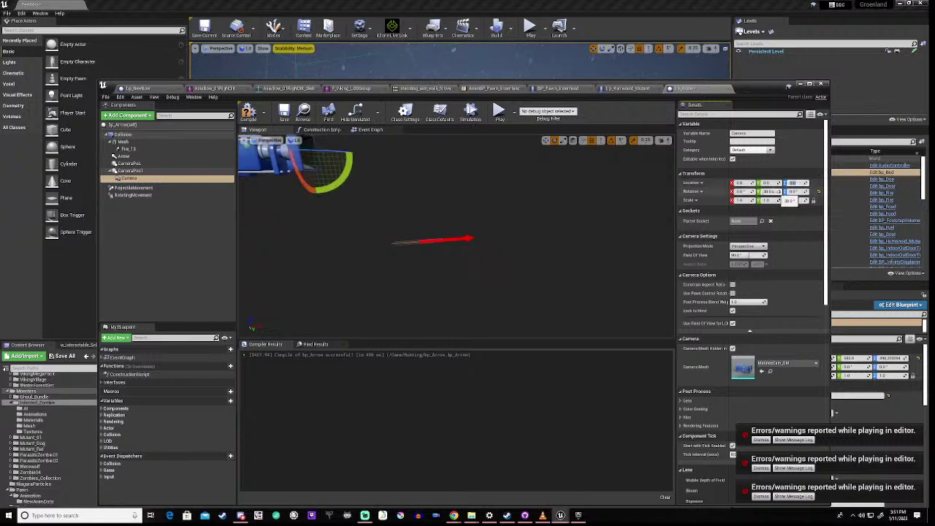
click(769, 191)
text(0)
key(Return)
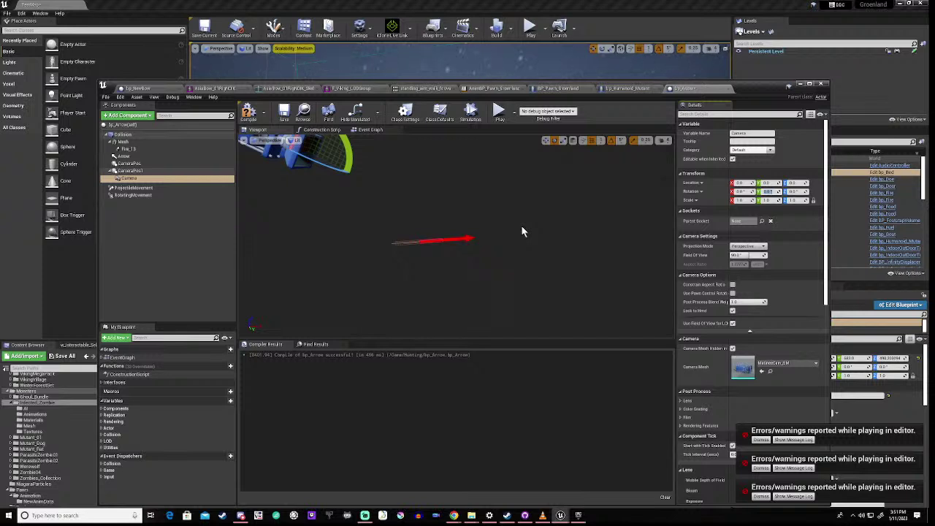
- Try moving the Camera component backward along its local X axis, and set its X location back to 0
right_drag(522, 231, 435, 227)
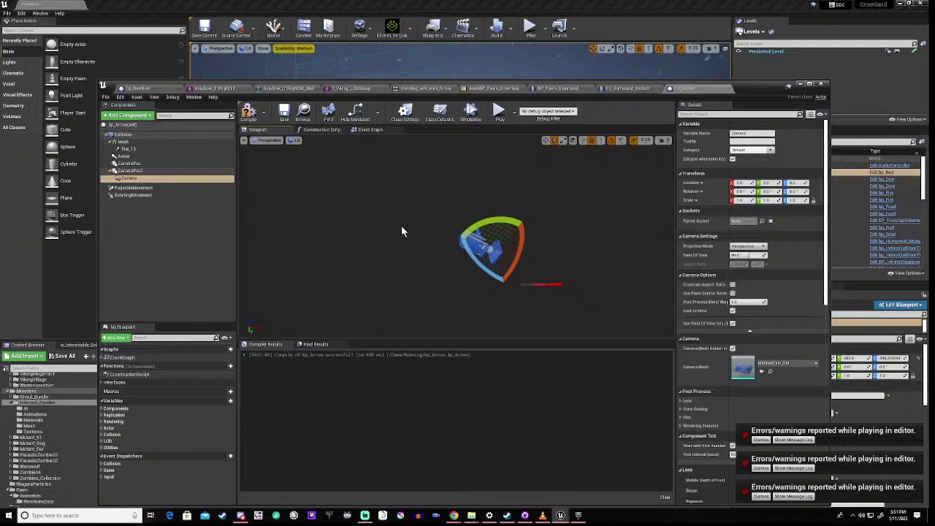
key(w)
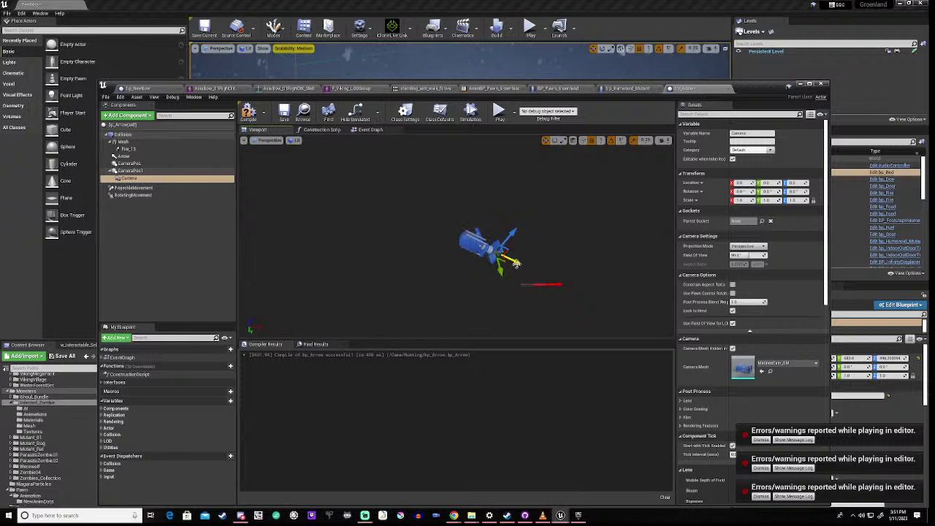
drag(516, 261, 489, 259)
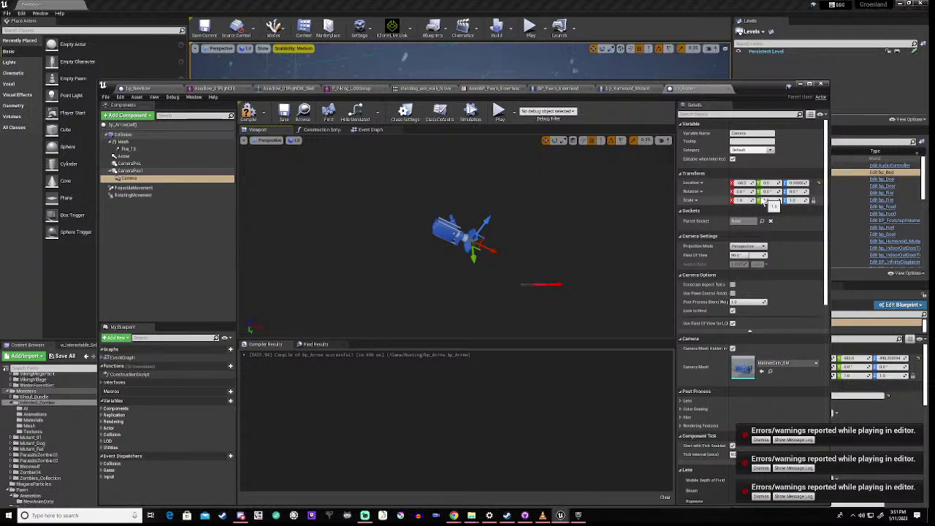
click(742, 183)
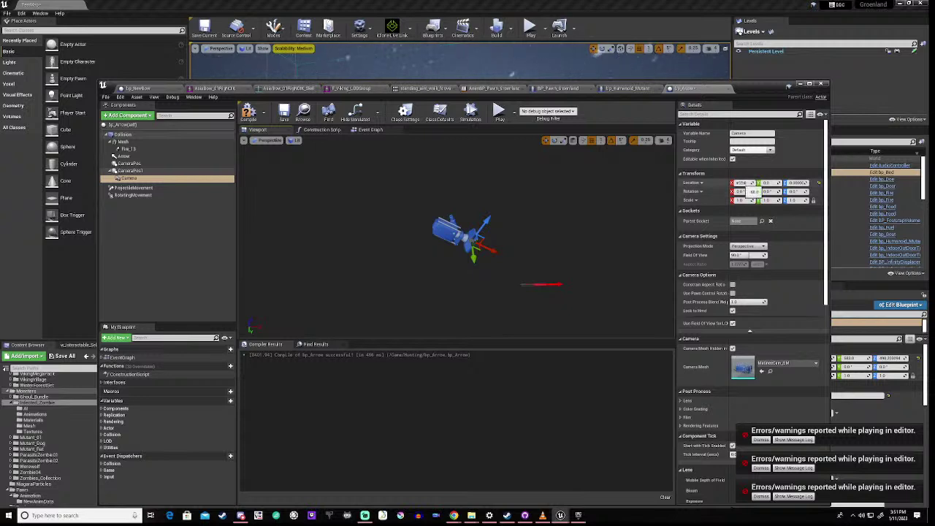
text(-68)
key(Return)
text(0)
key(Return)
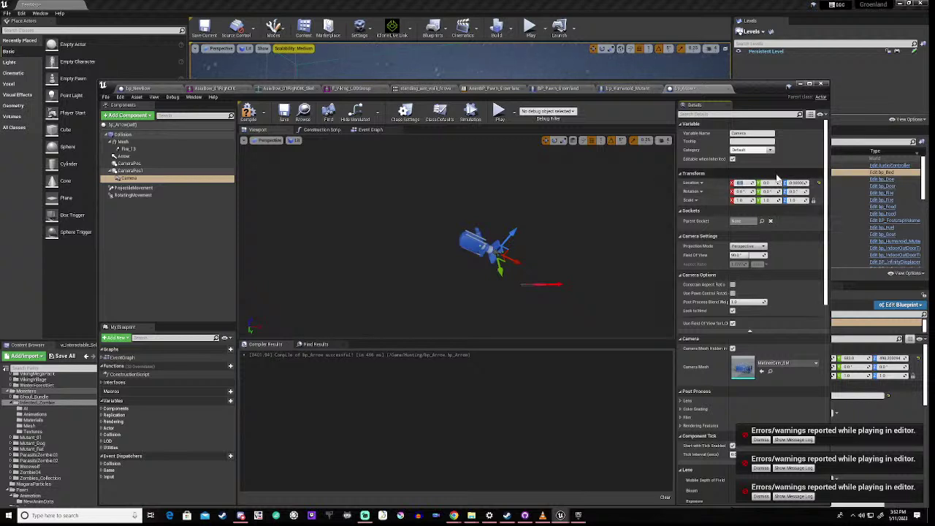
- Move CameraPos1 farther back along its local X axis to about X -190, Z 156, and compile bp_Arrow
click(128, 170)
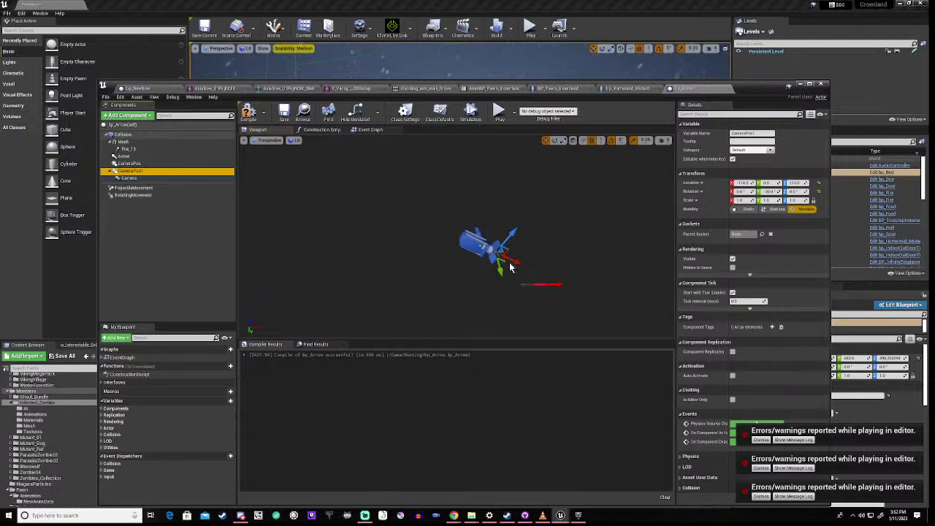
drag(515, 261, 481, 252)
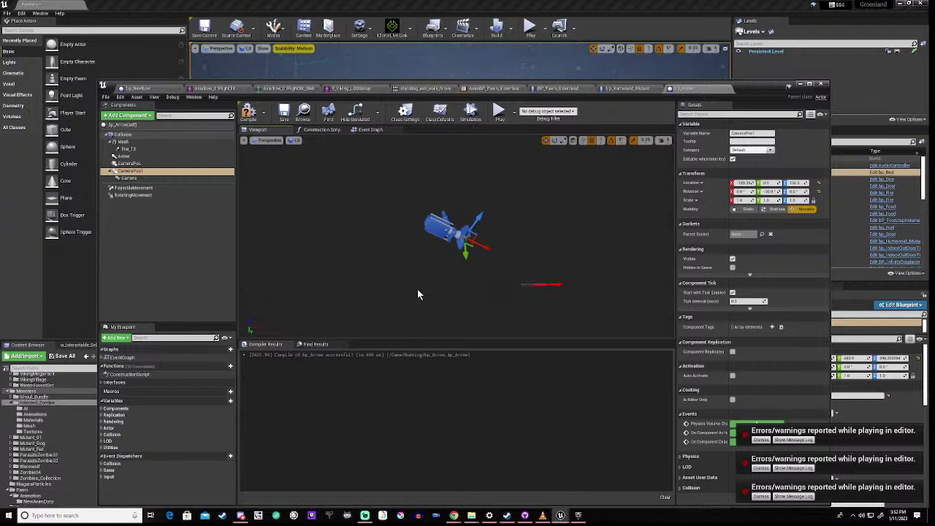
click(248, 116)
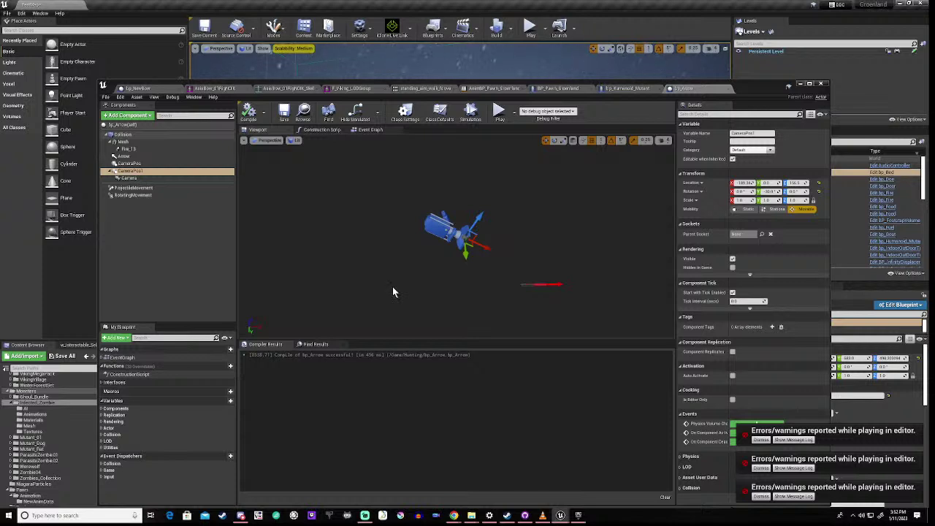
- Delete the Camera component under CameraPos1 and compile the blueprint
click(129, 178)
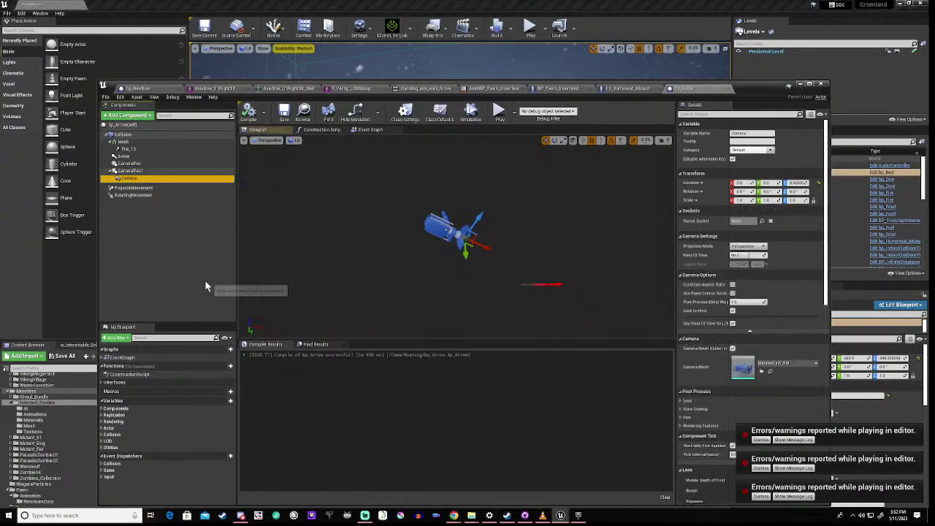
key(Delete)
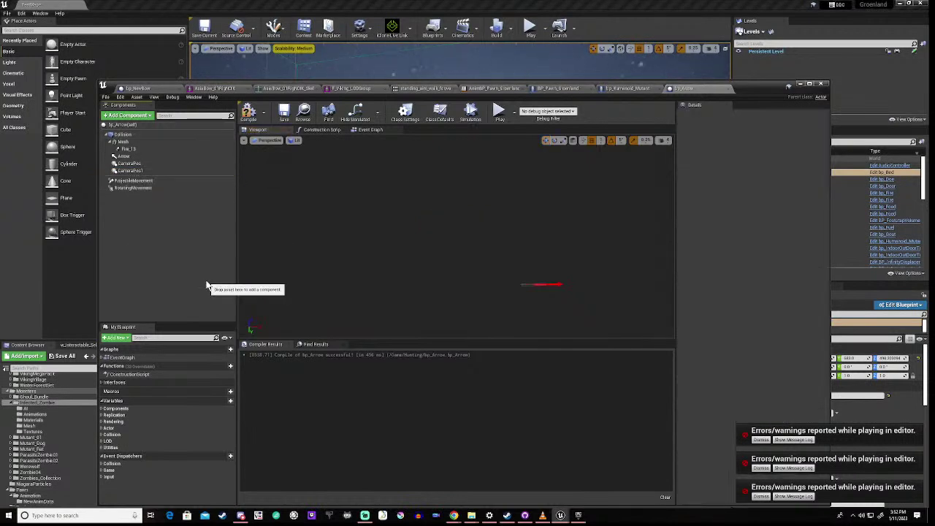
click(248, 111)
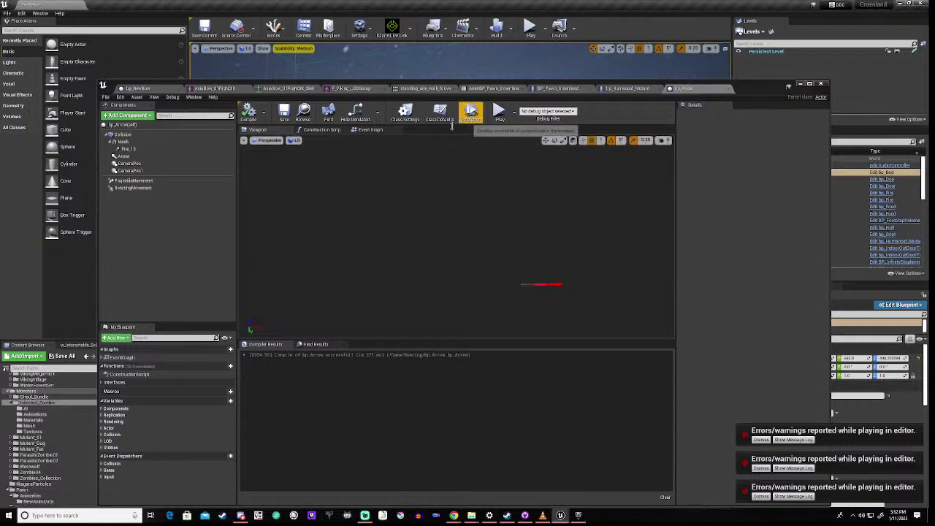
- Add a timeline node to bp_Arrow's event graph in the empty area below the physics impulse comment
click(369, 130)
scroll(395, 255, down, 3)
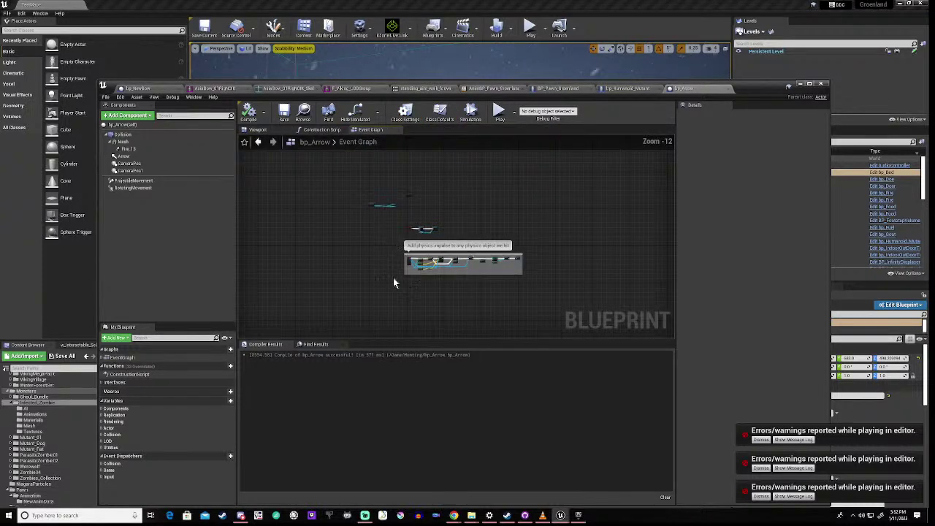
right_drag(392, 286, 389, 213)
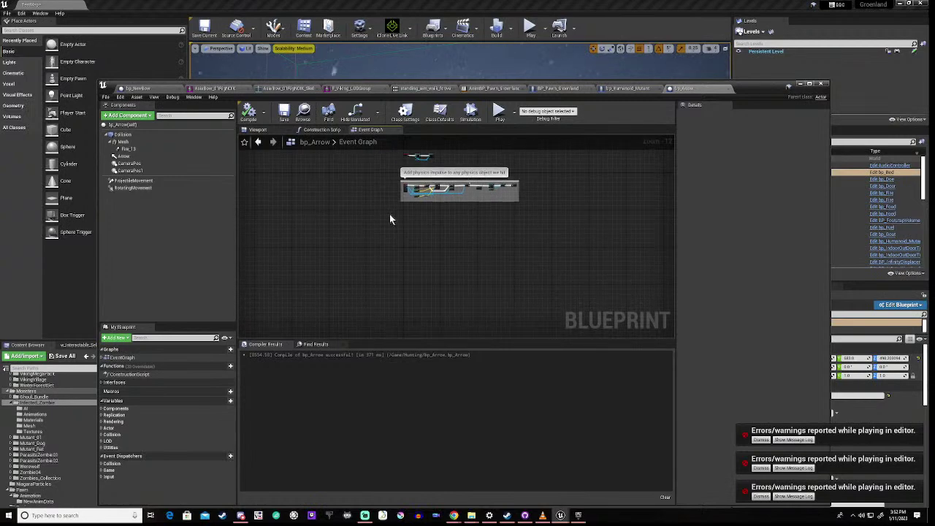
right_click(409, 244)
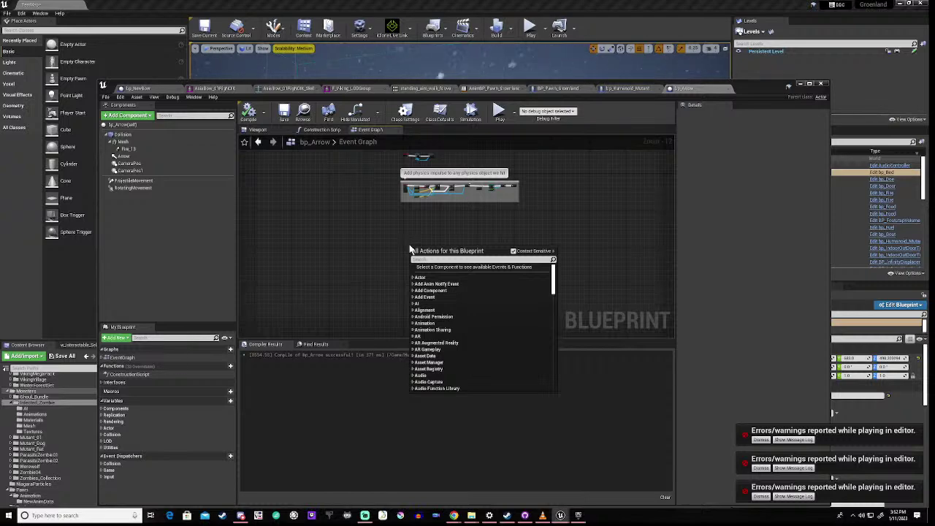
text(timeline)
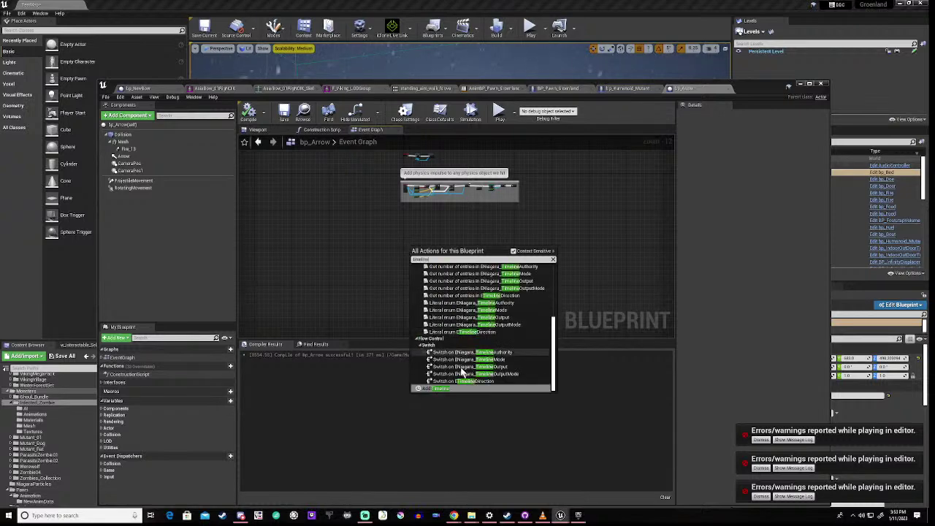
click(438, 389)
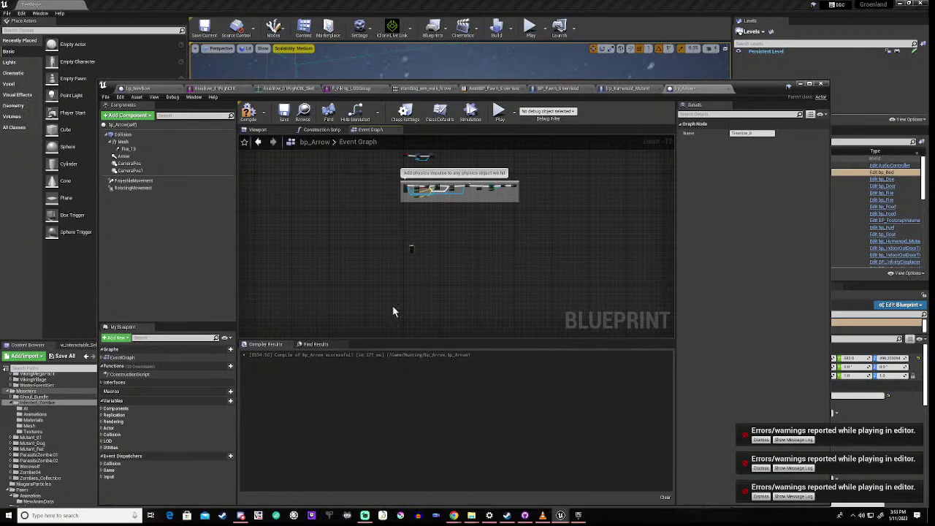
- Add a custom event named RepositionCamera just above the new timeline node
scroll(406, 234, up, 3)
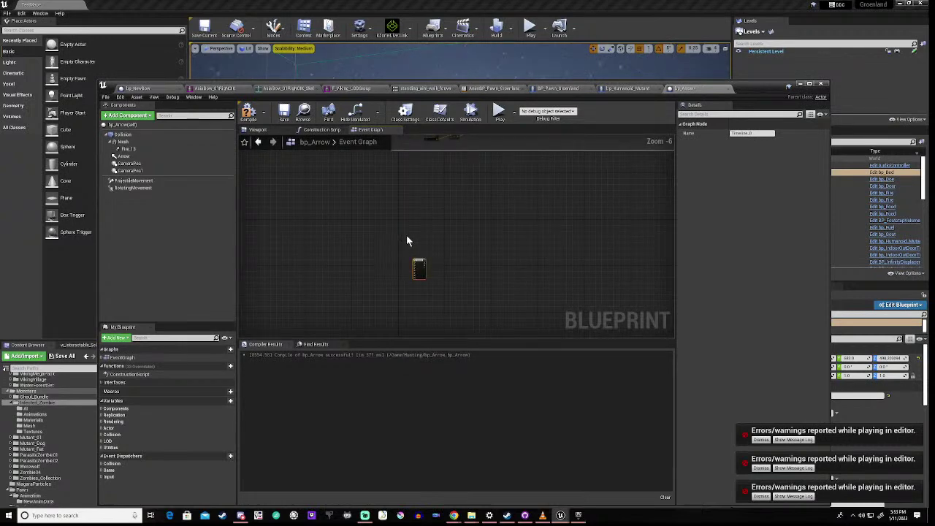
right_click(406, 240)
text(cus)
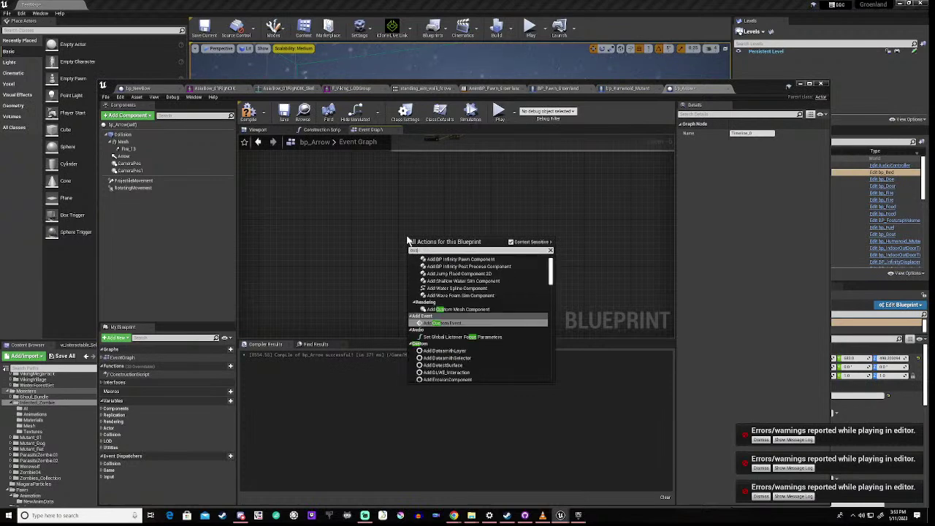
text(tom event)
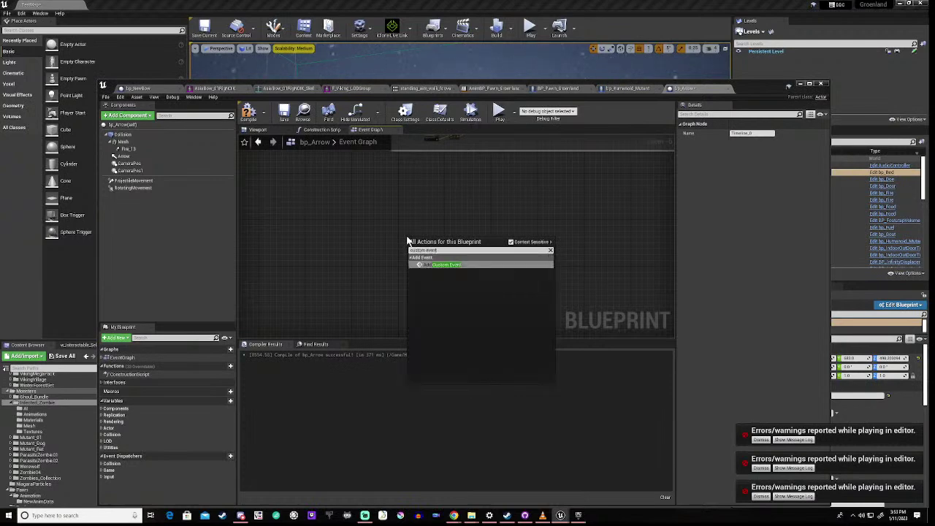
click(441, 266)
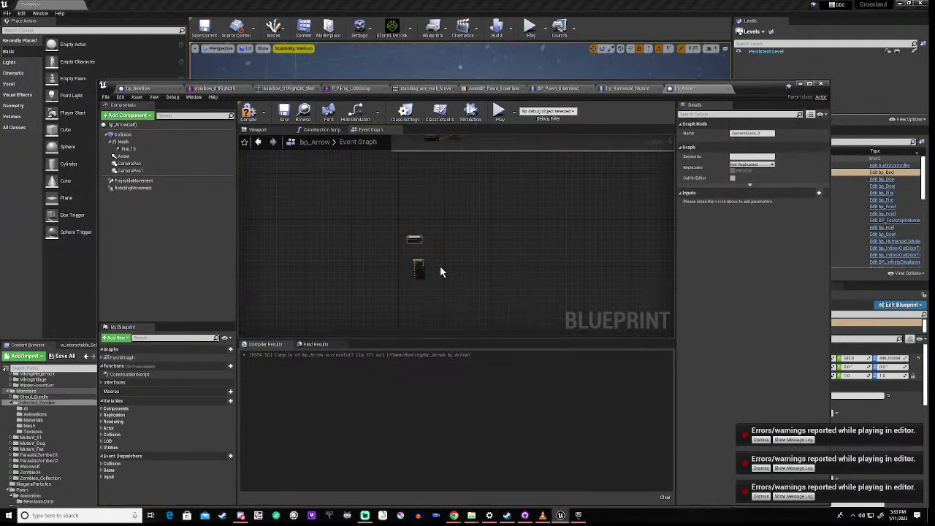
text(Hese)
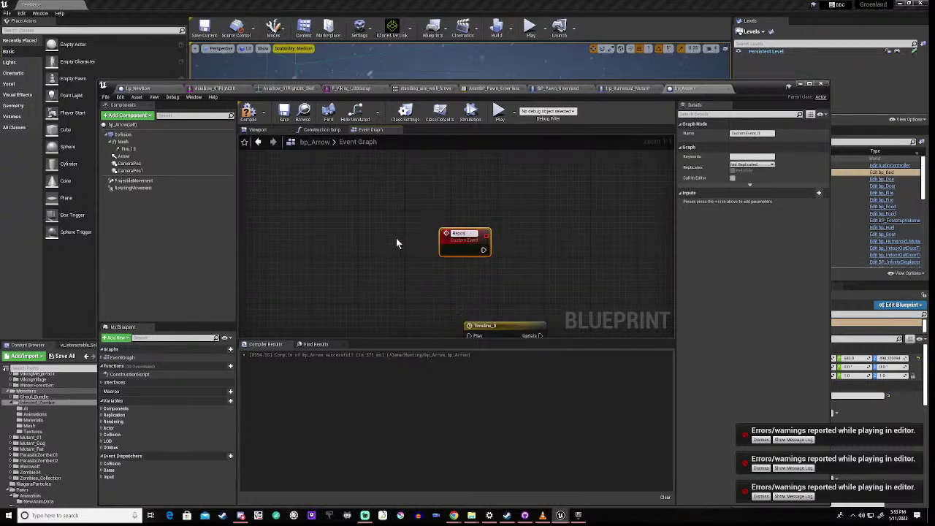
text(tionCamera)
key(Return)
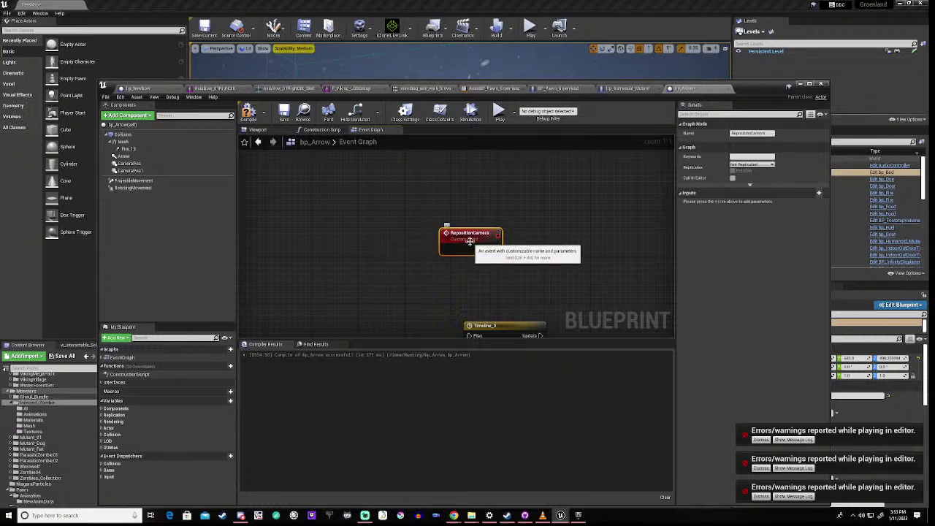
- Place the timeline node to the right of the RepositionCamera event and rename it tl_CameraMove
drag(470, 240, 435, 224)
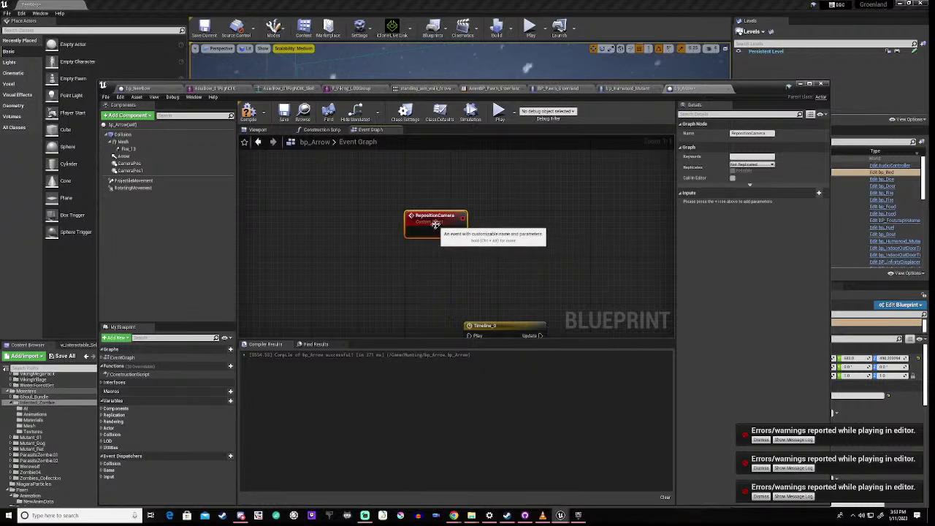
drag(507, 326, 606, 229)
right_drag(533, 272, 363, 264)
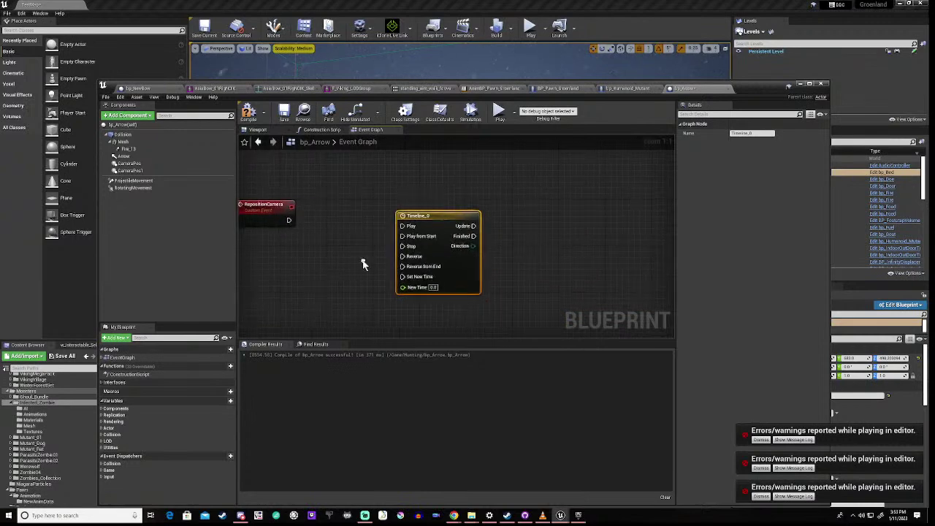
click(411, 215)
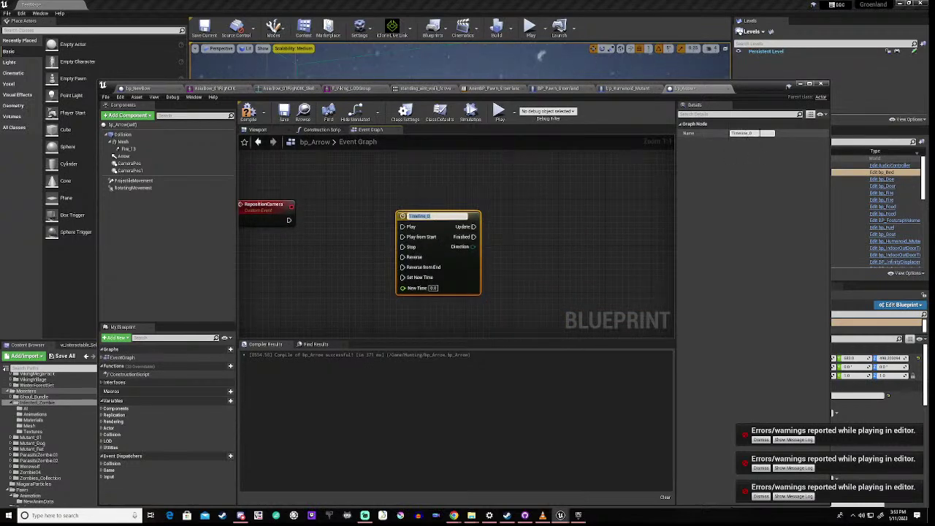
click(753, 132)
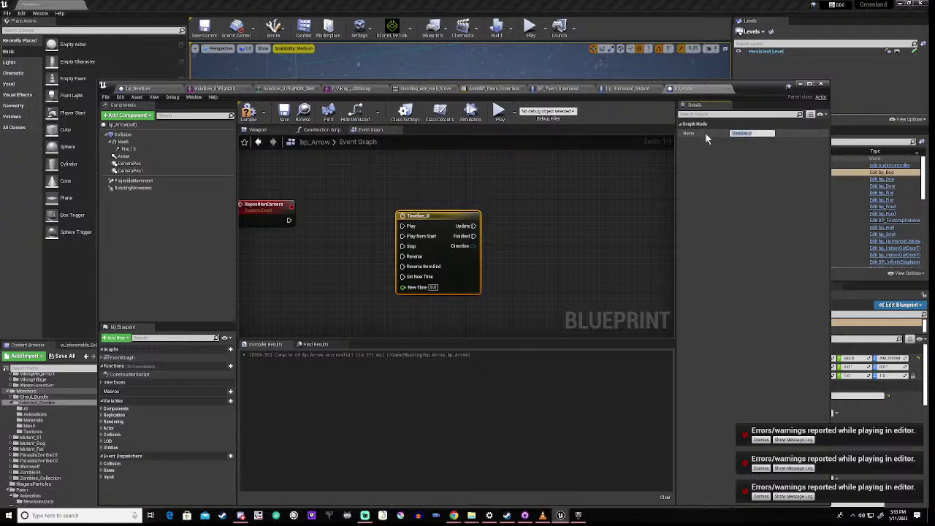
text(tl_CameraMove)
key(Return)
- Open the tl_CameraMove timeline, add a float track with its default name, and add a key near time 0
double_click(427, 216)
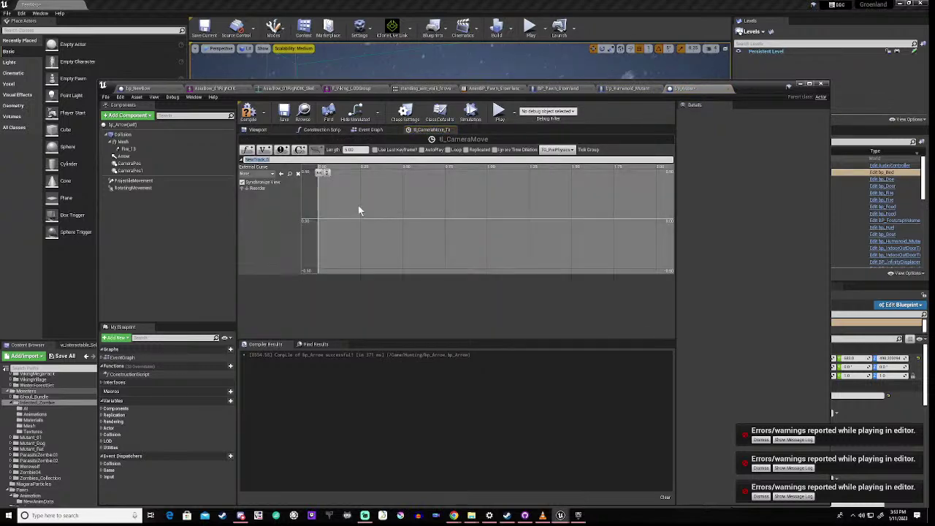
right_click(320, 222)
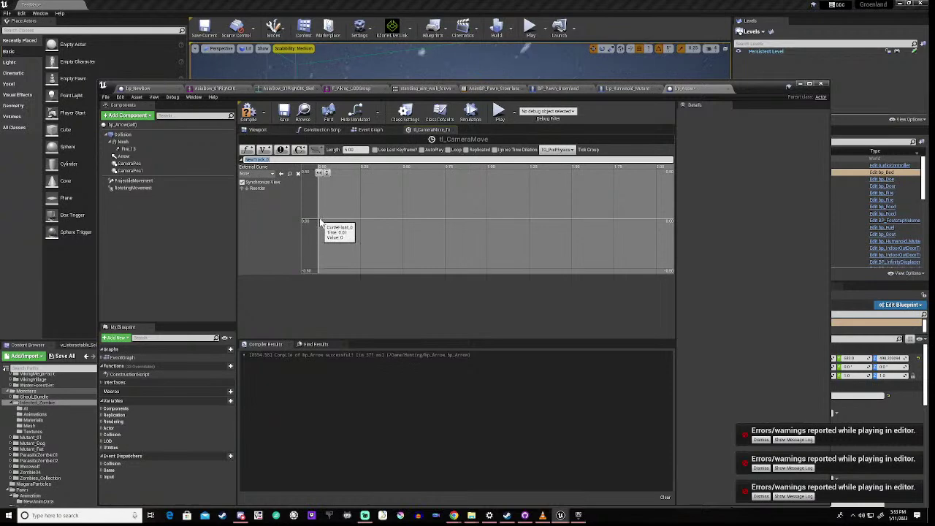
click(333, 228)
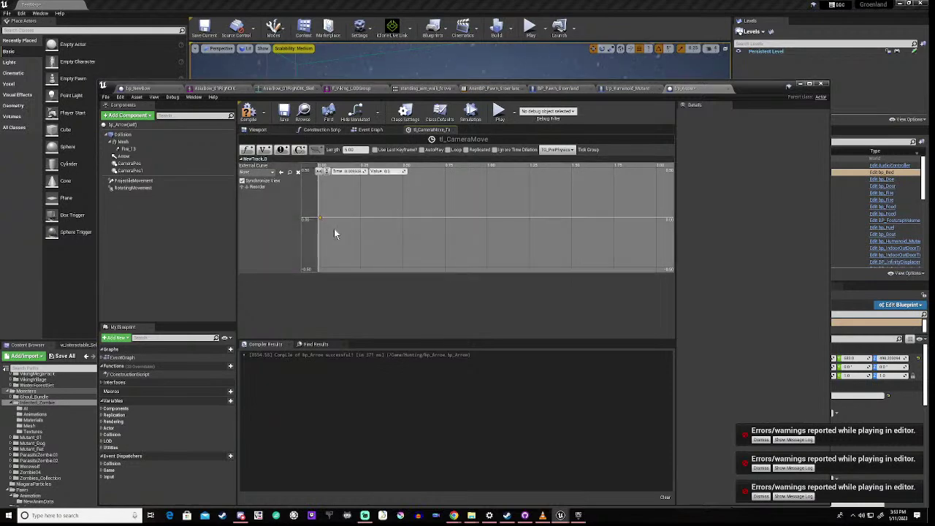
- Set the time of the first key on the tl_CameraMove float track to 0
click(353, 172)
text(0)
key(Return)
click(353, 230)
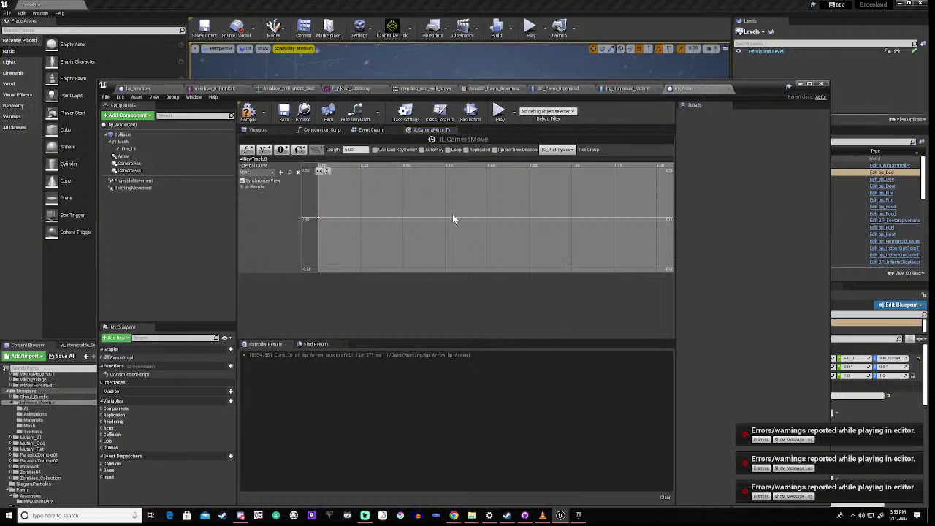
- Add a second key near the middle of the float curve and set its value to 1
right_click(480, 218)
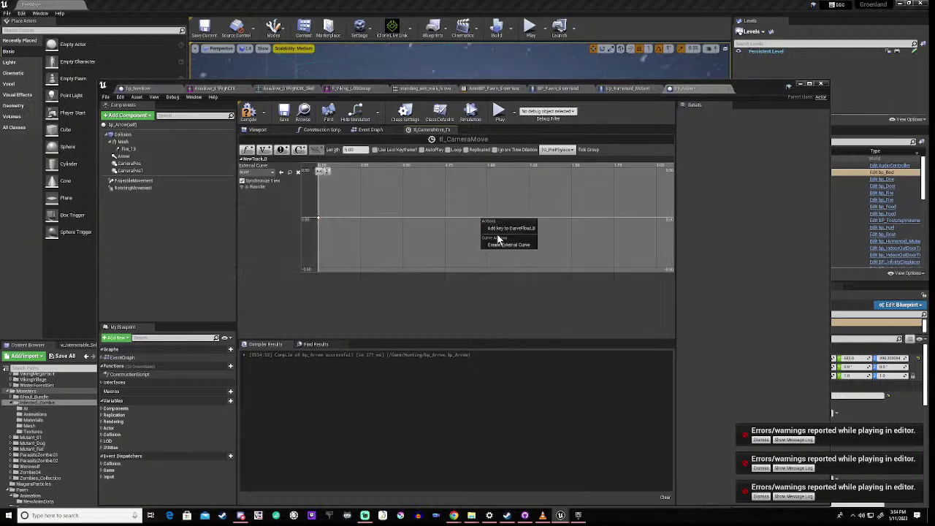
click(502, 227)
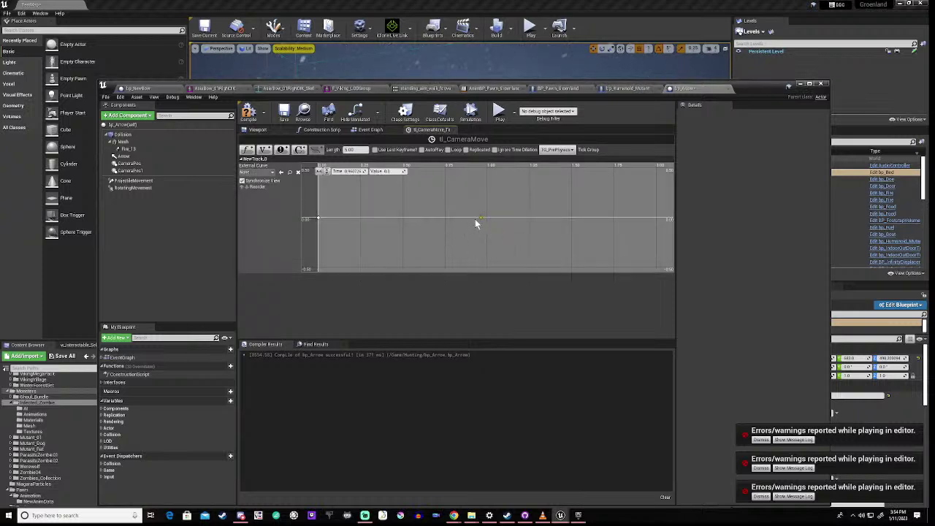
right_click(479, 217)
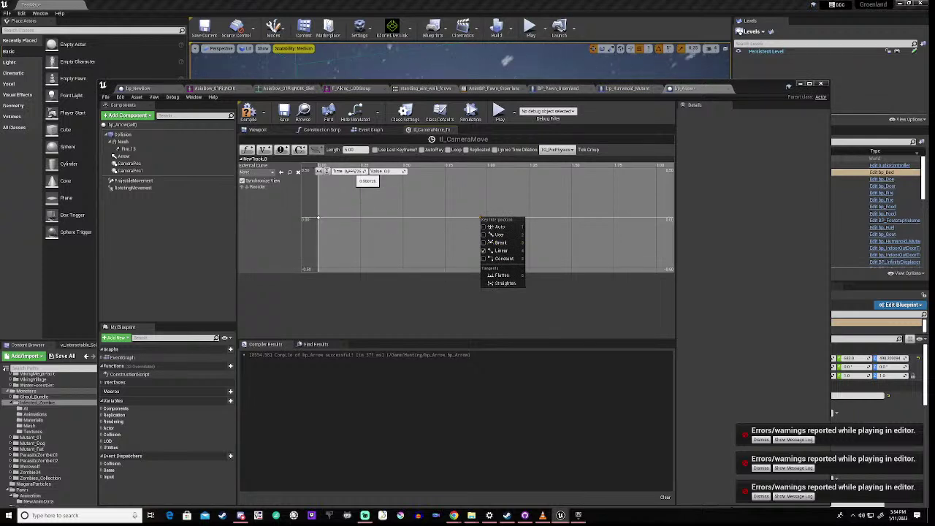
click(386, 172)
text(1)
key(Return)
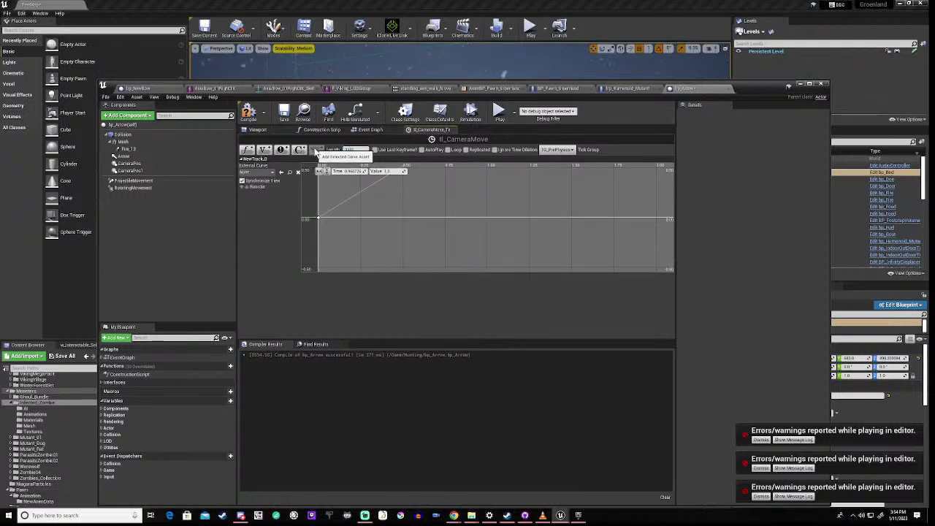
- Set the second key's time and the timeline length to 3 seconds, and fit the whole curve in view
click(351, 172)
text(3)
key(Return)
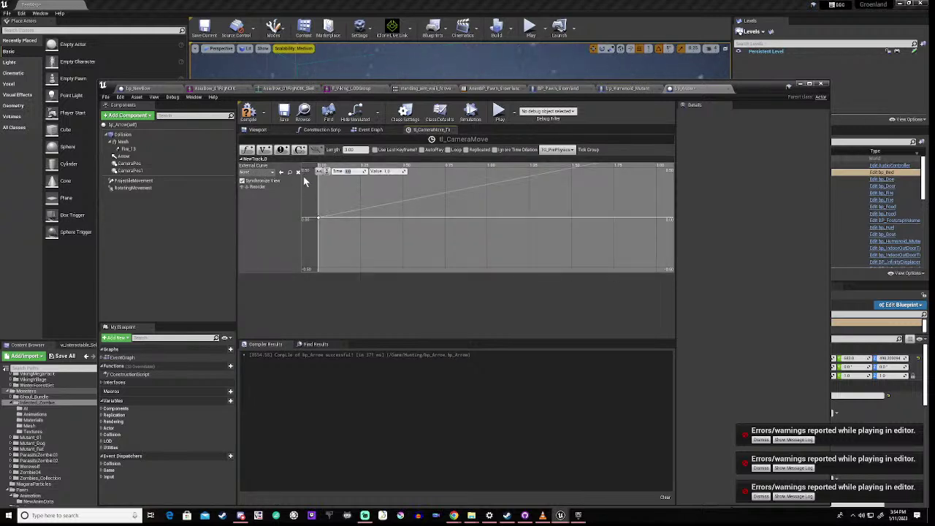
click(318, 172)
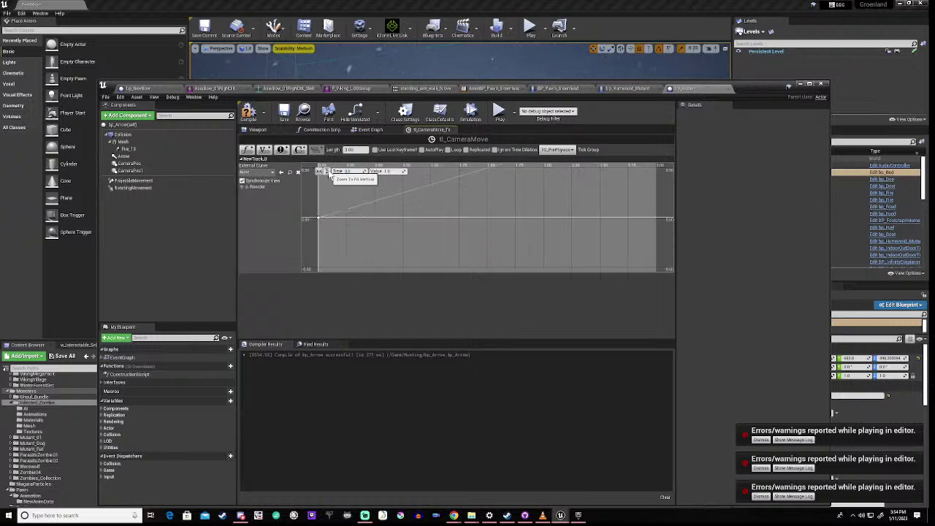
click(326, 172)
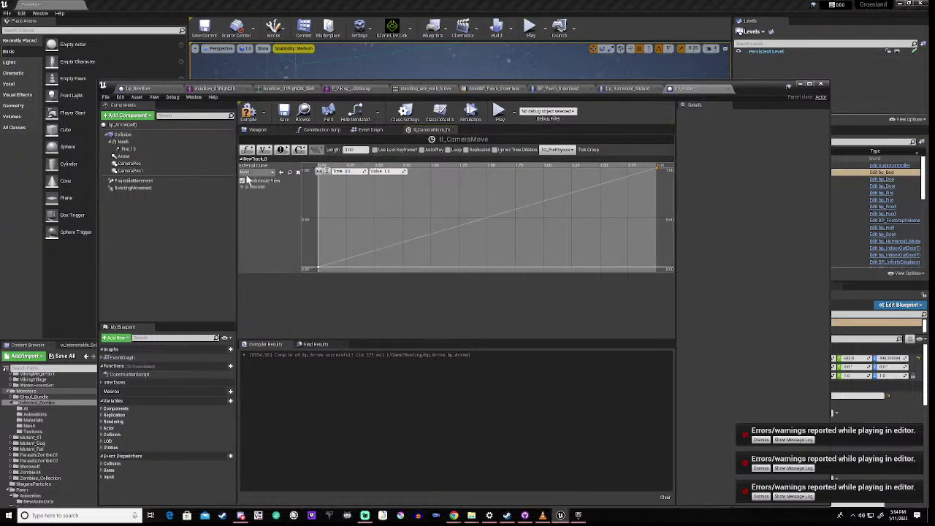
- Rename the float track to Alpha, compile bp_Arrow, and return to its event graph
right_click(254, 165)
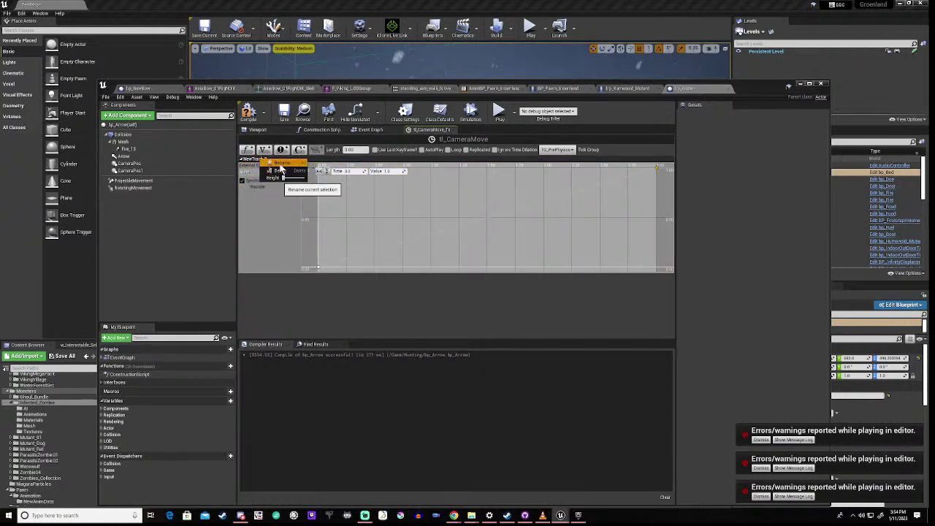
click(281, 162)
text(A)
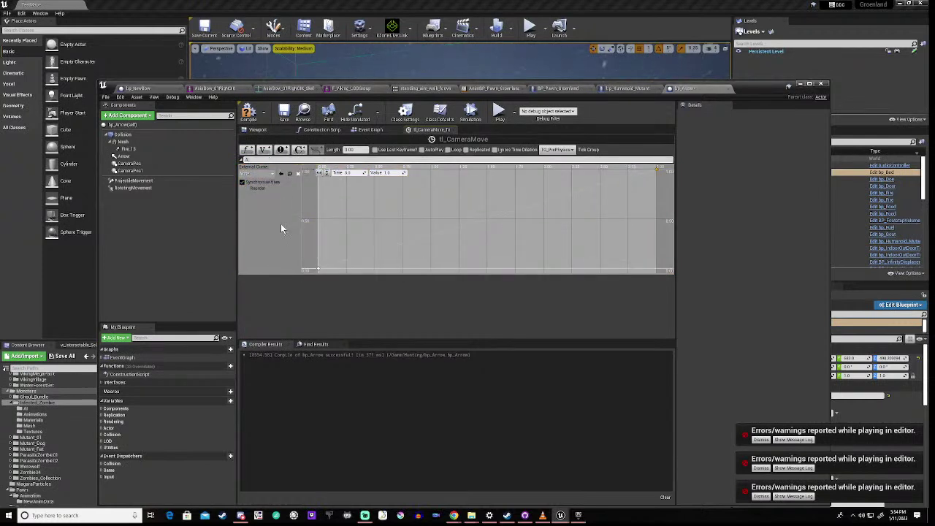
text(lpha)
key(Return)
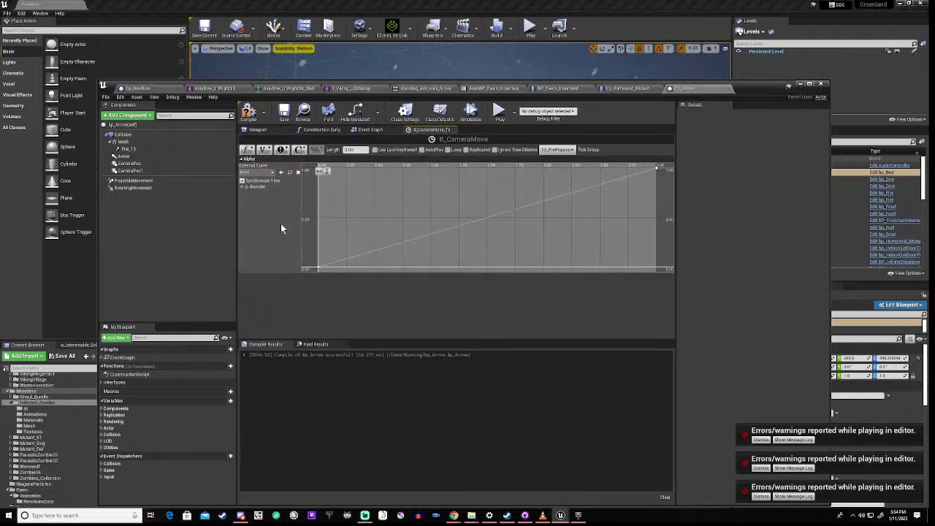
click(251, 112)
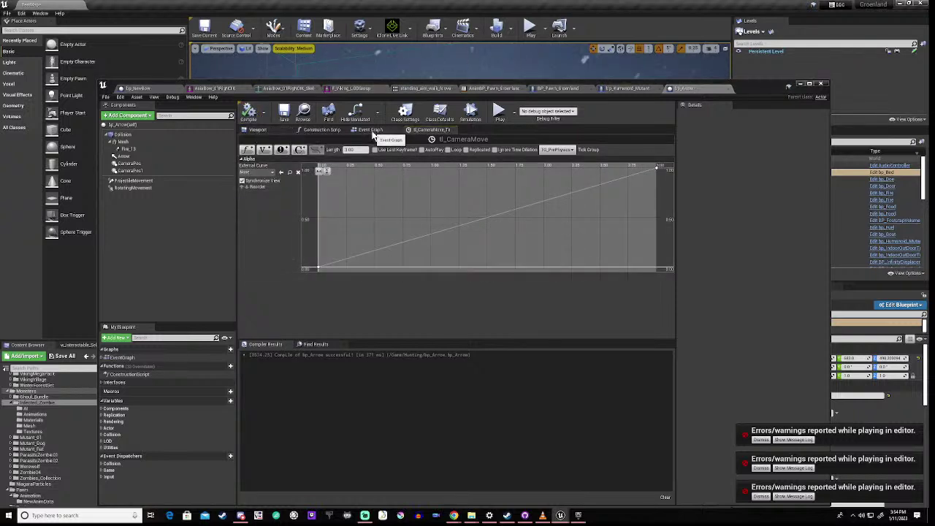
click(371, 130)
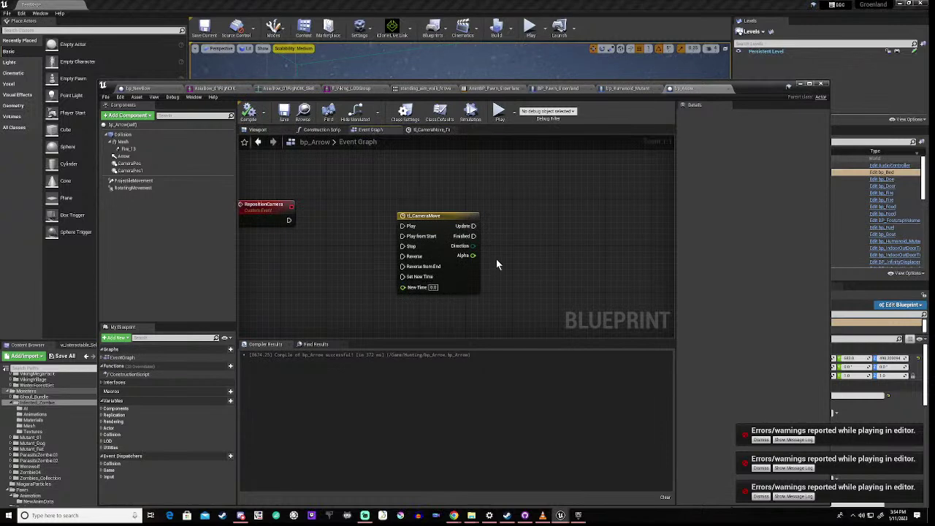
- Add a Lerp (Transform) node to the lower right of the tl_CameraMove timeline node
right_drag(513, 255, 435, 209)
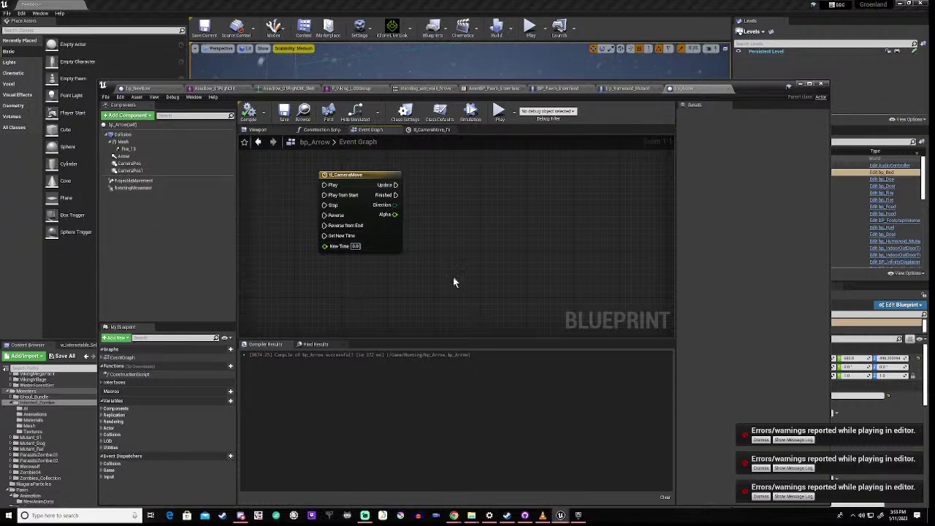
right_click(453, 241)
text(lenrp)
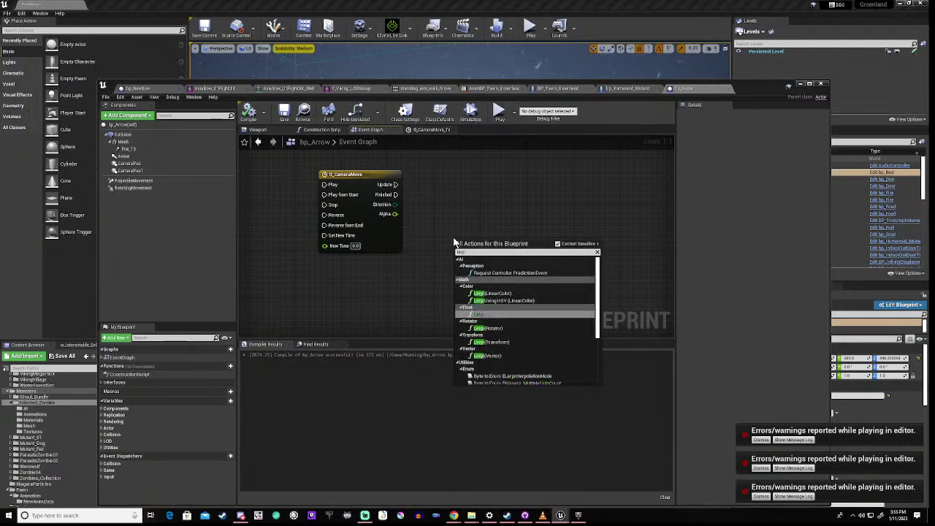
text( tr)
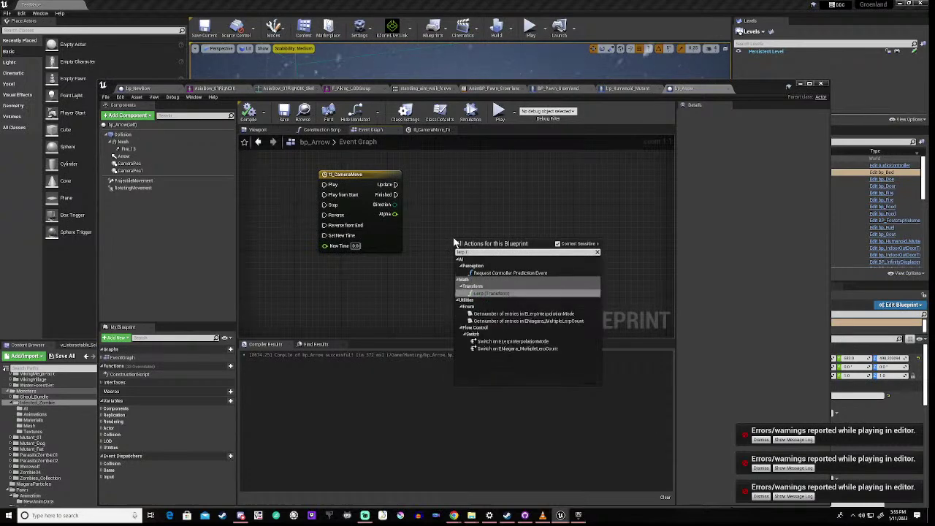
click(484, 294)
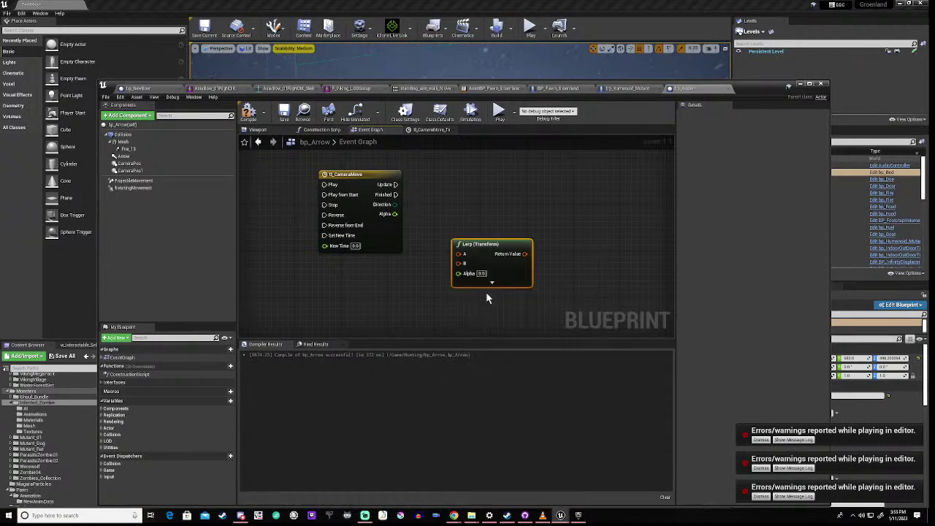
drag(496, 251, 529, 244)
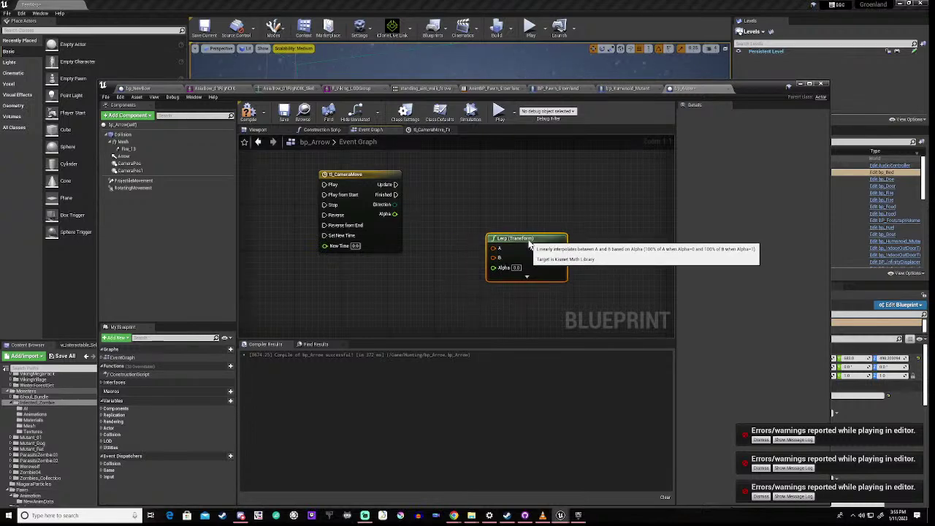
- Place a CameraPos reference below the timeline, try a SetRelativeTransform node on it, and delete that node again
drag(132, 167, 449, 286)
text(trans)
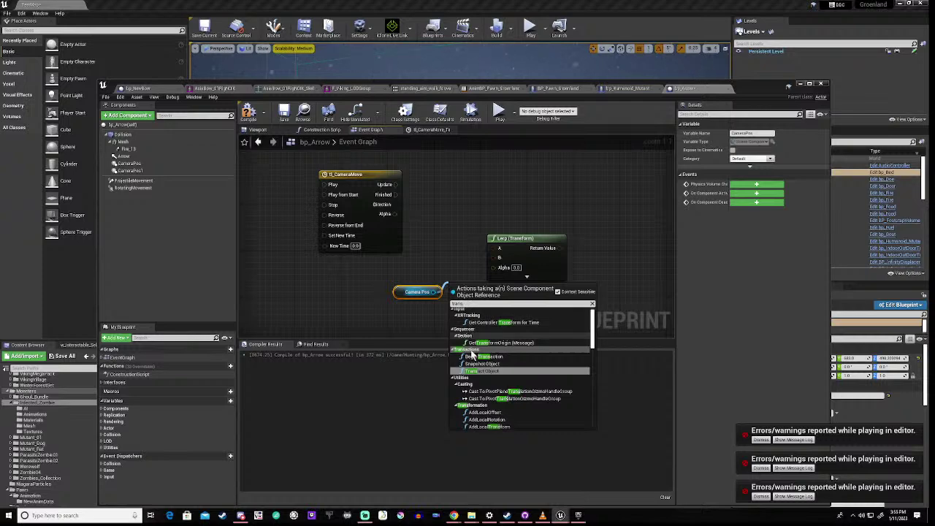
scroll(481, 369, down, 5)
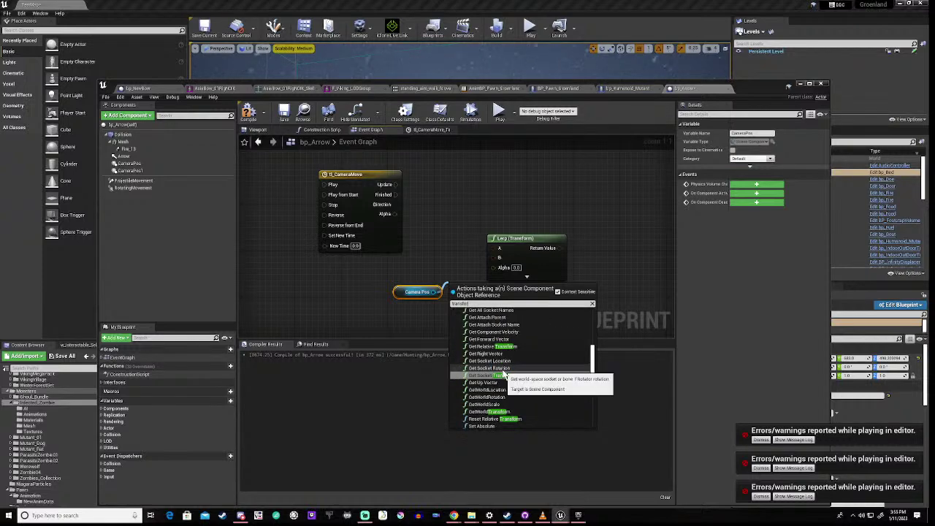
scroll(496, 371, down, 3)
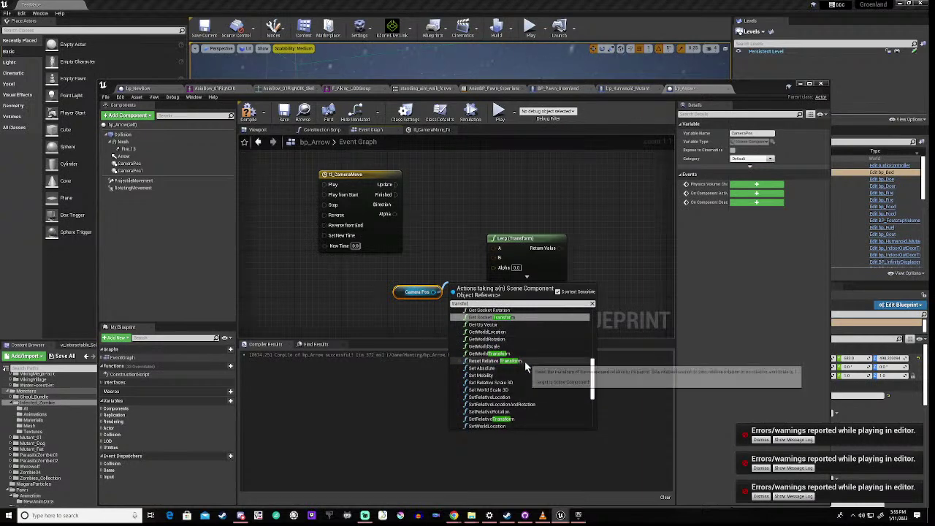
click(485, 421)
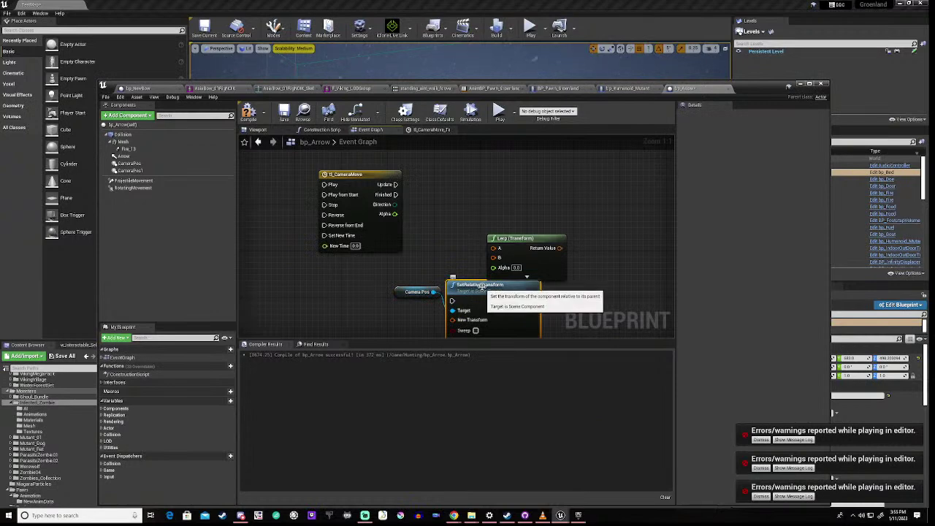
key(Delete)
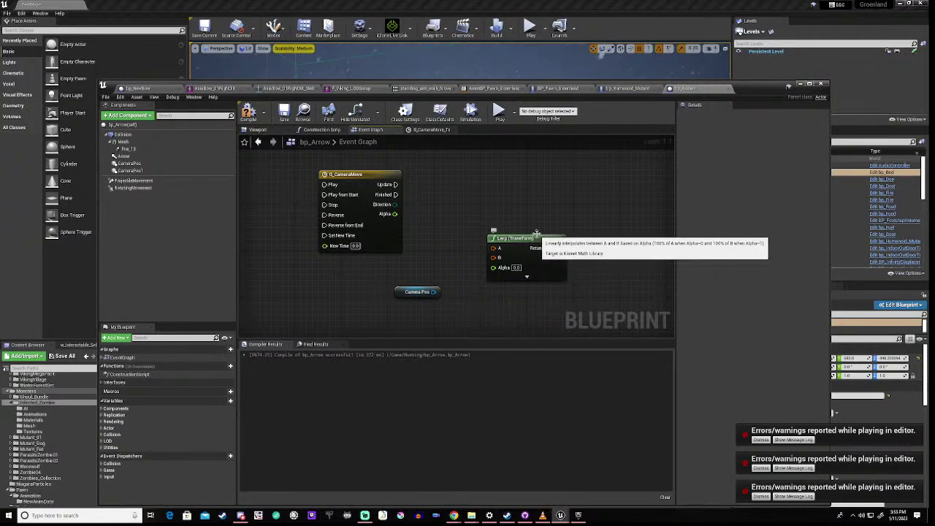
- Shift the Lerp node further right and add a GetWorldTransform node fed by the CameraPos reference
drag(535, 239, 574, 227)
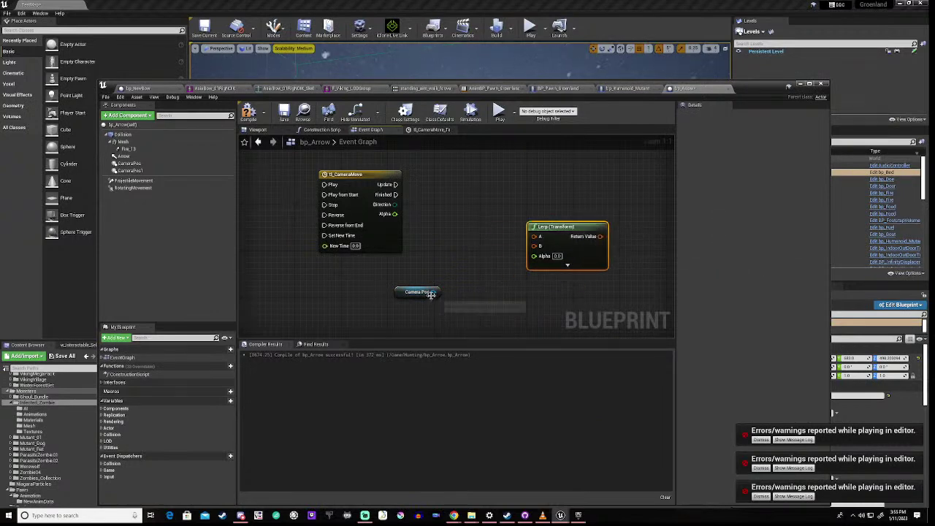
drag(433, 292, 463, 288)
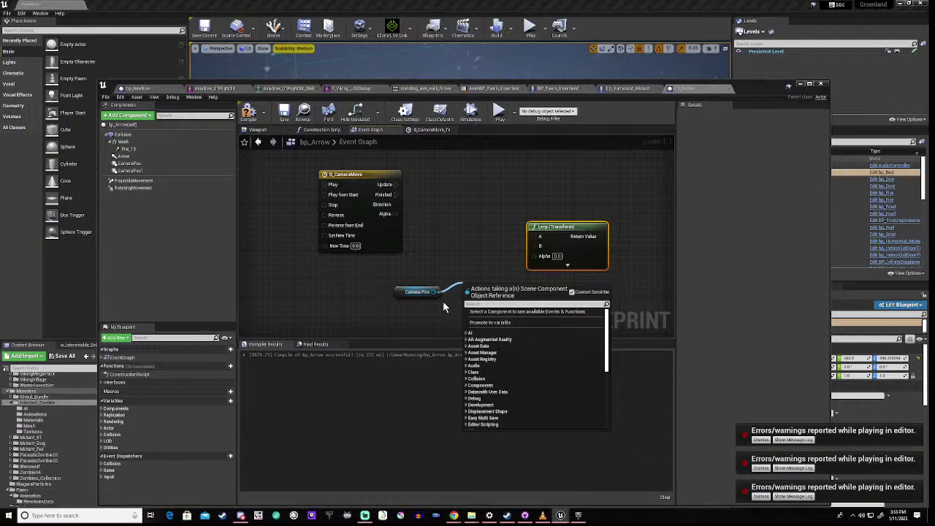
text(world)
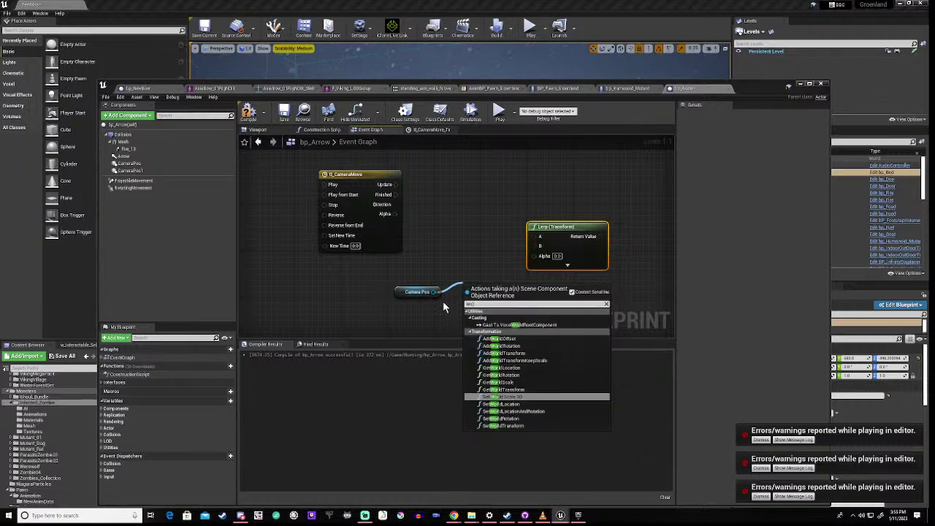
text( ti)
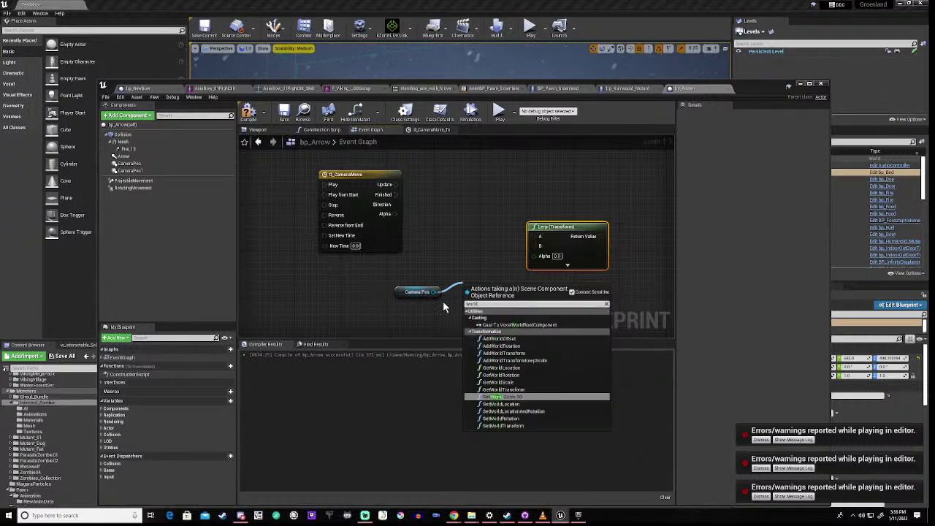
text(ansform)
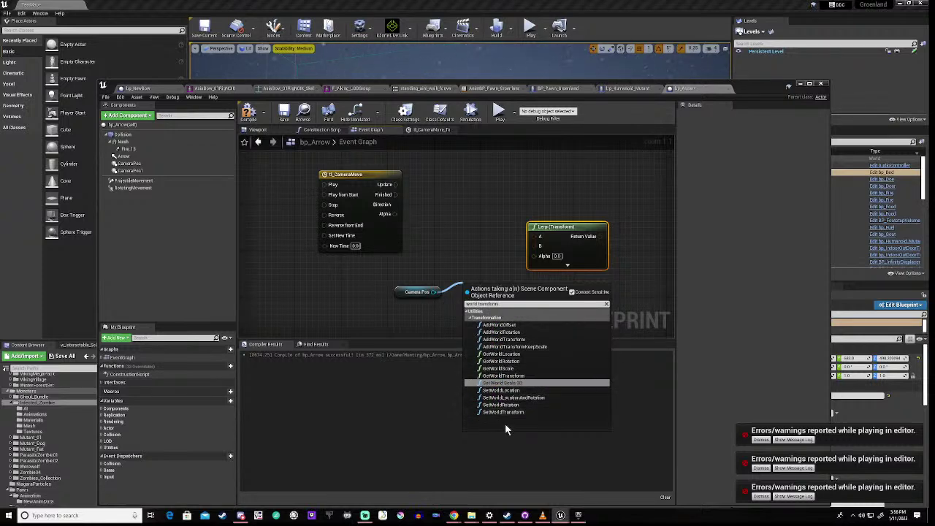
click(505, 376)
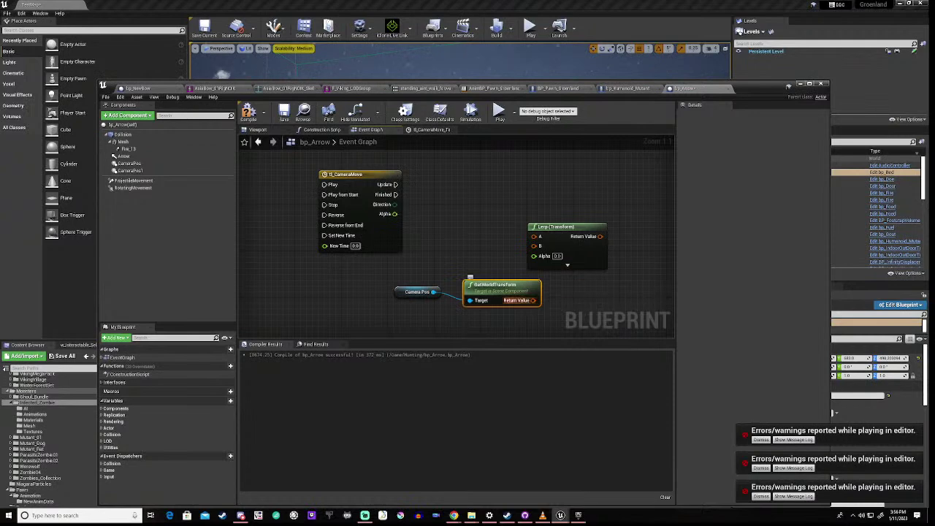
- Connect GetWorldTransform's return value to Lerp input A and tuck the CameraPos reference beneath the GetWorldTransform node
drag(534, 300, 535, 235)
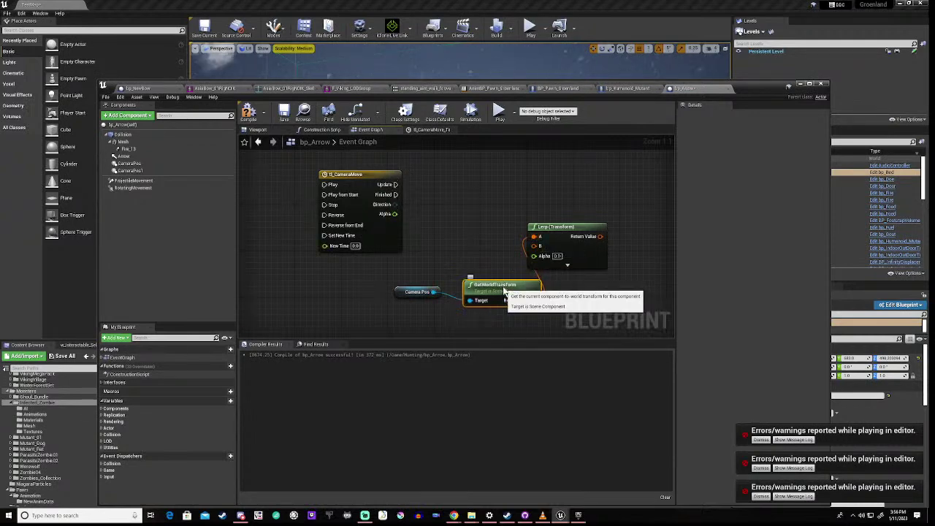
drag(496, 299, 467, 264)
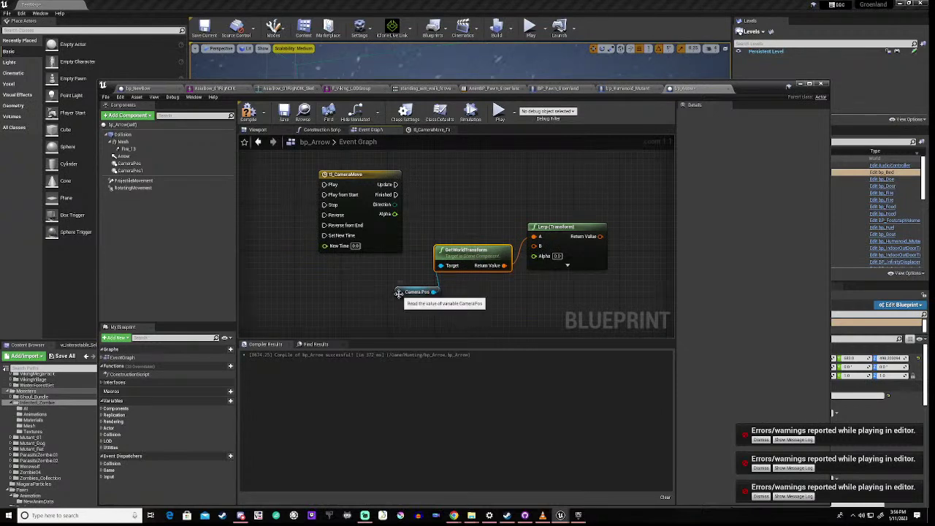
drag(414, 291, 454, 280)
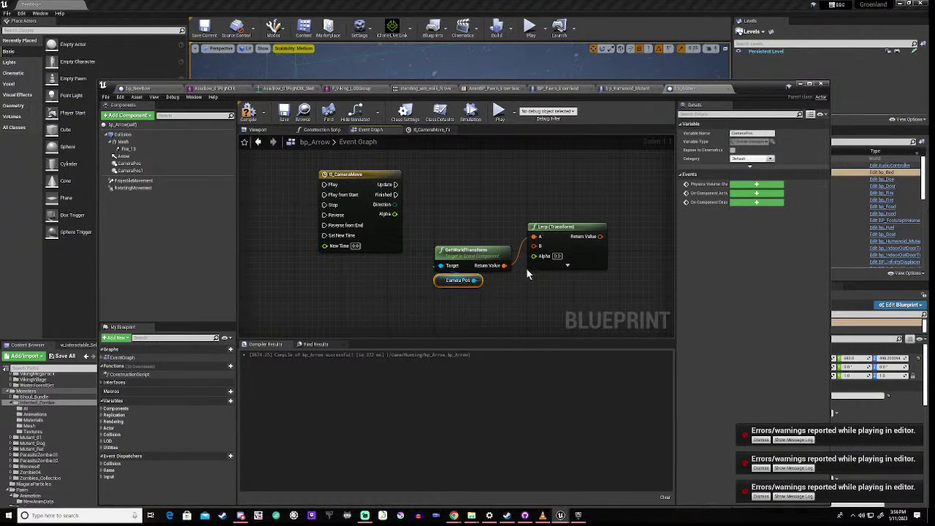
- Create a new variable in bp_Arrow named OrigCameraTransform
right_drag(311, 290, 444, 280)
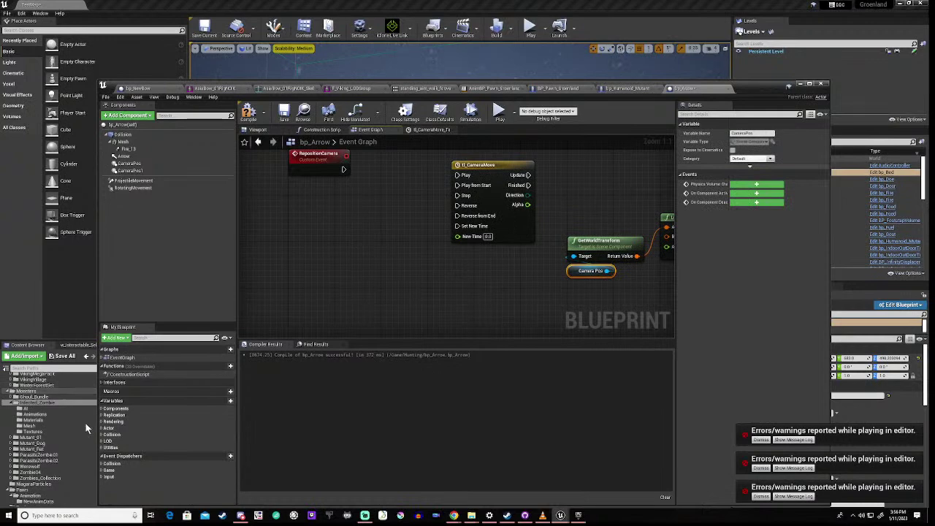
click(224, 402)
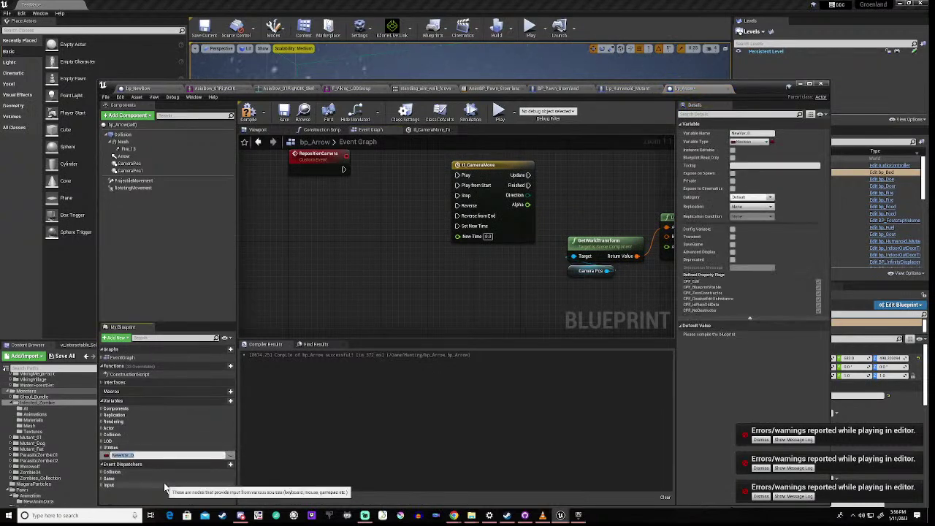
text(brig)
key(Return)
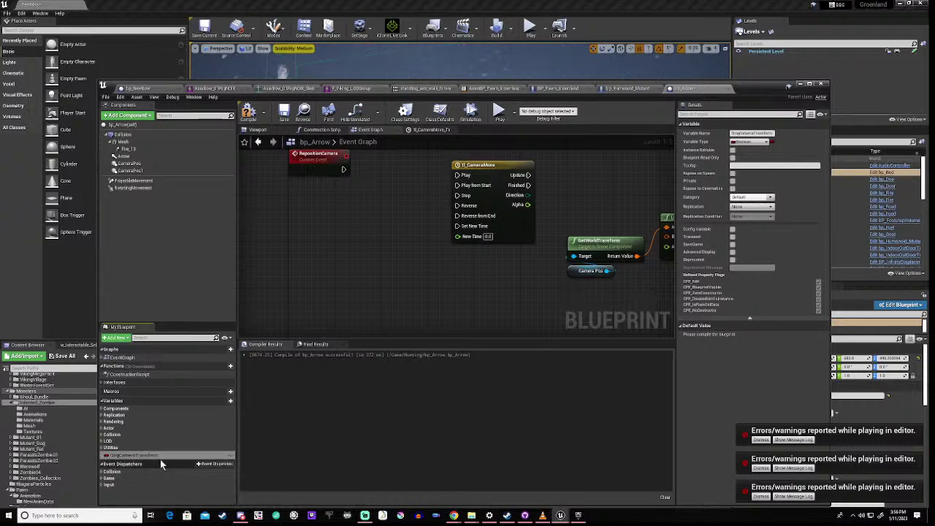
- Set the OrigCameraTransform variable's type to Transform
click(745, 142)
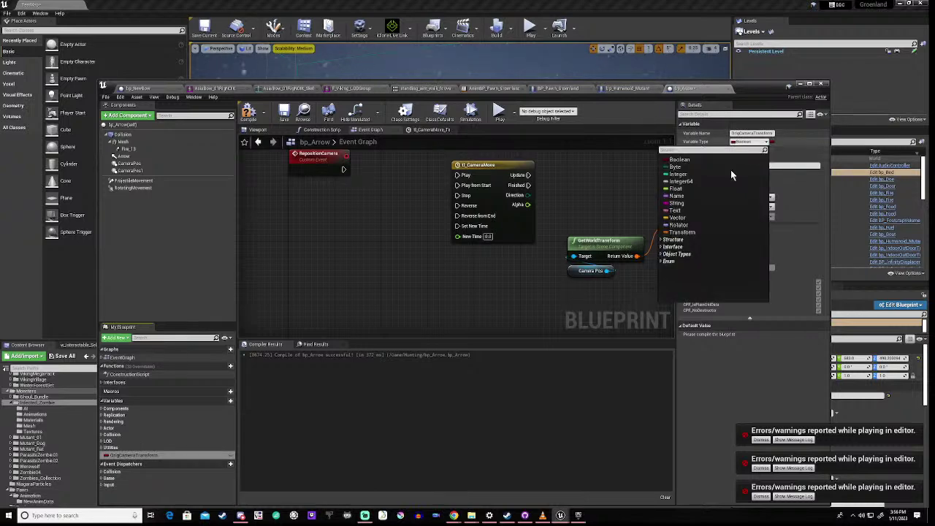
key(Escape)
- Duplicate the GetWorldTransform node with its CameraPos reference below RepositionCamera, and reposition the event and timeline nodes to make room
right_drag(322, 228, 372, 284)
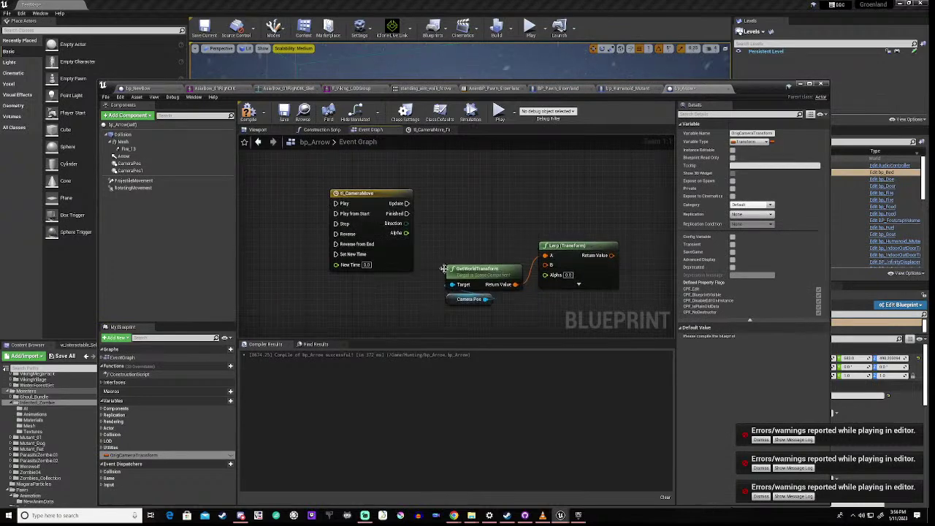
drag(431, 255, 486, 315)
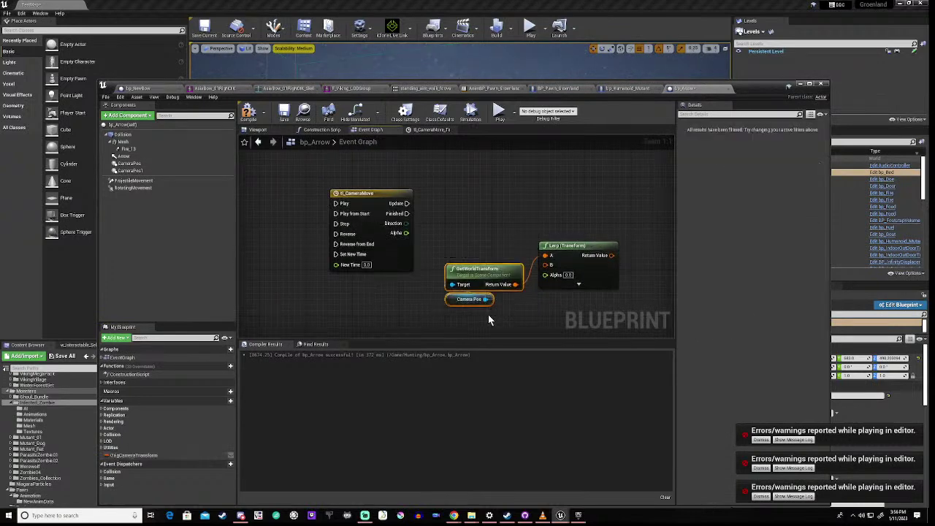
key(ctrl+c)
key(ctrl+v)
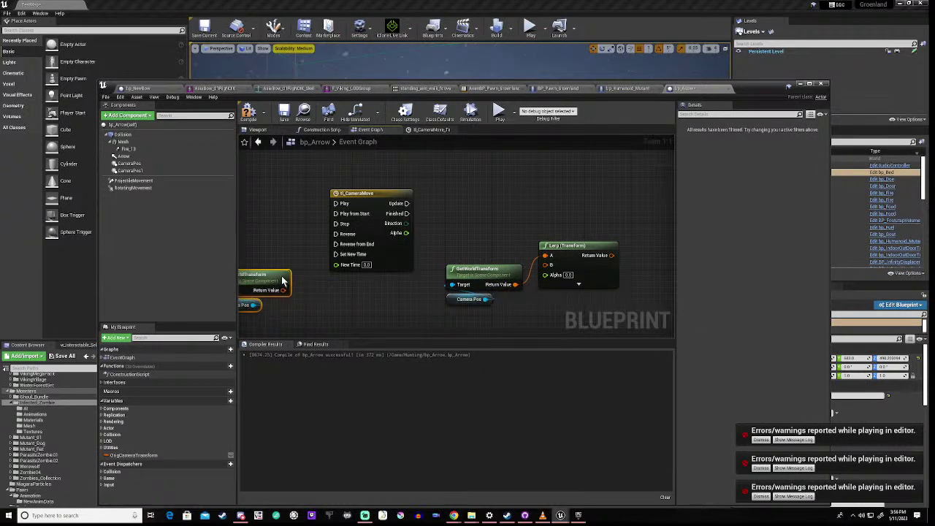
right_drag(295, 220, 466, 226)
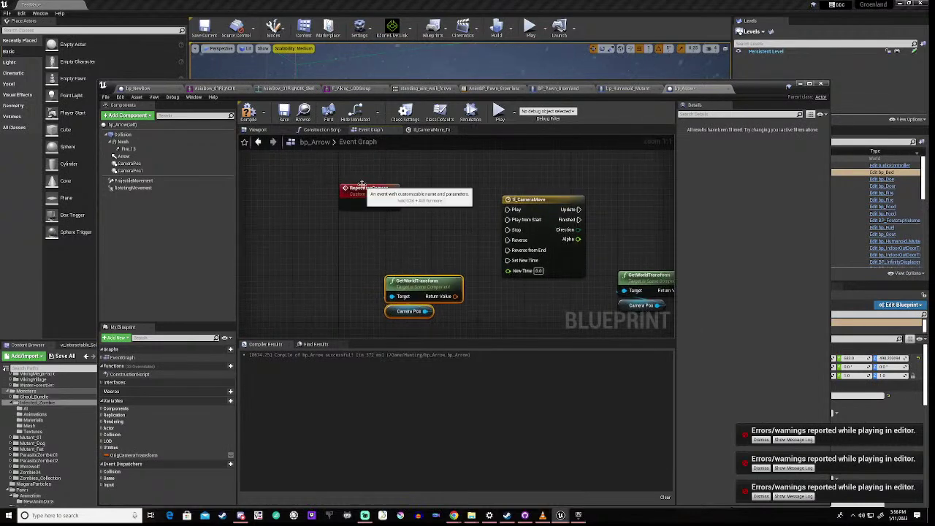
drag(362, 186, 361, 214)
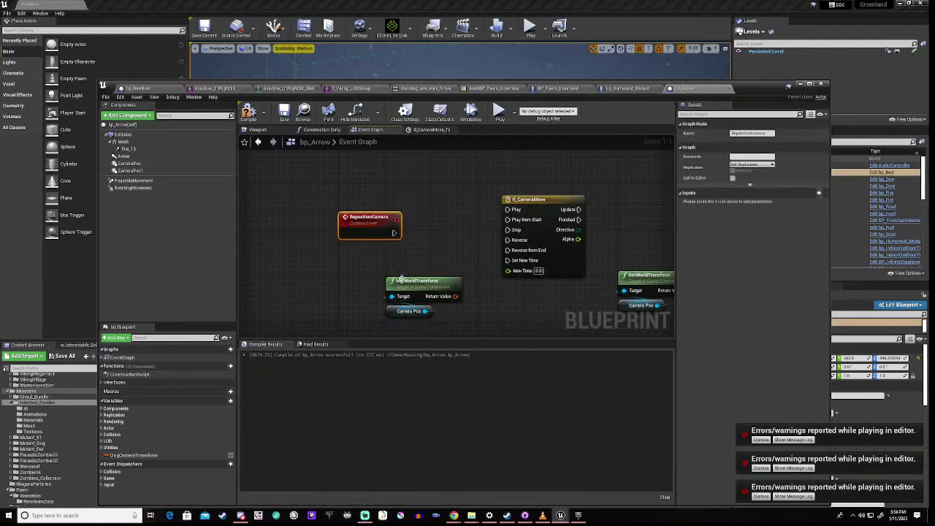
right_drag(464, 243, 439, 235)
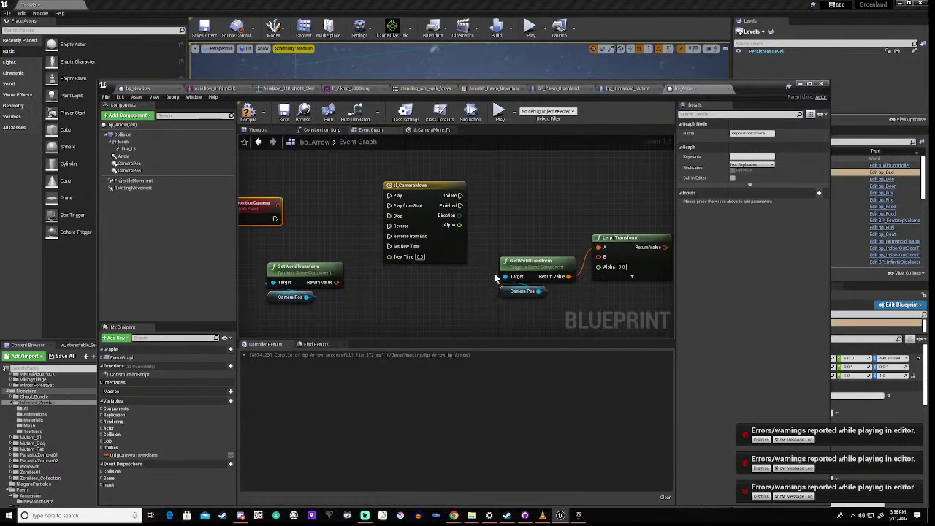
right_drag(384, 305, 457, 285)
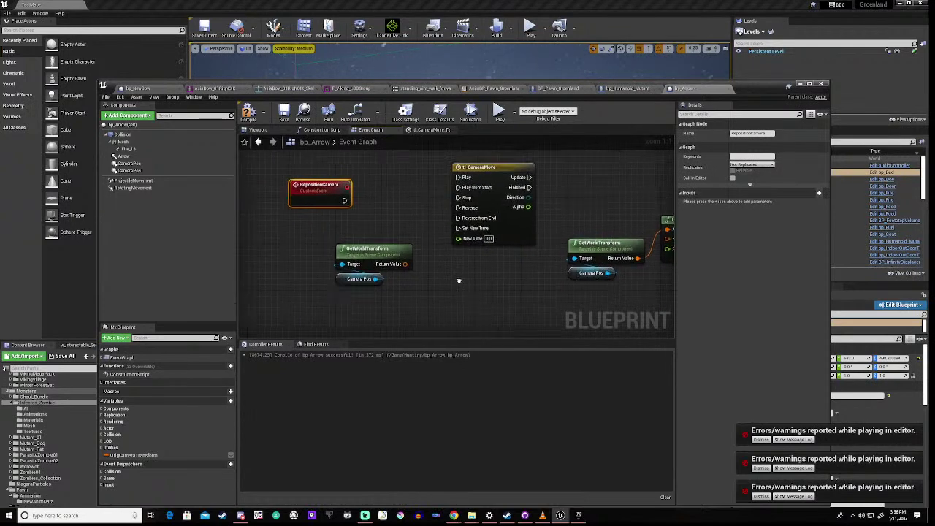
drag(497, 173, 523, 190)
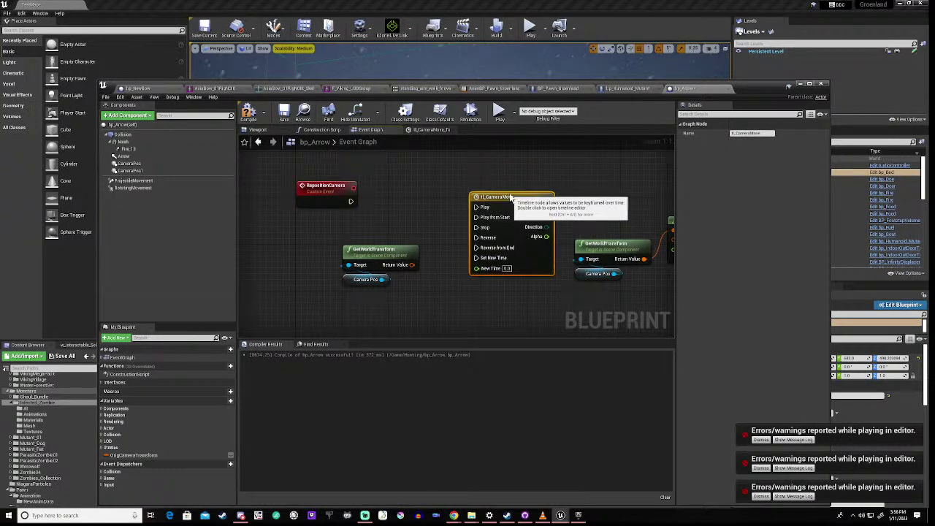
- Add a SET OrigCameraTransform node fed by the copied GetWorldTransform, and wire it between RepositionCamera and the timeline's Play from Start
drag(120, 459, 414, 314)
click(429, 327)
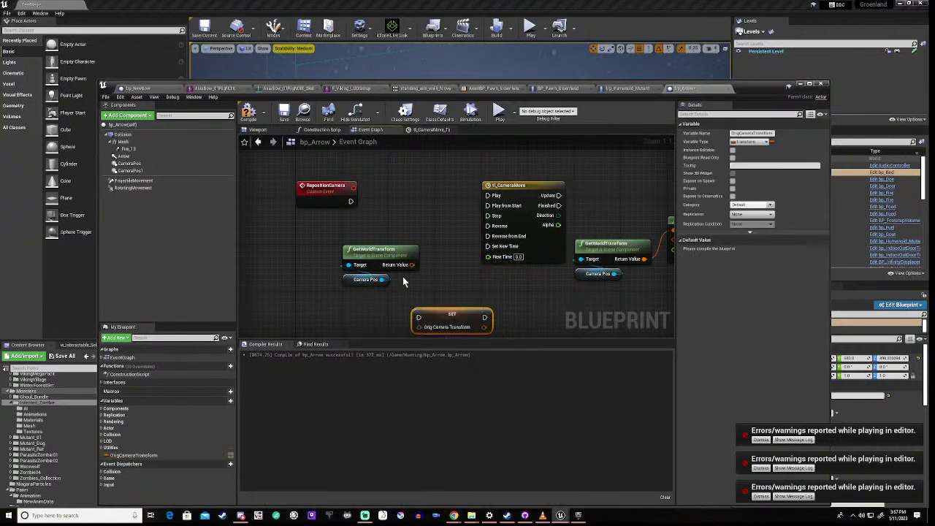
drag(411, 265, 412, 204)
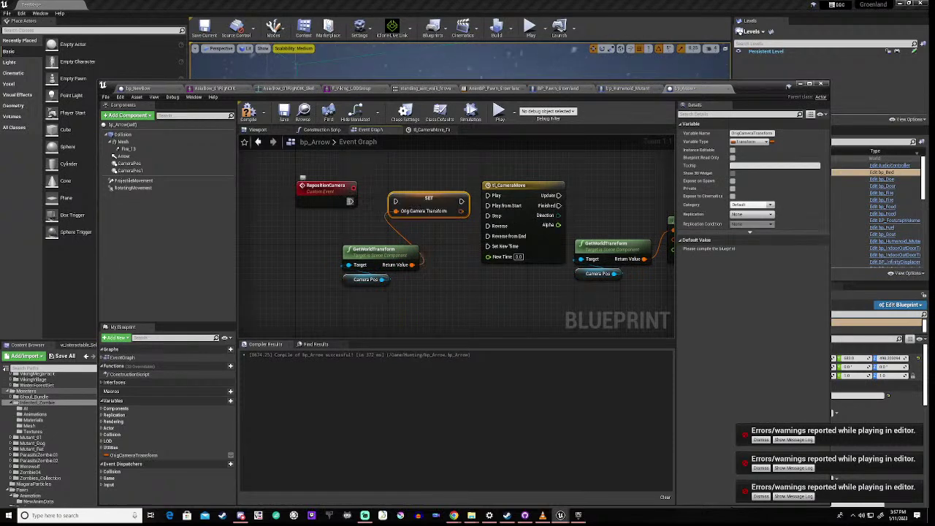
drag(351, 203, 396, 202)
drag(461, 200, 522, 186)
- Shift the Lerp node group further right and replace its GetWorldTransform target with a CameraPos1 reference tucked beneath the node
right_drag(485, 267, 346, 253)
drag(445, 187, 611, 279)
drag(546, 207, 626, 212)
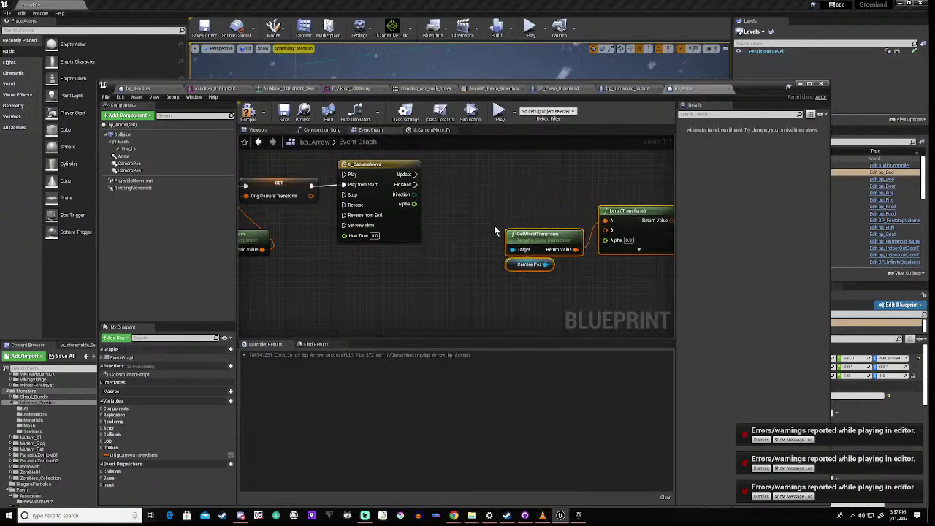
right_drag(492, 225, 405, 243)
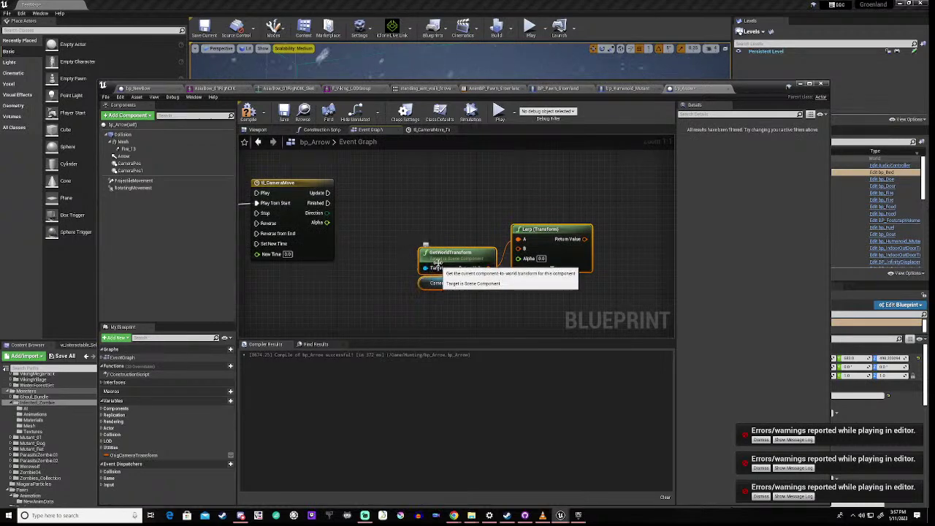
click(430, 284)
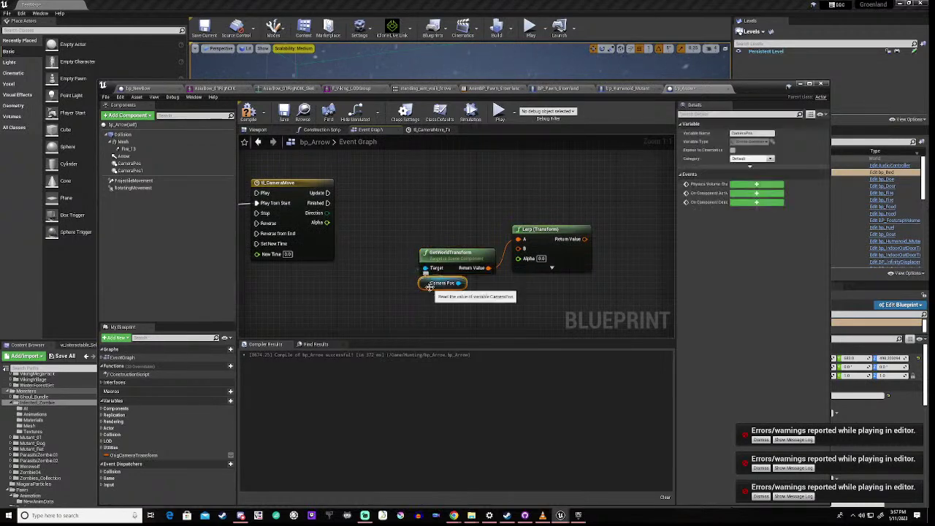
key(Delete)
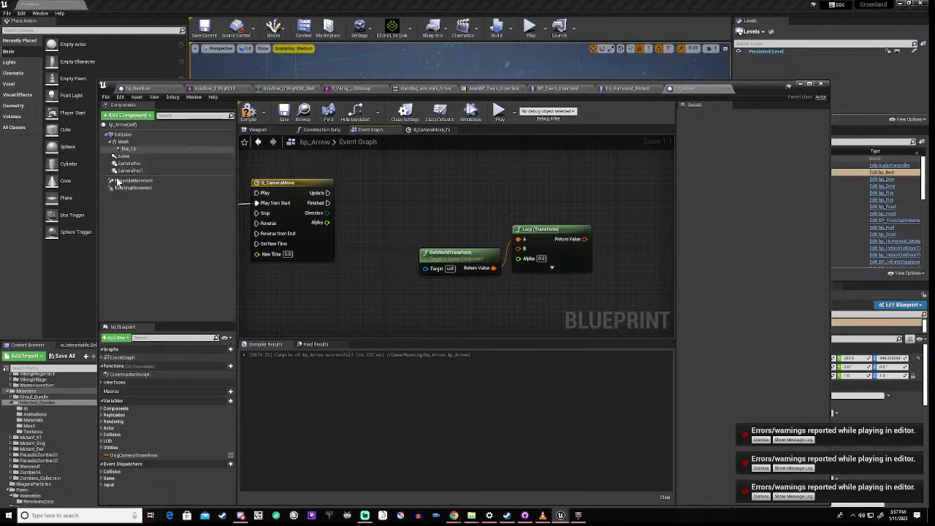
click(129, 170)
drag(129, 171, 425, 268)
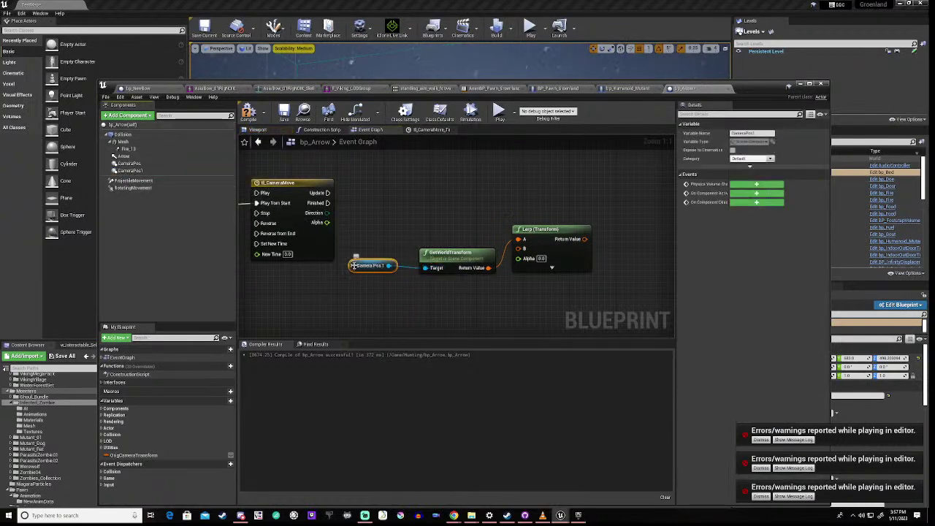
drag(359, 268, 423, 287)
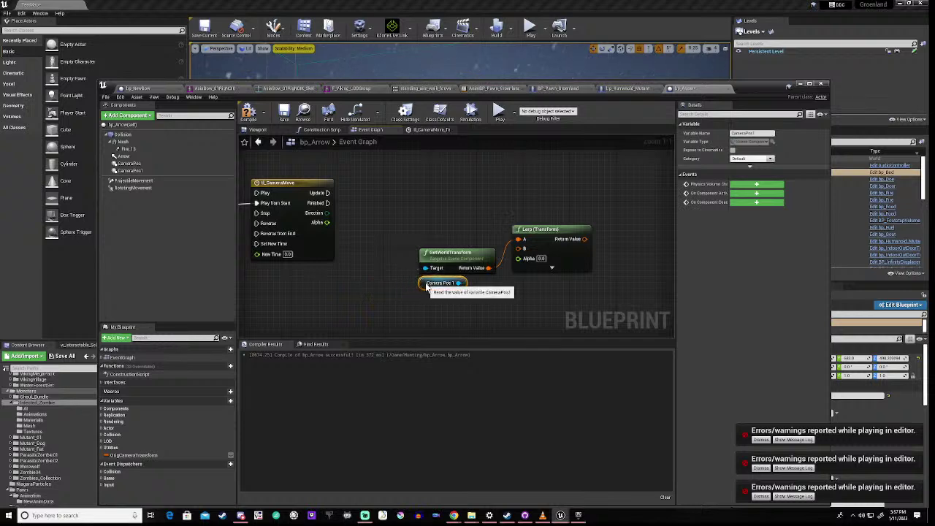
- Spread out the Lerp nodes, then feed GetWorldTransform into Lerp input B and an OrigCameraTransform getter into input A
drag(404, 234, 448, 294)
drag(520, 241, 563, 224)
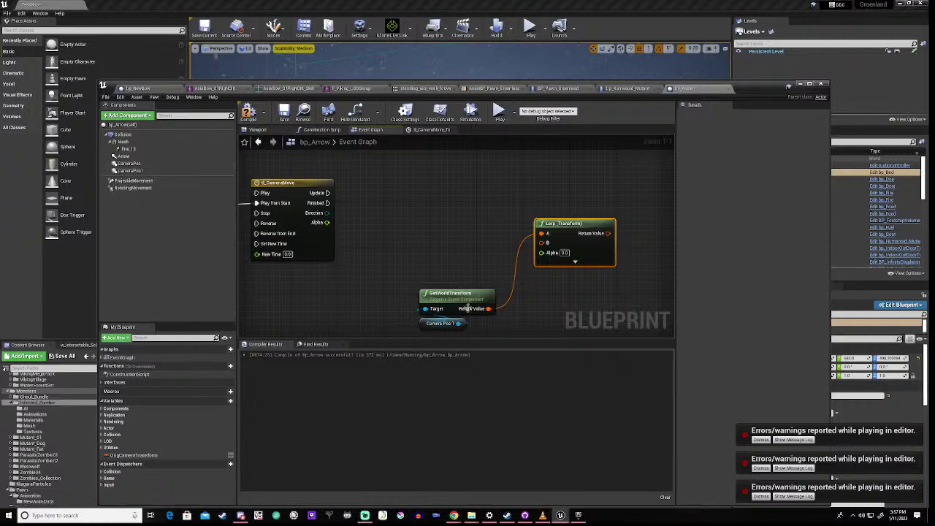
drag(542, 233, 536, 264)
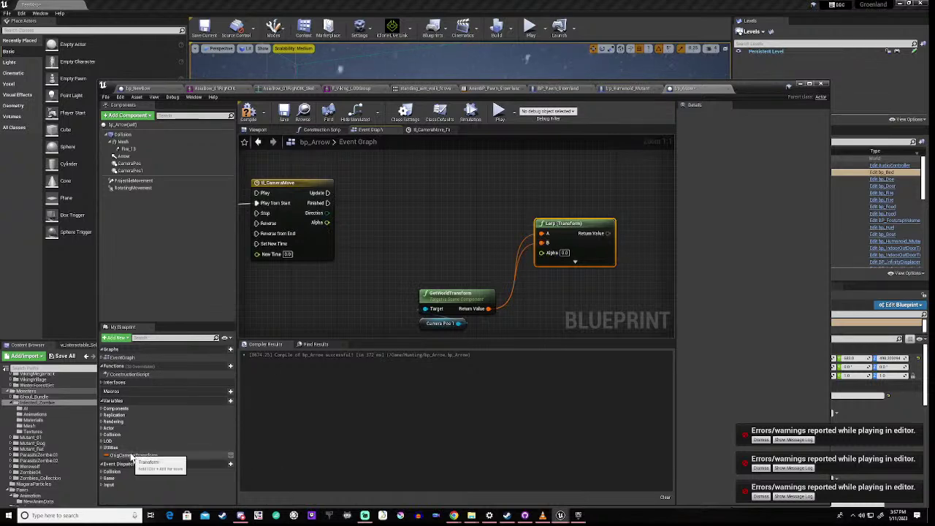
drag(132, 457, 521, 239)
click(488, 247)
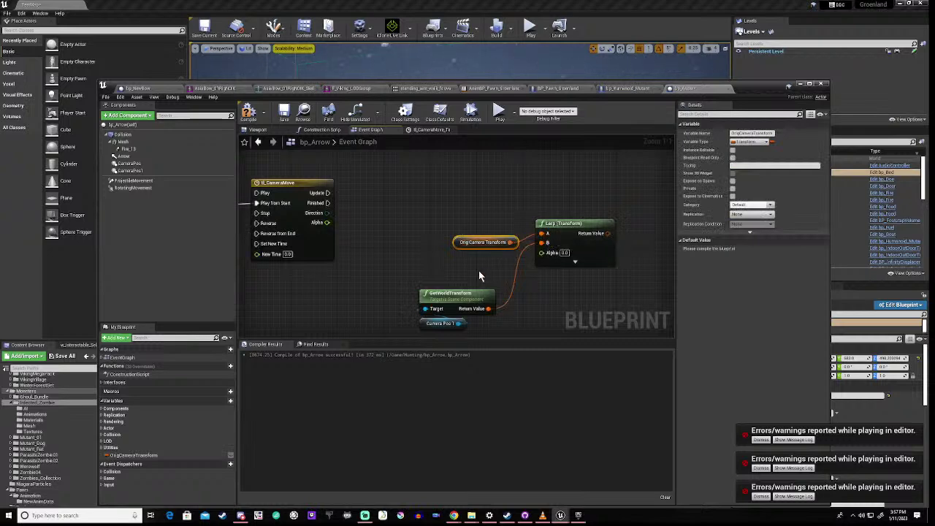
- Connect the timeline's Alpha output to Lerp's Alpha and move the OrigCameraTransform getter just above the GetWorldTransform node
drag(327, 222, 543, 254)
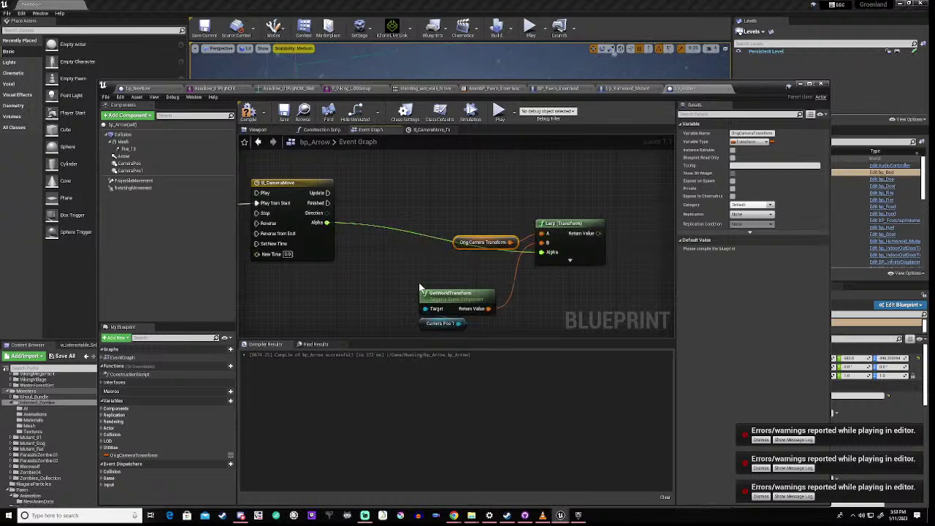
right_drag(435, 278, 353, 284)
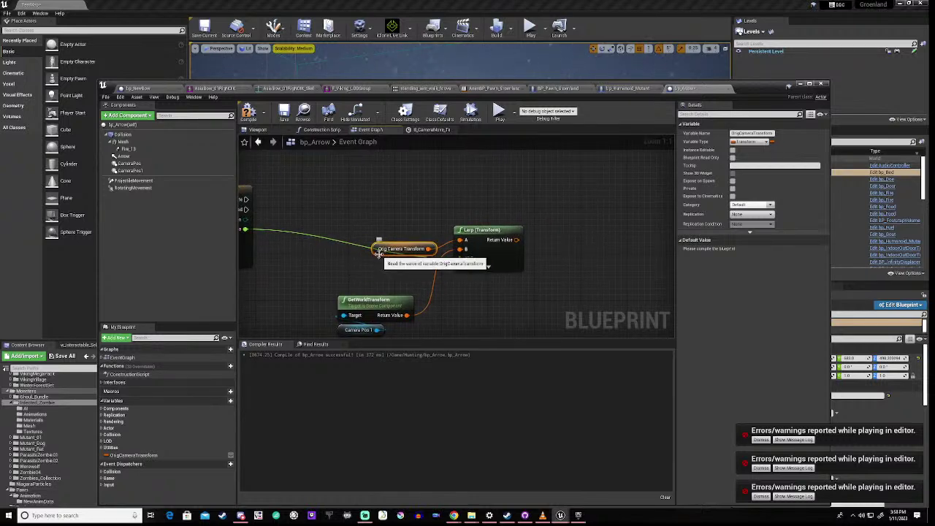
drag(378, 253, 345, 276)
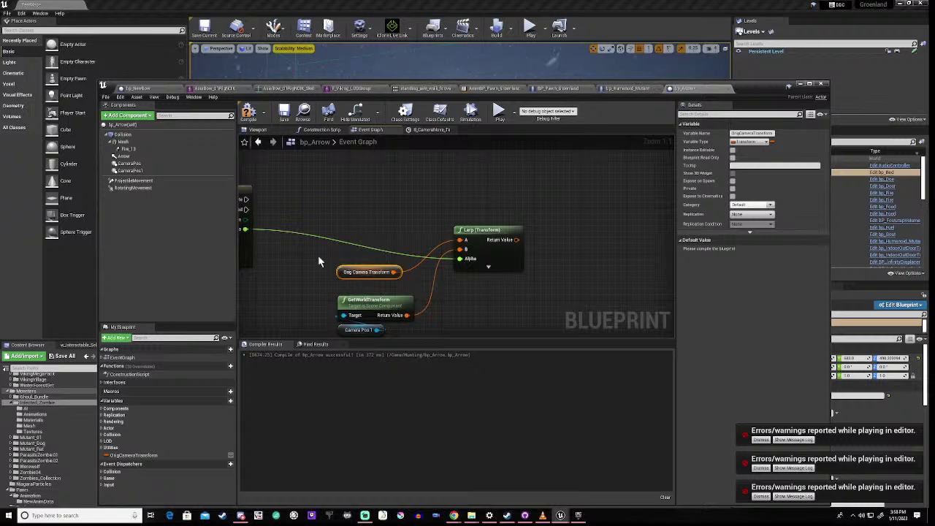
- Place a CameraPos reference above the timeline, add a SetWorldTransform node targeting it, and position that node to the right of Lerp
scroll(319, 262, down, 2)
right_drag(362, 226, 412, 247)
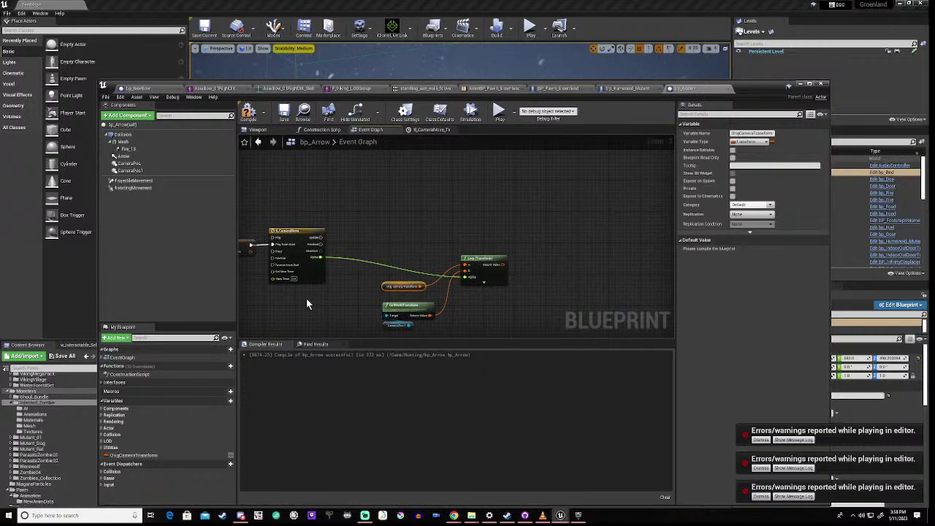
click(129, 163)
drag(367, 185, 367, 184)
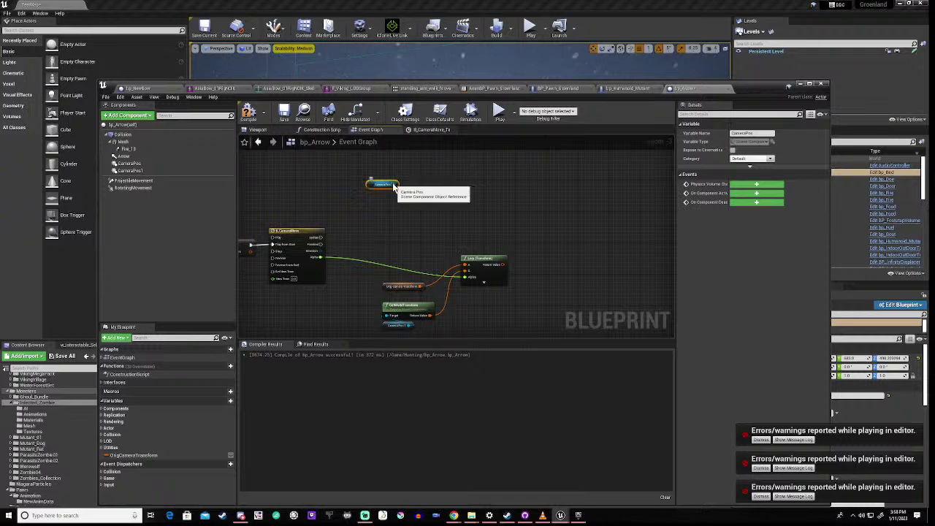
drag(396, 184, 436, 212)
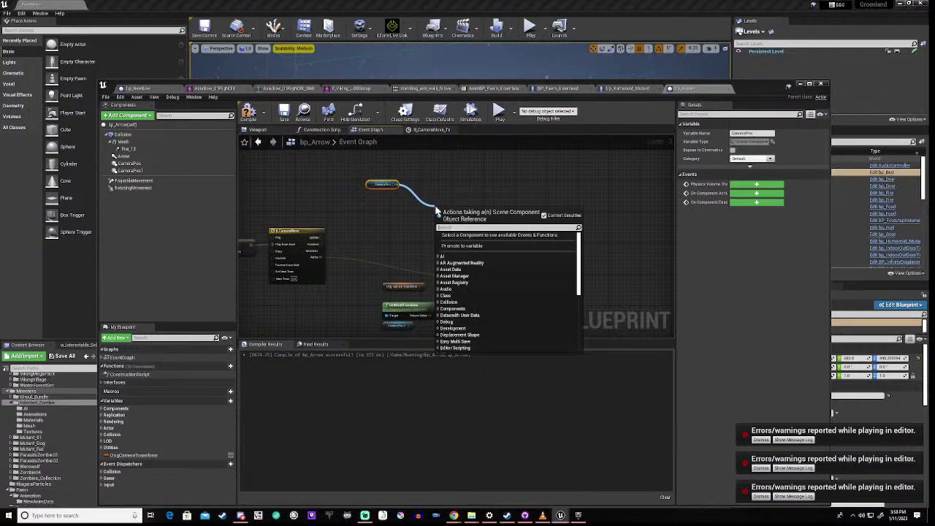
text(world)
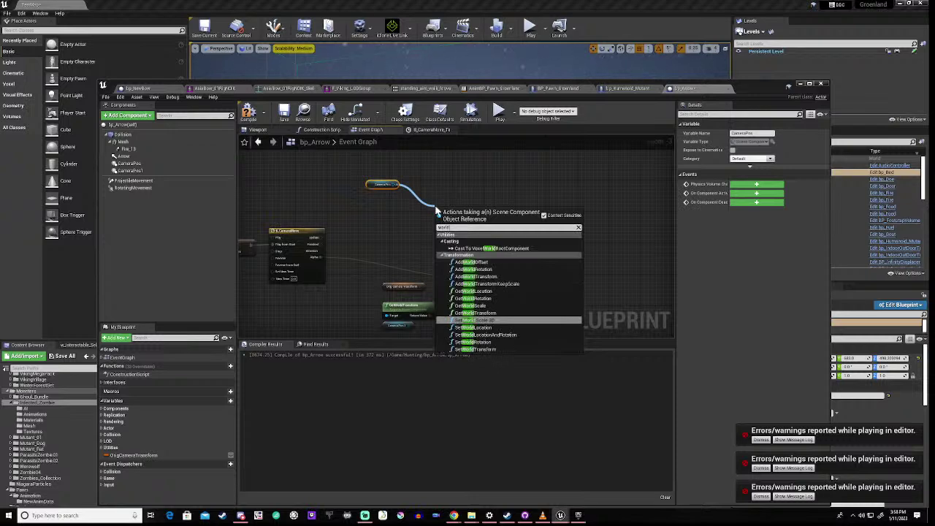
text( transm)
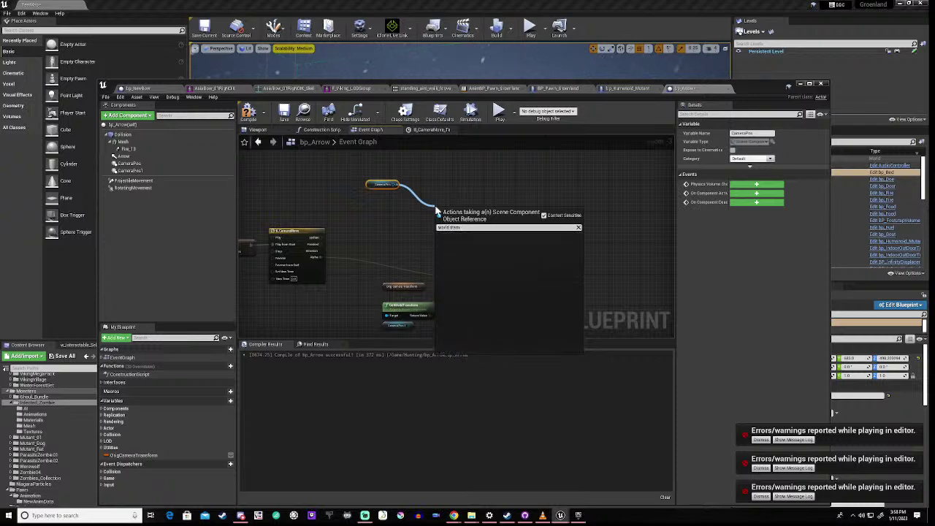
key(BackSpace)
key(BackSpace)
key(BackSpace)
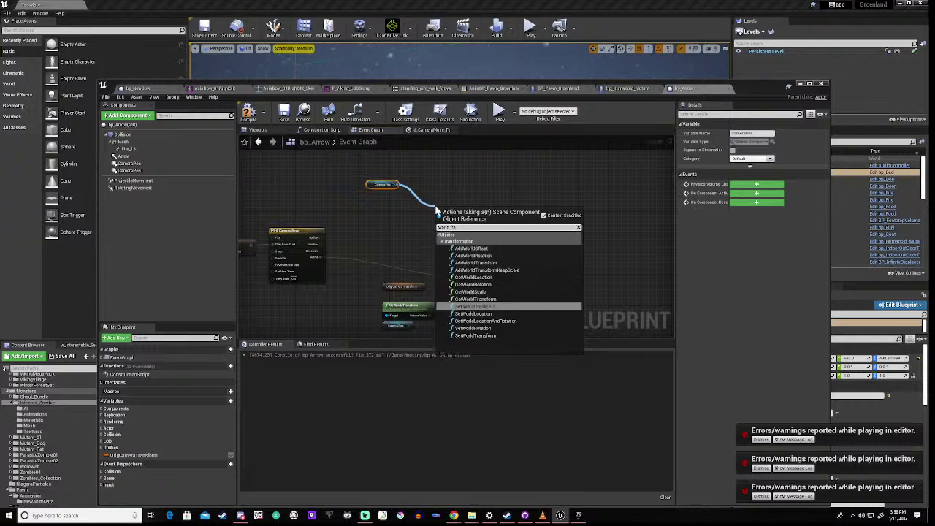
click(470, 336)
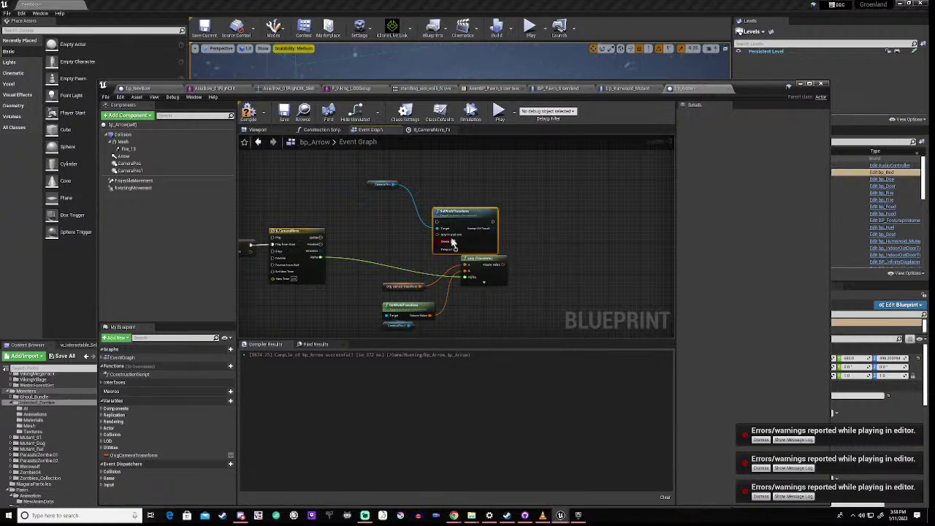
drag(459, 217, 584, 220)
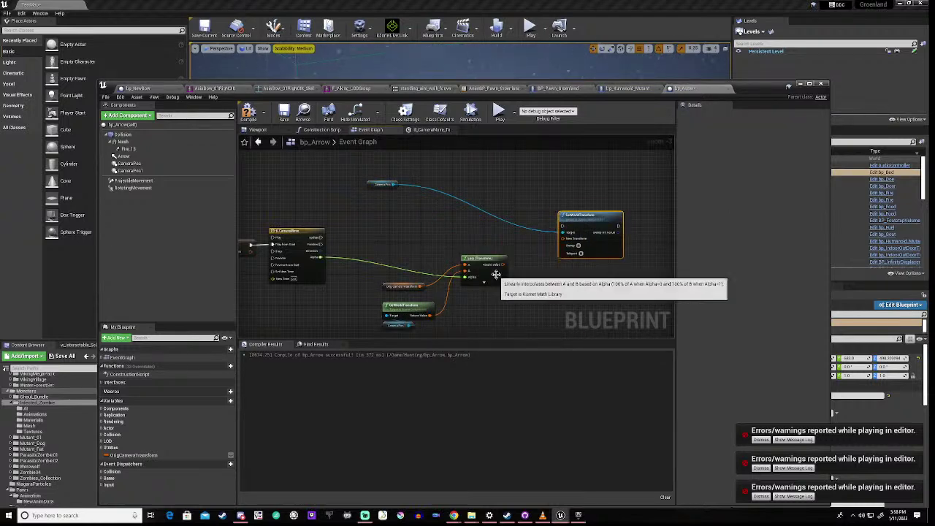
- Wire Lerp's return value and the timeline's Update output into SetWorldTransform, and tuck the CameraPos reference beneath it in line with the timeline
drag(502, 264, 565, 240)
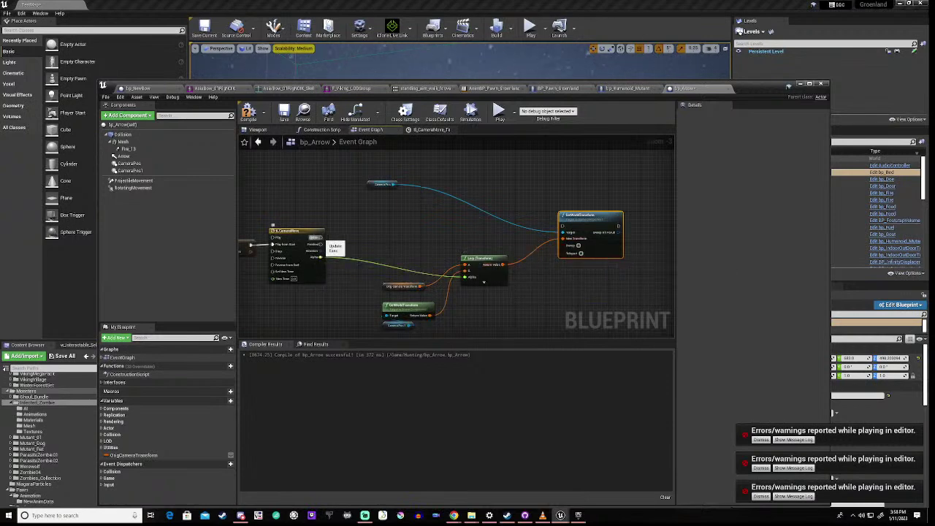
drag(317, 237, 562, 226)
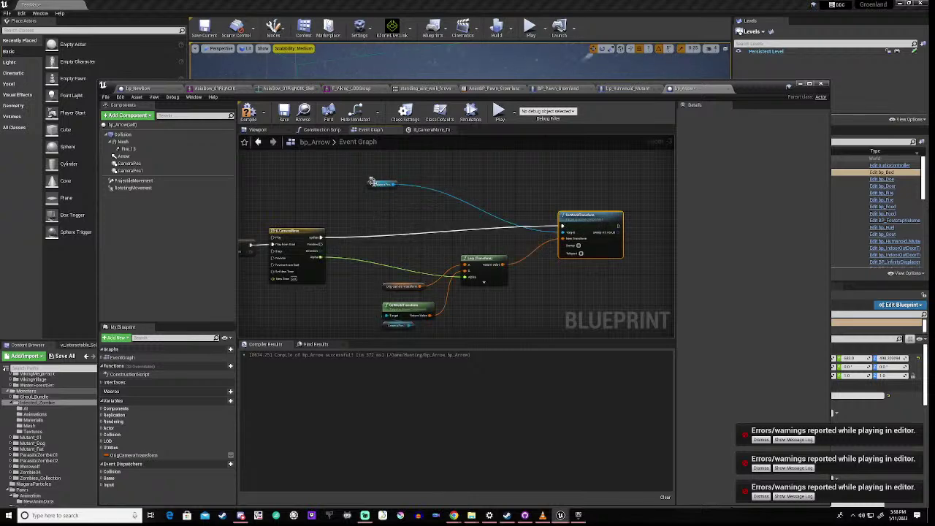
drag(368, 183, 564, 266)
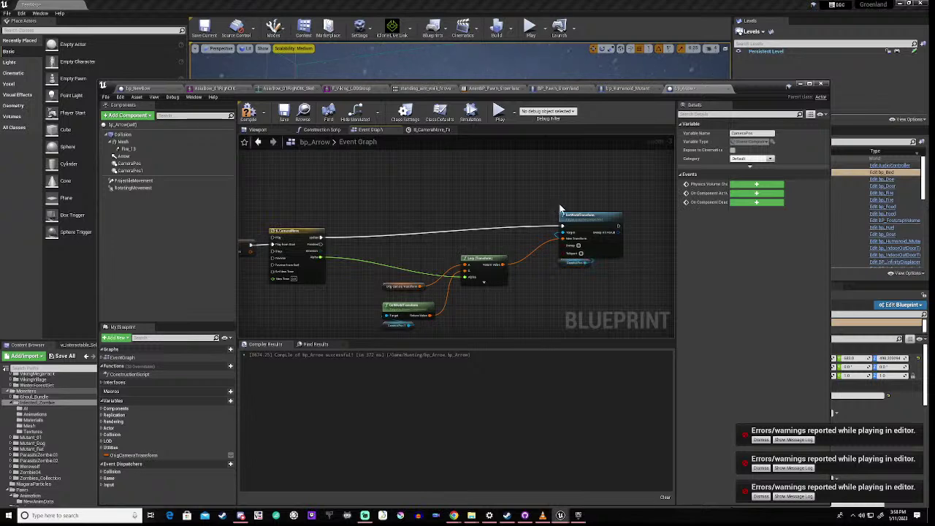
shift+click(599, 214)
drag(597, 215, 590, 231)
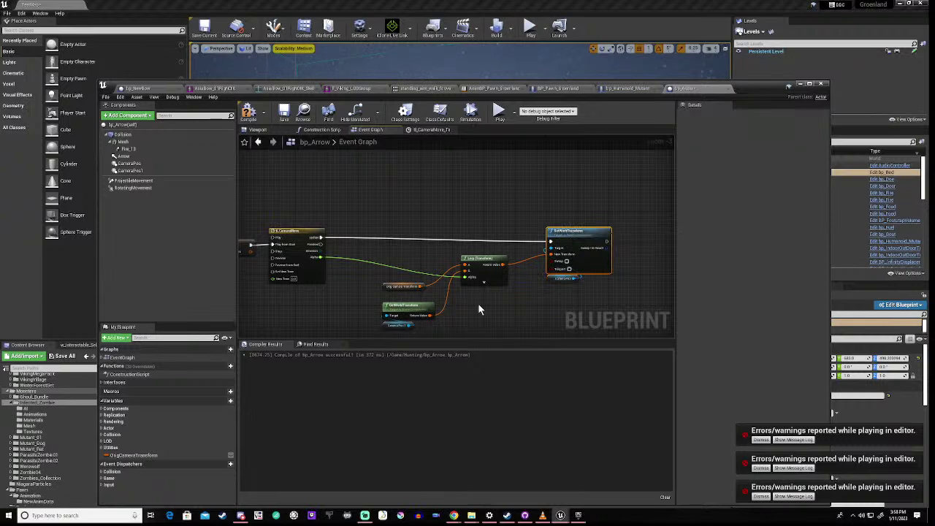
- Delete the unconnected Delay node between Has Been Shot and Cast To BP_Pawn_Greenland in the physics impulse section
scroll(478, 303, down, 7)
scroll(548, 186, up, 8)
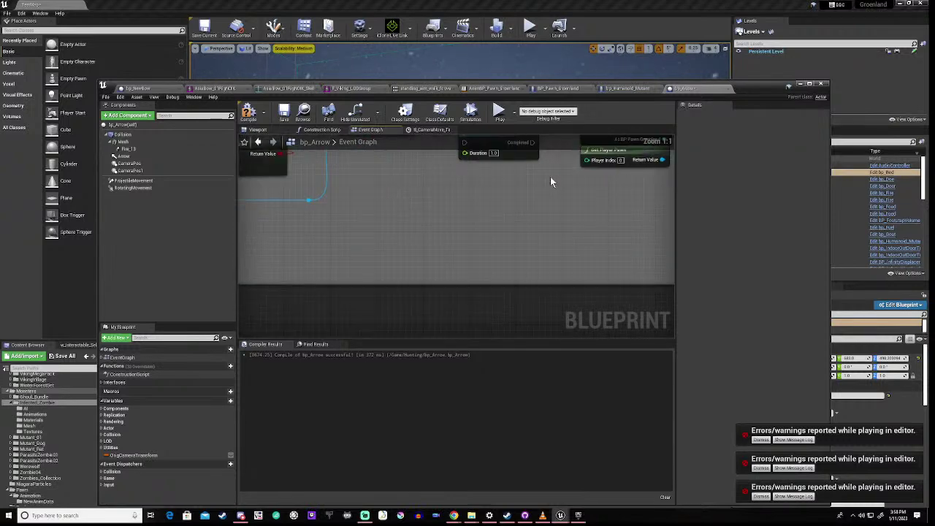
right_drag(492, 192, 483, 262)
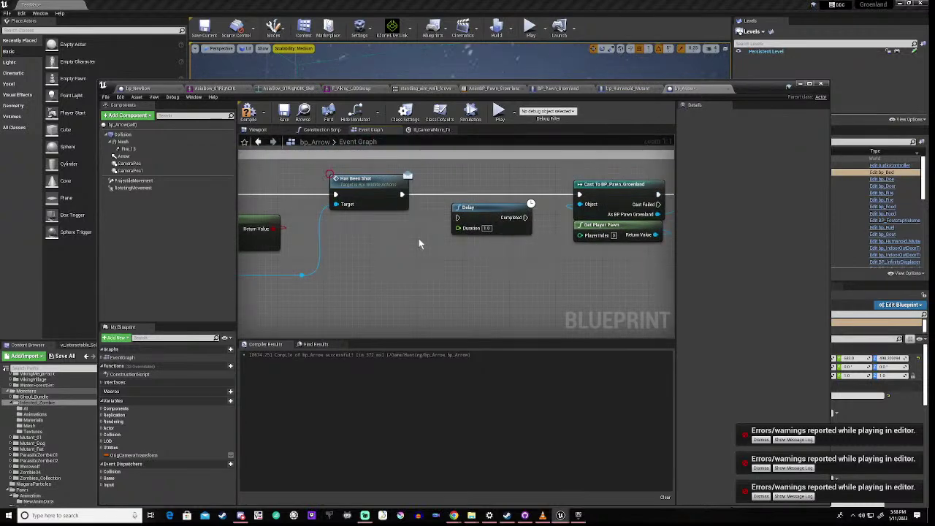
scroll(419, 243, down, 2)
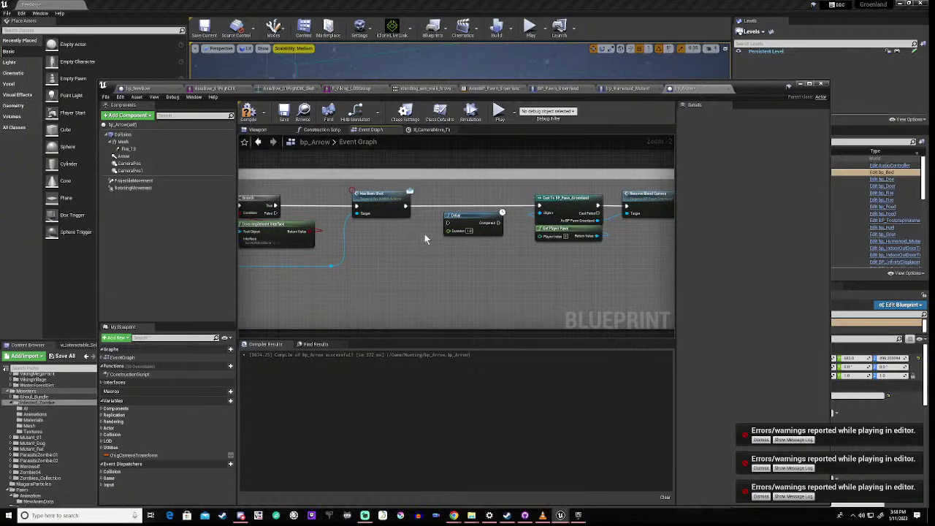
click(460, 214)
key(Delete)
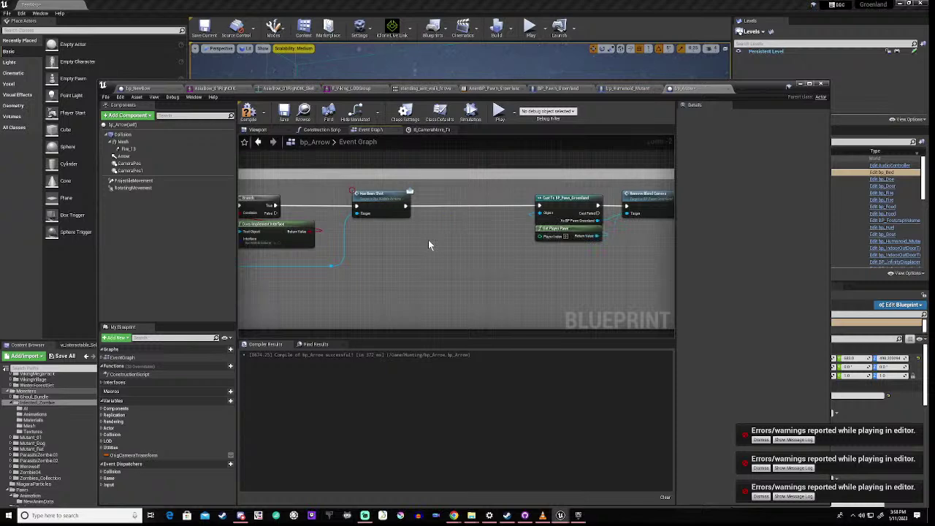
scroll(429, 244, down, 2)
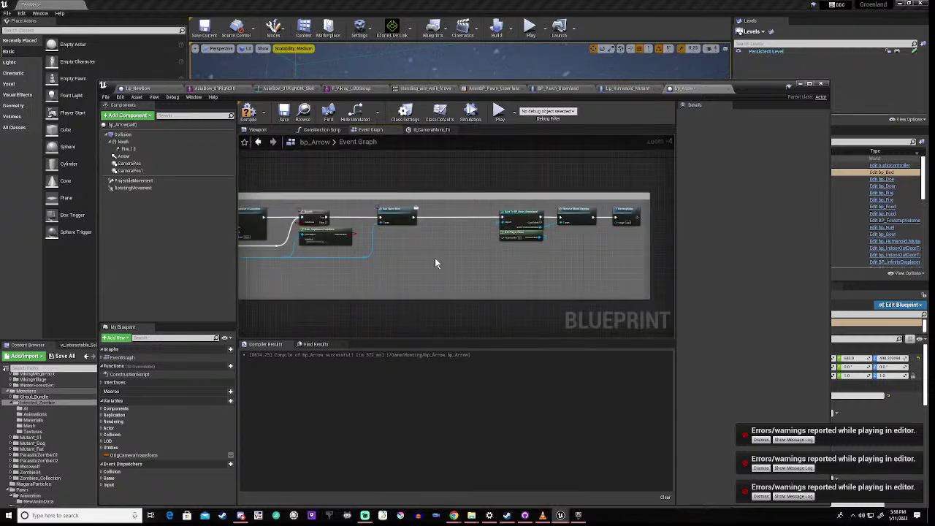
- Move the node chain starting at Cast To BP_Pawn_Greenland out of the physics impulse comment, down towards the timeline nodes
right_drag(434, 260, 437, 278)
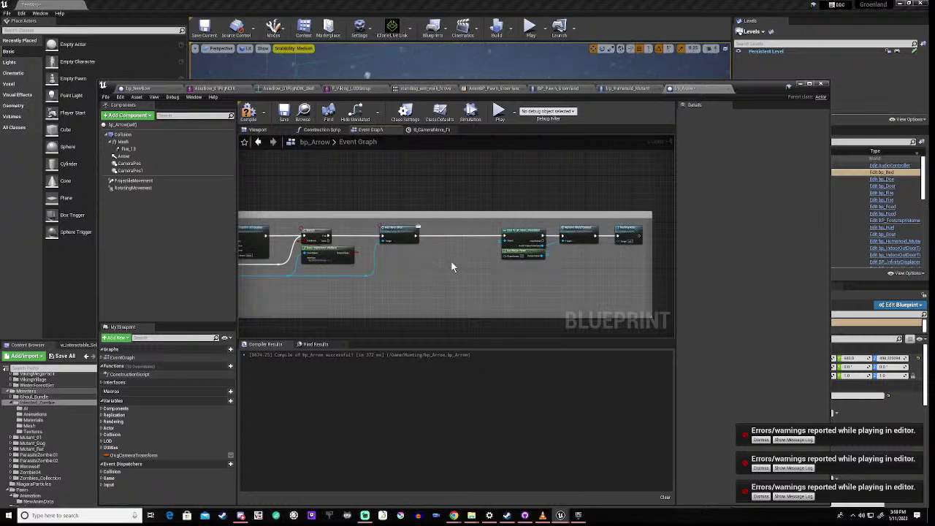
scroll(450, 265, down, 1)
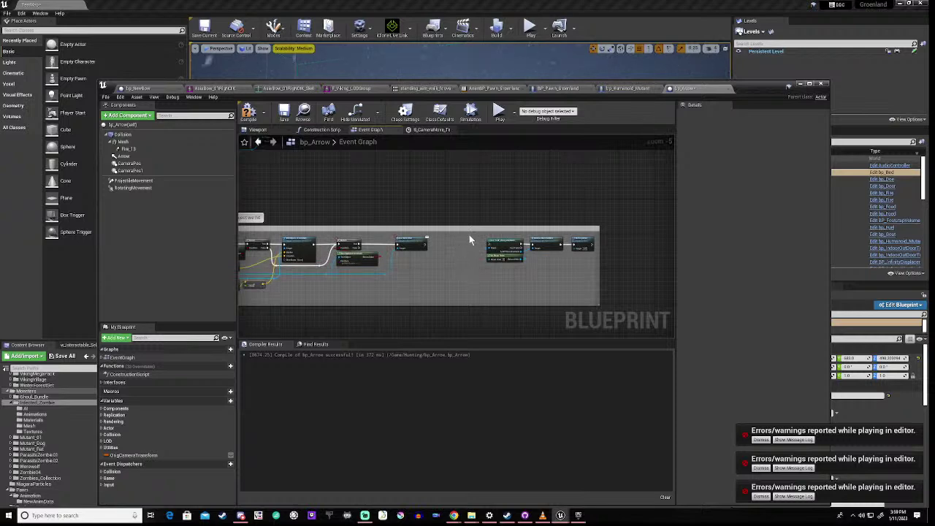
drag(469, 235, 582, 275)
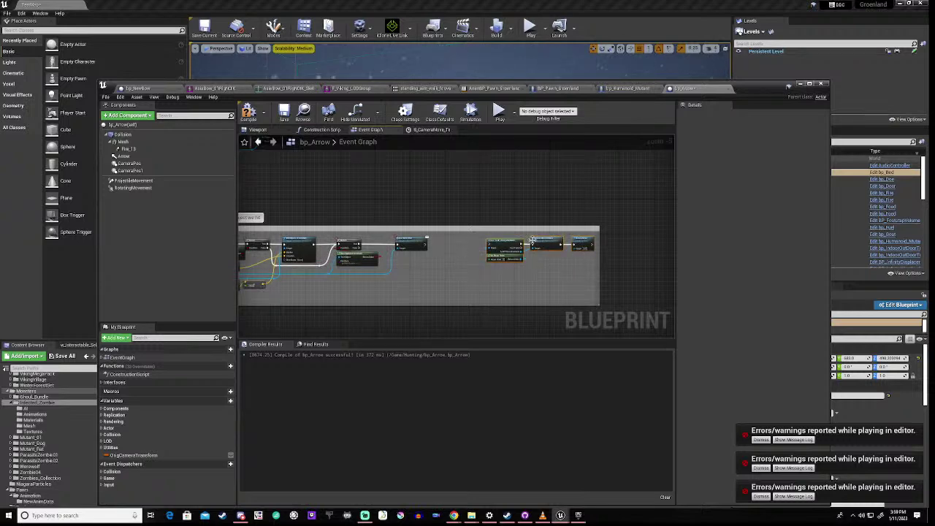
drag(532, 241, 460, 296)
drag(452, 196, 523, 330)
right_drag(329, 196, 362, 306)
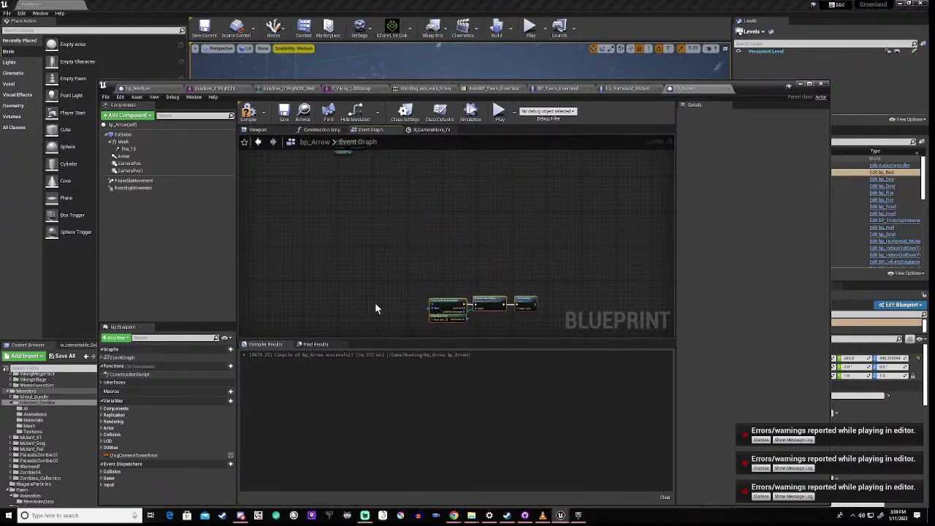
- Place the moved Cast To BP_Pawn_Greenland chain beneath SetWorldTransform, run it from the timeline's Finished output, and compile
drag(494, 302, 482, 160)
right_drag(382, 185, 428, 292)
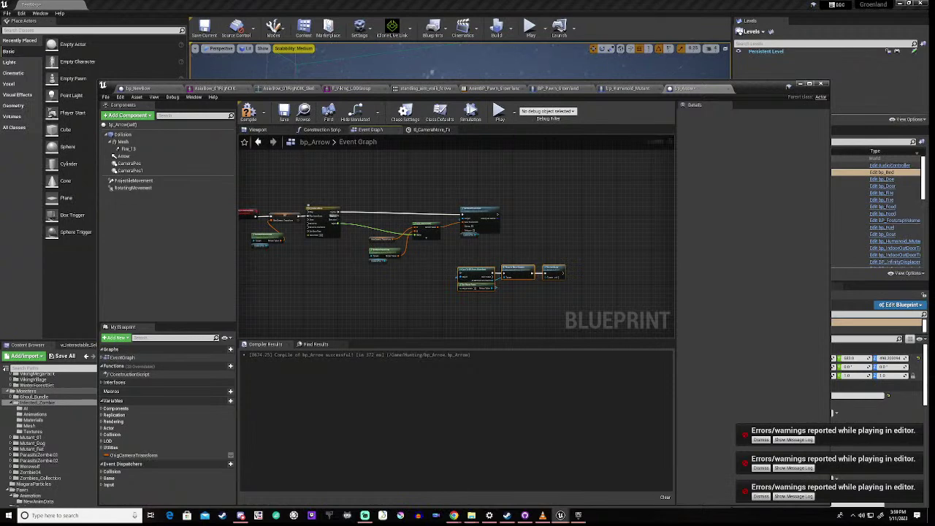
drag(460, 276, 461, 276)
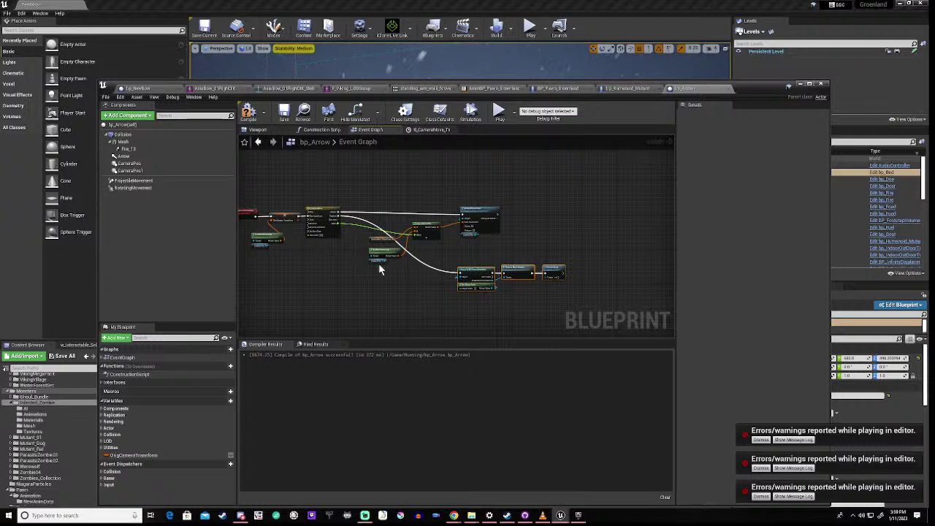
click(248, 111)
- Add a Reposition Camera call after Has Been Shot in the physics impulse section, wire their execution together, and compile
scroll(464, 176, down, 5)
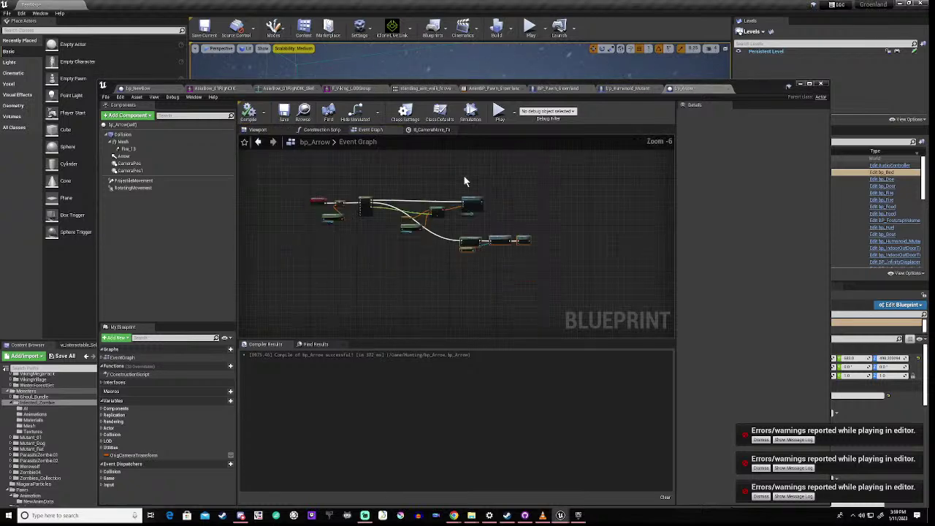
right_drag(455, 319, 453, 270)
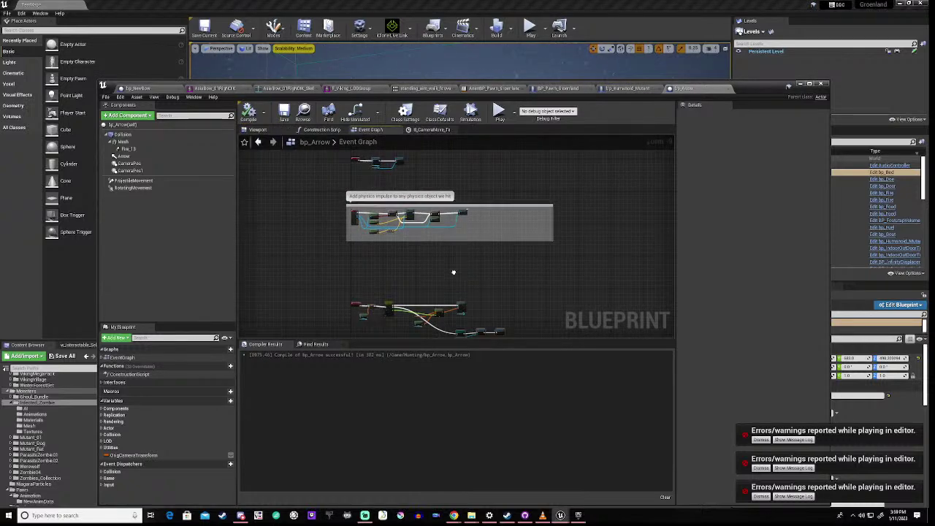
scroll(369, 300, up, 3)
right_drag(574, 213, 438, 304)
right_drag(497, 217, 369, 342)
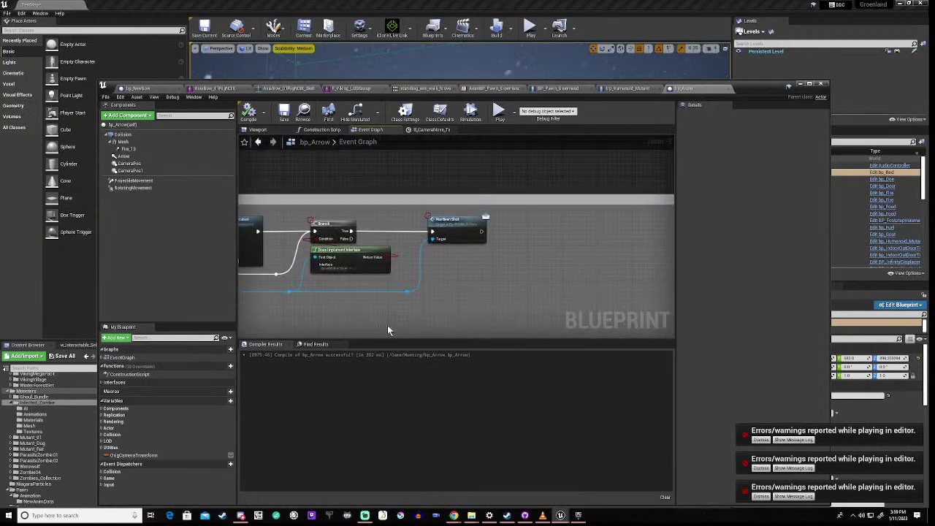
right_click(534, 266)
text(reposit)
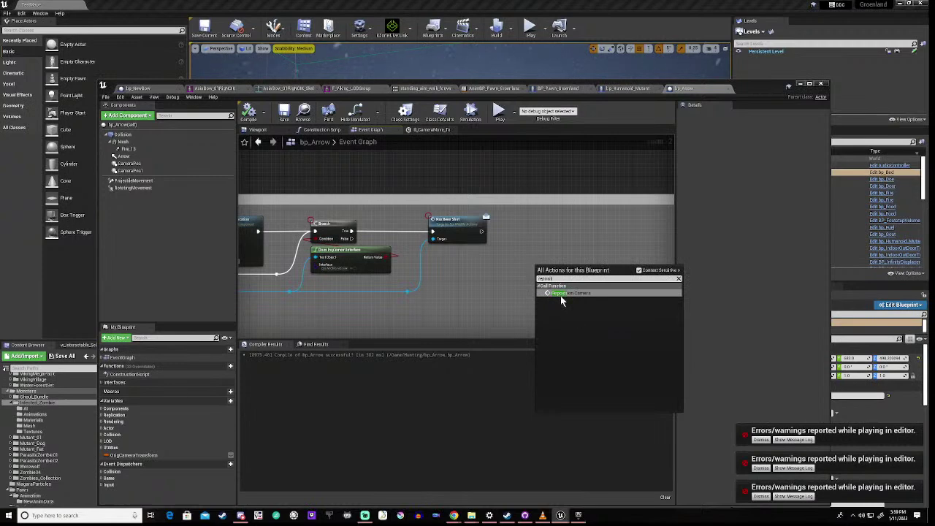
click(561, 294)
drag(557, 268, 540, 223)
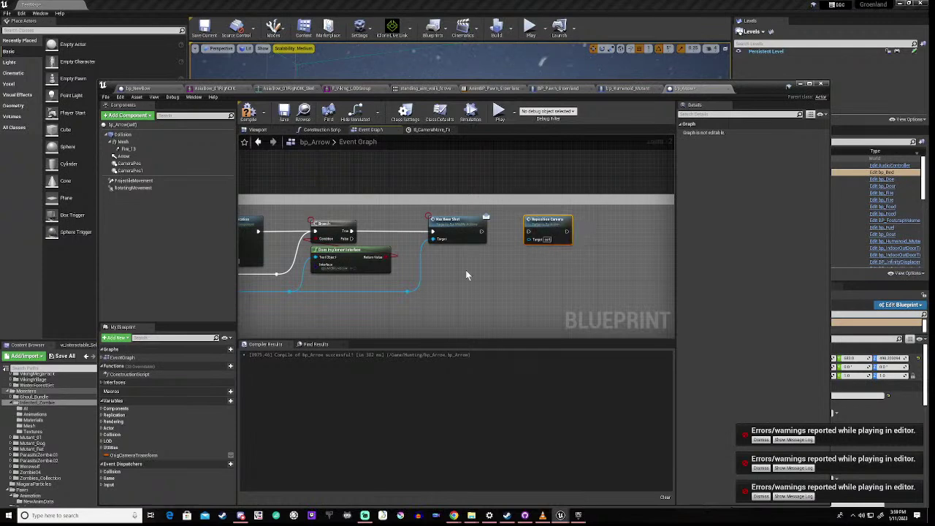
drag(481, 231, 528, 231)
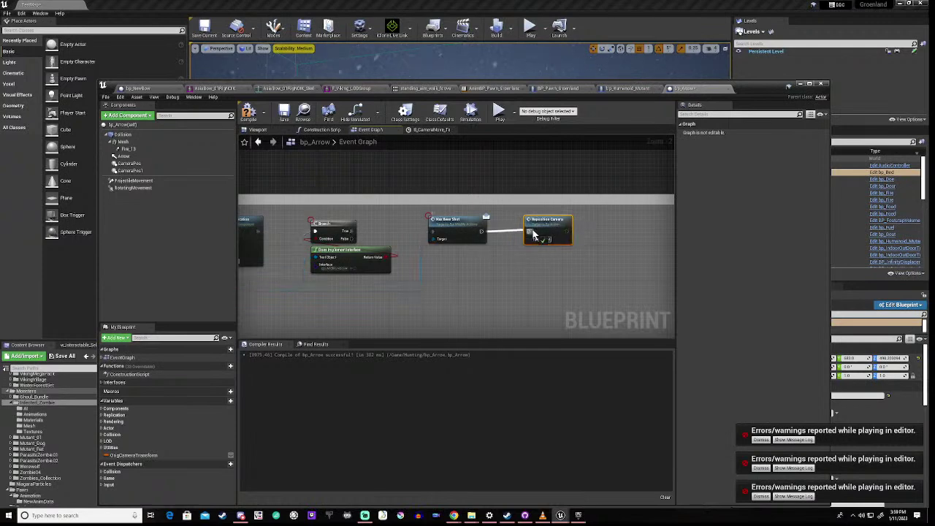
click(248, 111)
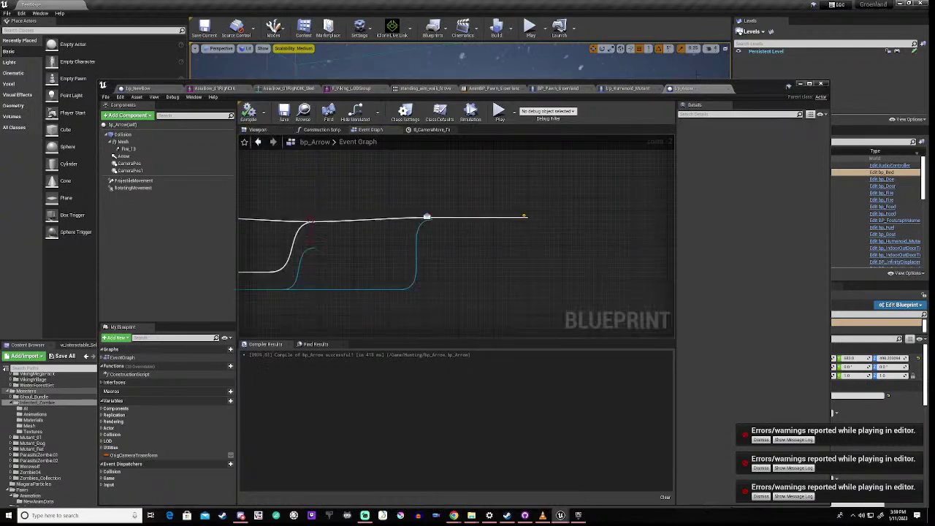
- Move the blueprint window clear of the viewport and playtest aiming and shooting the bow to check the arrow camera, then stop
drag(751, 82, 783, 367)
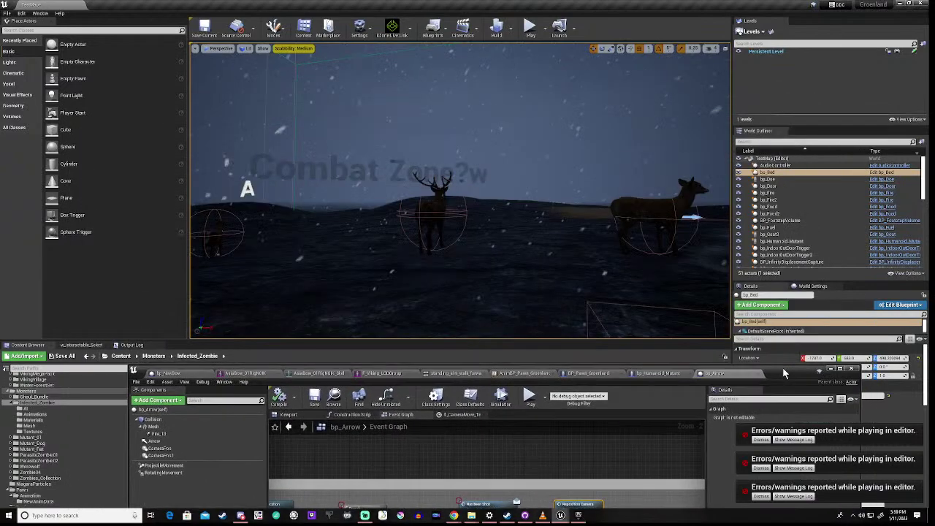
click(530, 396)
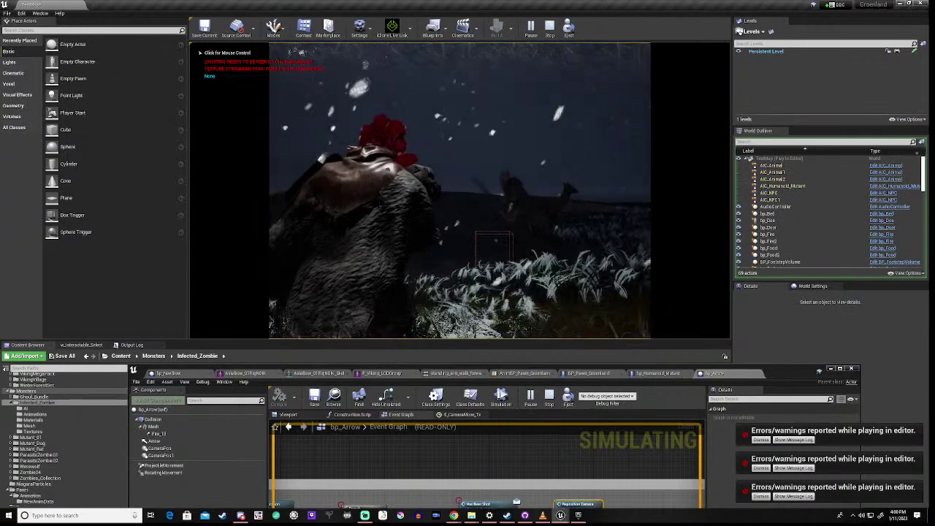
key(a)
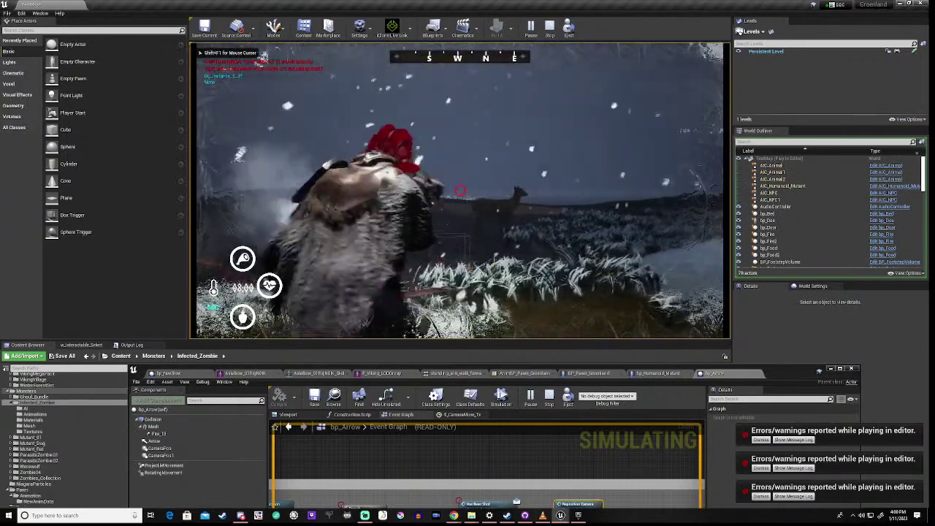
right_click(459, 192)
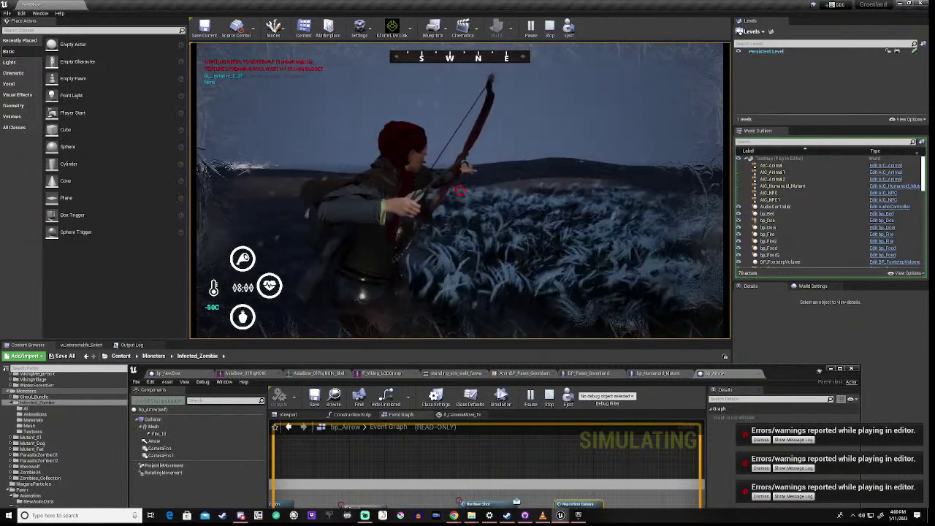
click(459, 191)
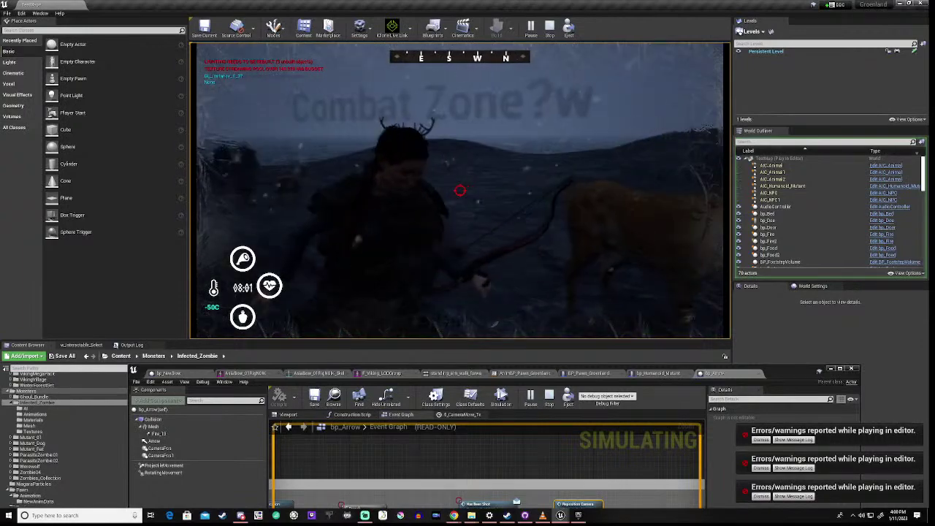
right_click(459, 190)
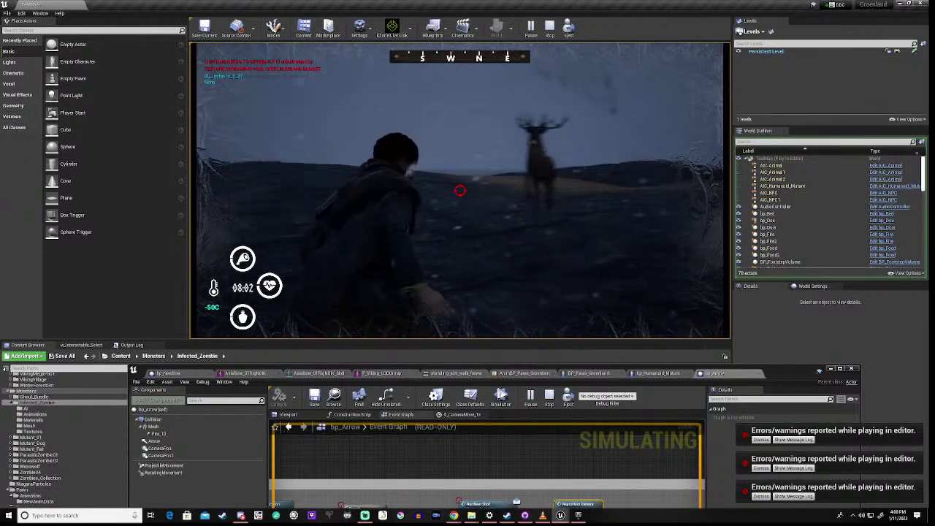
click(460, 190)
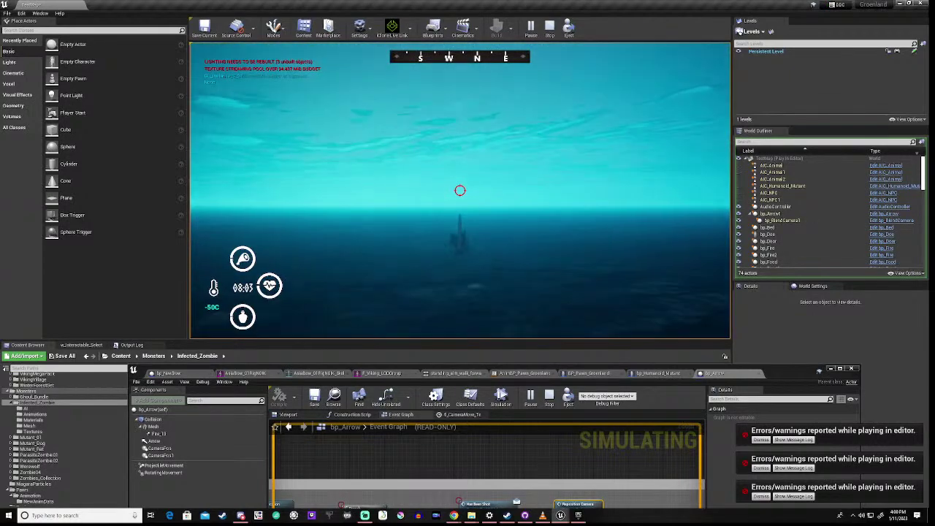
key(Escape)
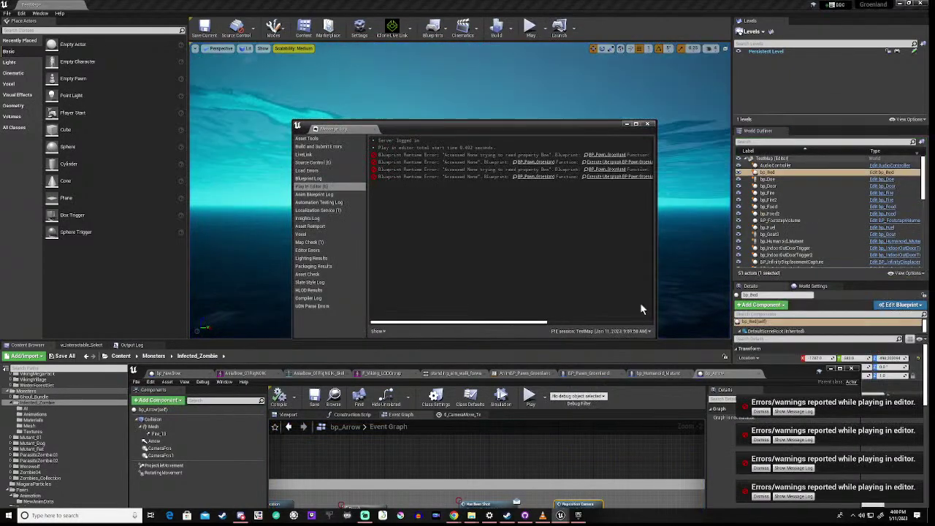
- Close the Message Log, dismiss all play-in-editor error notifications, and shift the bp_Arrow window slightly upward
click(648, 126)
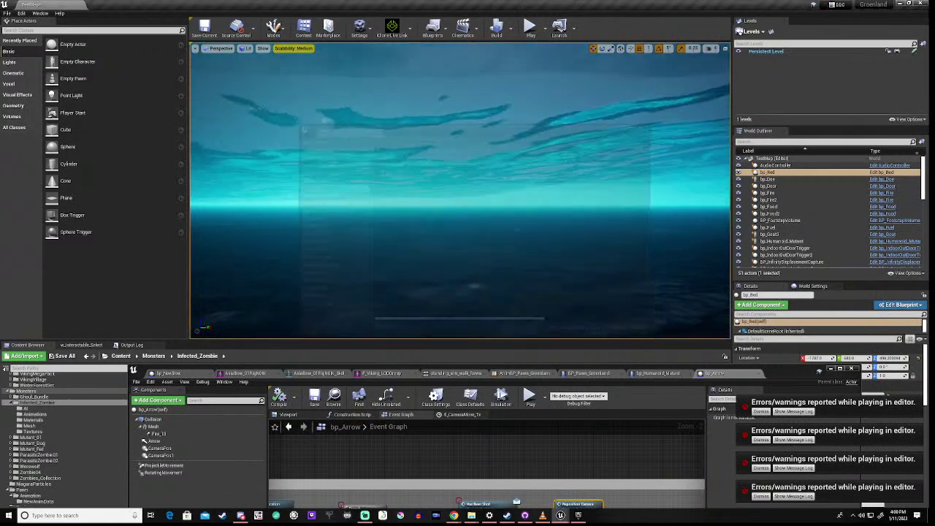
click(761, 412)
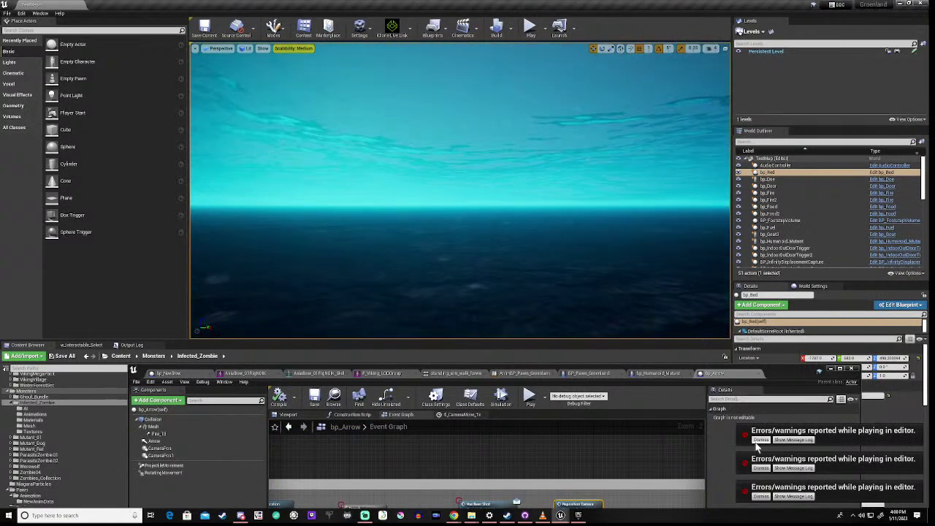
click(761, 440)
click(760, 467)
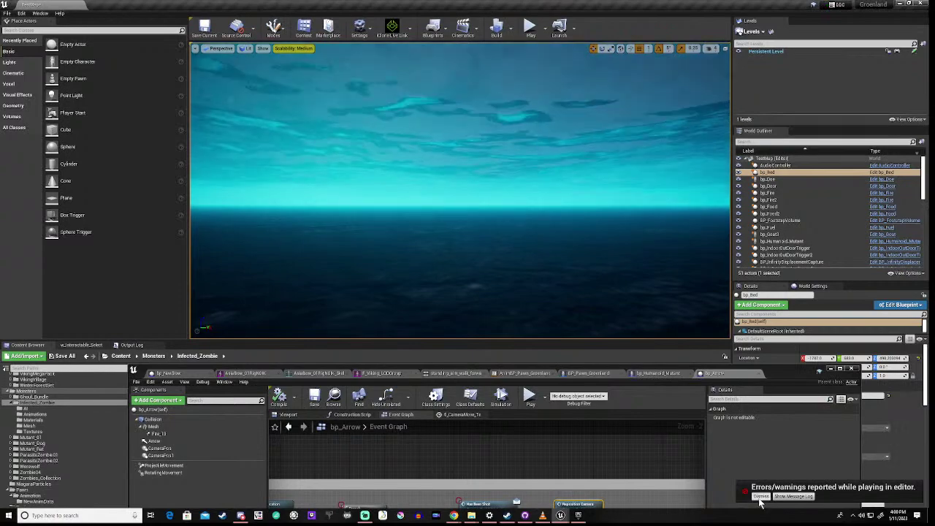
click(760, 496)
drag(791, 373, 797, 348)
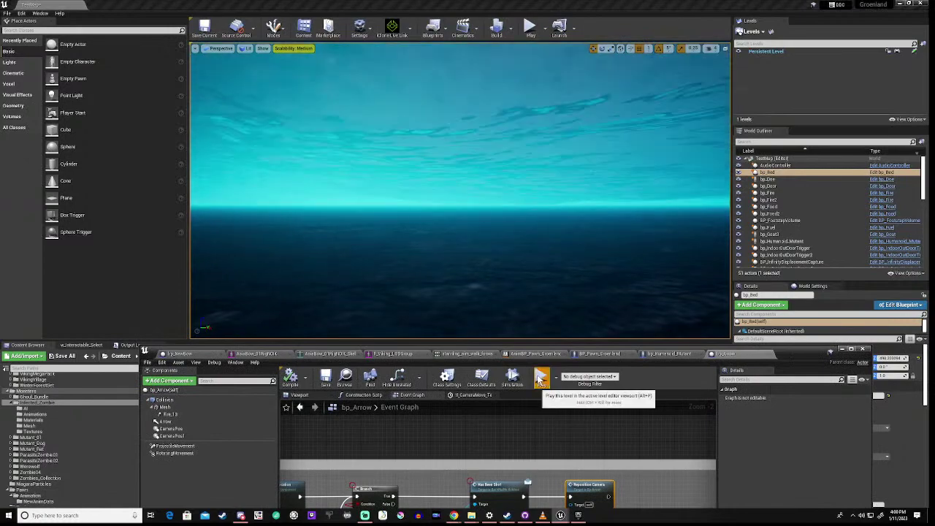
- Playtest the level again, shooting an arrow towards the stag to check the camera repositioning, and end the session
click(541, 376)
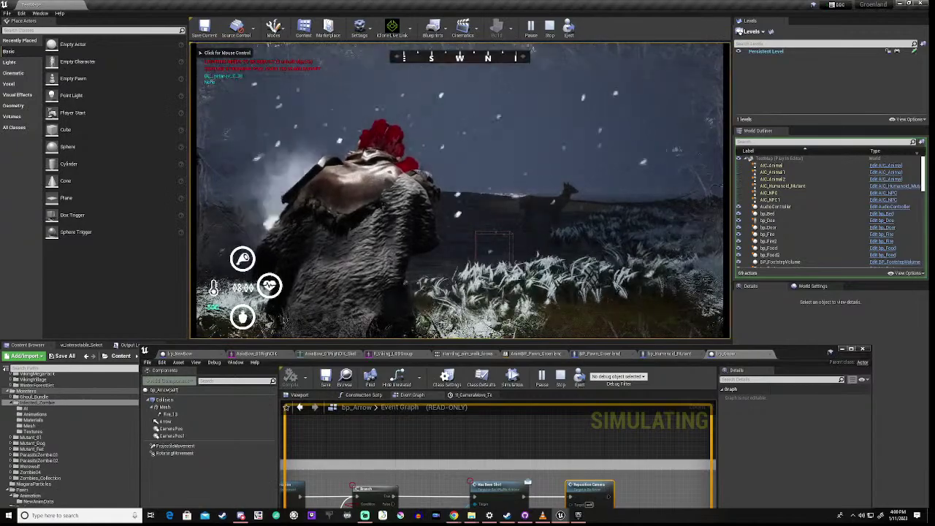
click(460, 189)
right_click(460, 189)
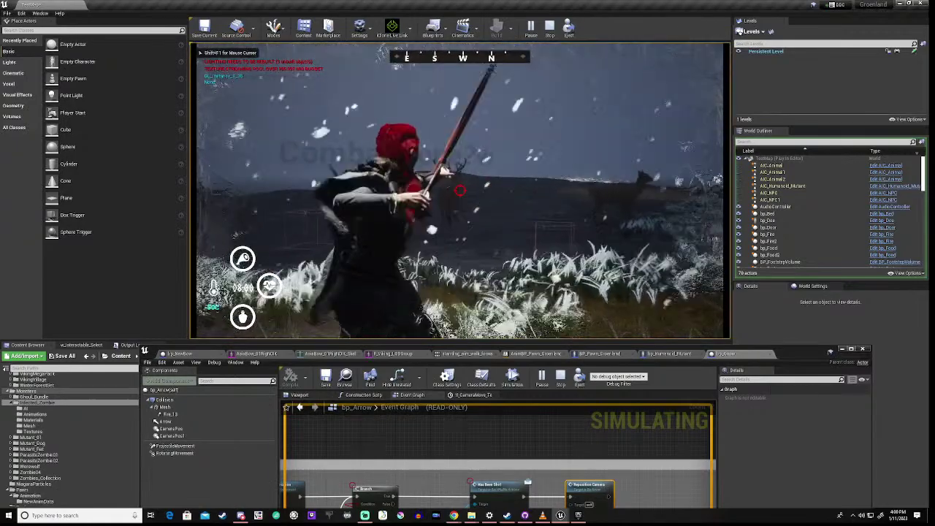
click(460, 189)
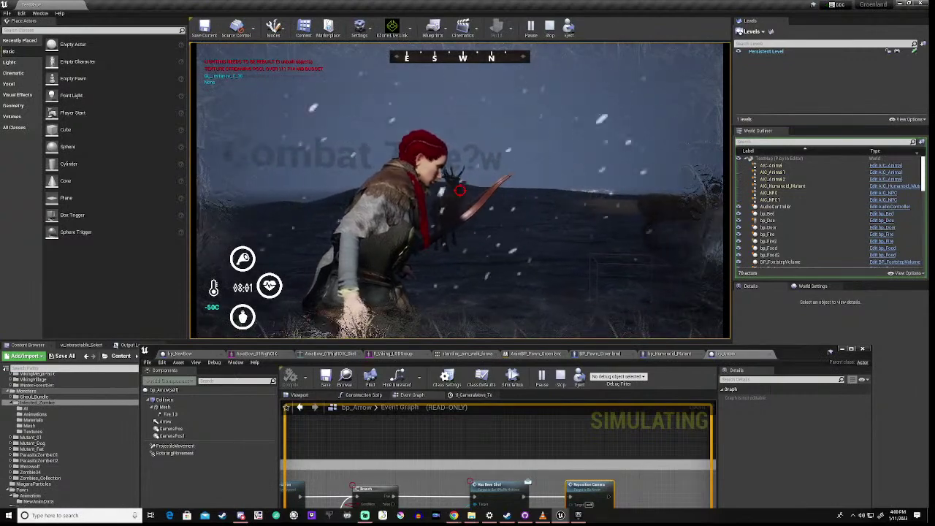
click(460, 189)
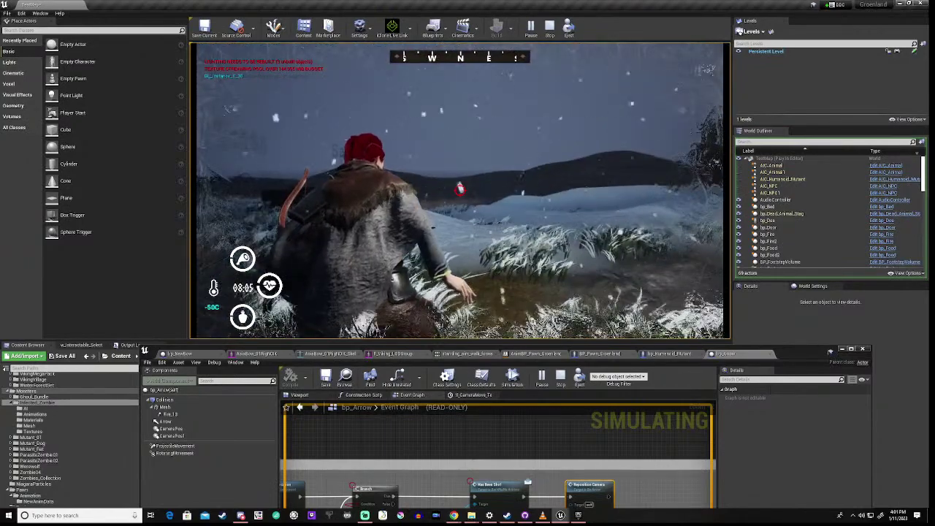
key(Escape)
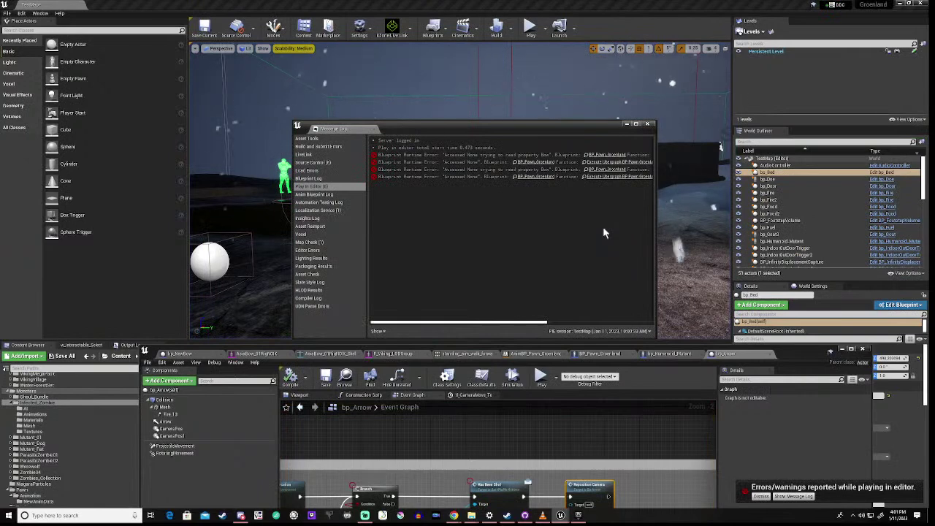